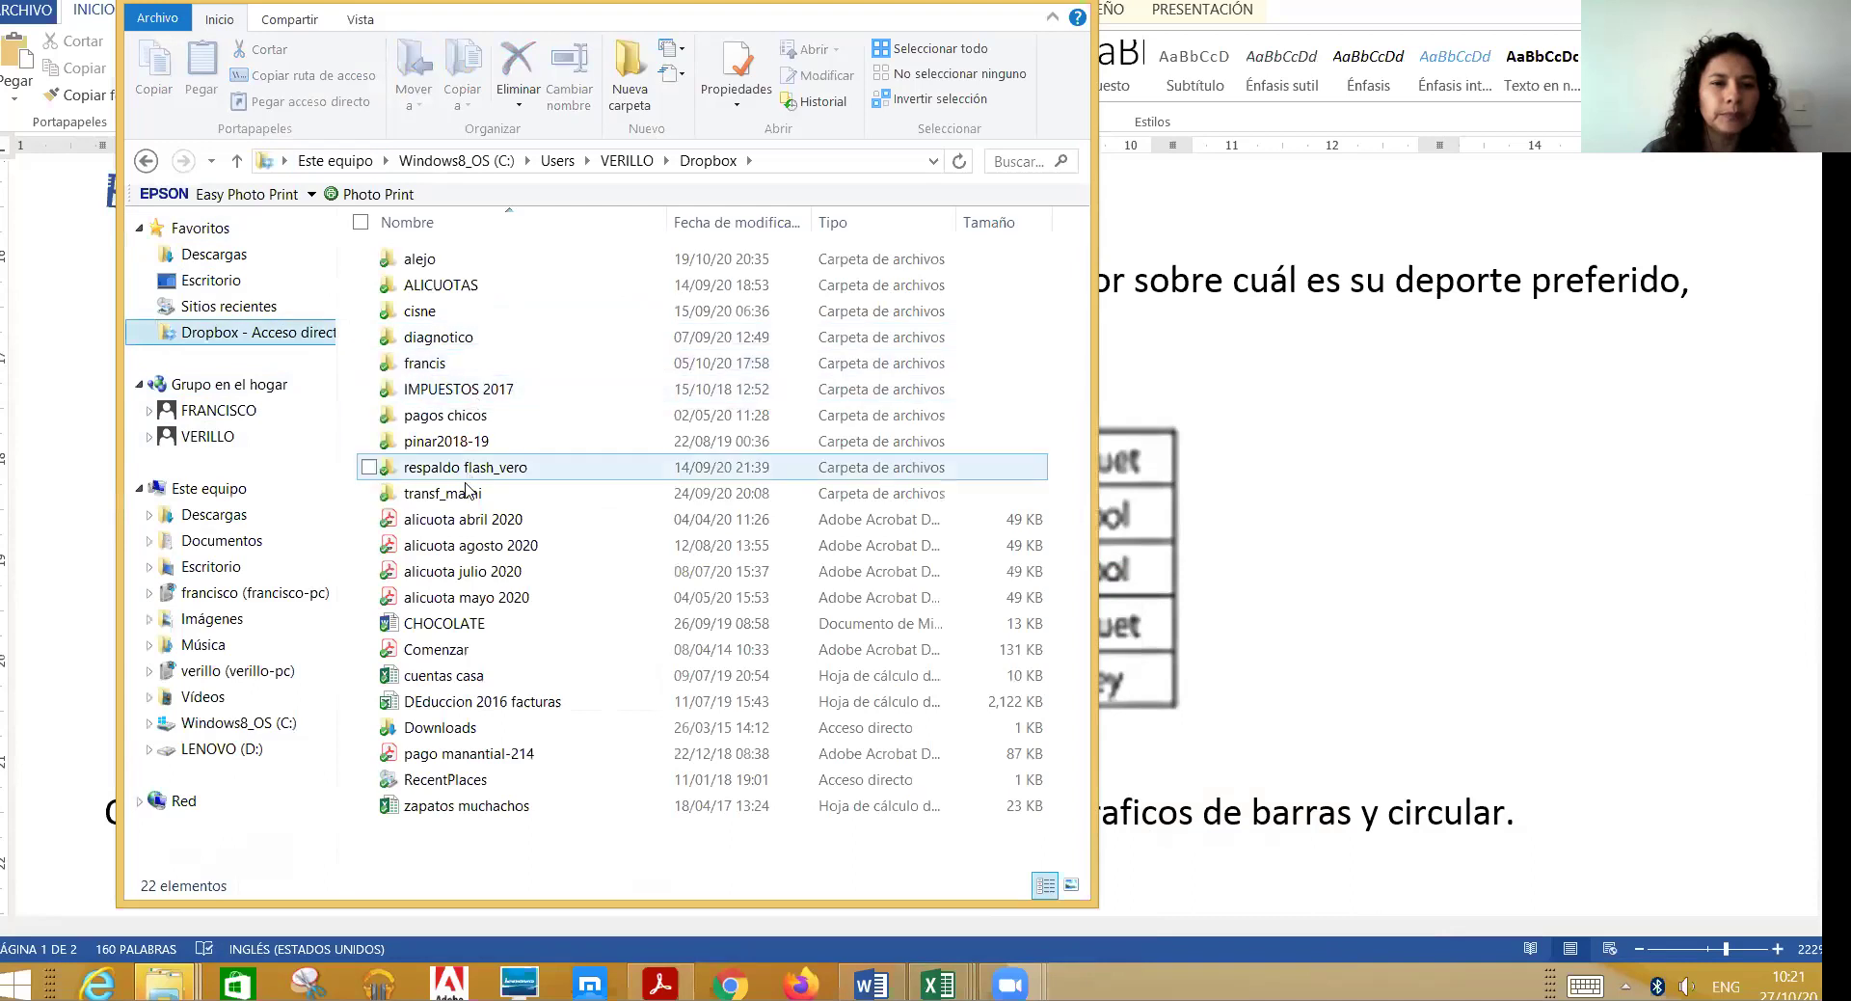
Step: Browse Dropbox to the folder respaldo flash_vero > 2020-2021 > clases > noveno
double_click(465, 494)
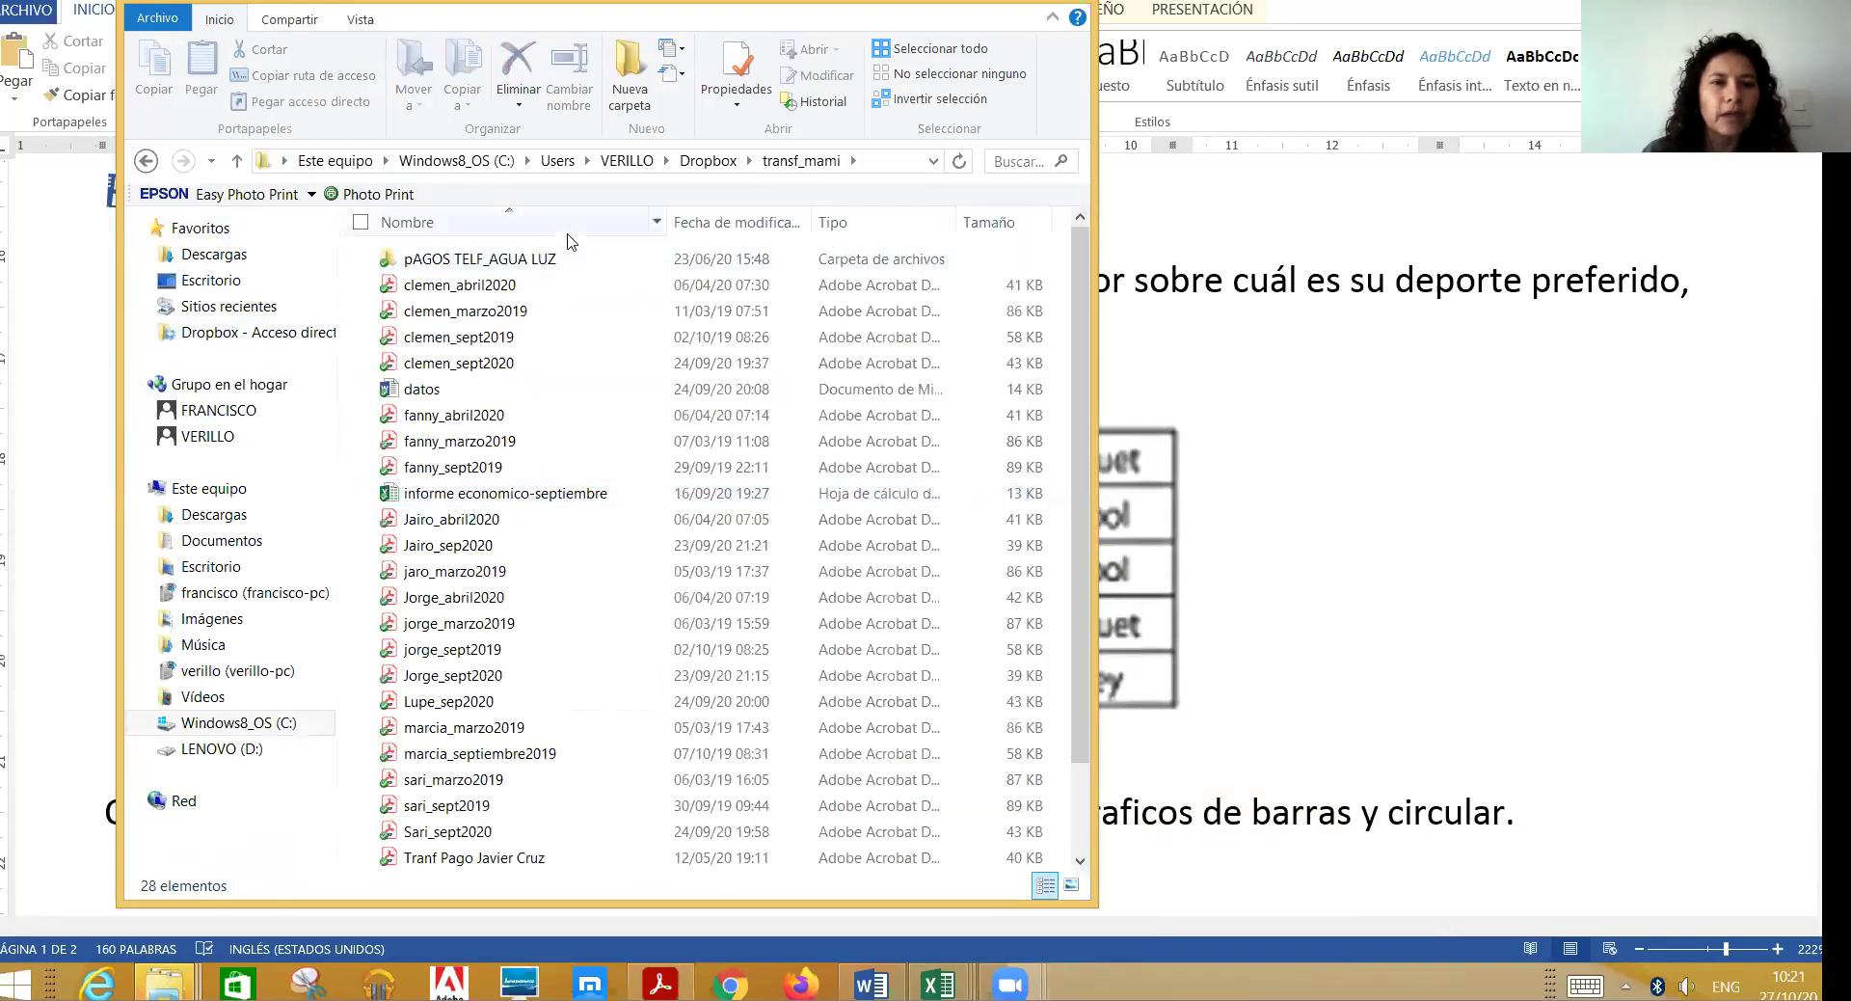
left_click(710, 164)
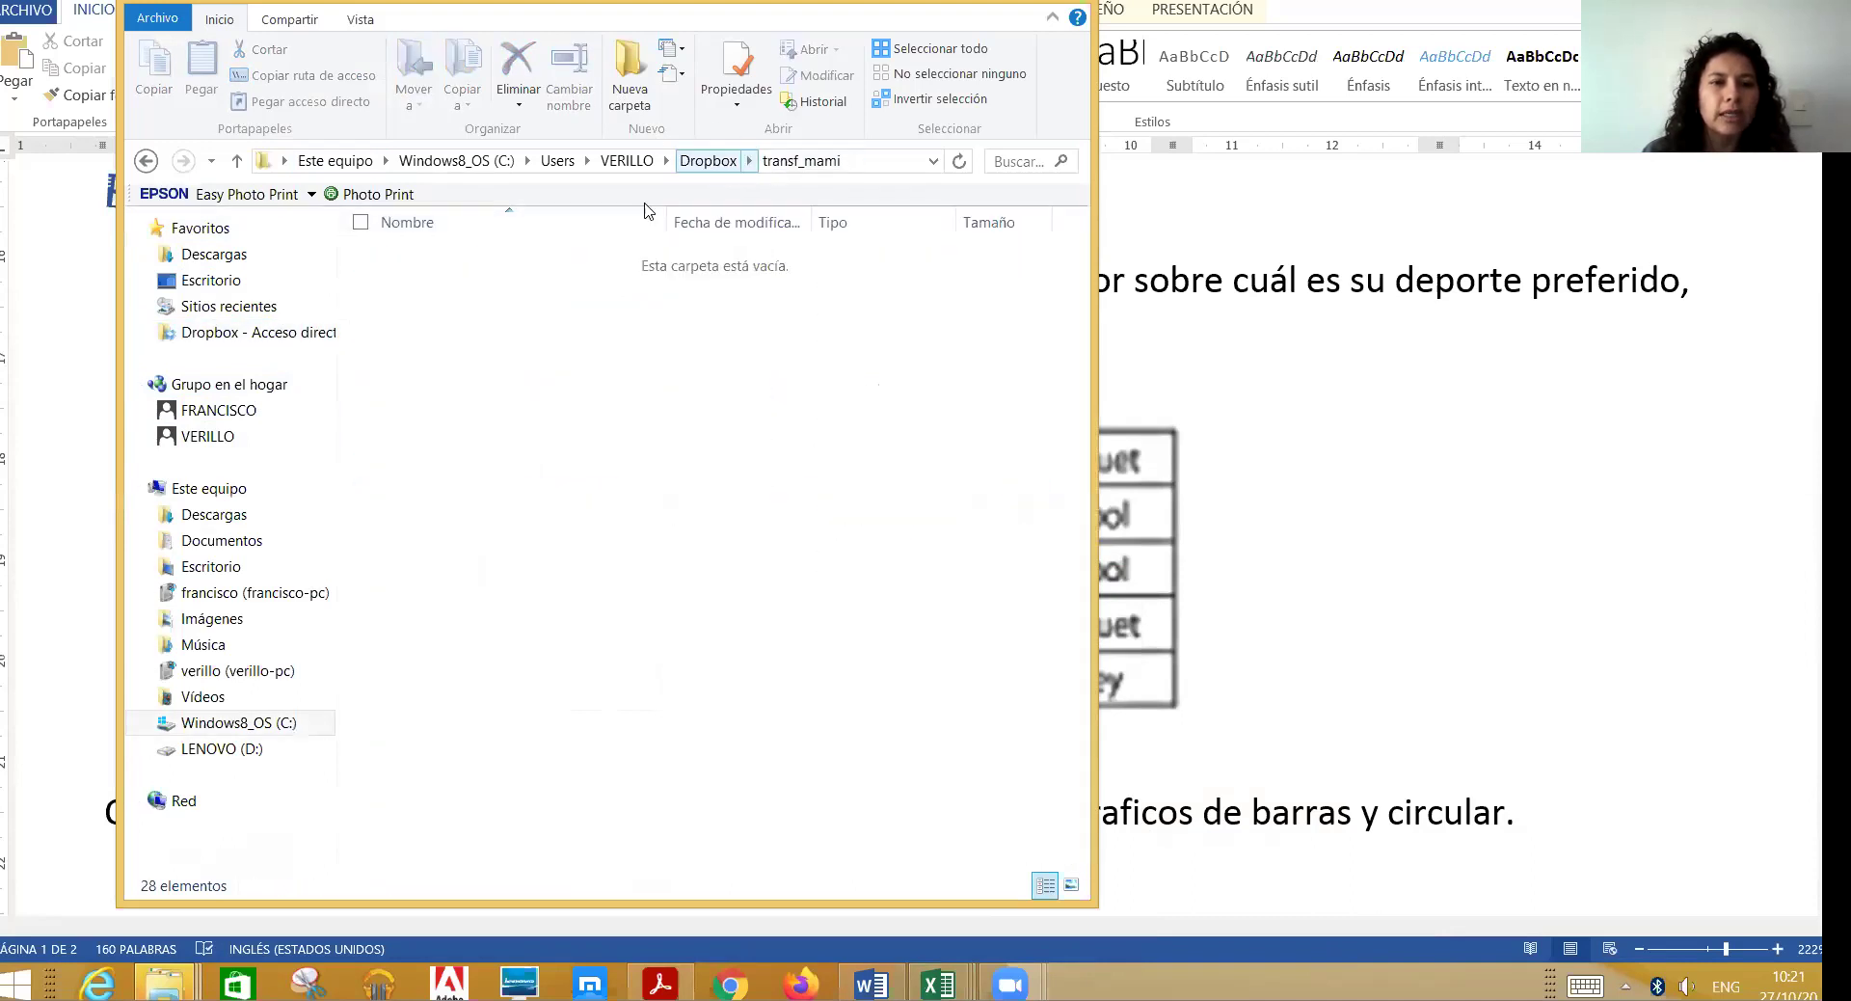
left_click(448, 473)
double_click(448, 470)
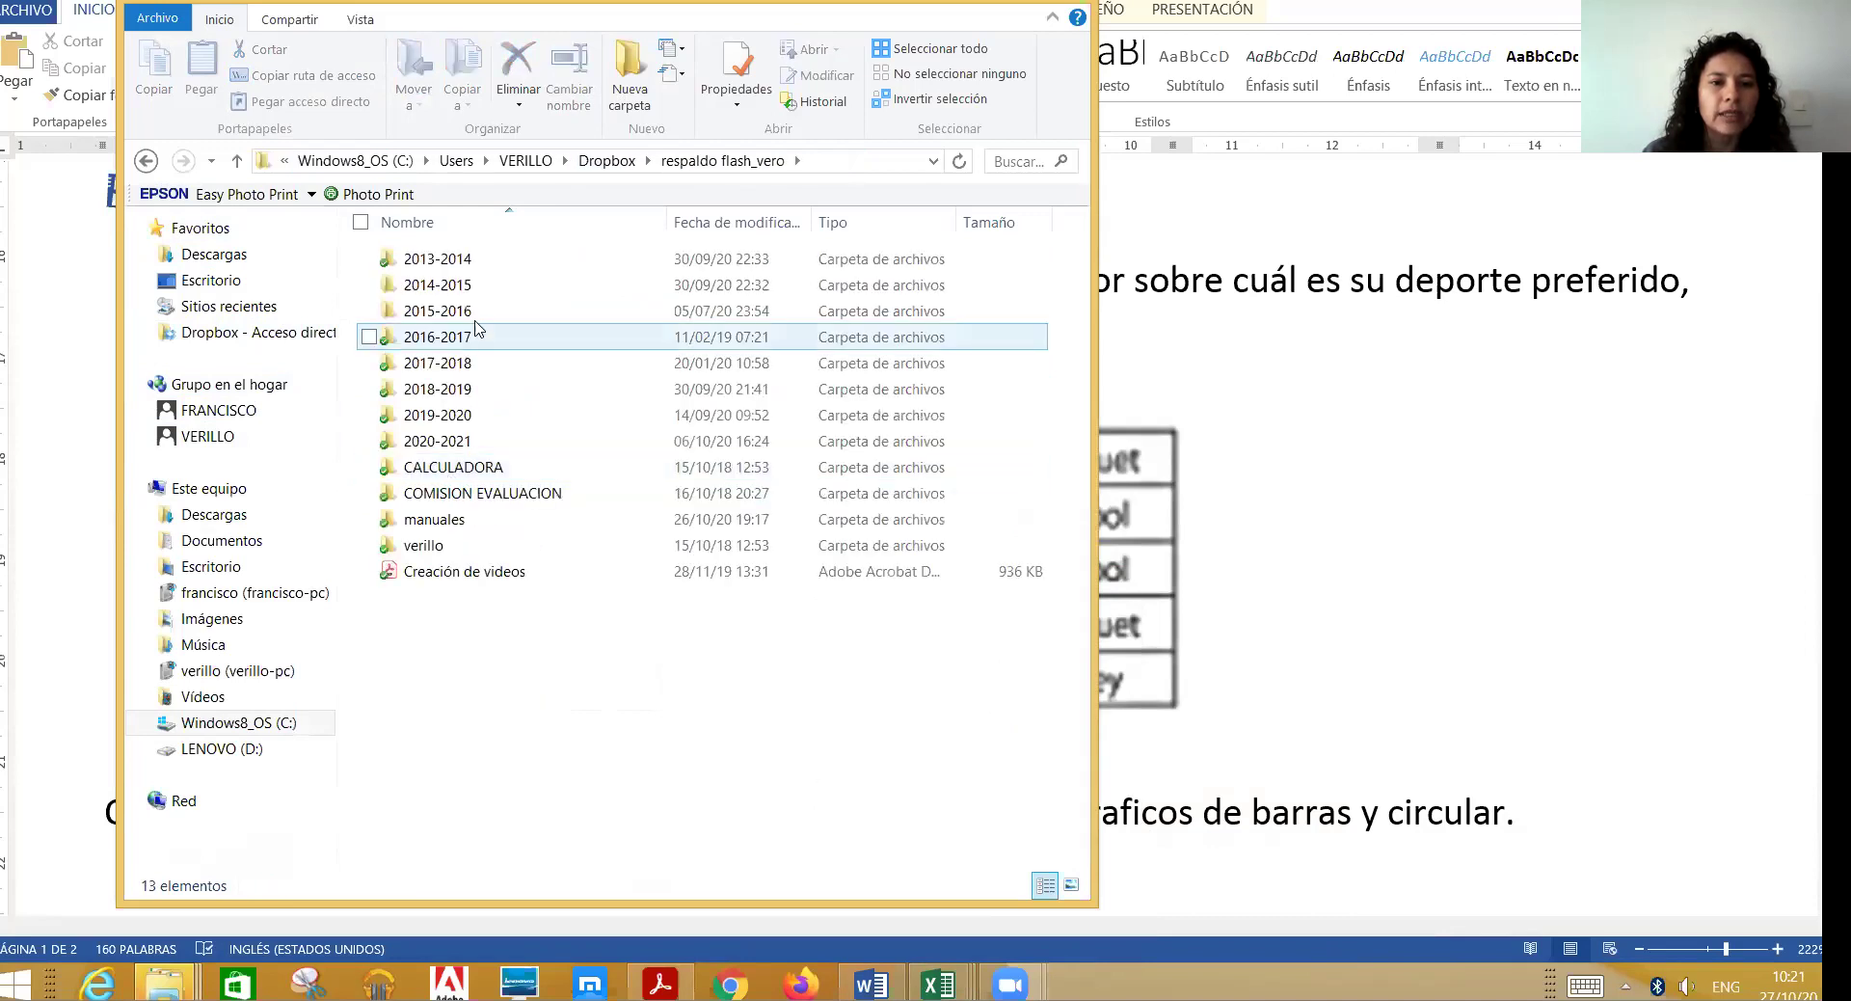
double_click(445, 441)
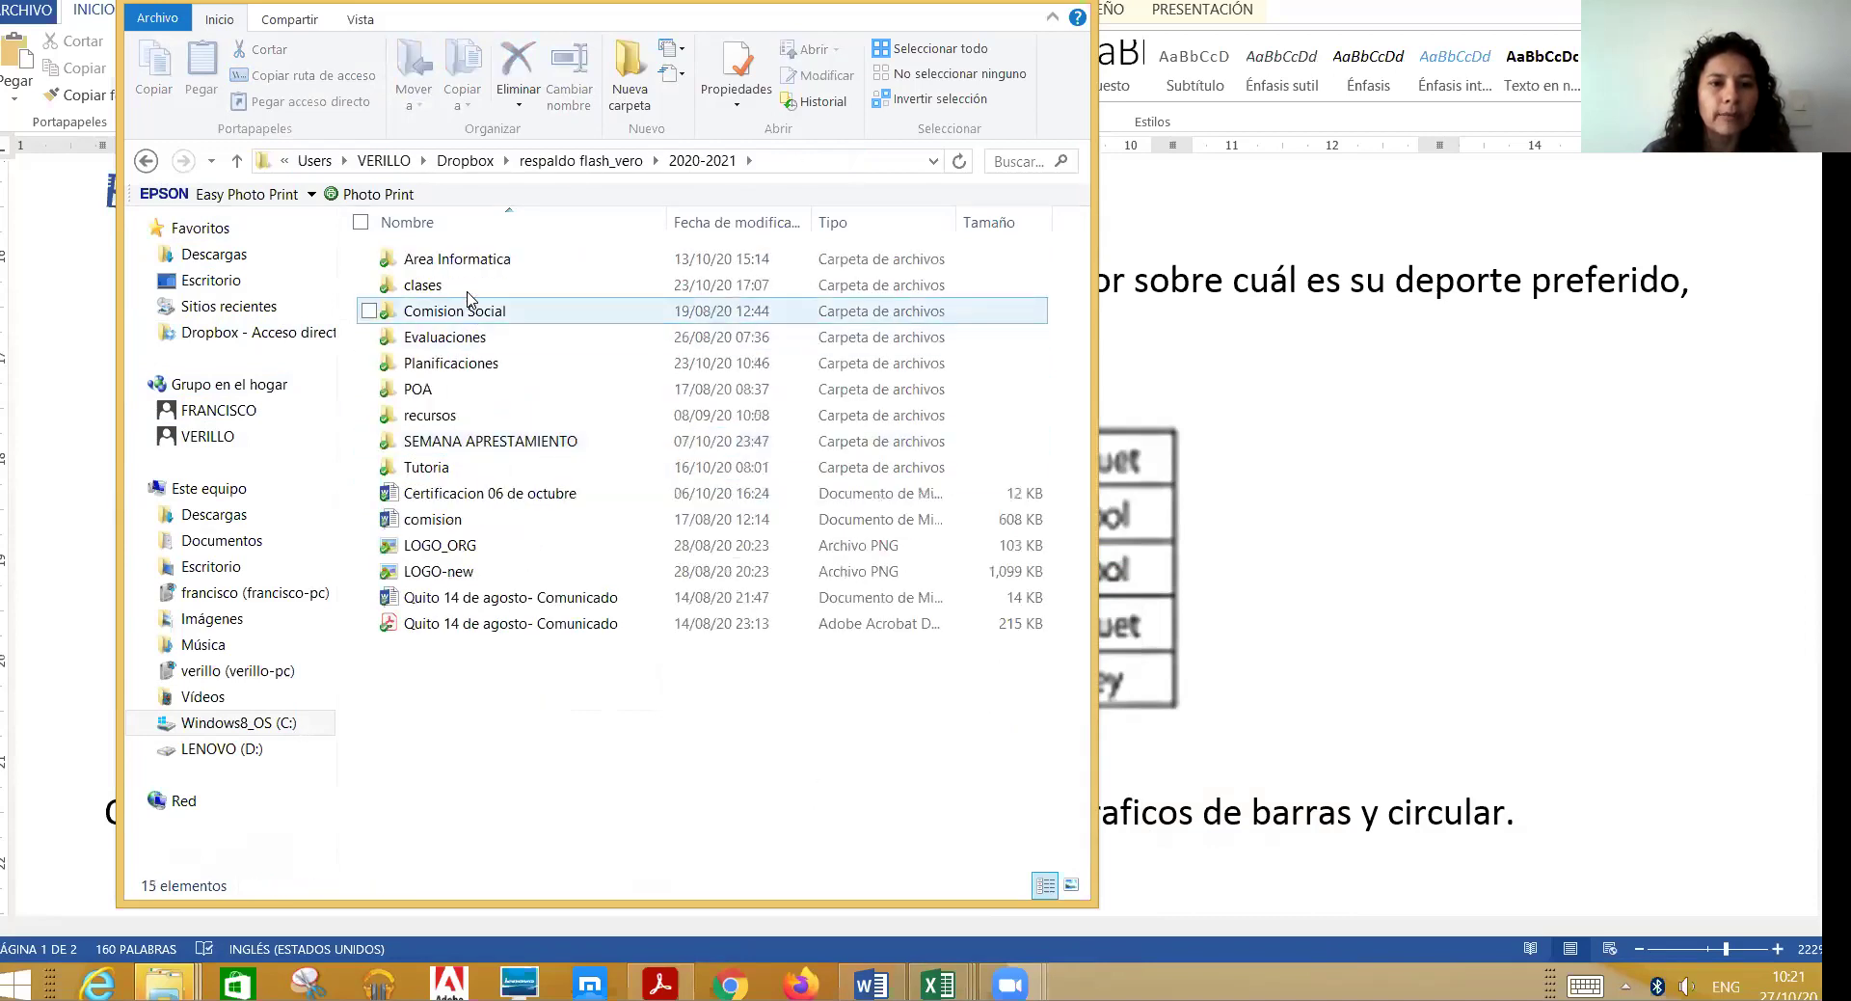
double_click(461, 285)
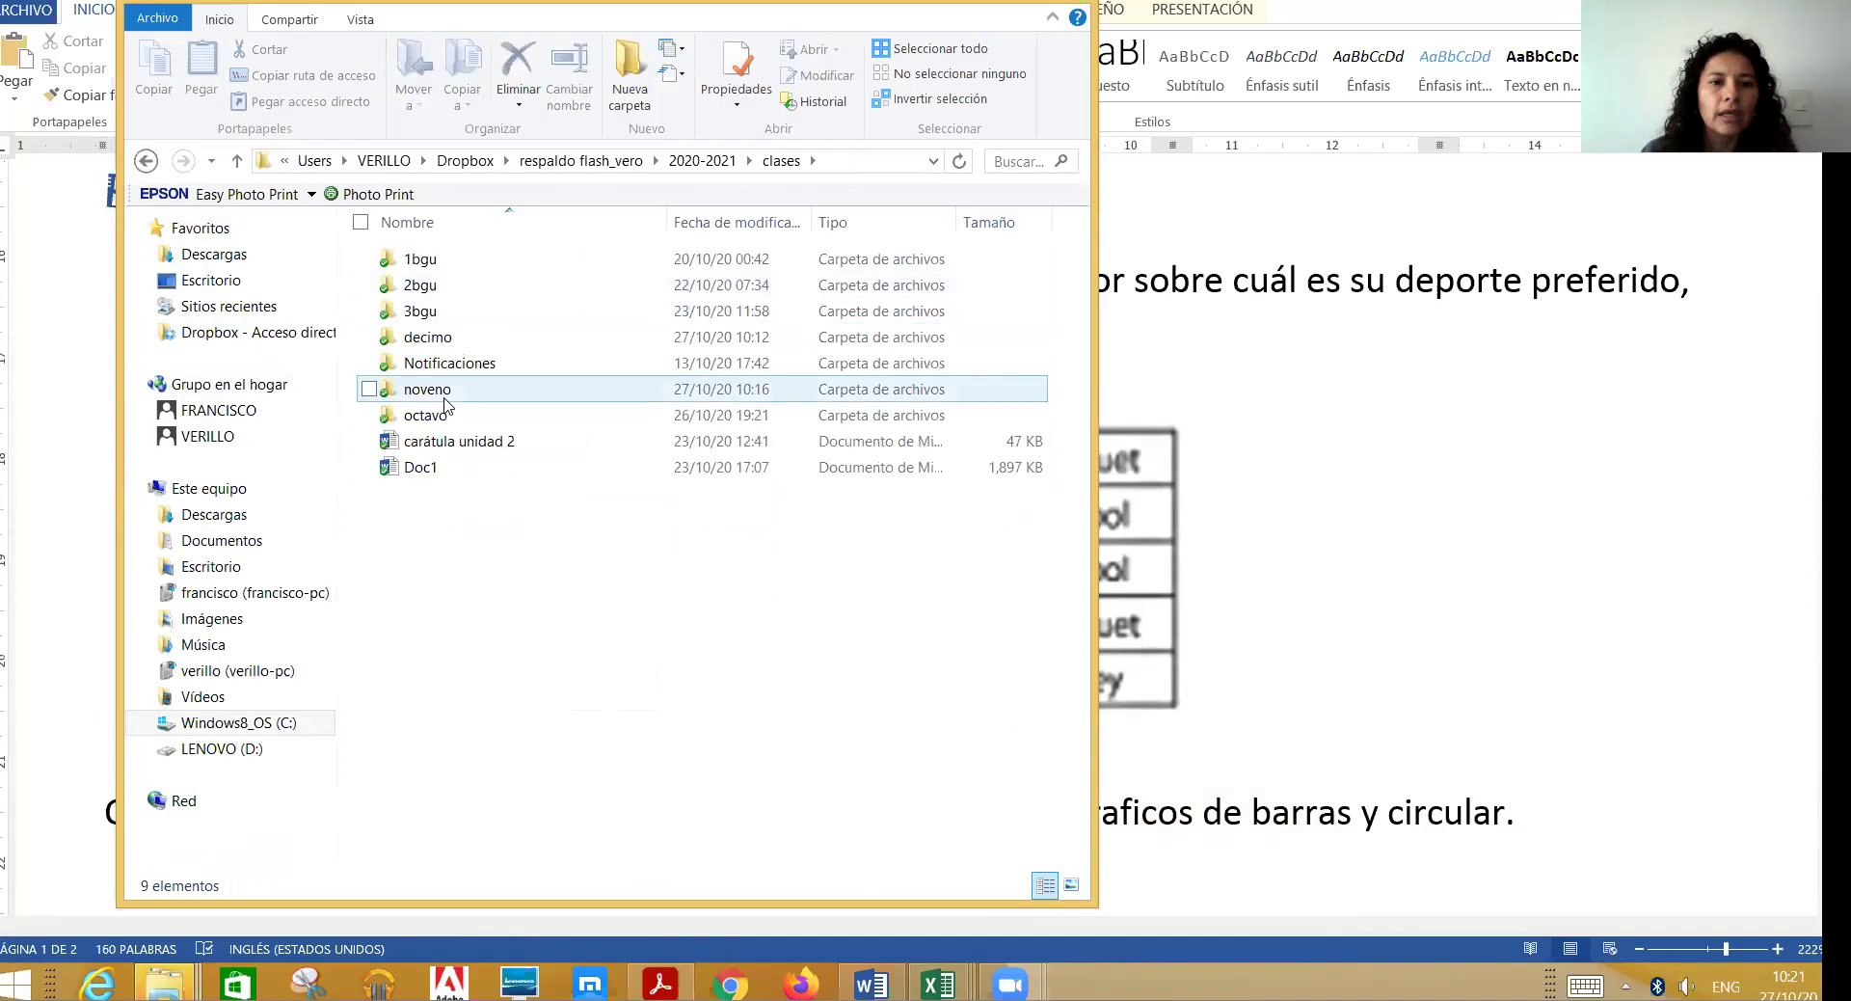
left_click(448, 389)
double_click(448, 389)
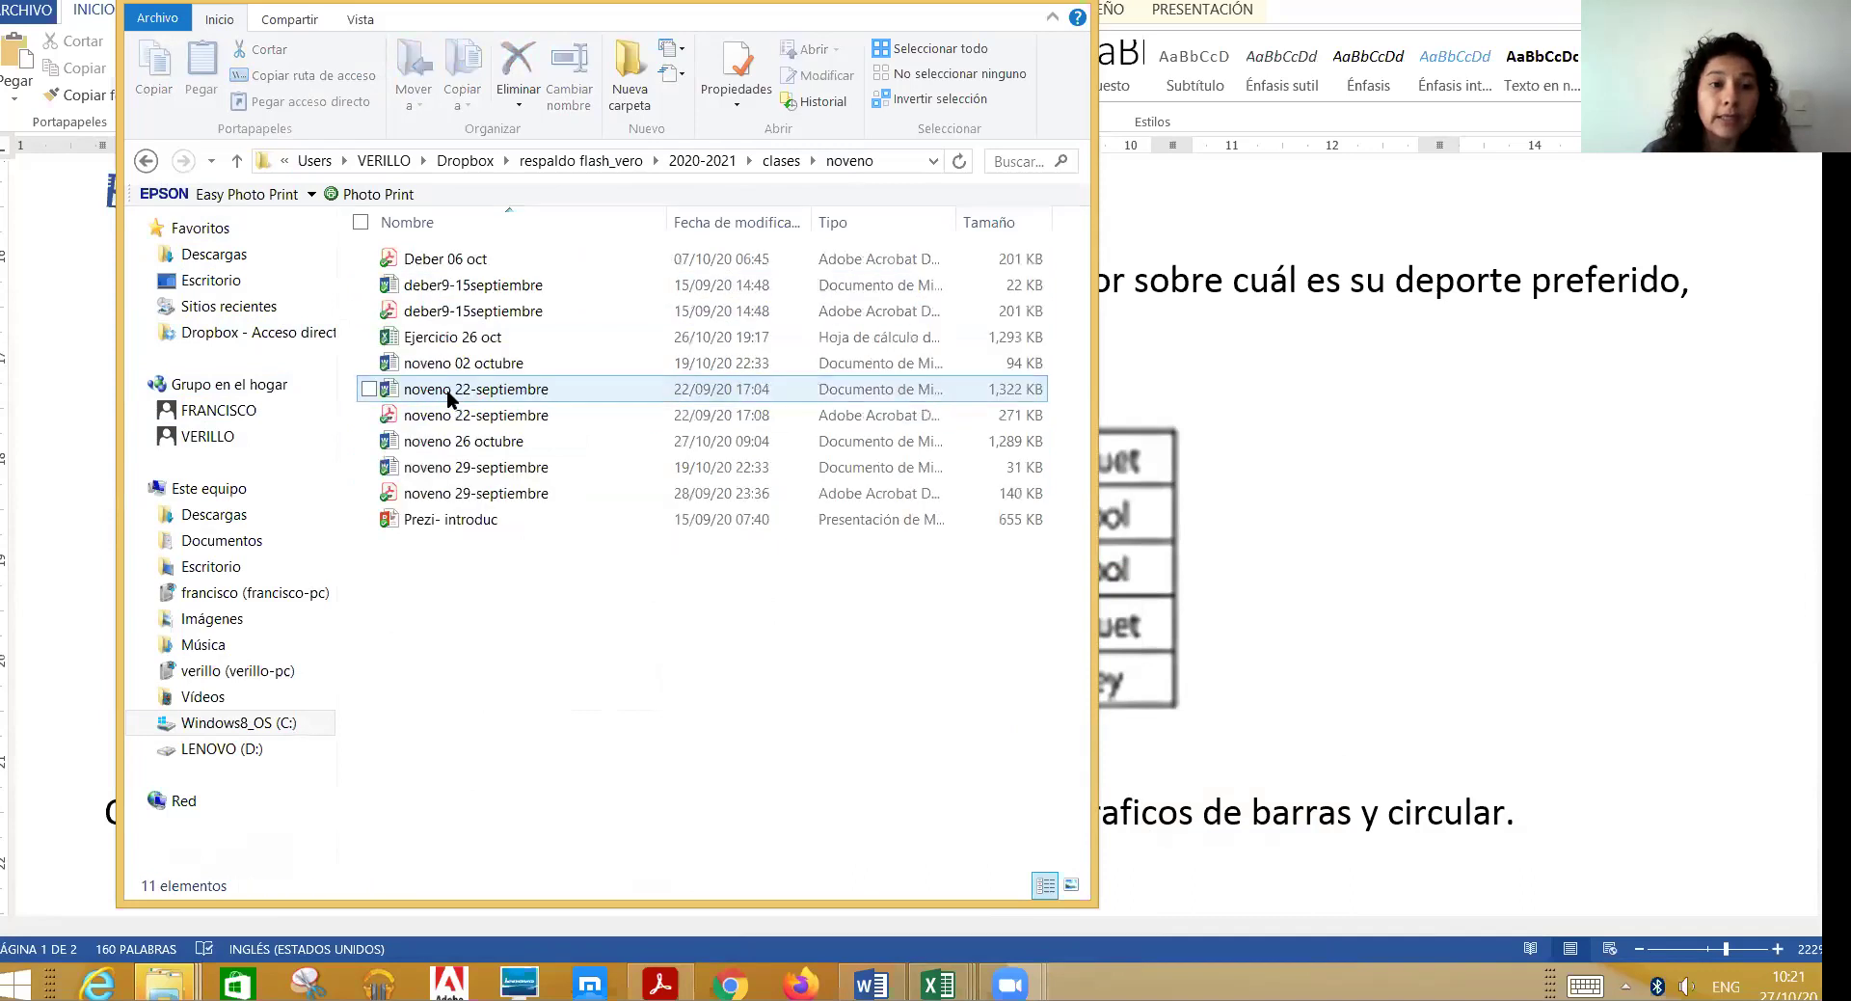
Step: Open the Ejercicio 26 oct workbook, using its already open Excel window
left_click(460, 445)
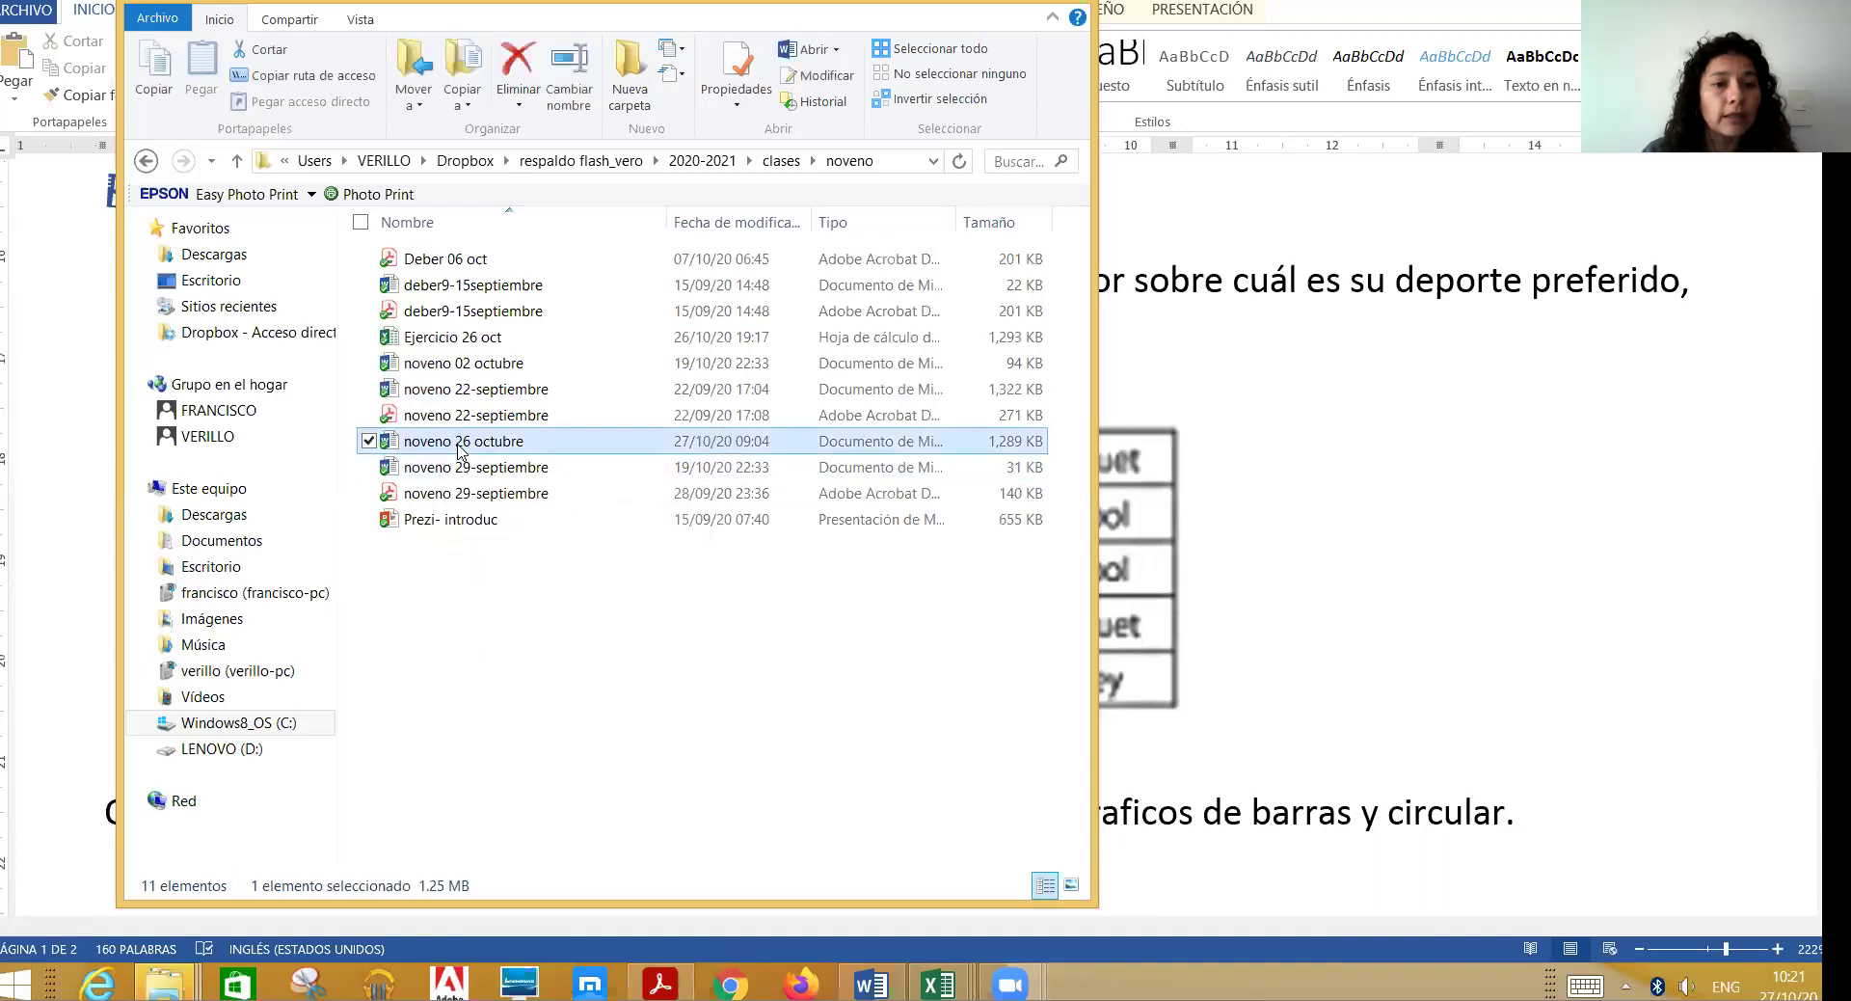
double_click(461, 340)
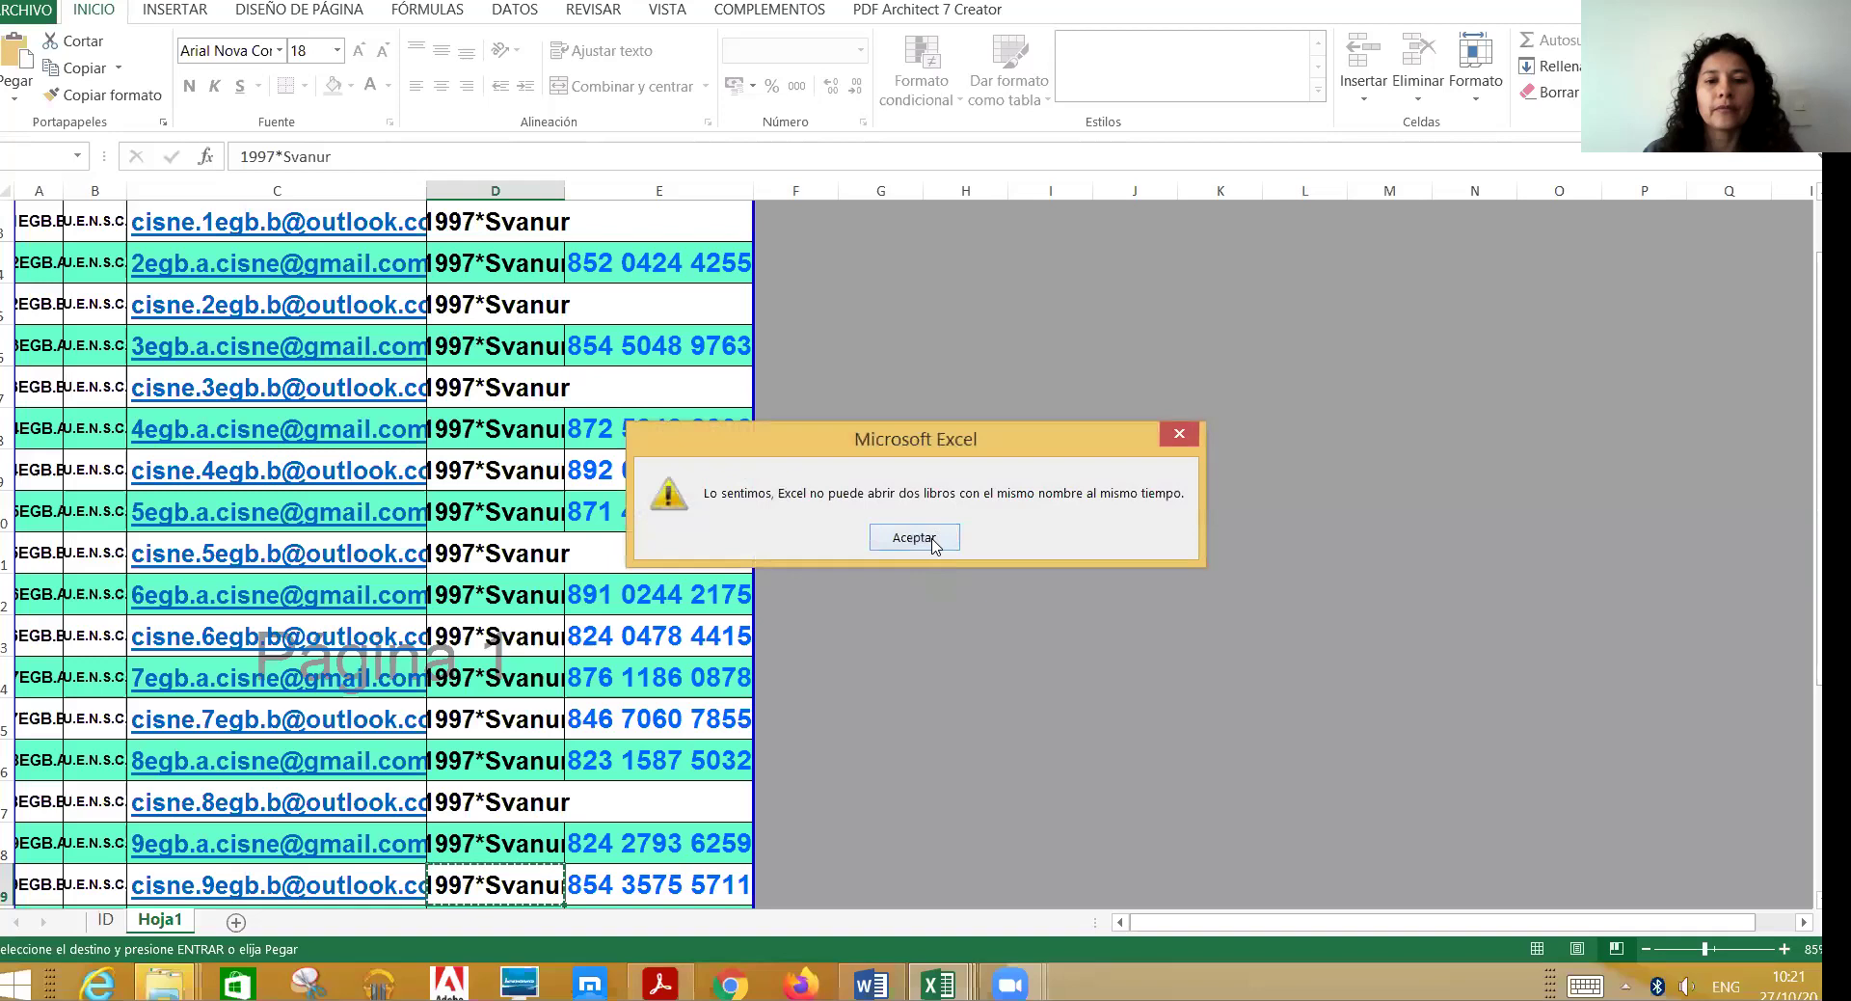
left_click(932, 543)
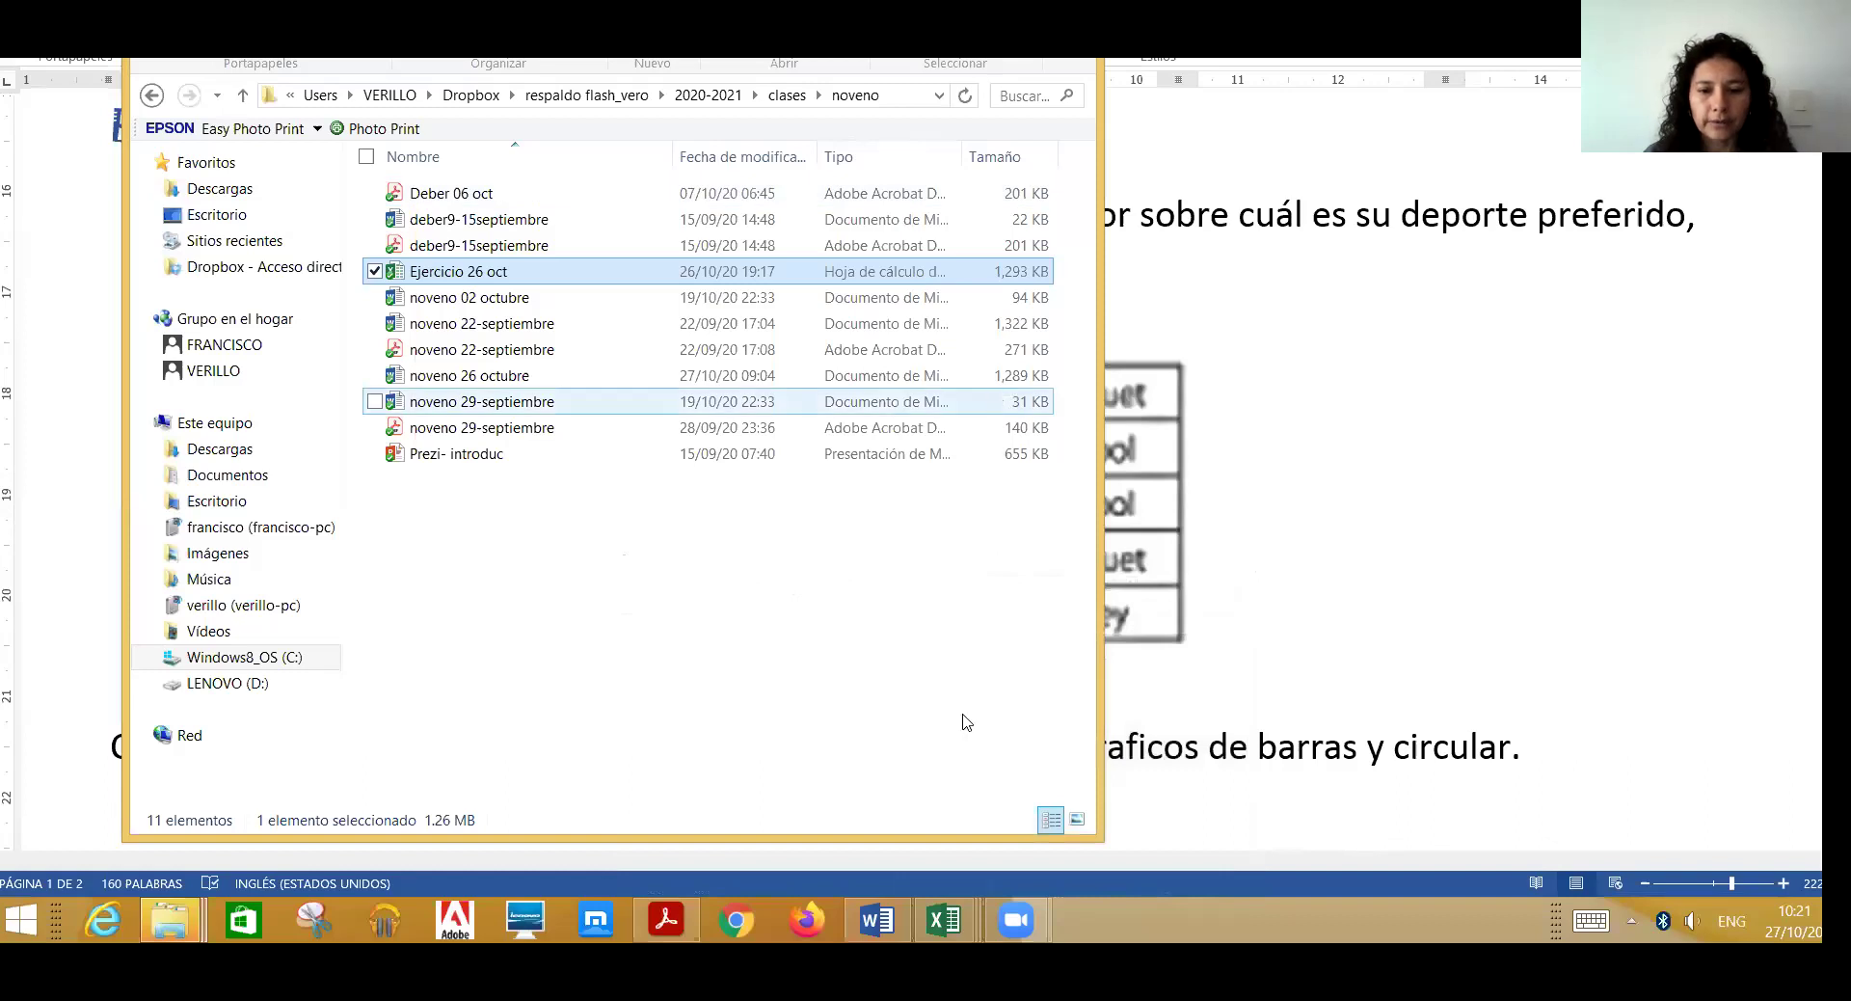
left_click(944, 921)
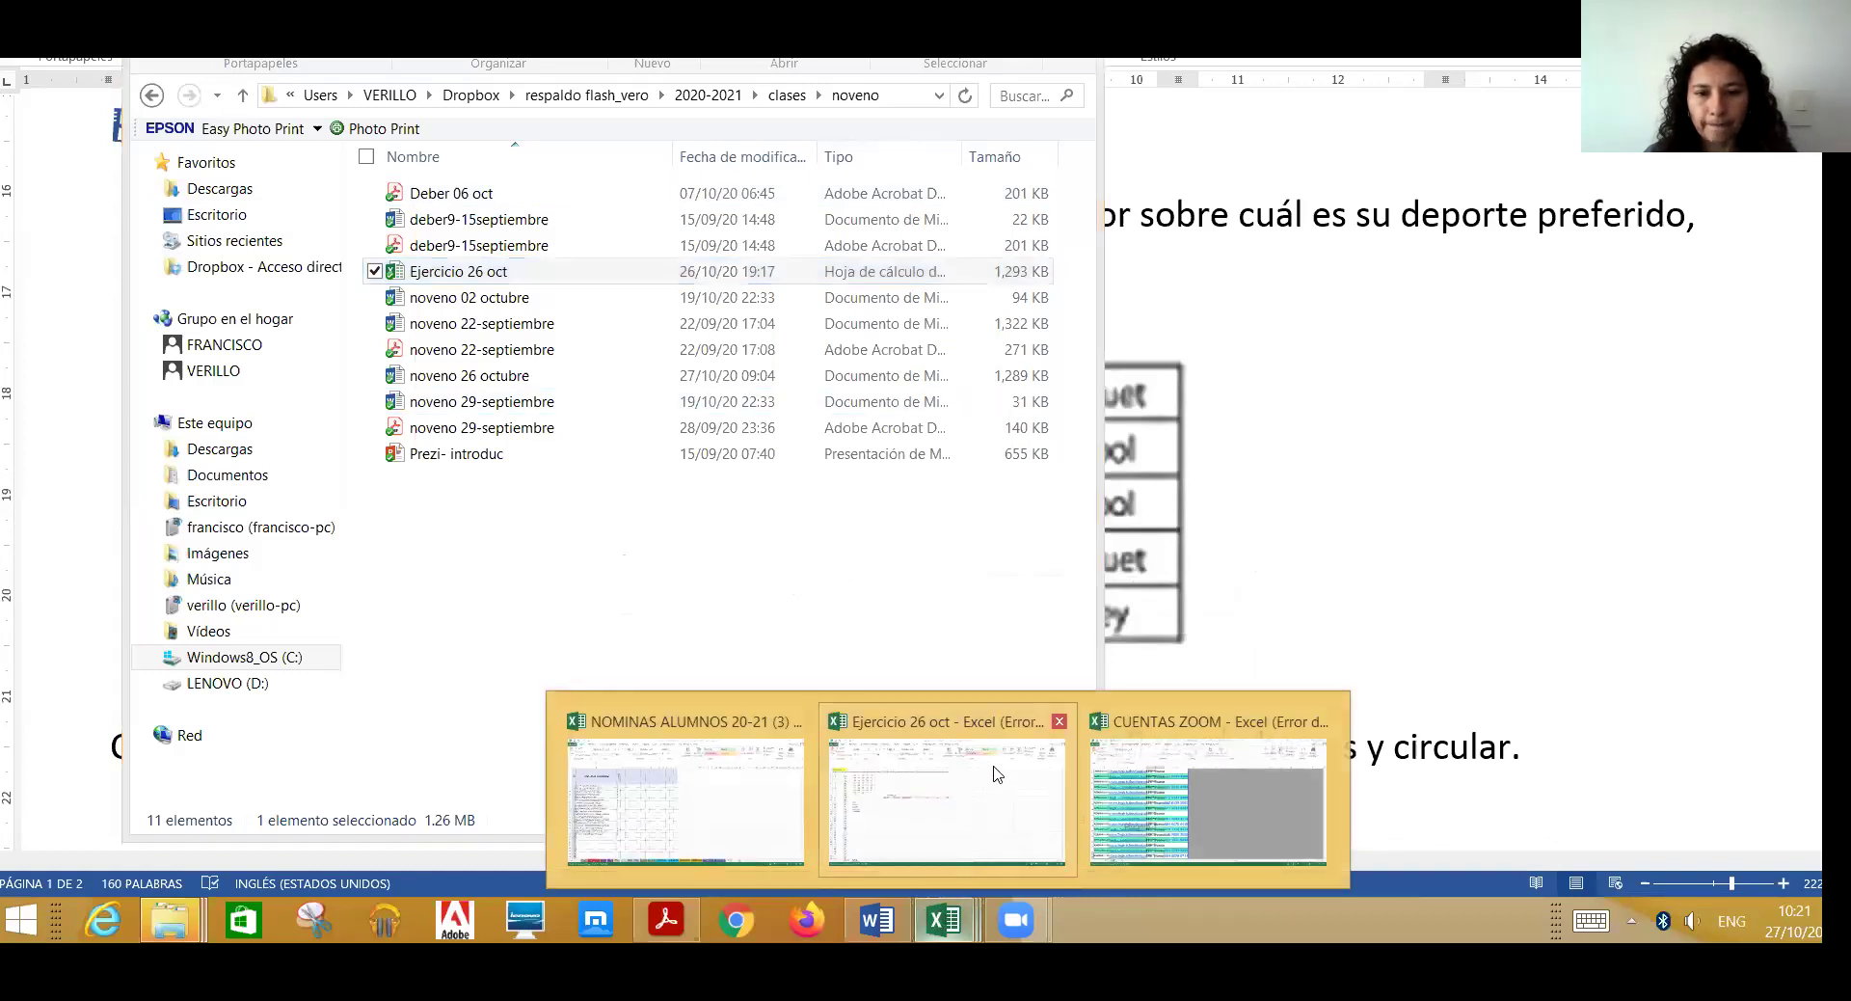
left_click(974, 785)
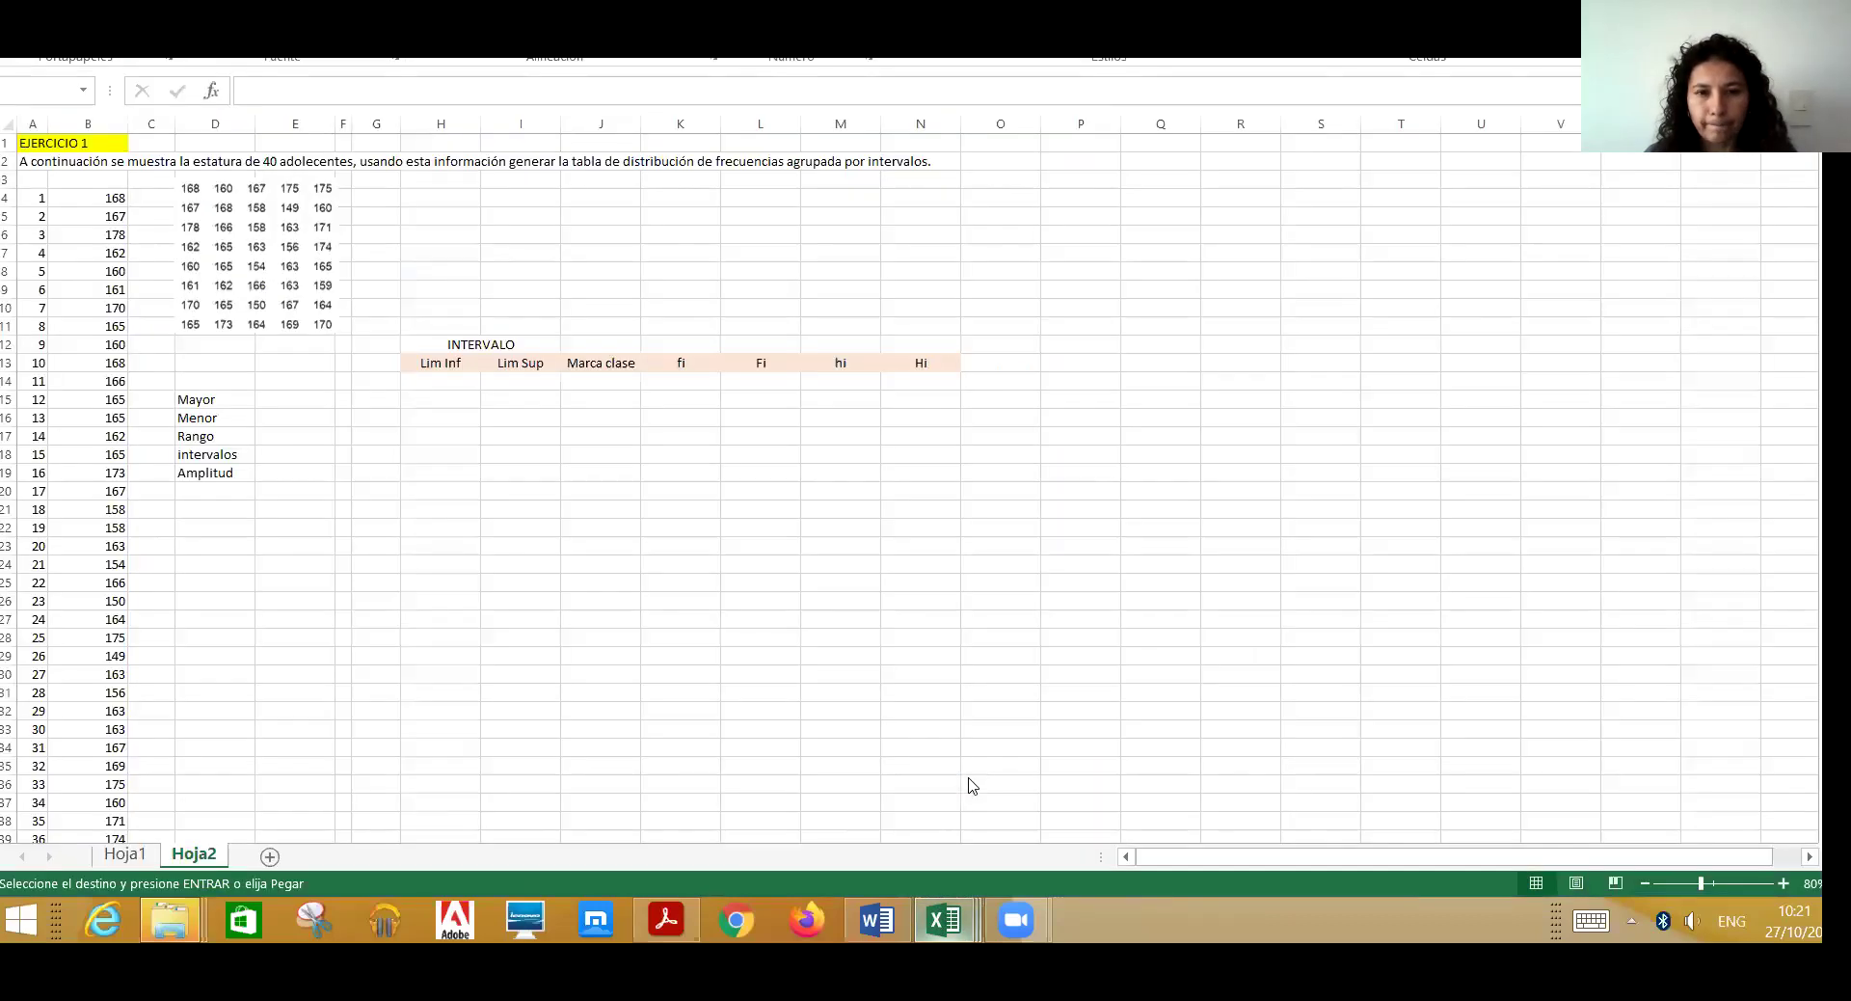
Step: Go to sheet Hoja1 and examine Ejercicio 1: the survey statement, the Deporte preferido data and the empty frequency table
left_click(132, 855)
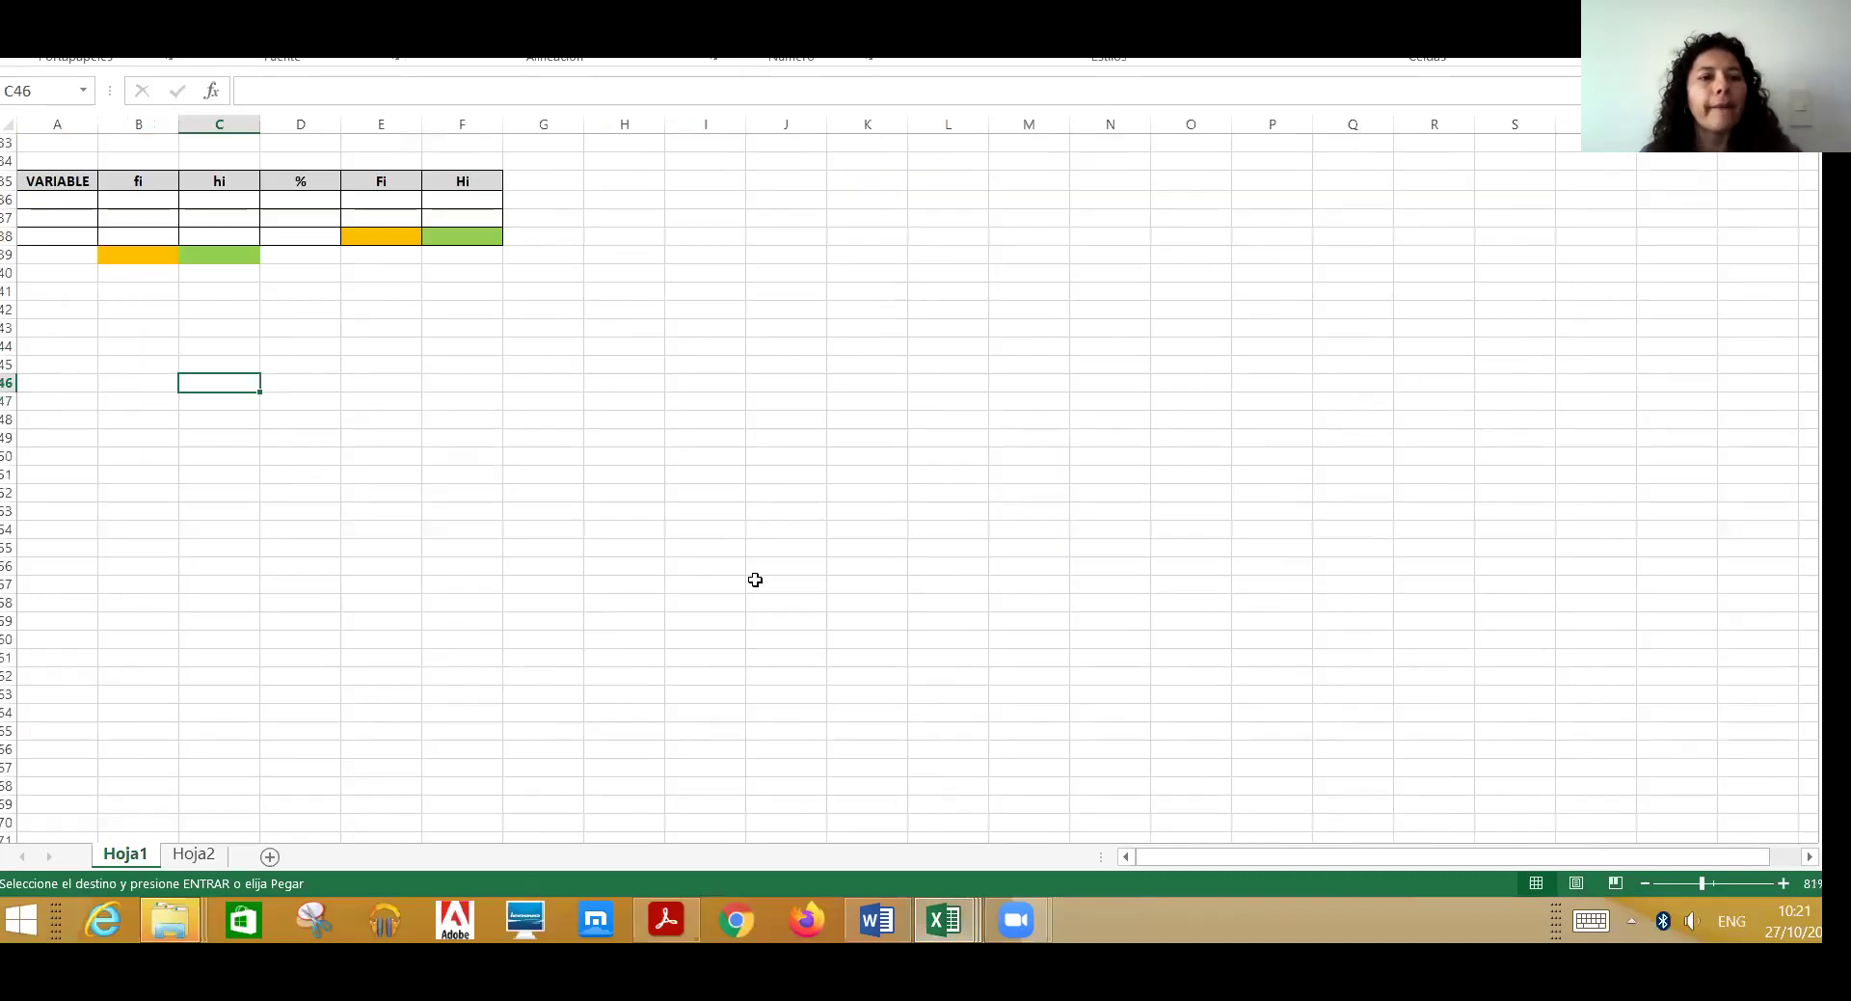
scroll(755, 580, "up", 11)
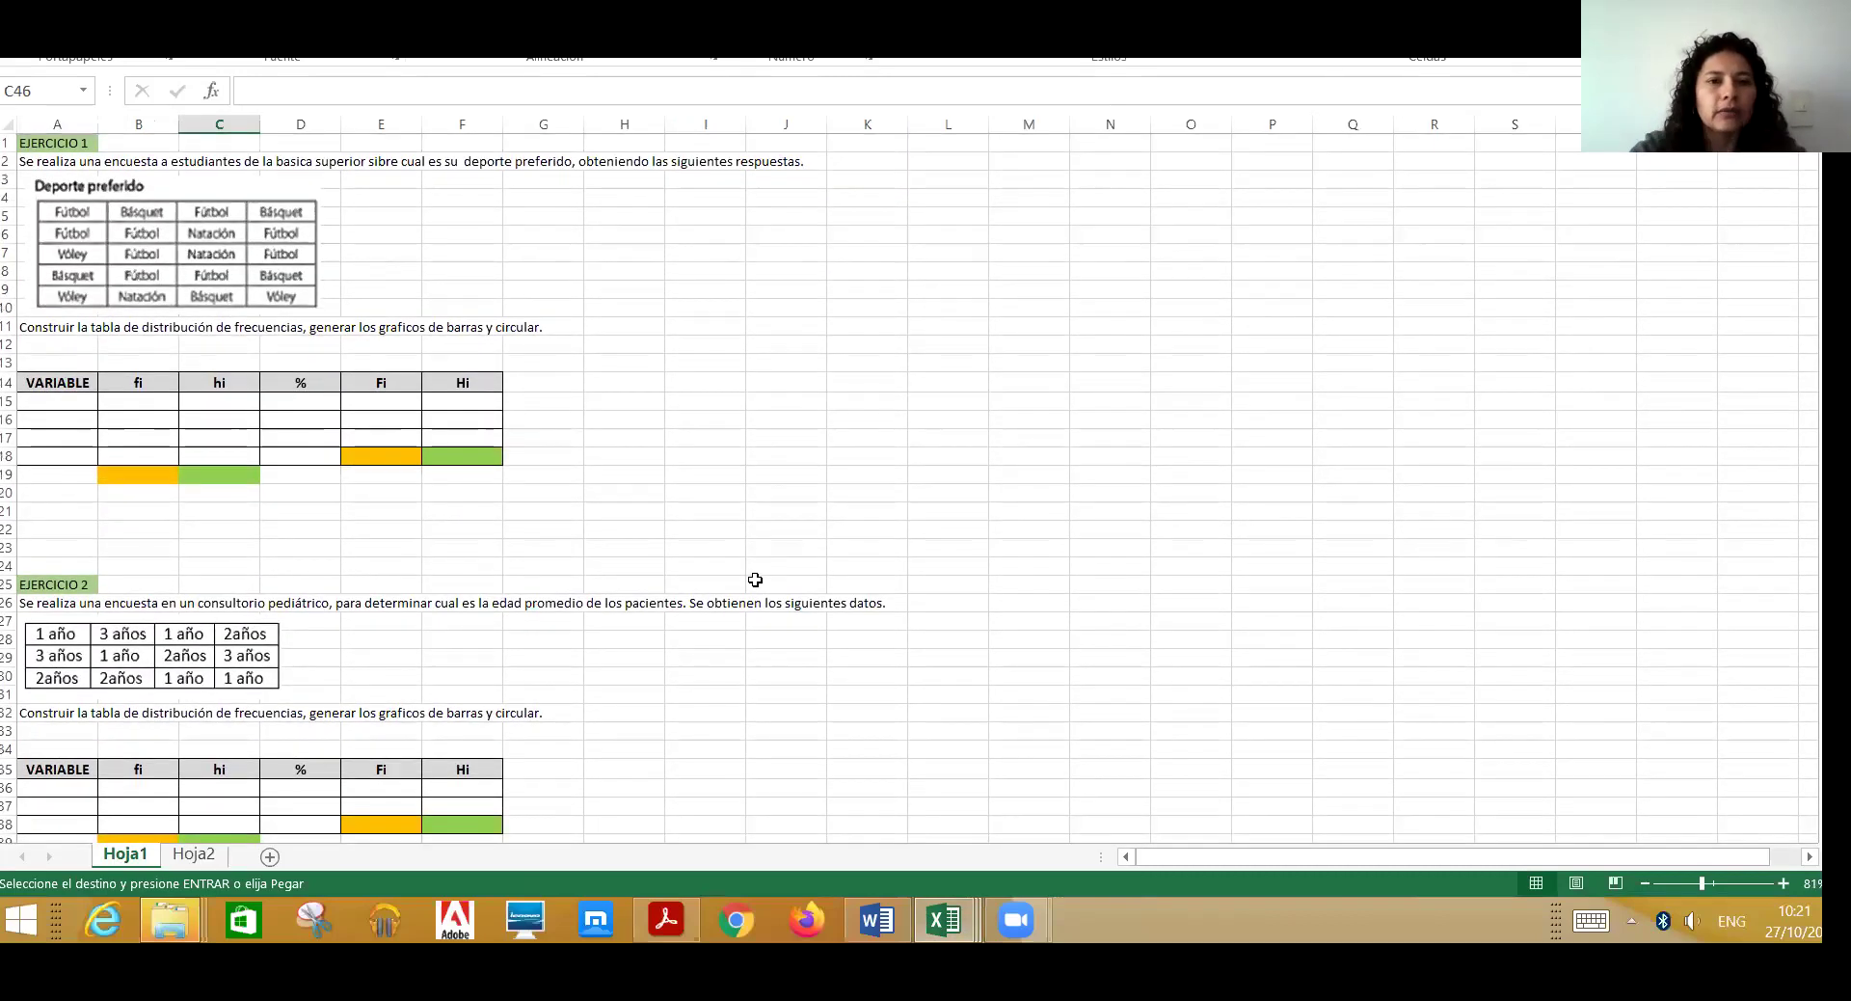
scroll(755, 579, "up", 7)
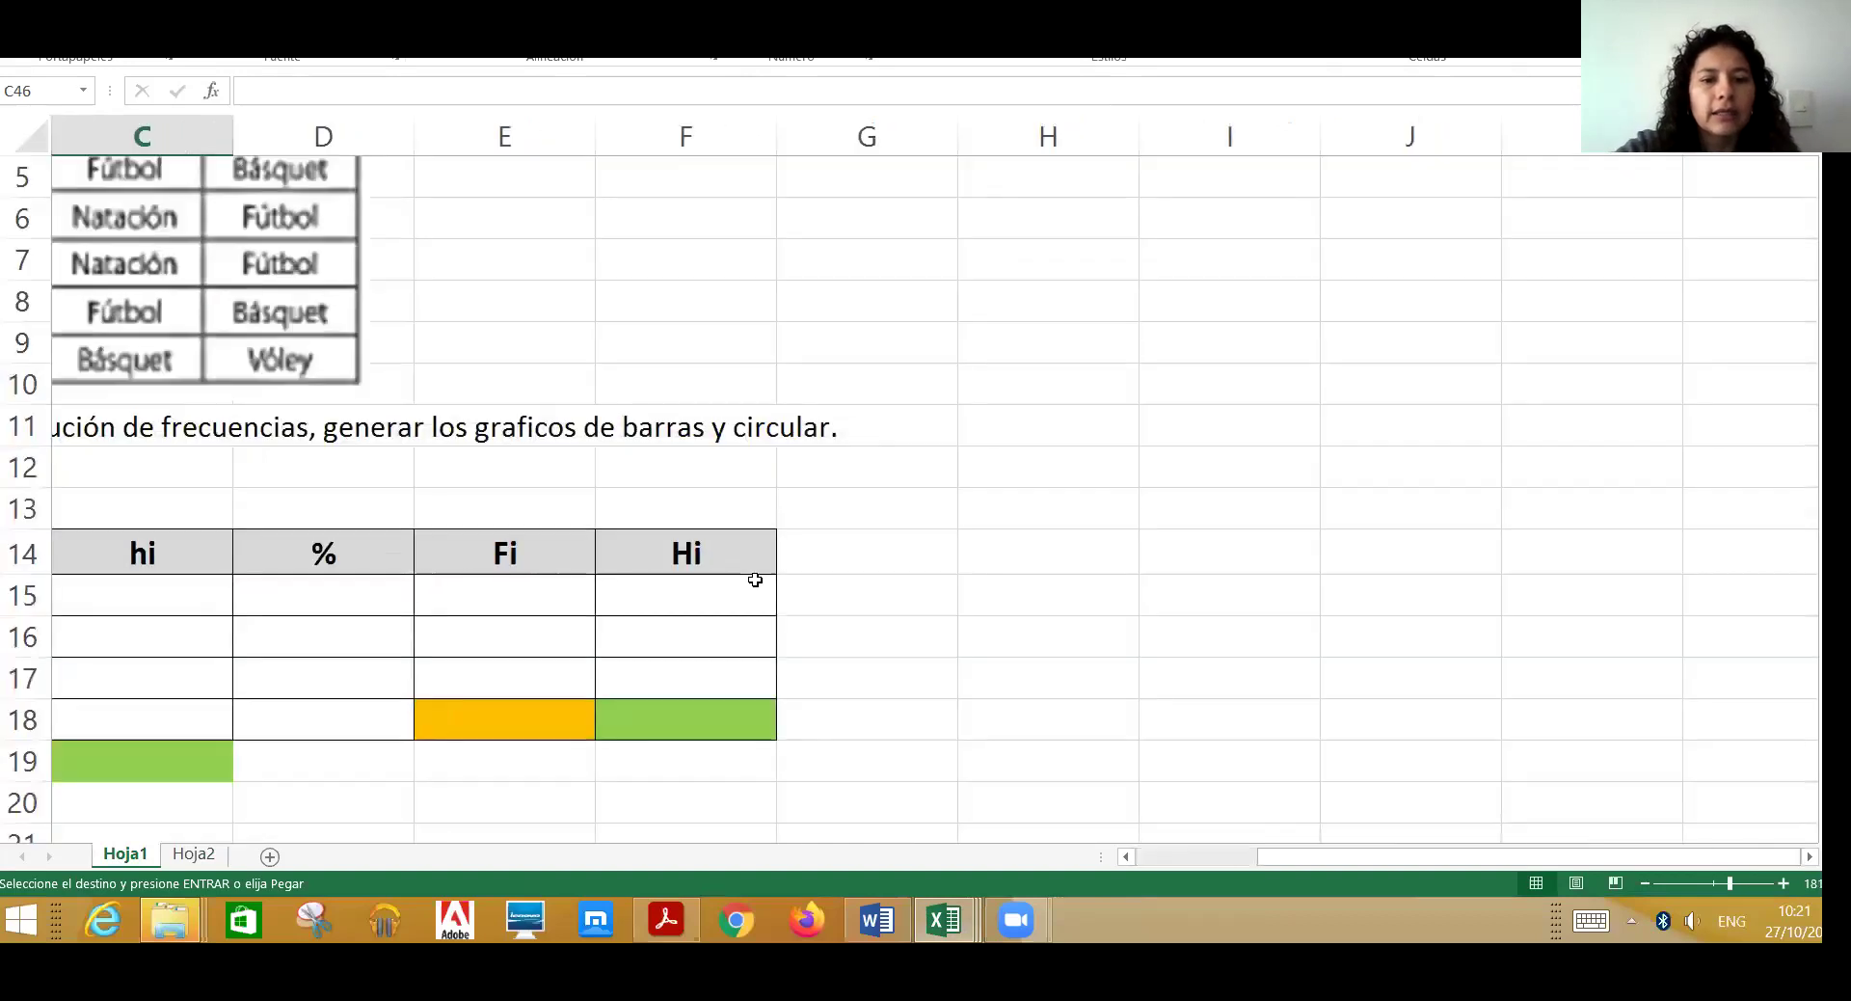
scroll(756, 579, "left", 2)
scroll(756, 580, "up", 2)
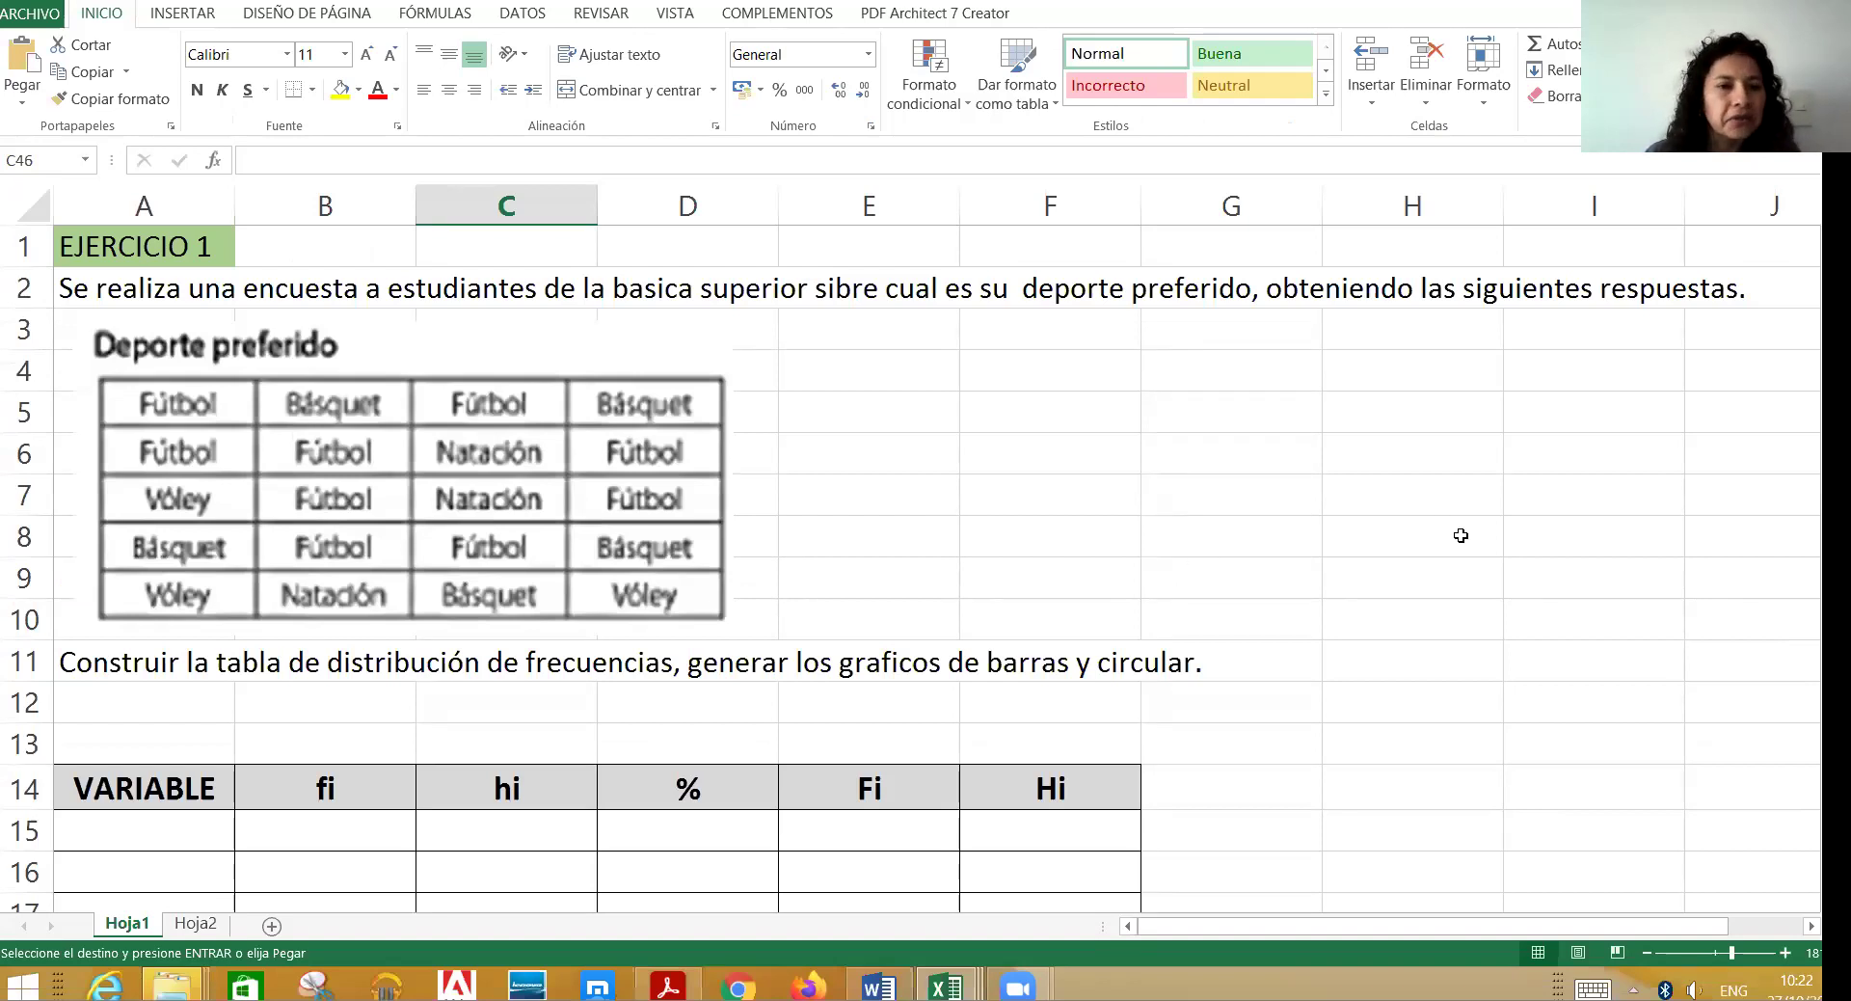
scroll(1461, 536, "down", 1)
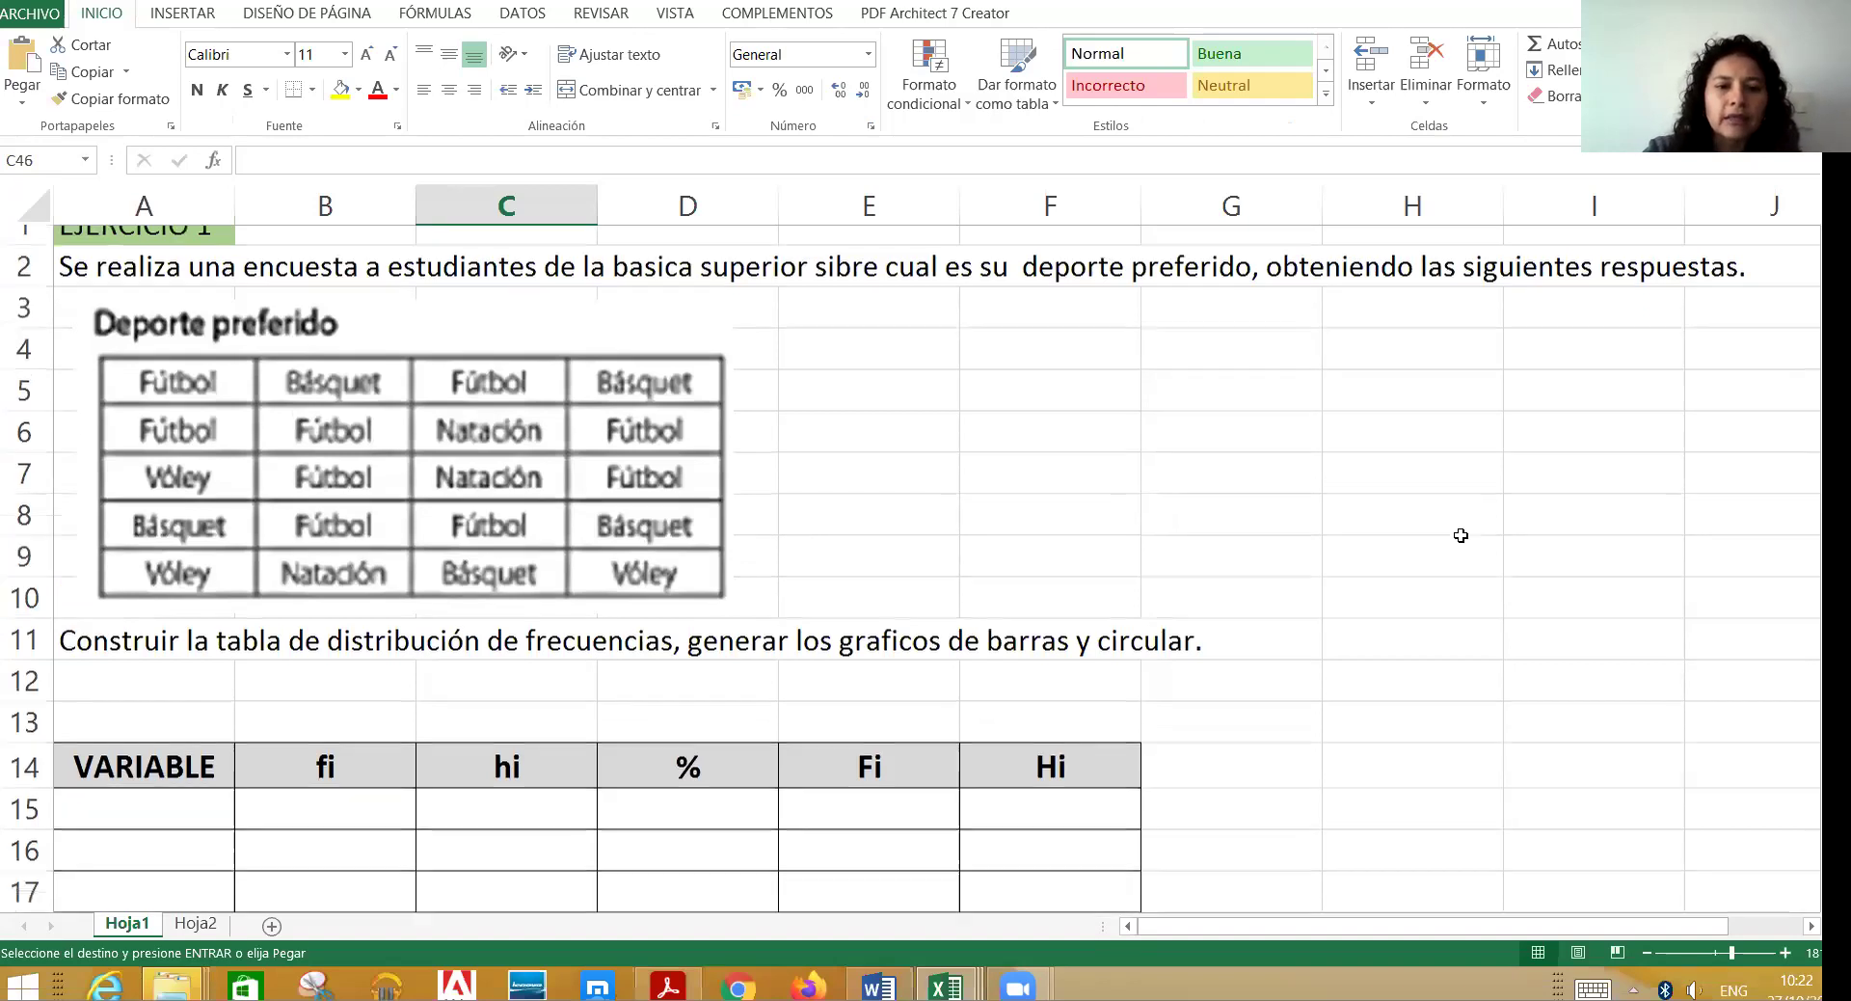
scroll(1461, 535, "down", 2)
scroll(1461, 535, "up", 1)
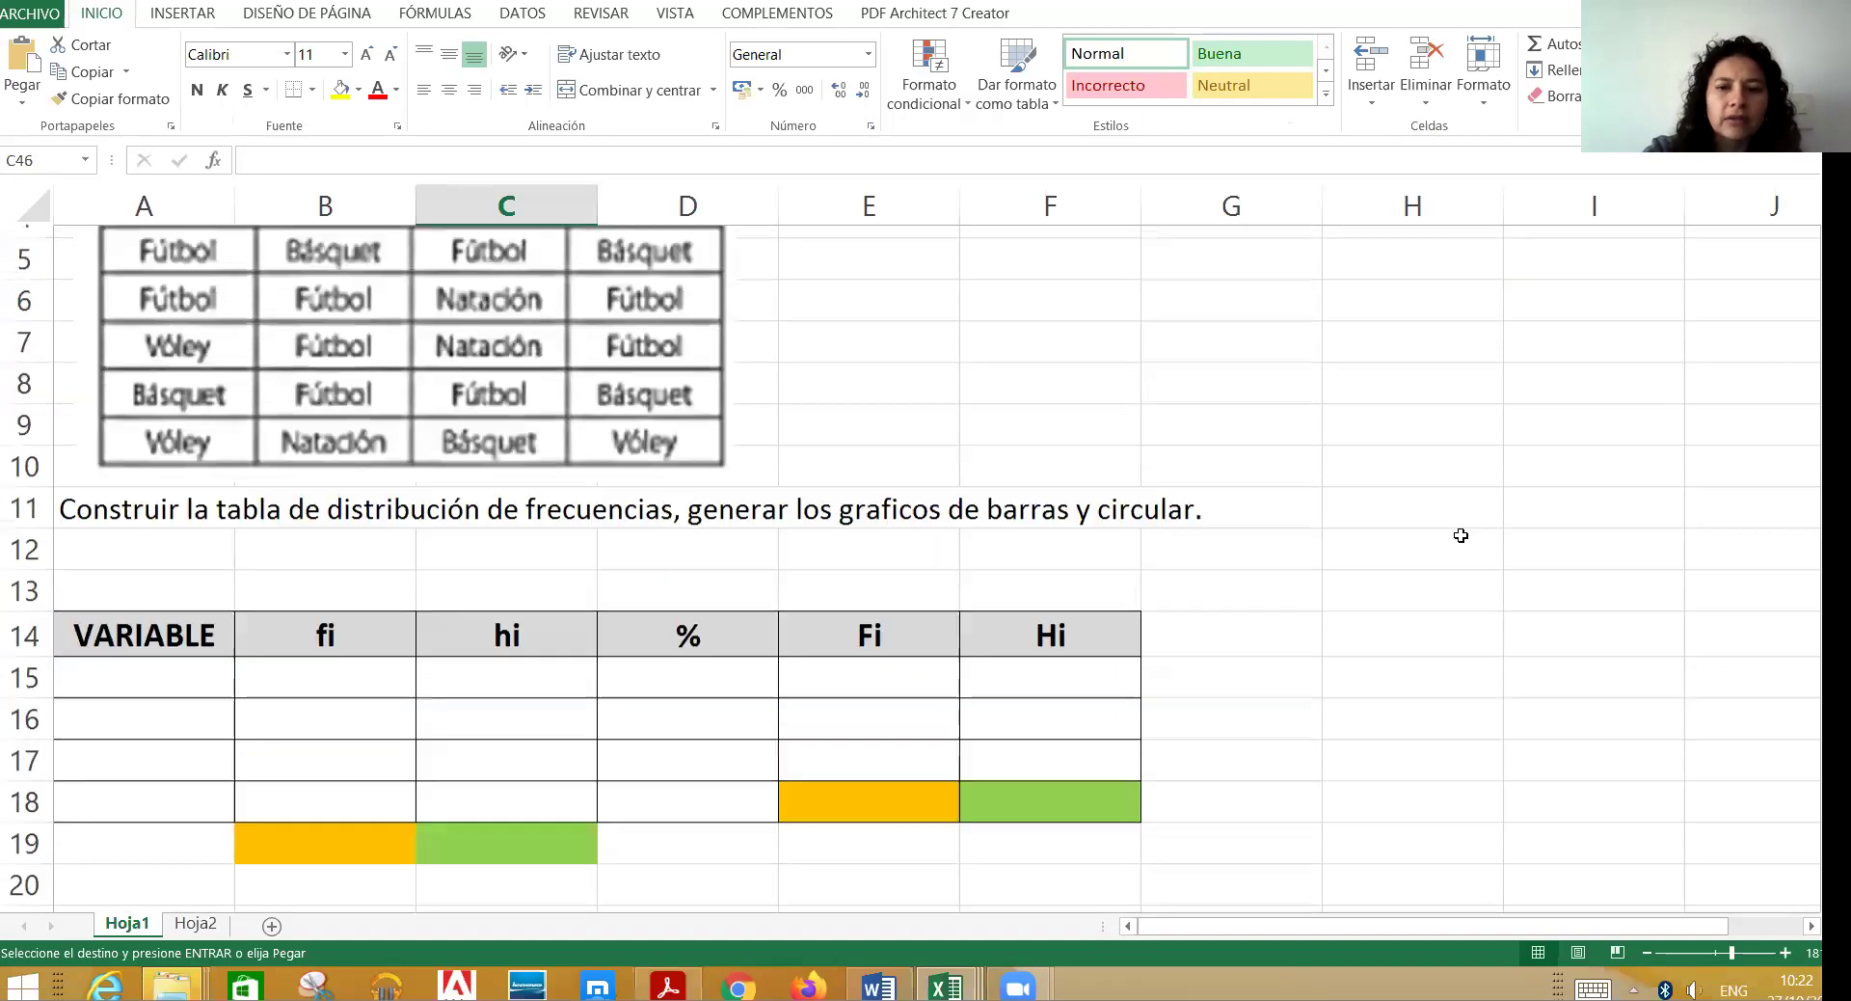
scroll(1460, 535, "down", 1, "ctrl")
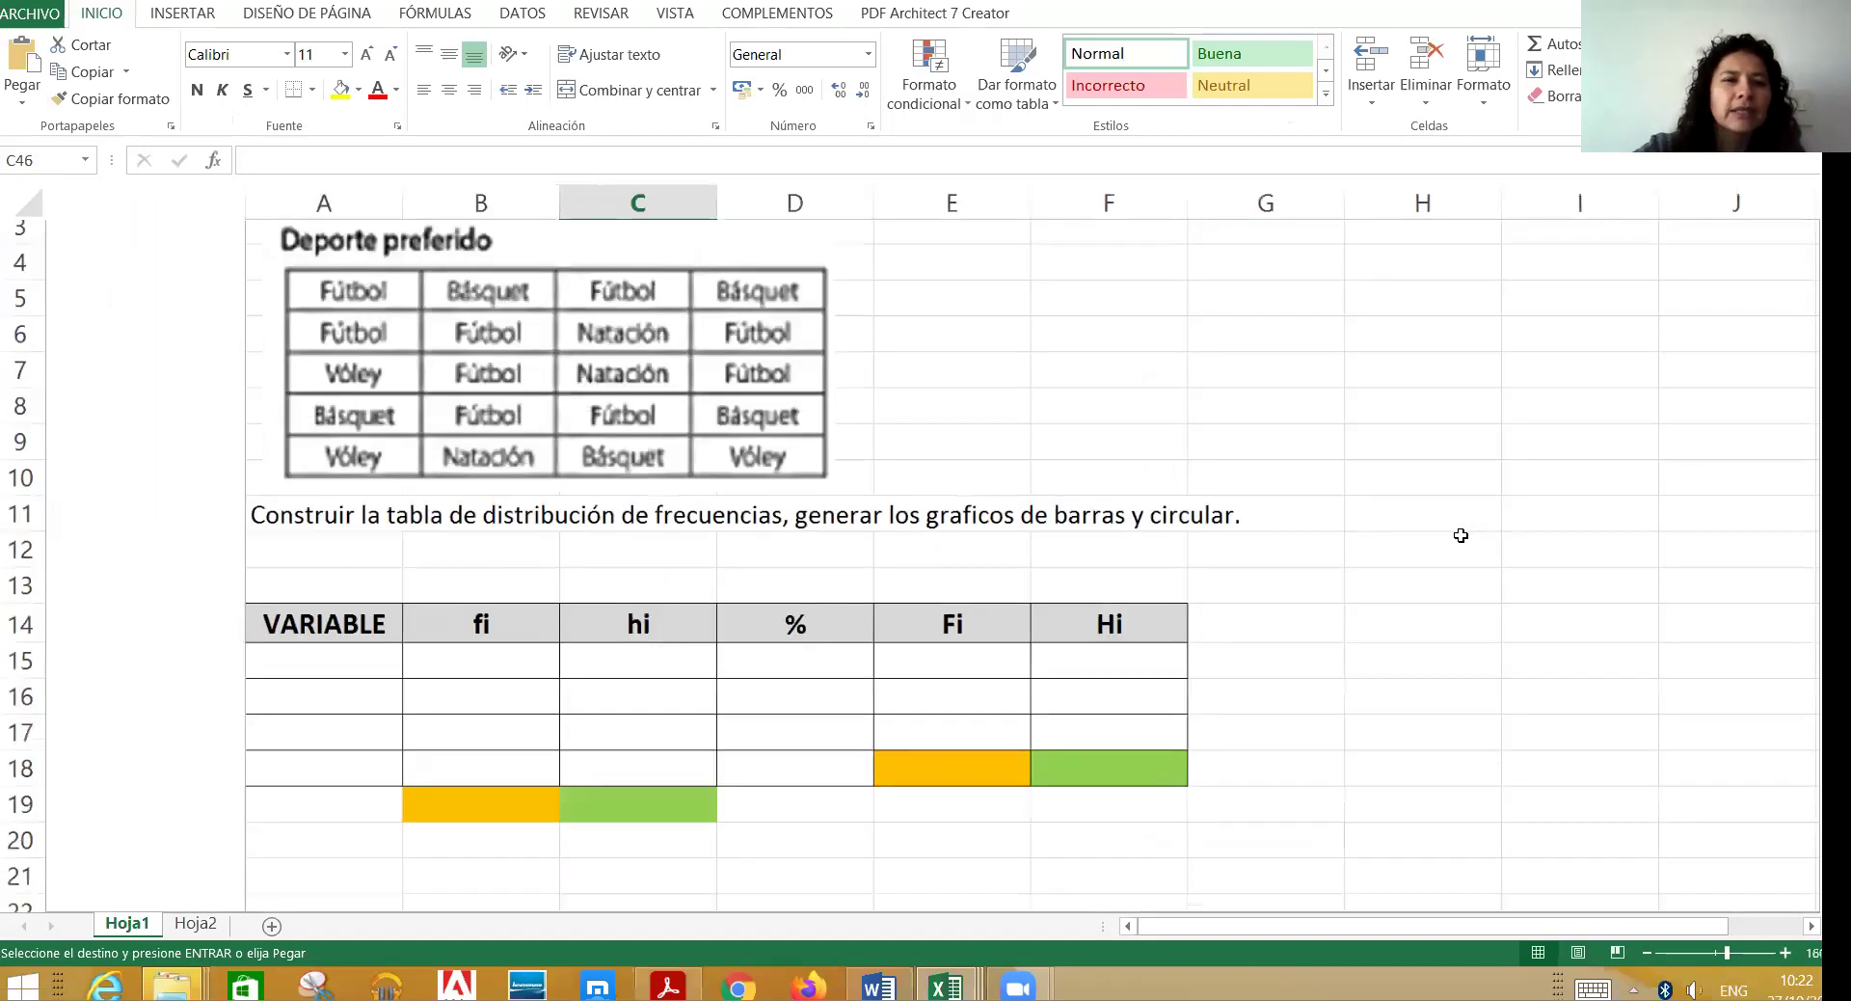
scroll(1461, 535, "down", 1, "ctrl")
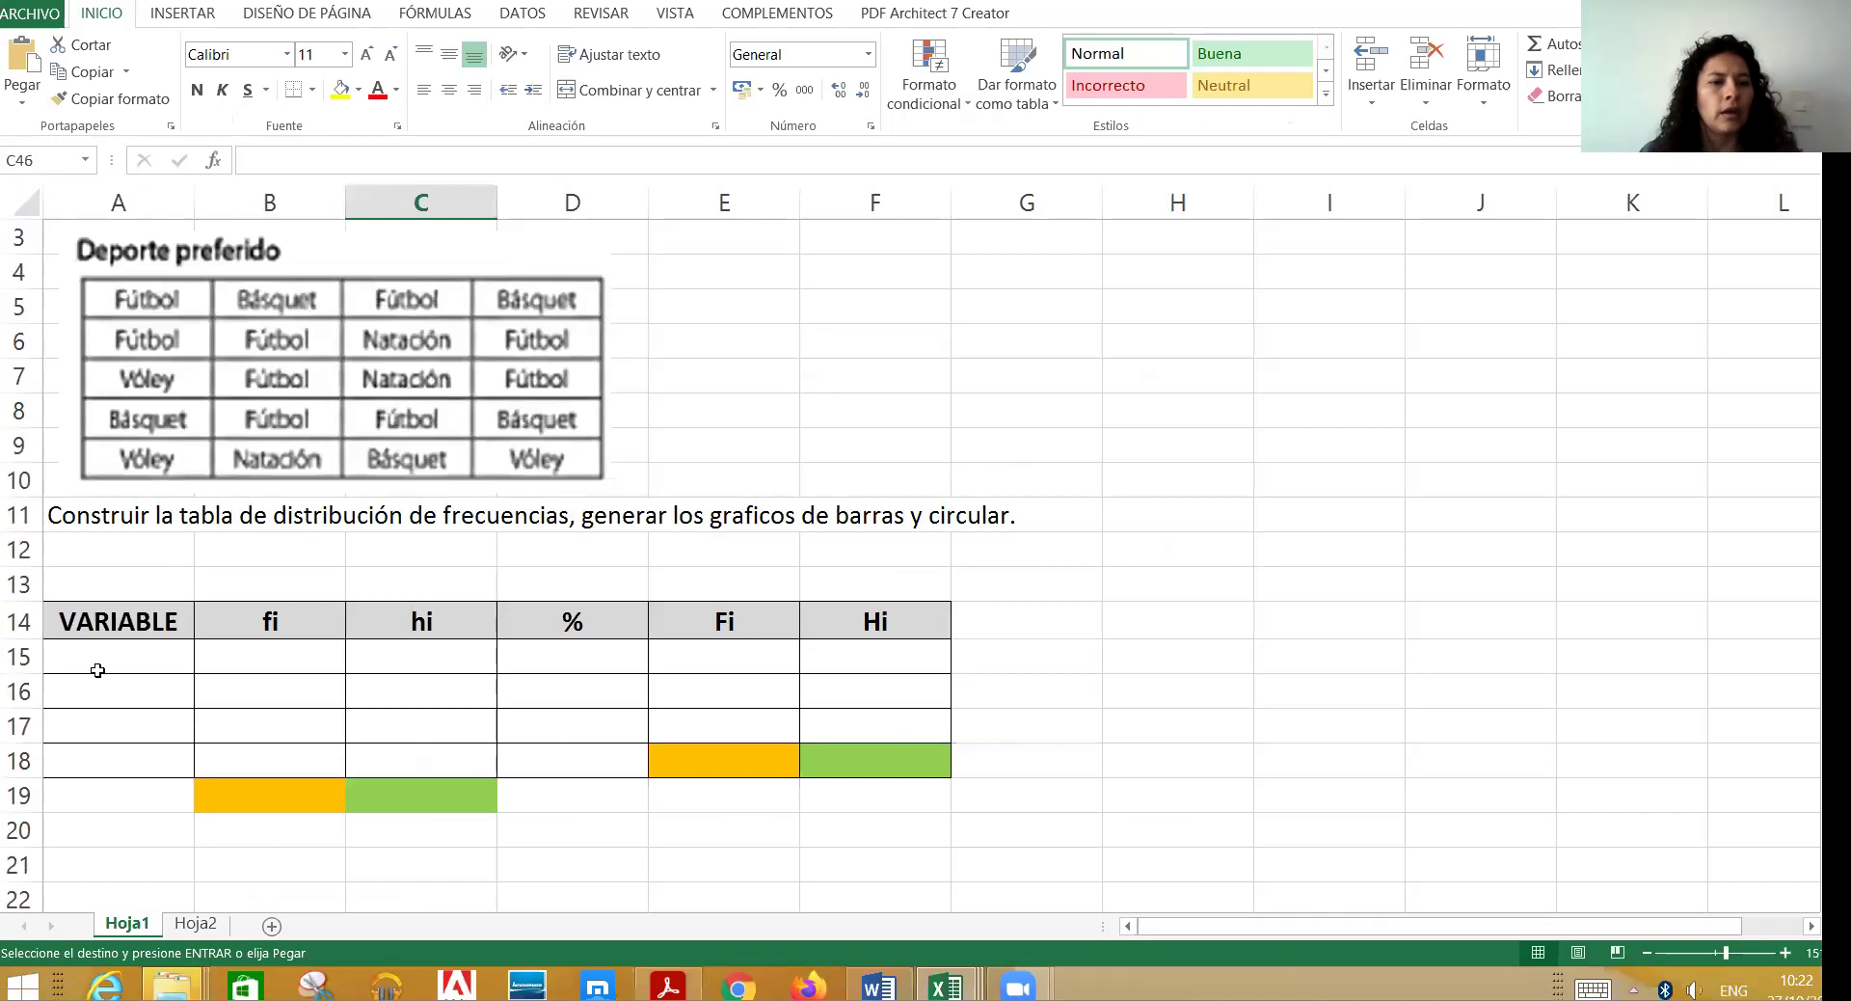
Step: Fill the VARIABLE column of the Ejercicio 1 table, A15 to A18, with Futbol, Basket, Voley and Natacion
left_click(97, 671)
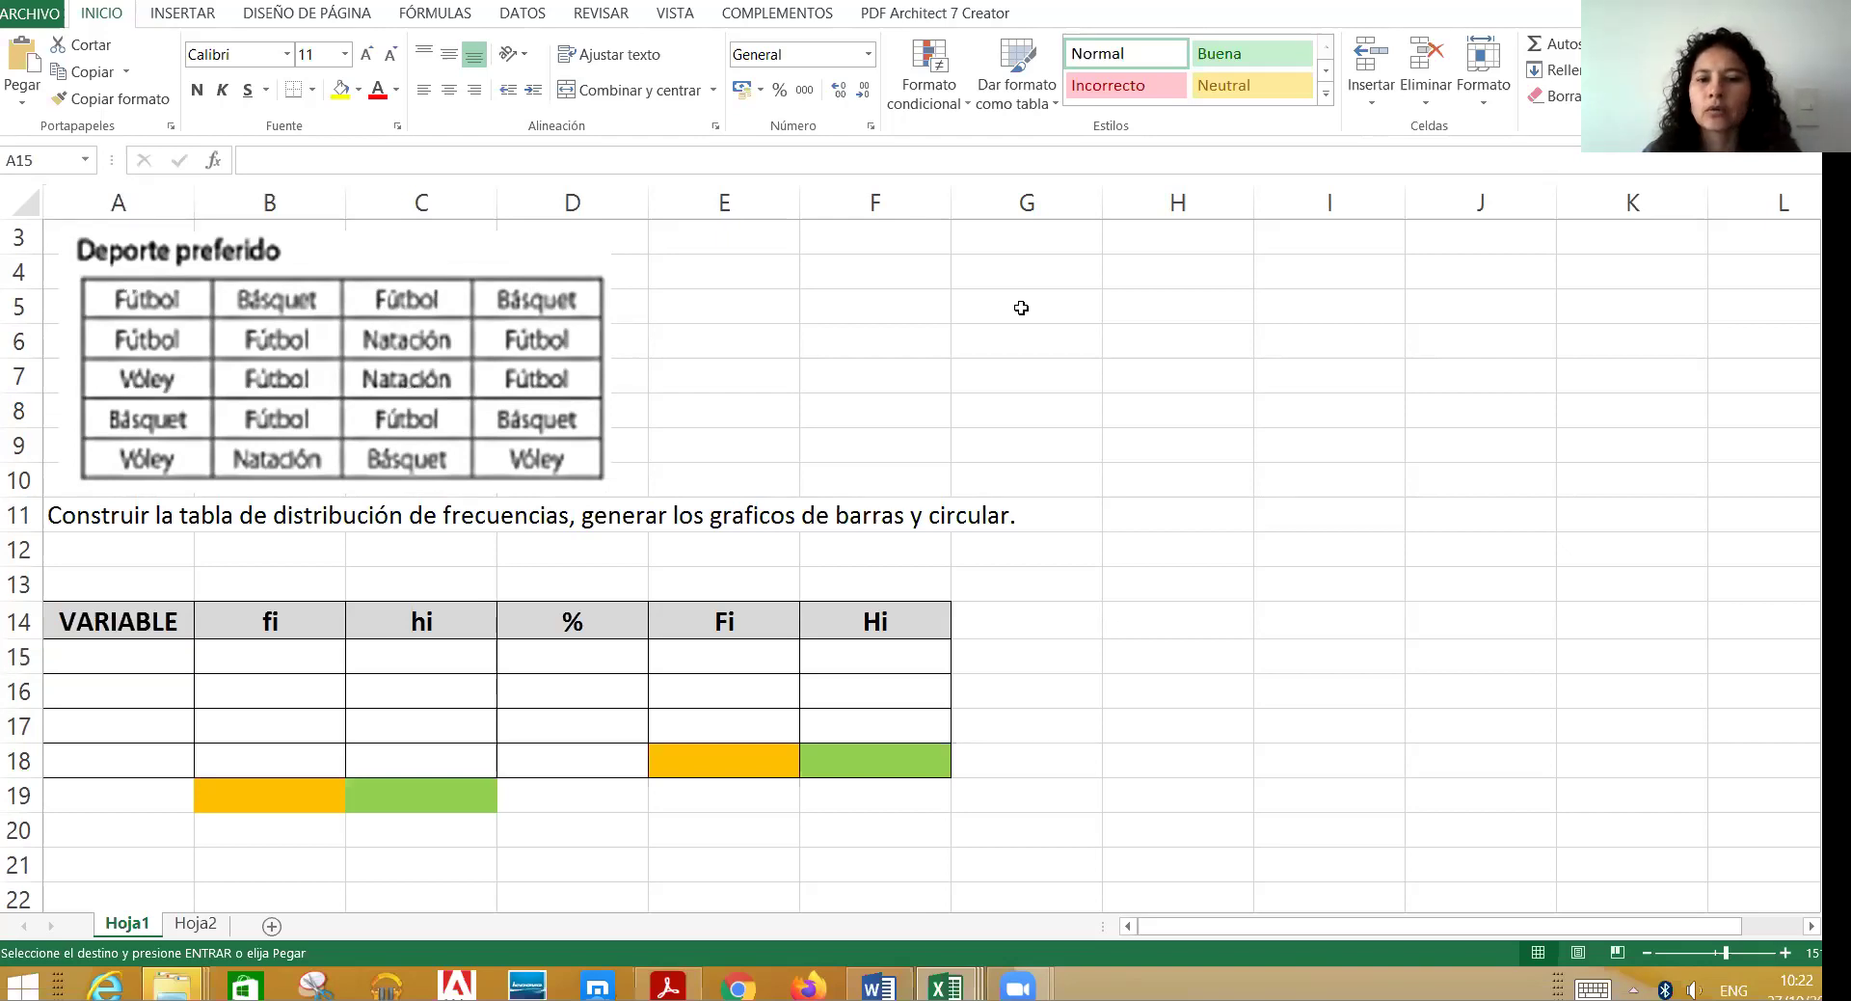
left_click(161, 661)
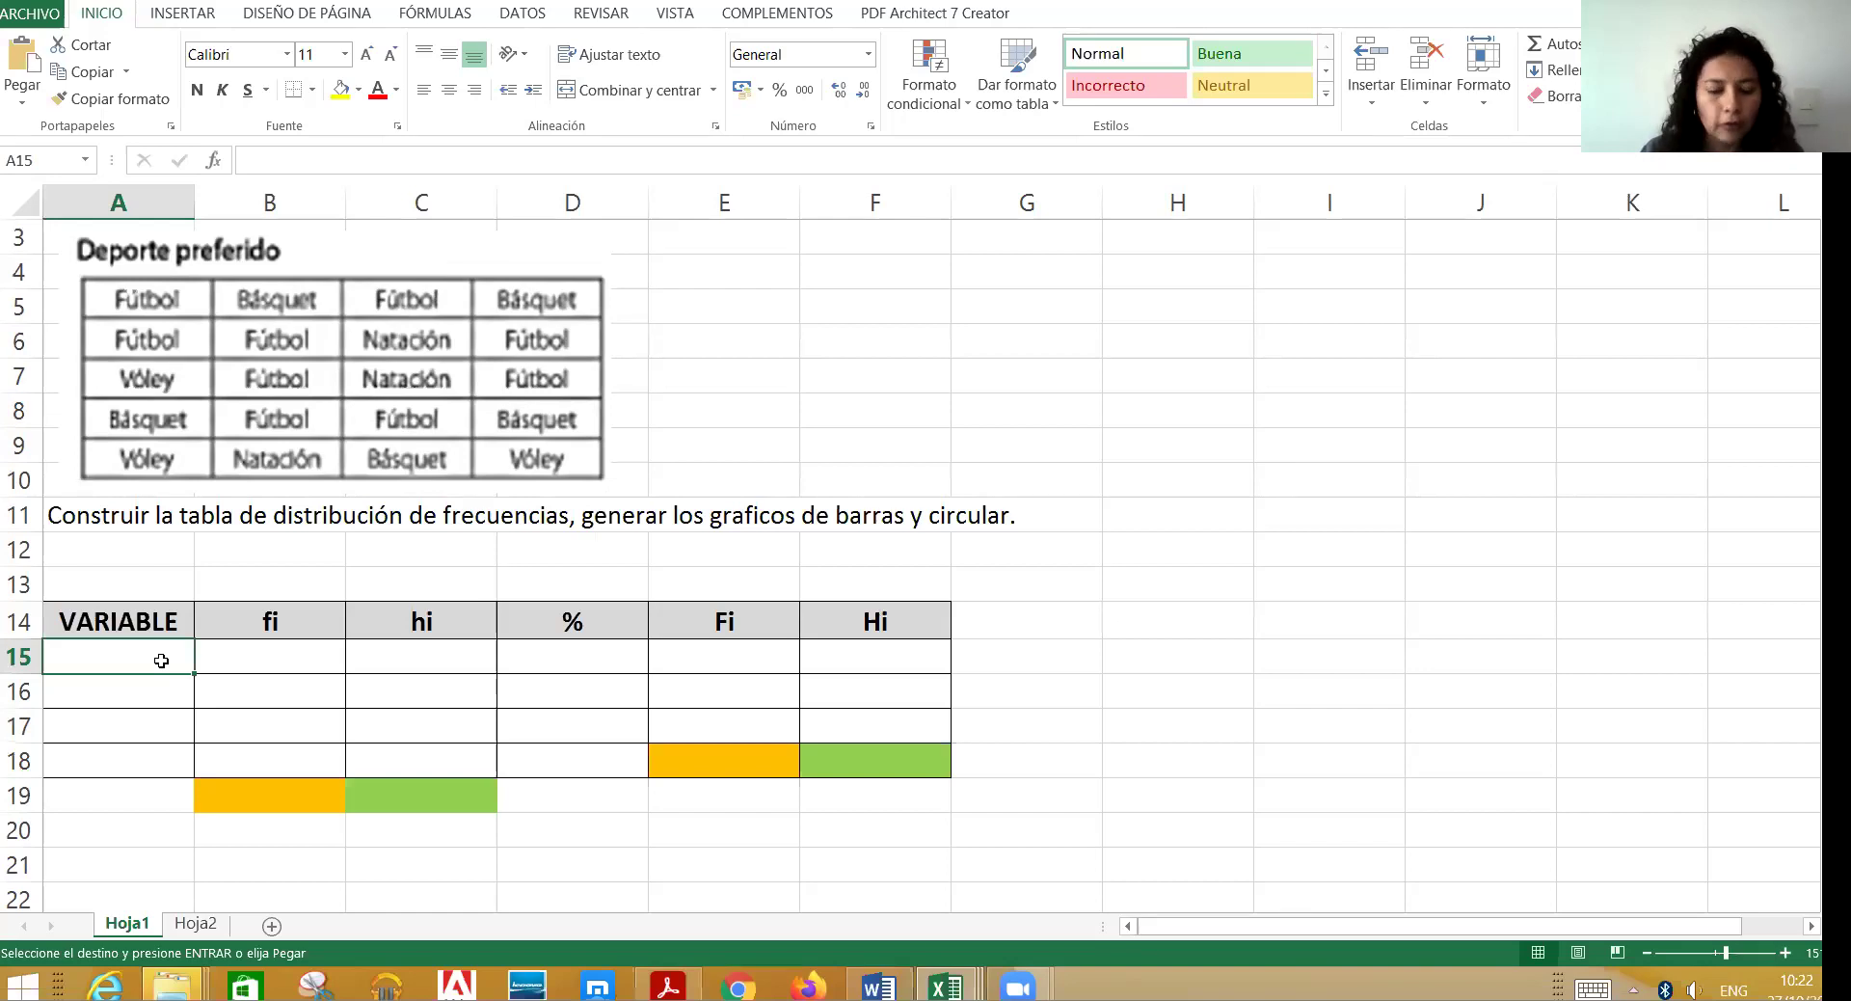
type("Fubol")
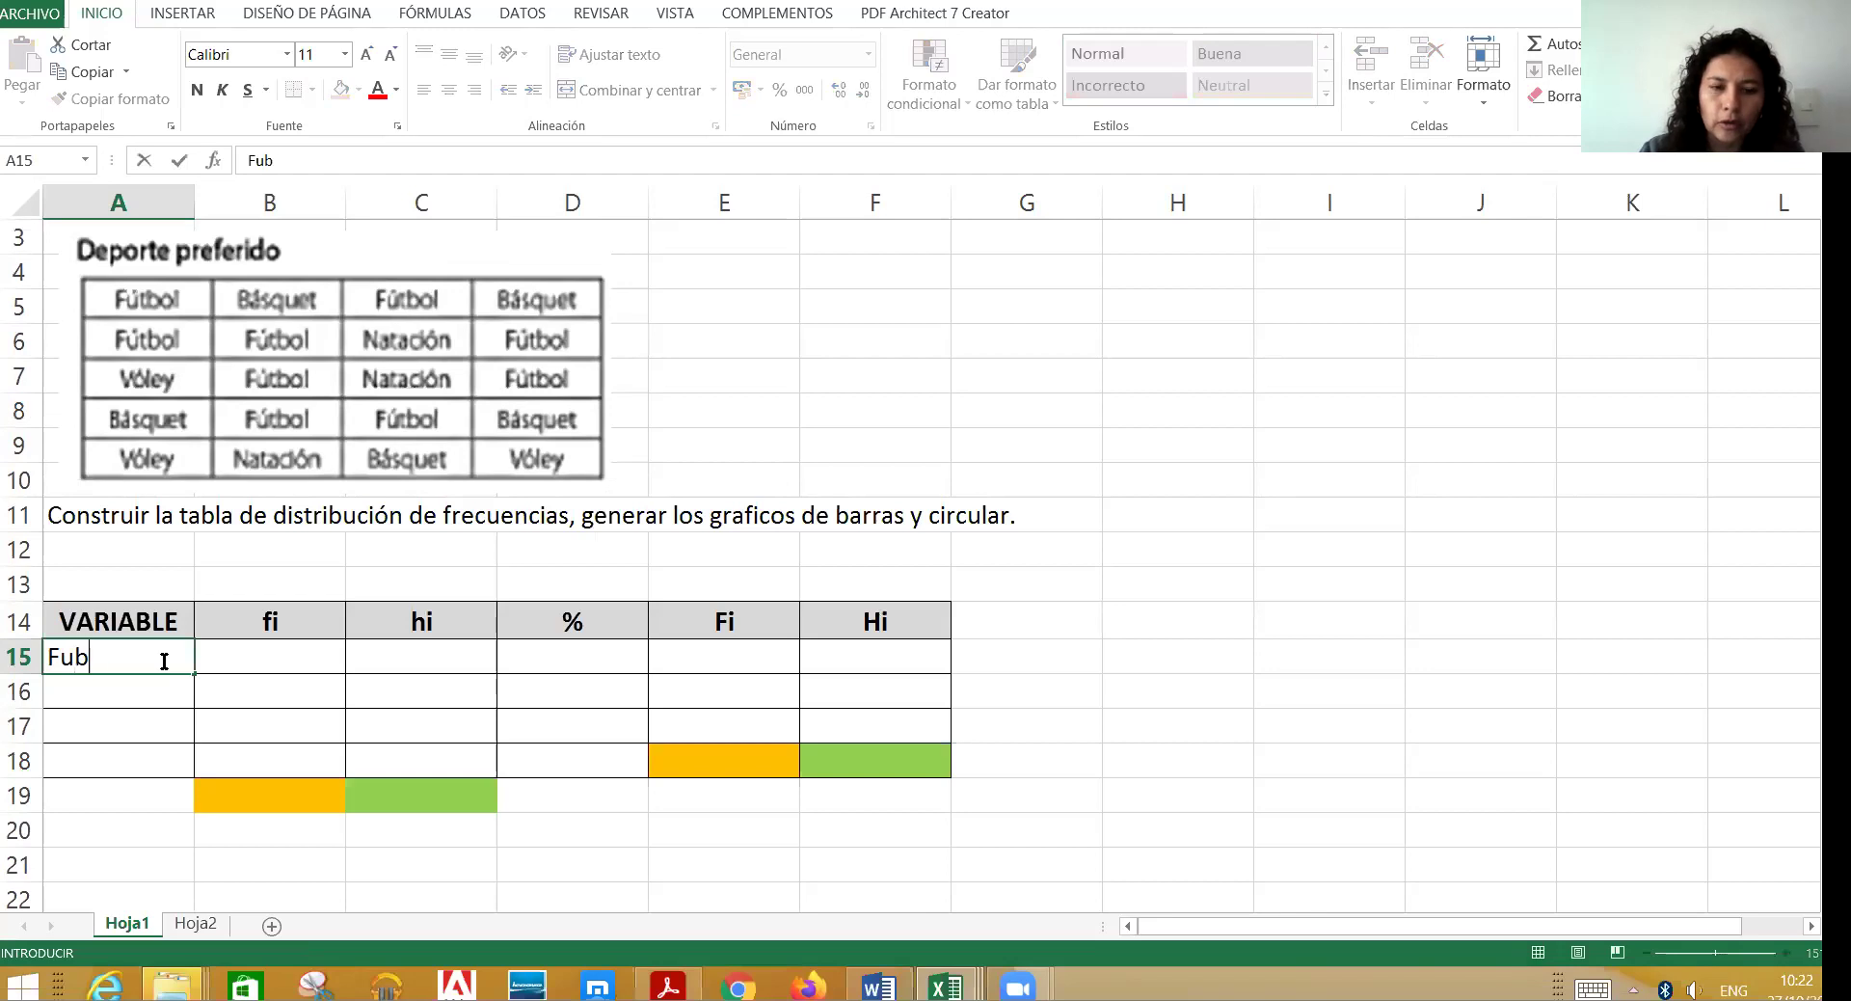
key("BackSpace")
key("BackSpace")
key("BackSpace")
type("tbol")
key("Return")
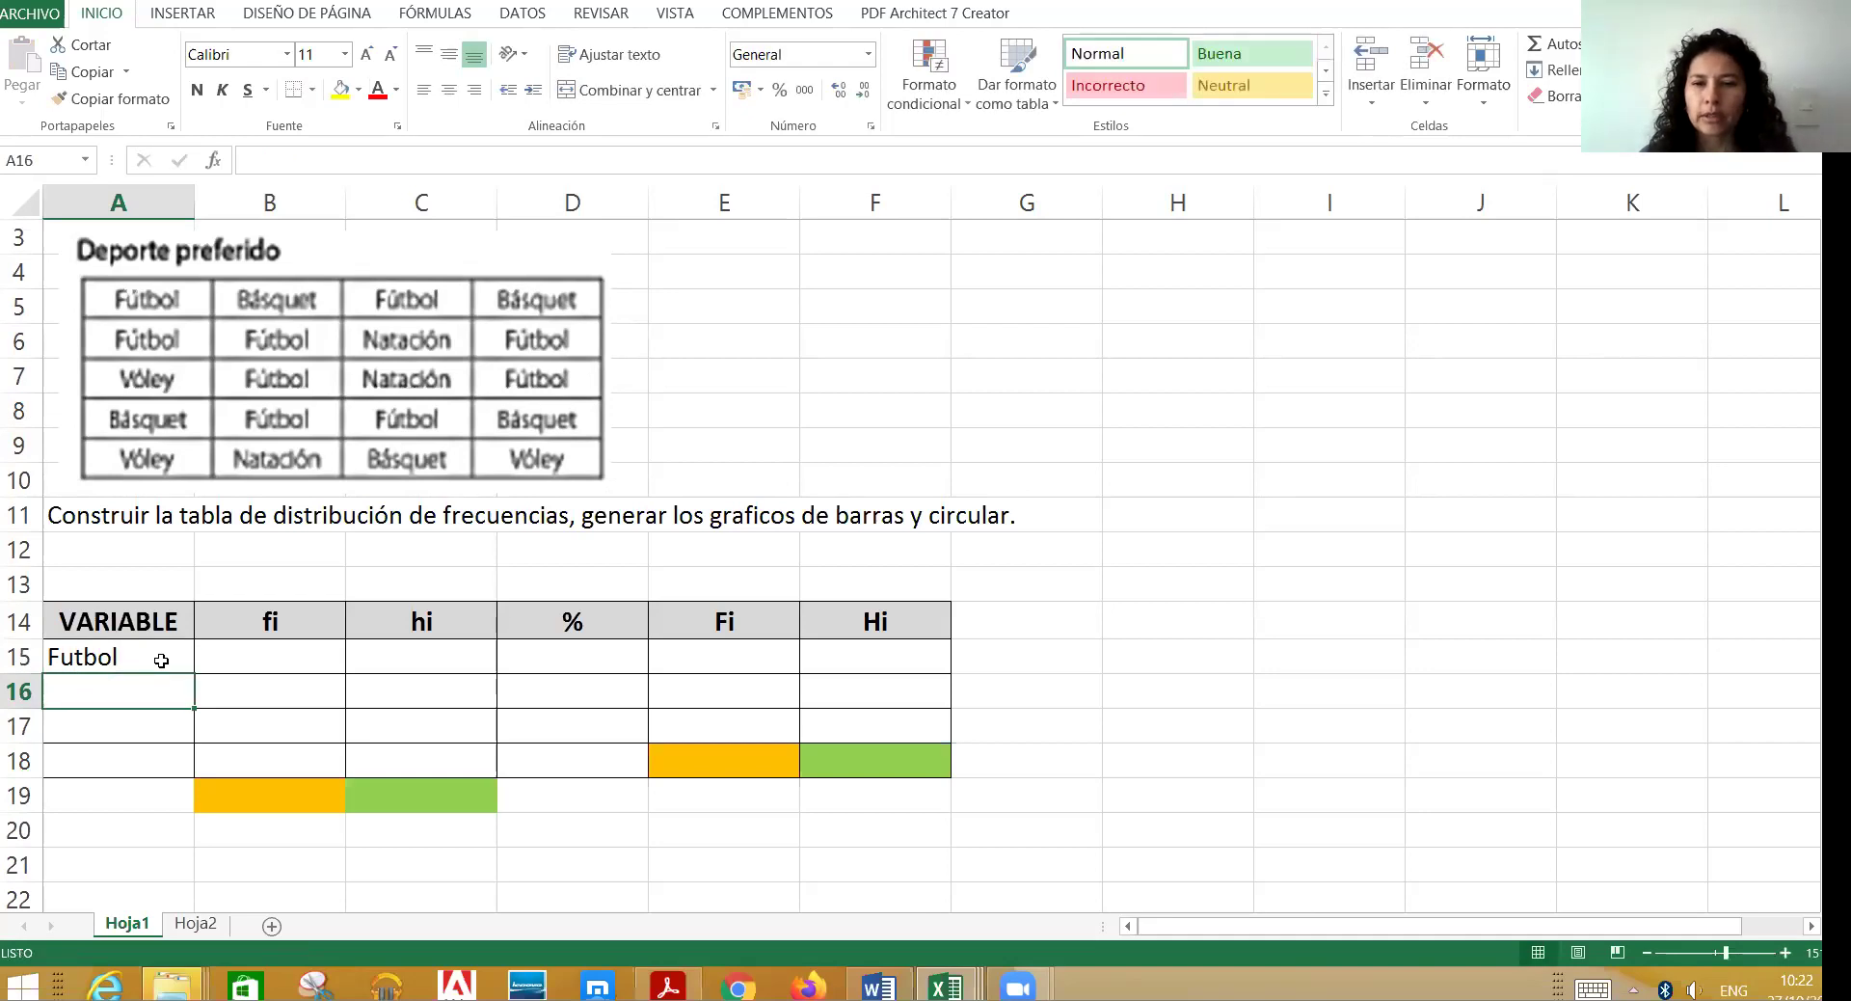
type("Basket")
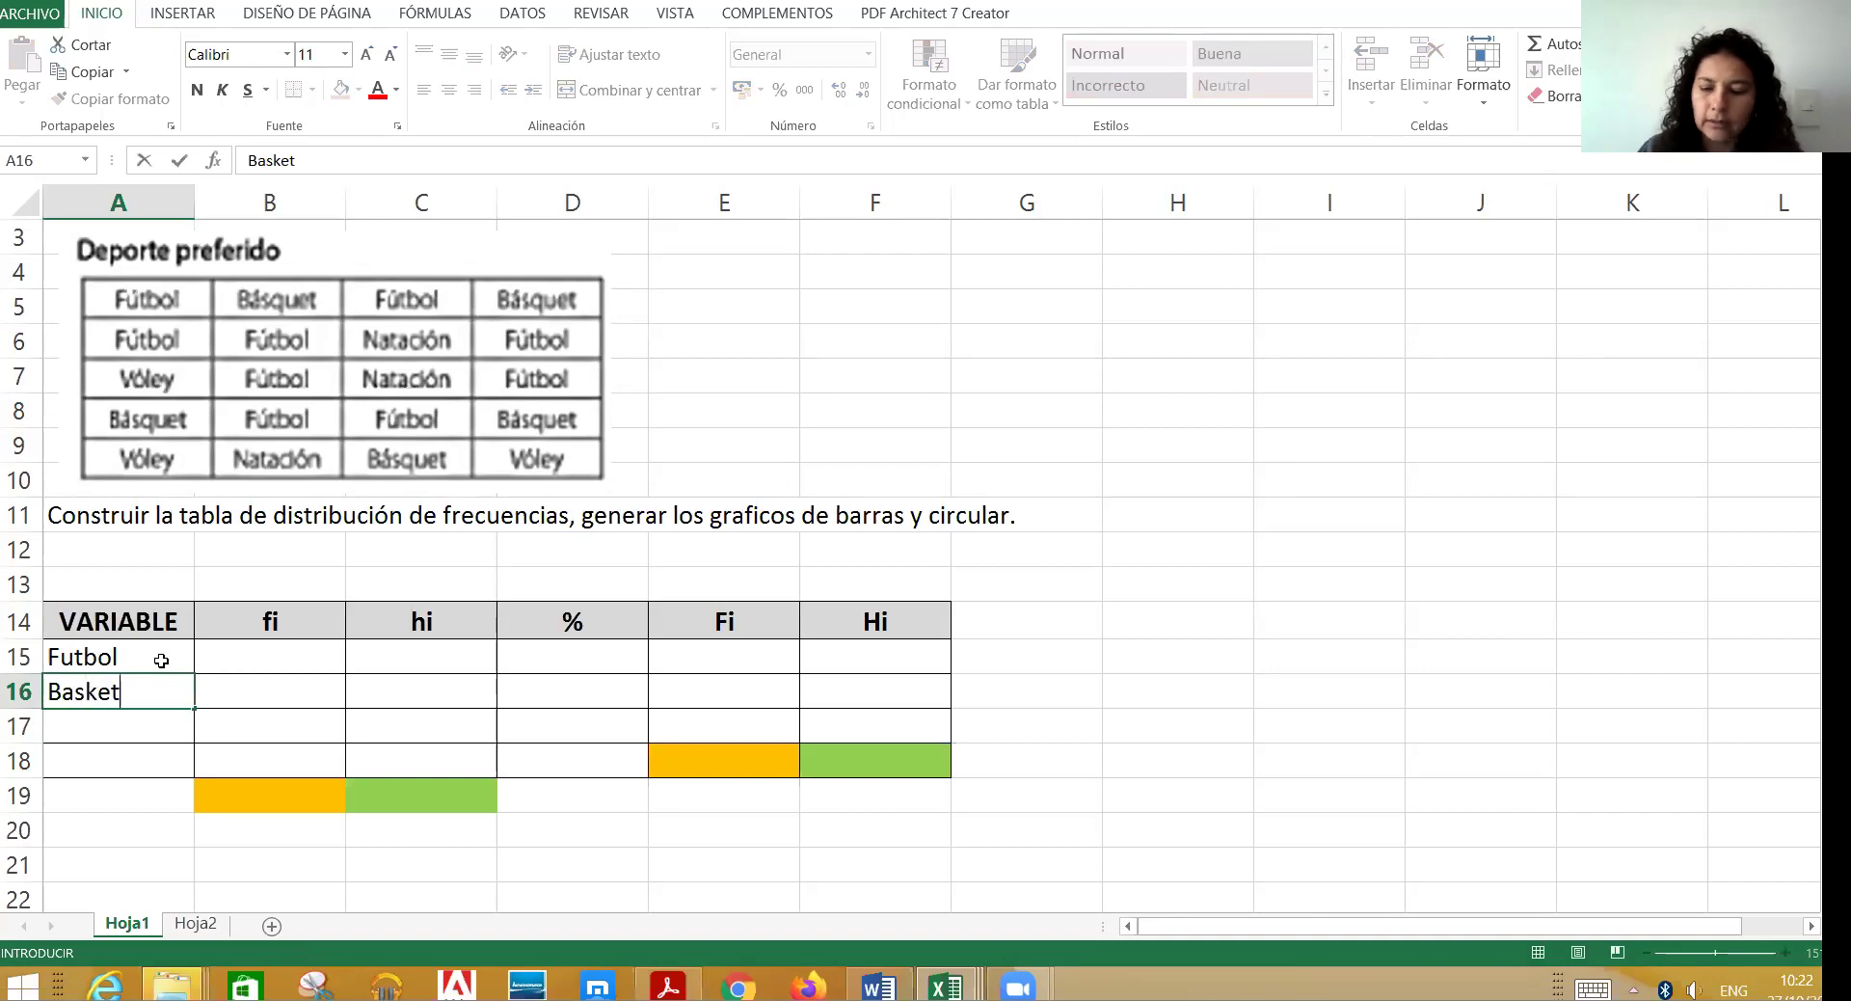
key("Return")
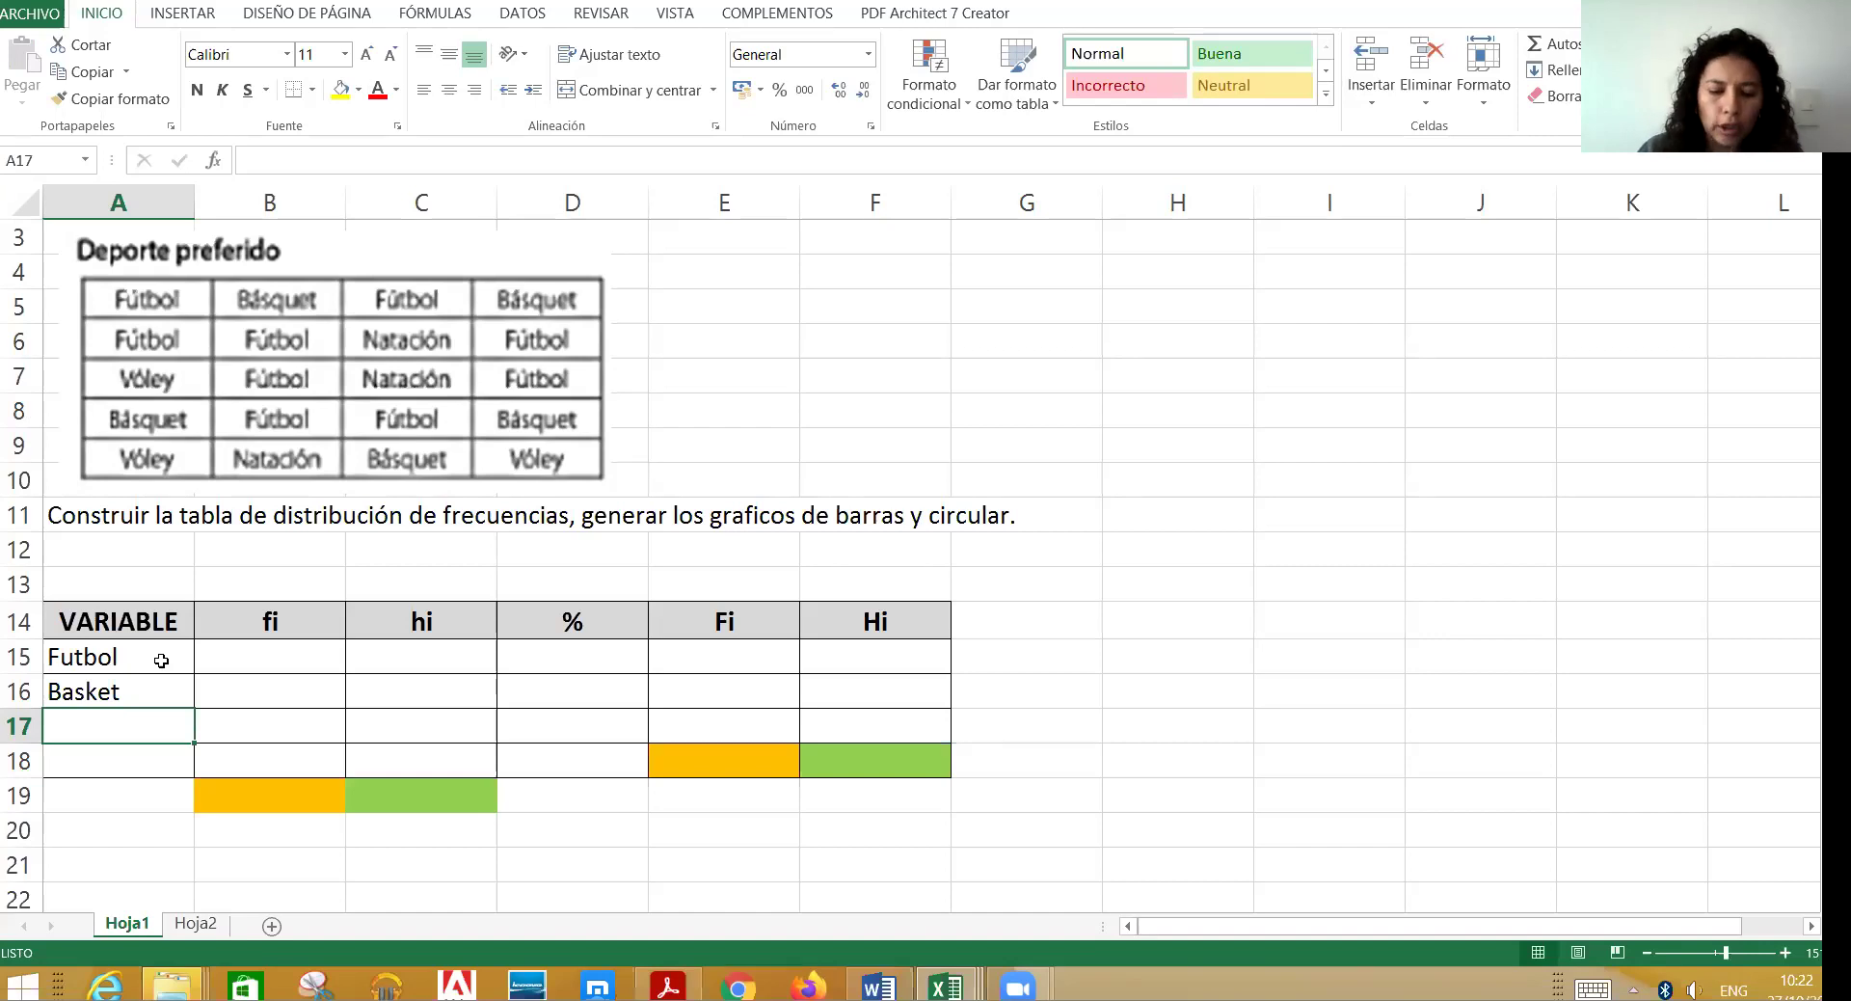
type("Voley")
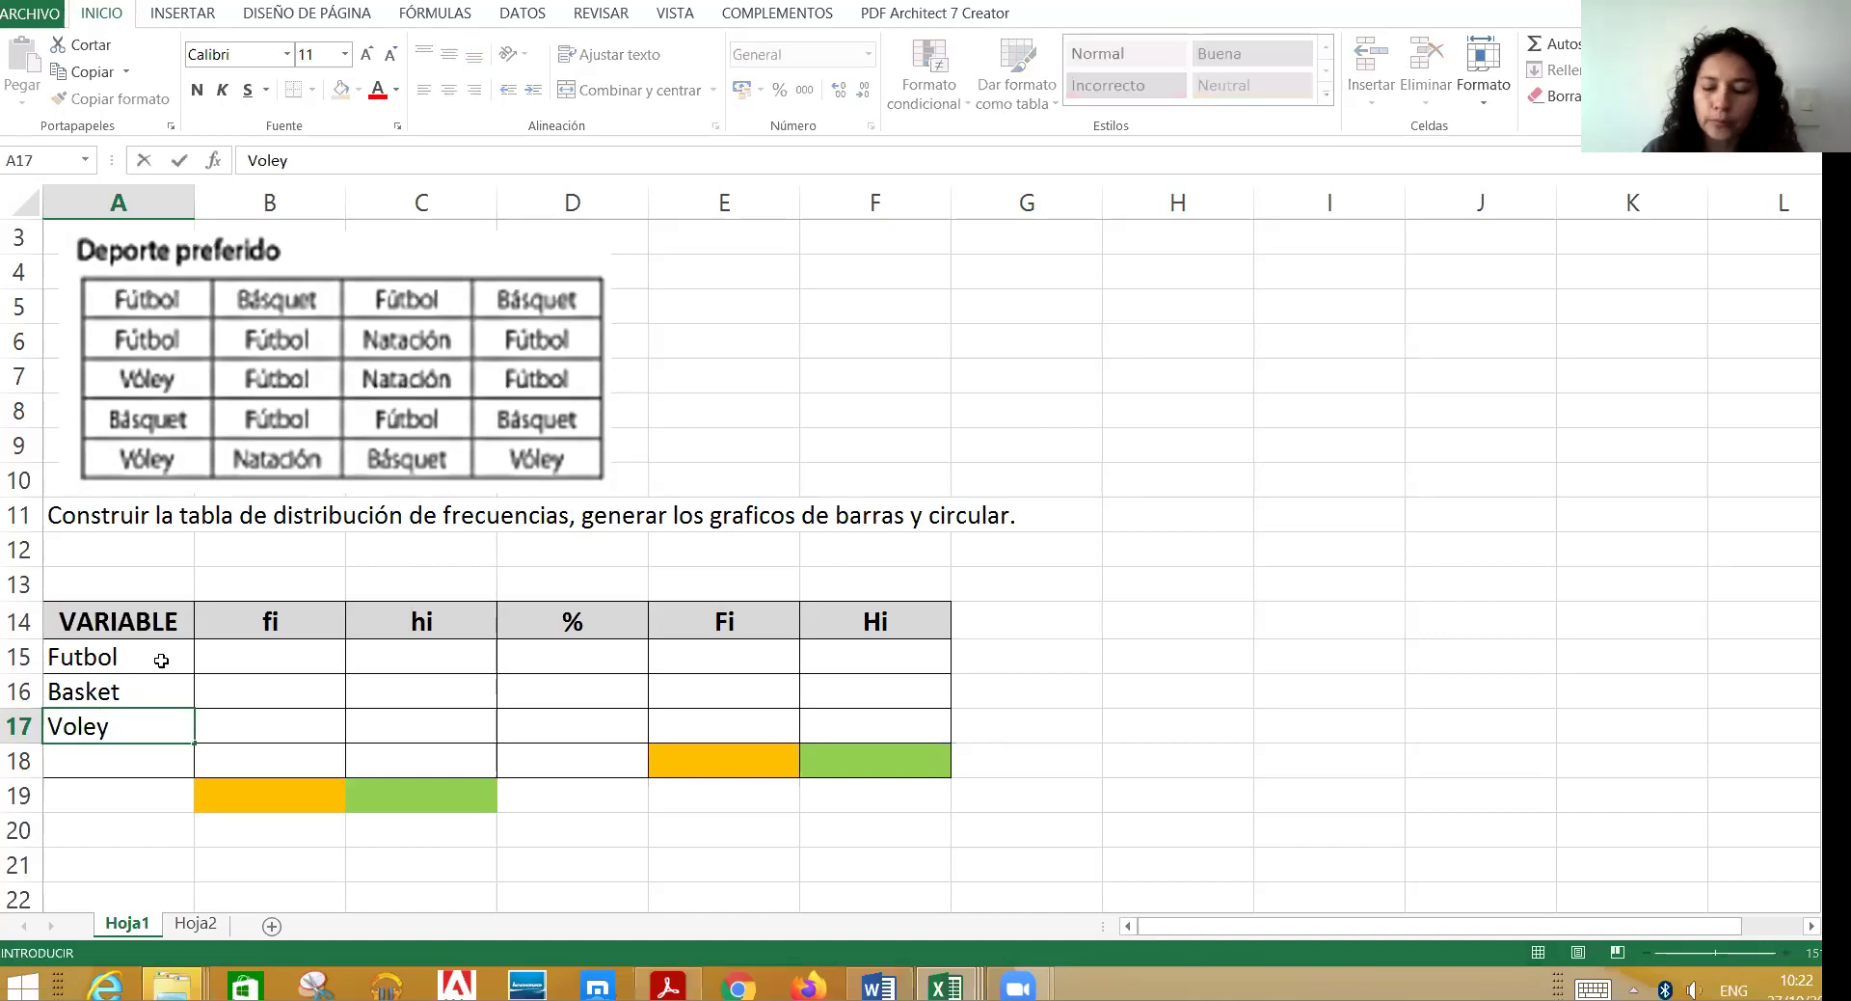
key("Return")
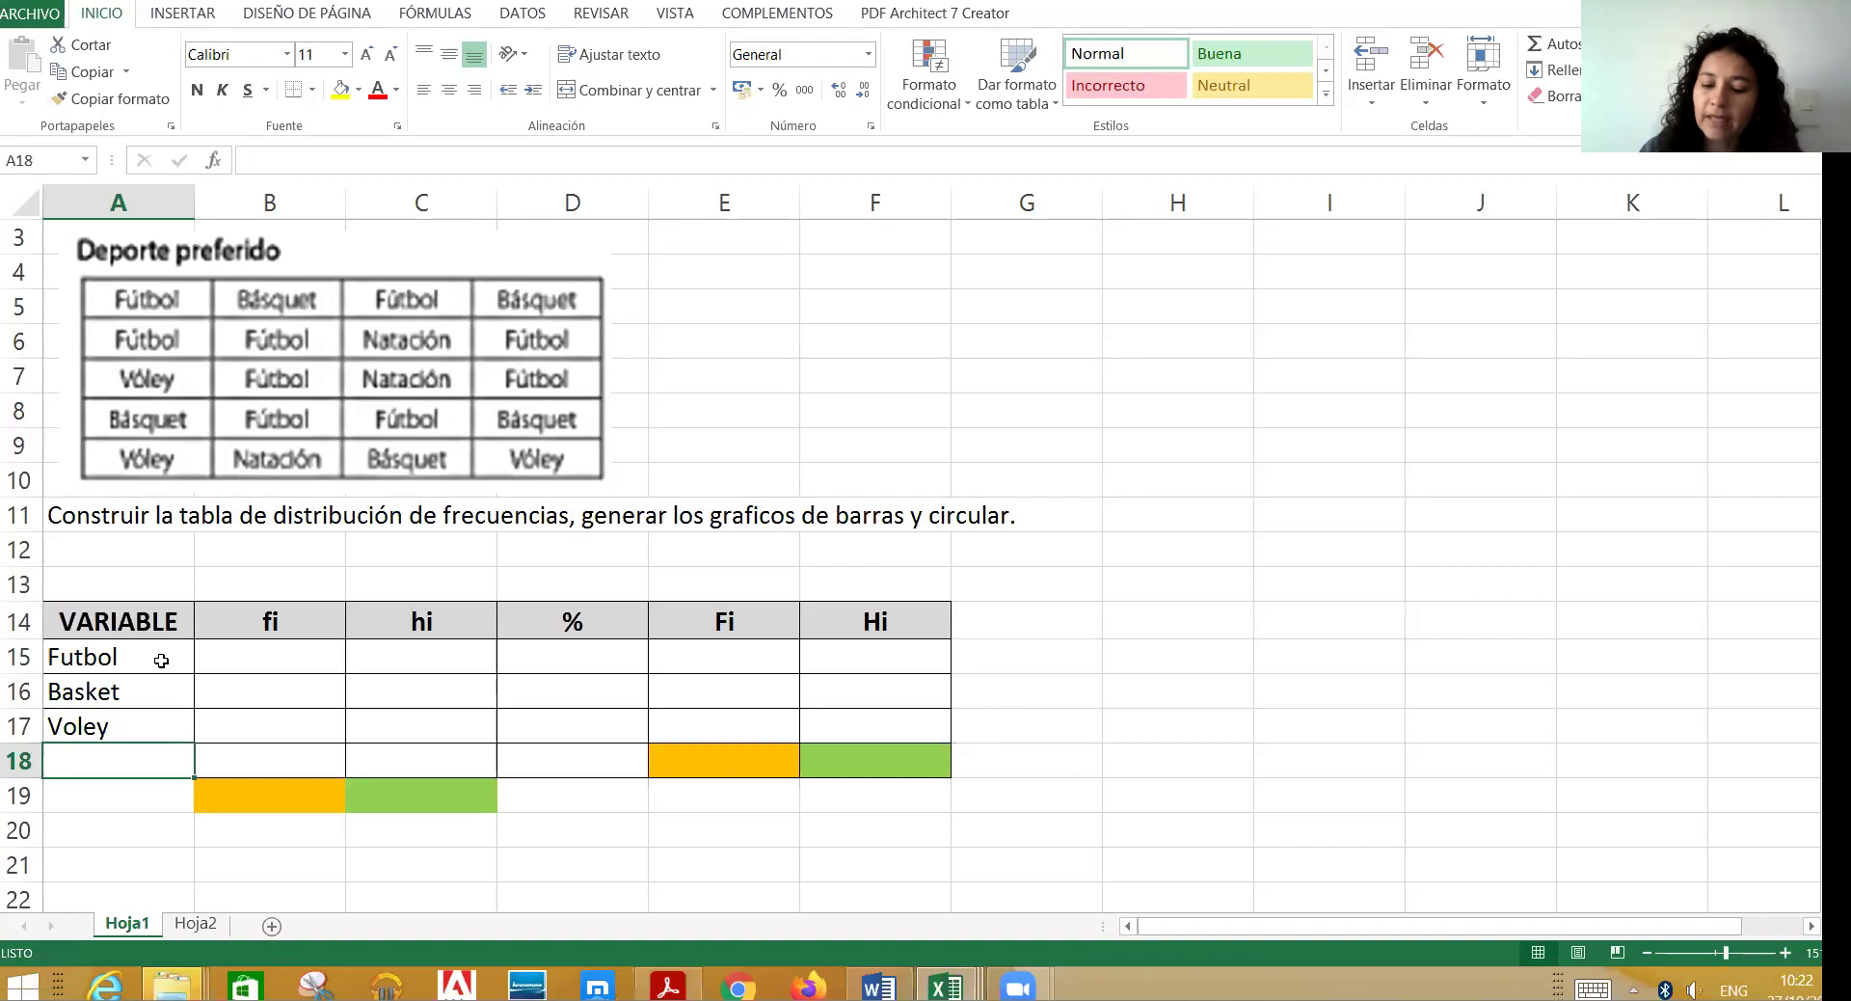
type("Nata")
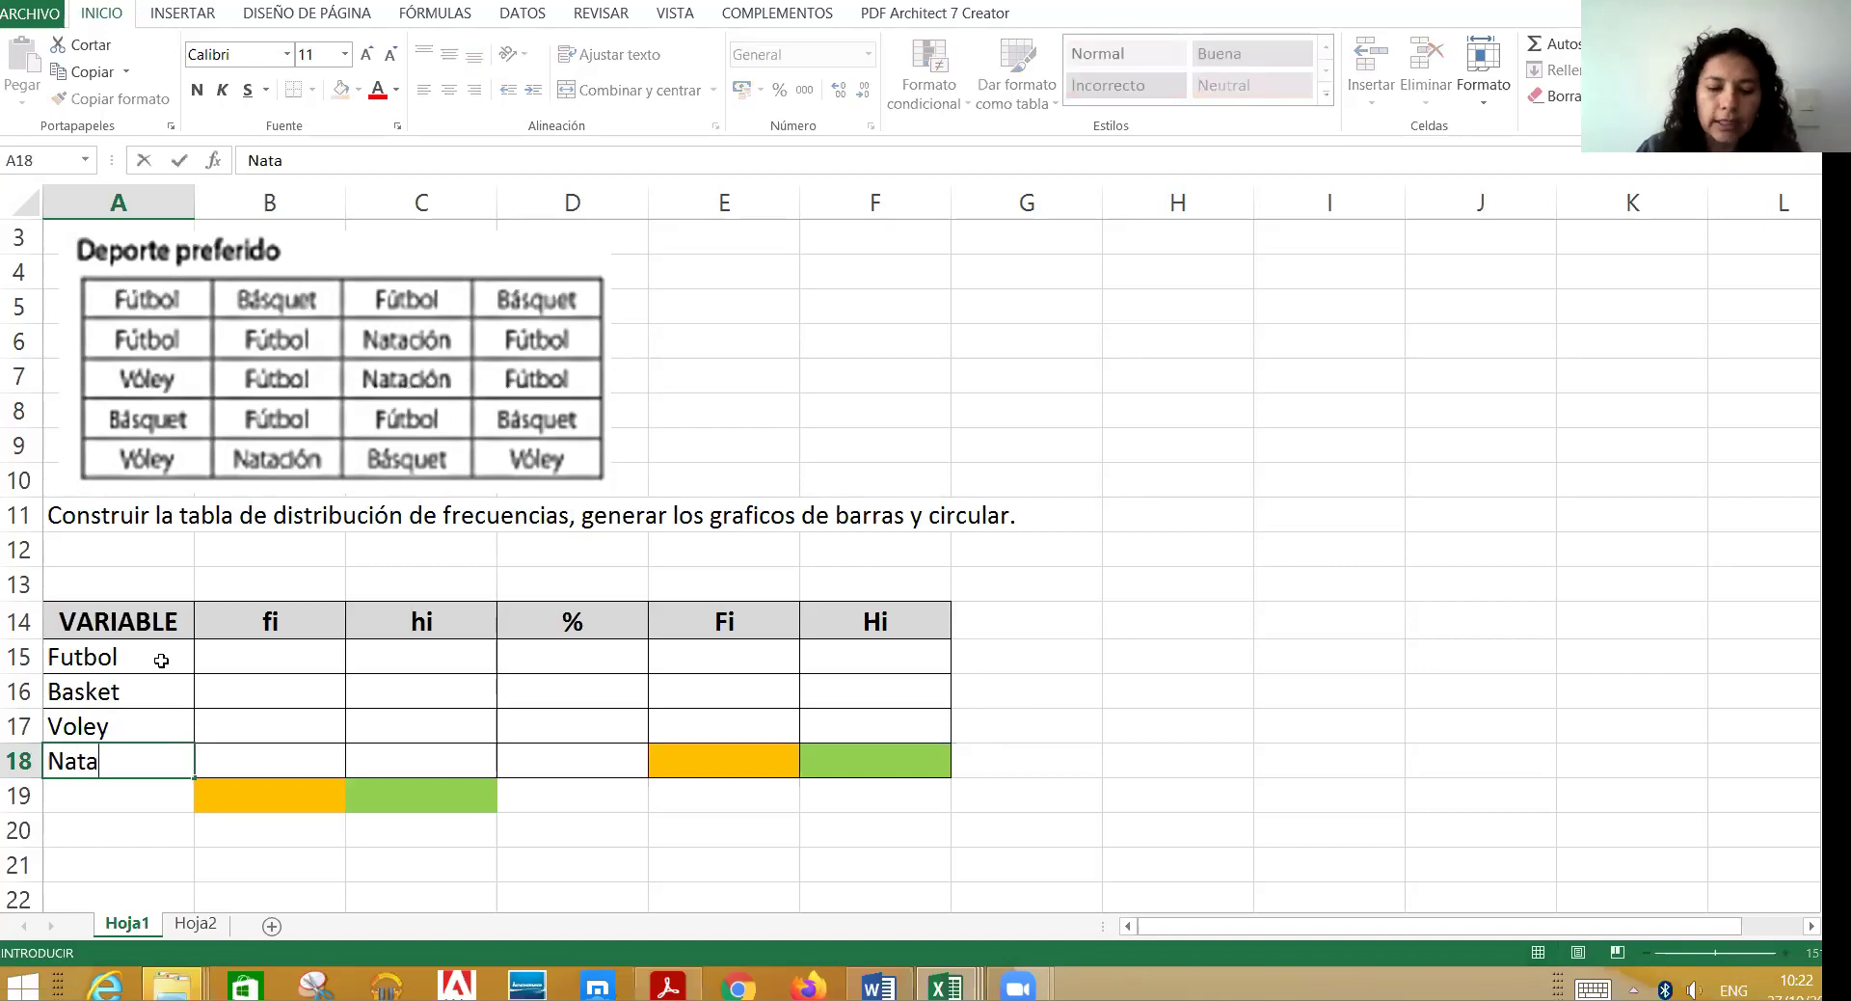
type("cion")
key("Return")
key("Up")
key("Up")
key("Up")
key("Up")
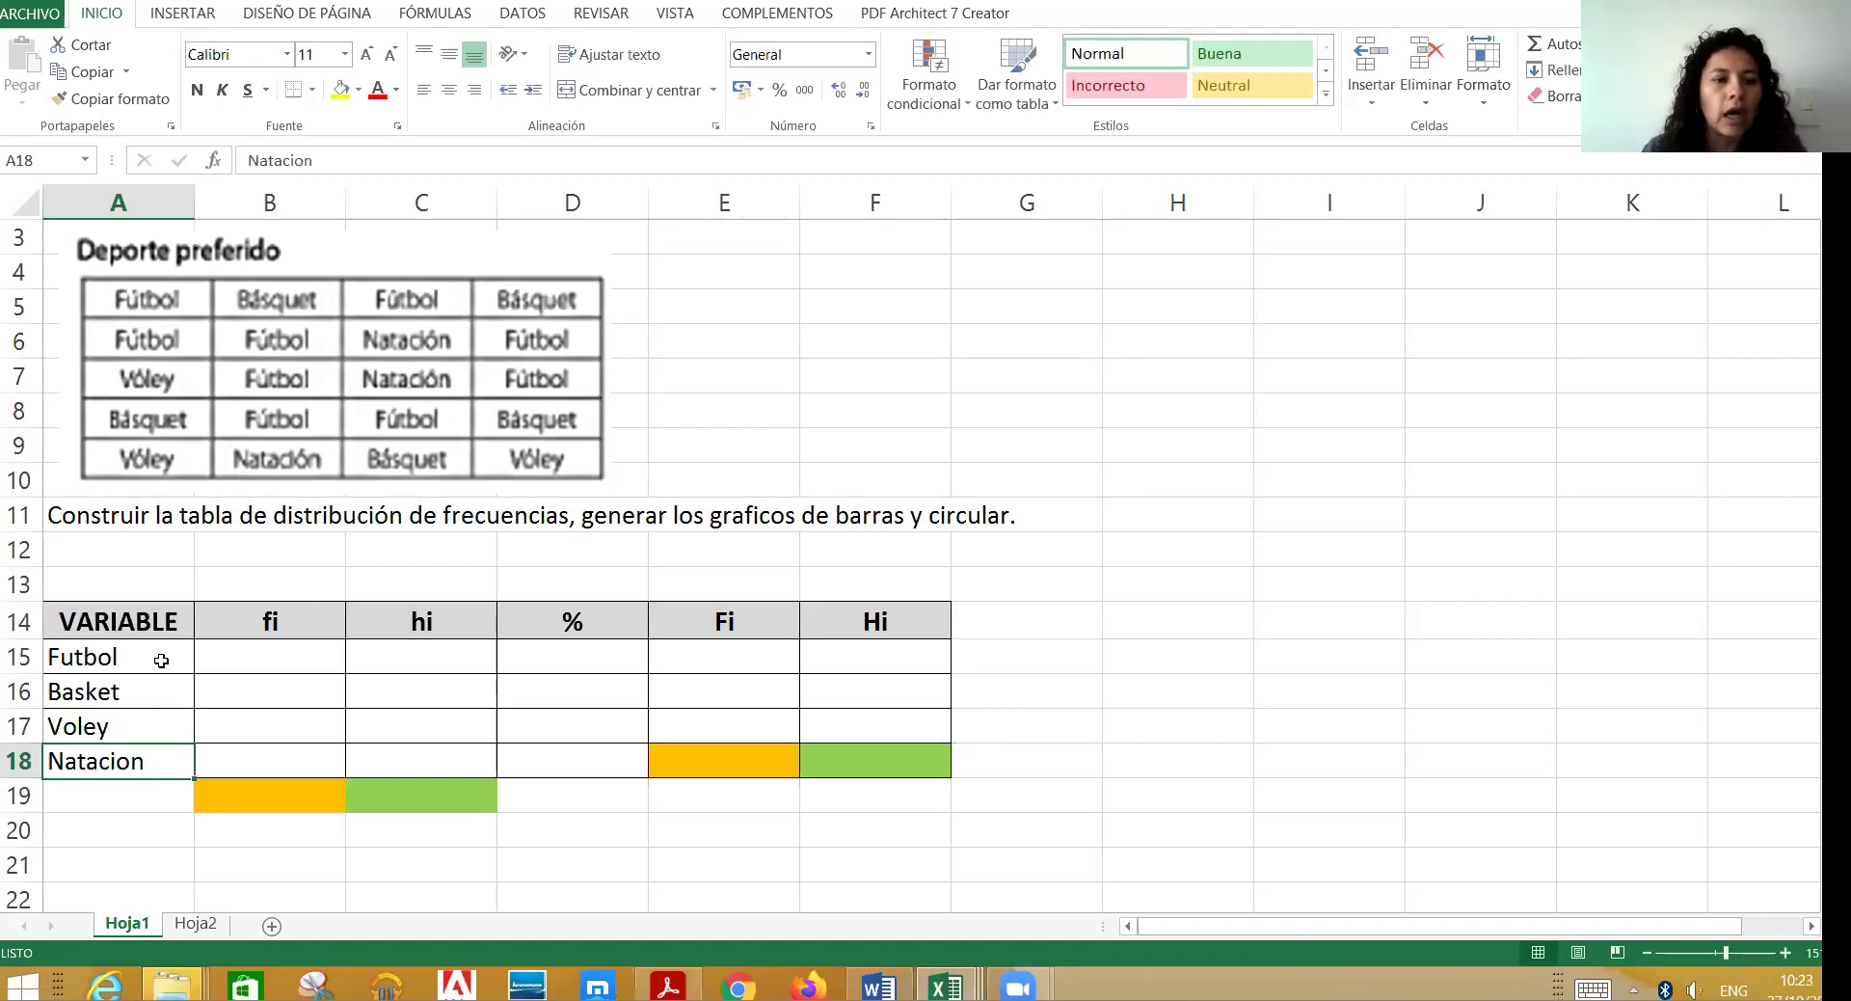
key("Down")
key("Down")
key("Down")
key("Down")
Step: Enter the absolute frequencies in the fi column: 9 for Futbol, 5 for Basket, 3 for Voley and 3 for Natacion
key("Up")
key("Up")
key("Up")
key("Up")
key("Down")
key("Up")
key("Up")
key("Down")
key("Right")
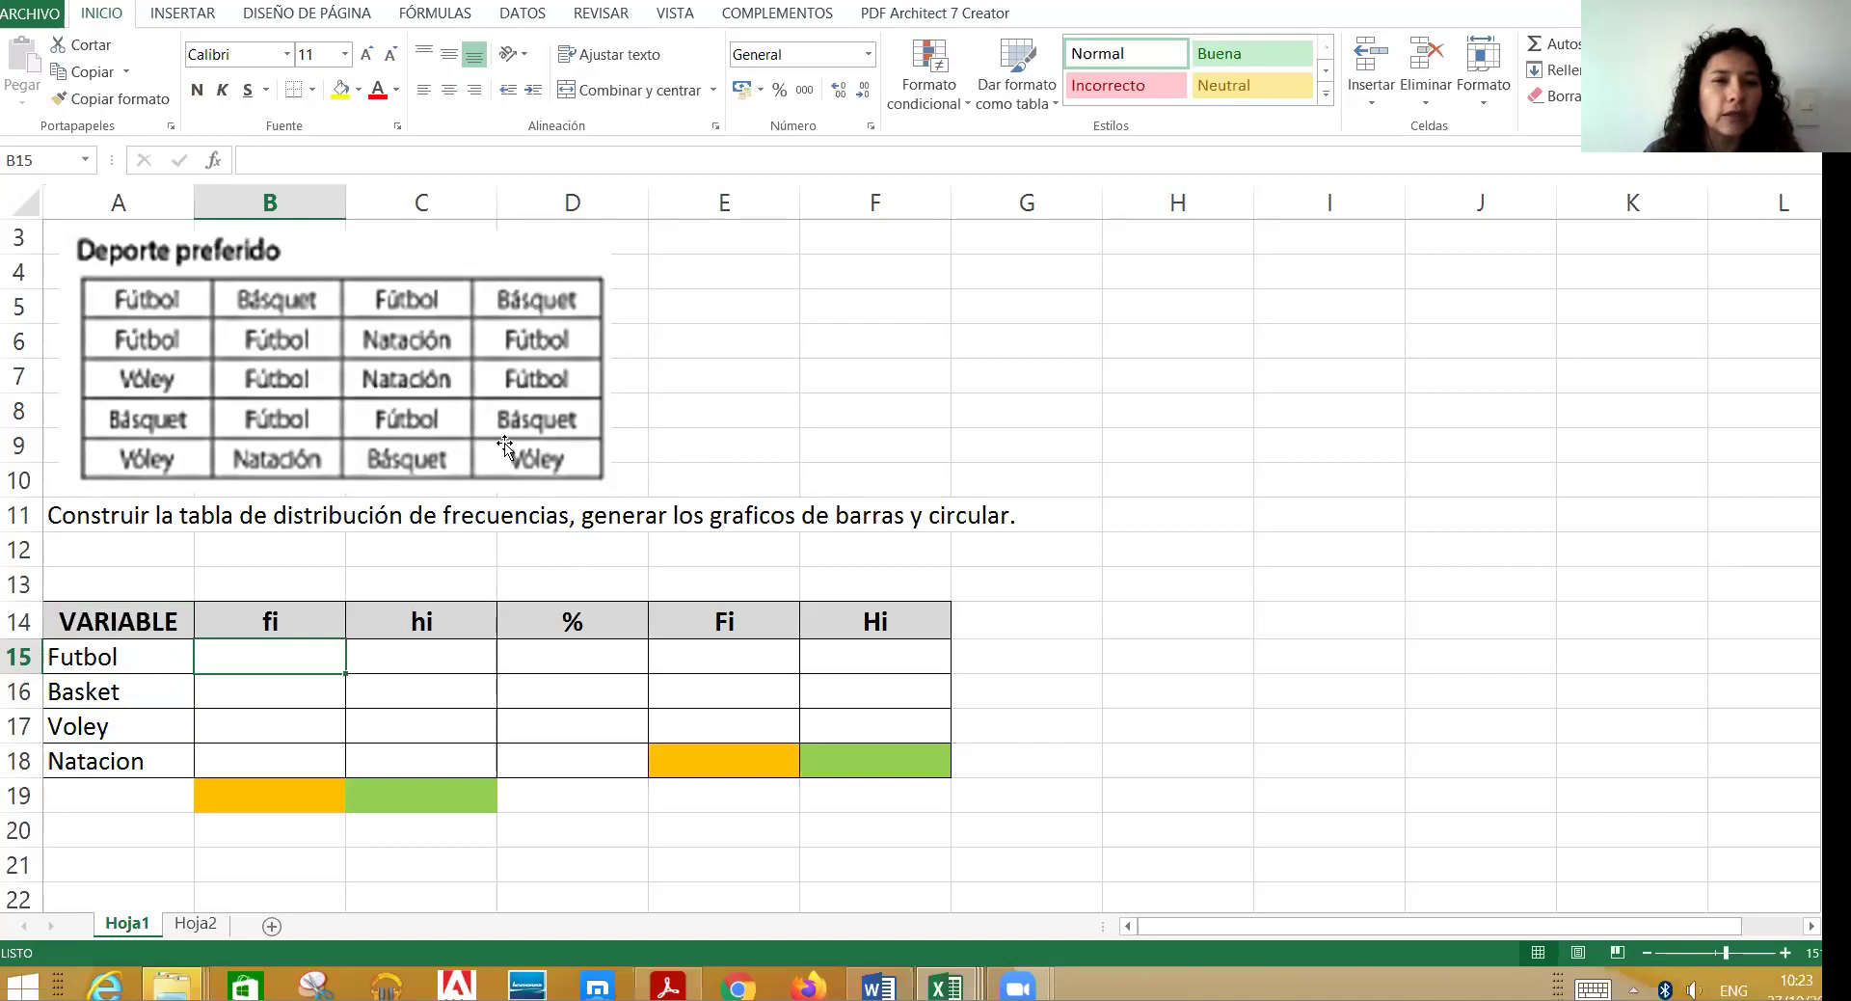
type("9")
key("Return")
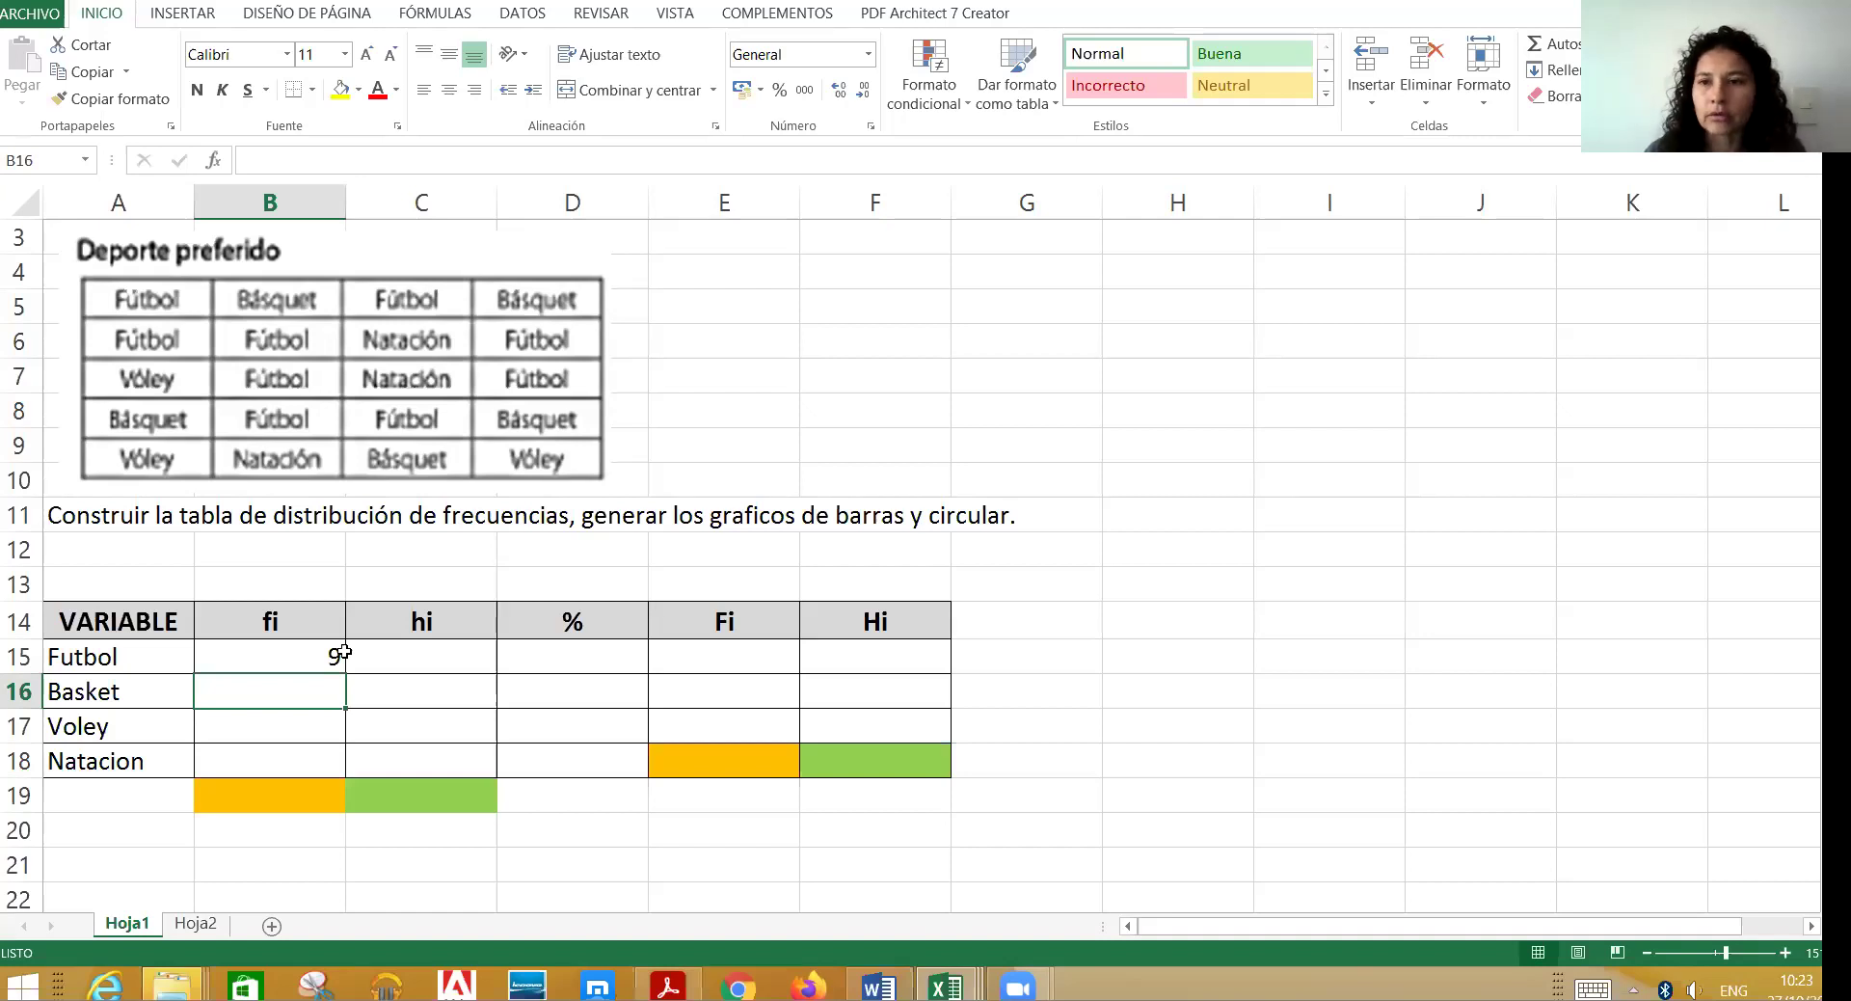
type("5")
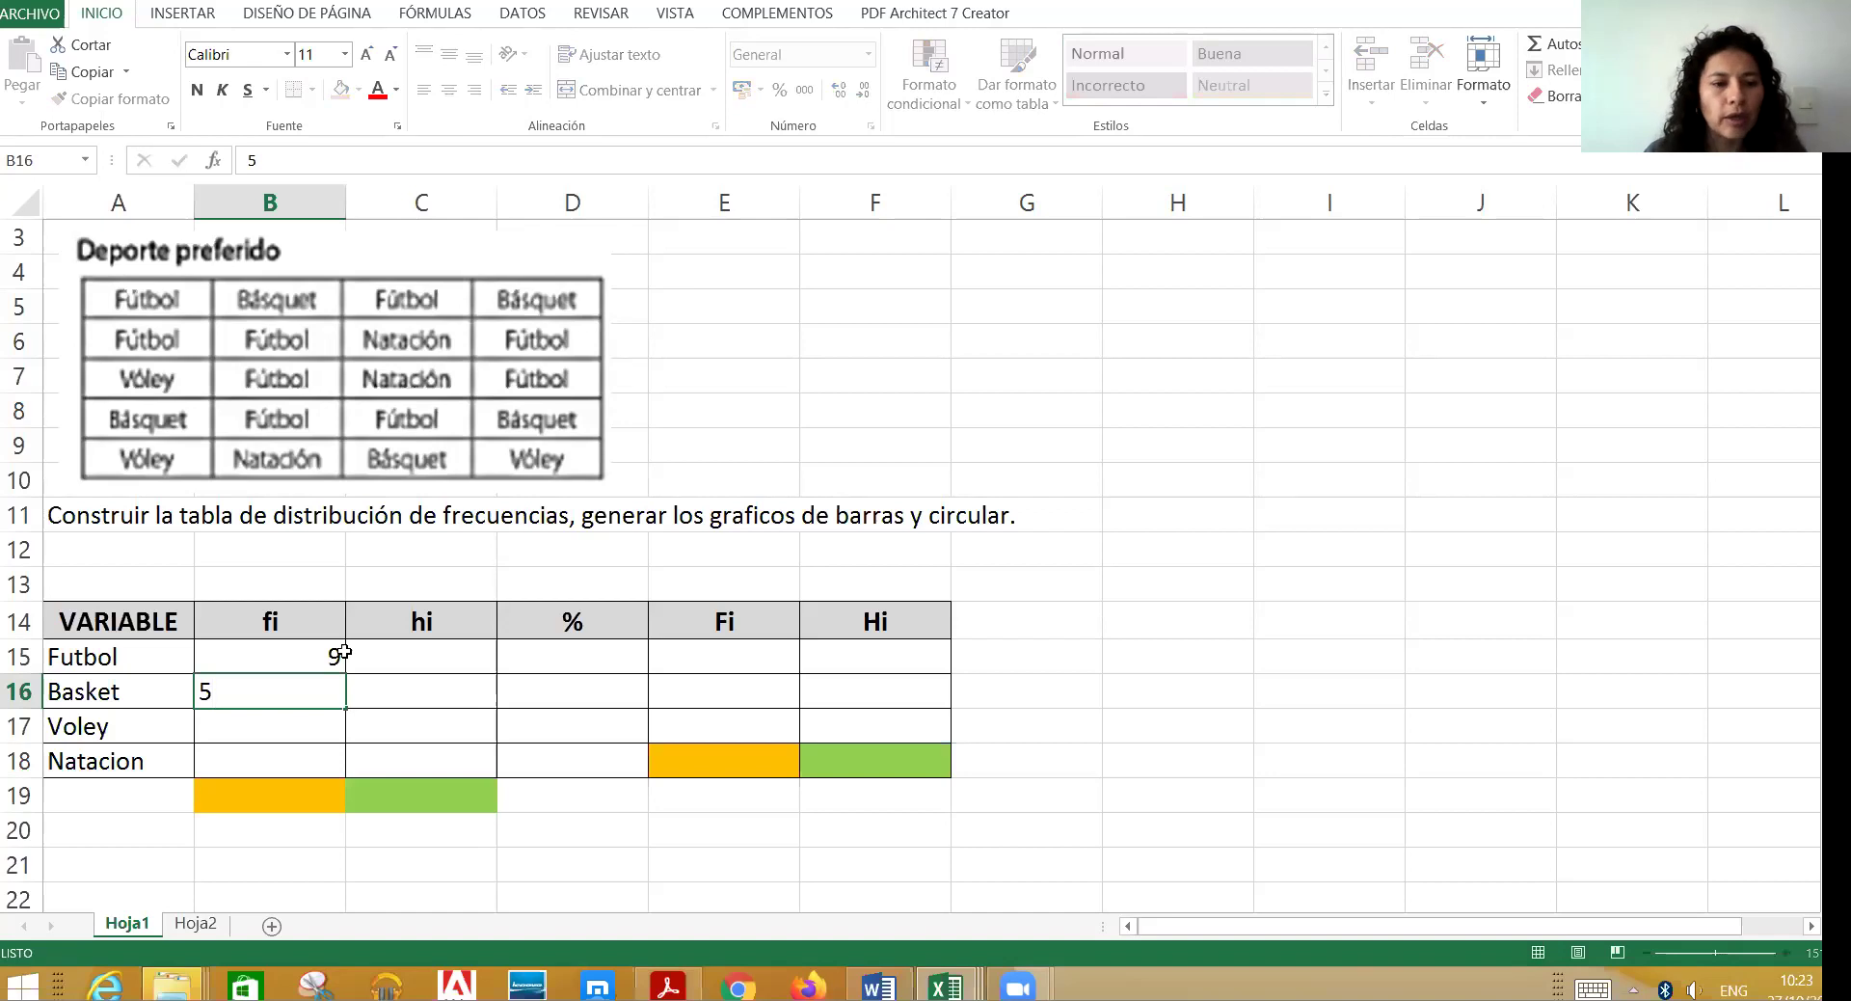
key("Return")
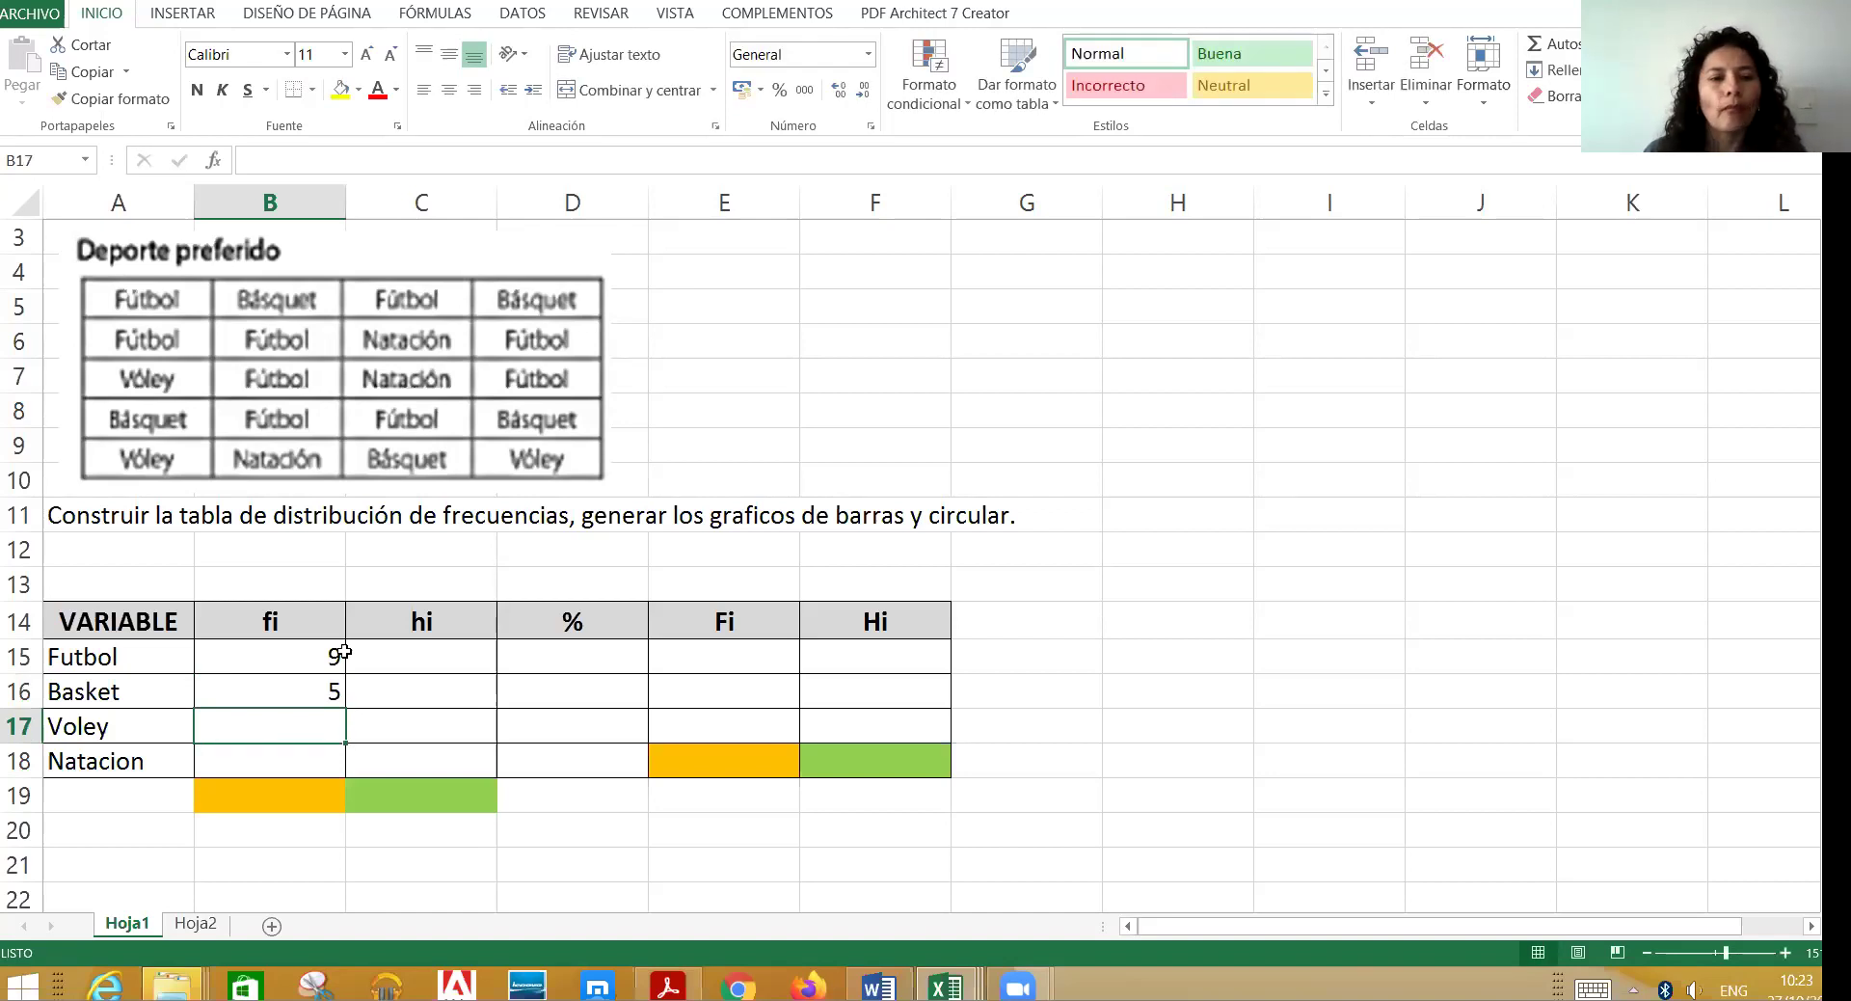
type("3")
key("Return")
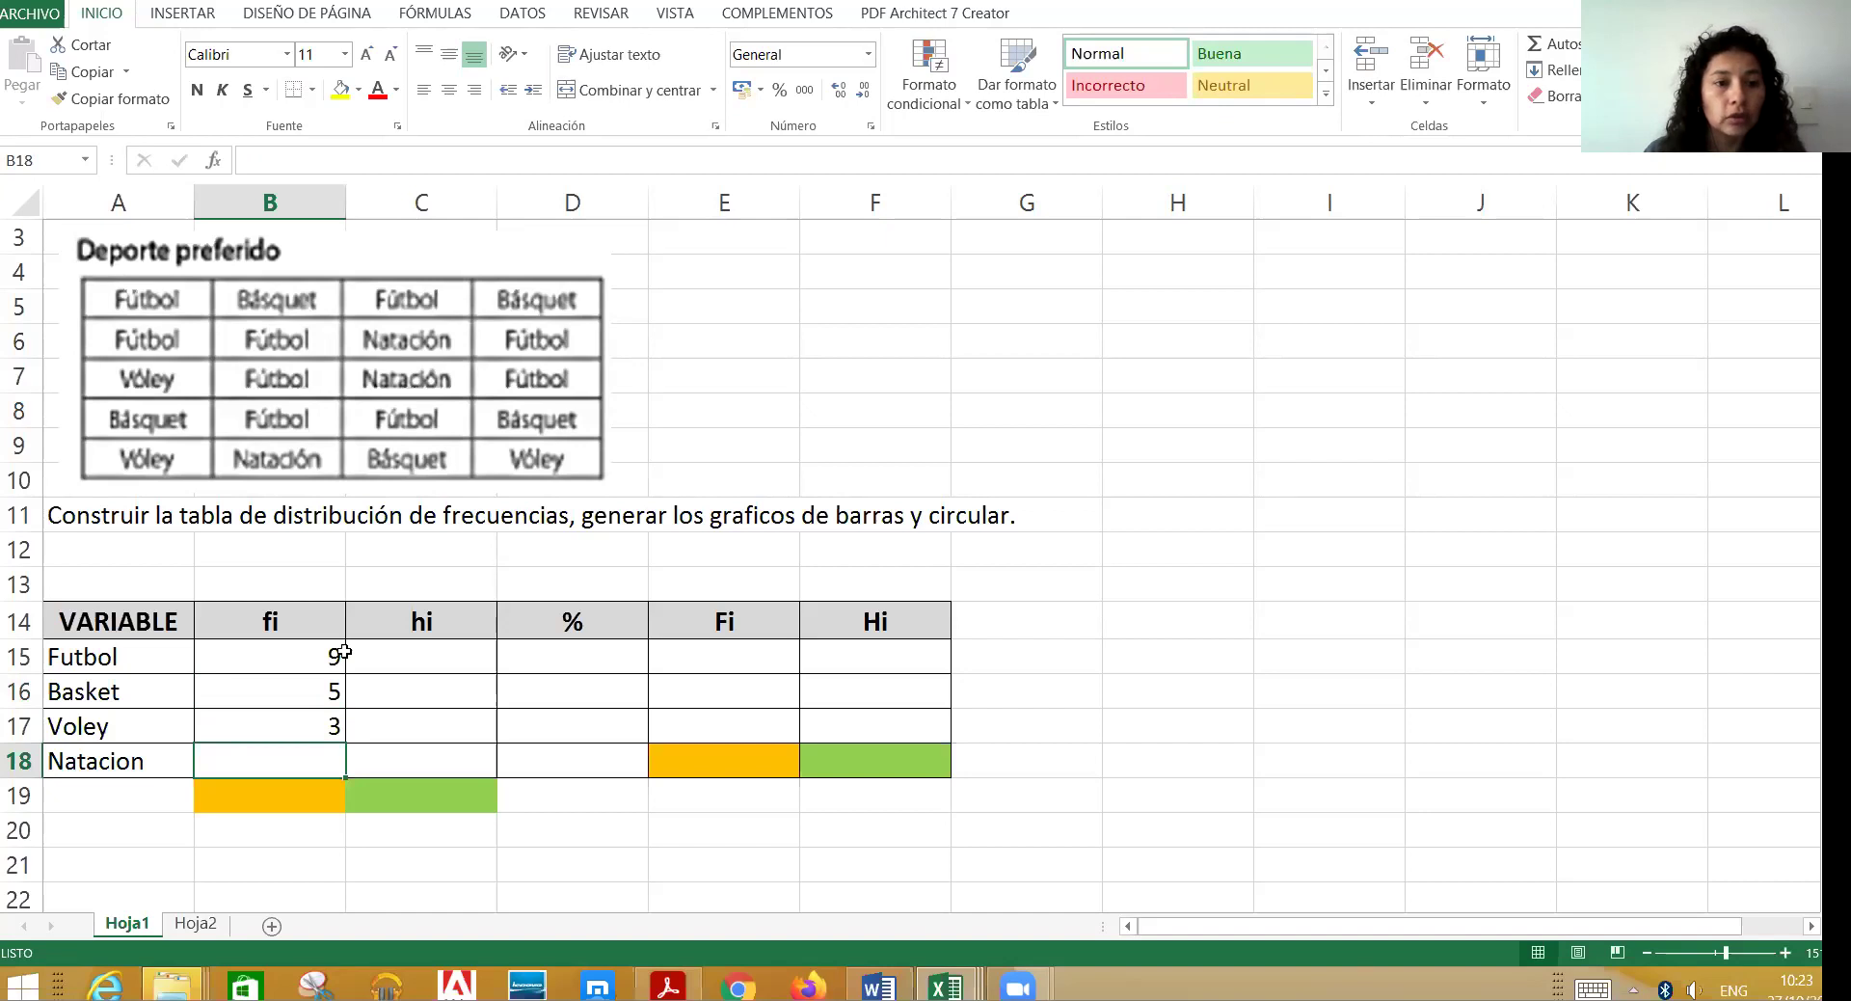
type("3")
key("Return")
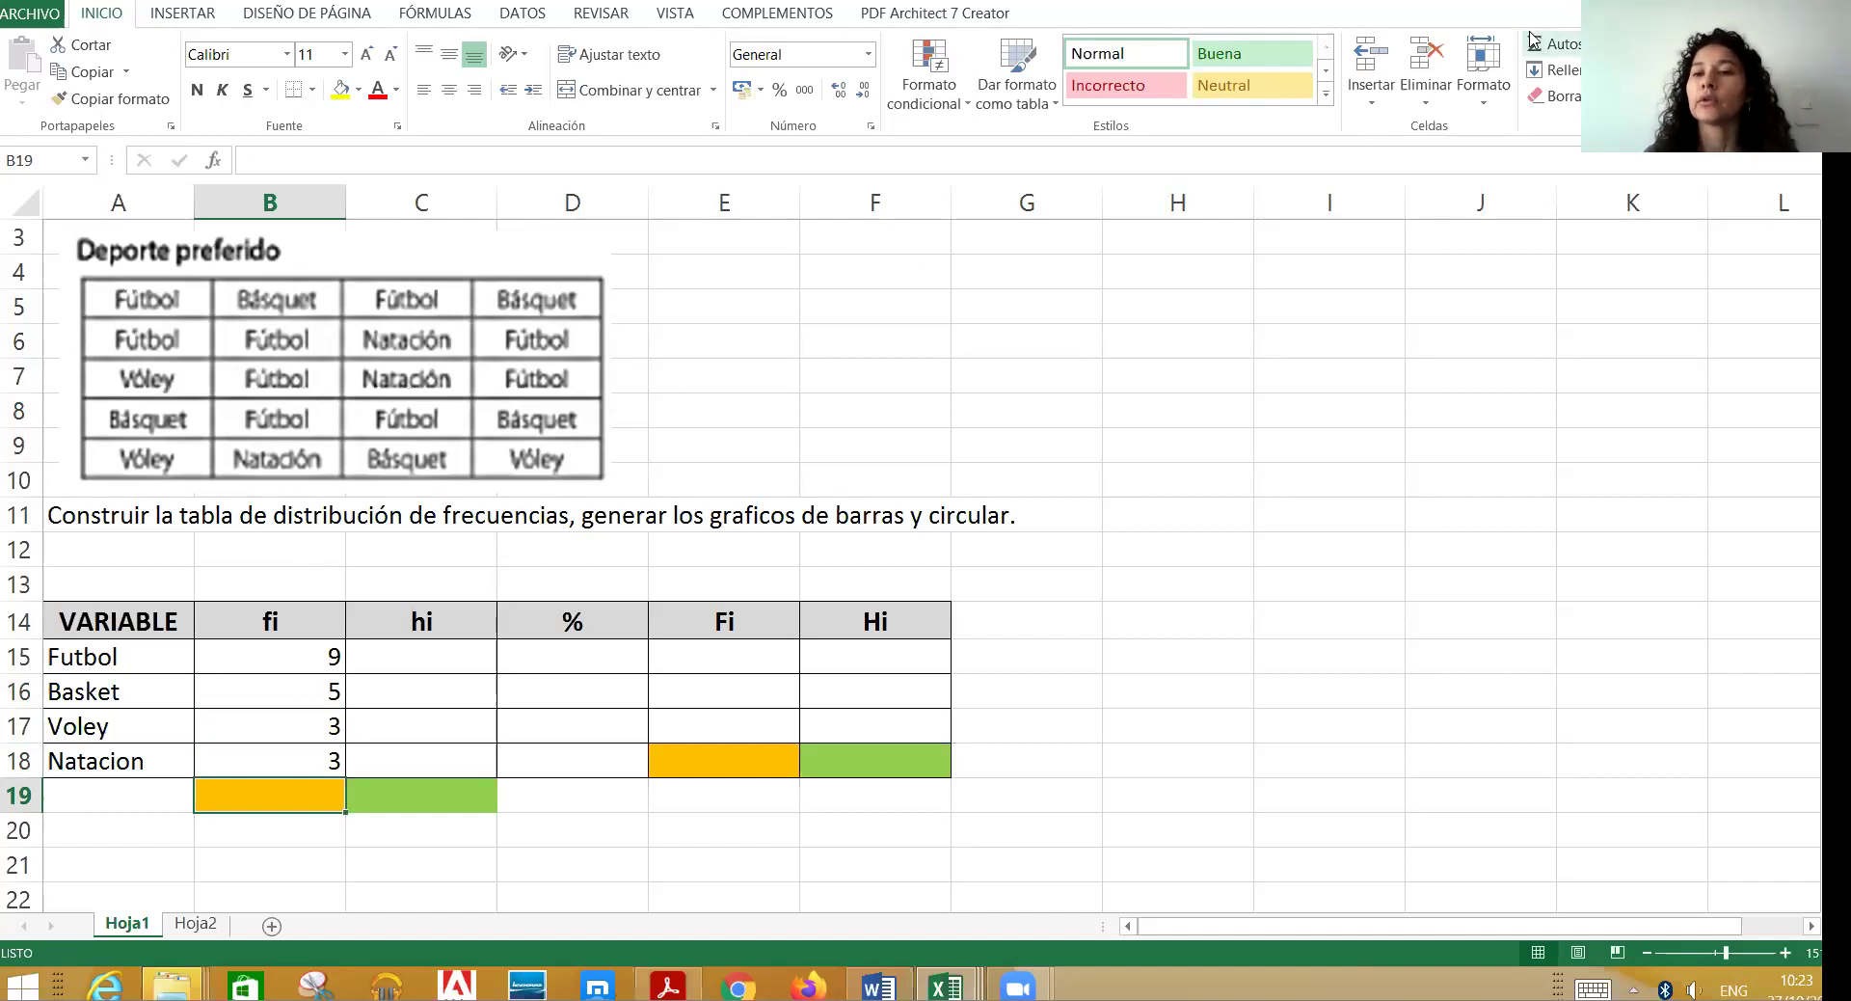
Step: Total the fi column in B19 with a SUMA of B15:B18
left_click(1563, 47)
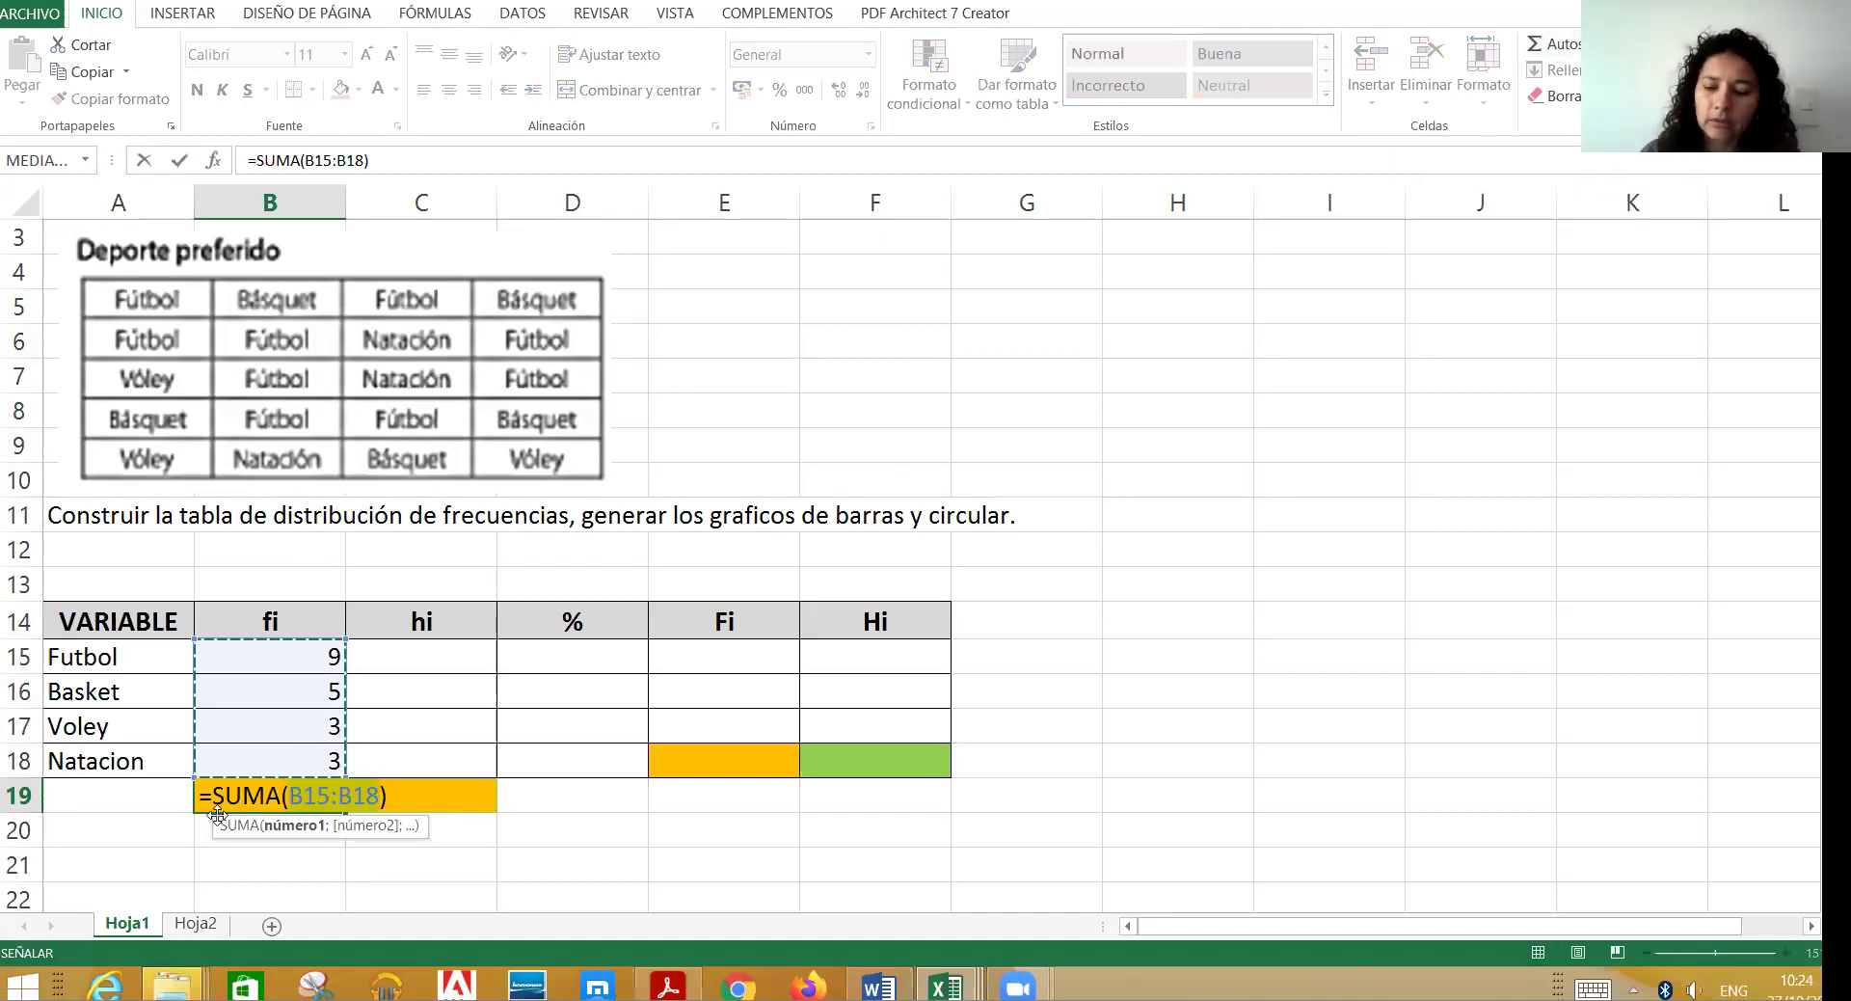
key("Return")
key("Up")
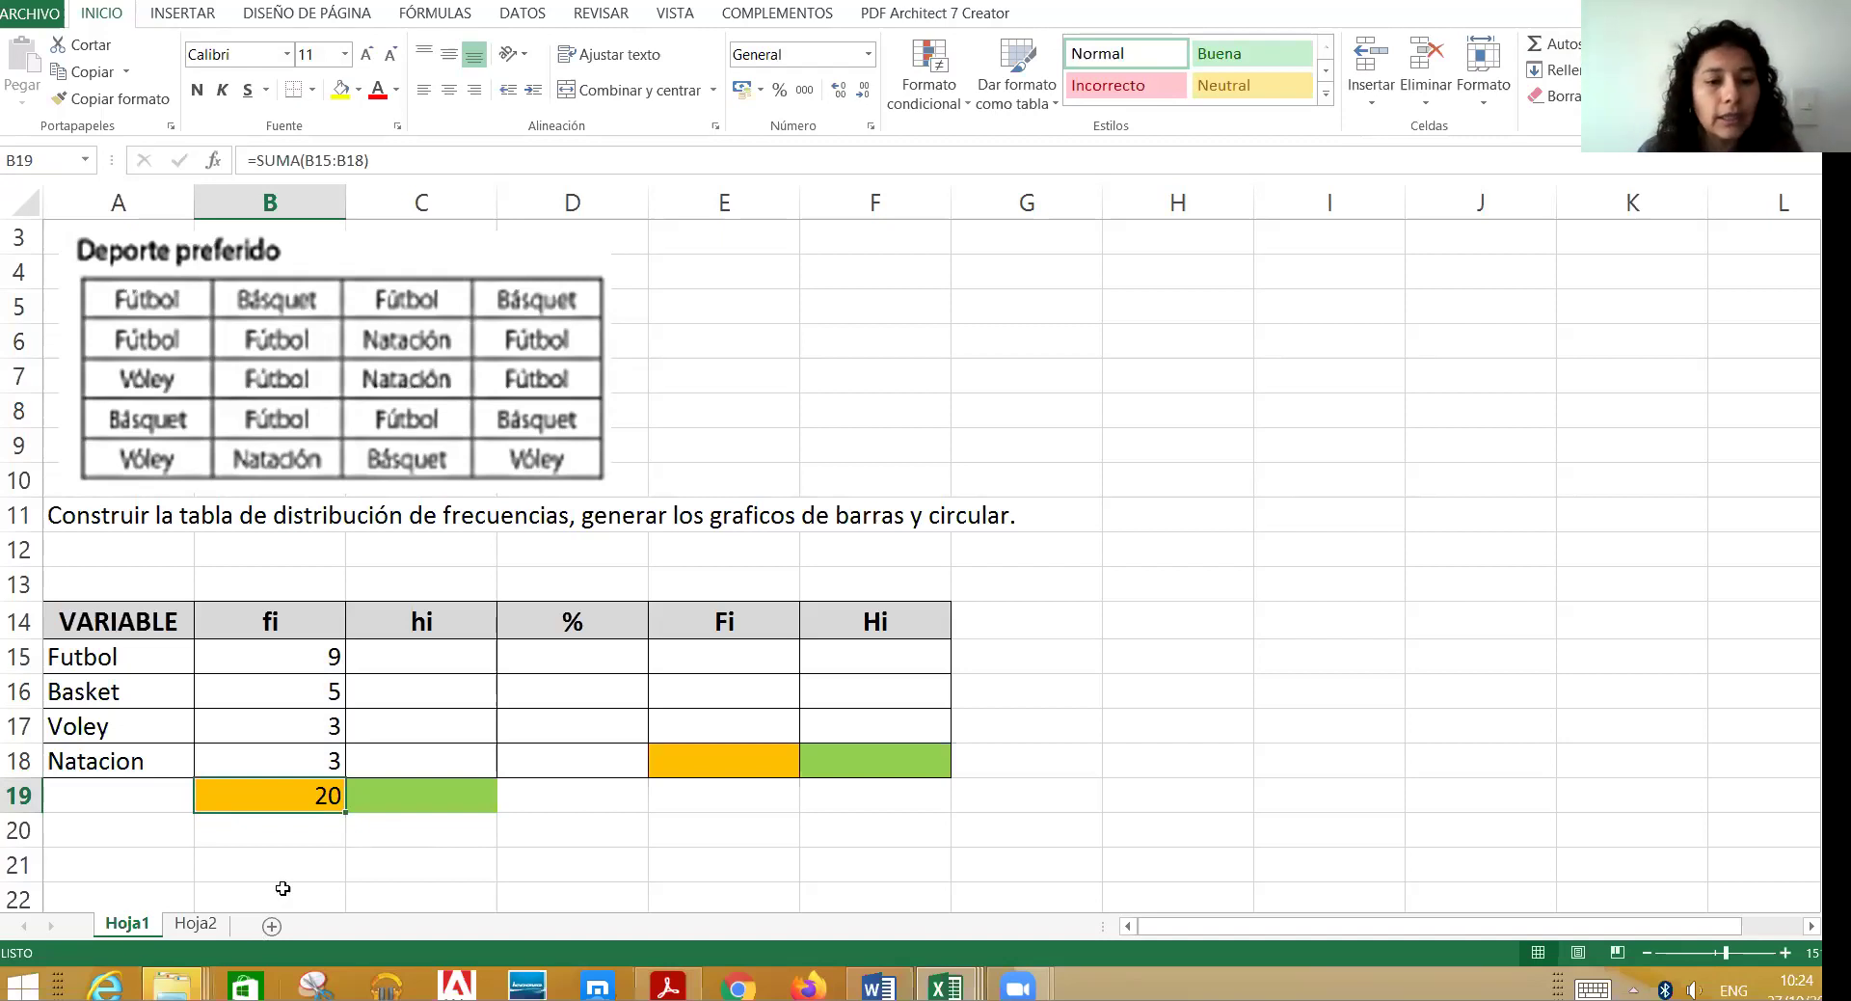
Step: Test the fi total by changing Basket's frequency in B16 to 4, and restore it to 5
left_click(279, 691)
type("4")
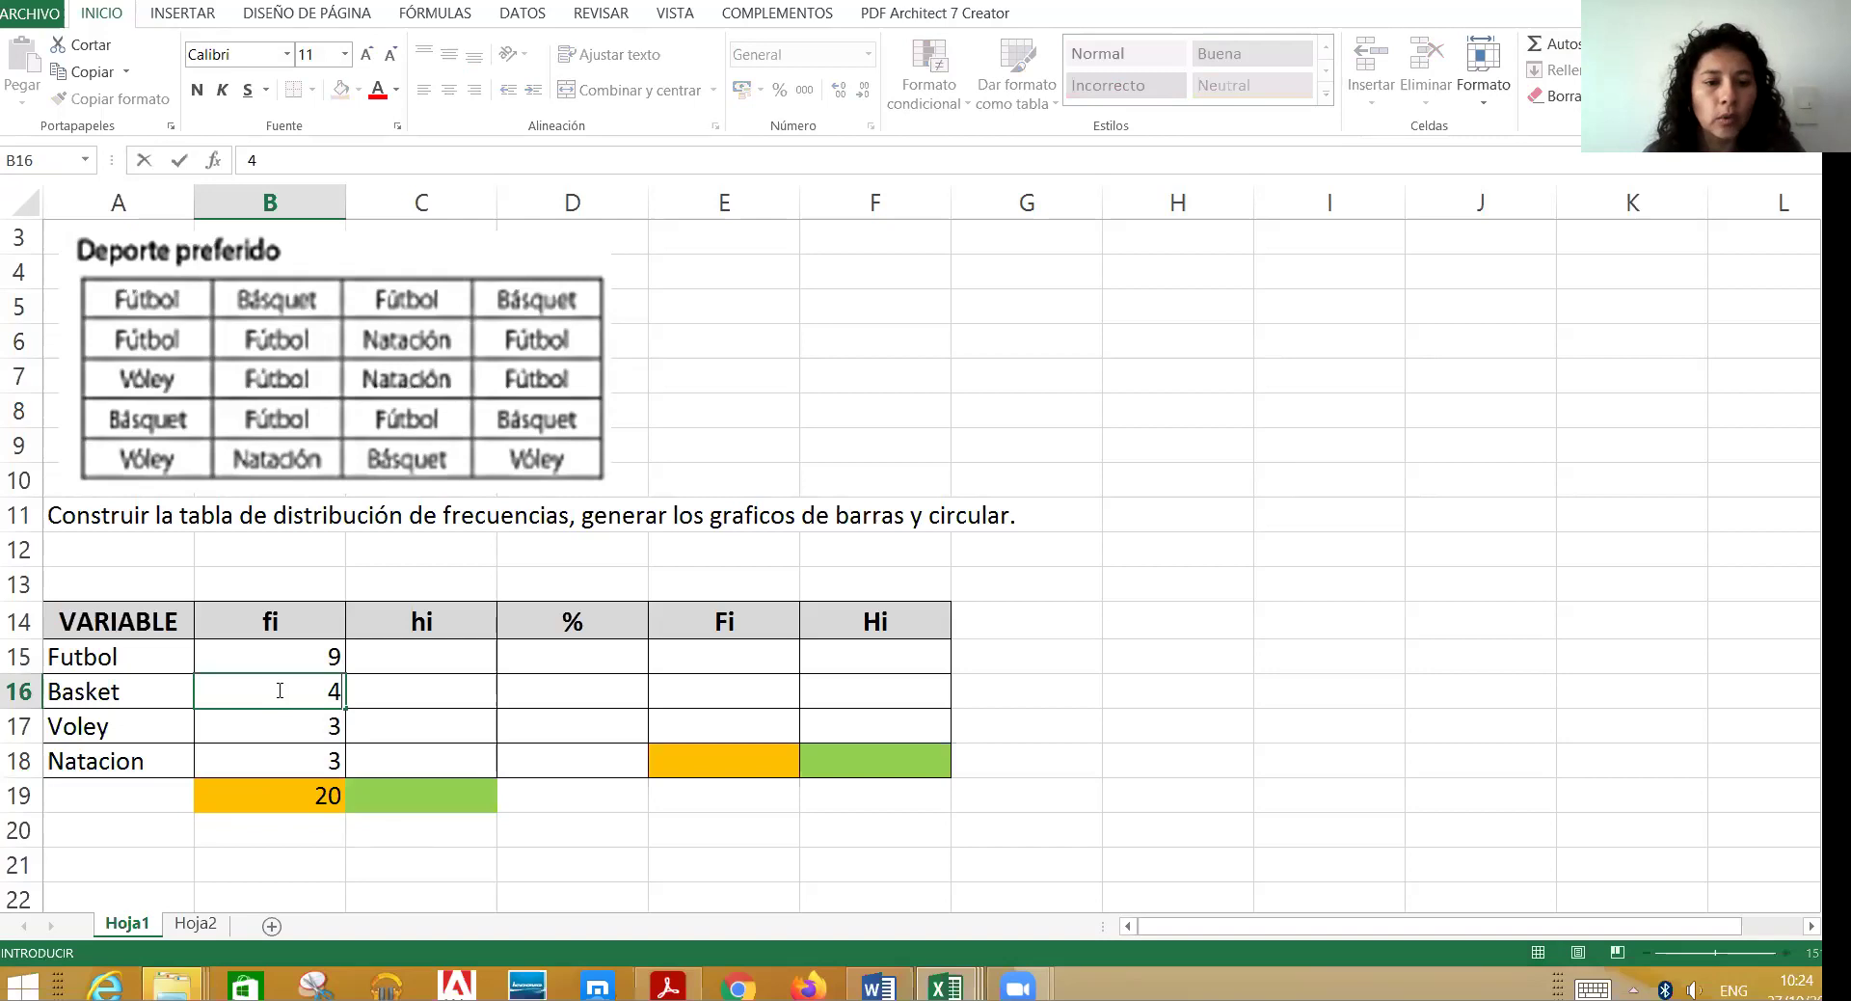
key("Return")
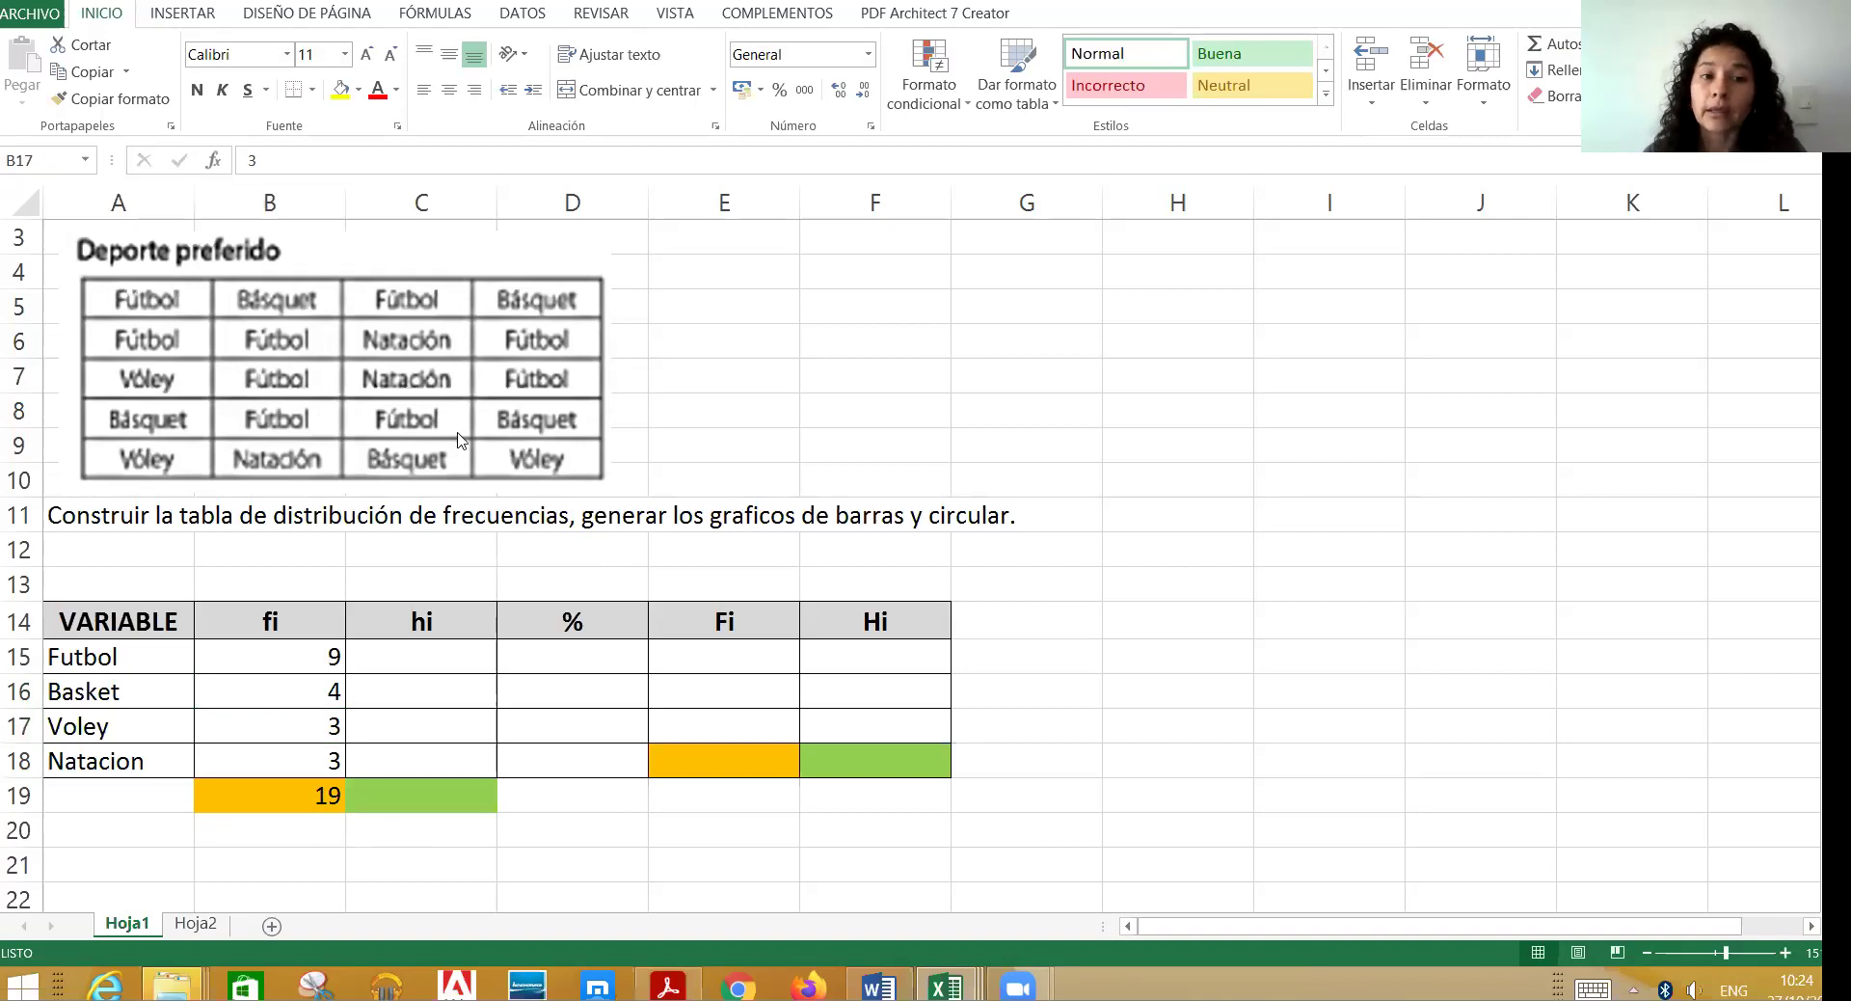
left_click(312, 689)
type("5")
key("Return")
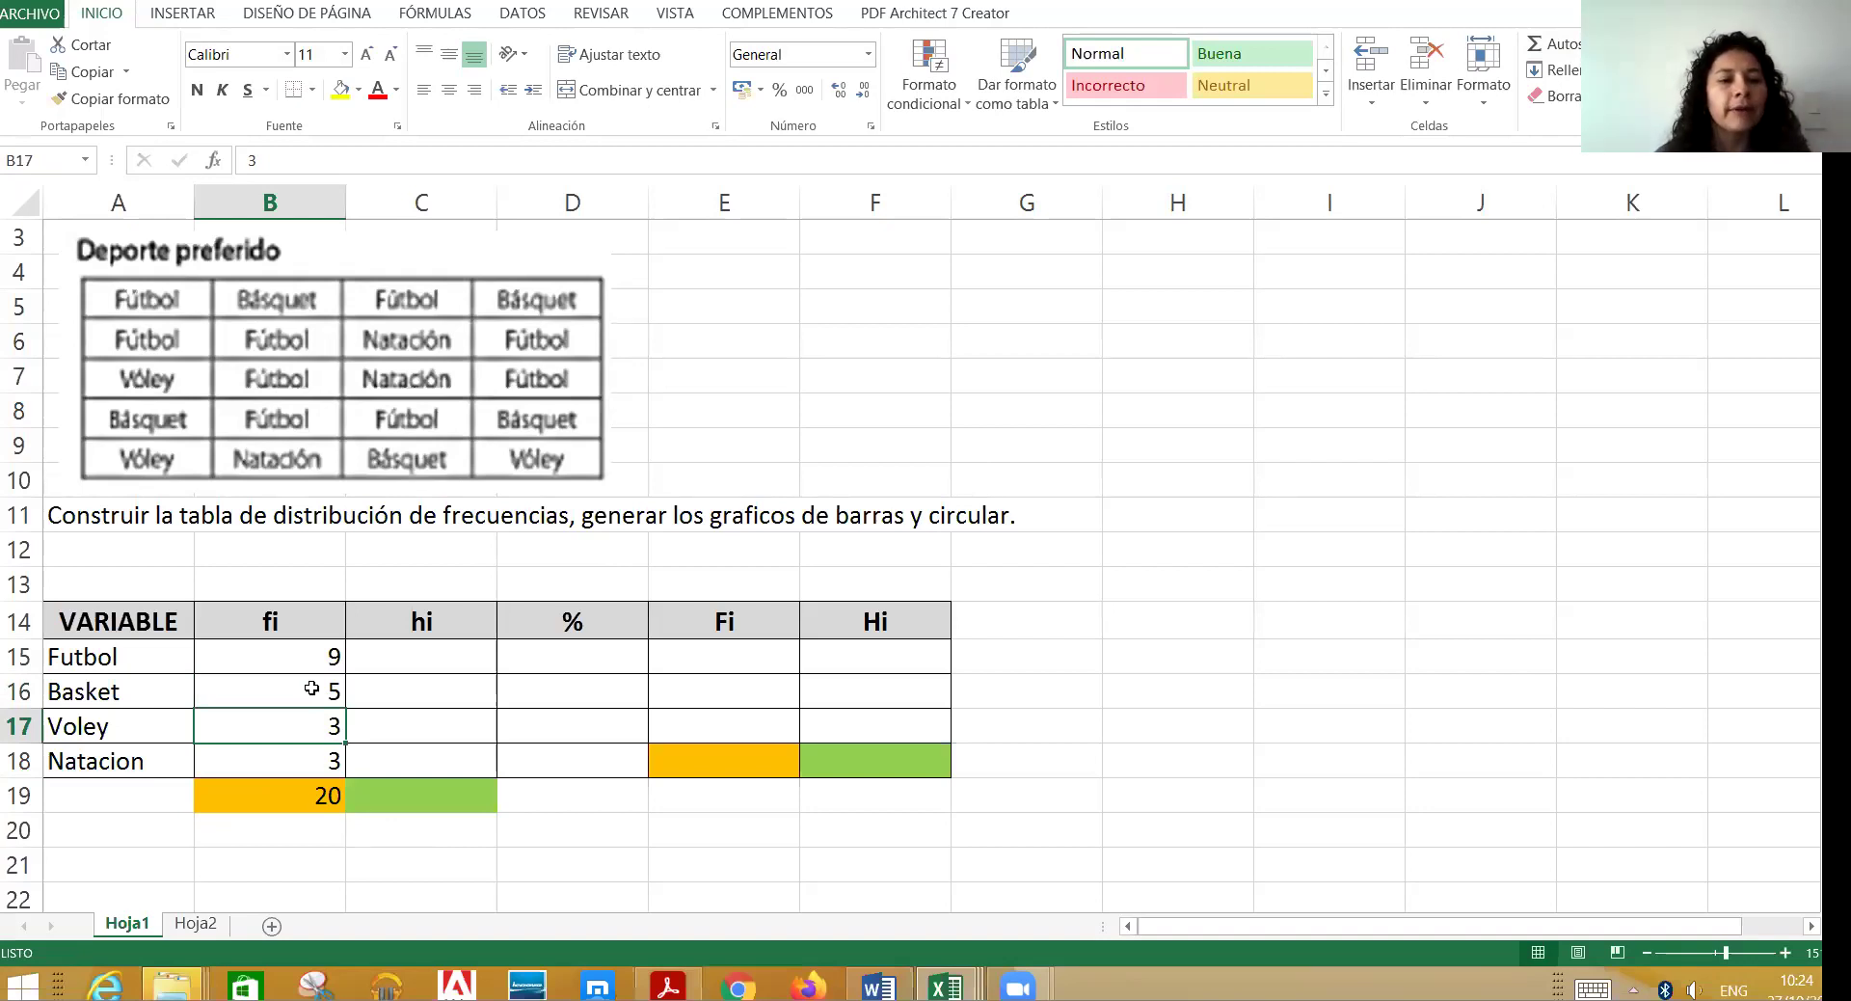
Step: Calculate Futbol's relative frequency in C15 of the hi column with the formula =B15/B19
left_click(420, 657)
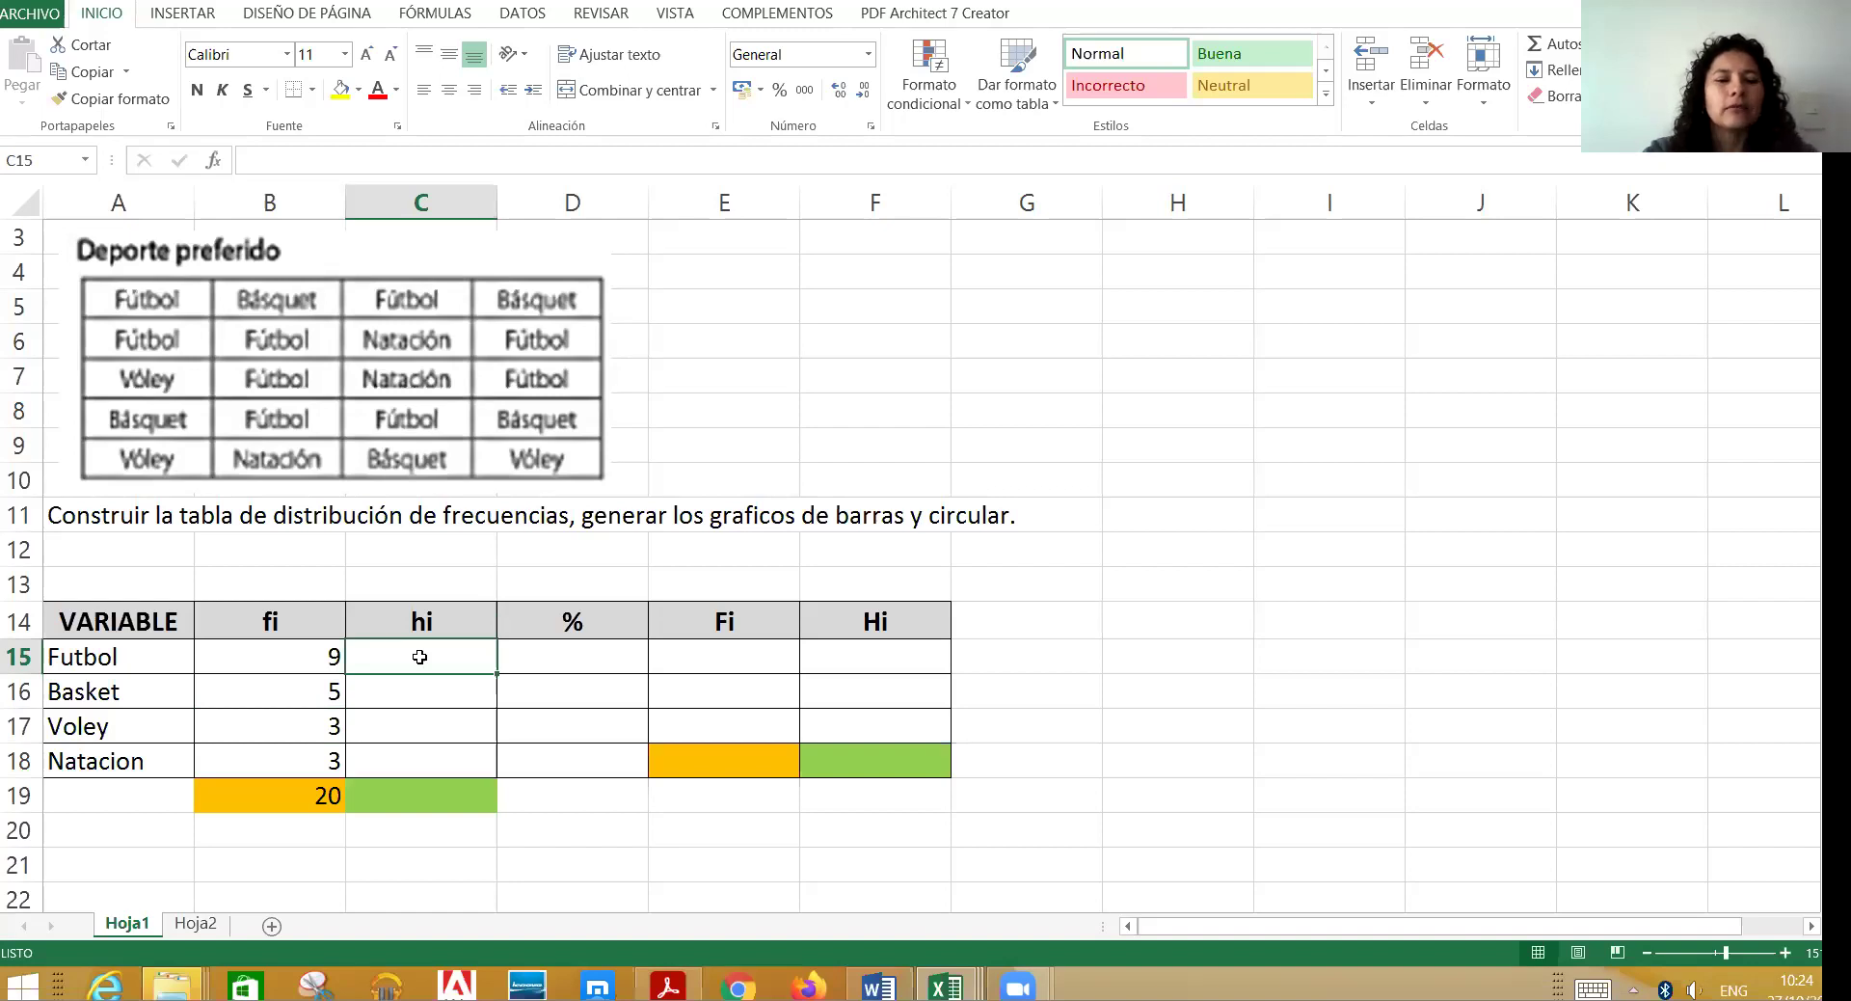
scroll(419, 657, "up", 2, "ctrl")
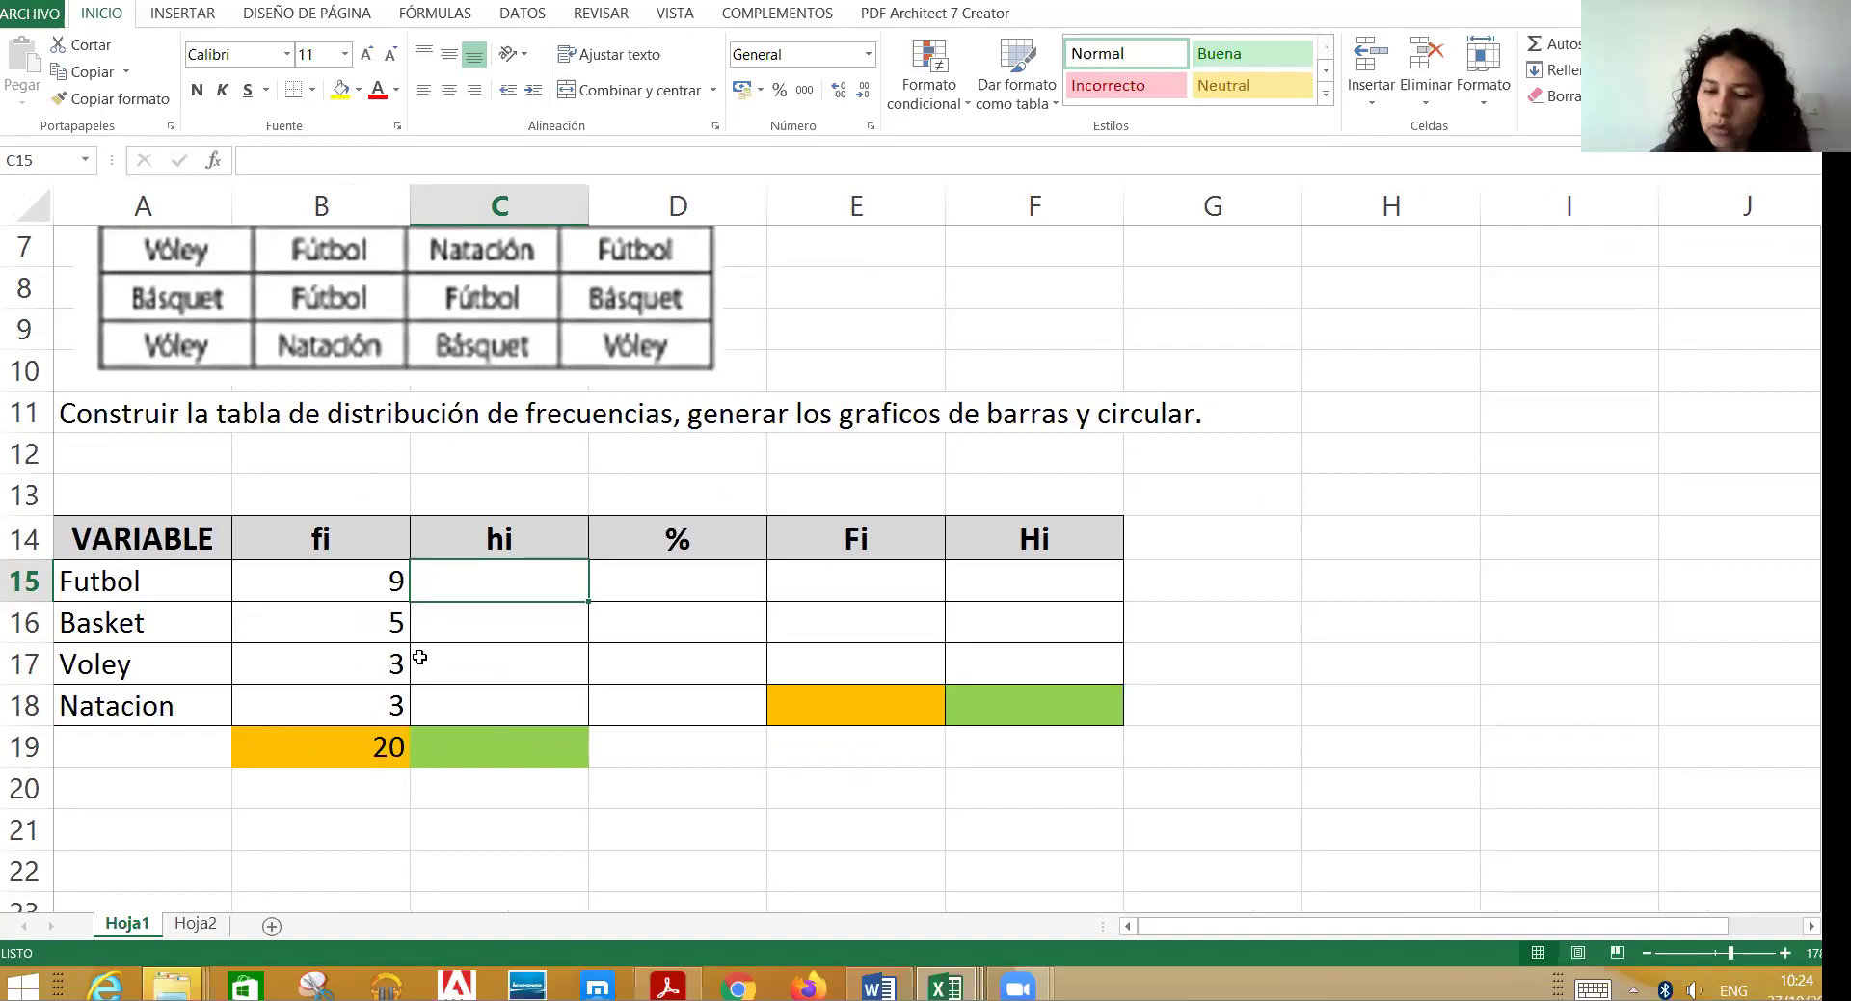
type("=")
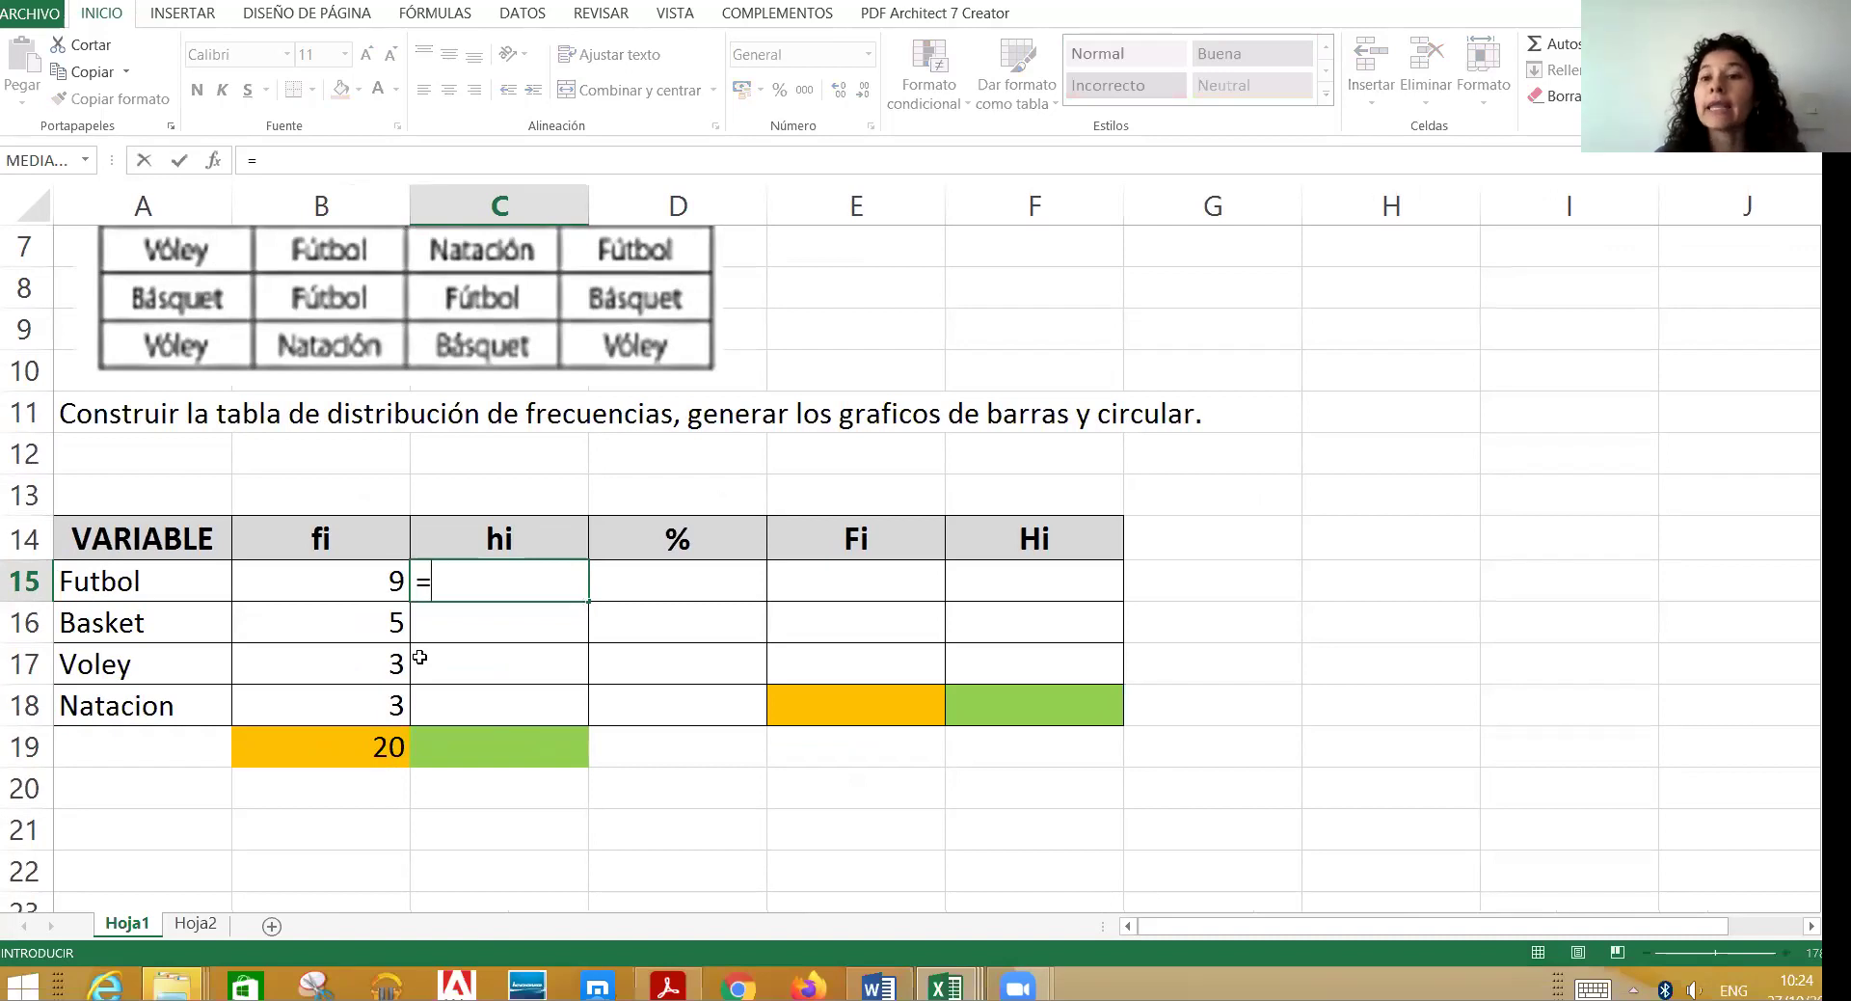
left_click(323, 574)
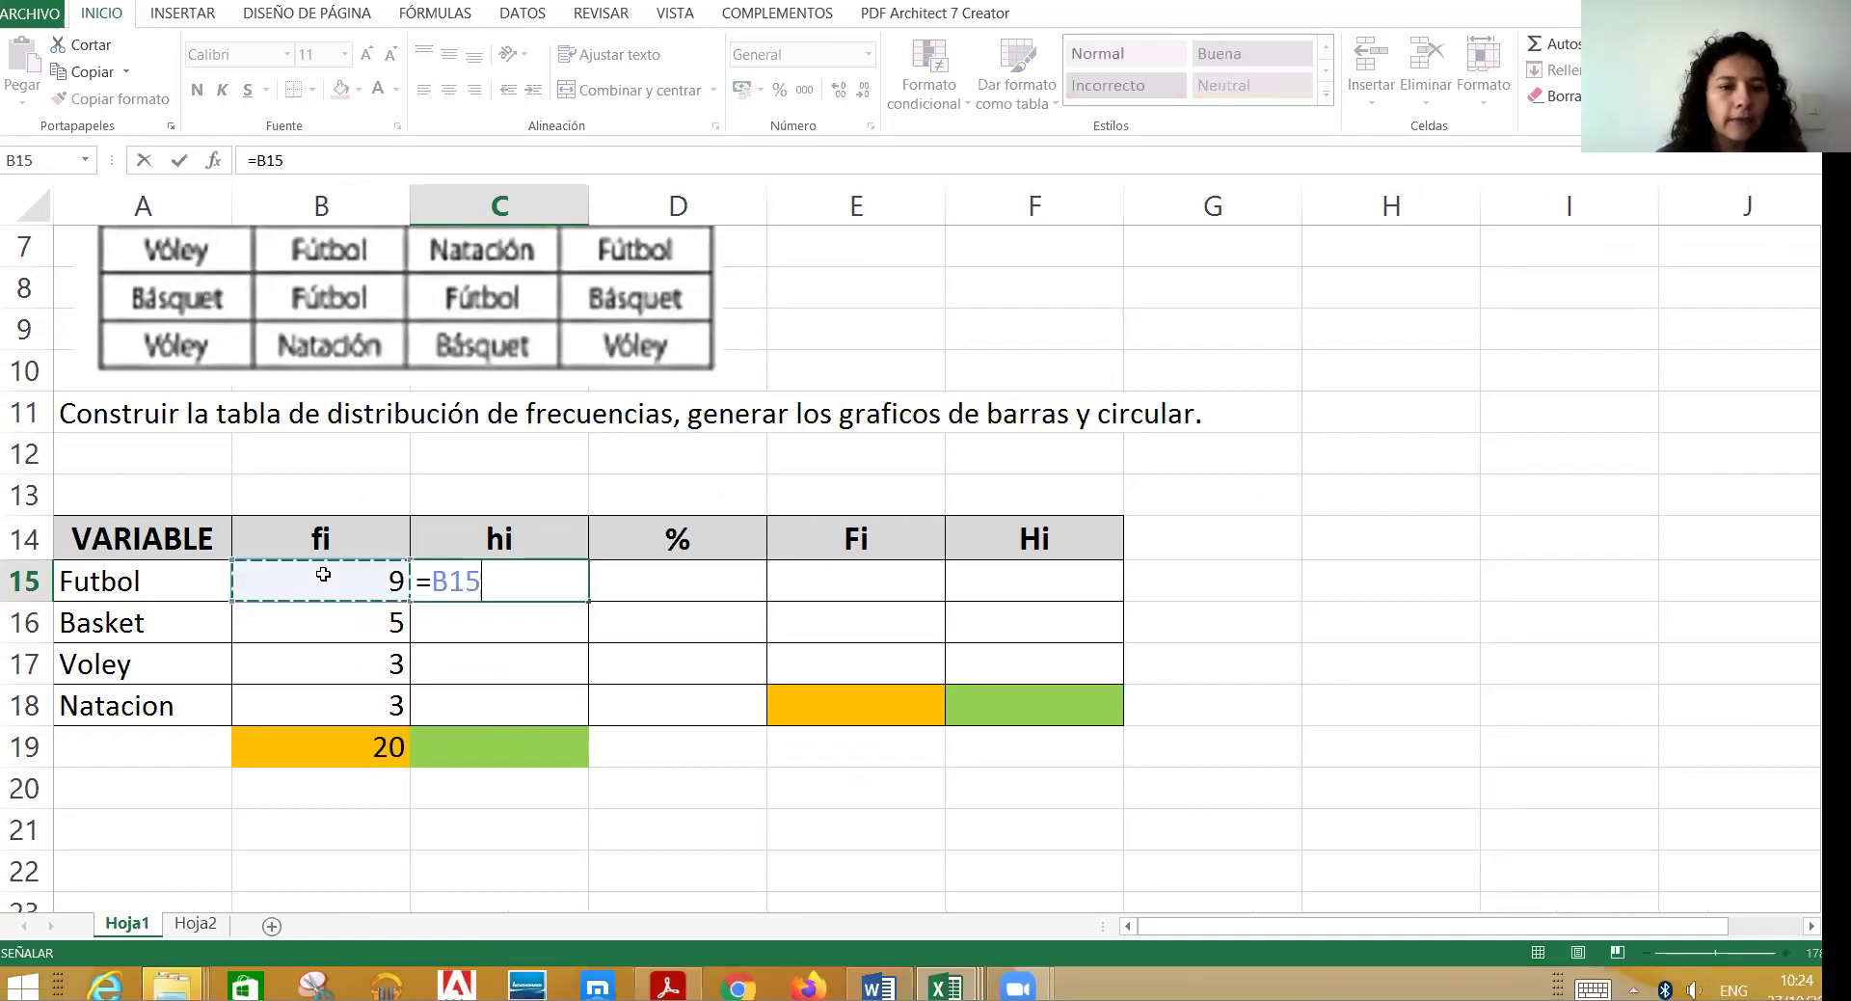
type("/")
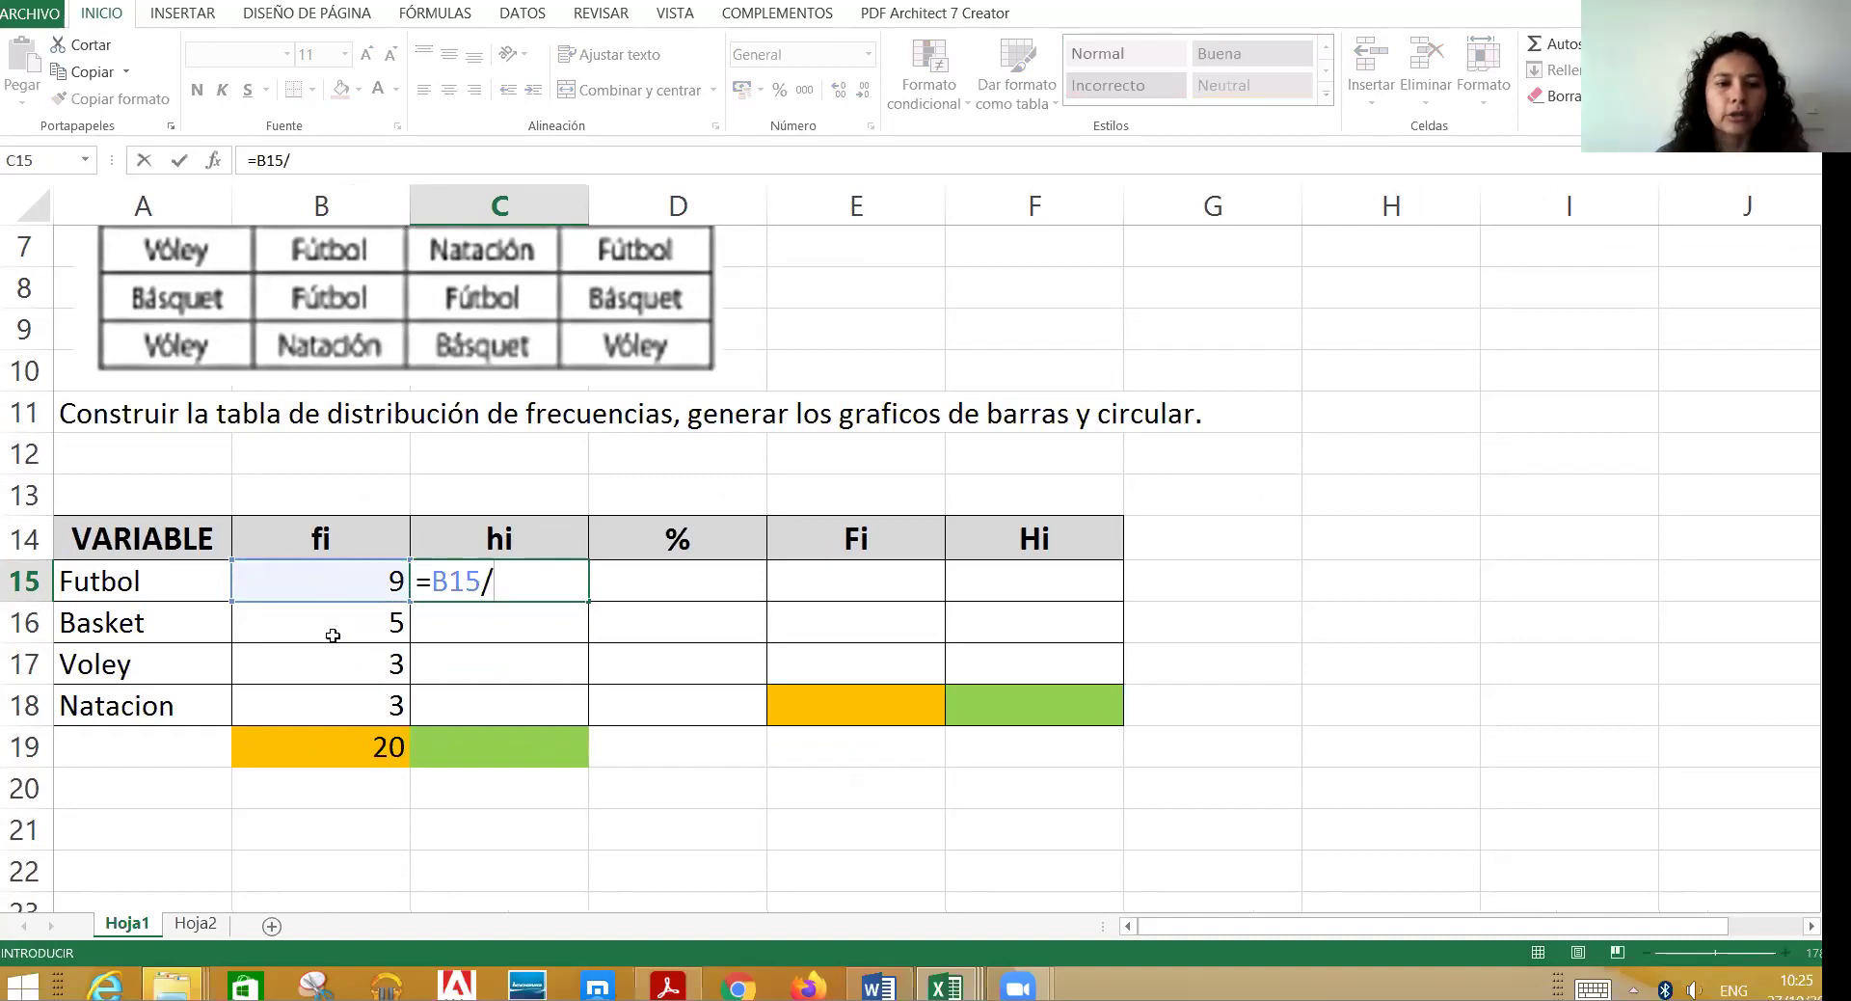
left_click(343, 744)
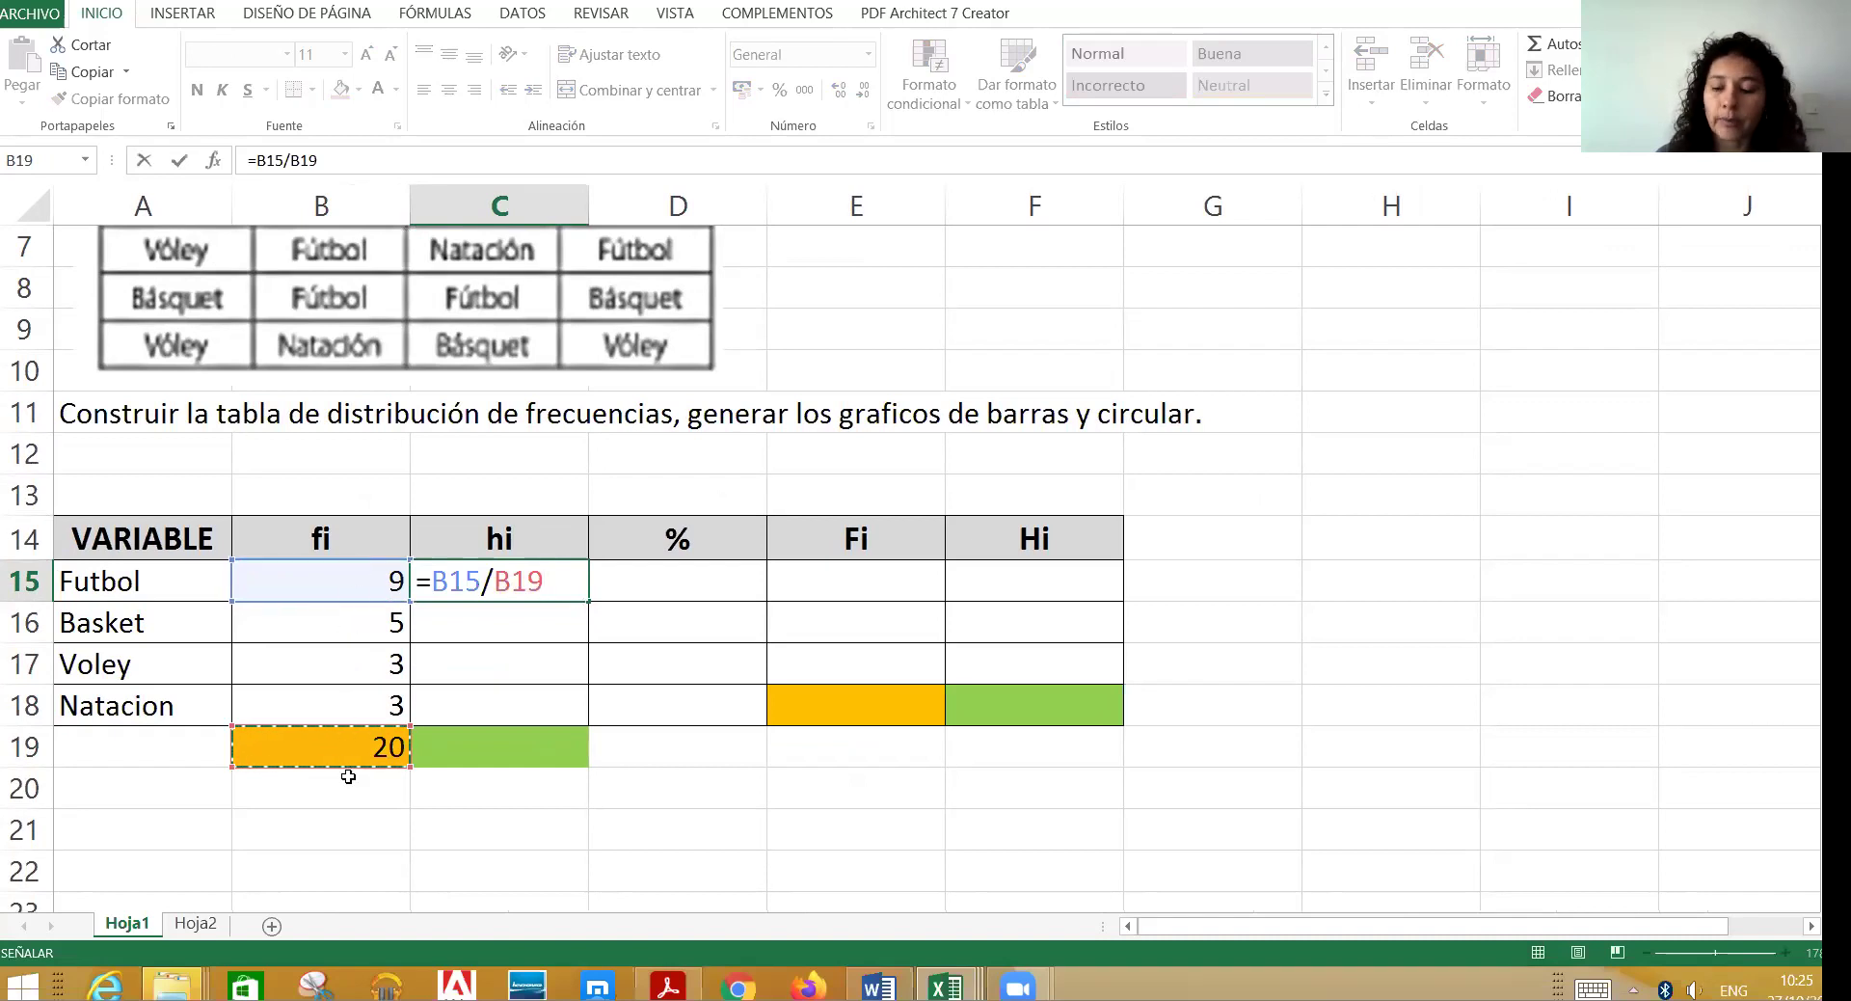
key("Return")
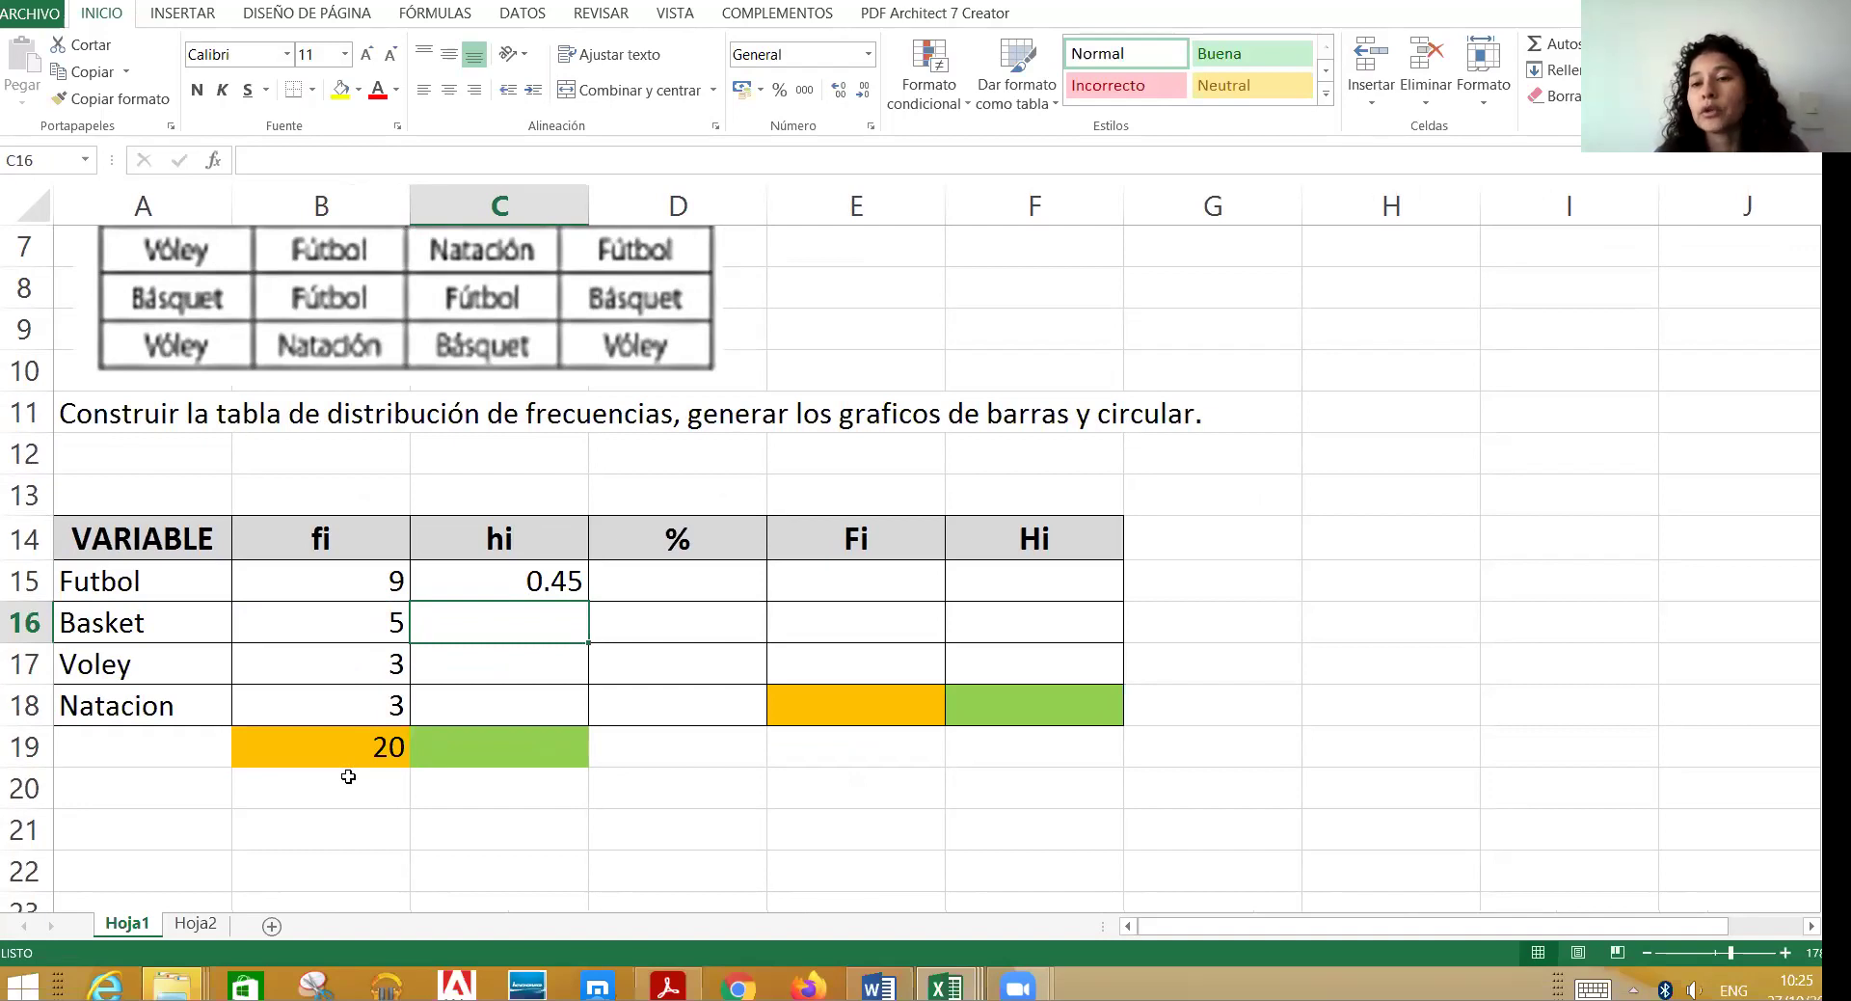
Step: Calculate the relative frequencies of Basket and Voley with =B16/B19 in C16 and =B17/B19 in C17
type("=")
left_click(342, 608)
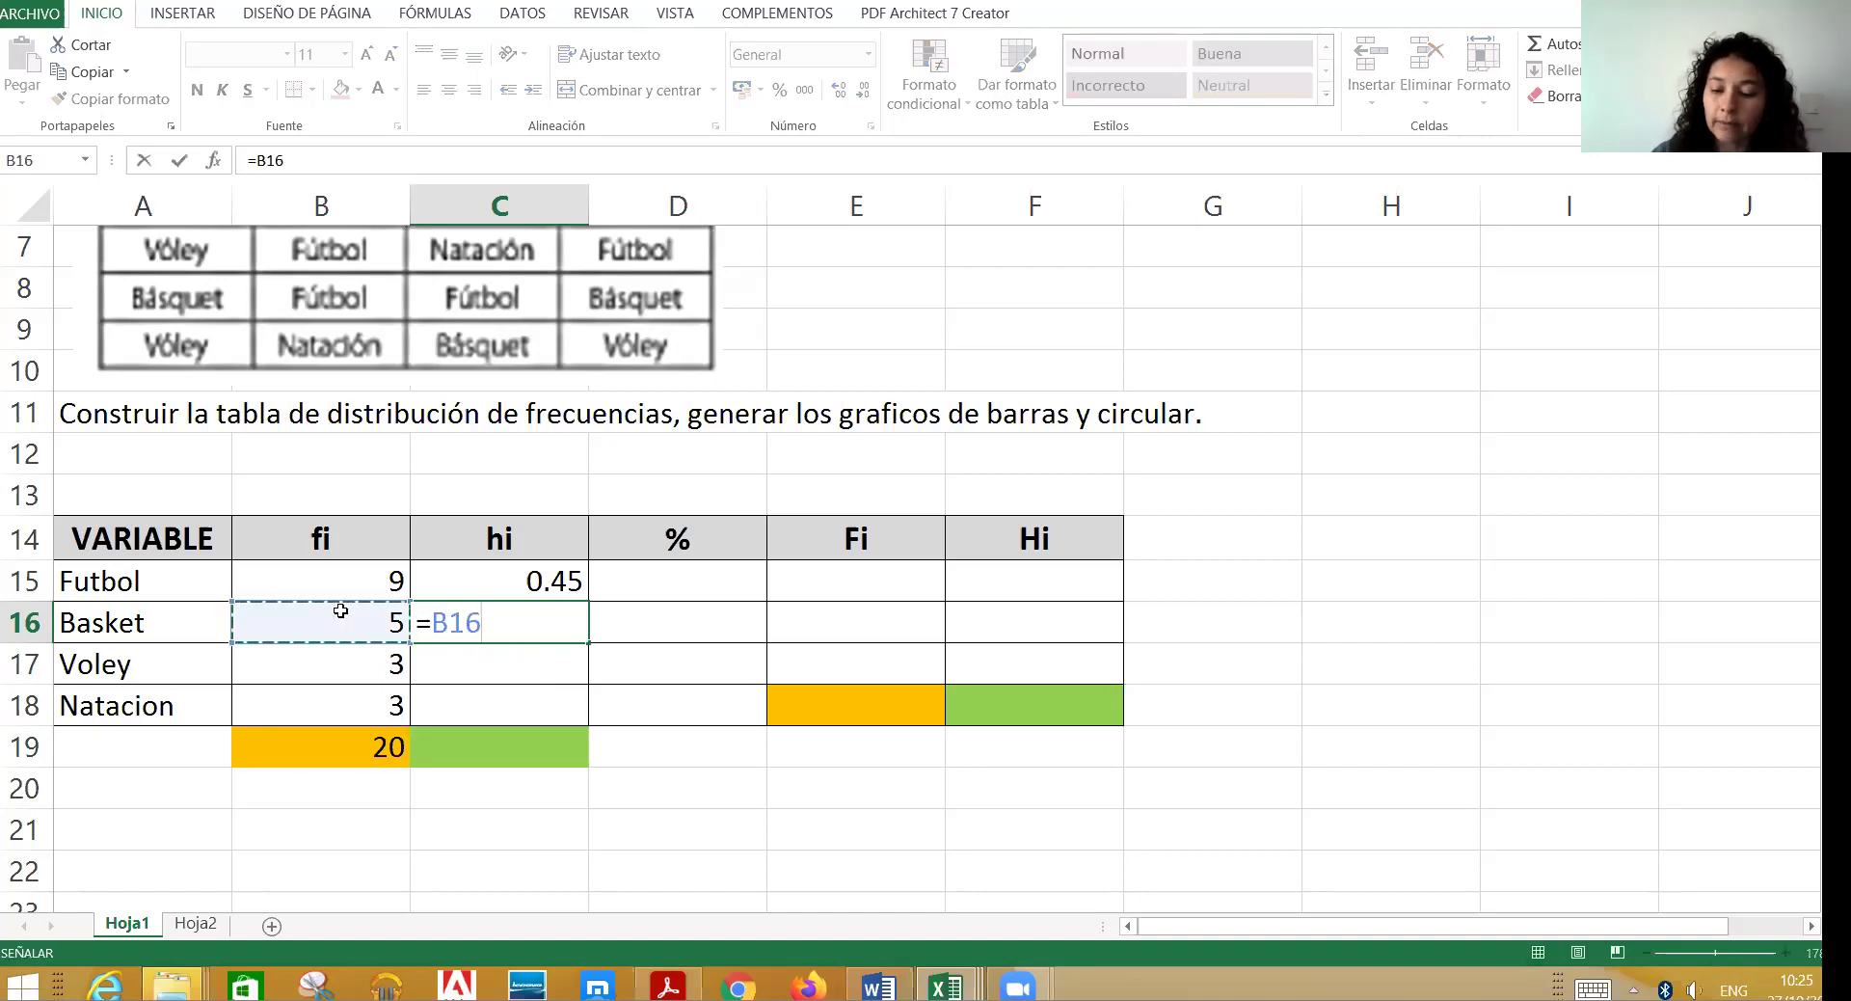
type("/")
left_click(342, 749)
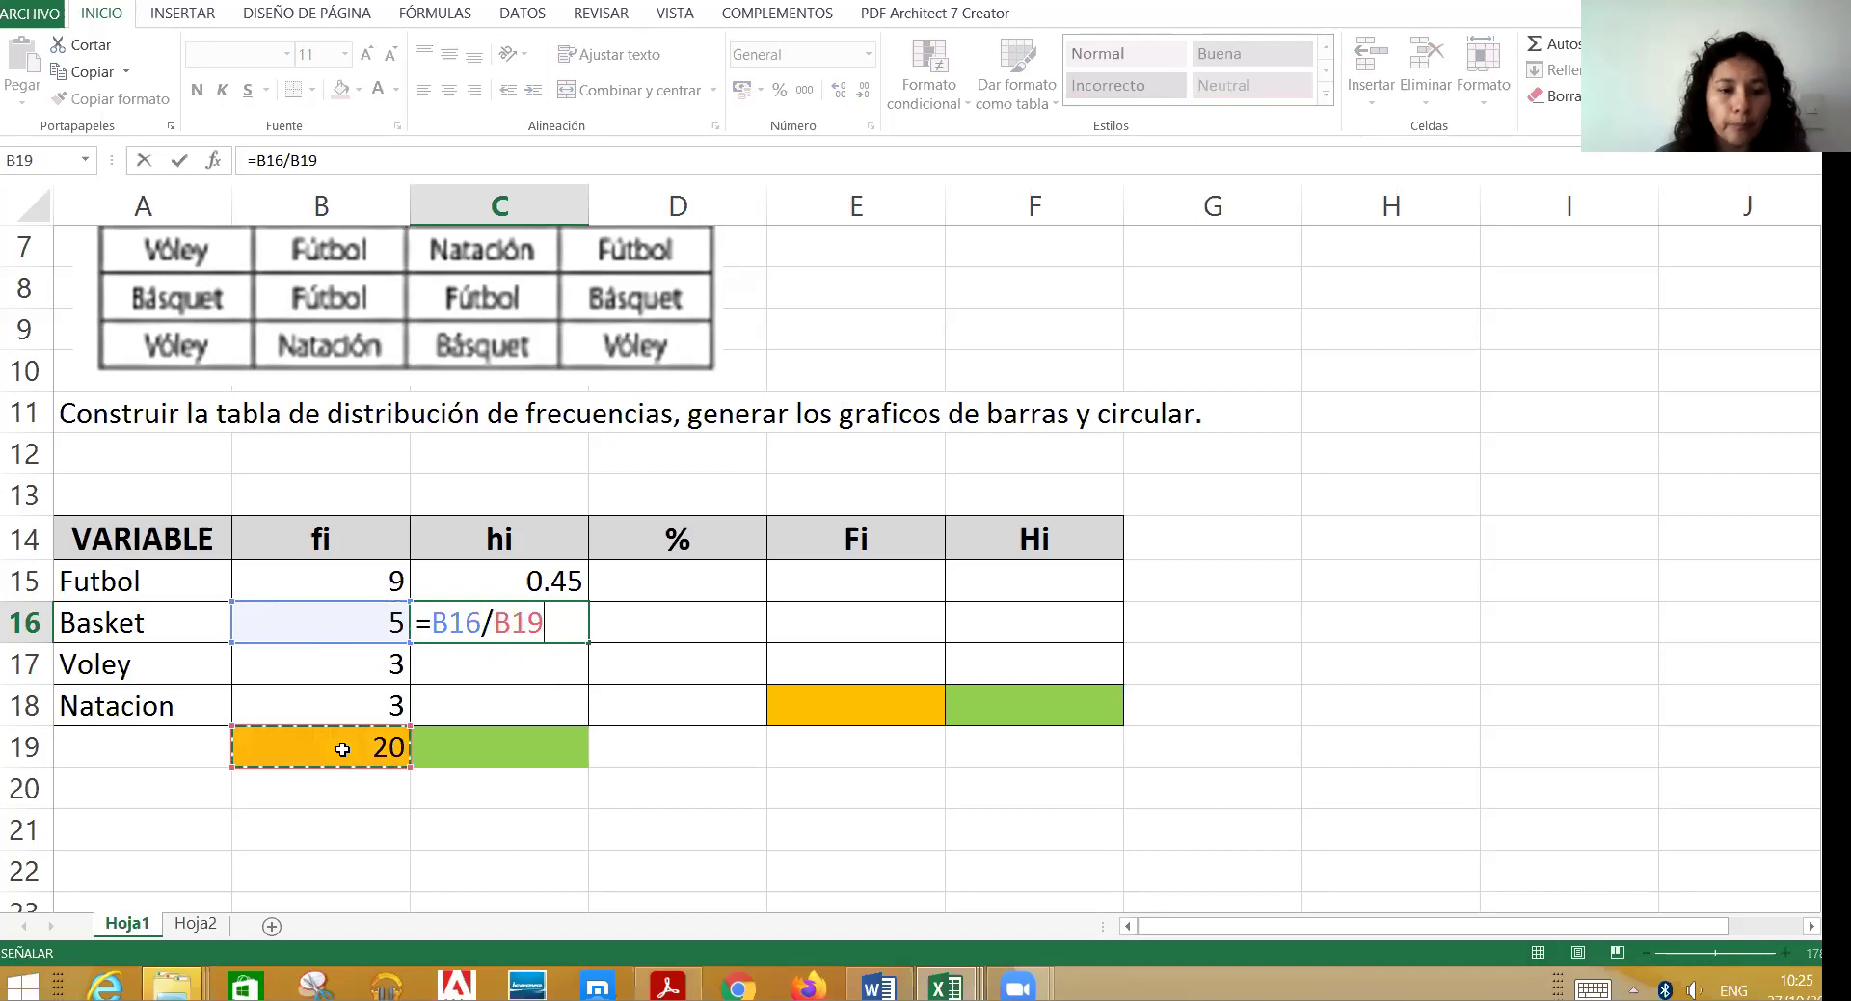
key("Return")
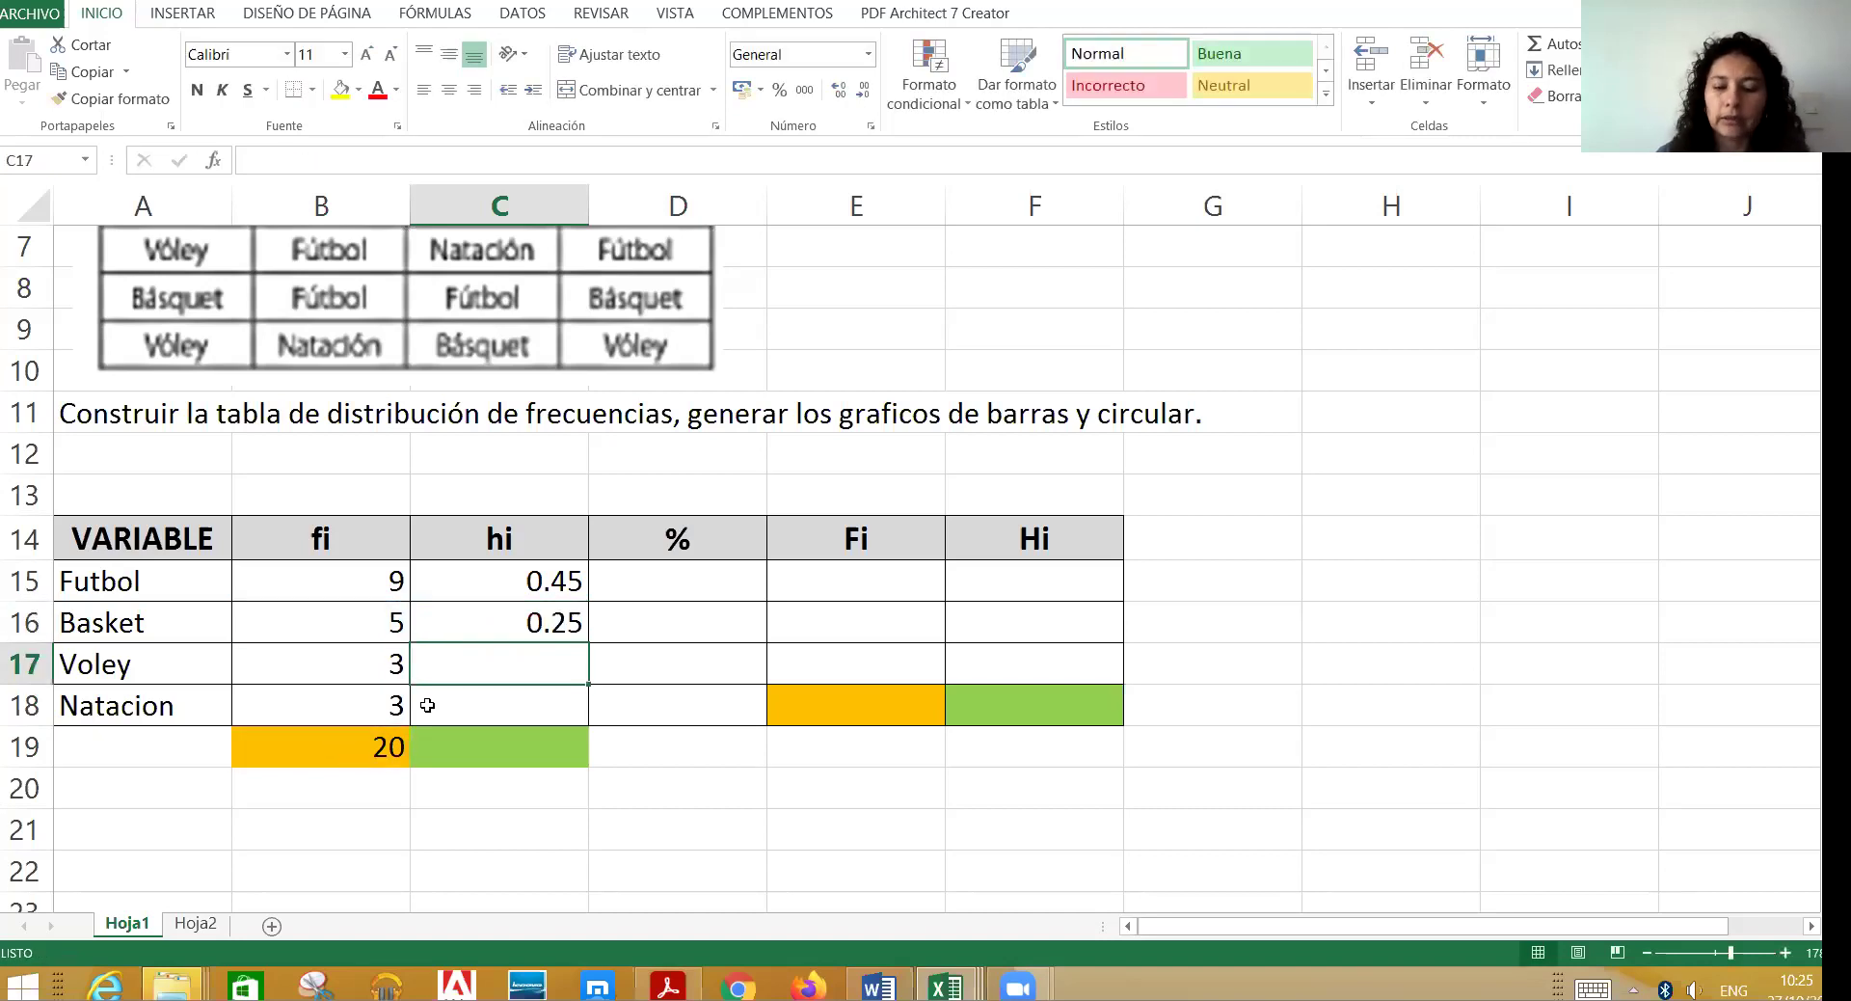
type("=")
left_click(353, 657)
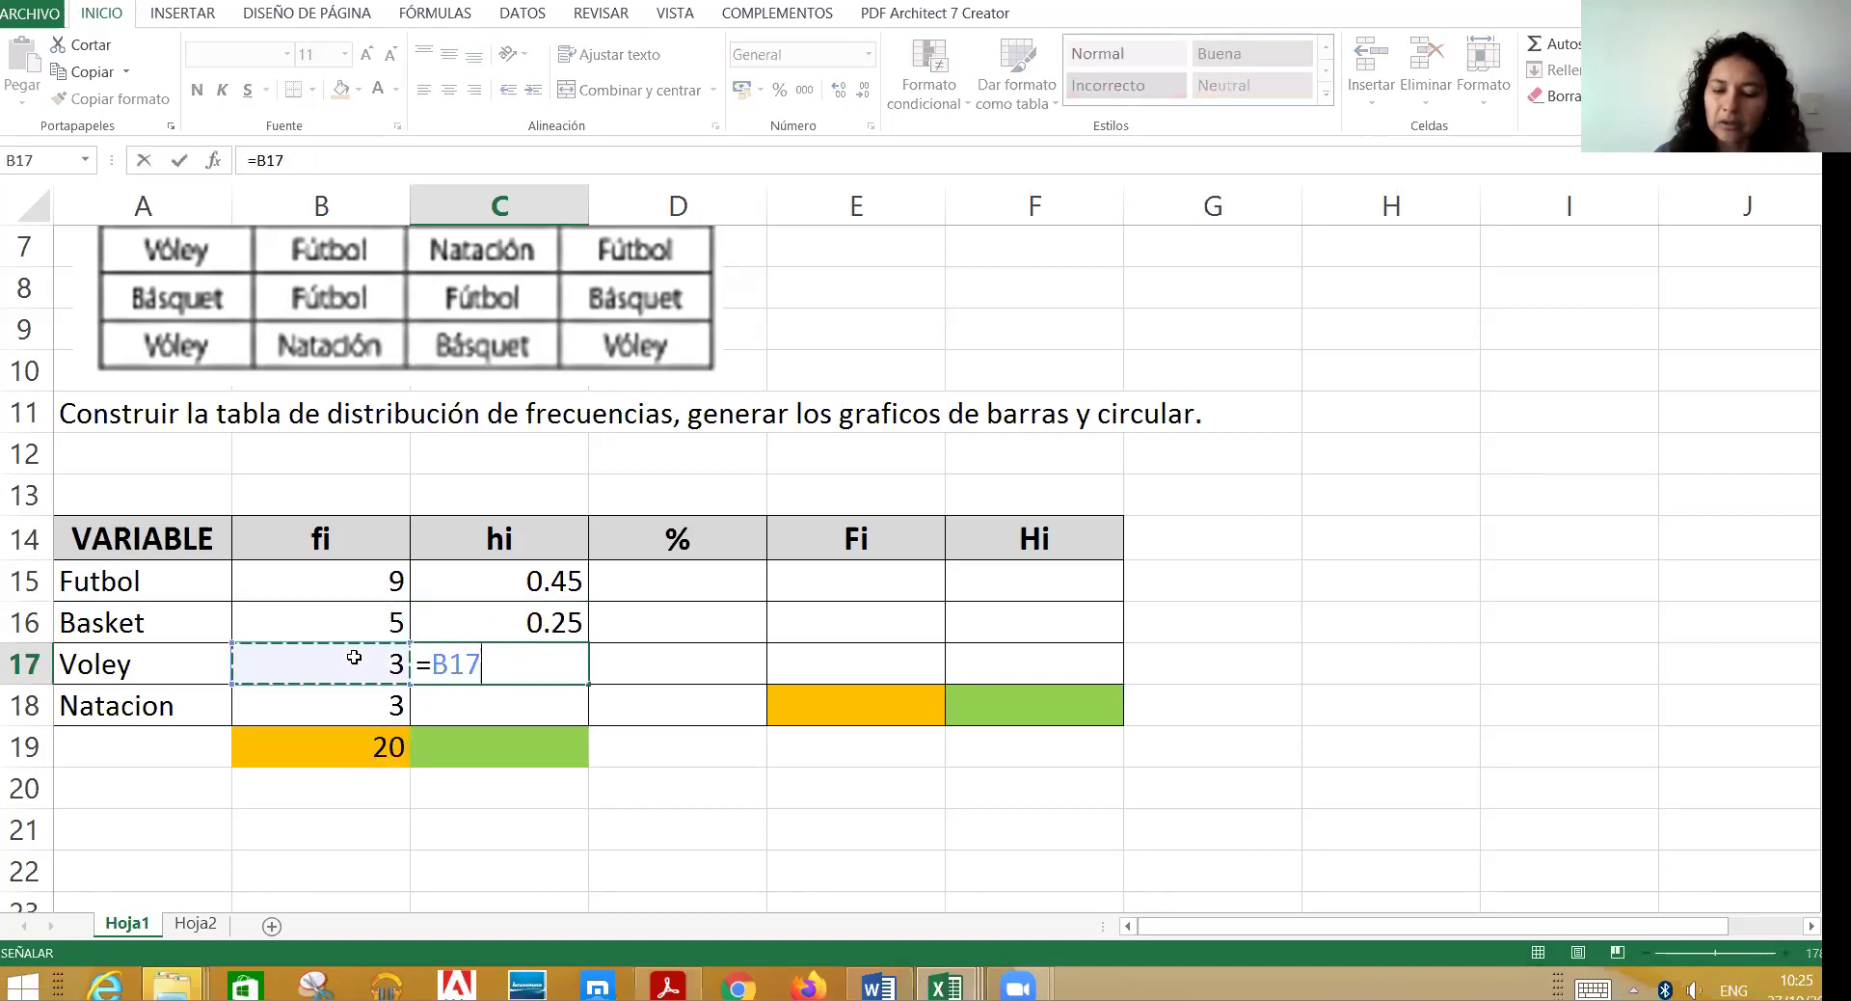
type("/")
left_click(365, 751)
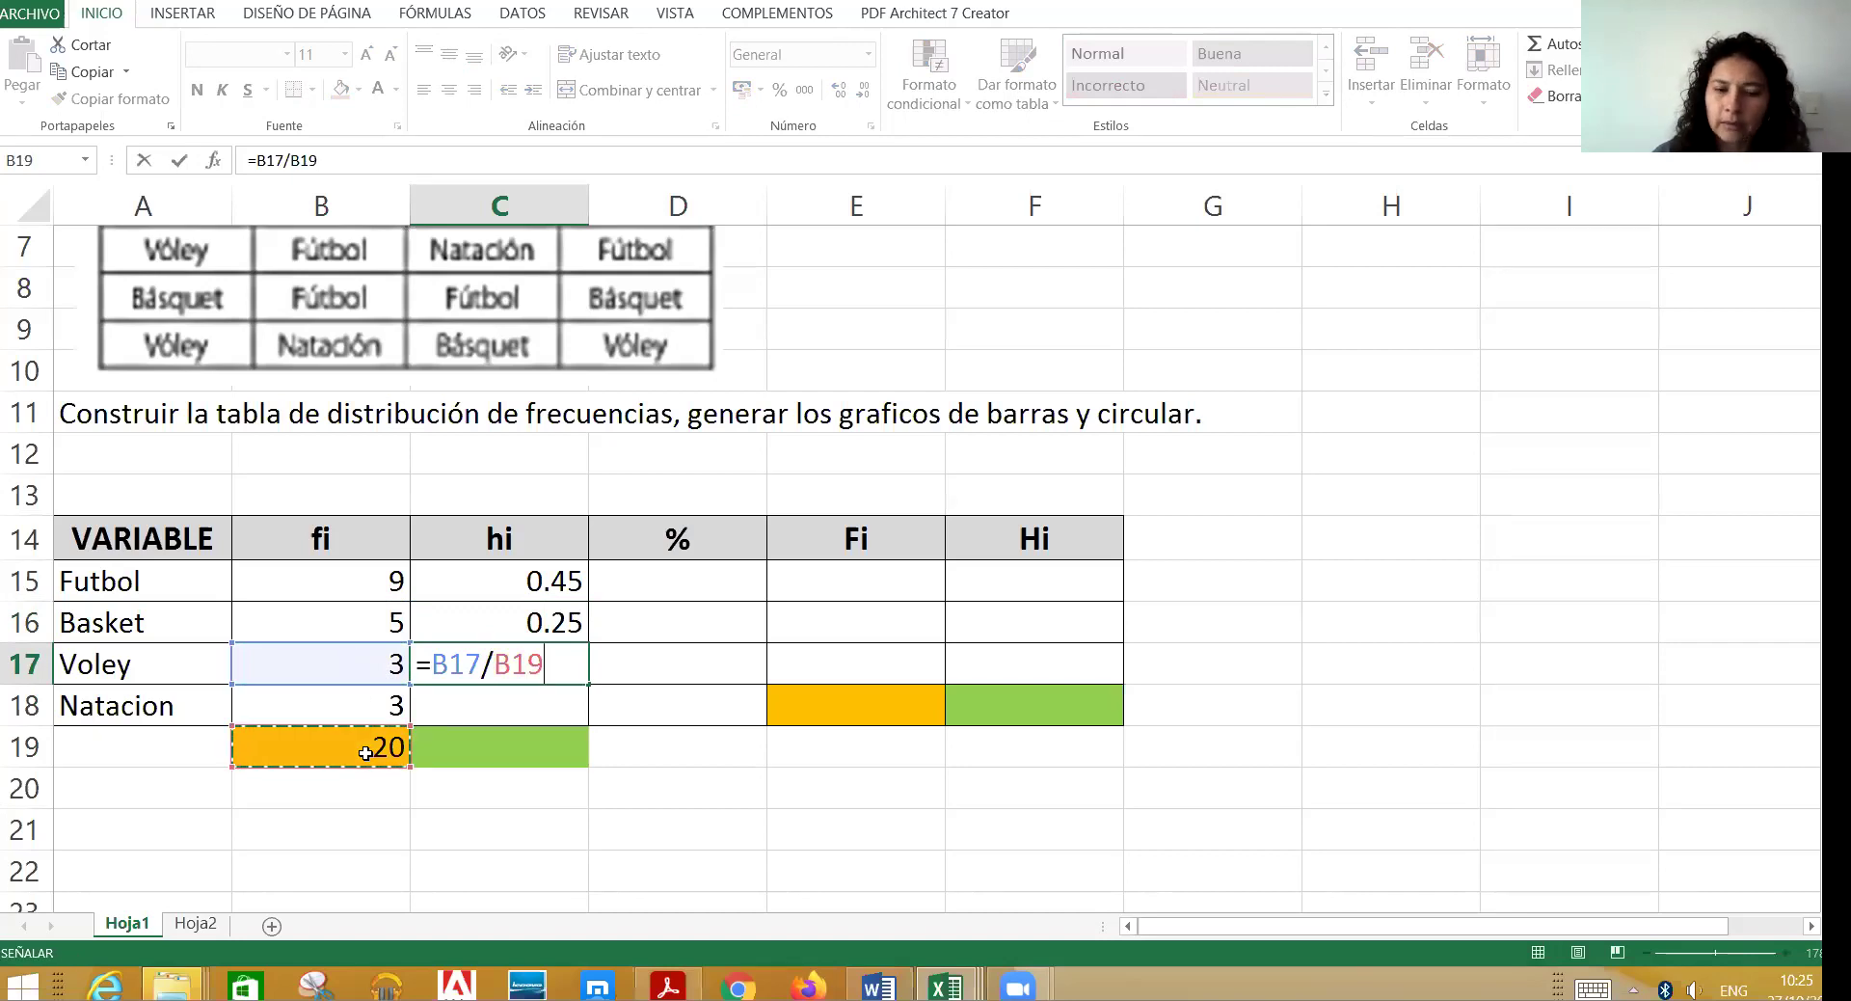
key("Return")
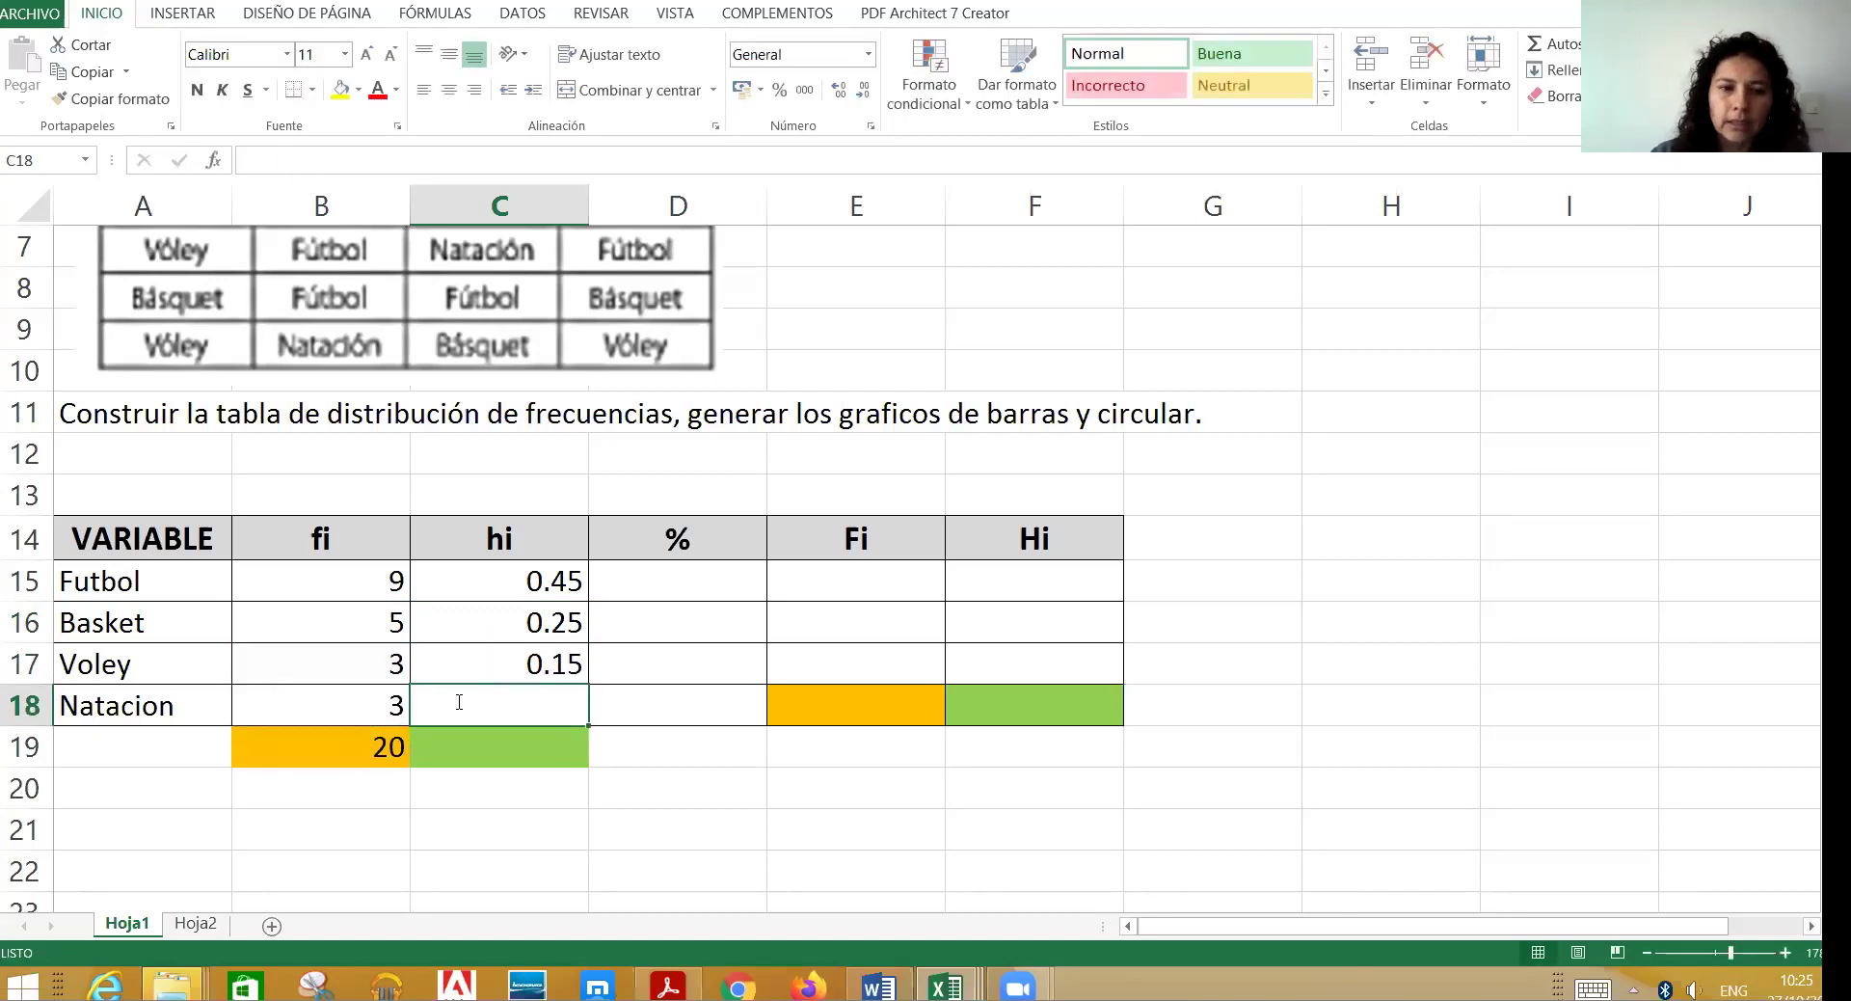
Step: Calculate Natacion's relative frequency in C18 with =B18/B19 and total the hi column in C19 with a SUMA of C15:C18
type("=")
left_click(377, 687)
type("/")
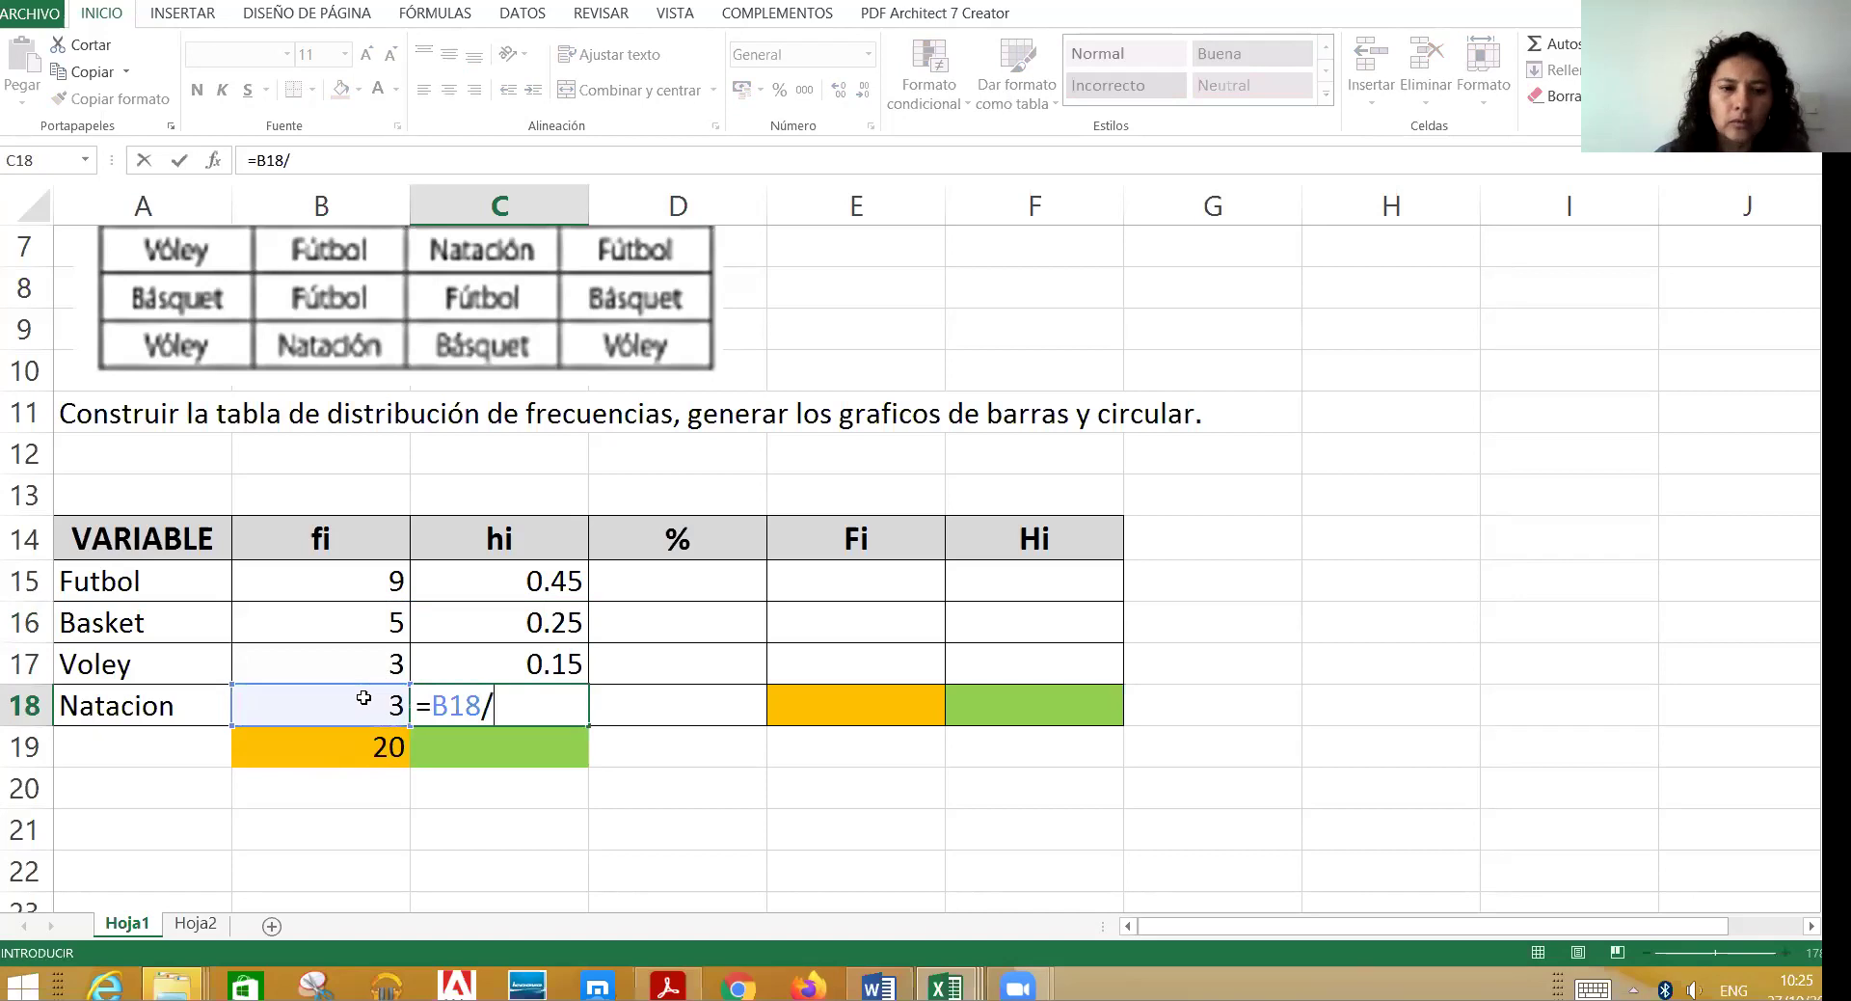
left_click(356, 747)
key("Return")
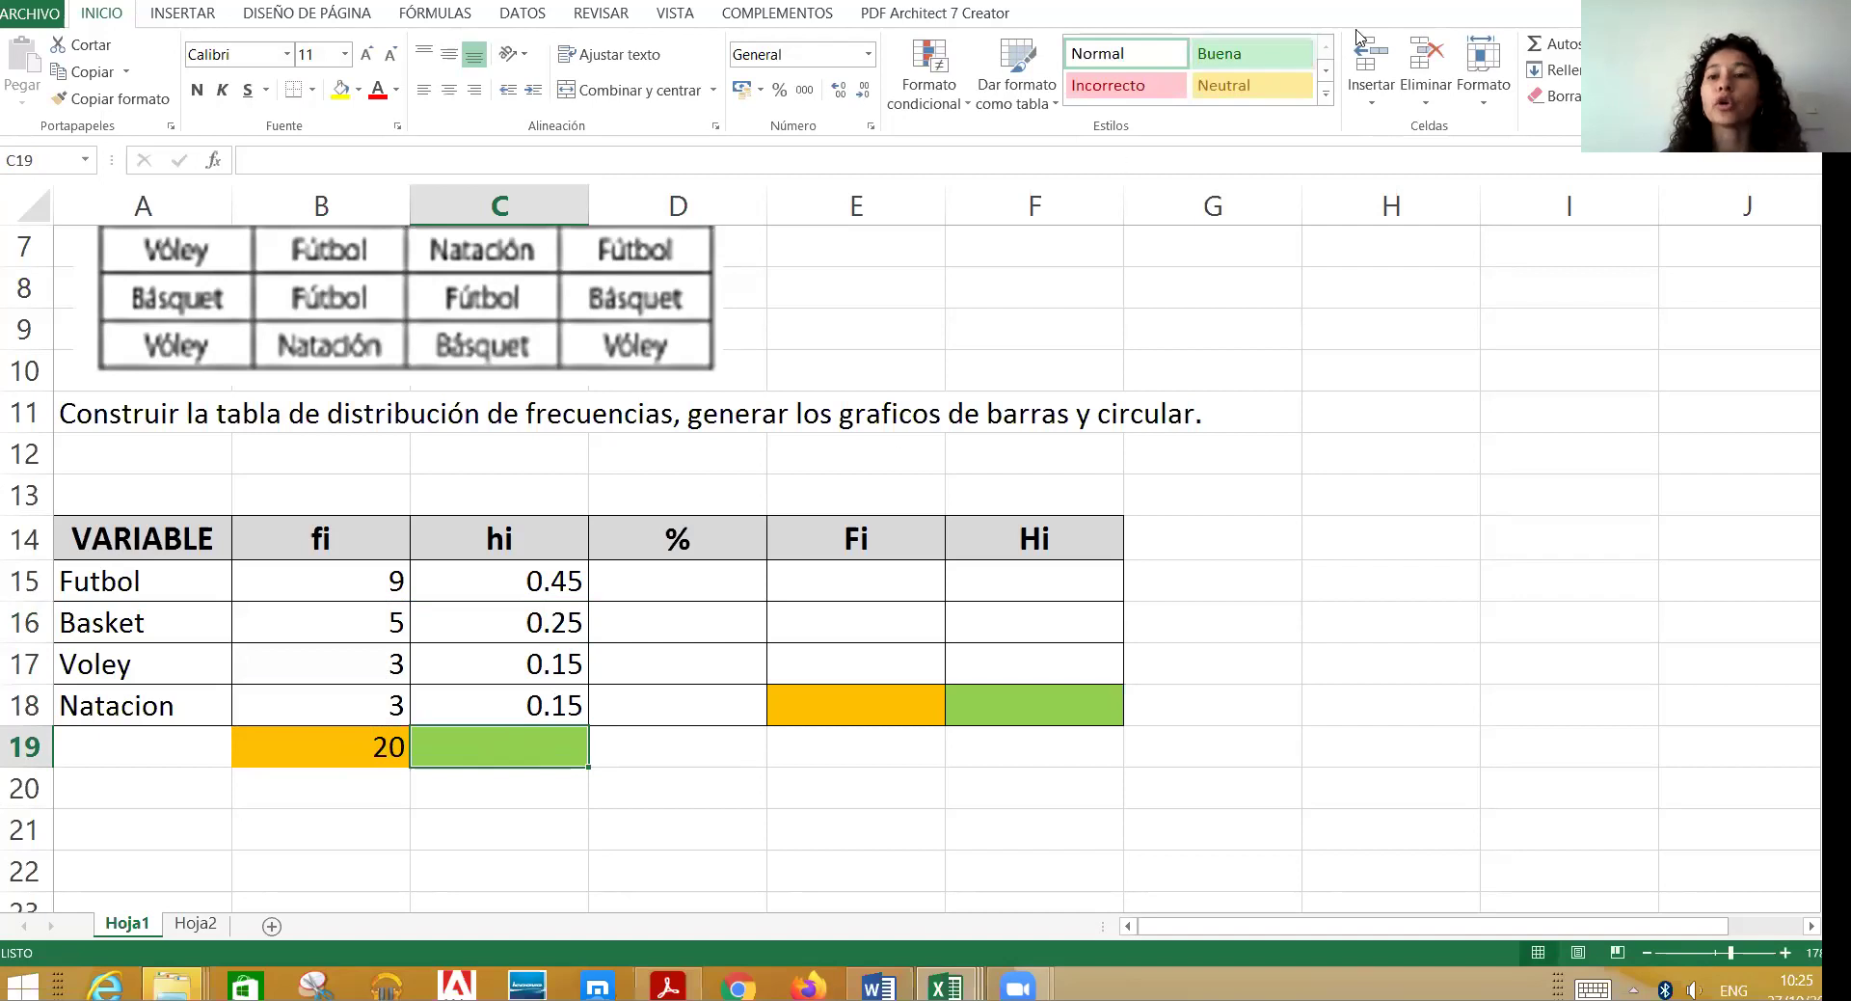
left_click(1559, 45)
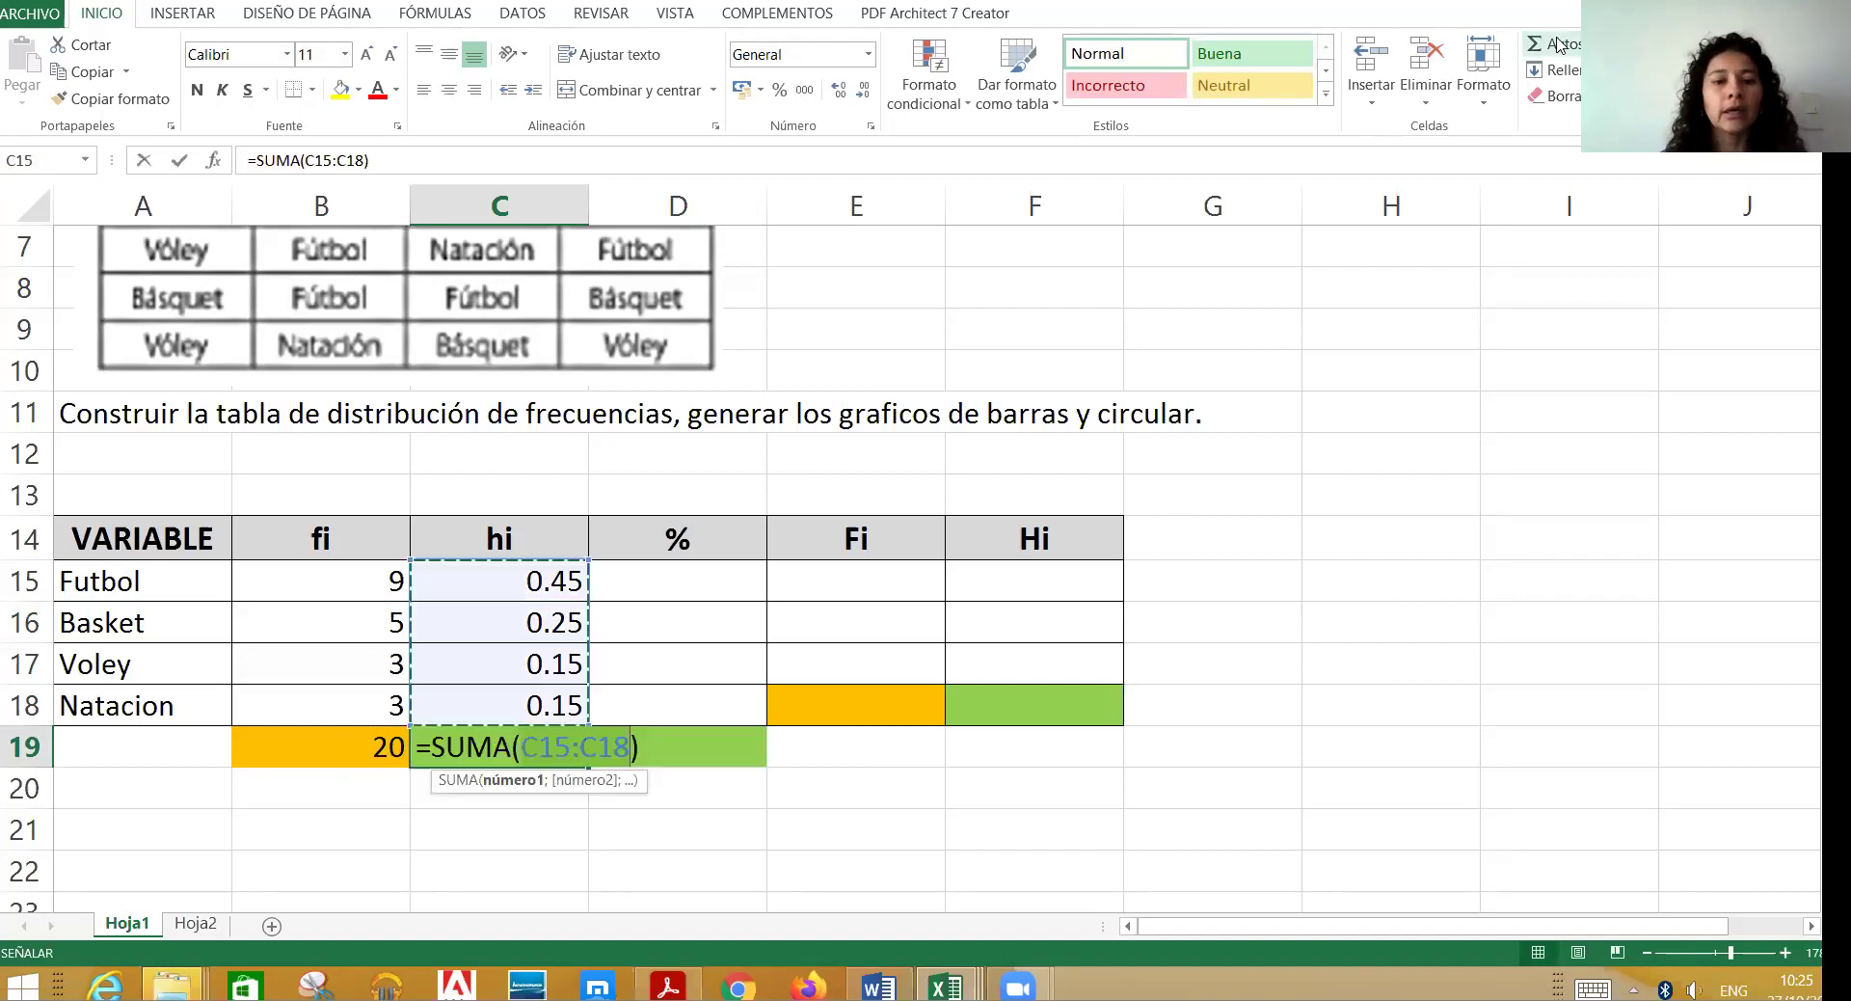
key("Return")
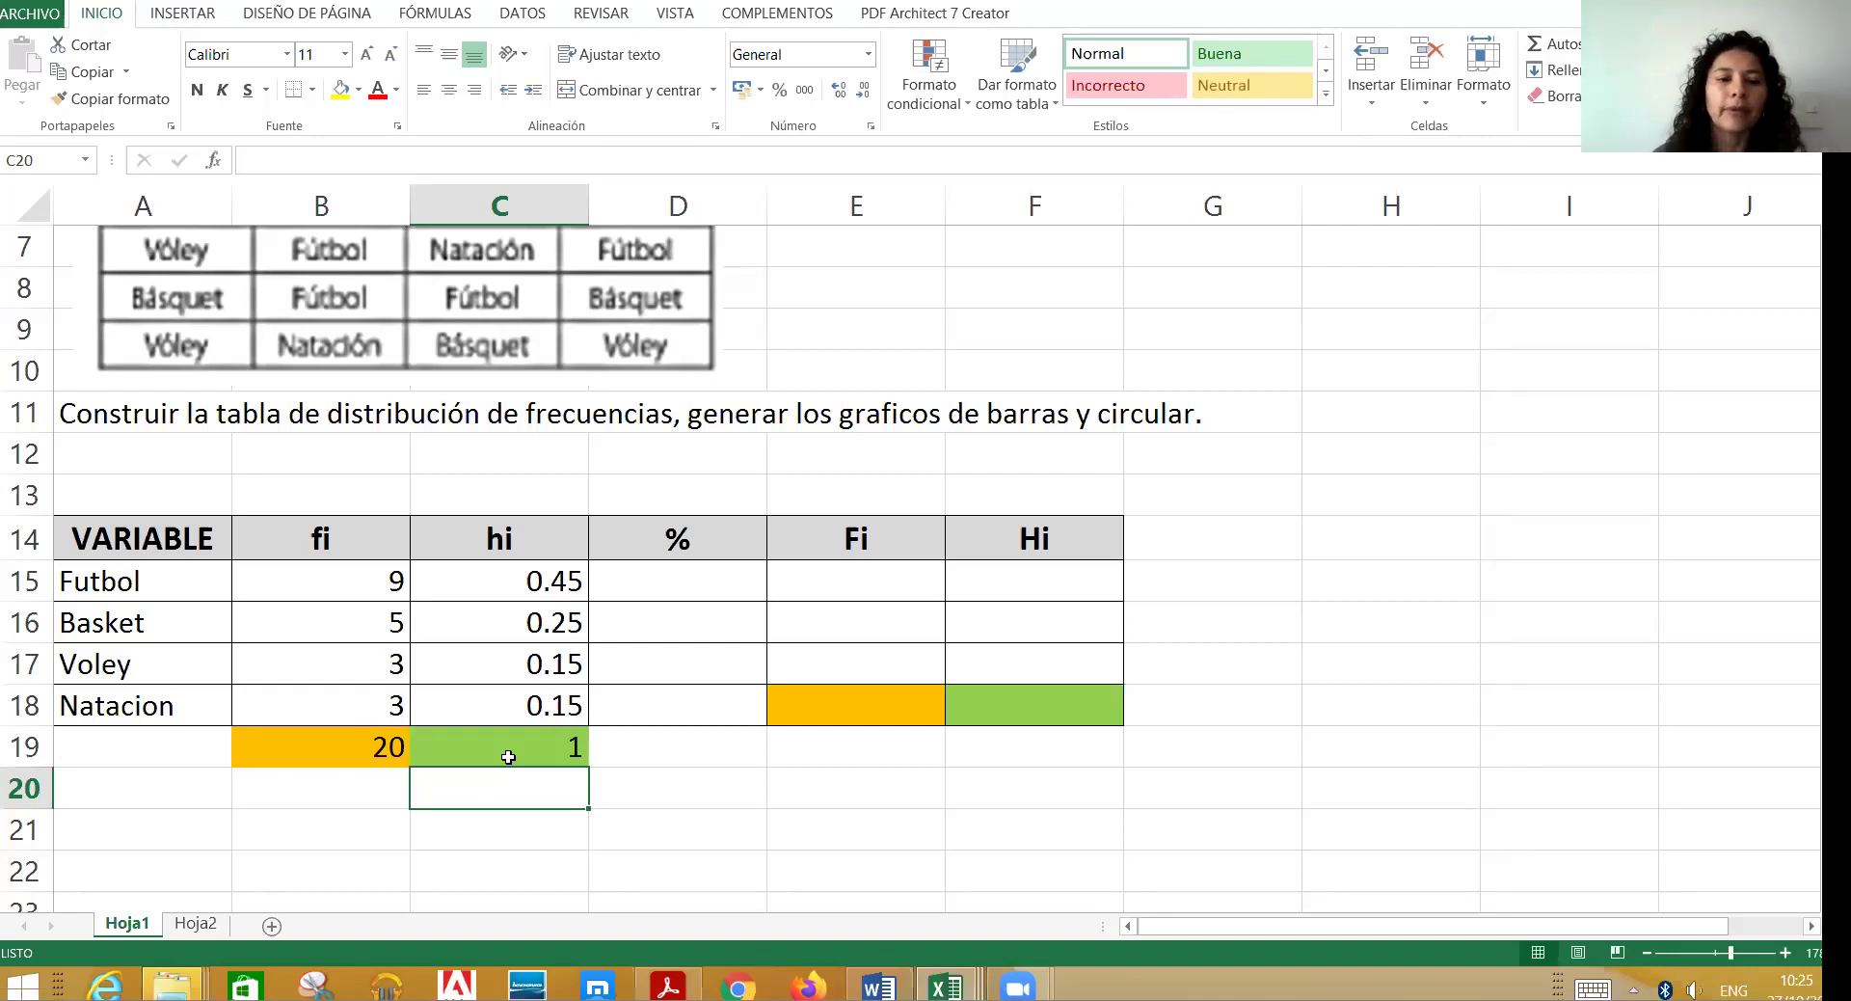
Step: Calculate Futbol's percentage in D15 with =C15*100 and fill the formula down to D18
left_click(672, 584)
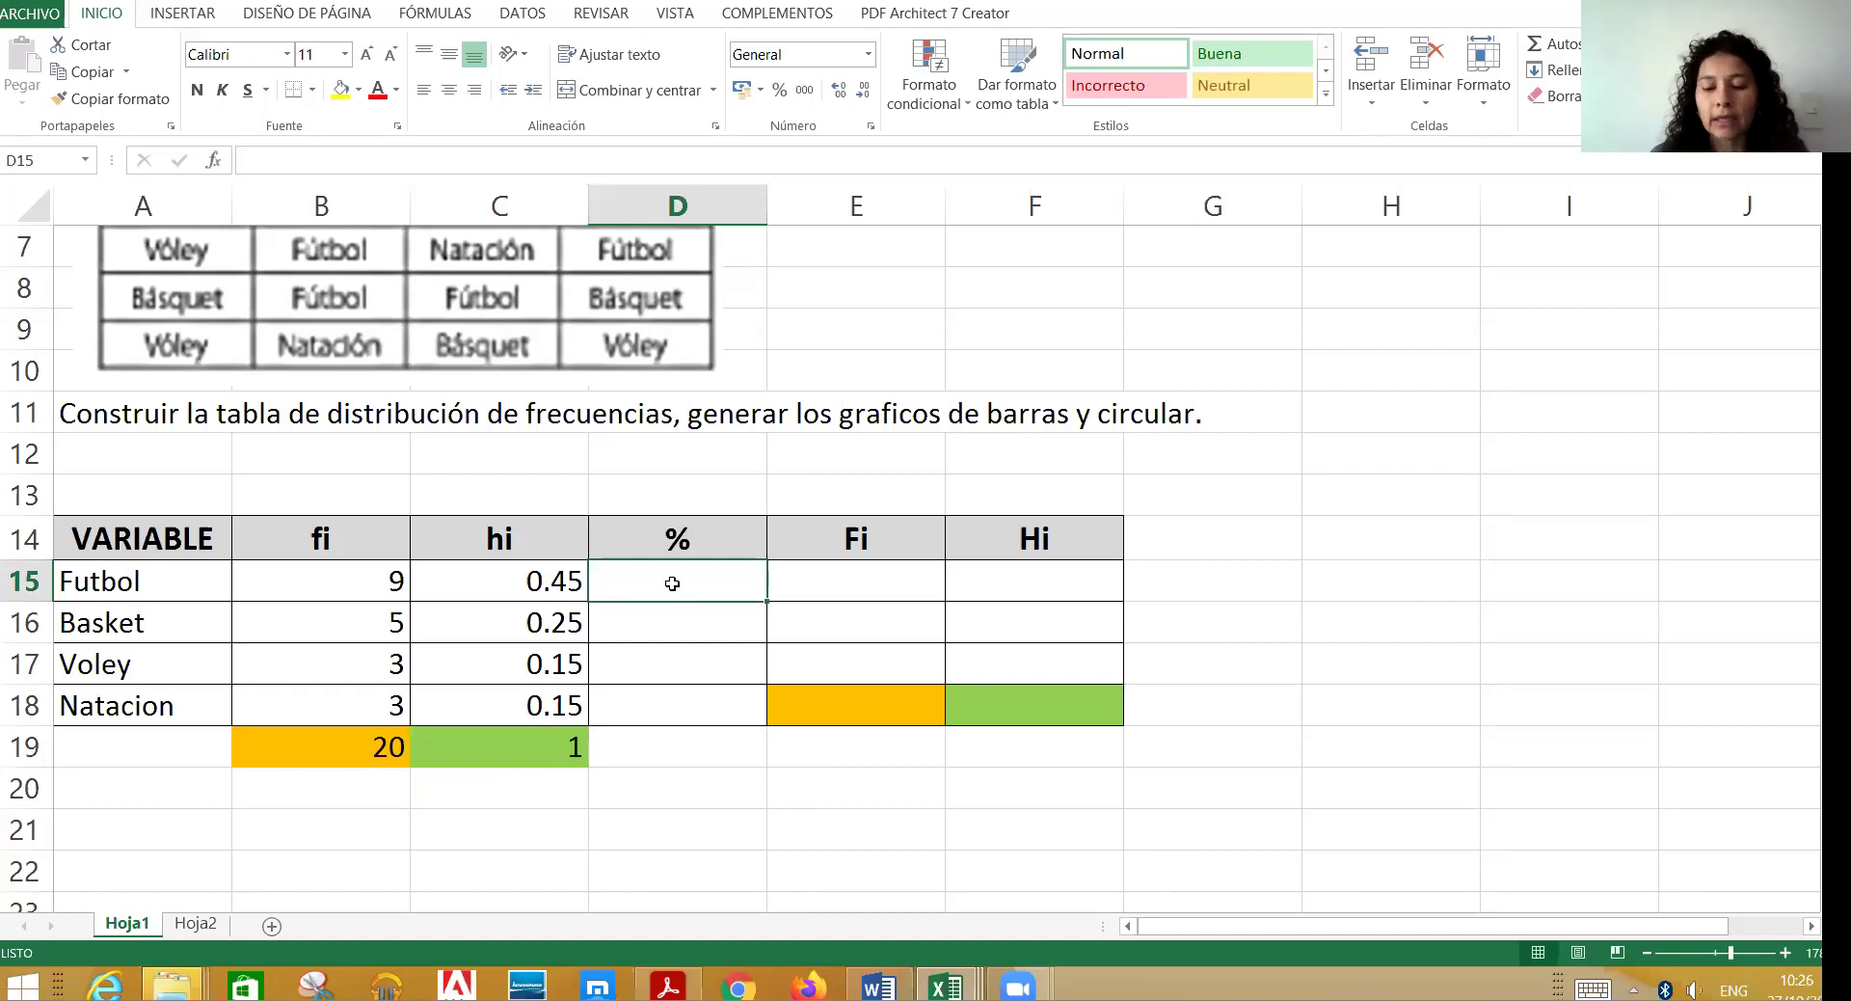
type("=")
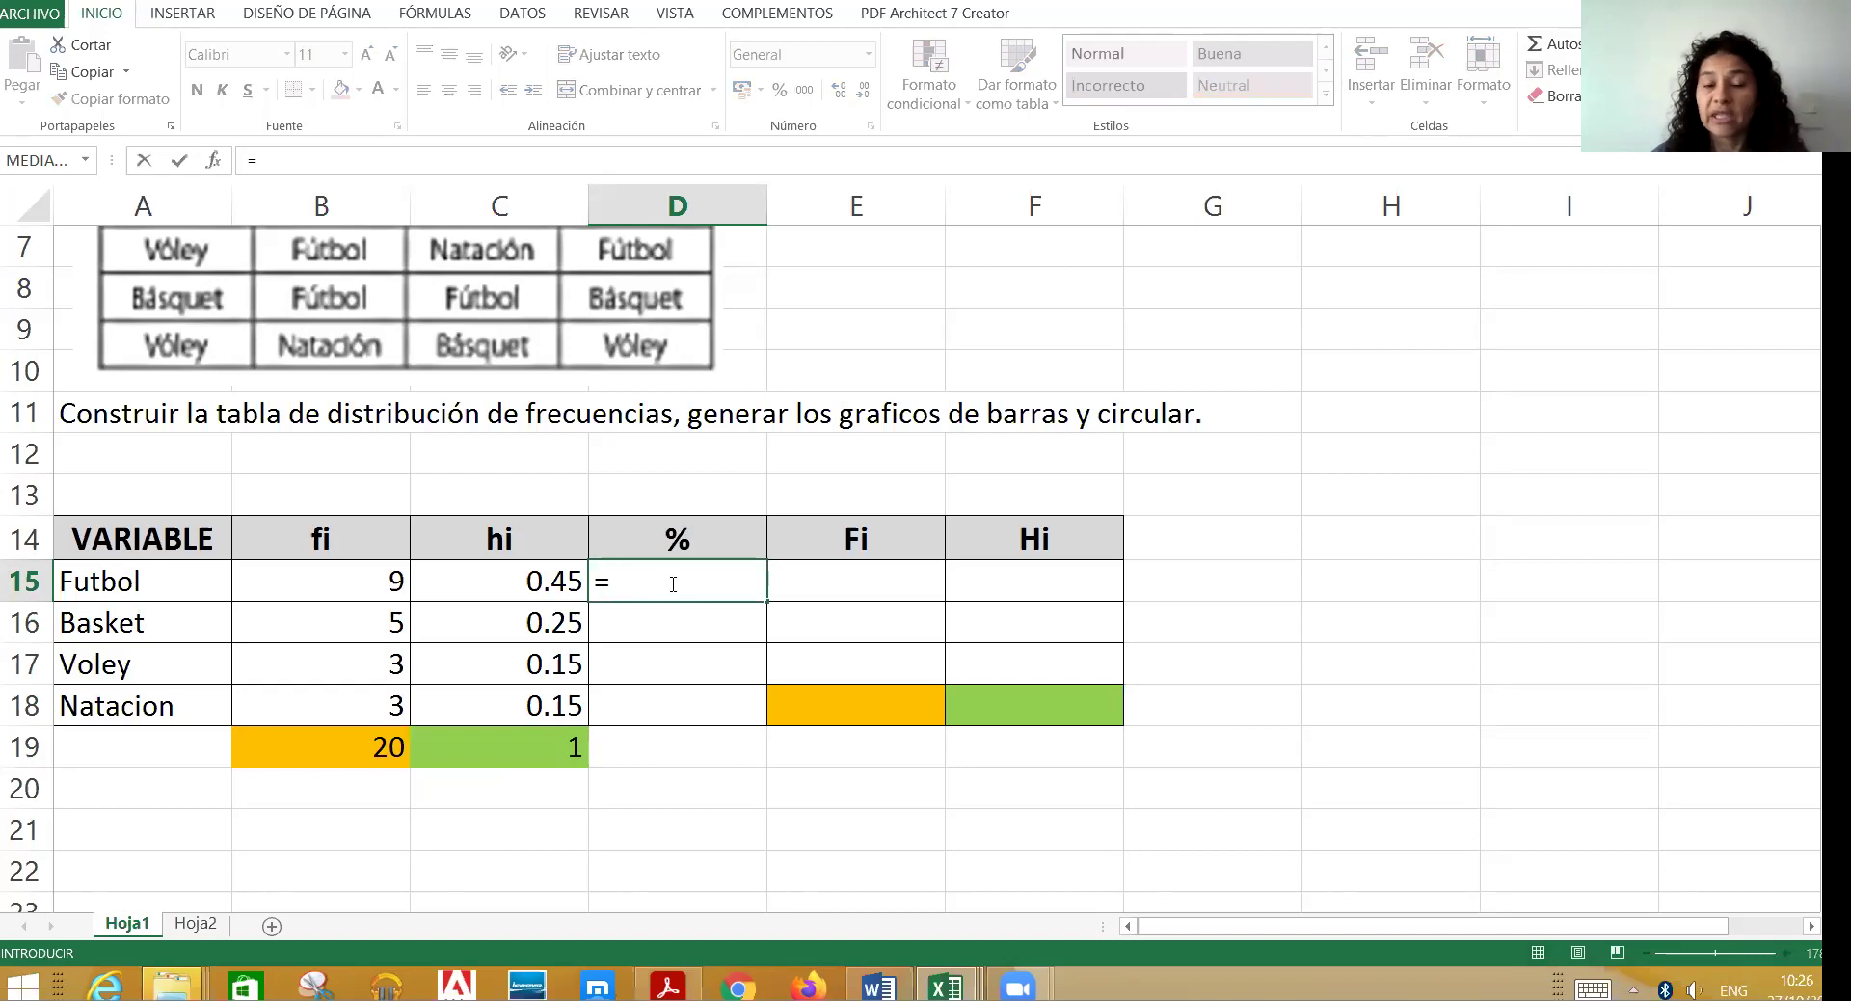
left_click(542, 581)
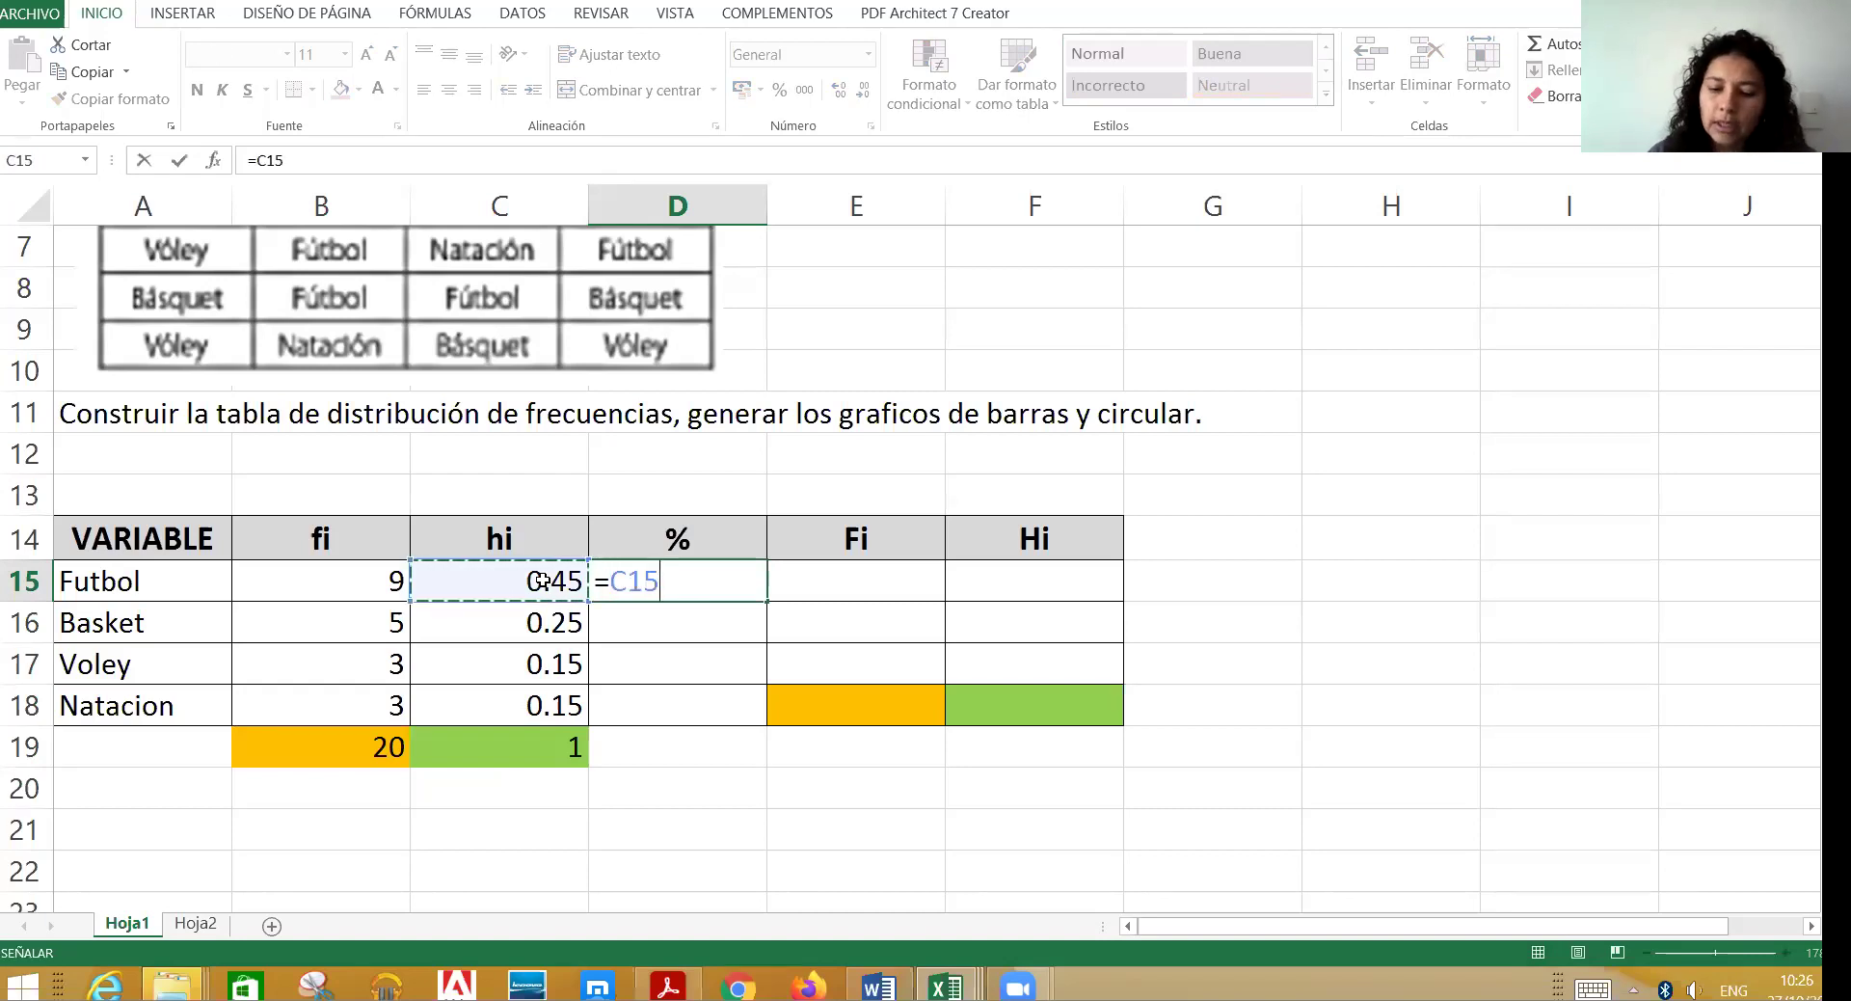
type("*100")
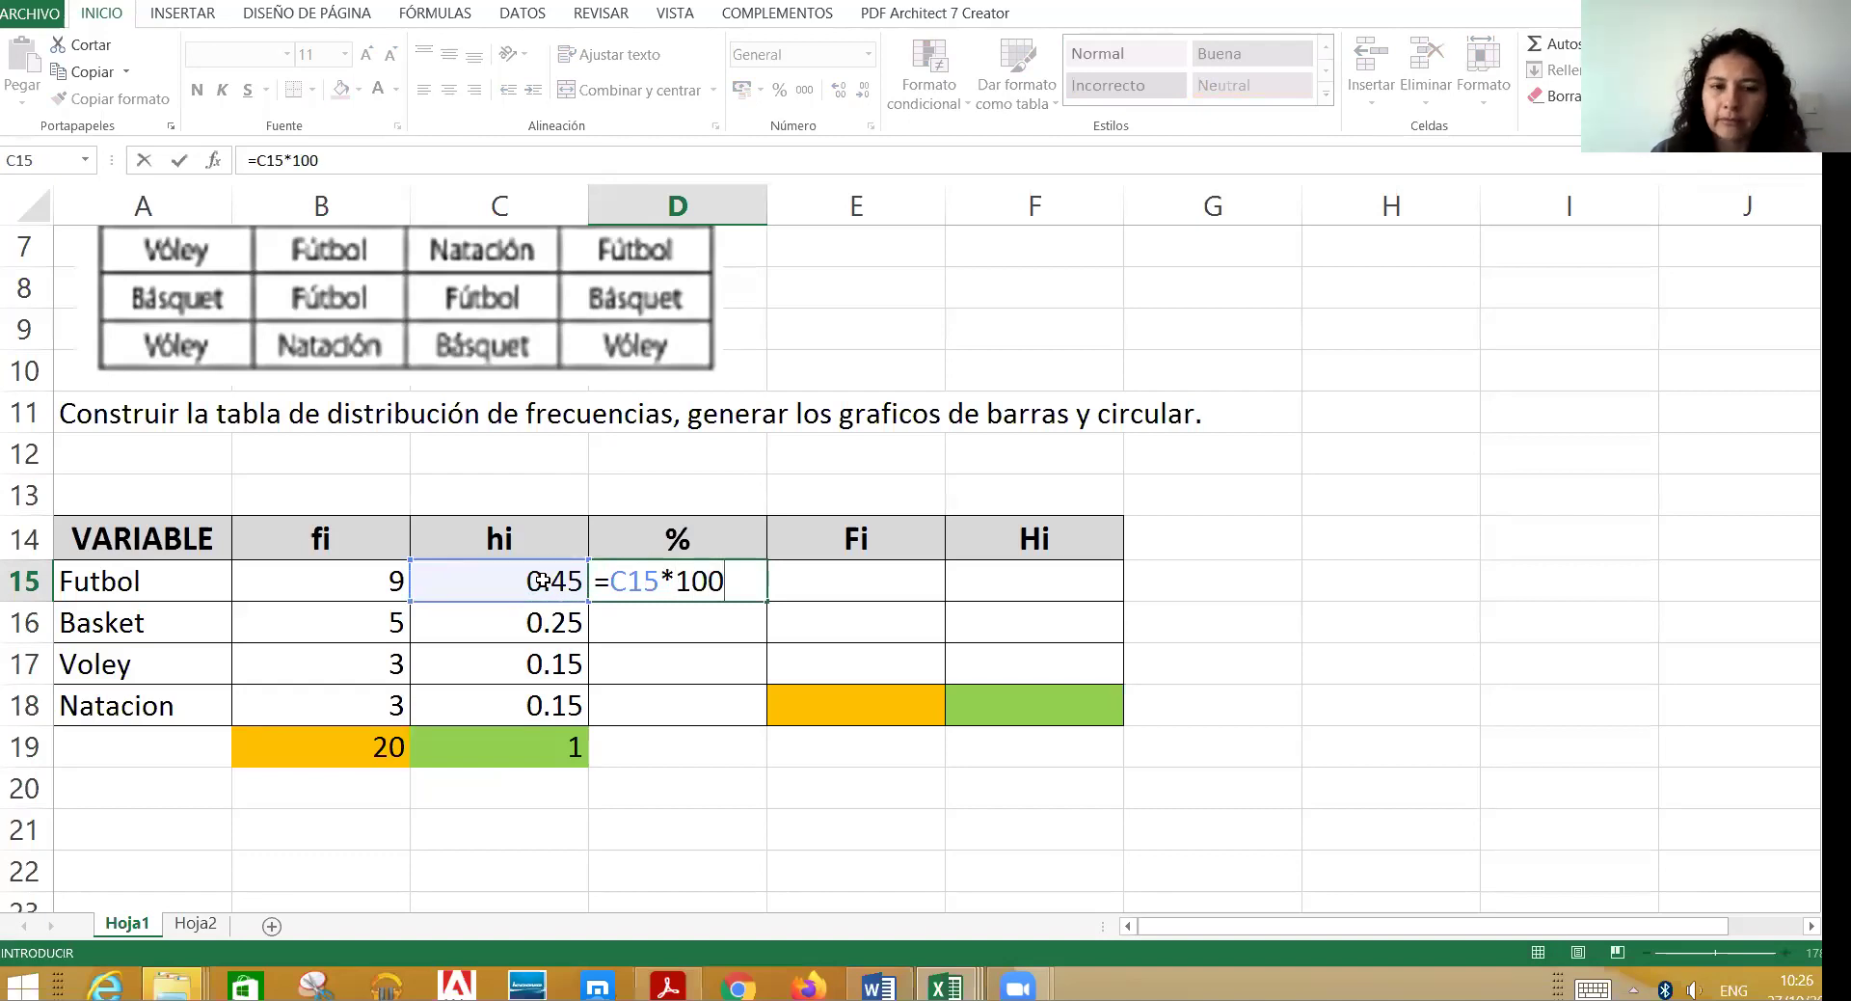
key("Return")
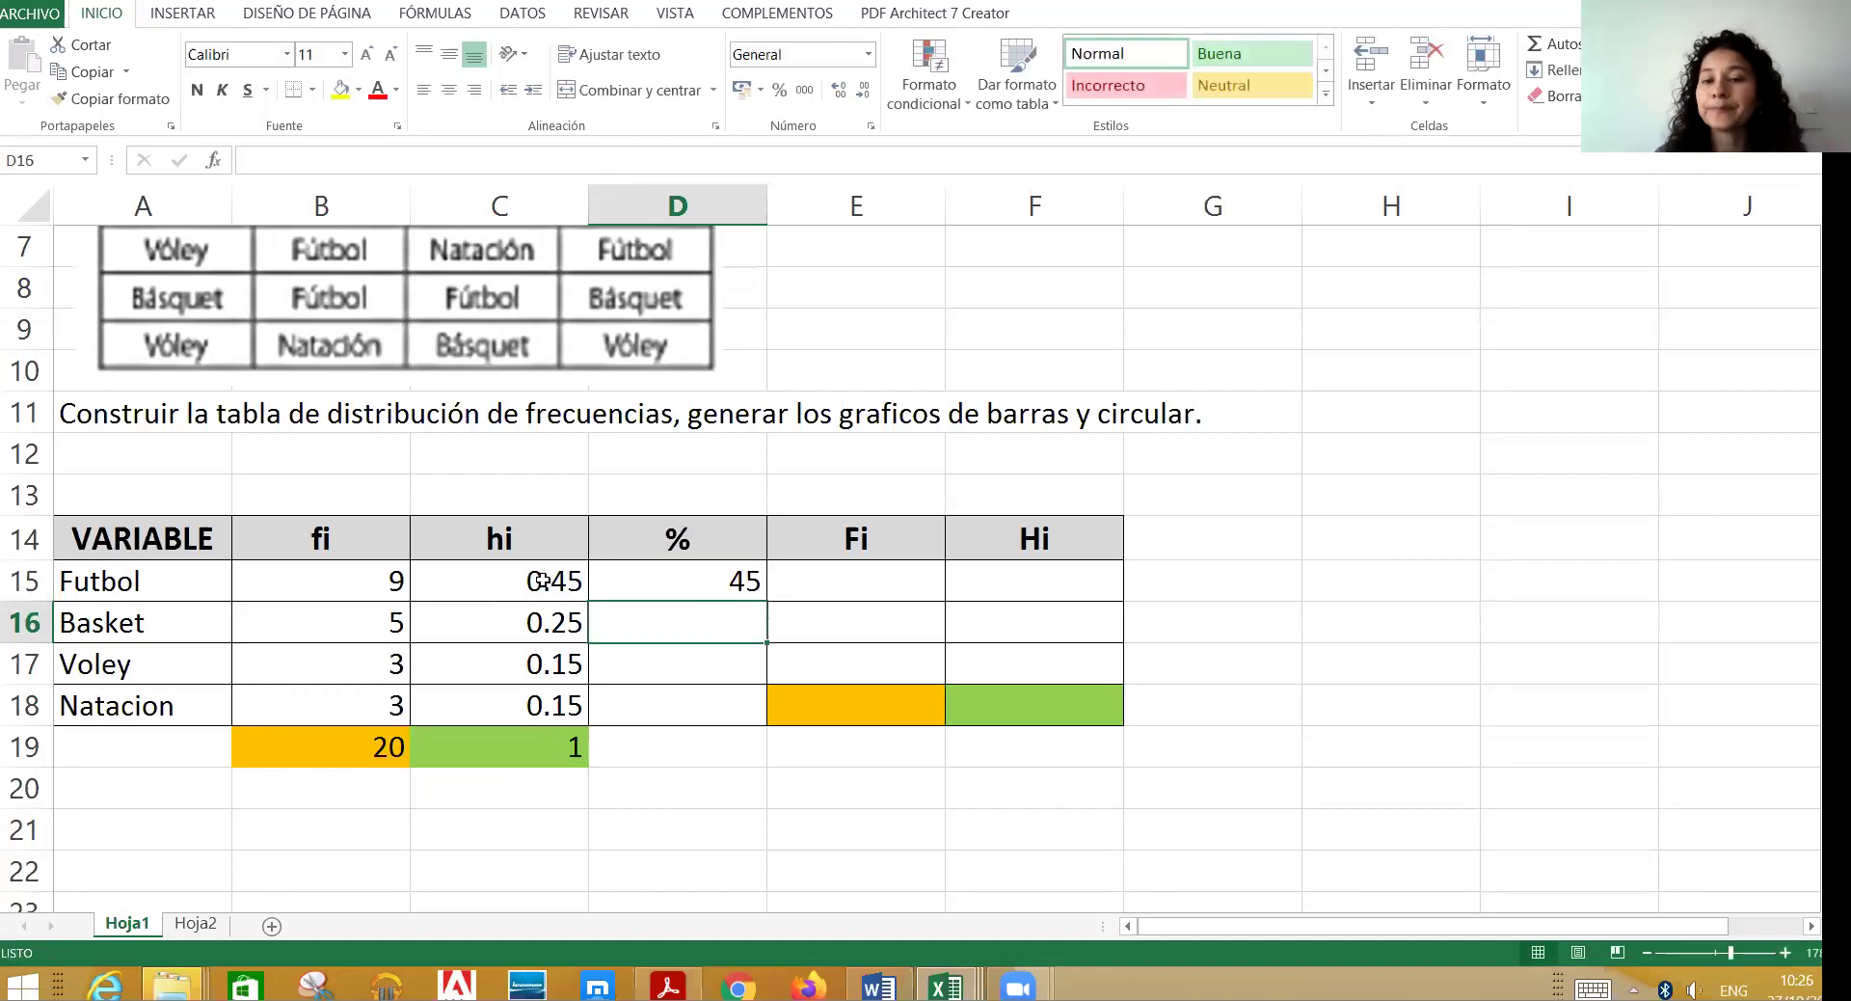
left_click(755, 586)
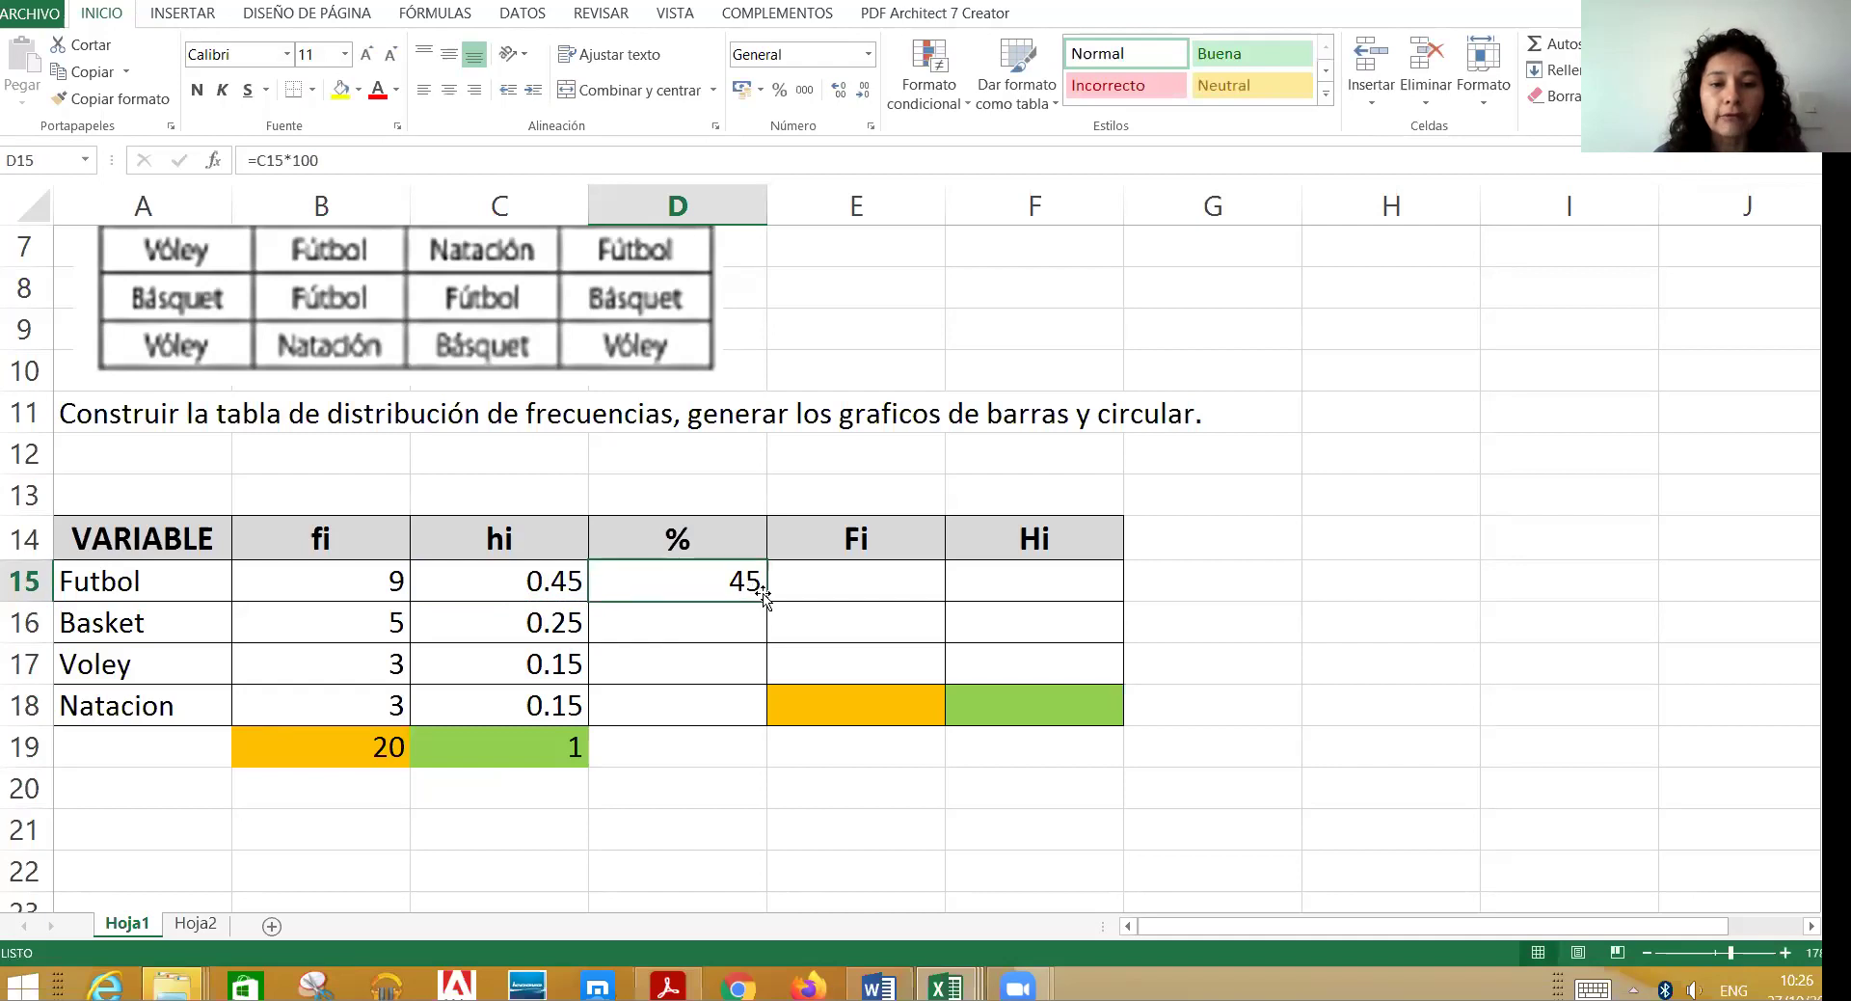
left_click_drag(765, 600, 759, 710)
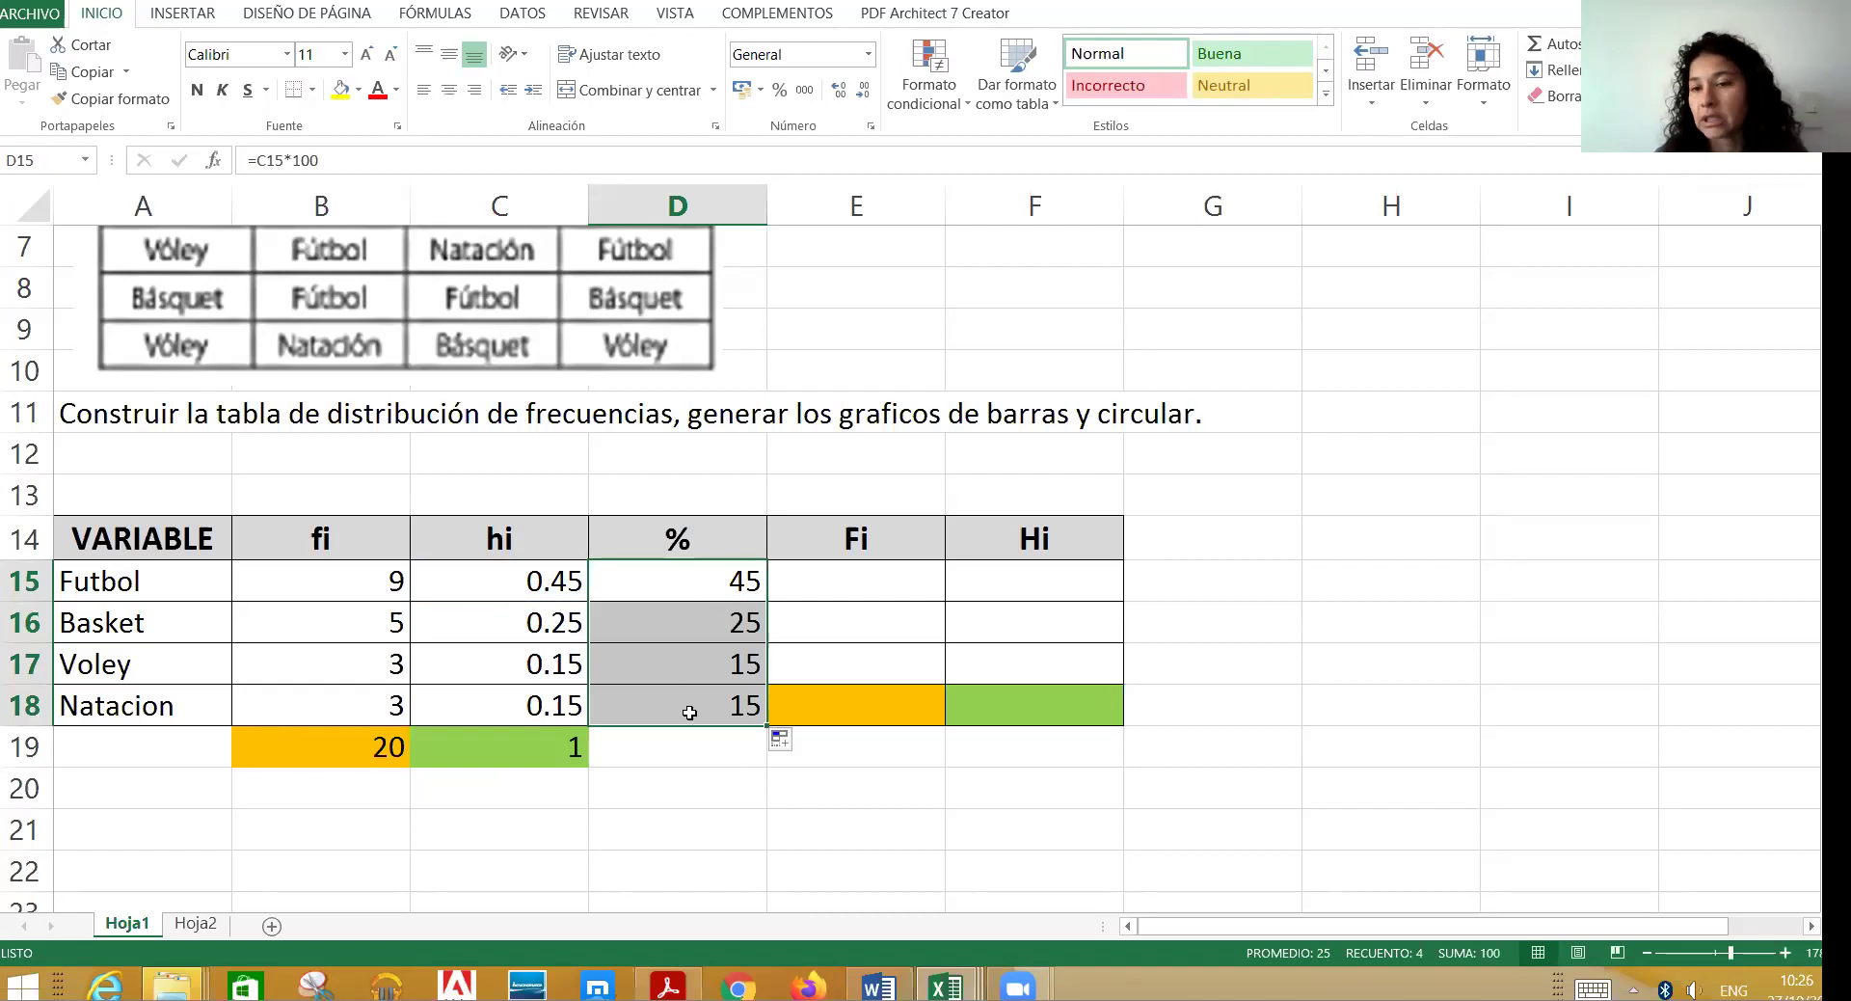
Step: Total the % column in D19 with a SUMA of D15:D18
left_click(707, 755)
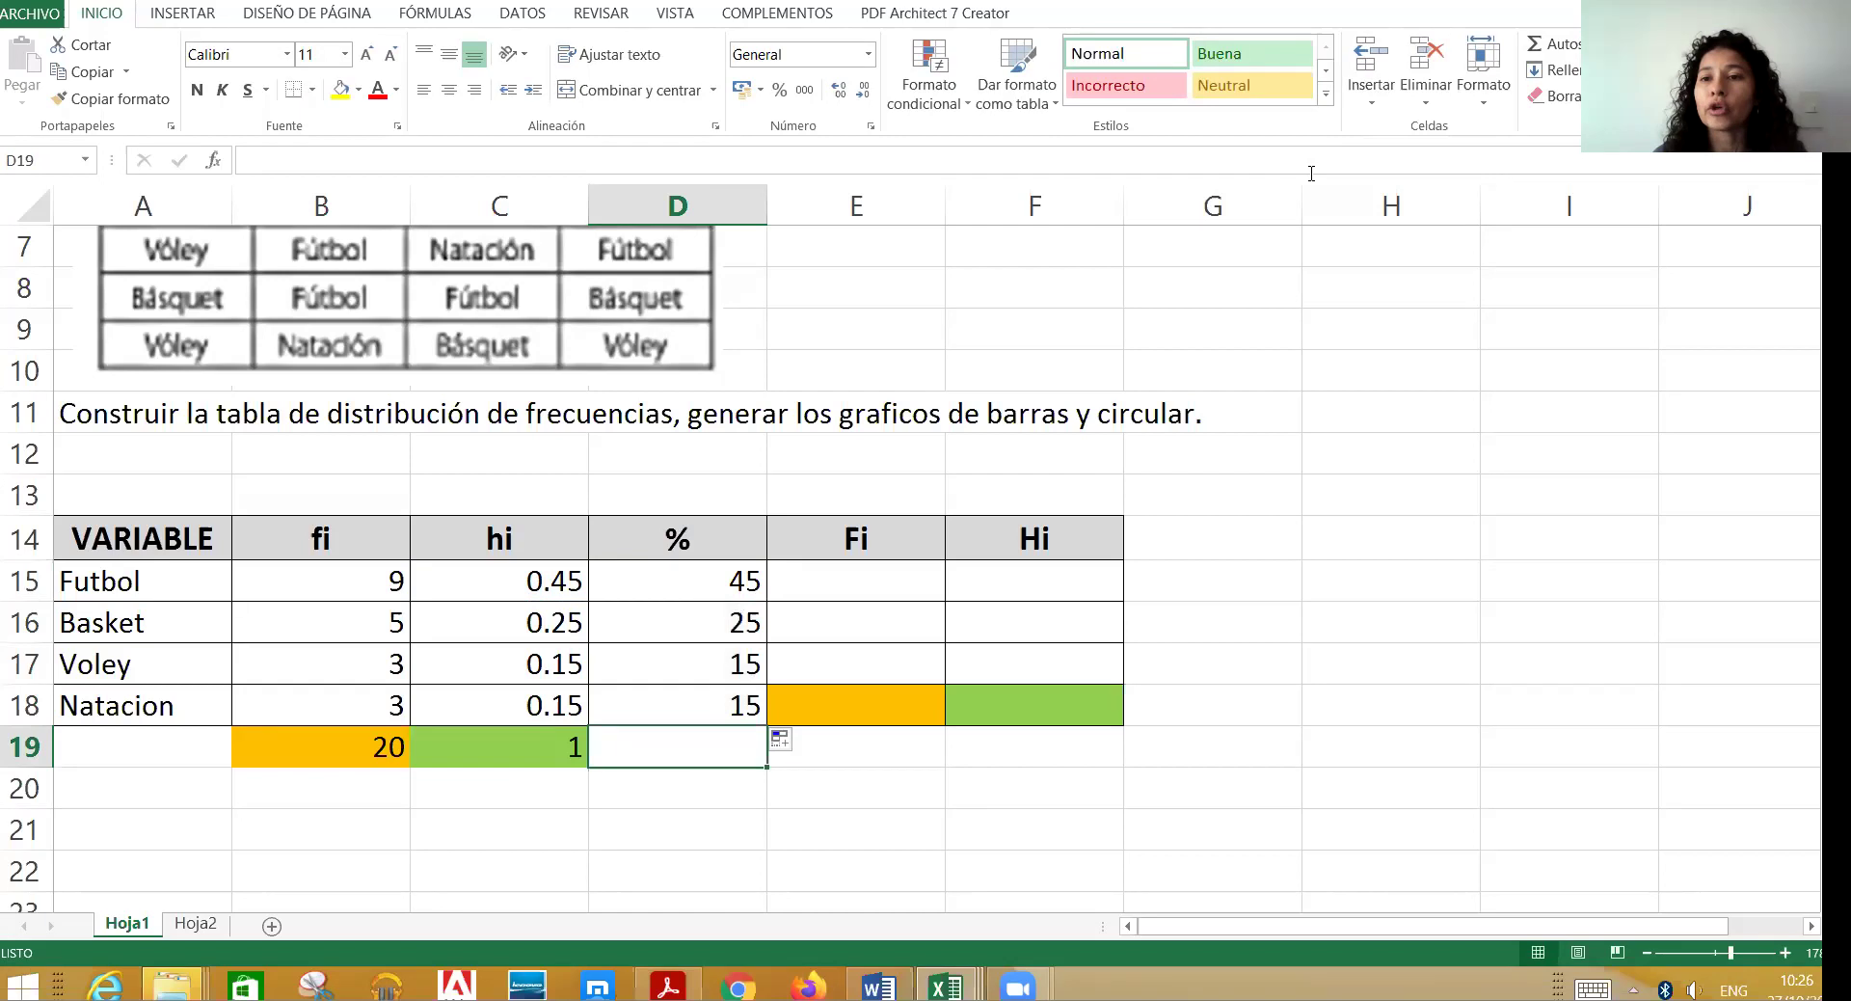
left_click(1562, 45)
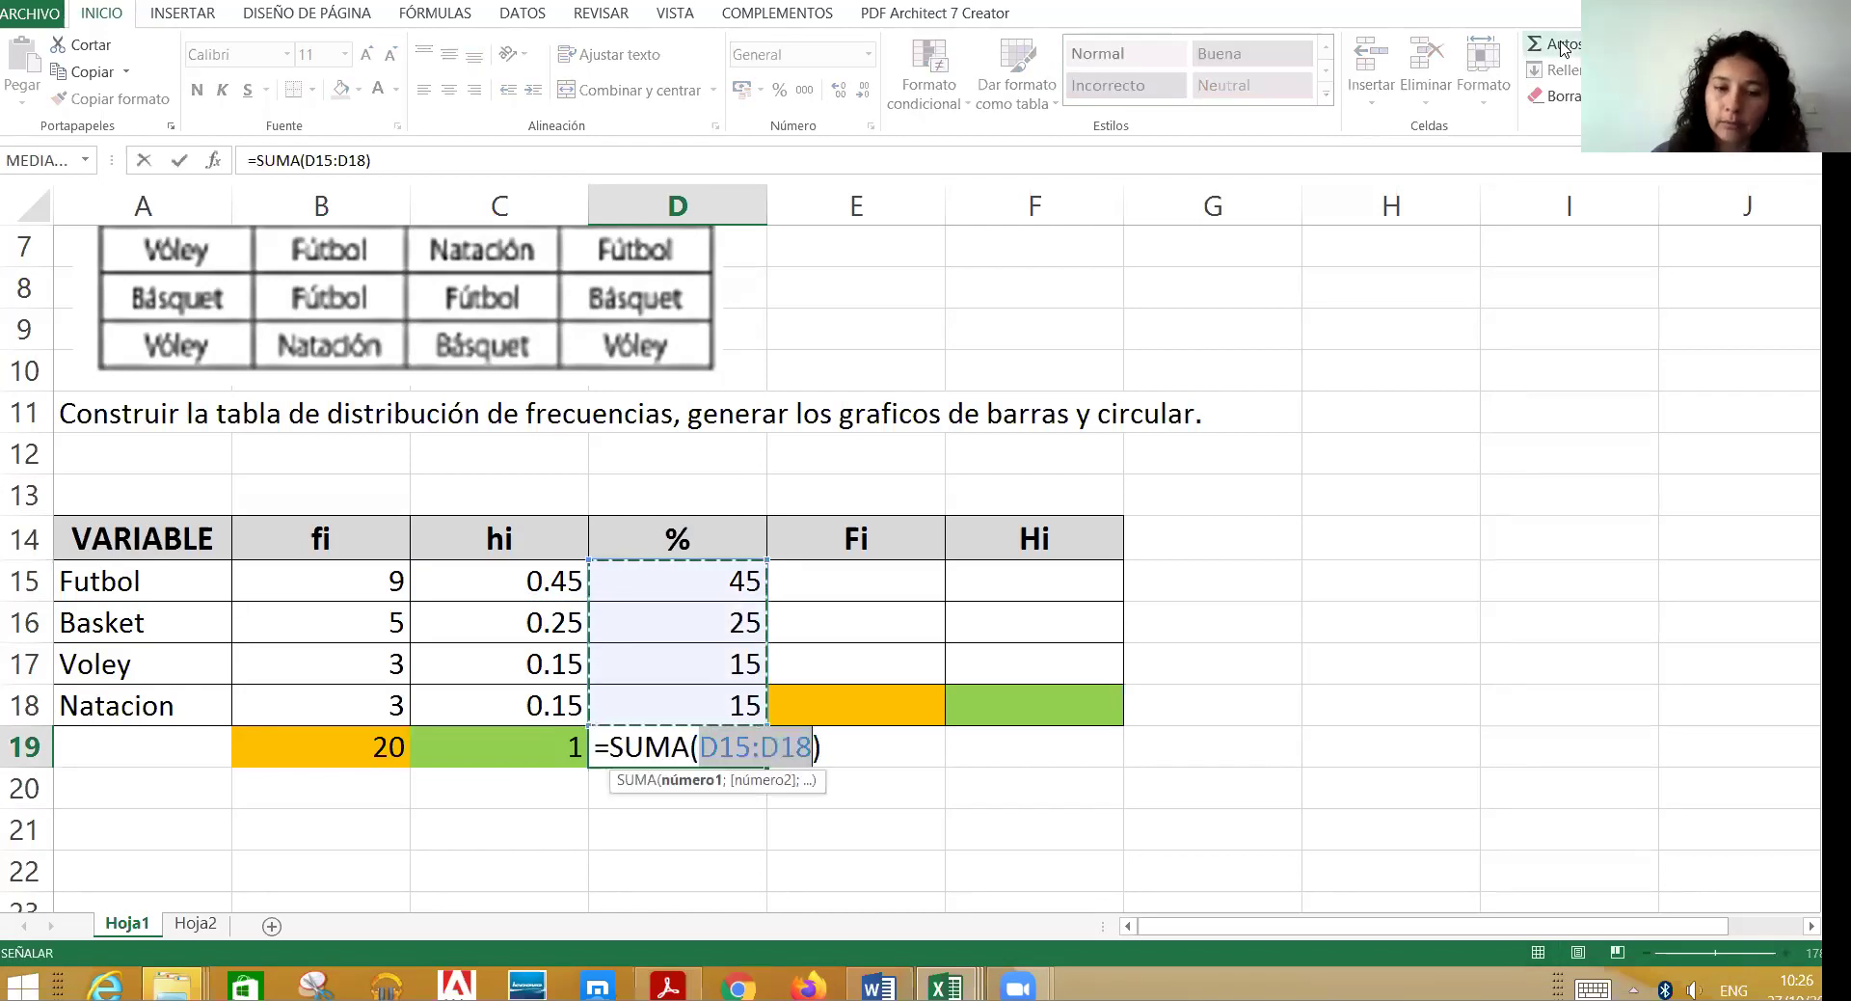
key("Return")
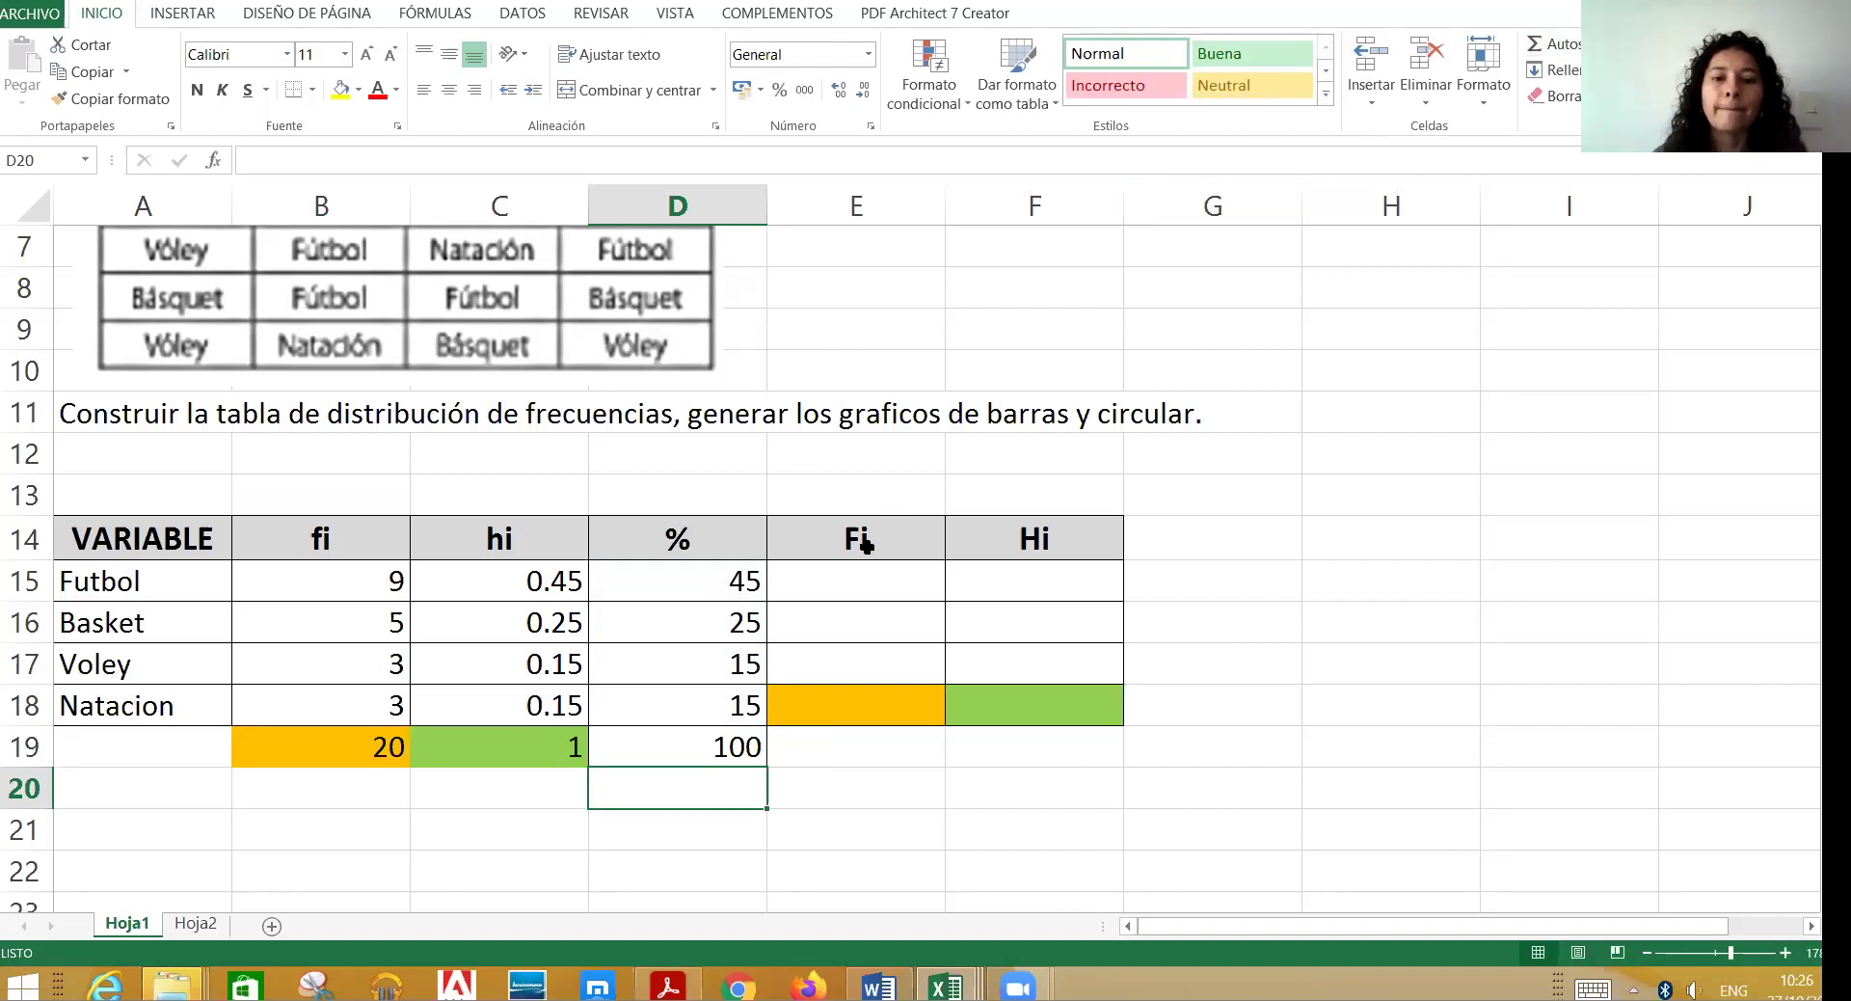
Step: Enter Futbol's cumulative frequency in E15 of the Fi column with the formula =B15
left_click(847, 593)
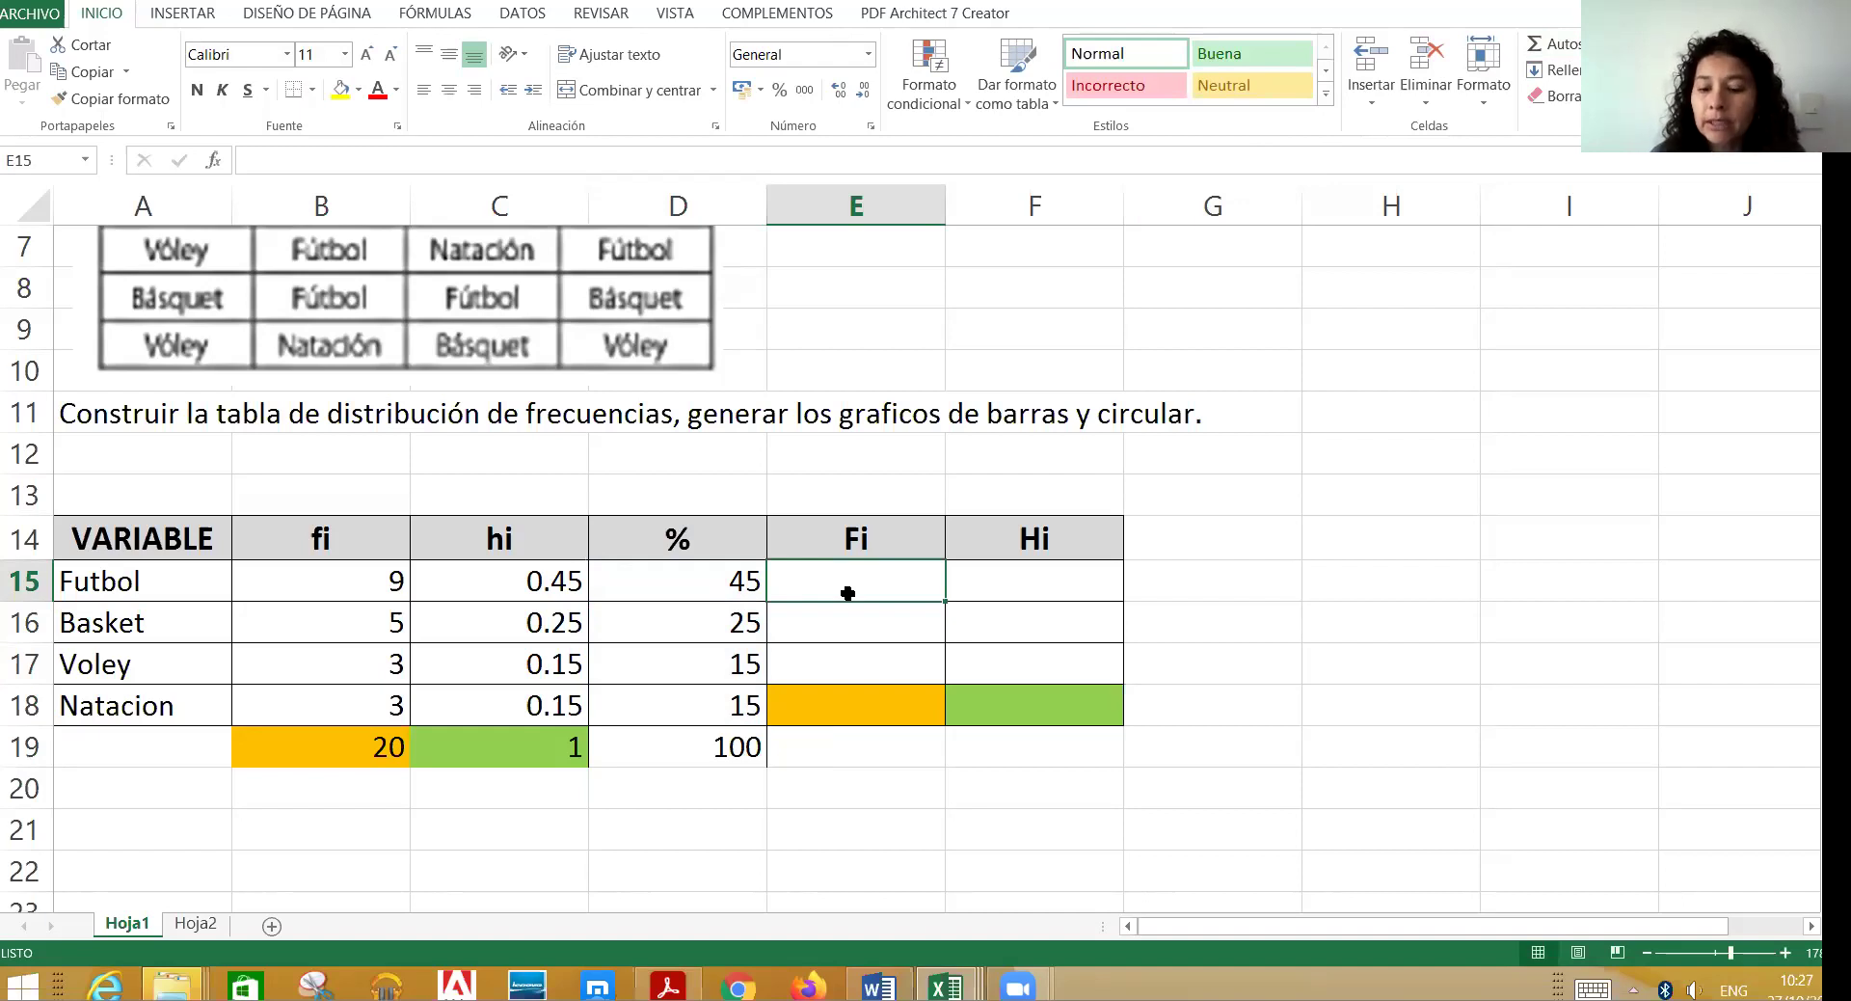
type("=")
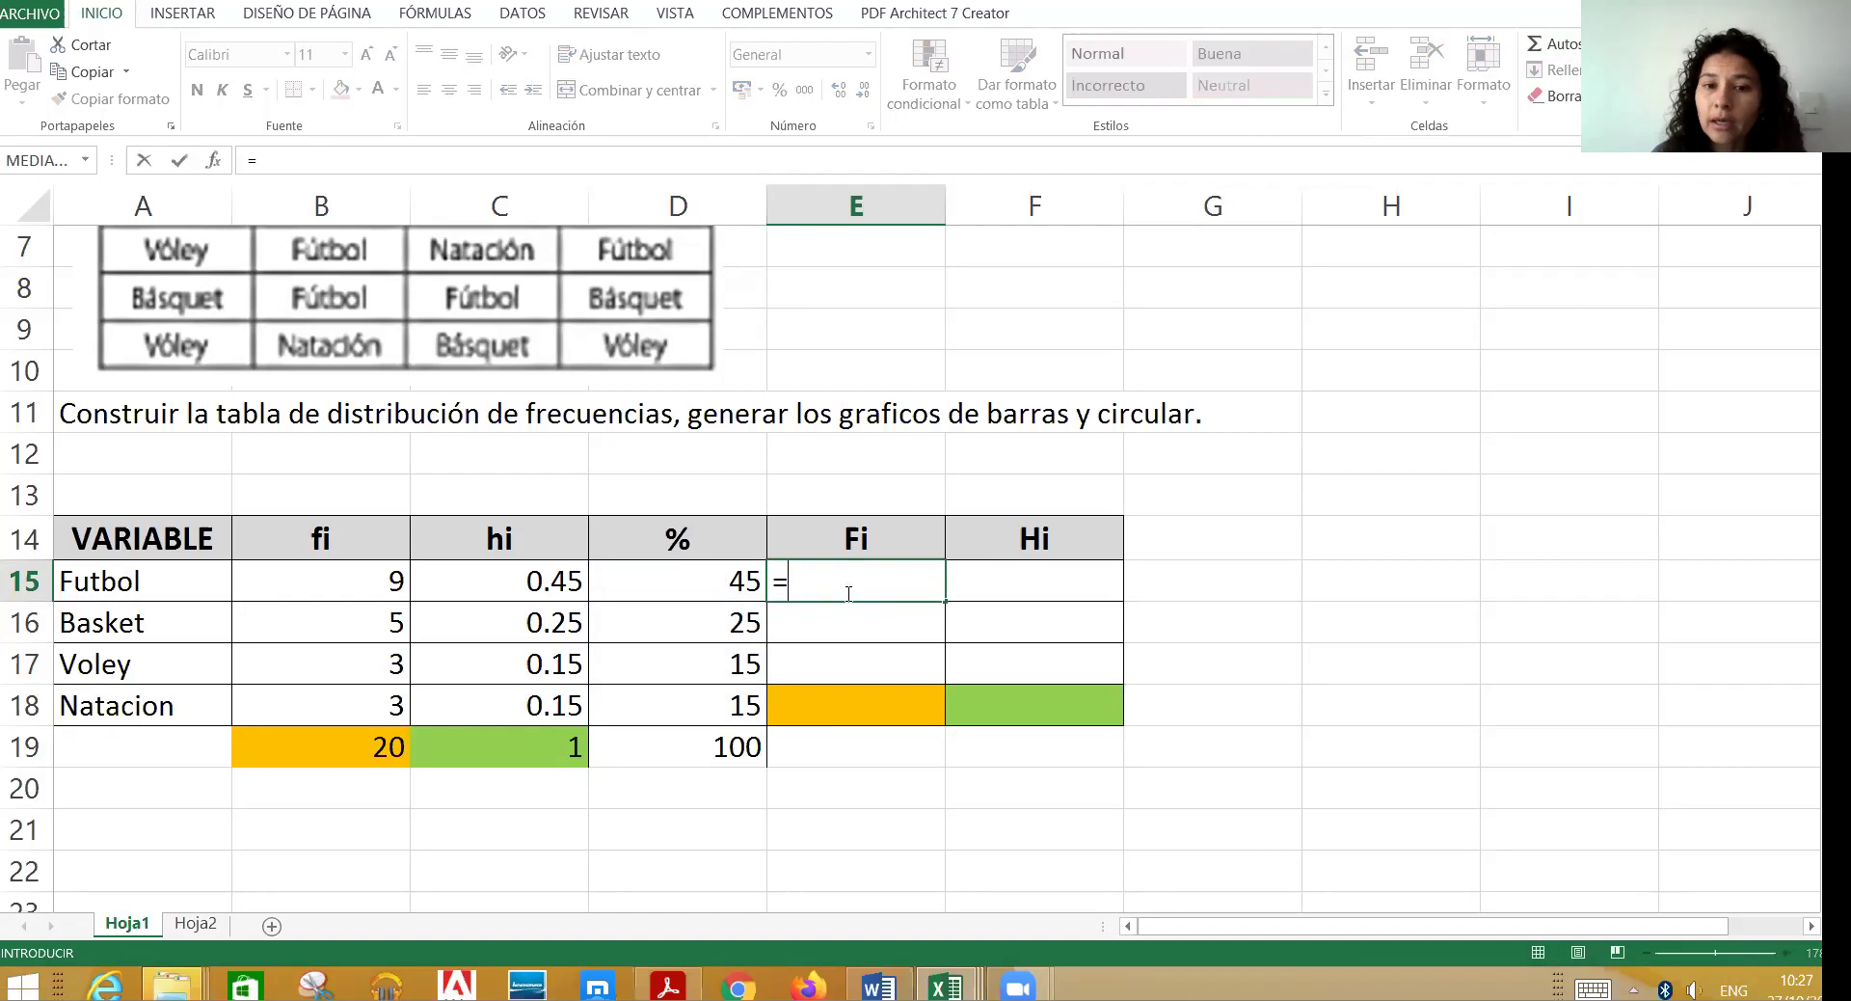
left_click(368, 576)
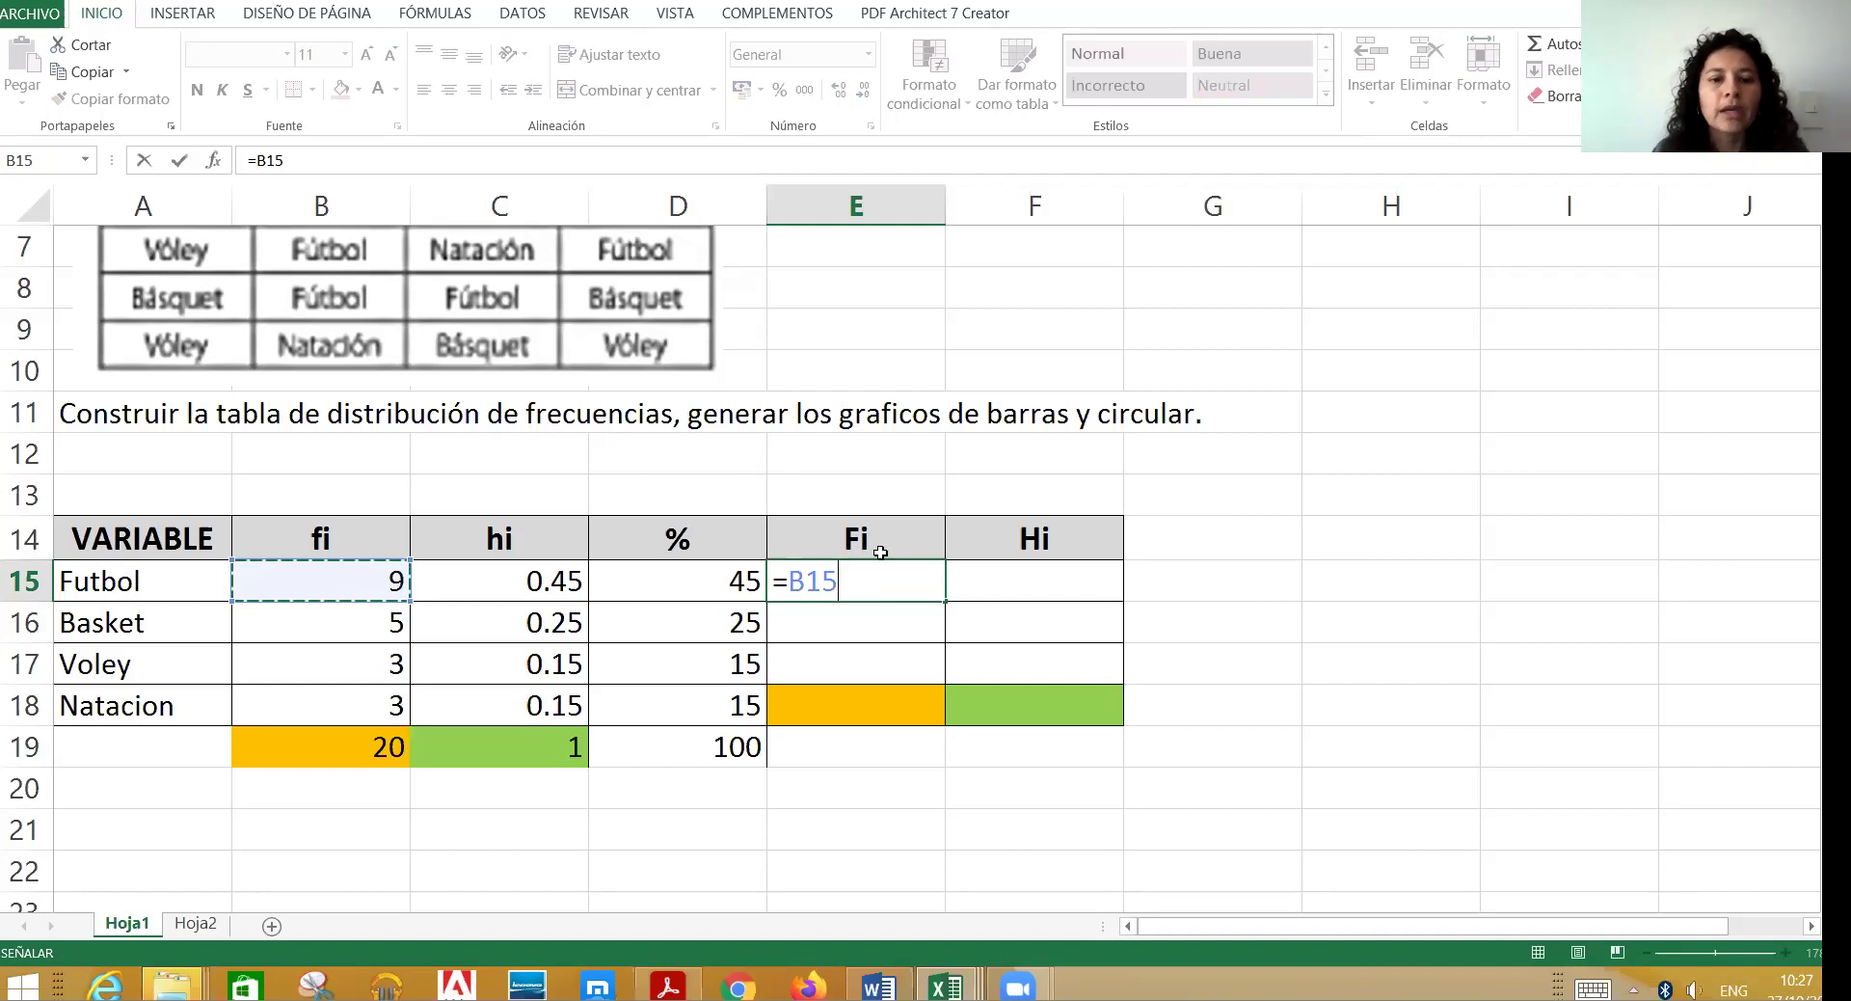
key("Return")
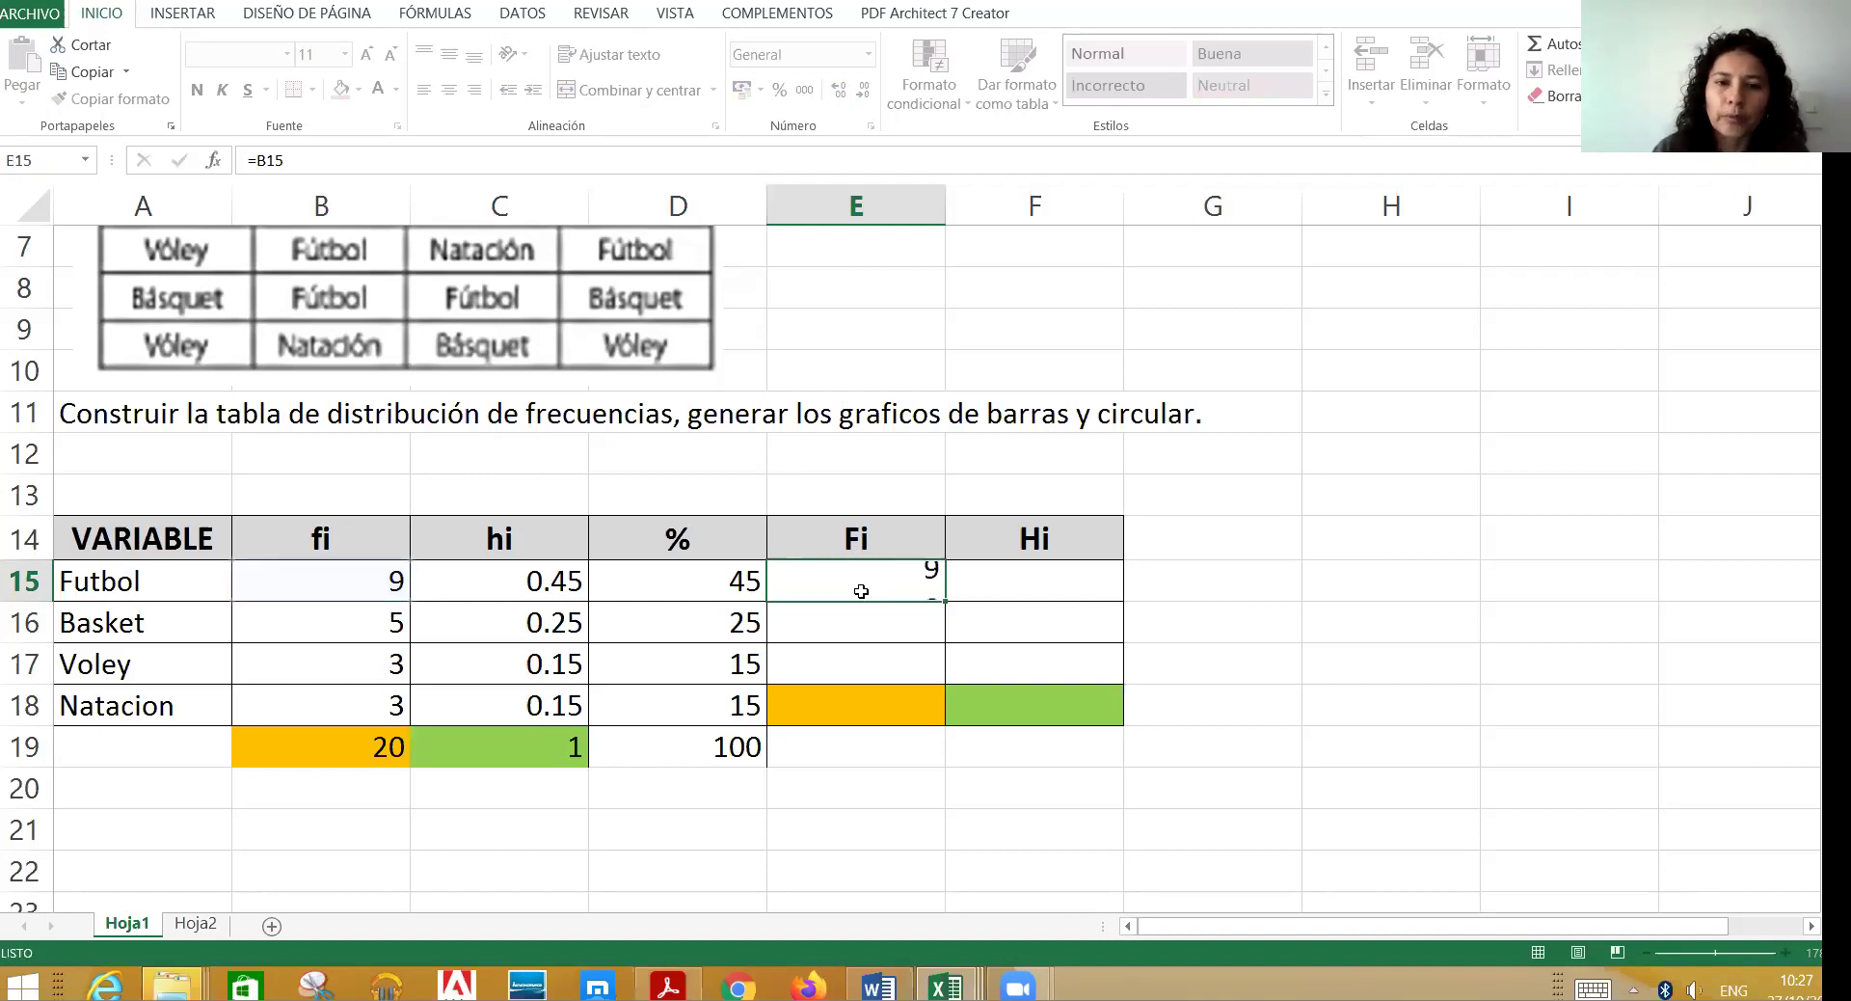
left_click(861, 591)
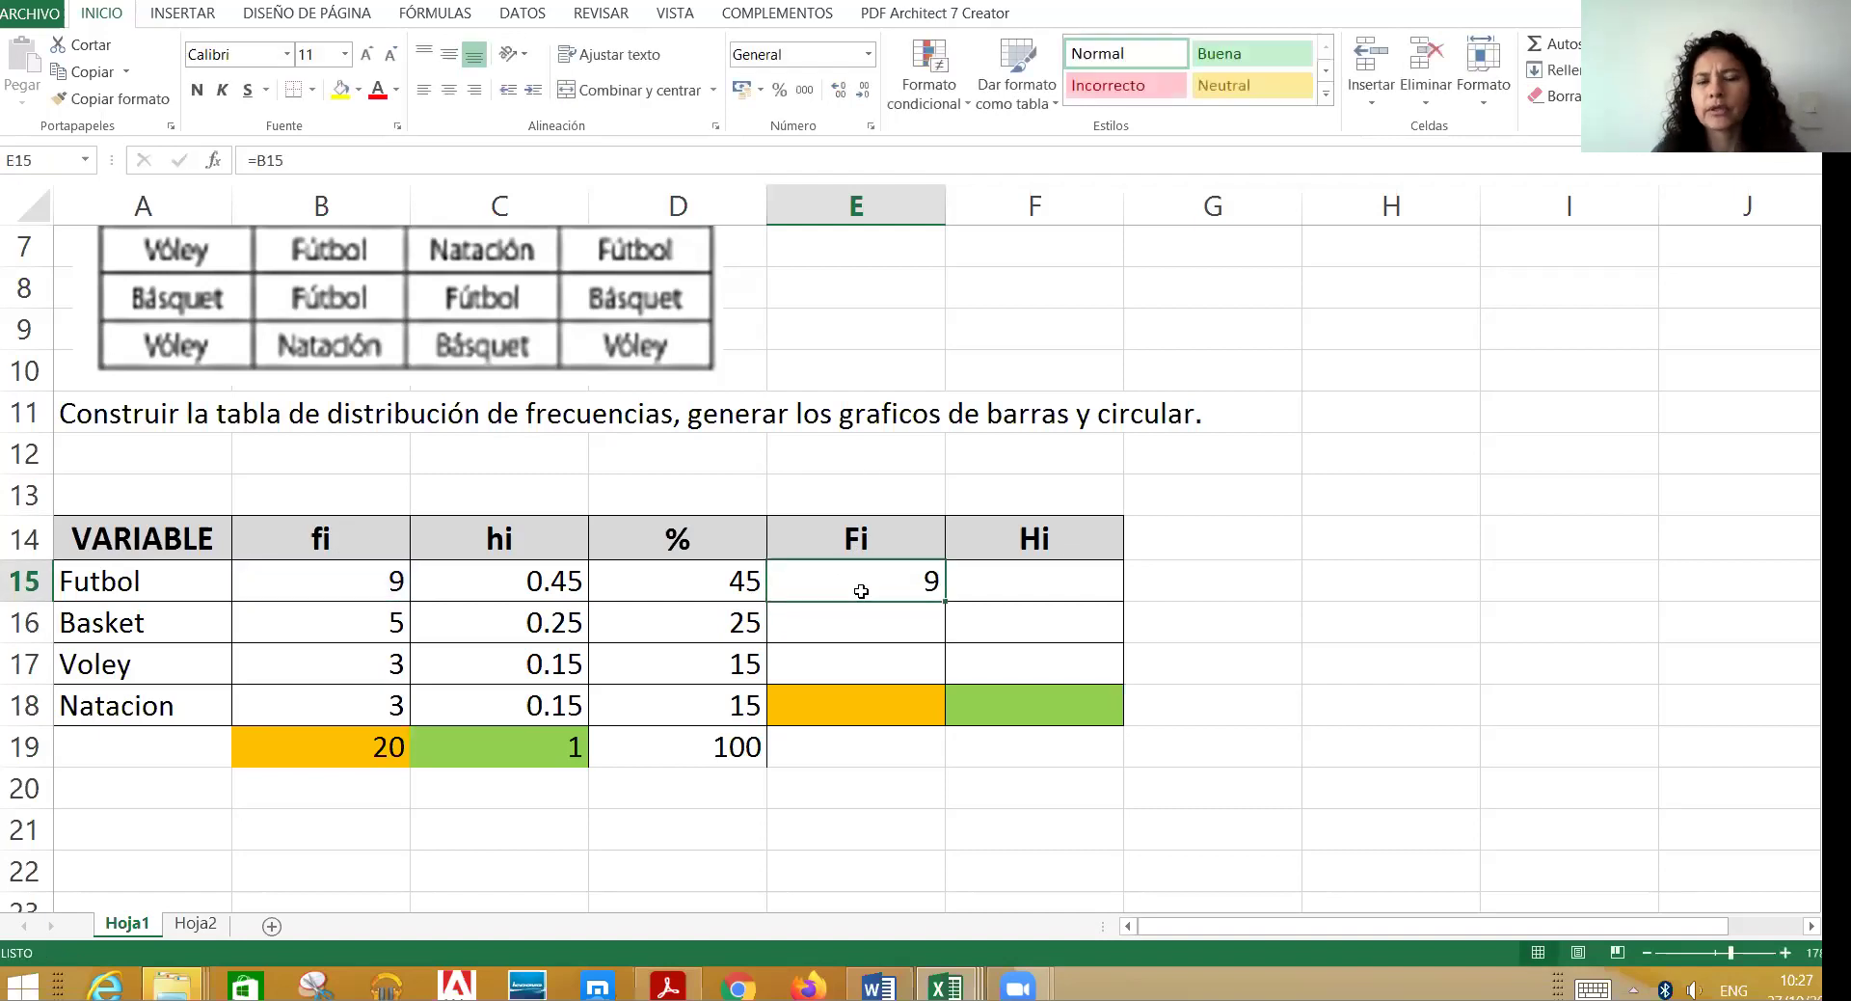
key("BackSpace")
type("=")
left_click(333, 569)
key("Return")
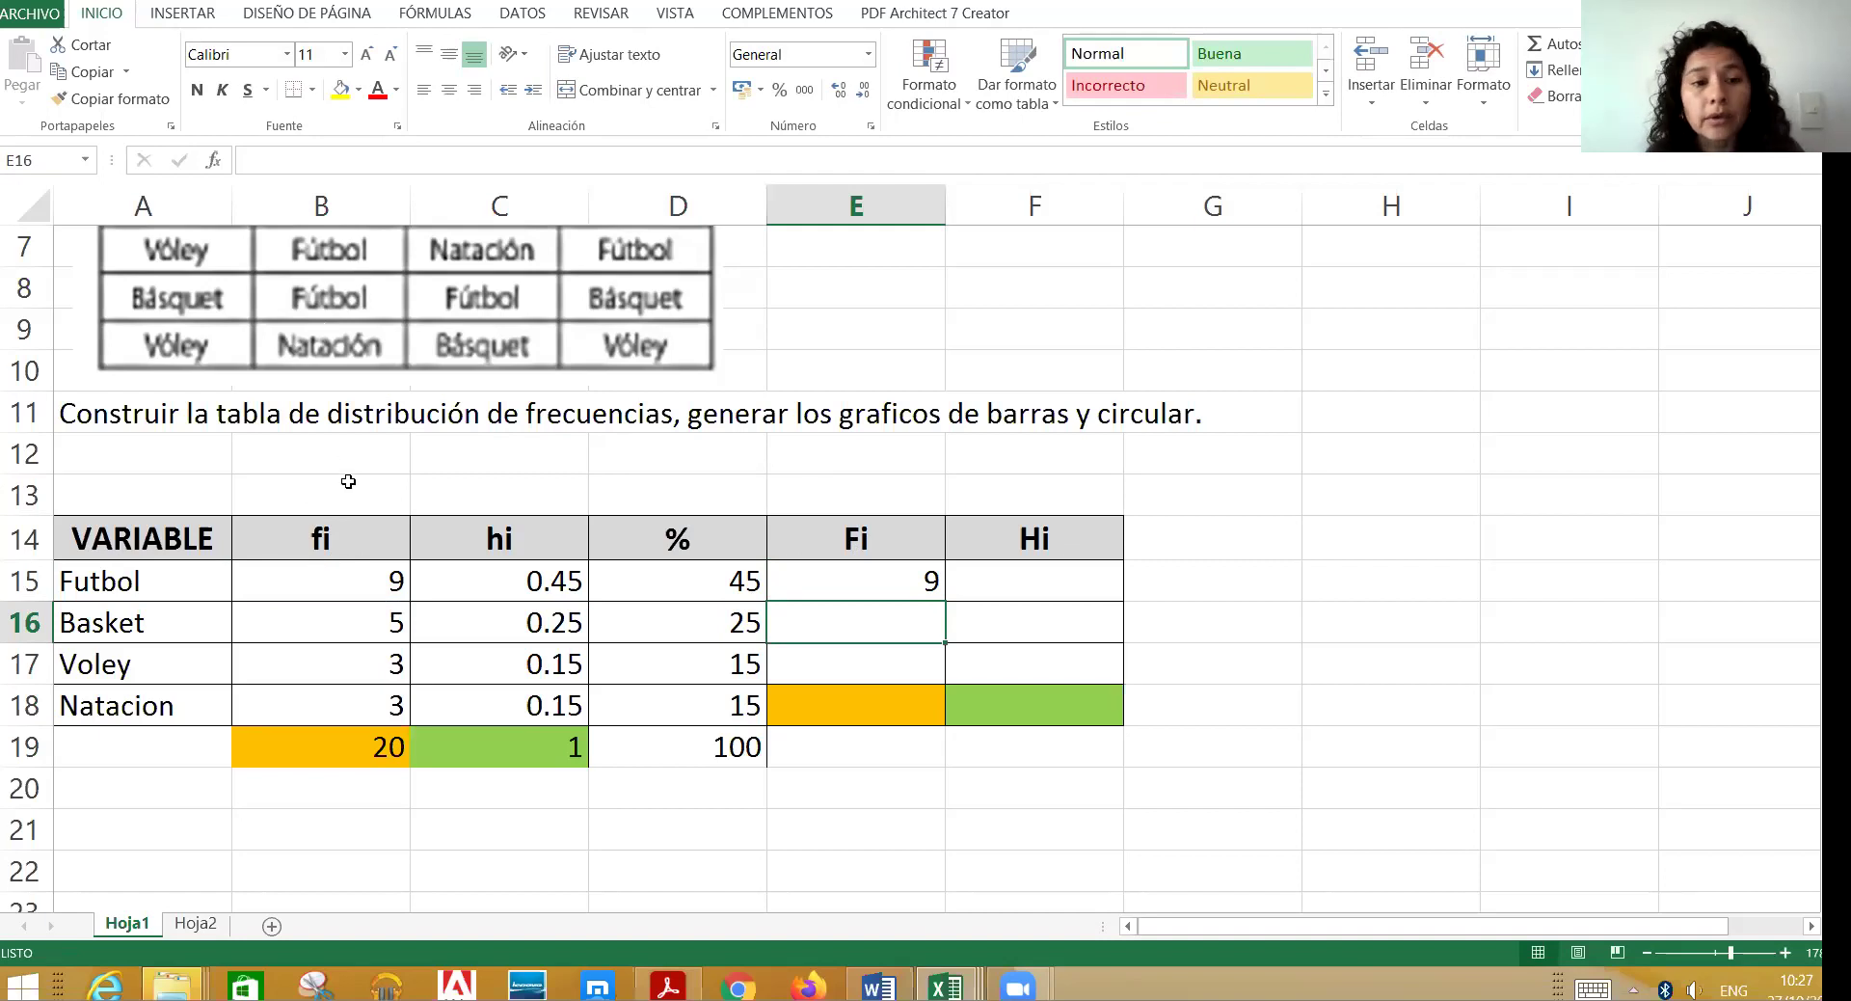
Step: Test the link to E15 by changing Futbol's fi in B15 to 5, and restore it to 9
left_click(343, 582)
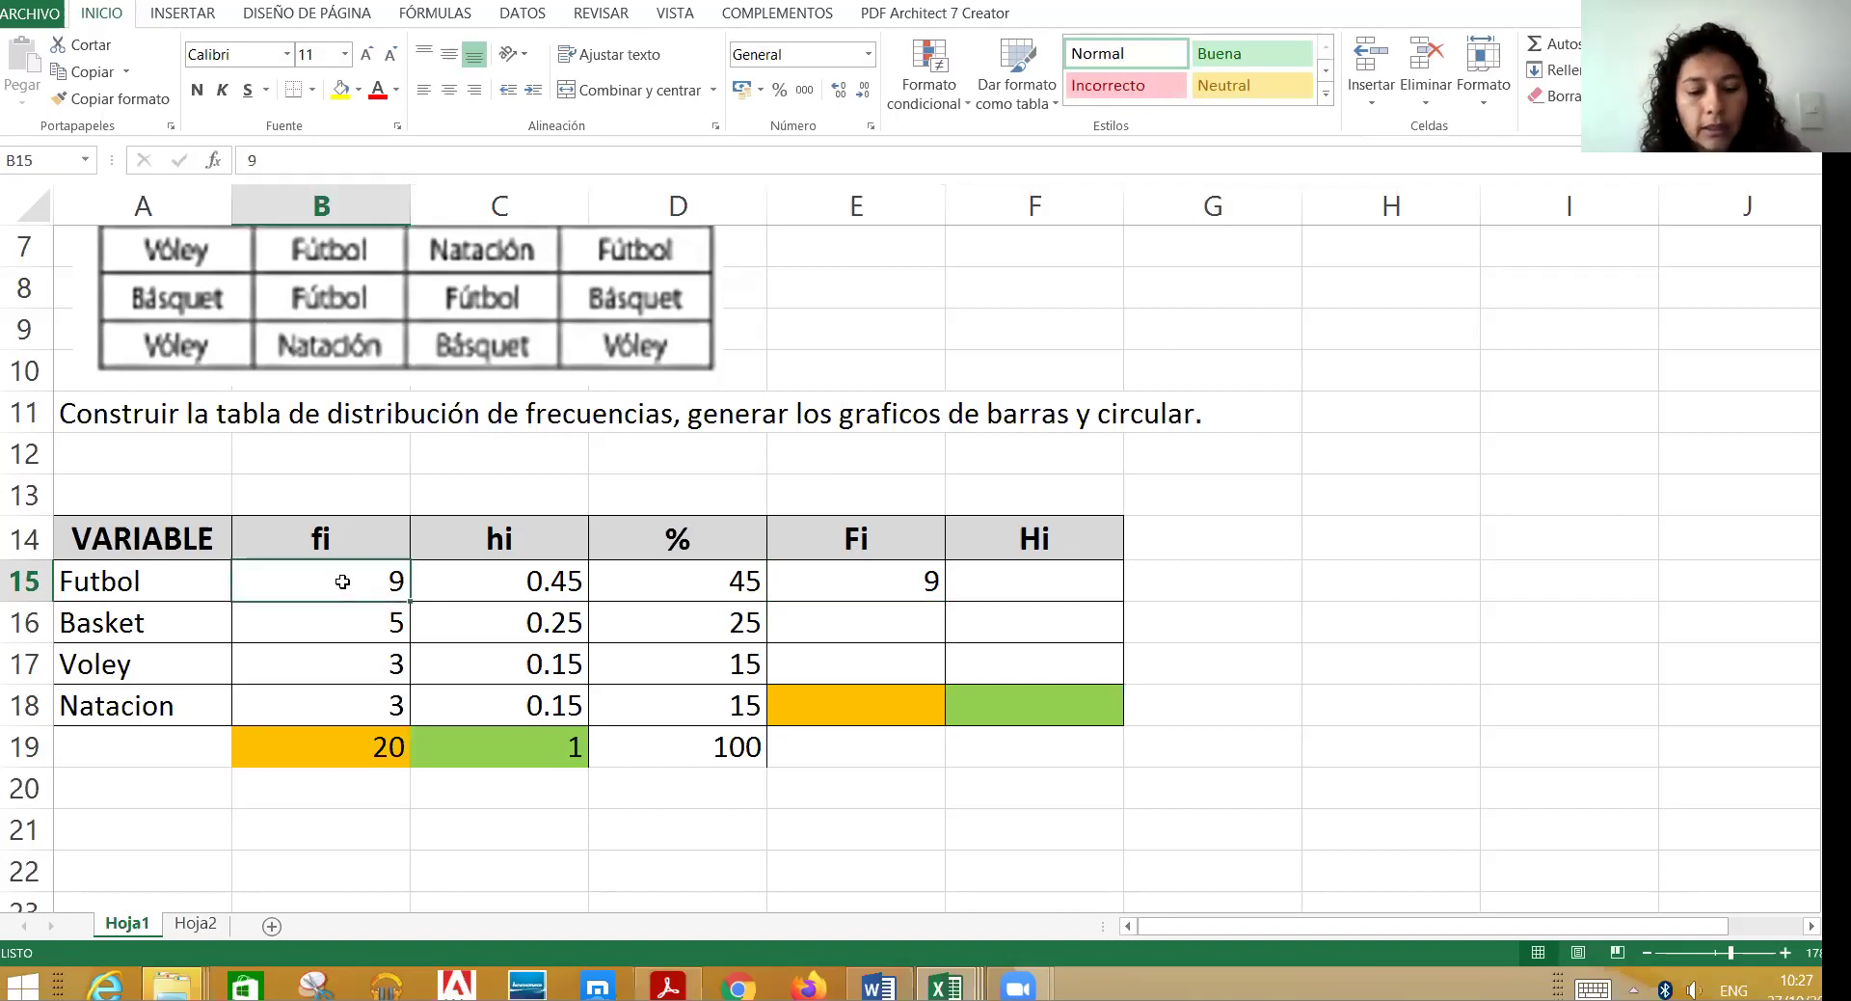
type("5")
key("Return")
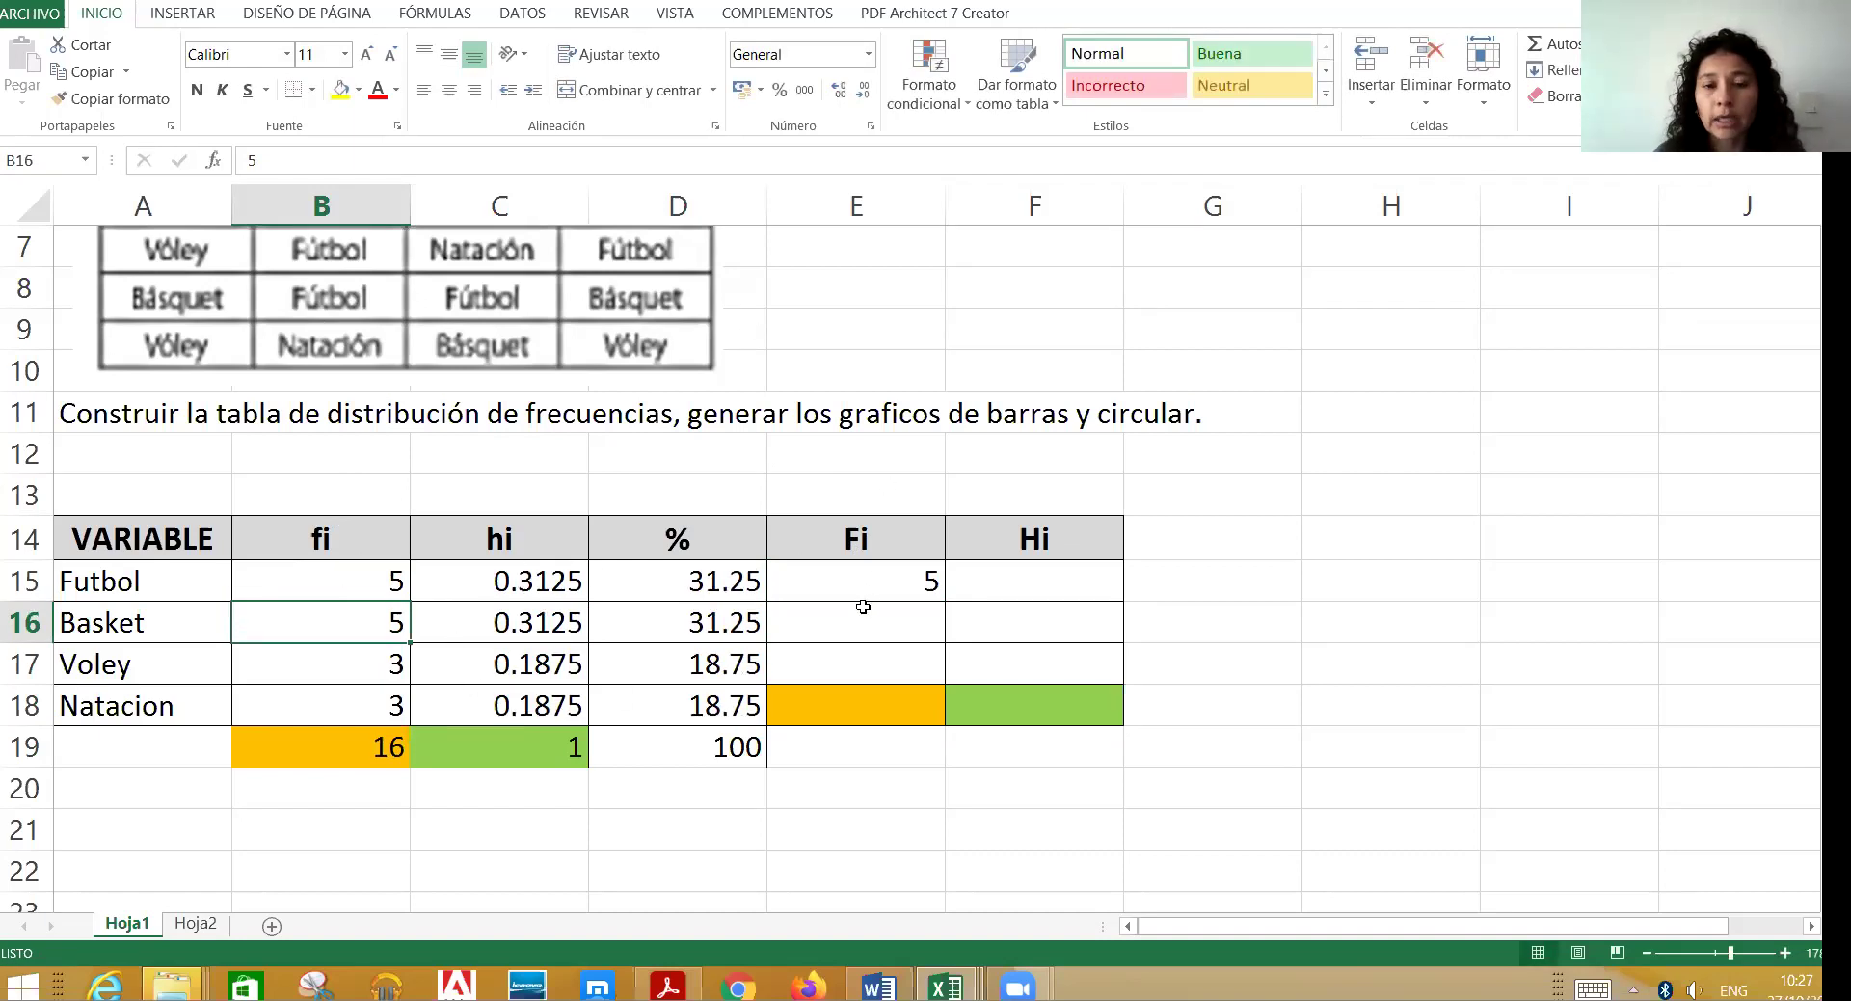
left_click(365, 583)
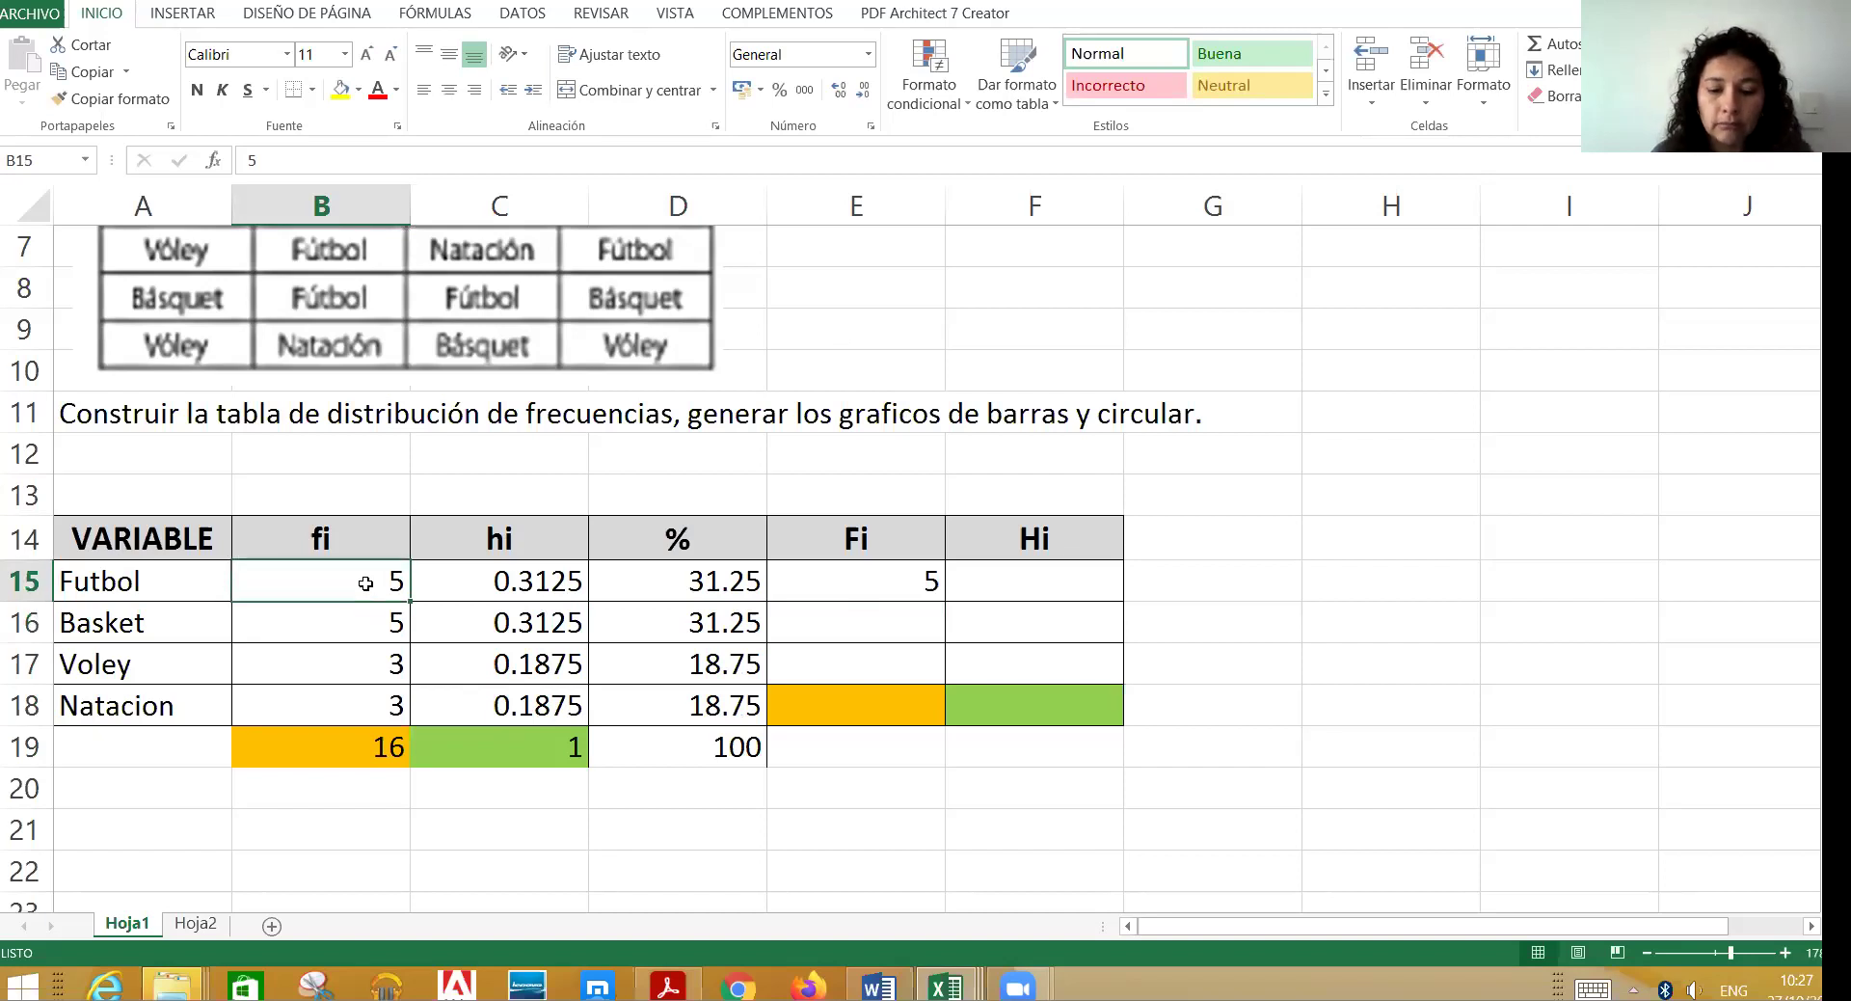
type("9")
key("Return")
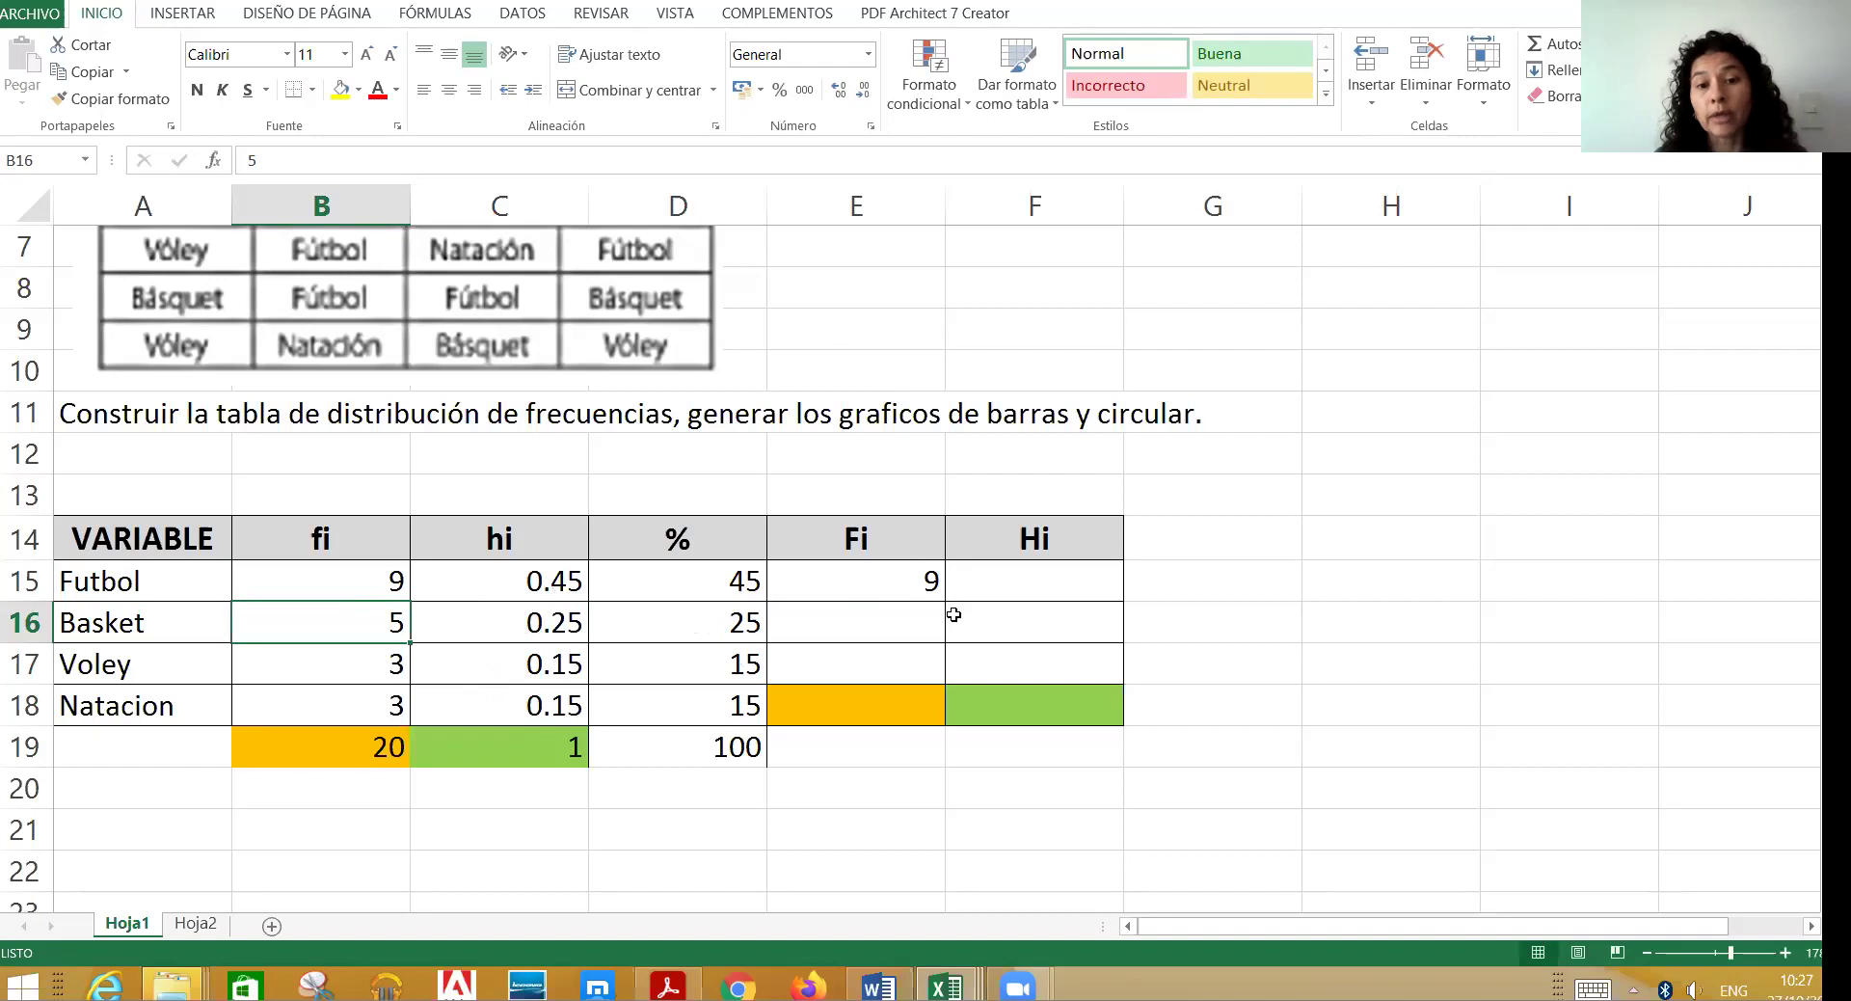
Step: Calculate Basket's cumulative frequency in E16 with =E15+B16
left_click(921, 622)
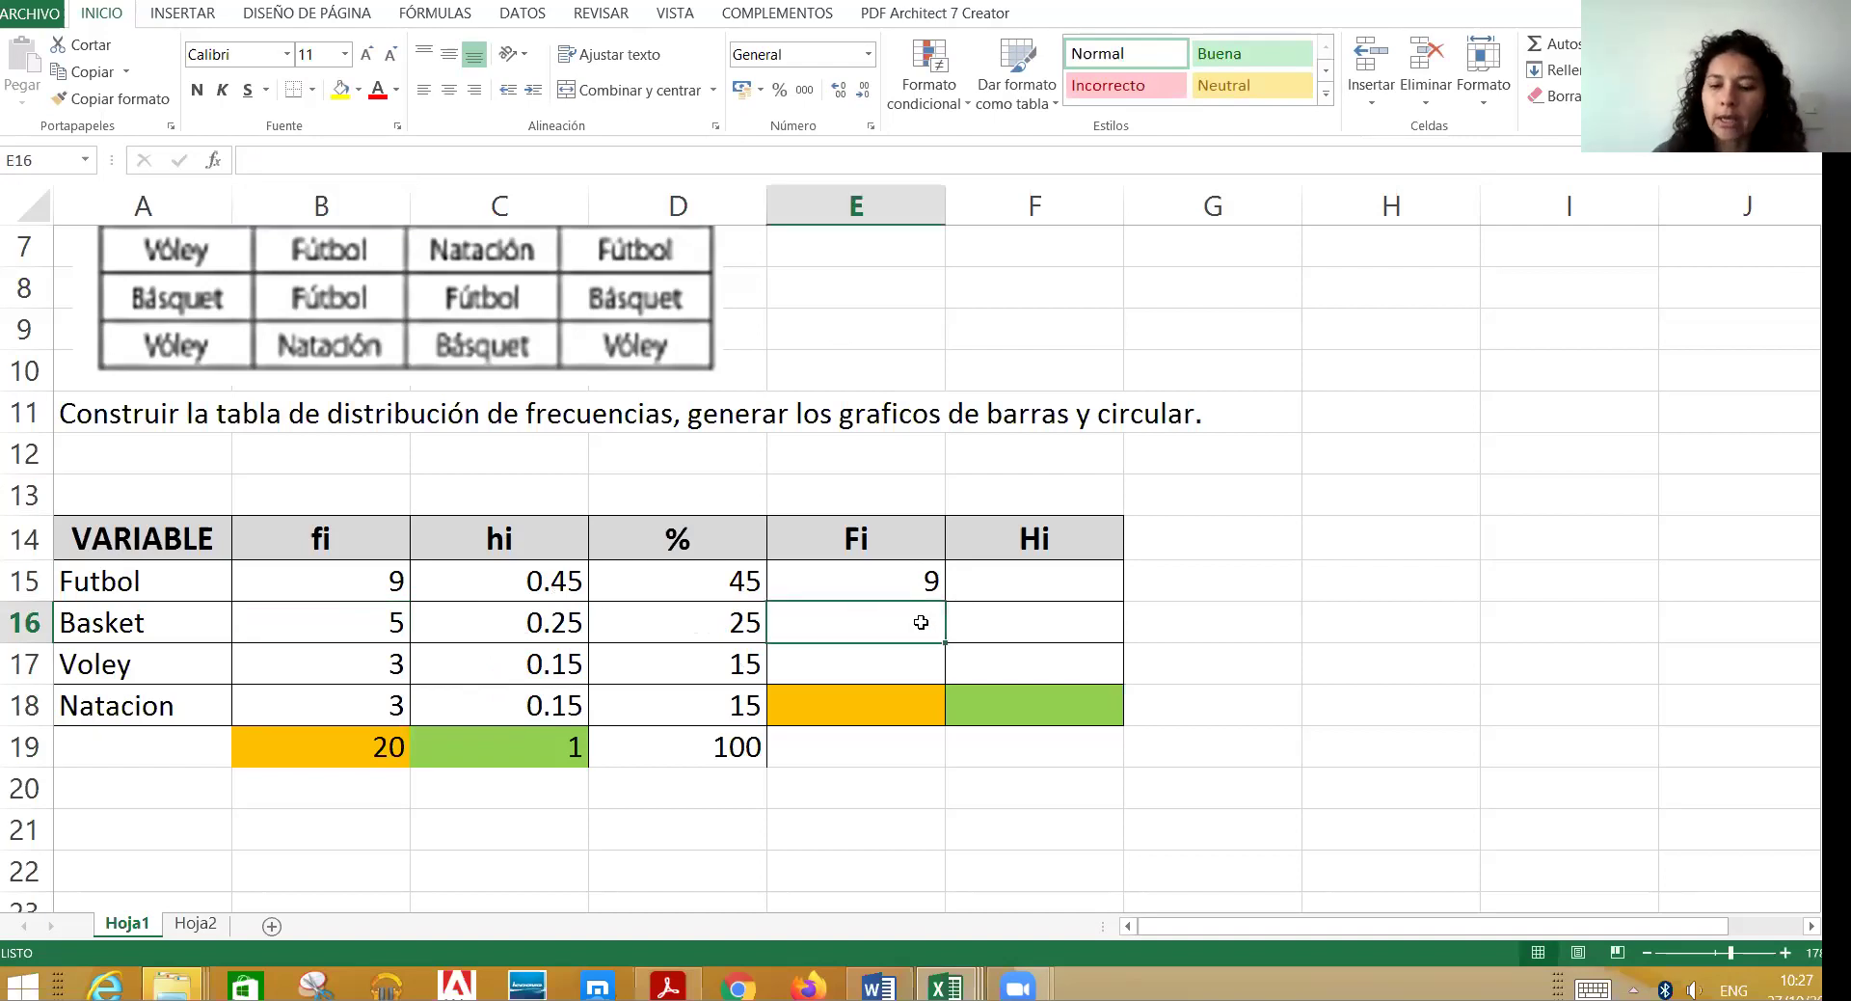
type("=")
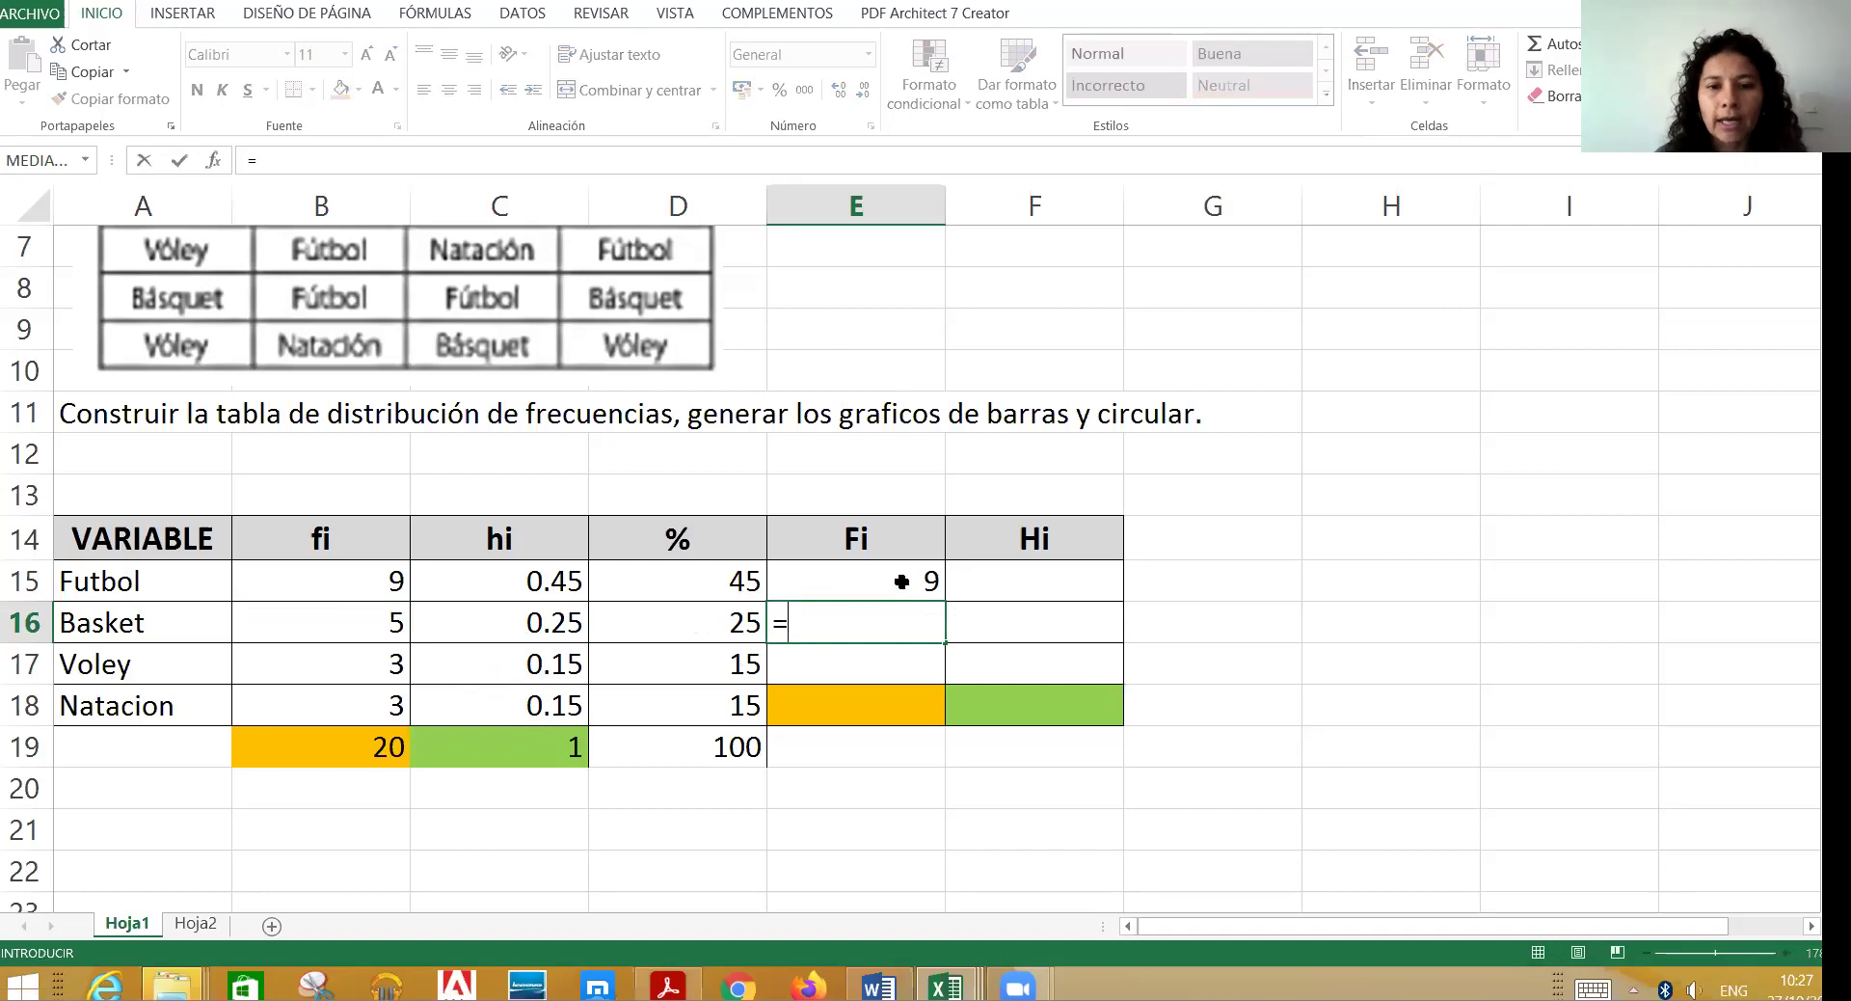
left_click(902, 581)
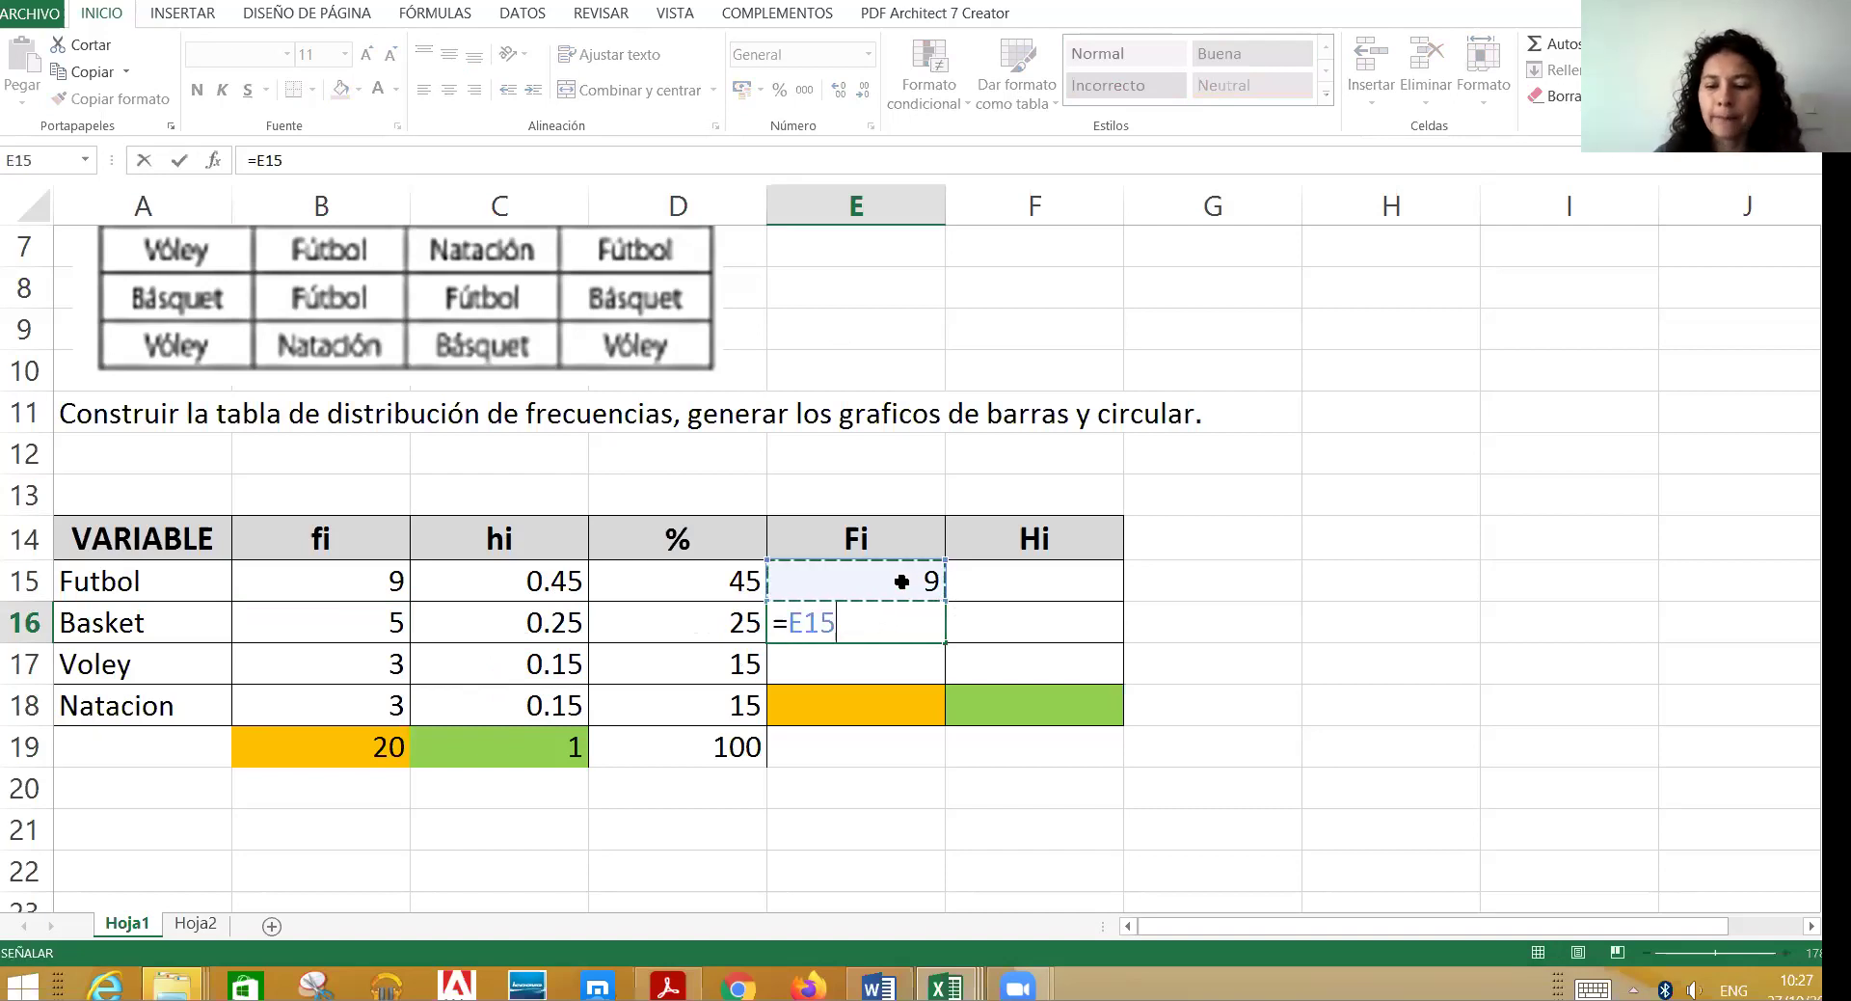
type("+")
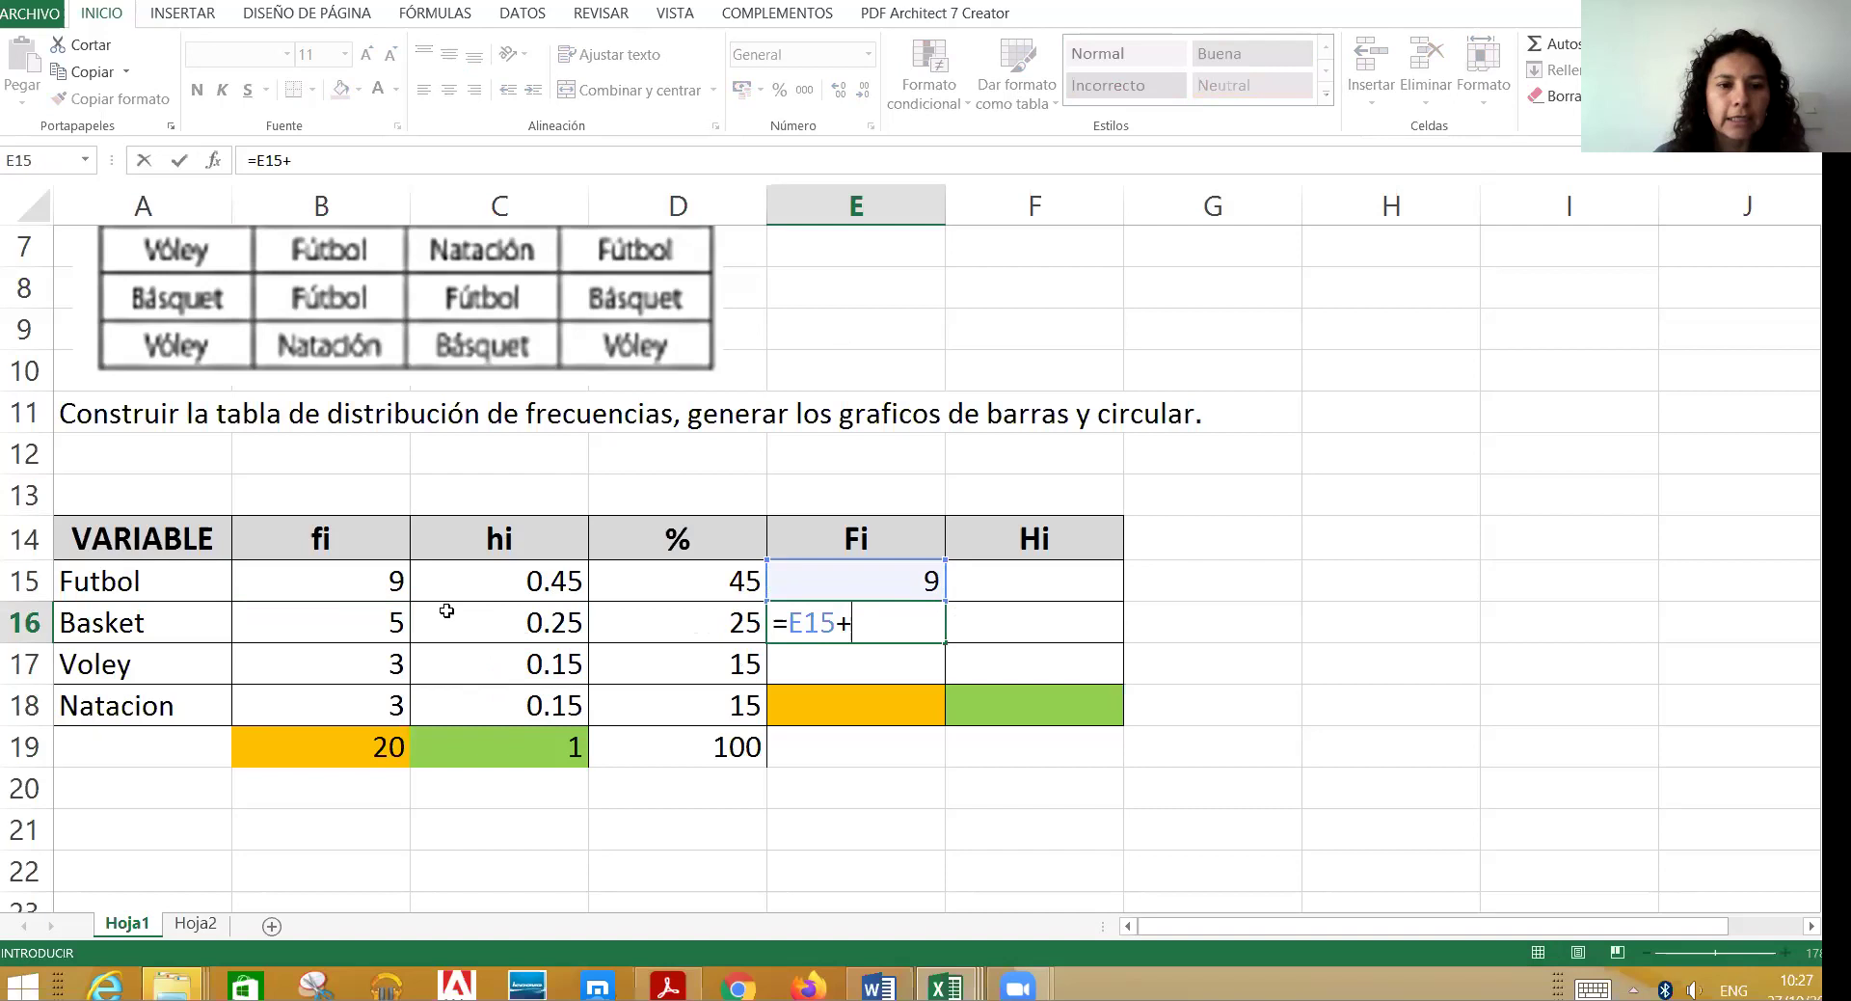
left_click(362, 628)
key("Return")
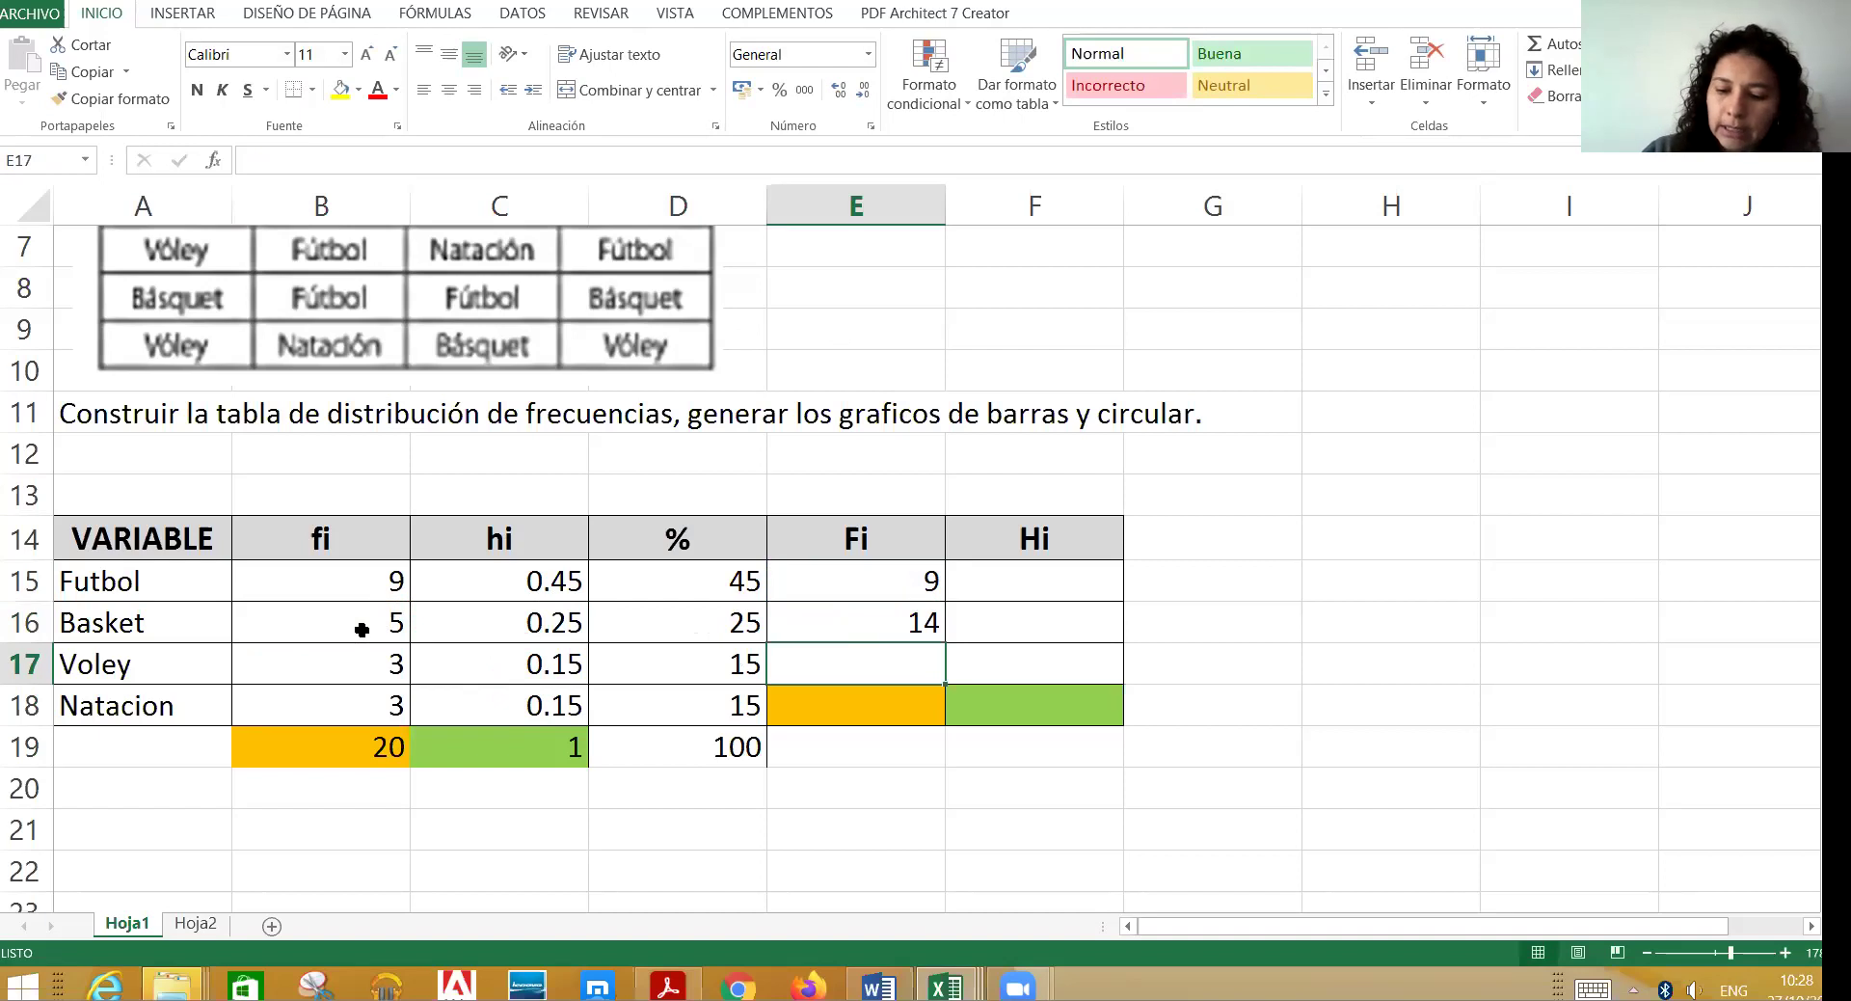
Step: Calculate Voley's cumulative frequency in E17 with =E16+B17
type("=")
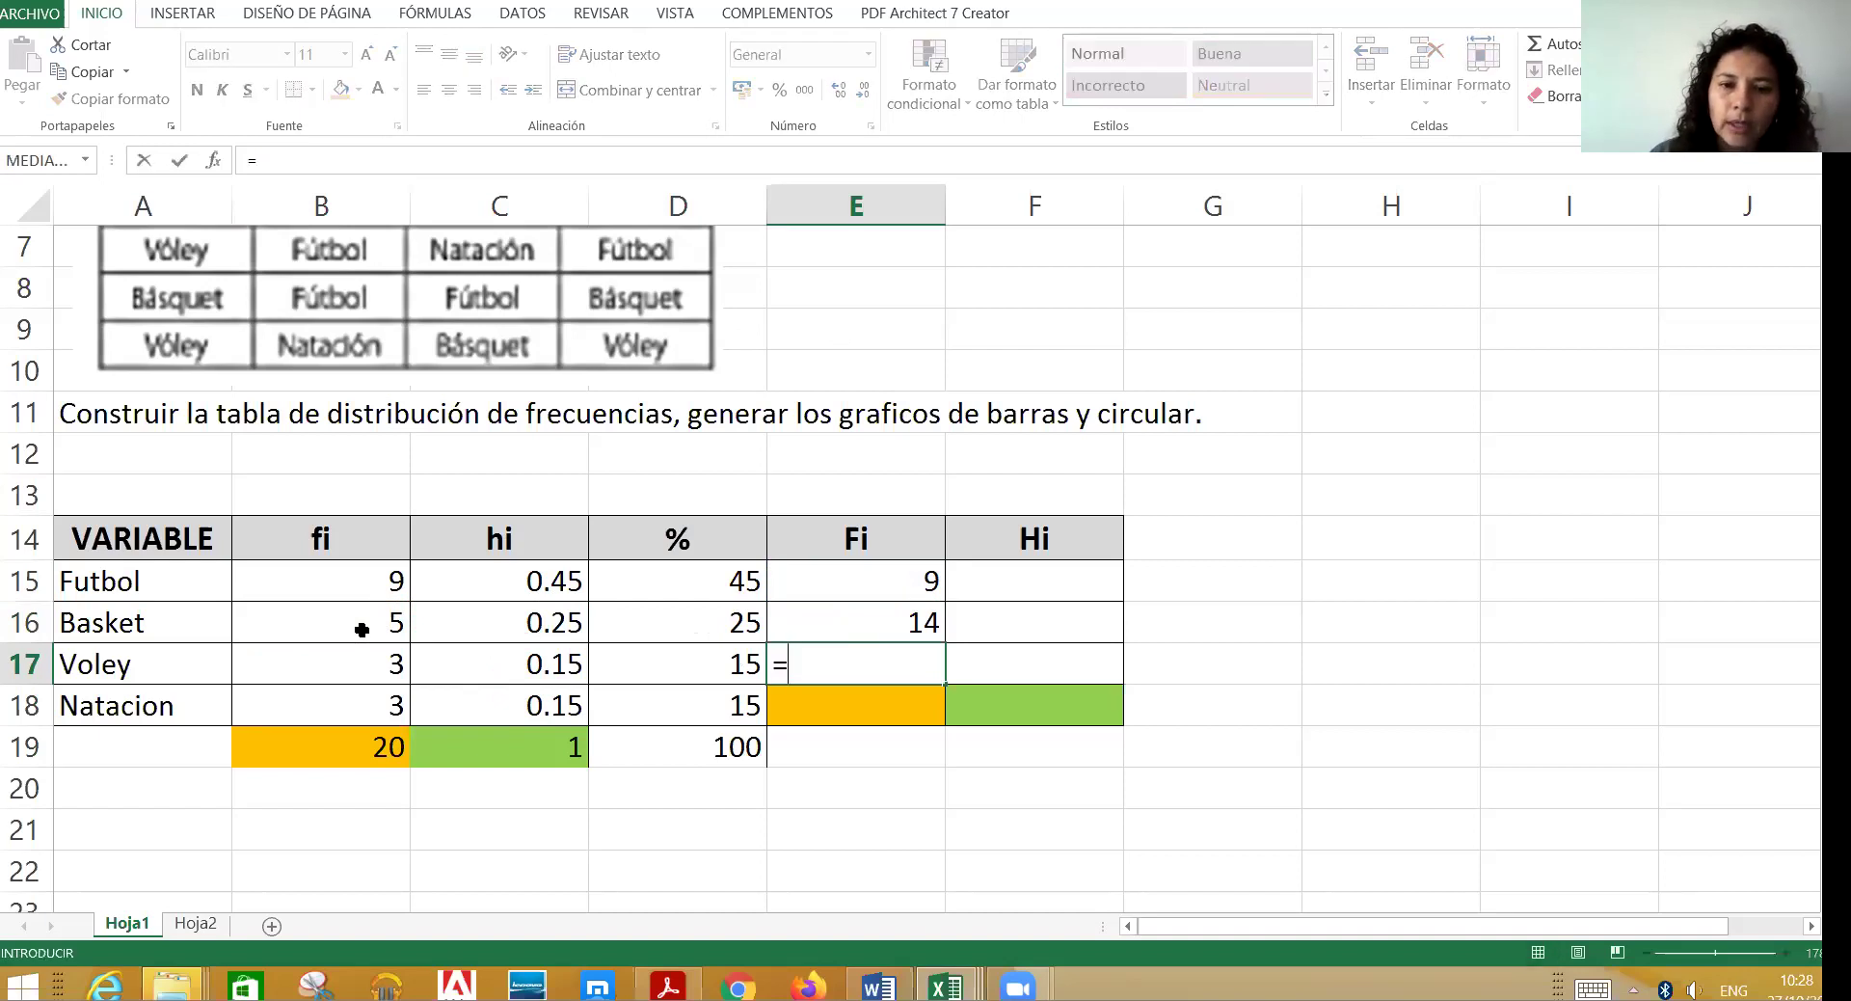
left_click(877, 620)
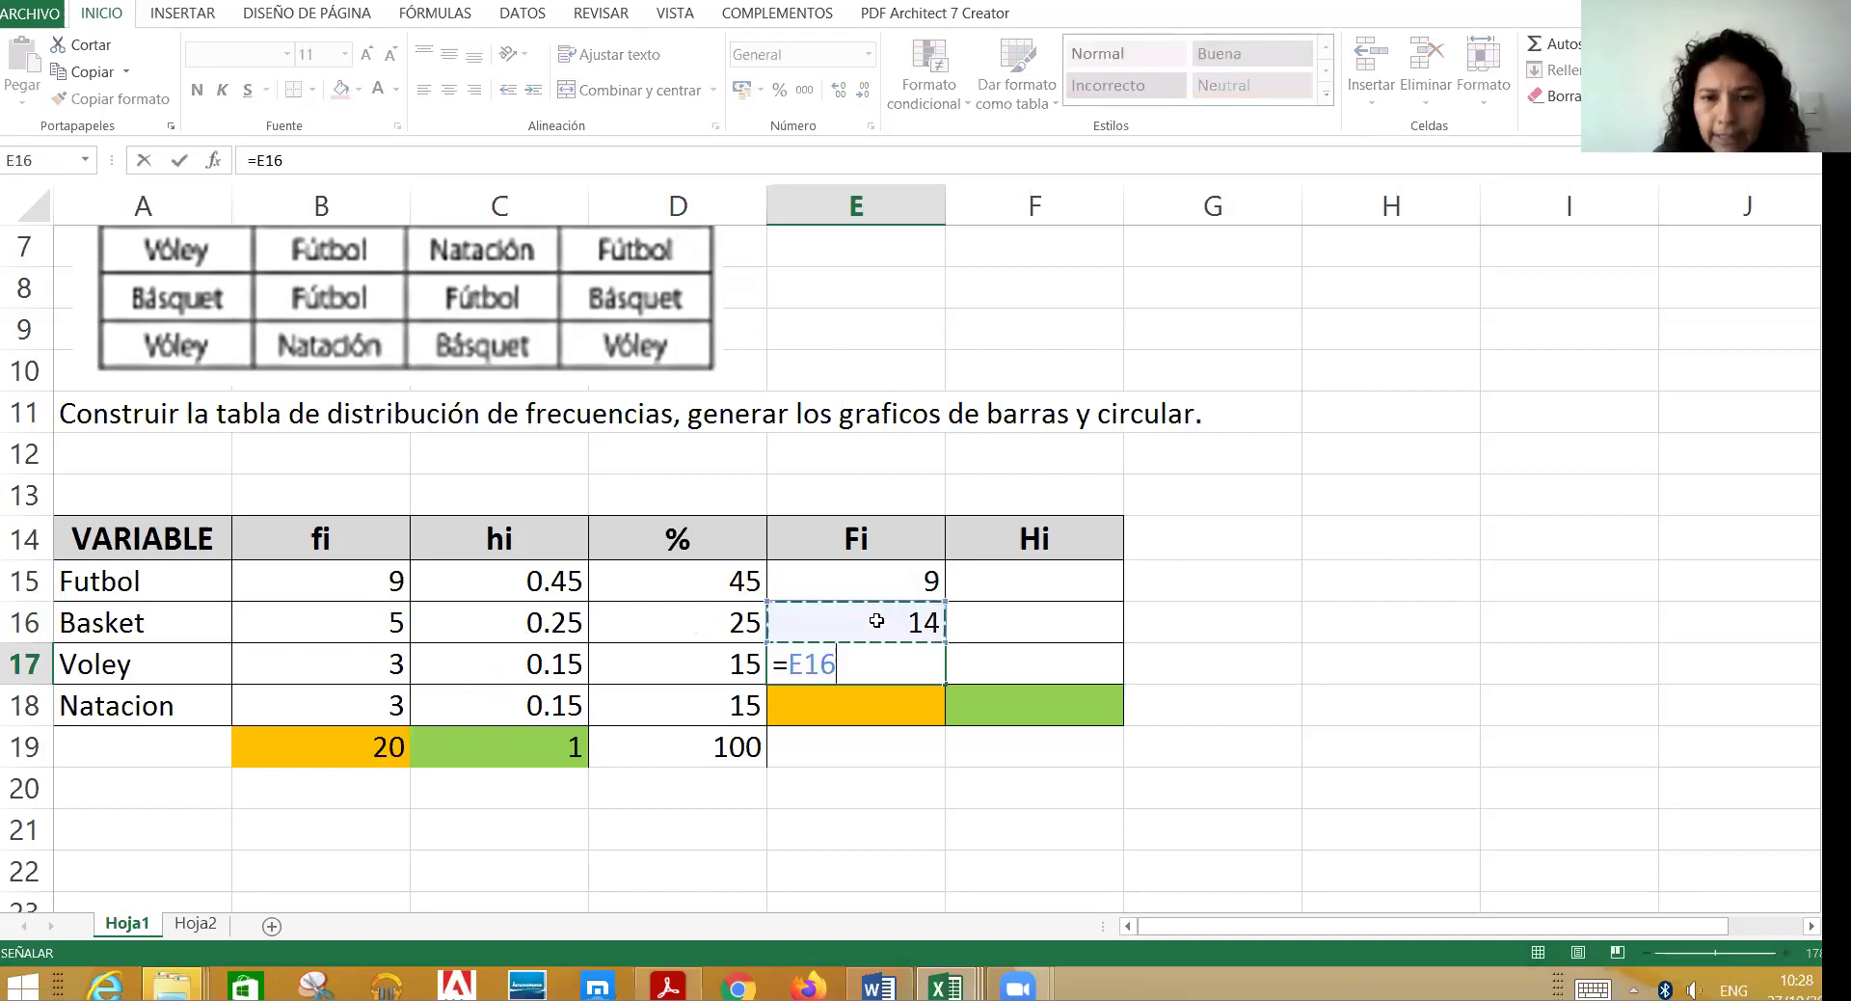
type("+")
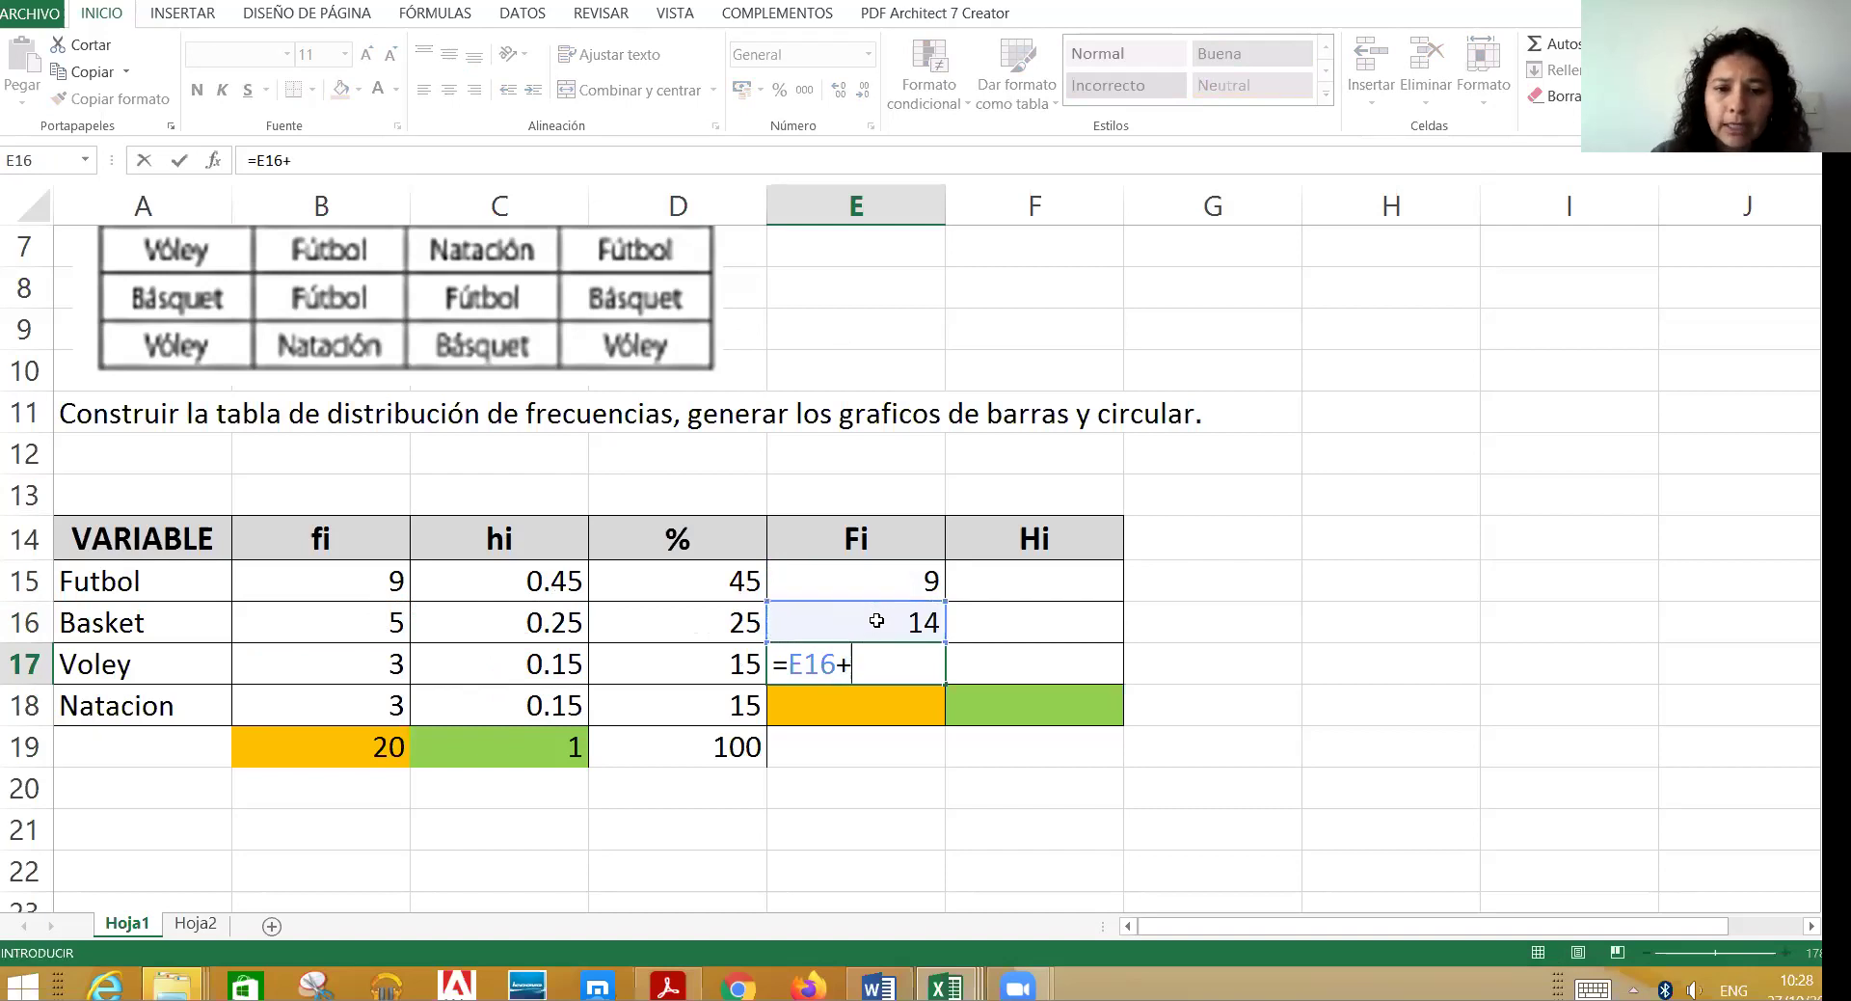
left_click(306, 663)
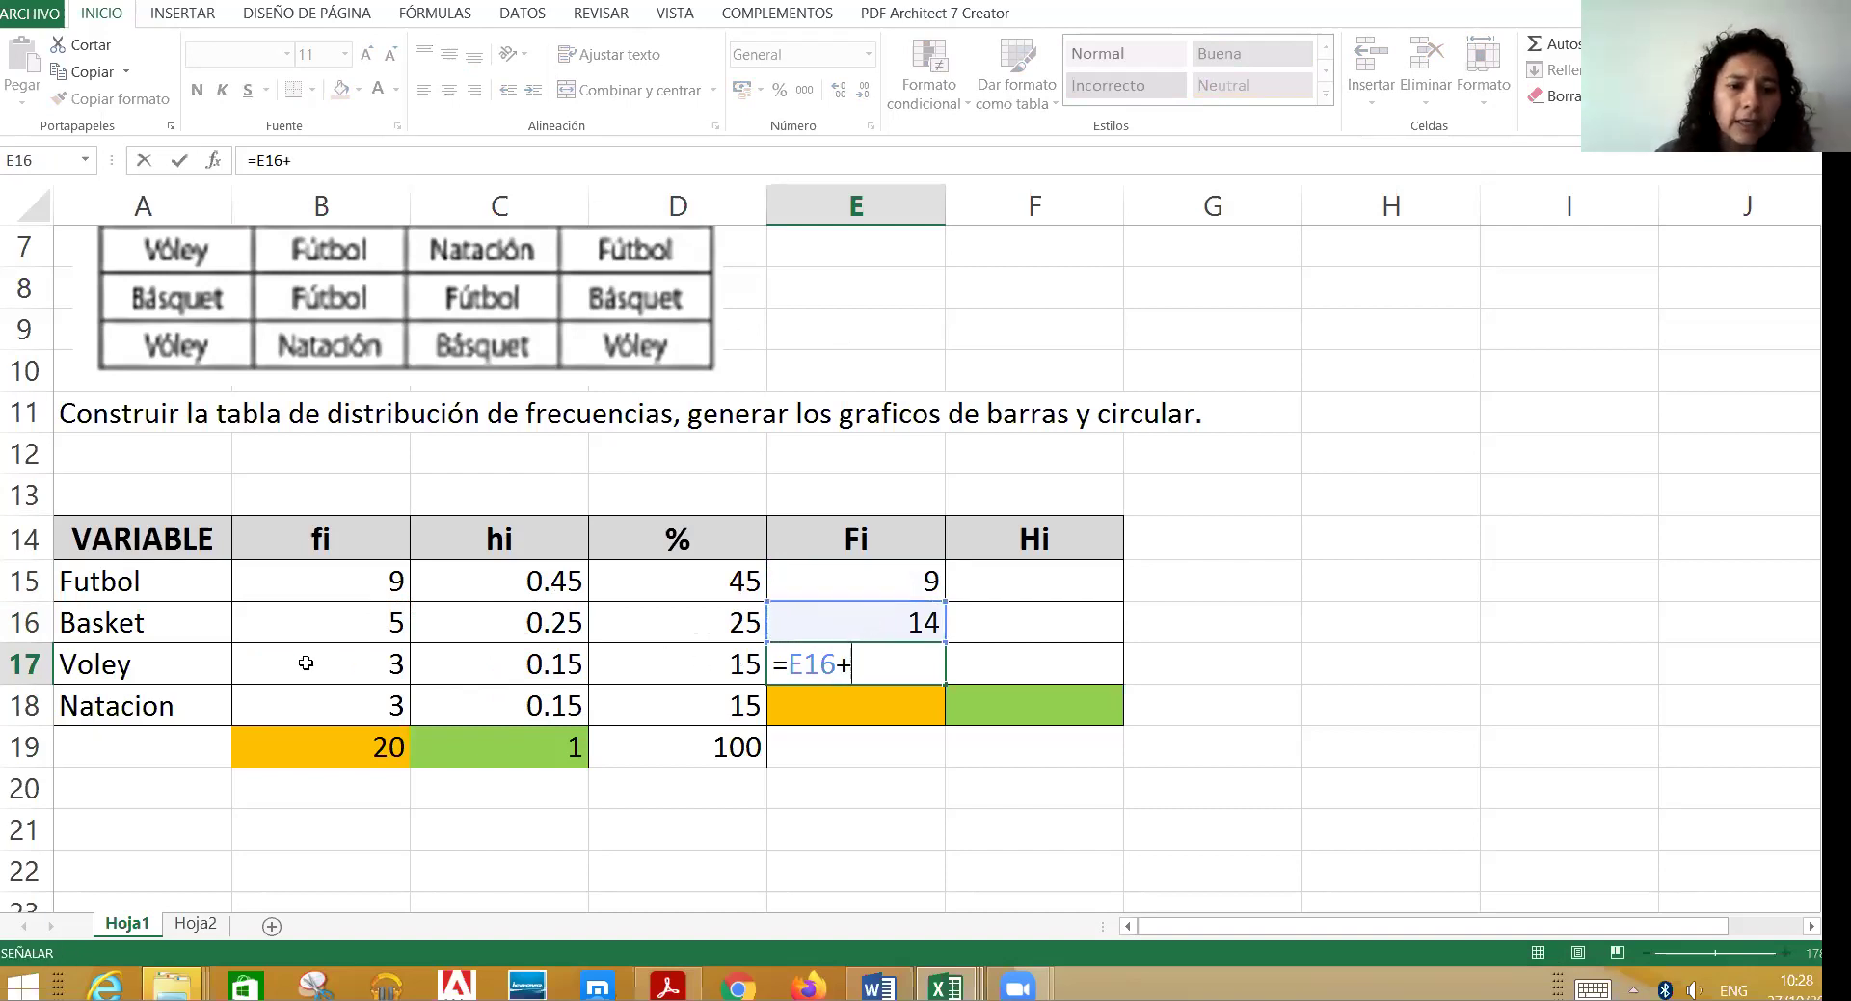
key("Return")
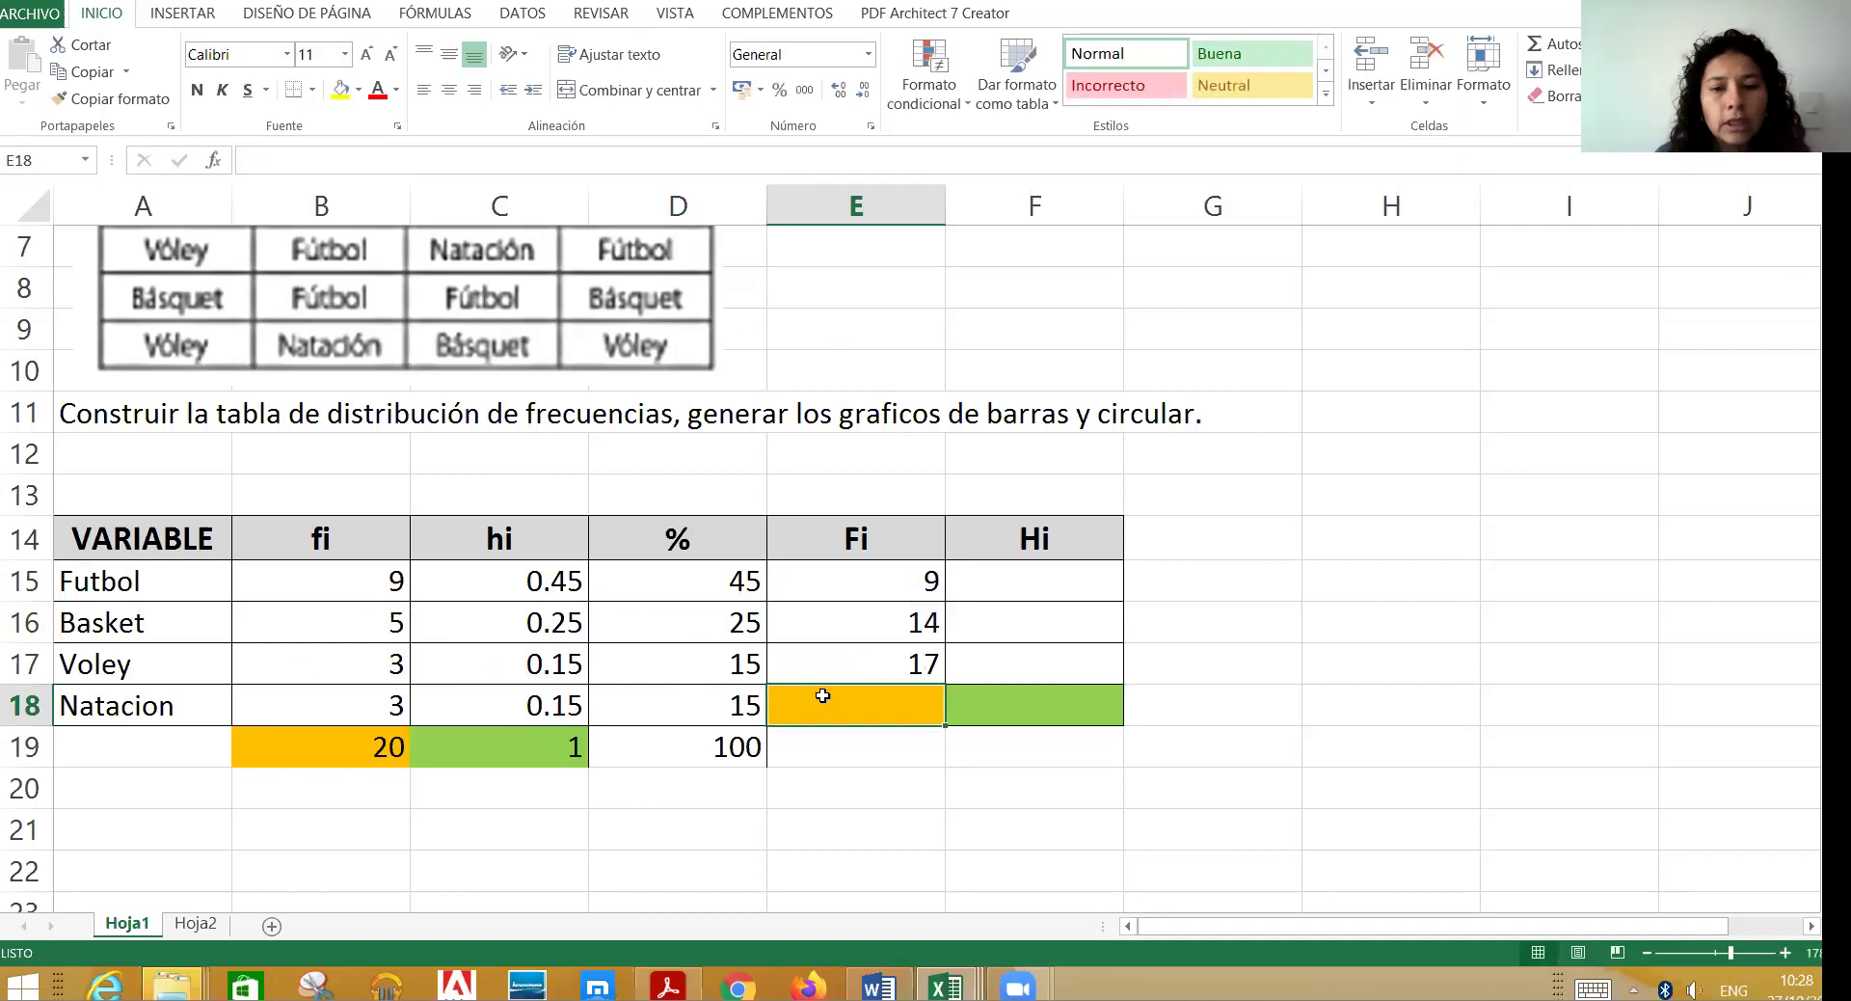
Step: Calculate Natacion's cumulative frequency in E18 with =E17+B18 and compare it with the fi total in B19
type("=")
left_click(929, 663)
type("+")
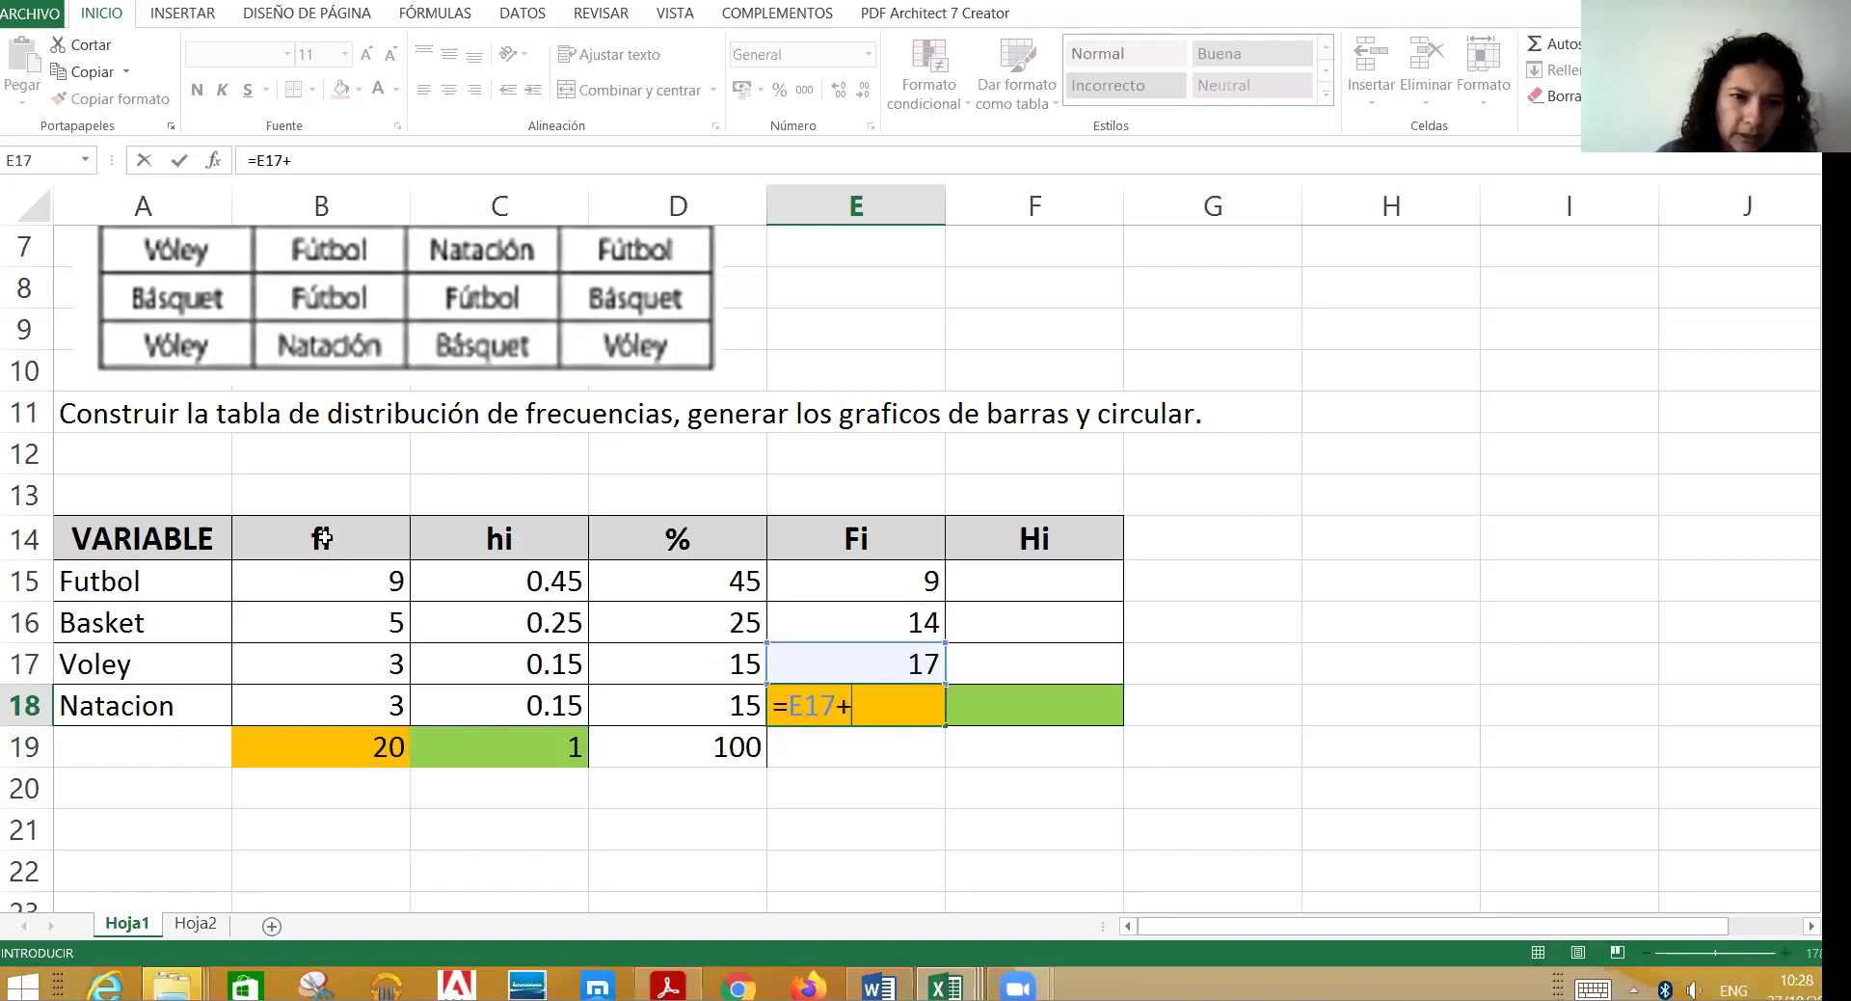
left_click(360, 709)
key("Return")
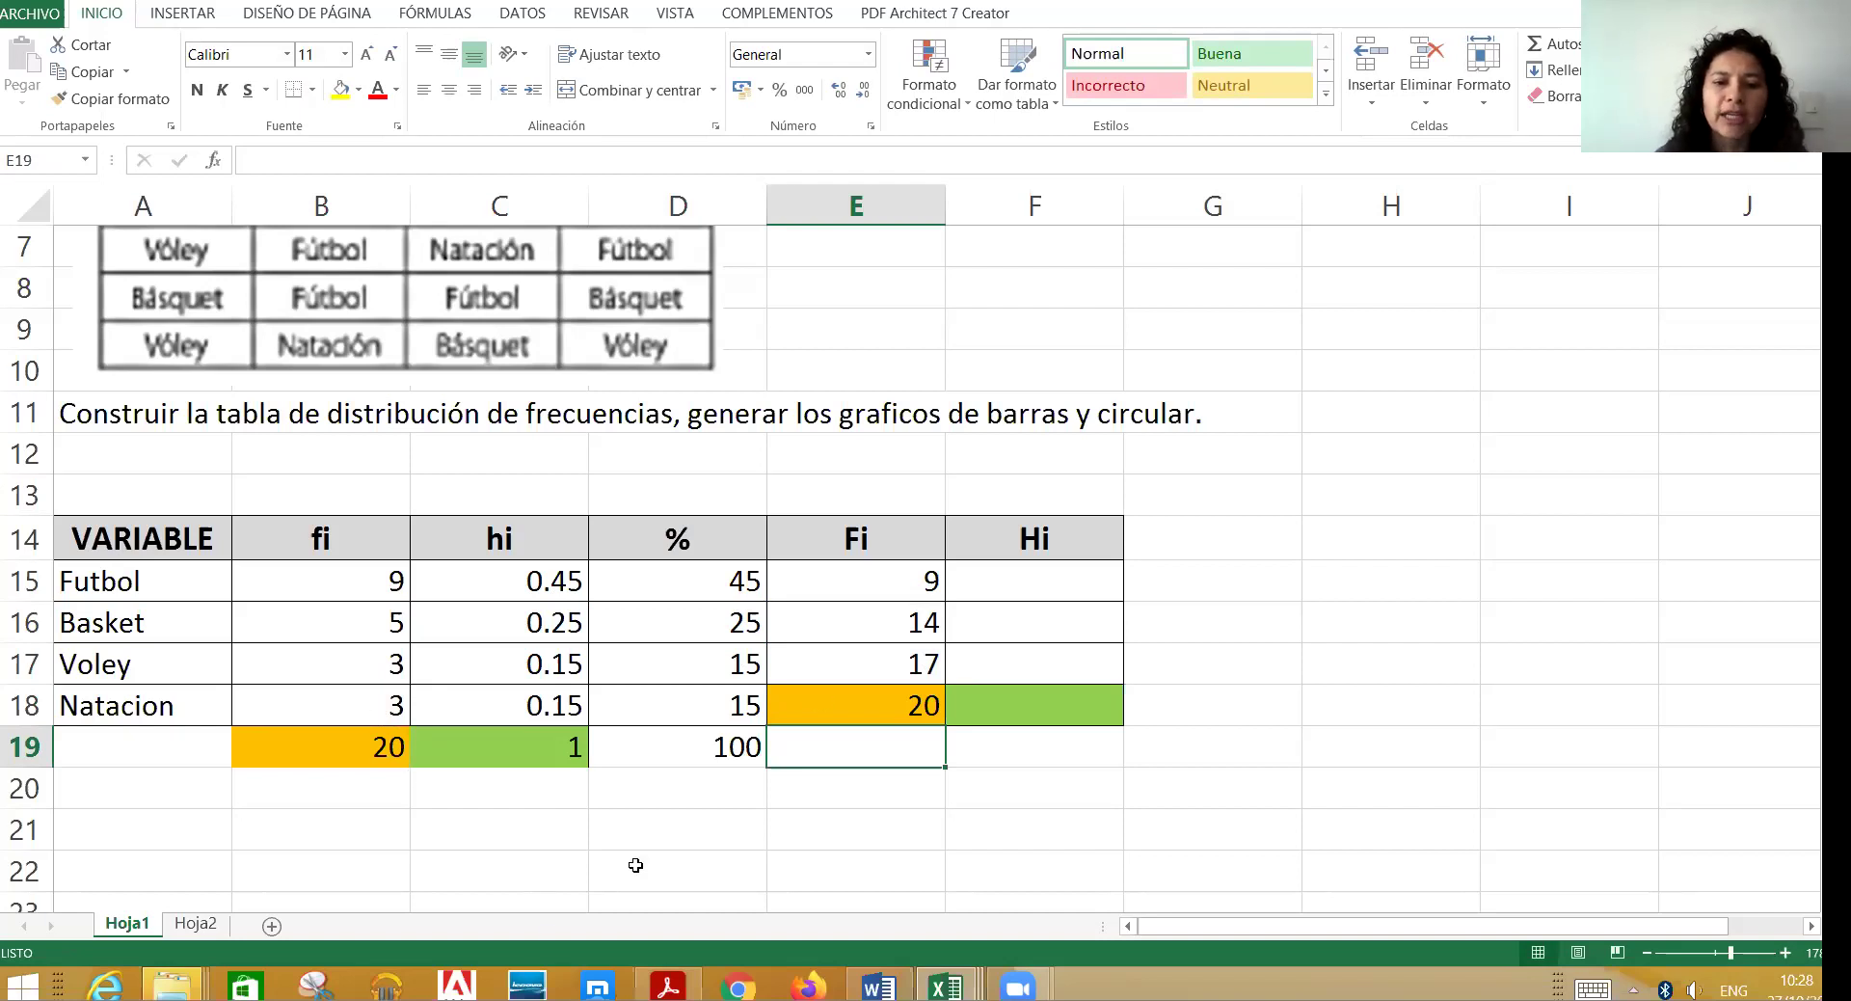
left_click(878, 707)
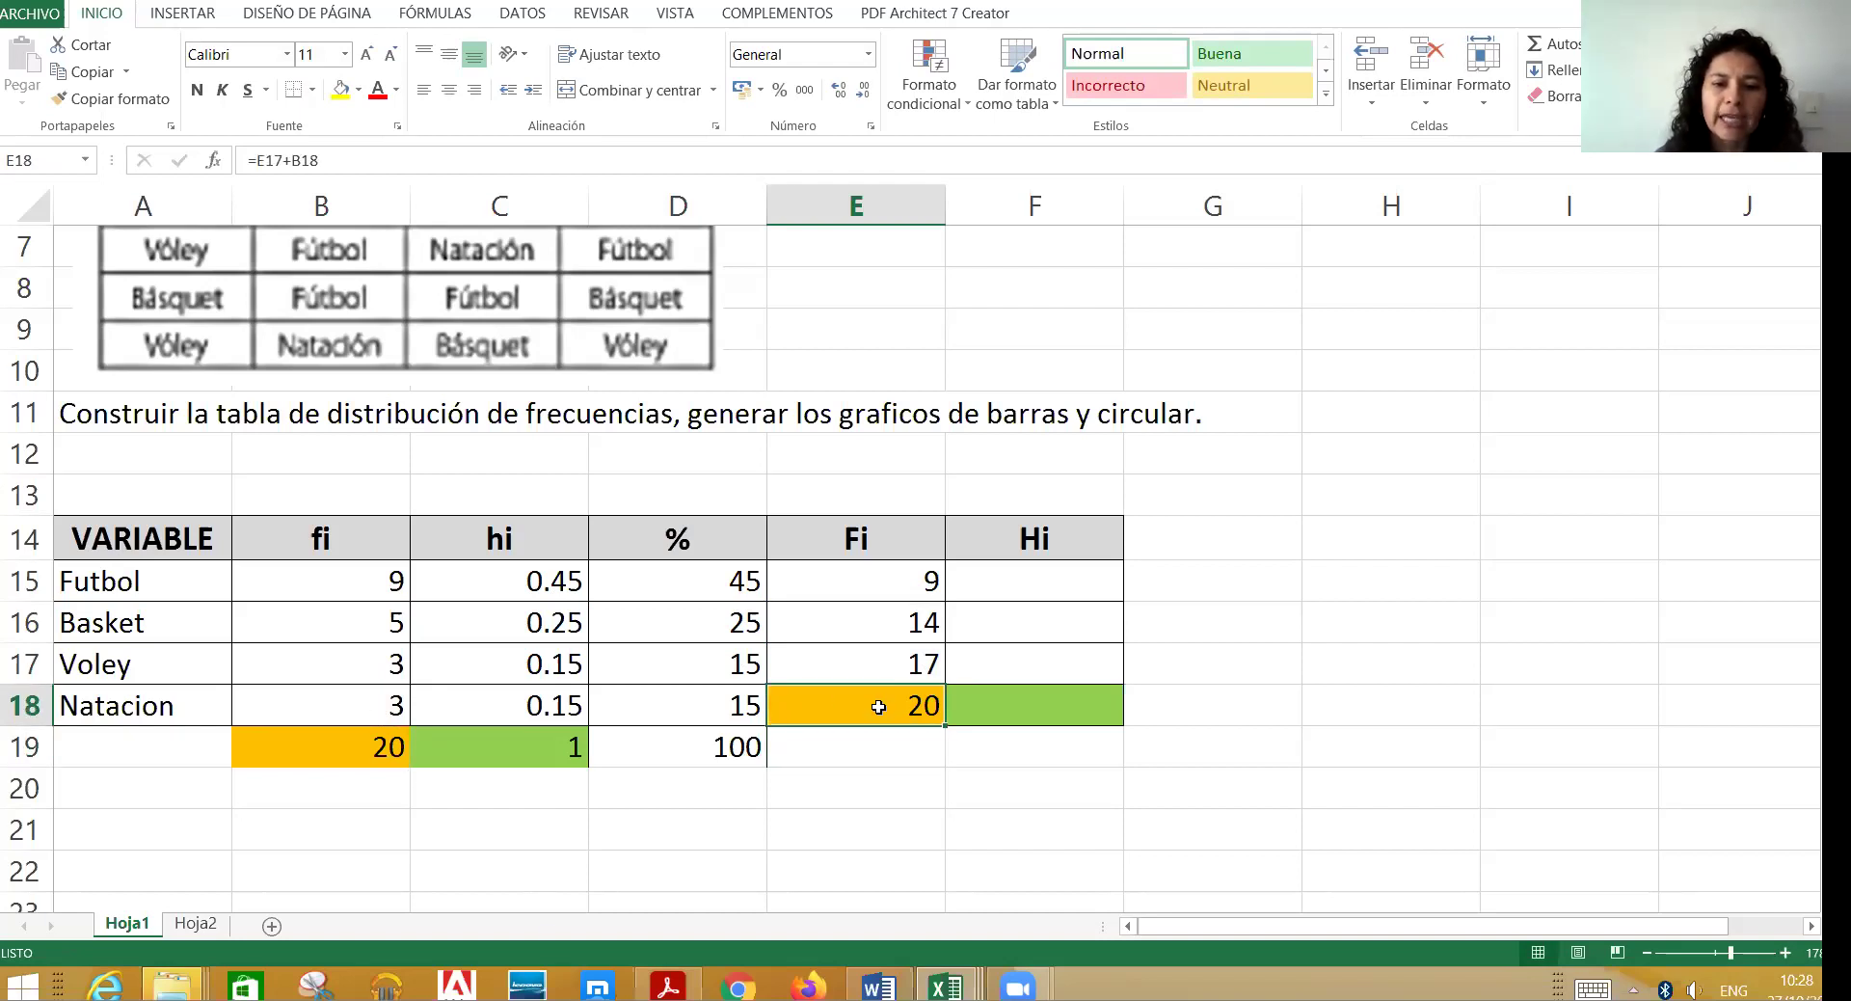
left_click(363, 761)
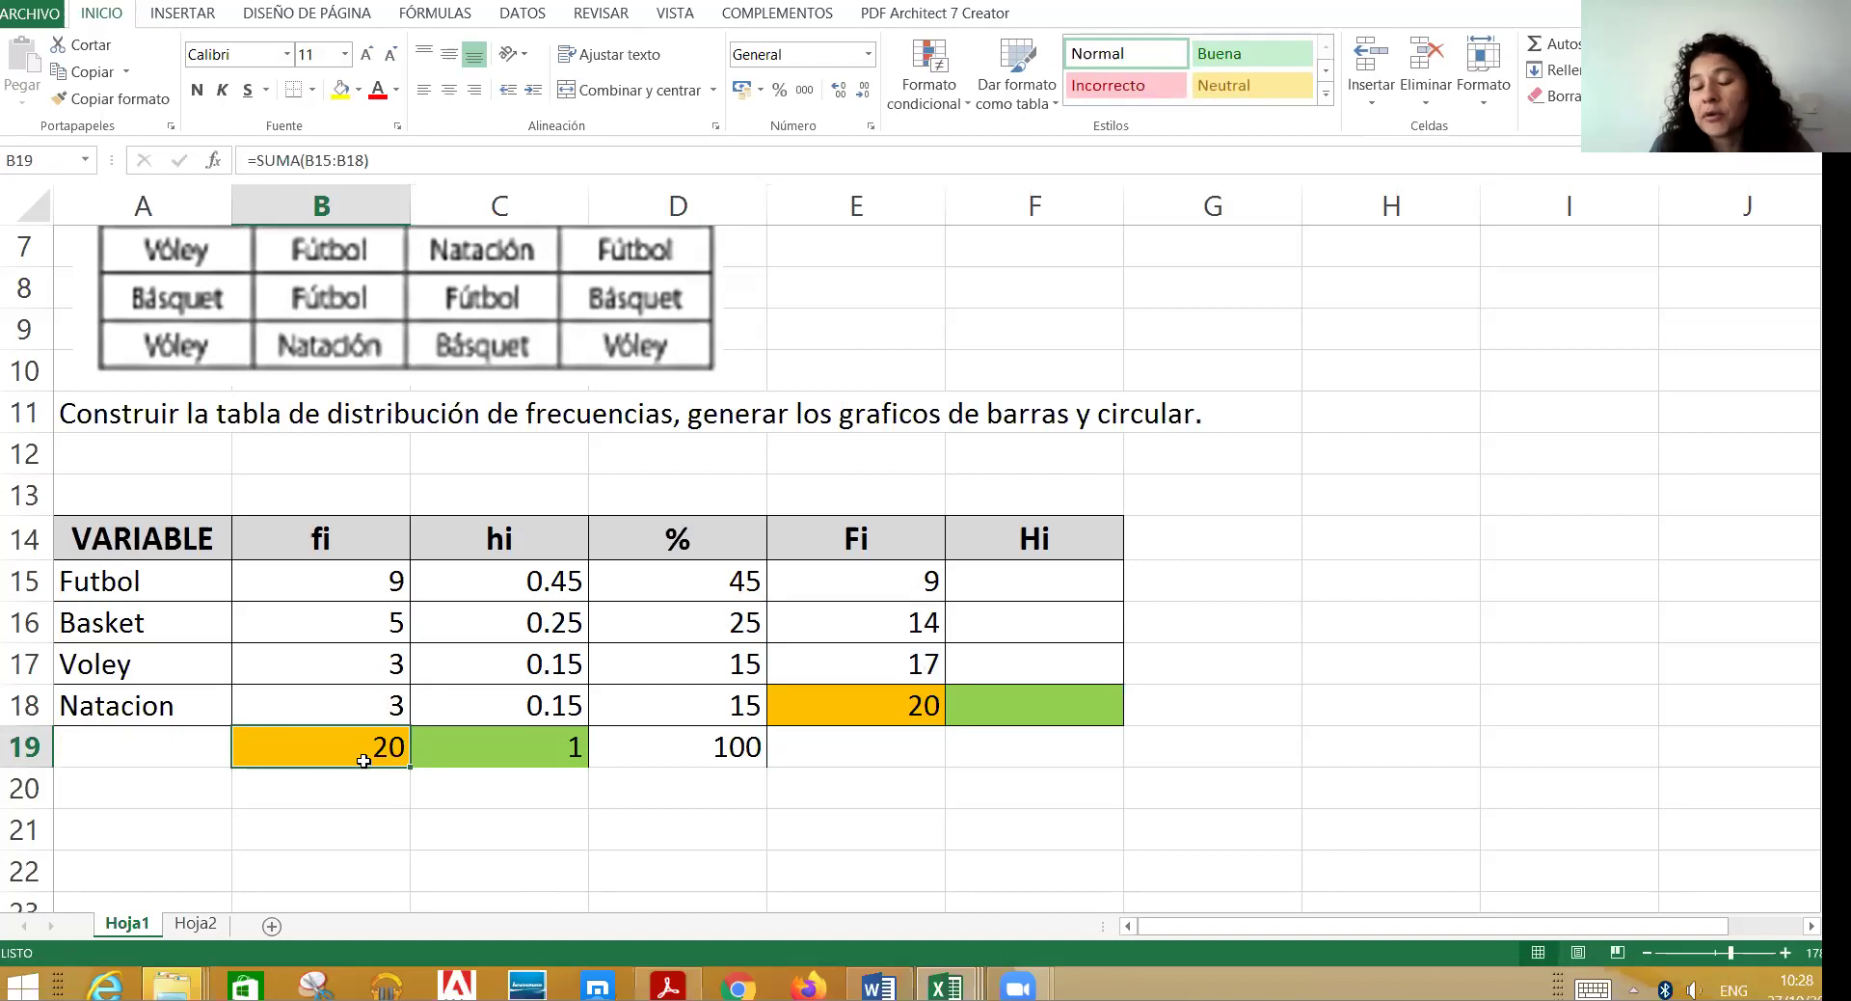
left_click(1266, 201)
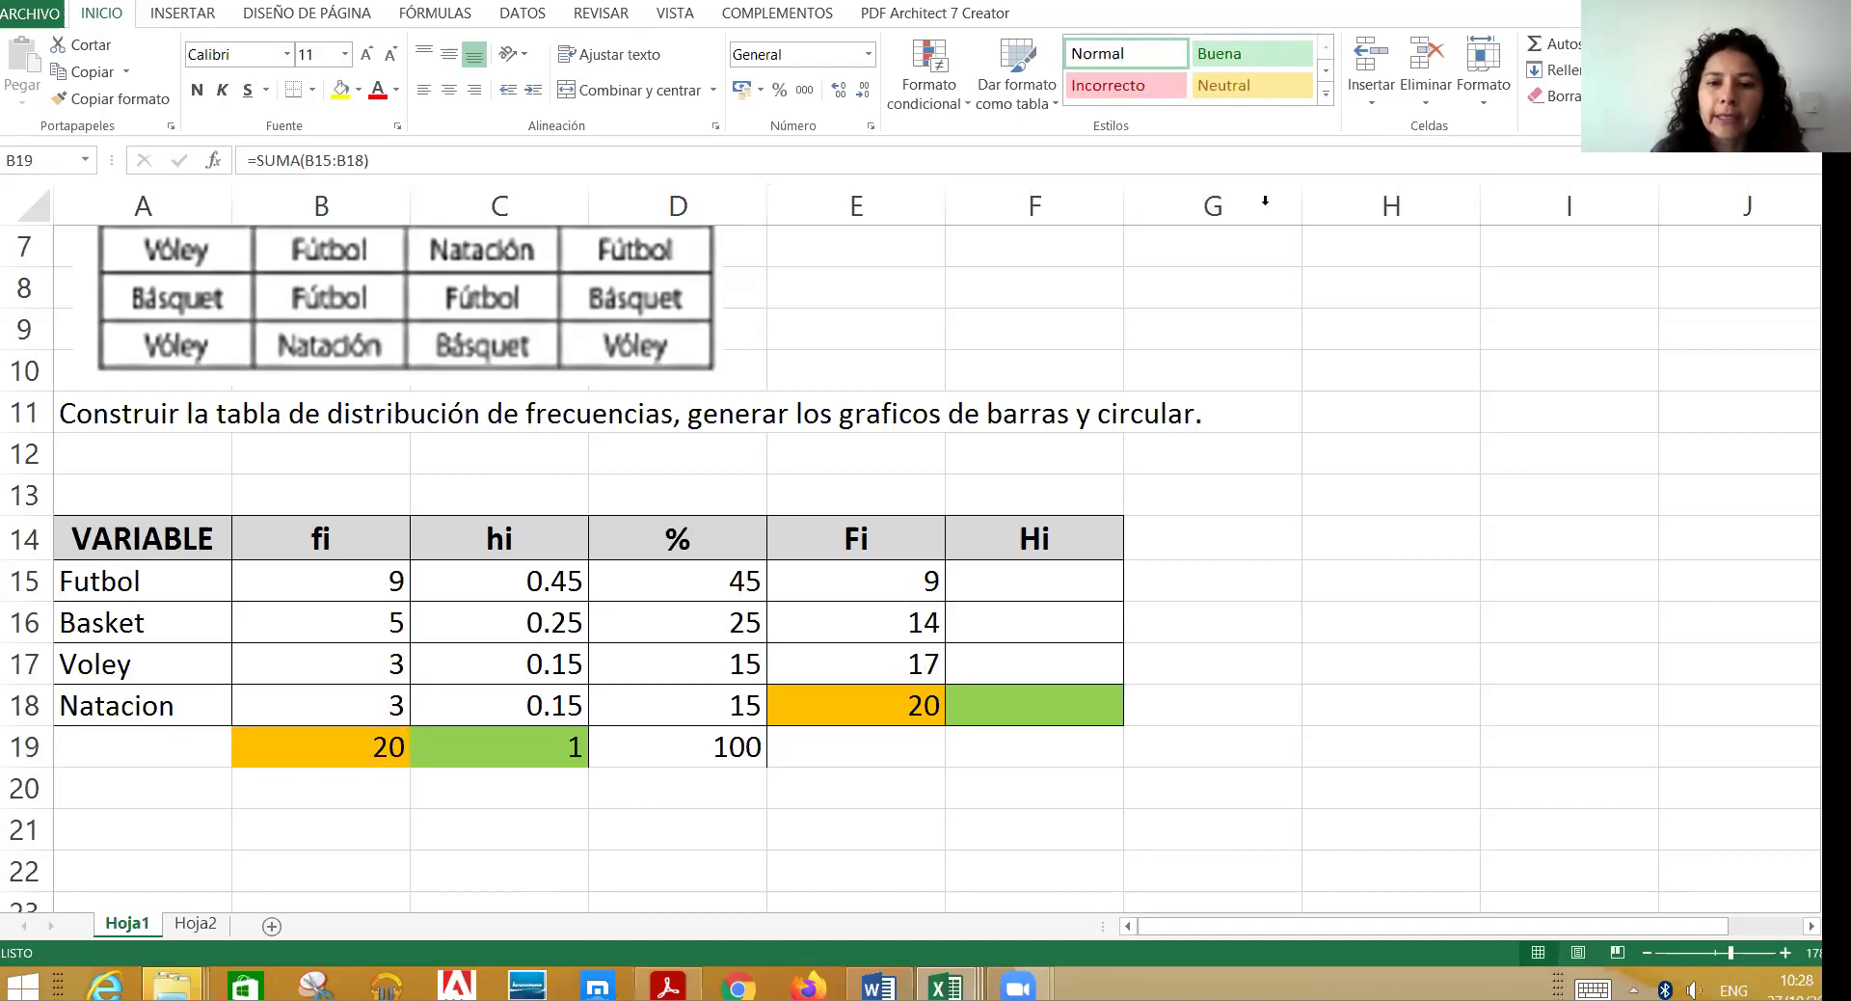
Step: Enter Futbol's cumulative relative frequency in F15 of the Hi column with the formula =C15
right_click(1027, 577)
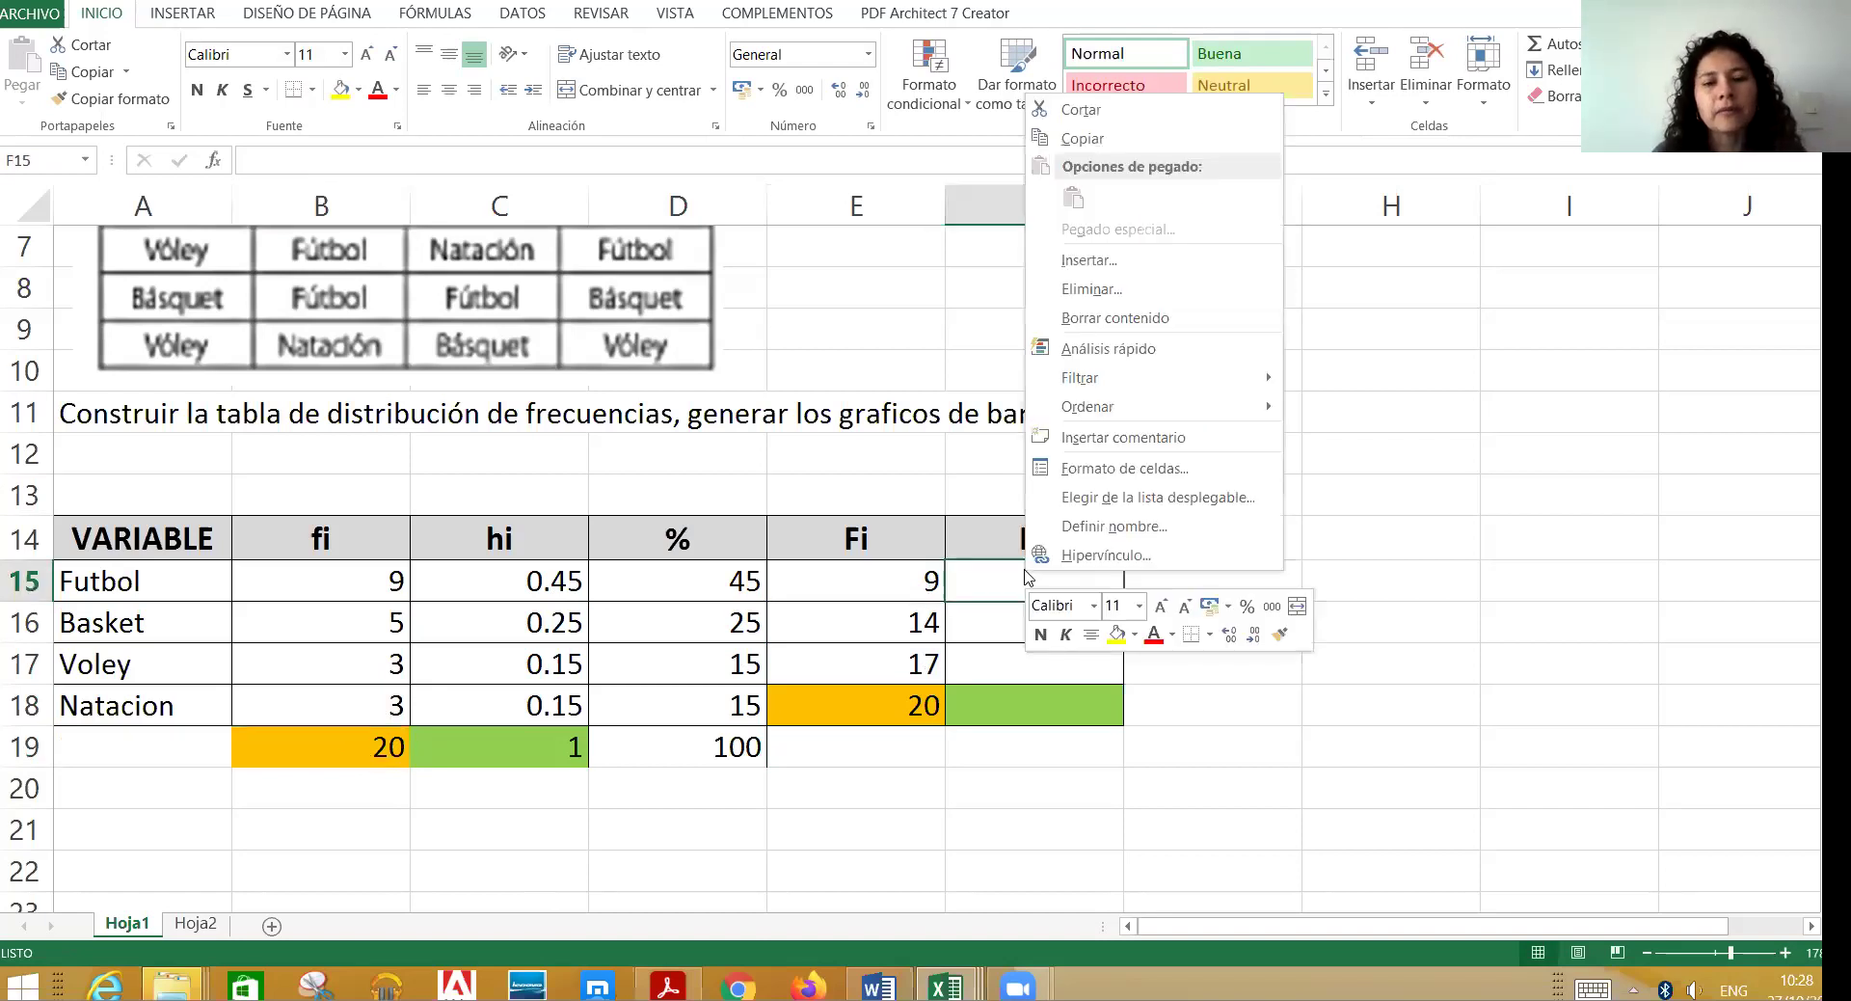
left_click(1023, 570)
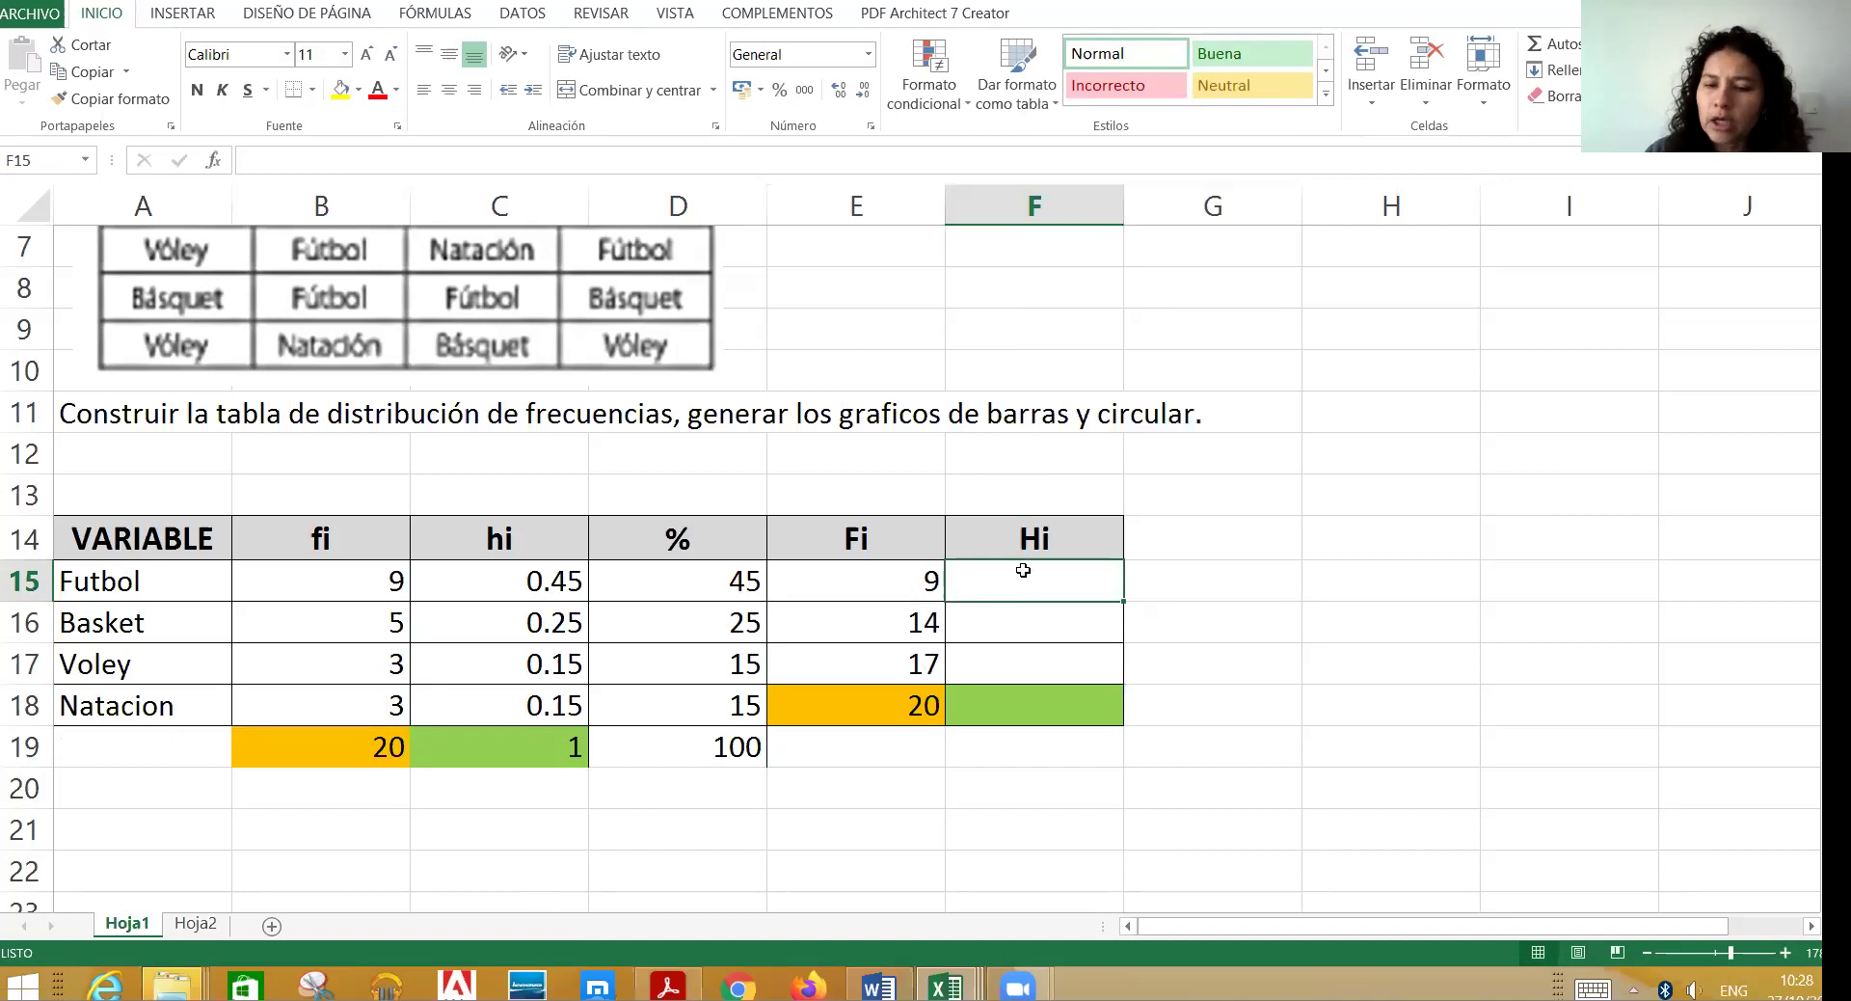
type("=")
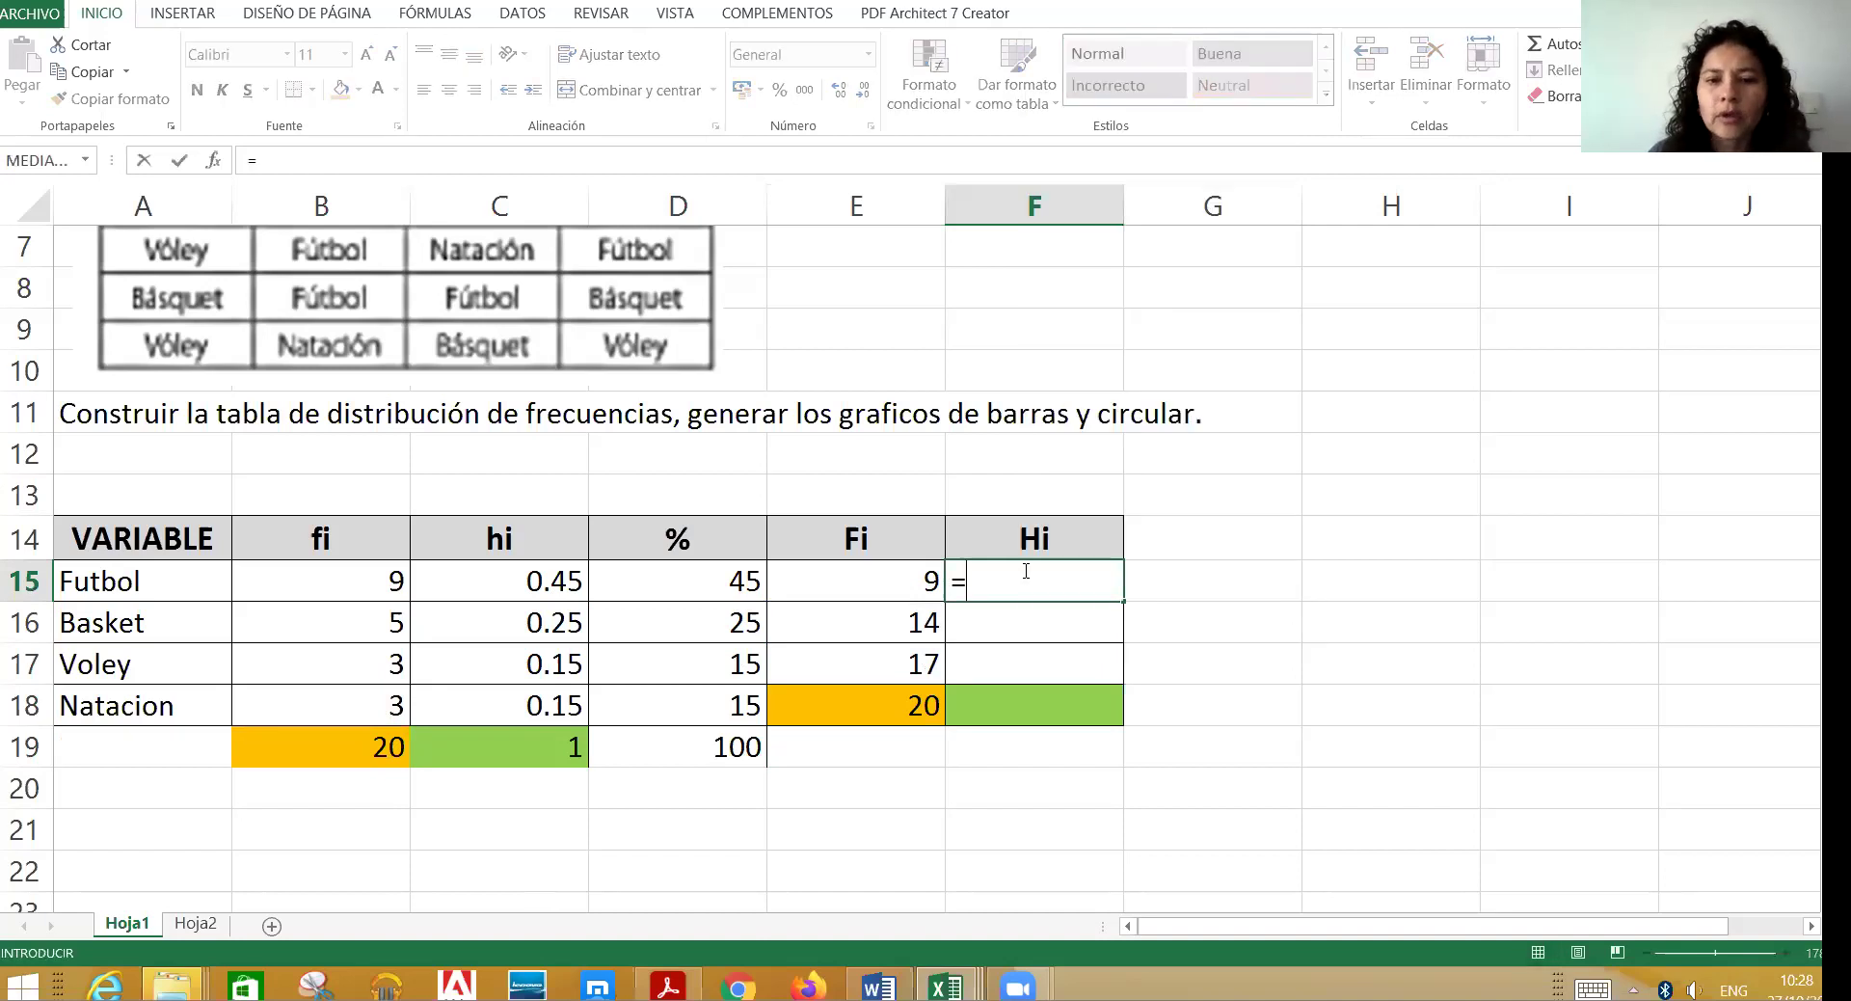
left_click(511, 582)
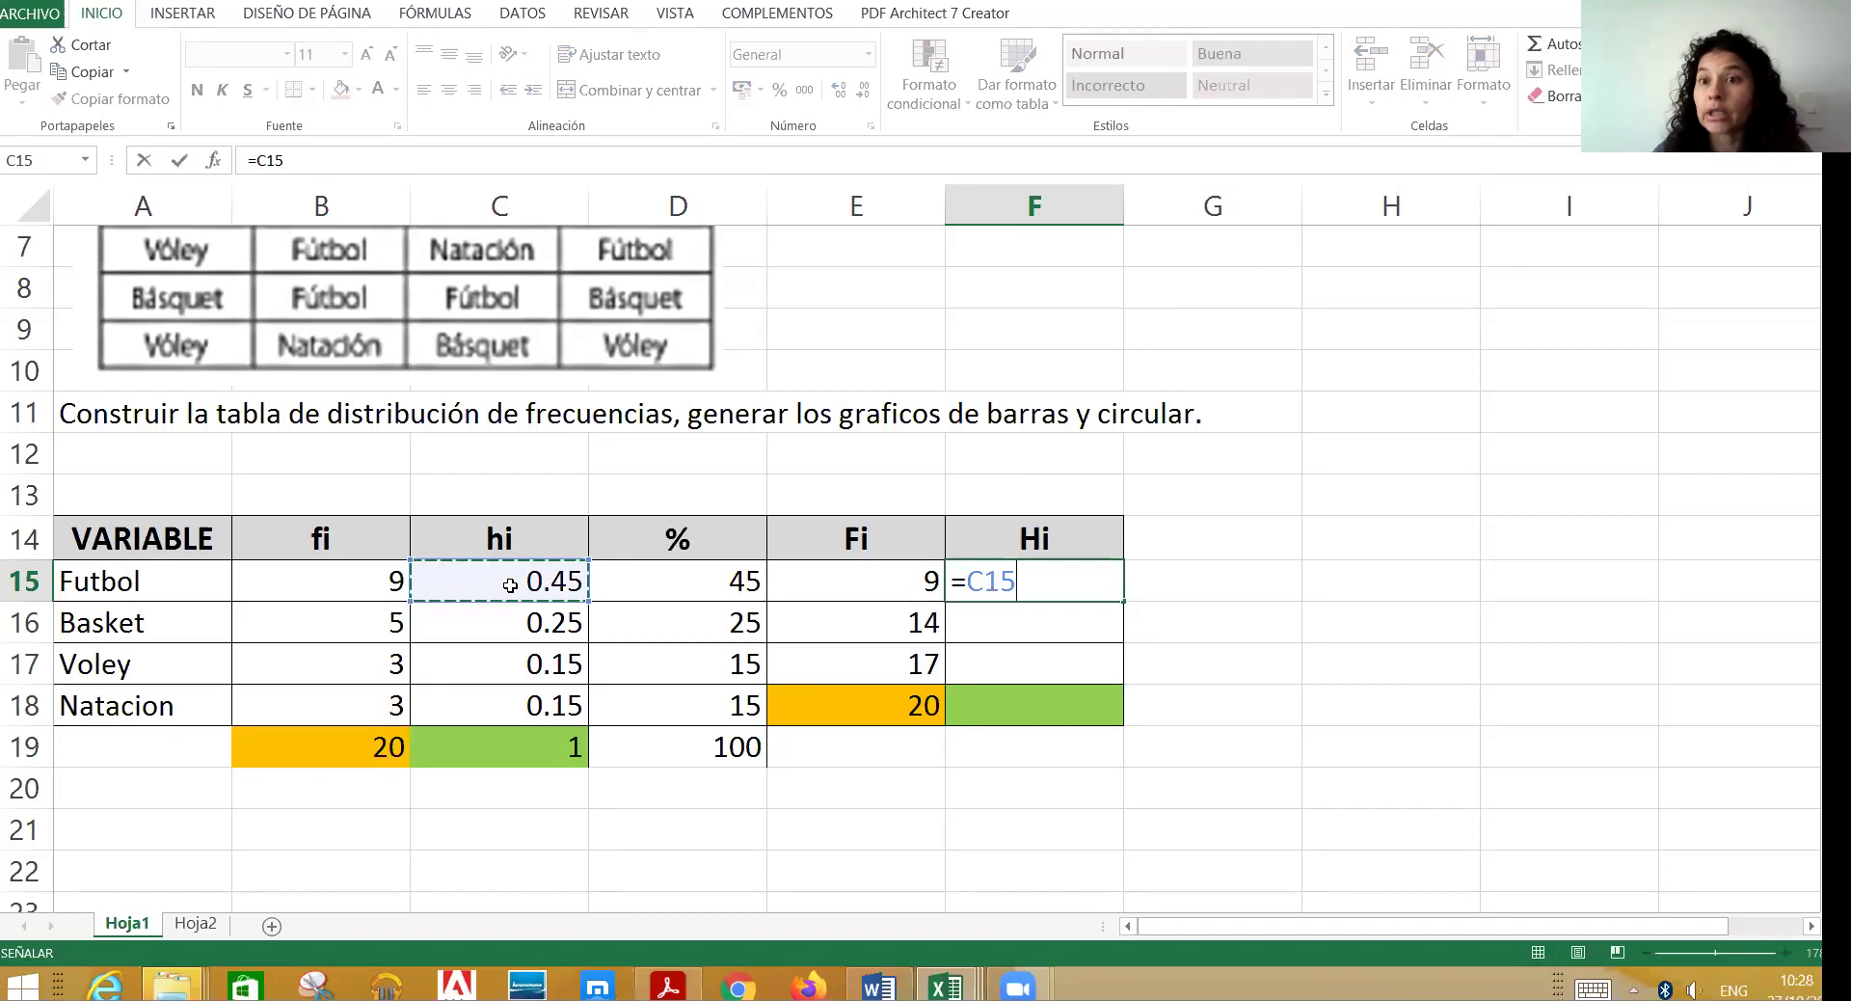
key("Return")
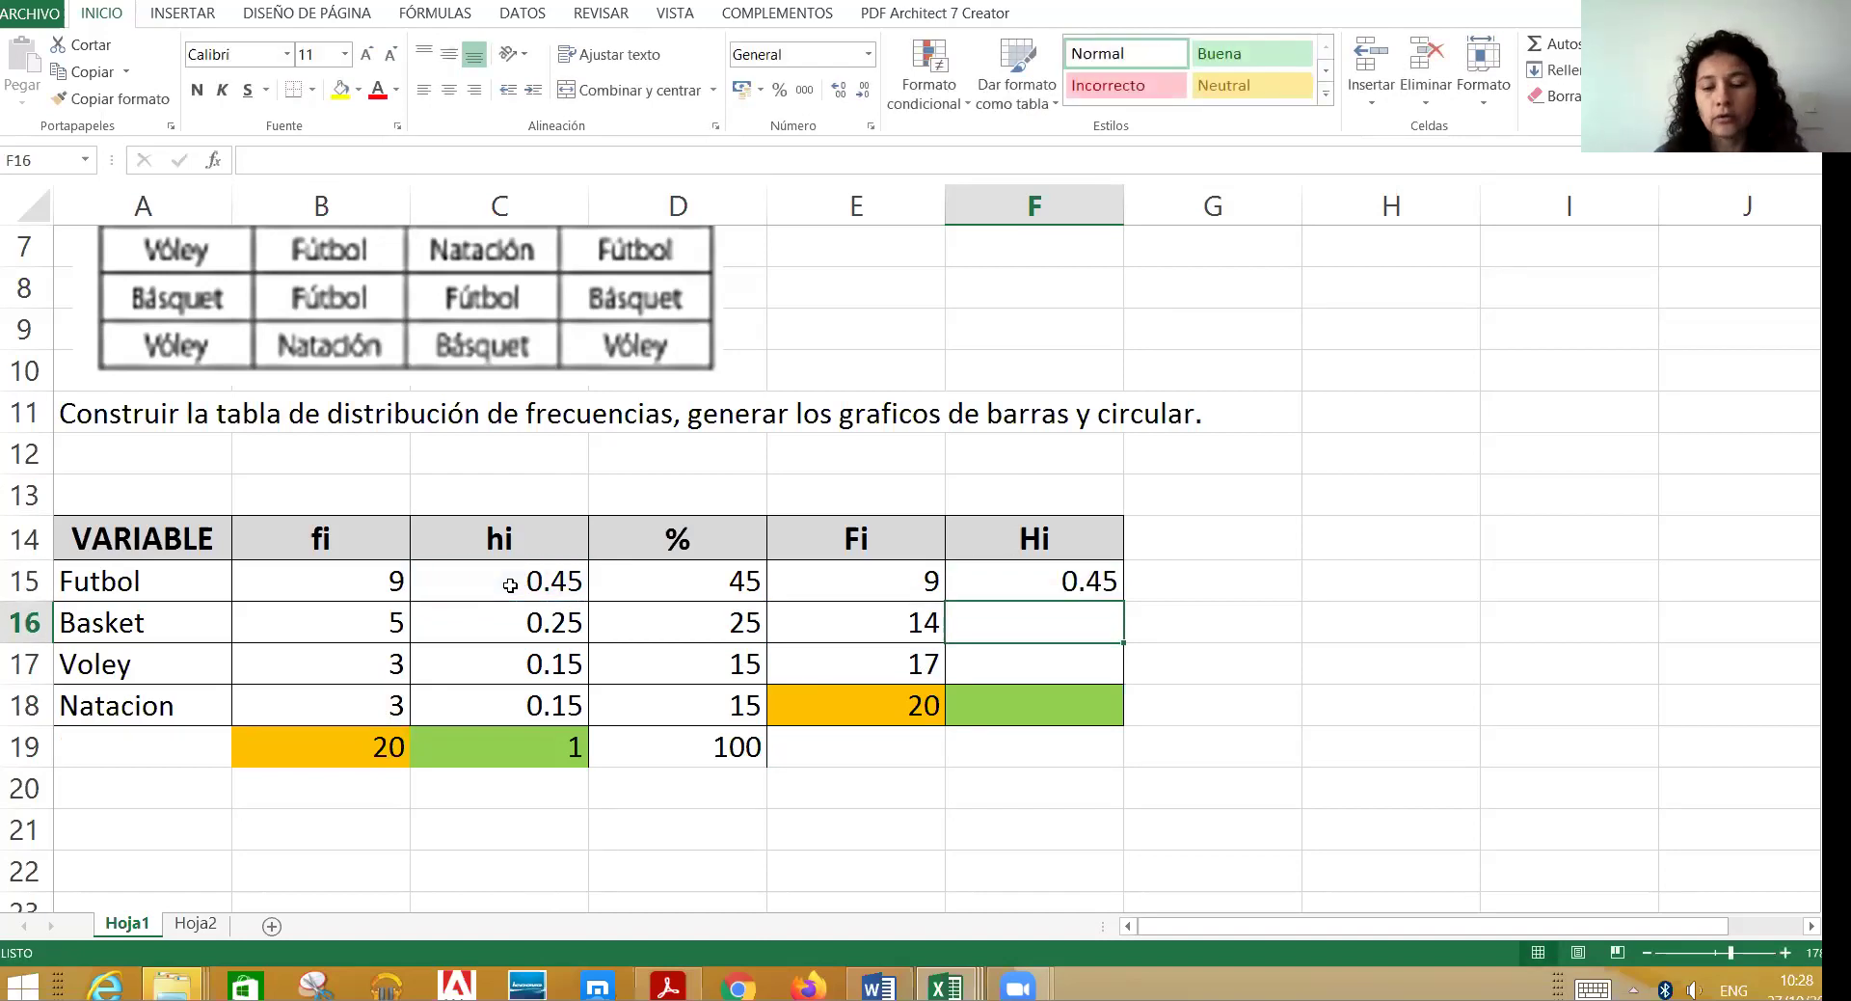
Step: Calculate Basket's cumulative relative frequency in F16 with =F15+C16
type("=")
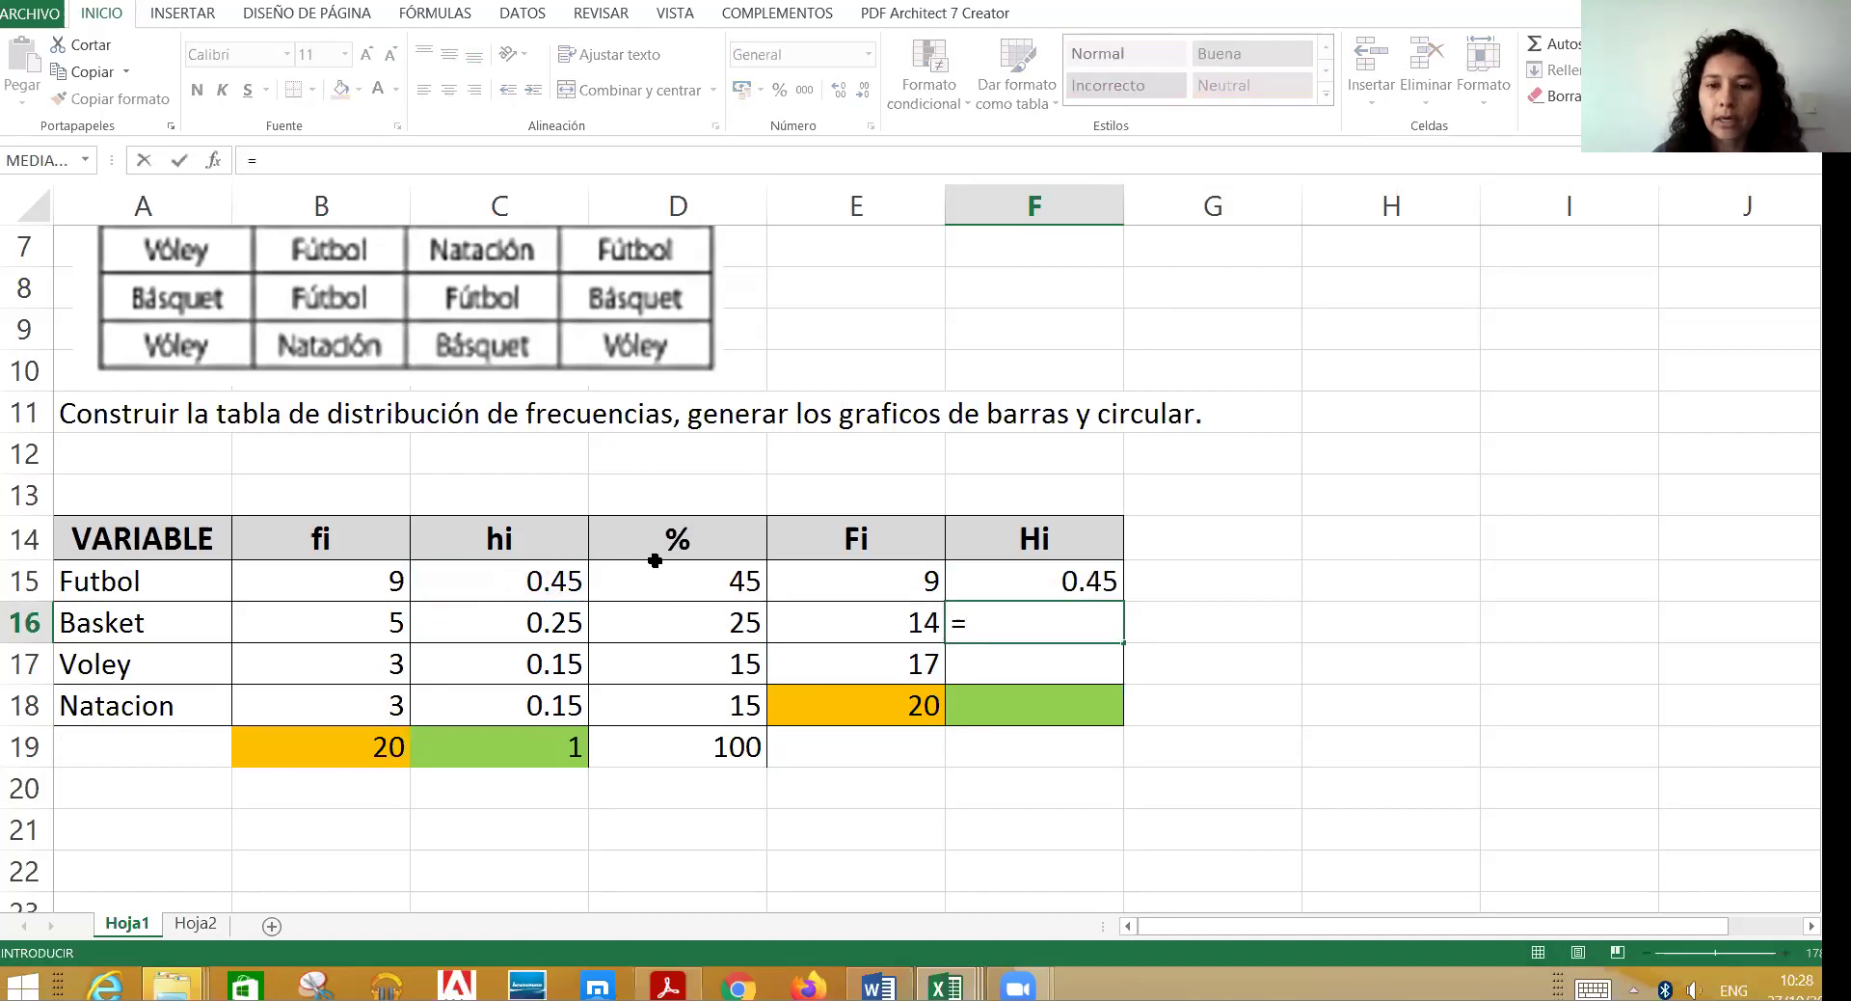
left_click(990, 581)
type("+")
left_click(527, 628)
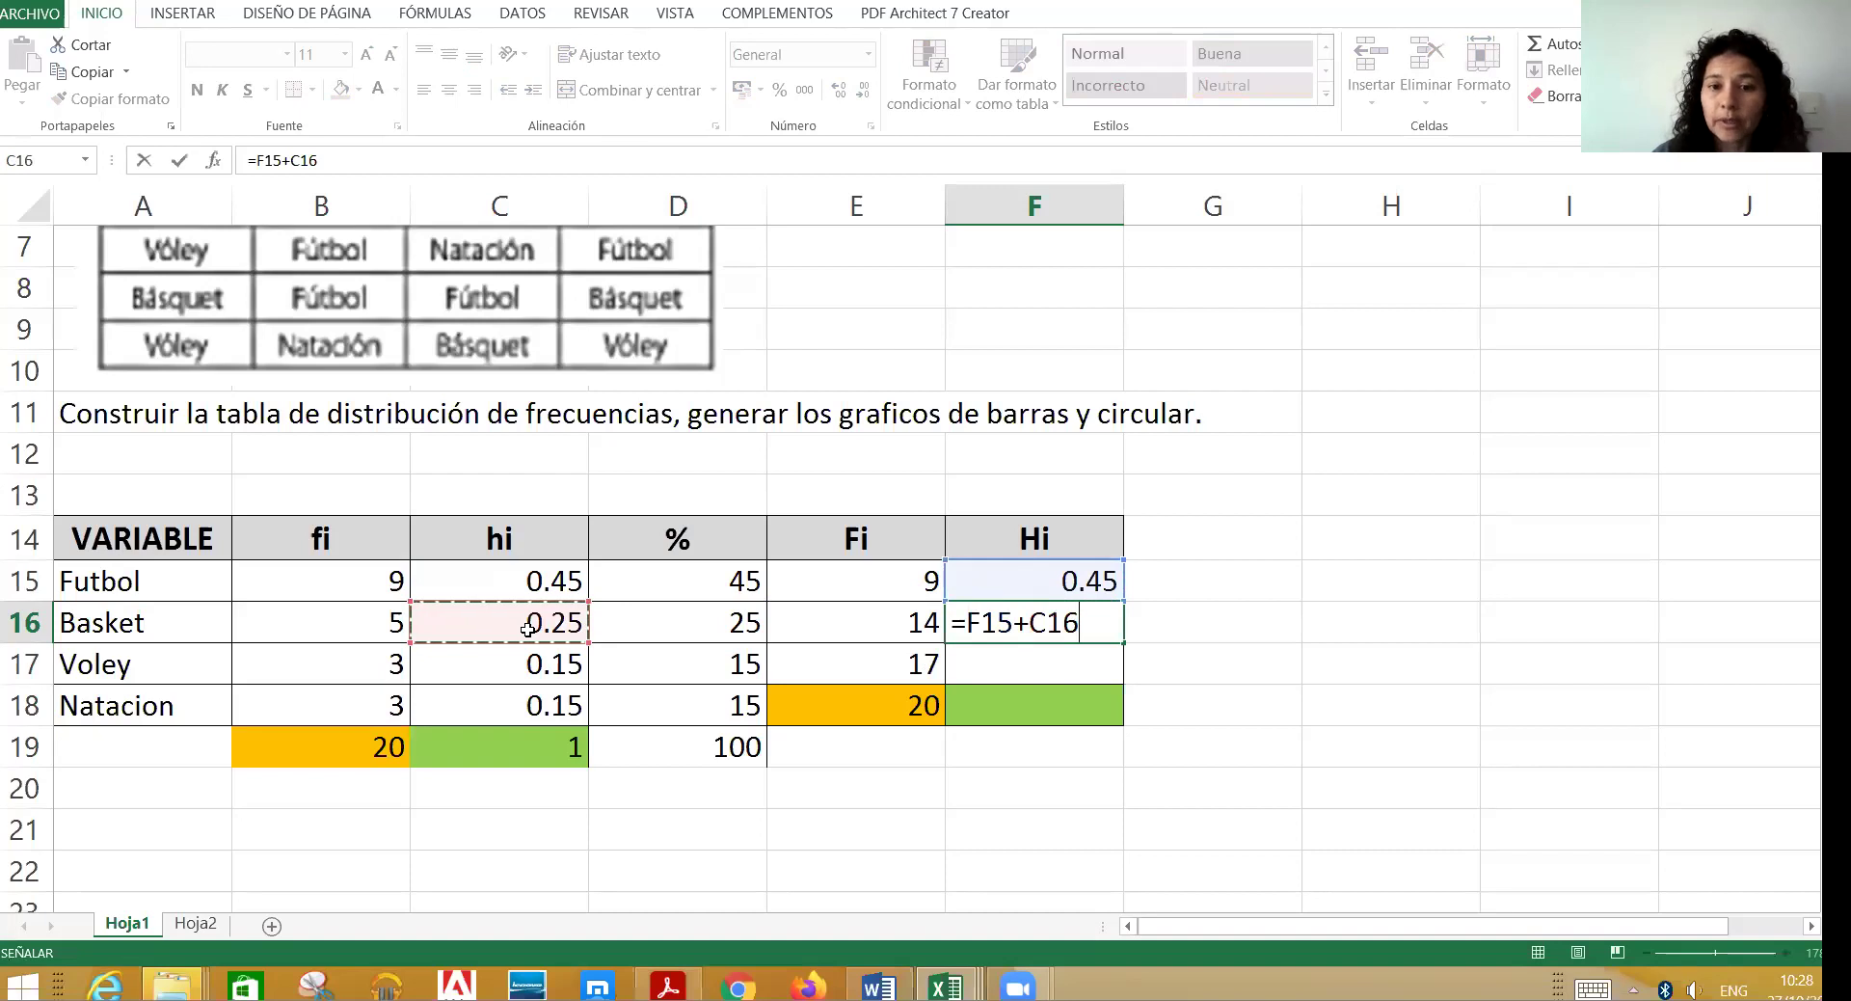
key("Return")
Step: Calculate Voley's cumulative relative frequency in F17 with =F16+C17
type("=")
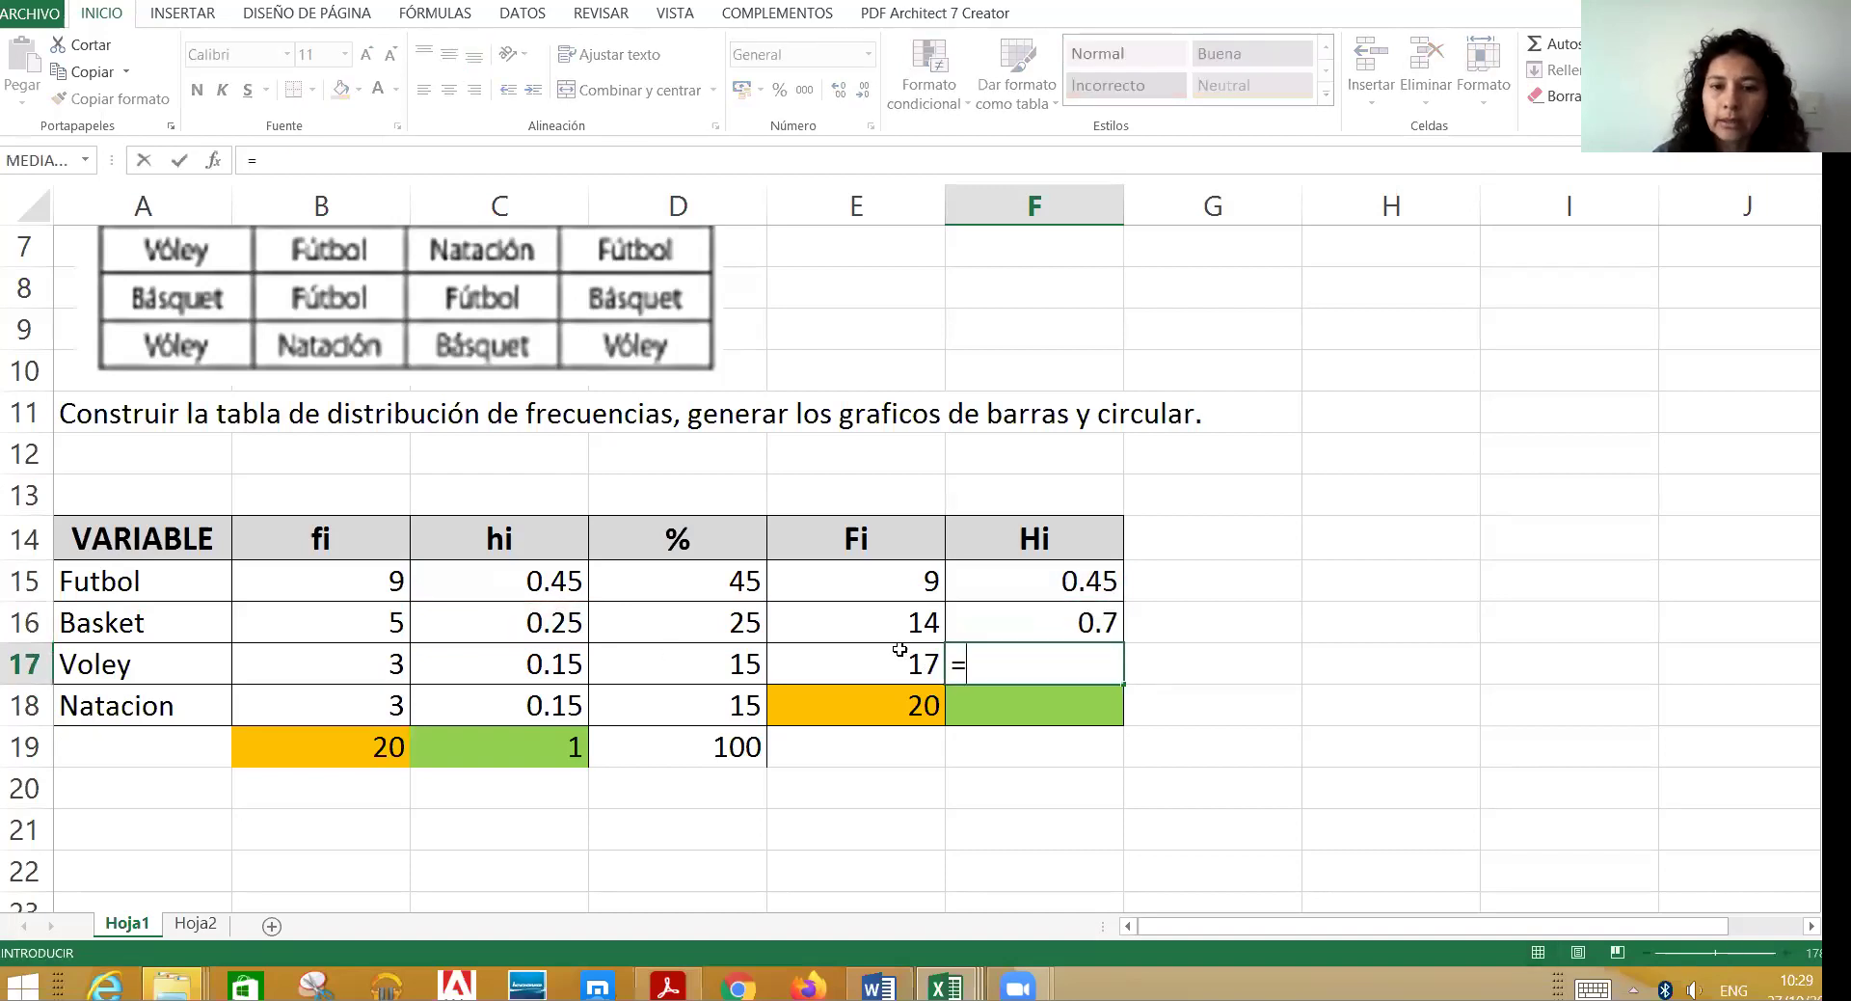
left_click(1047, 618)
type("+")
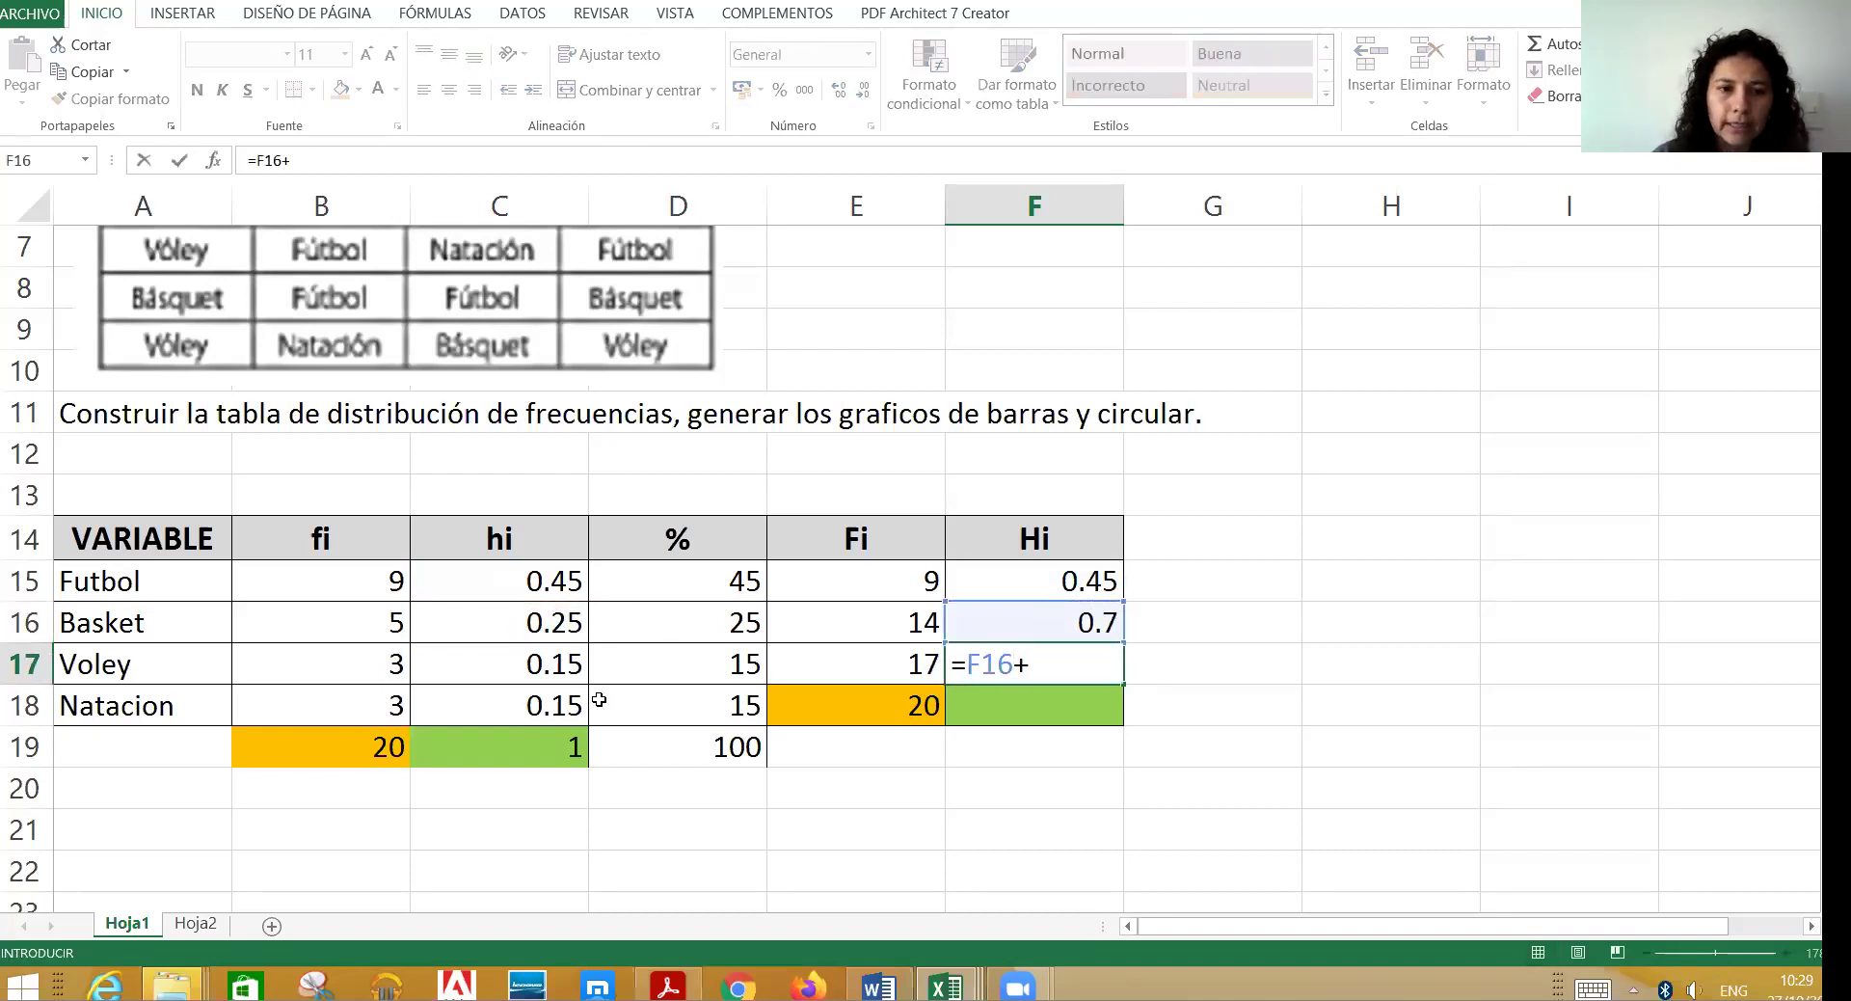
left_click(564, 668)
key("Return")
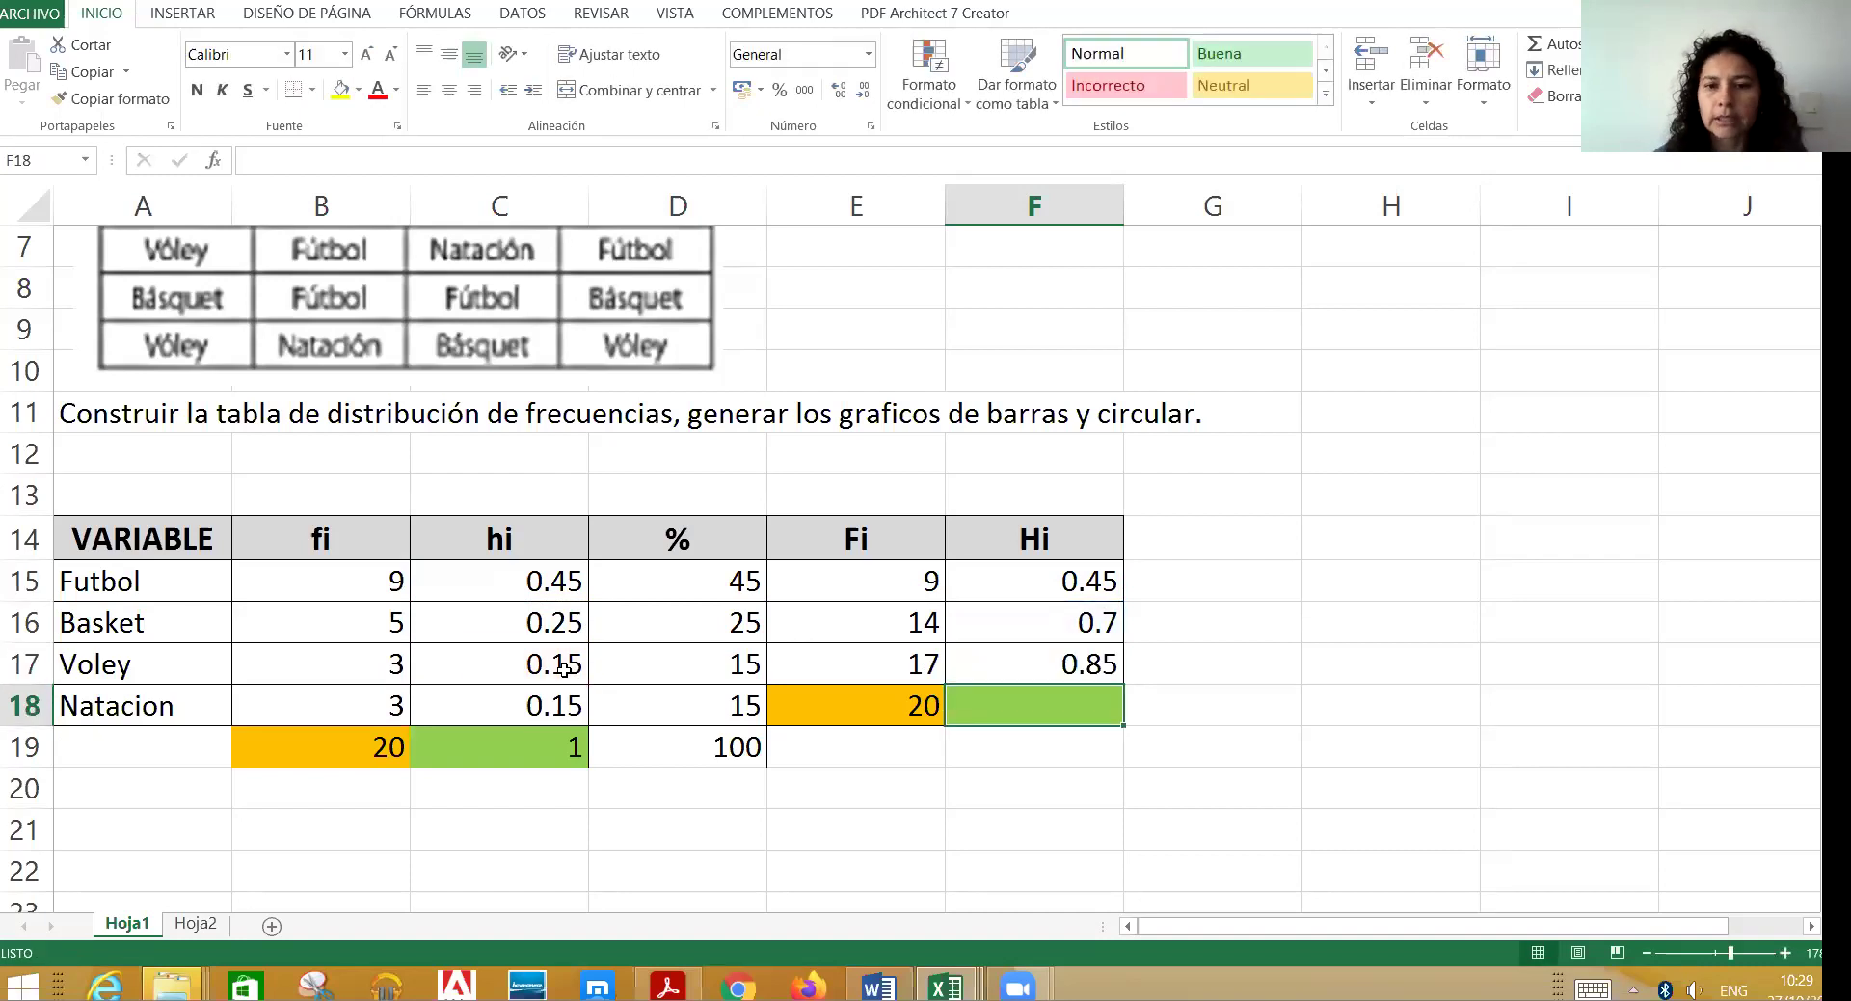
Step: Calculate Natacion's cumulative relative frequency in F18 with the formula =F17+C18
type("=")
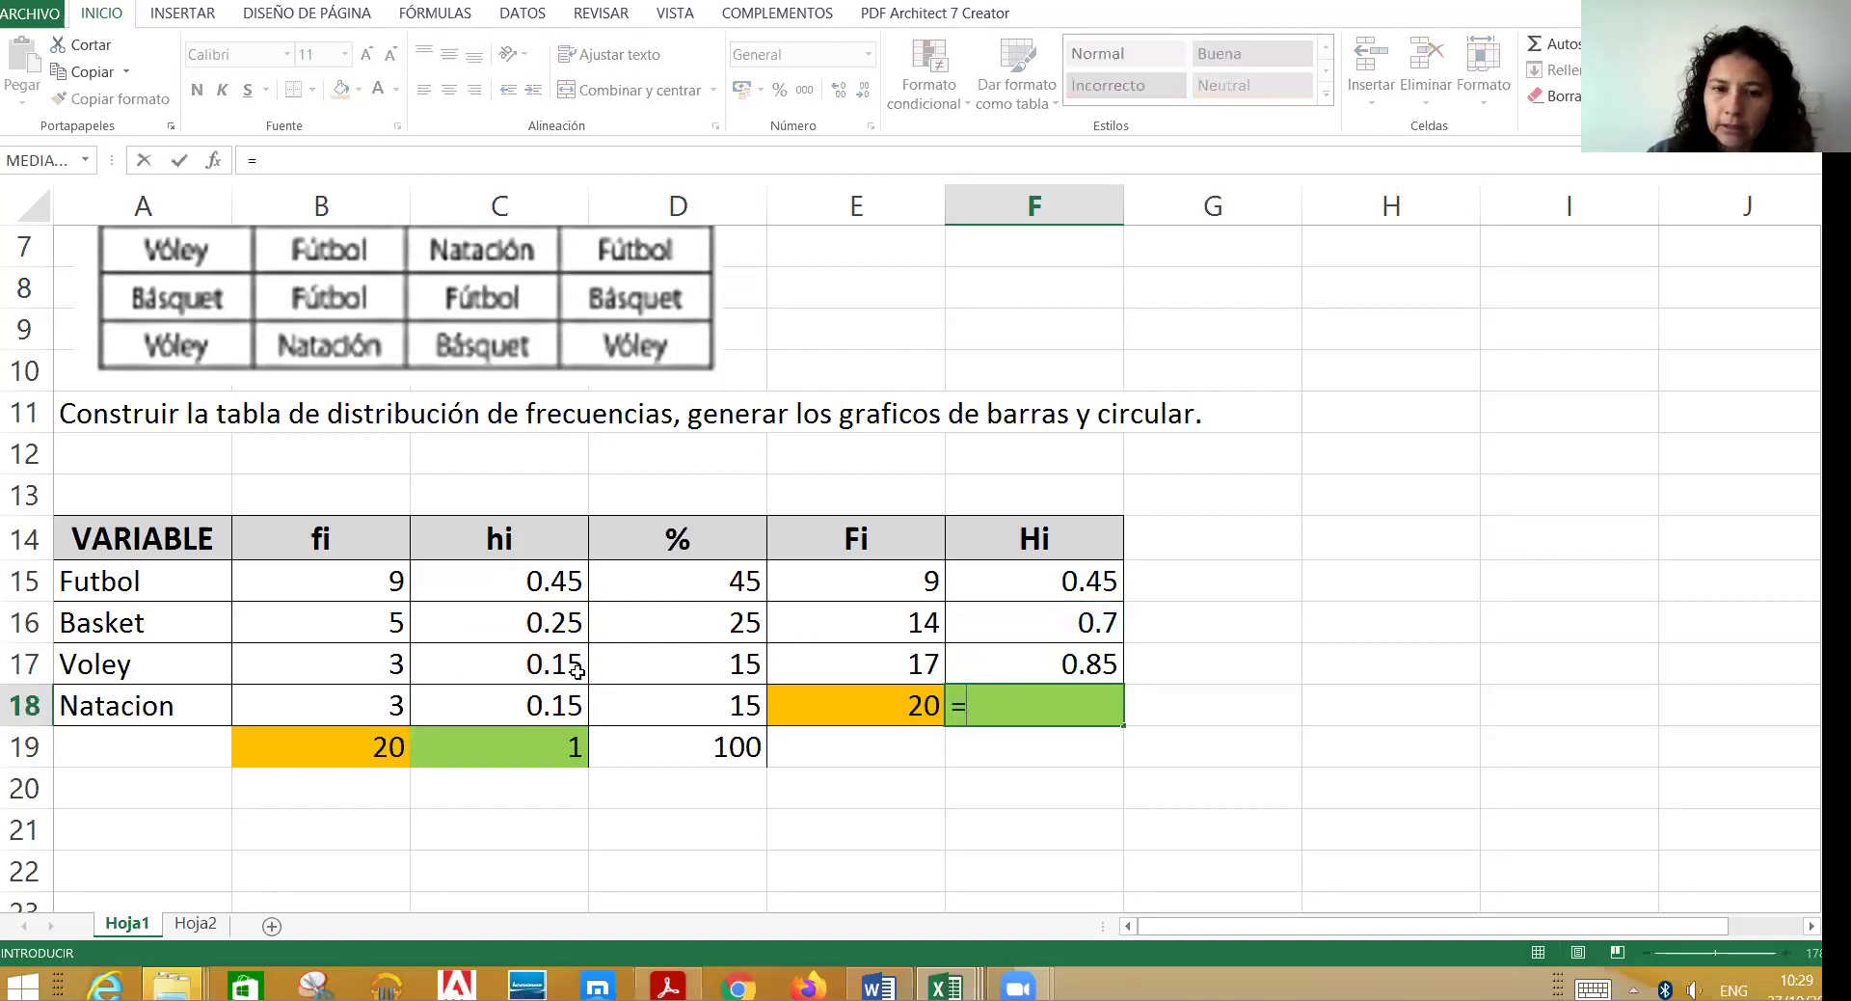
left_click(989, 668)
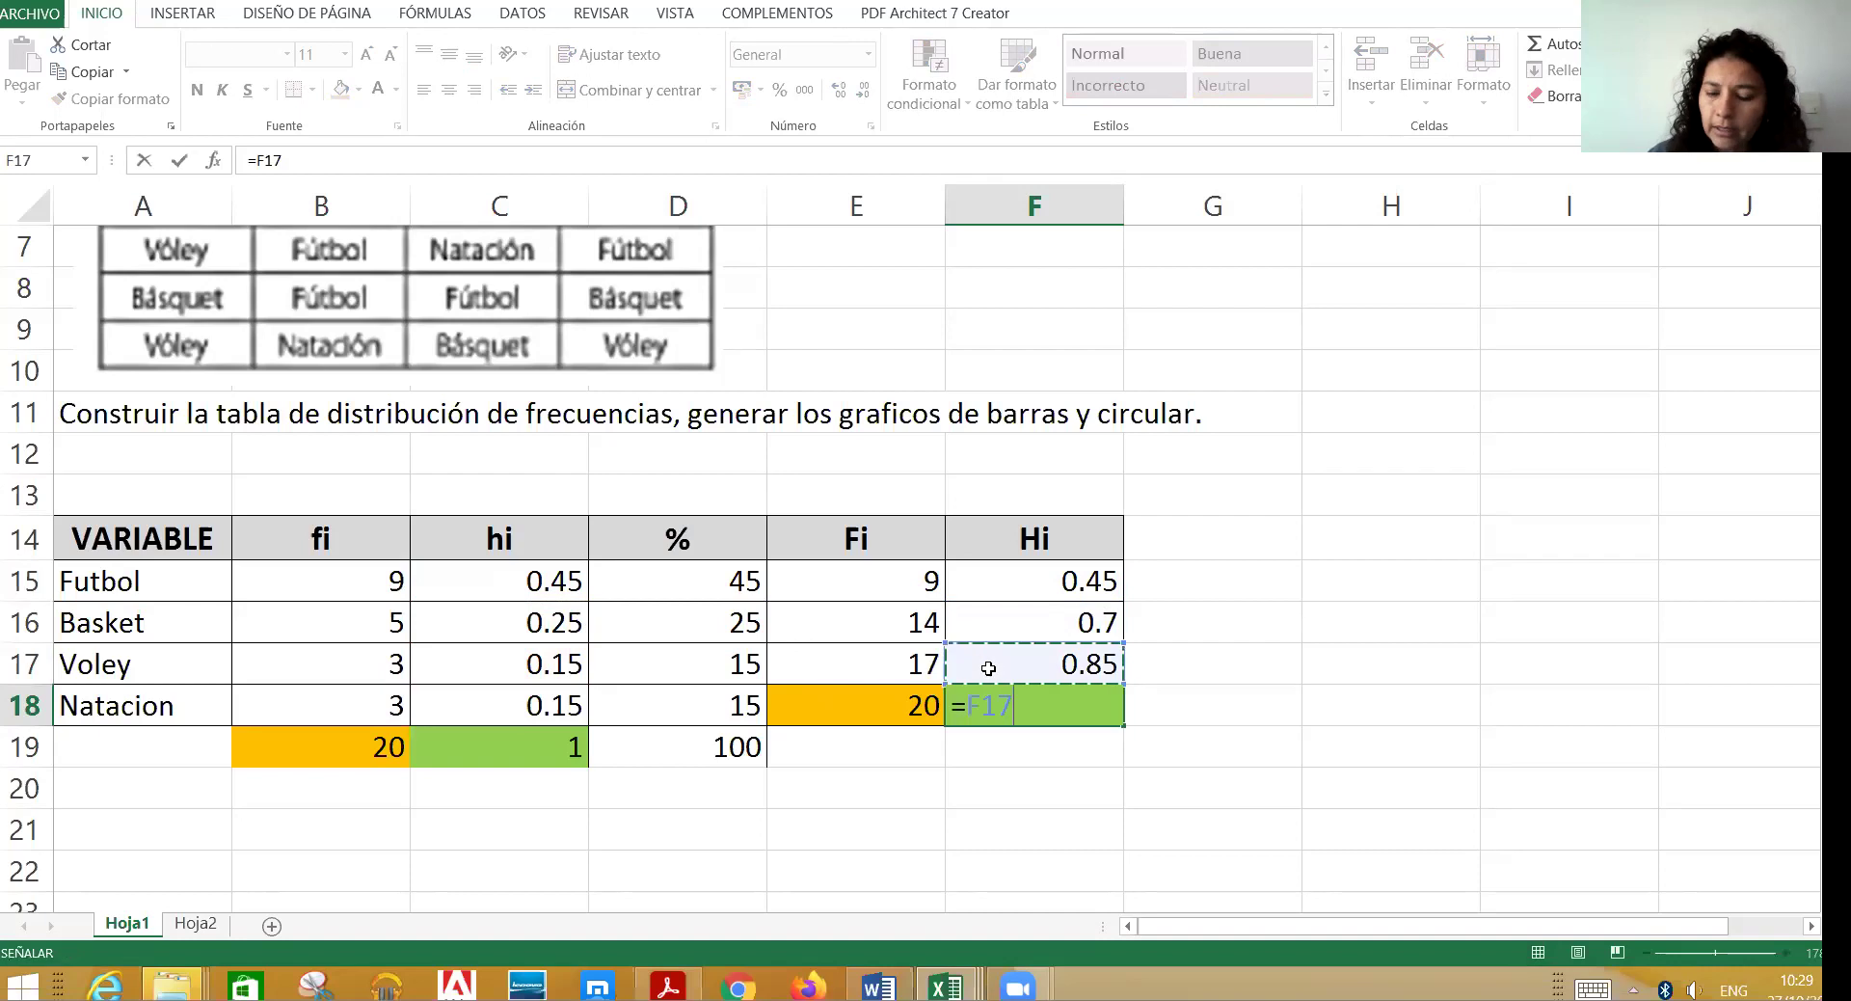
type("+")
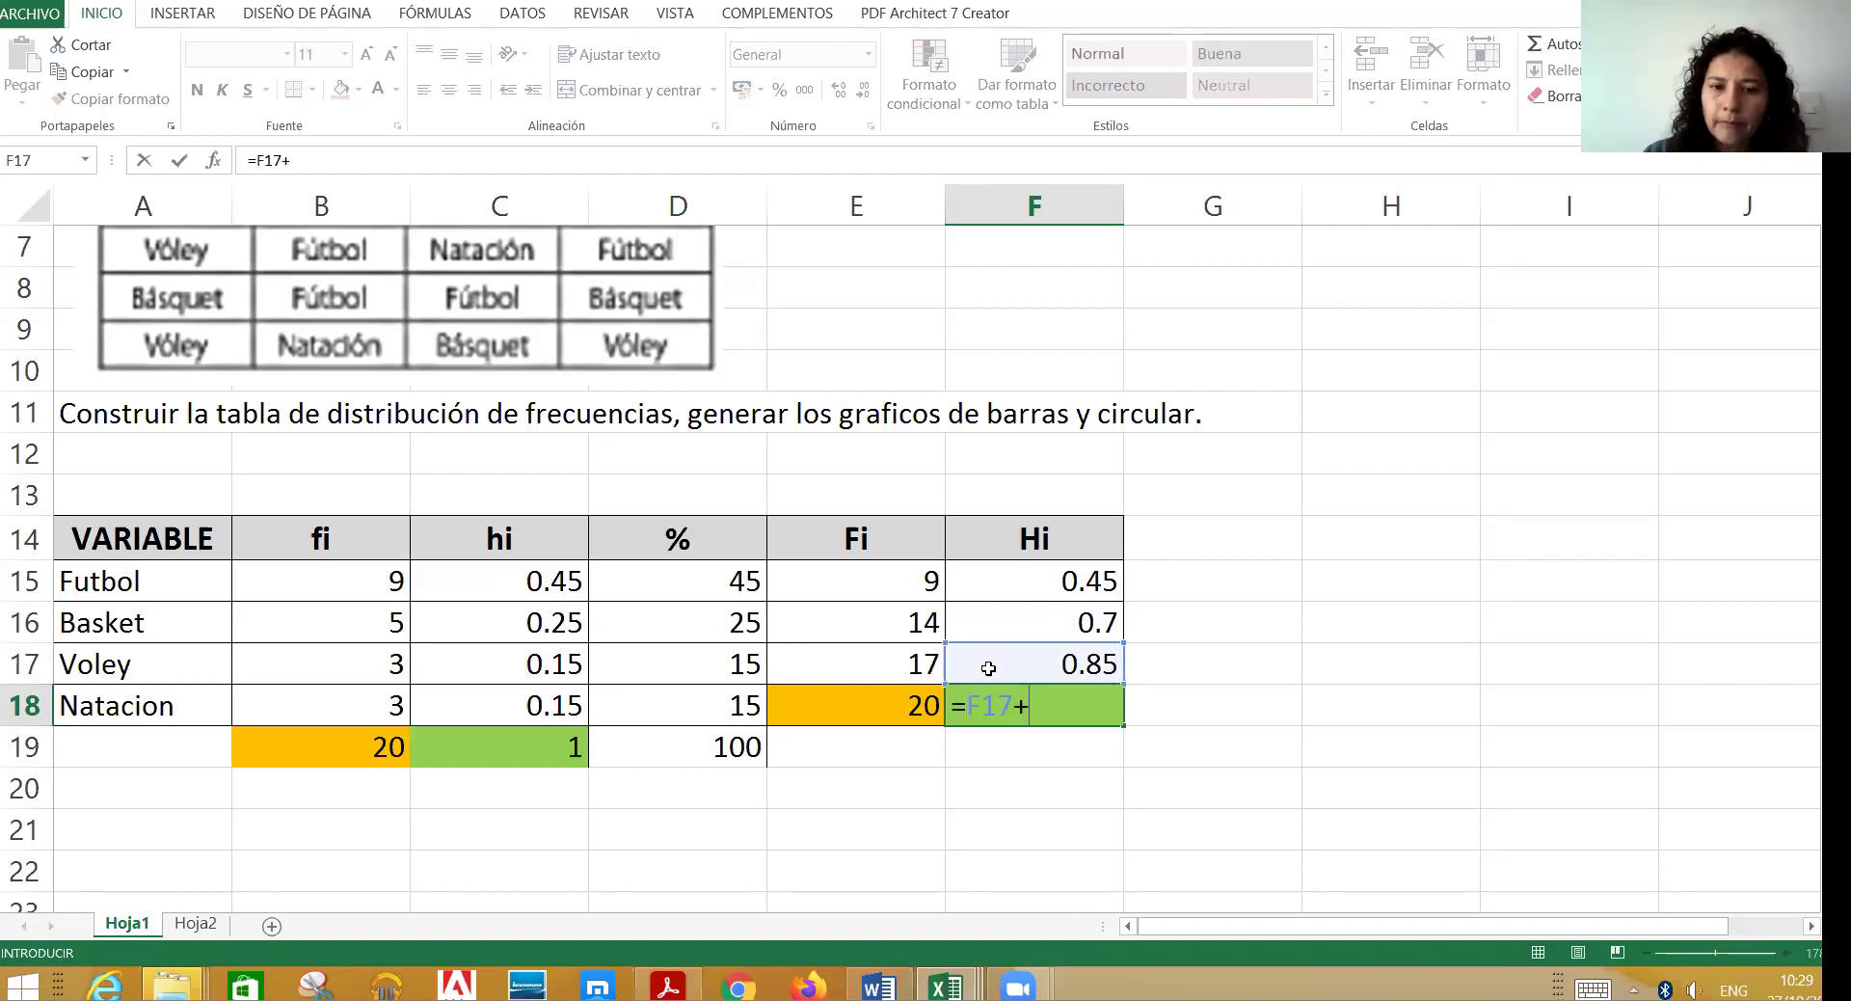
left_click(522, 709)
key("Return")
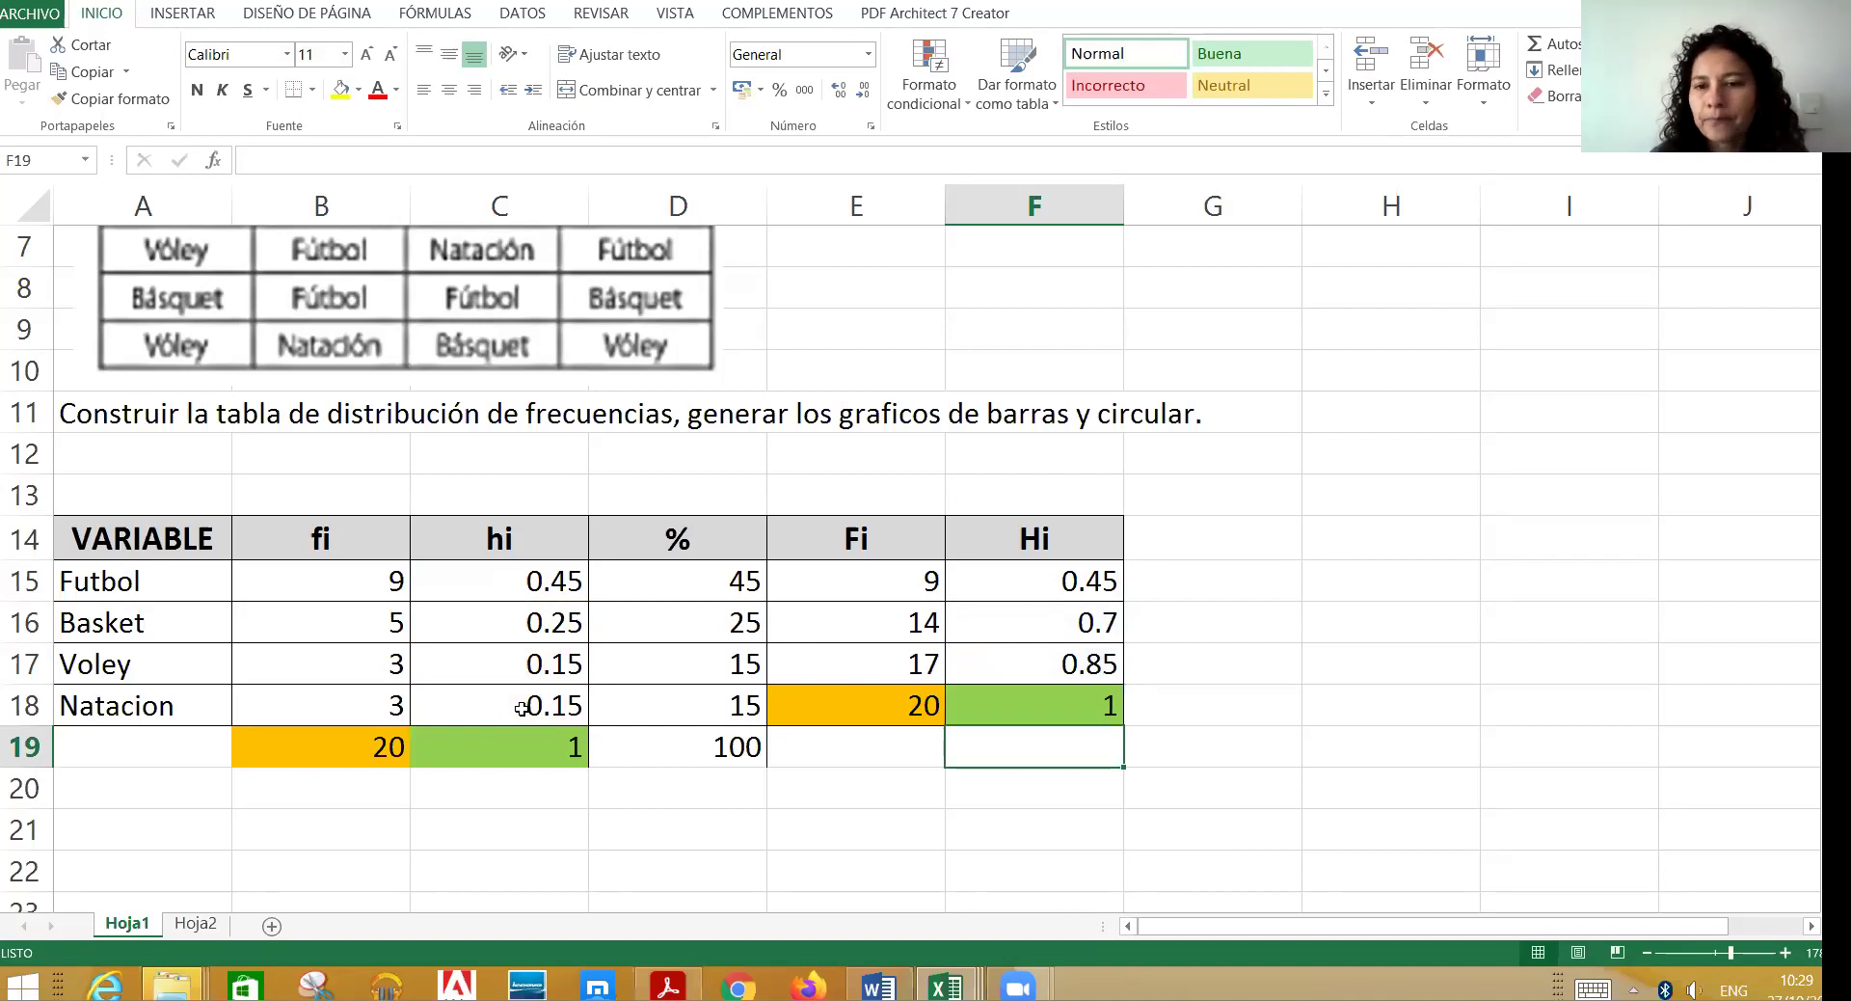
Step: Insert a 2D clustered column chart of the sports and their fi values from the range A14:B18
scroll(522, 709, "down", 2)
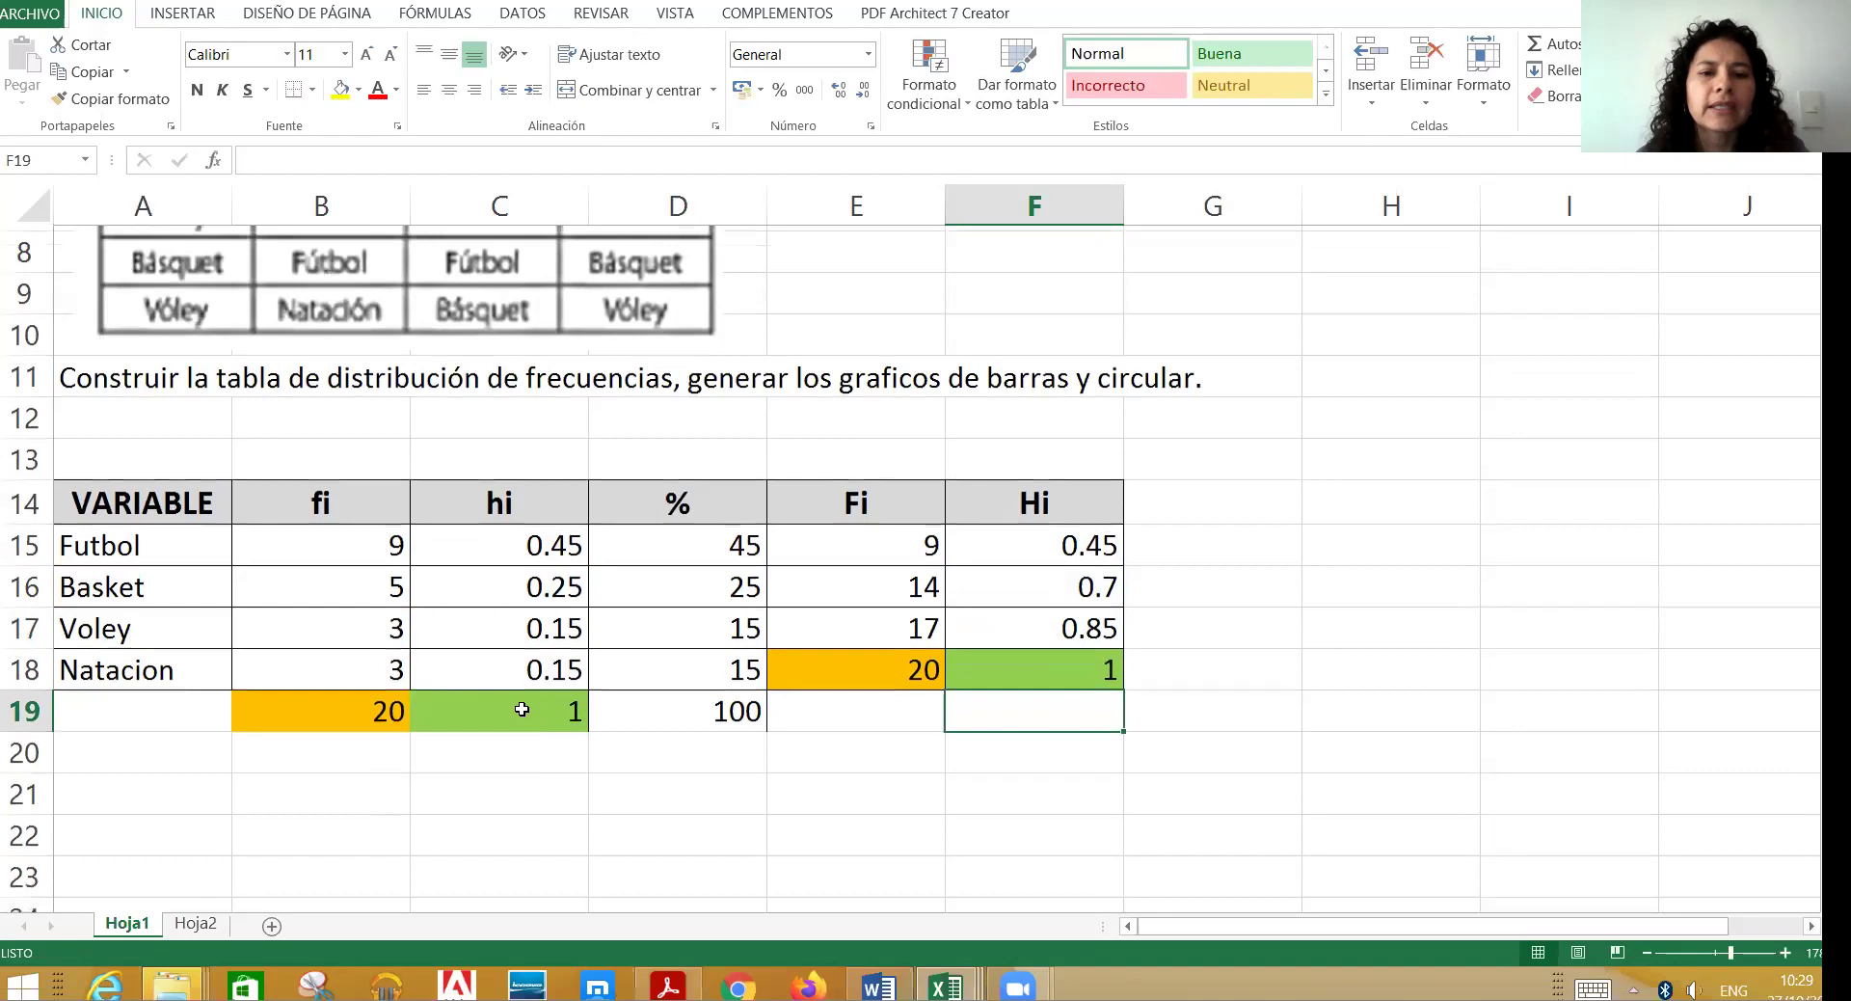
scroll(521, 708, "up", 1)
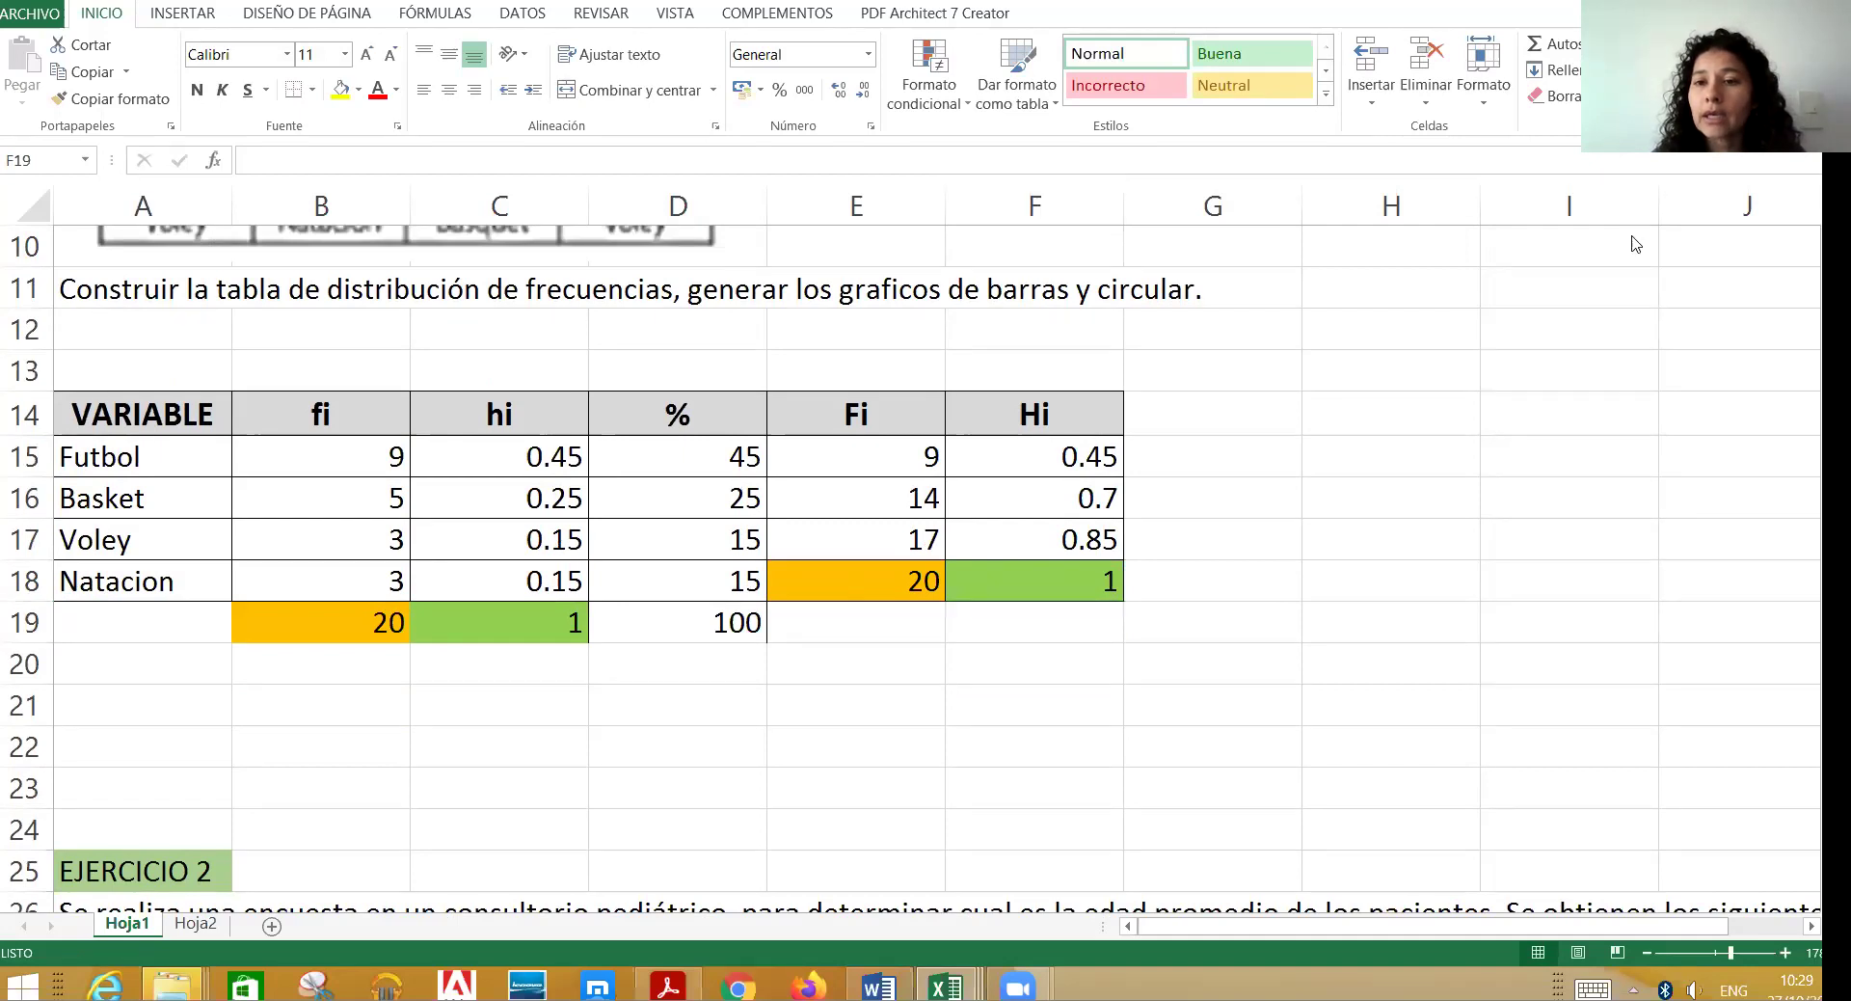
scroll(1634, 240, "down", 3)
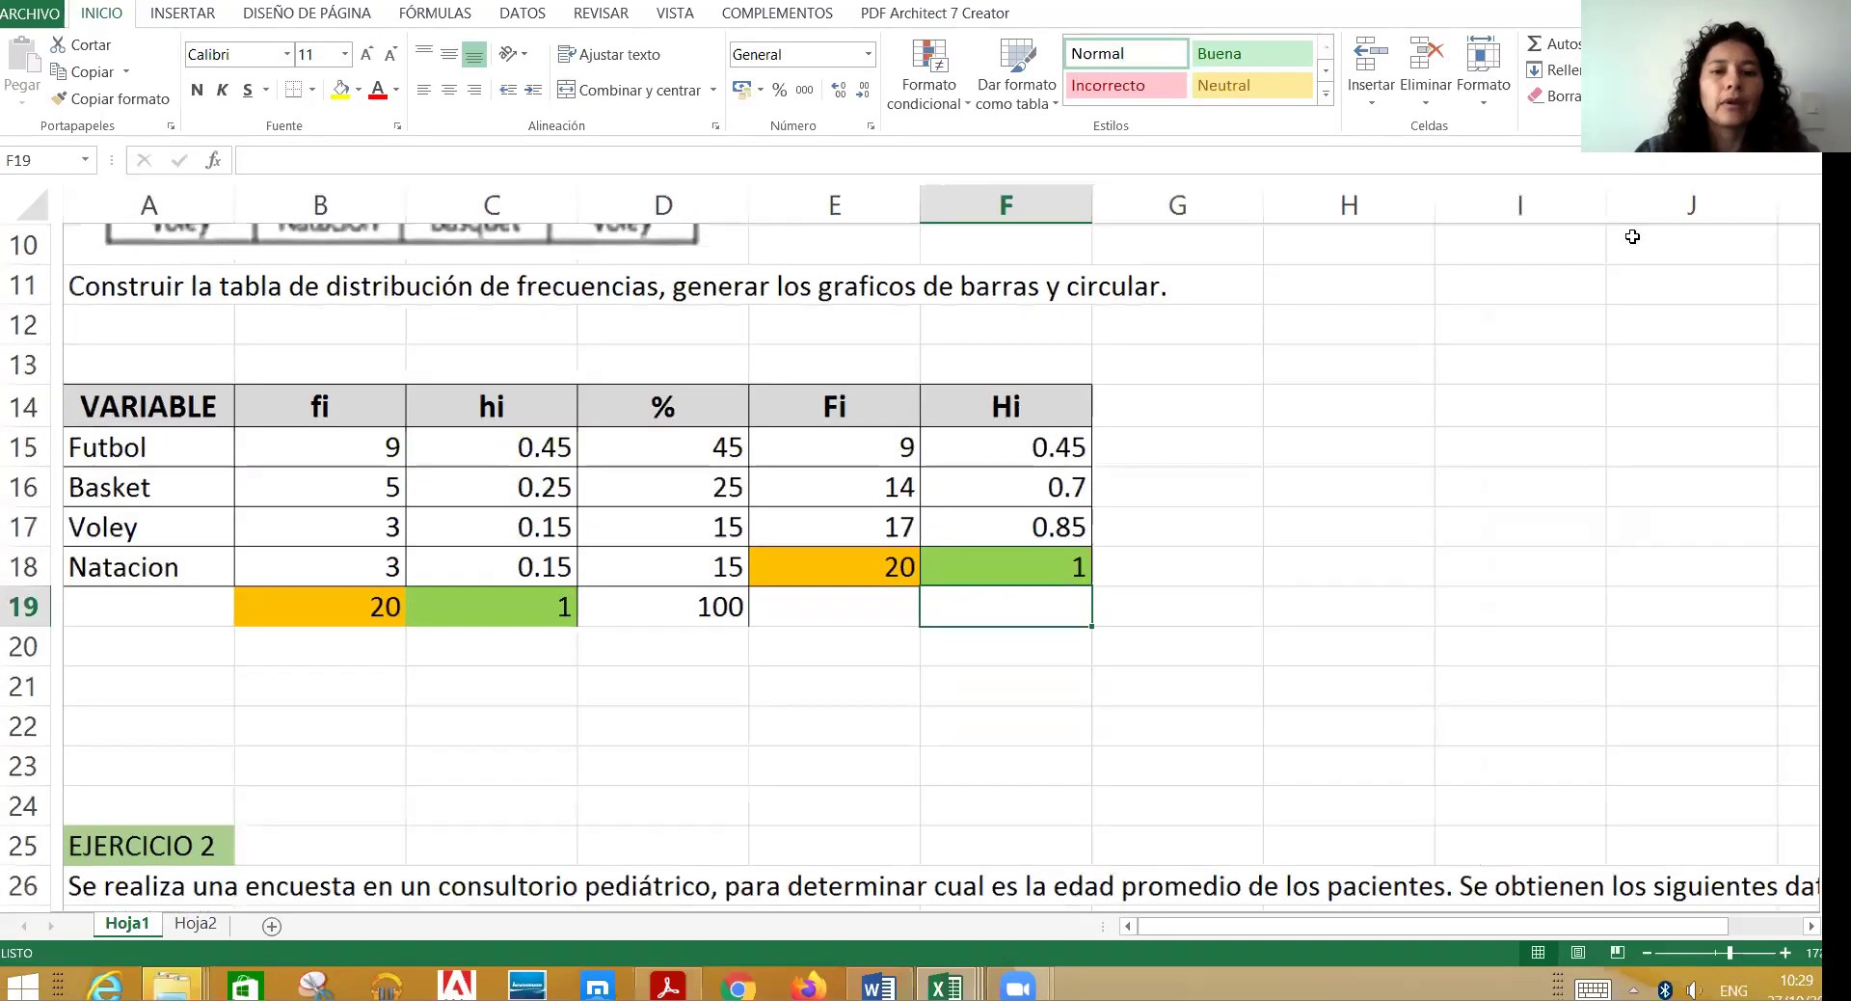
scroll(1633, 237, "up", 2)
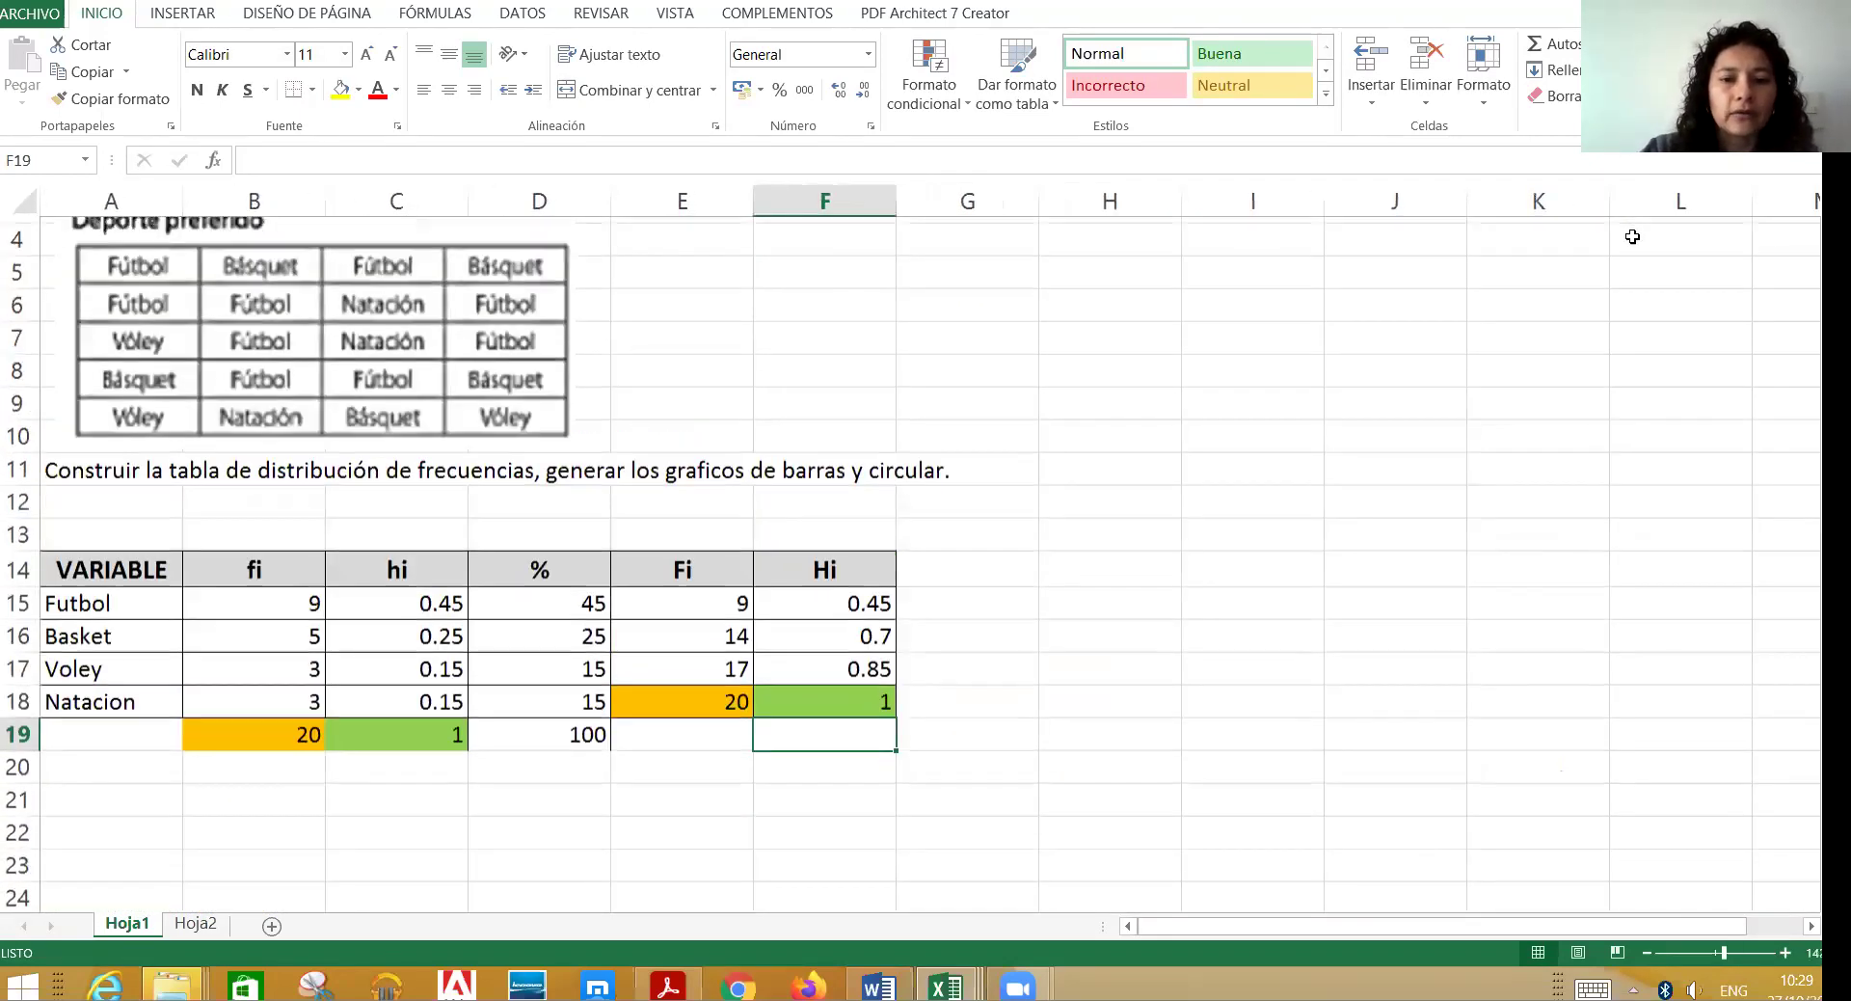
scroll(1633, 236, "down", 1)
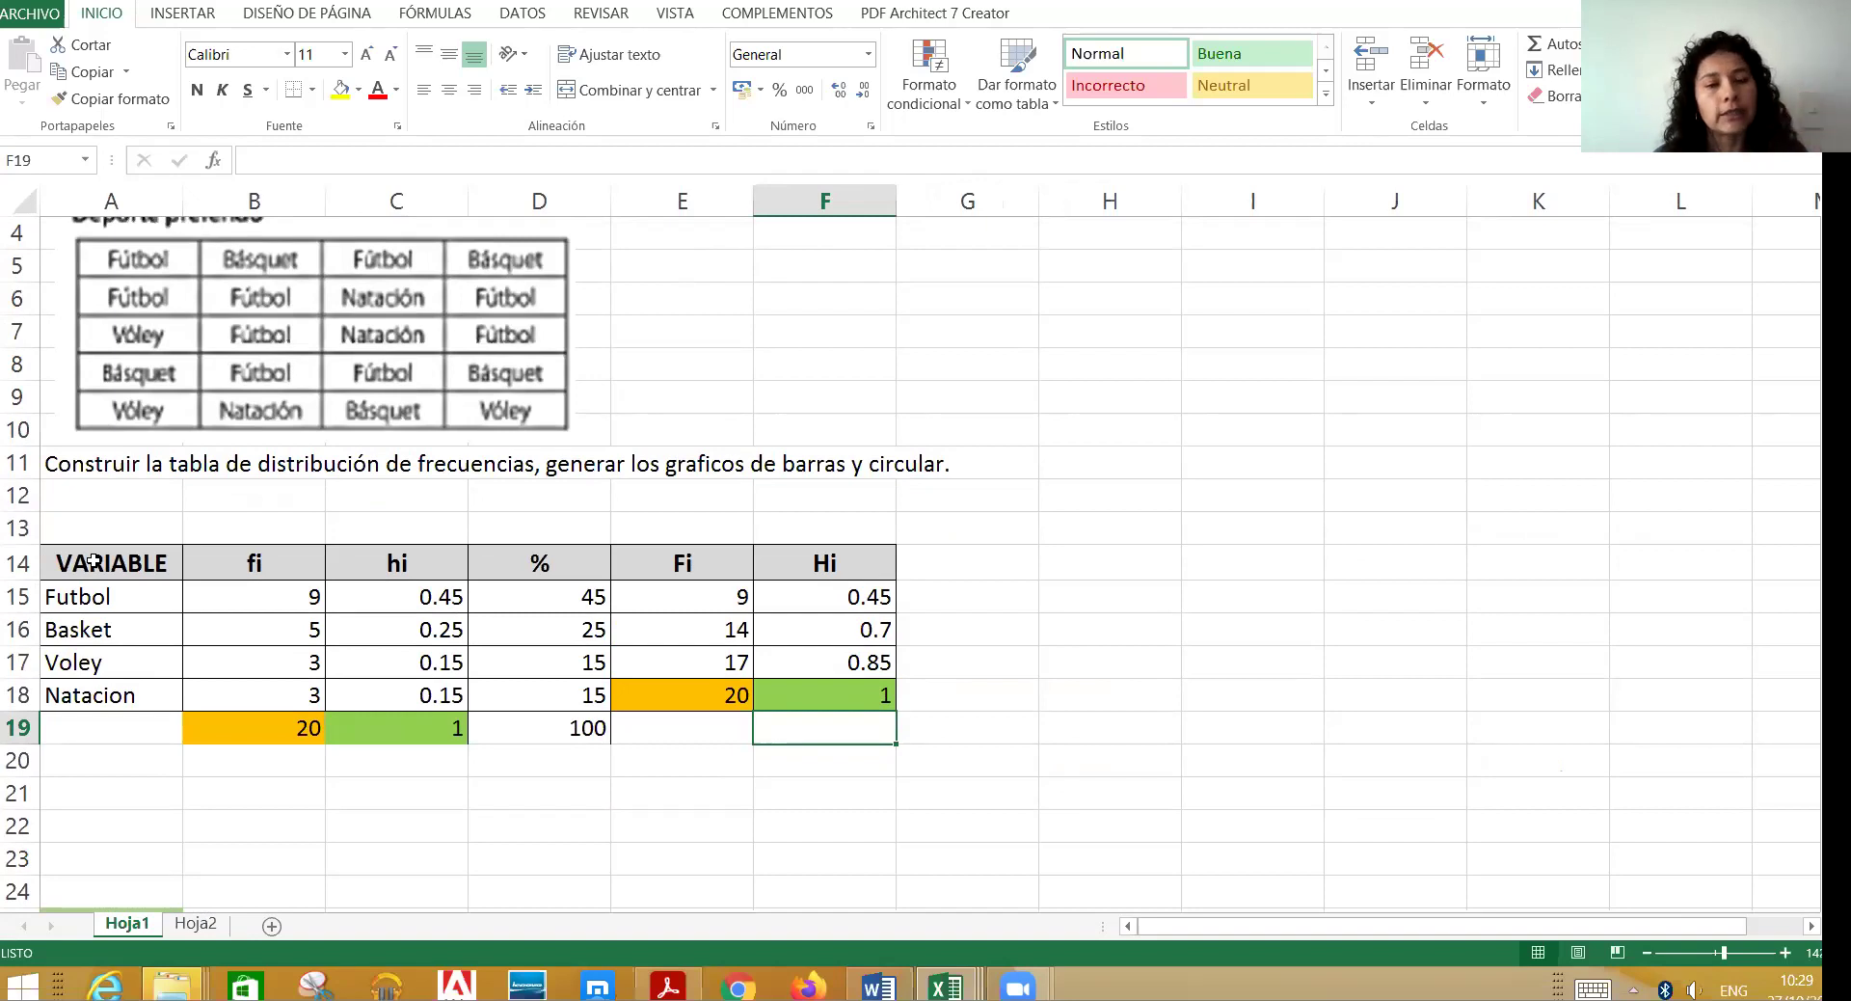
left_click_drag(91, 561, 223, 694)
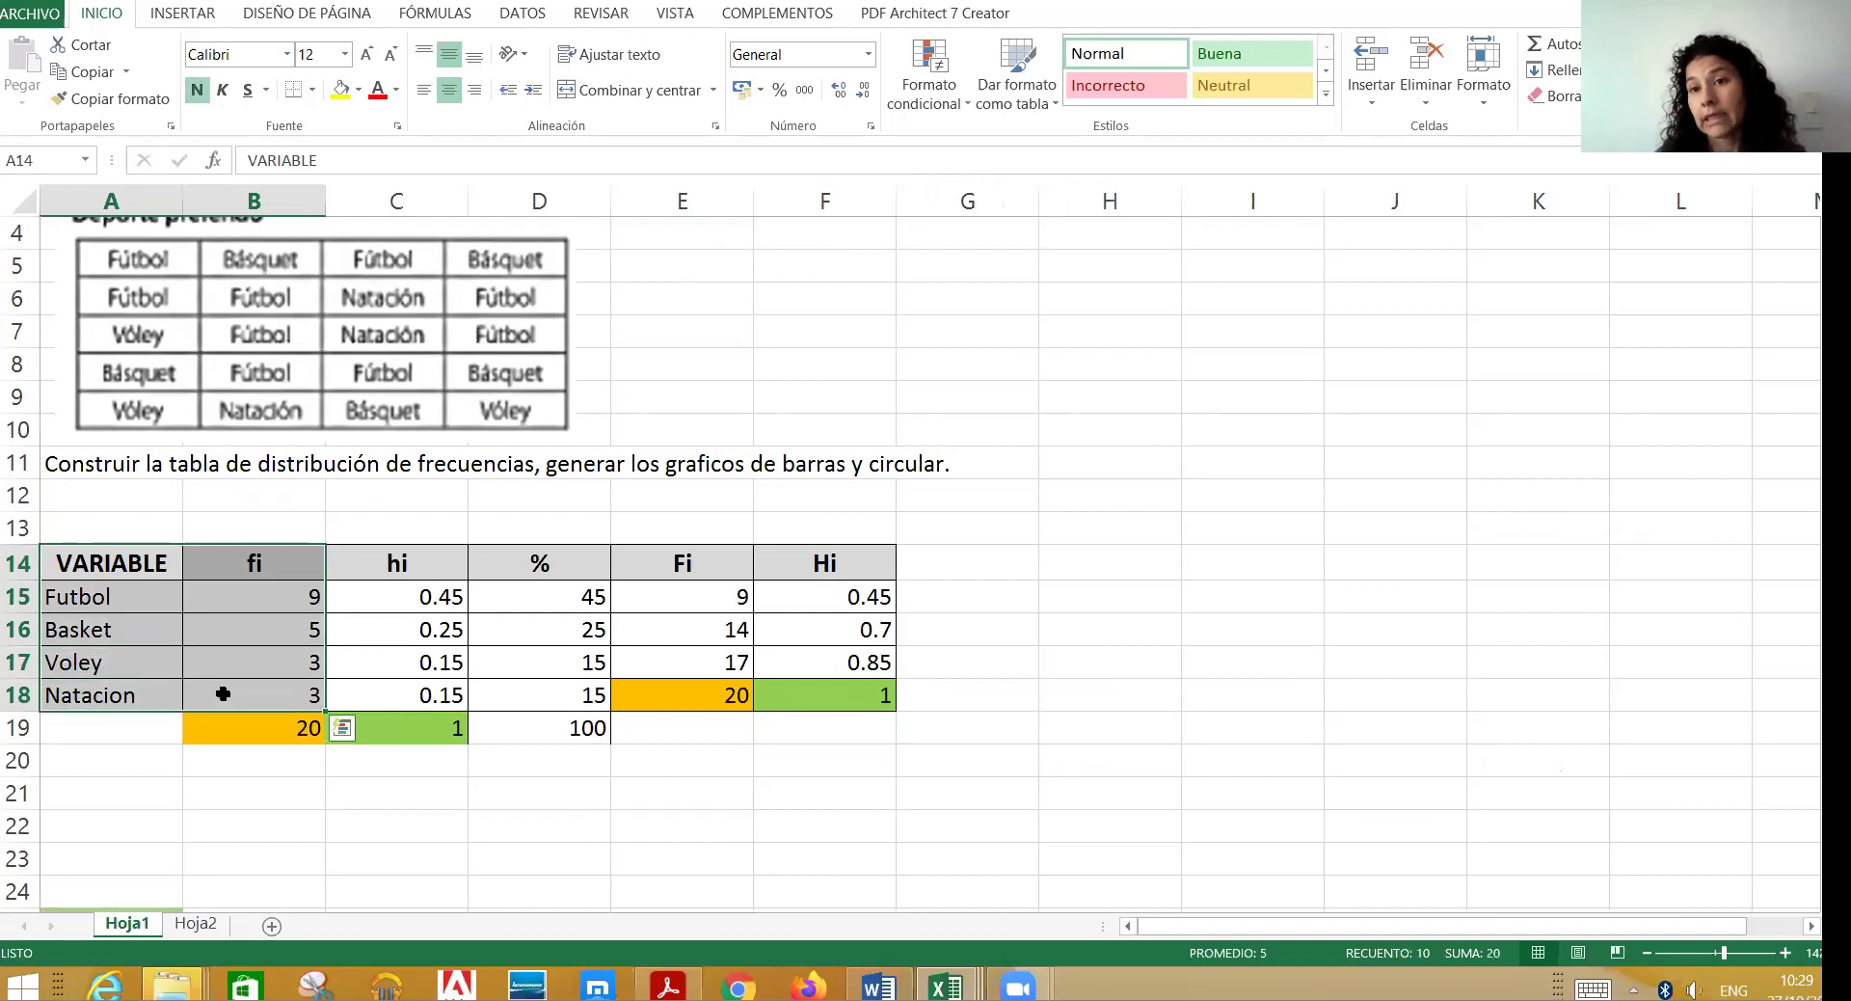
left_click(255, 532)
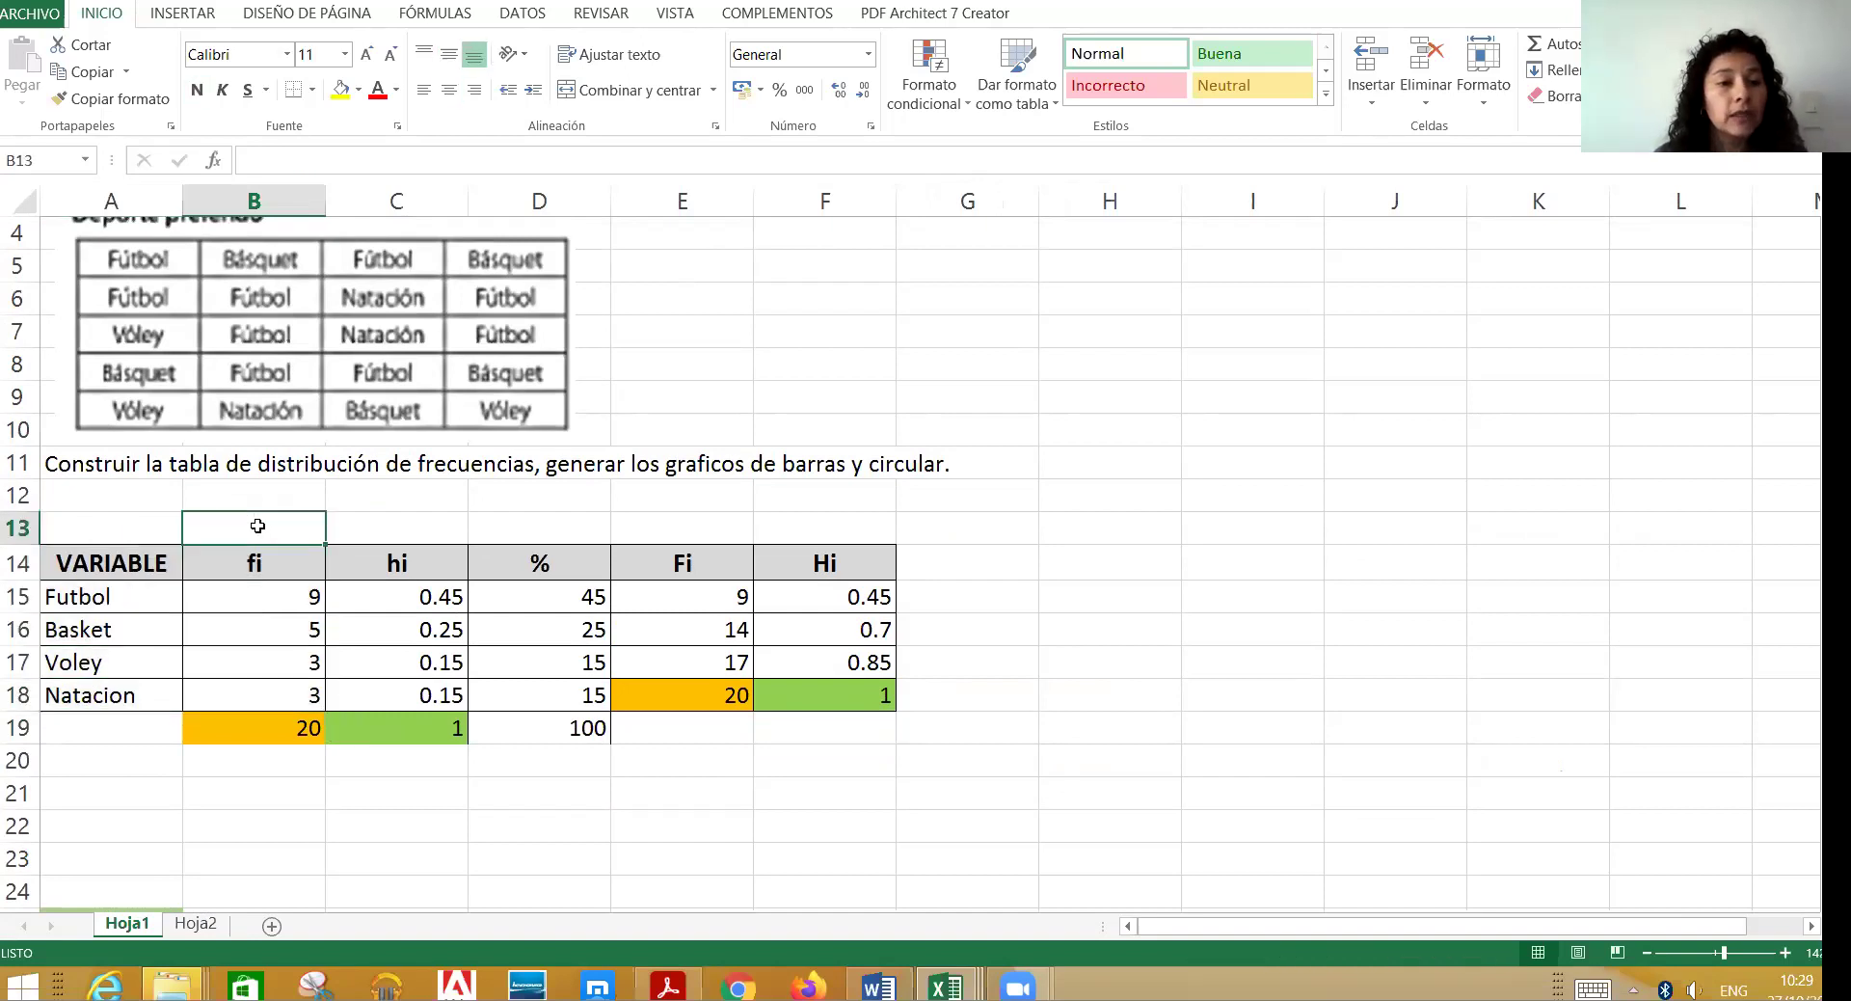
left_click(89, 565)
left_click_drag(90, 565, 242, 693)
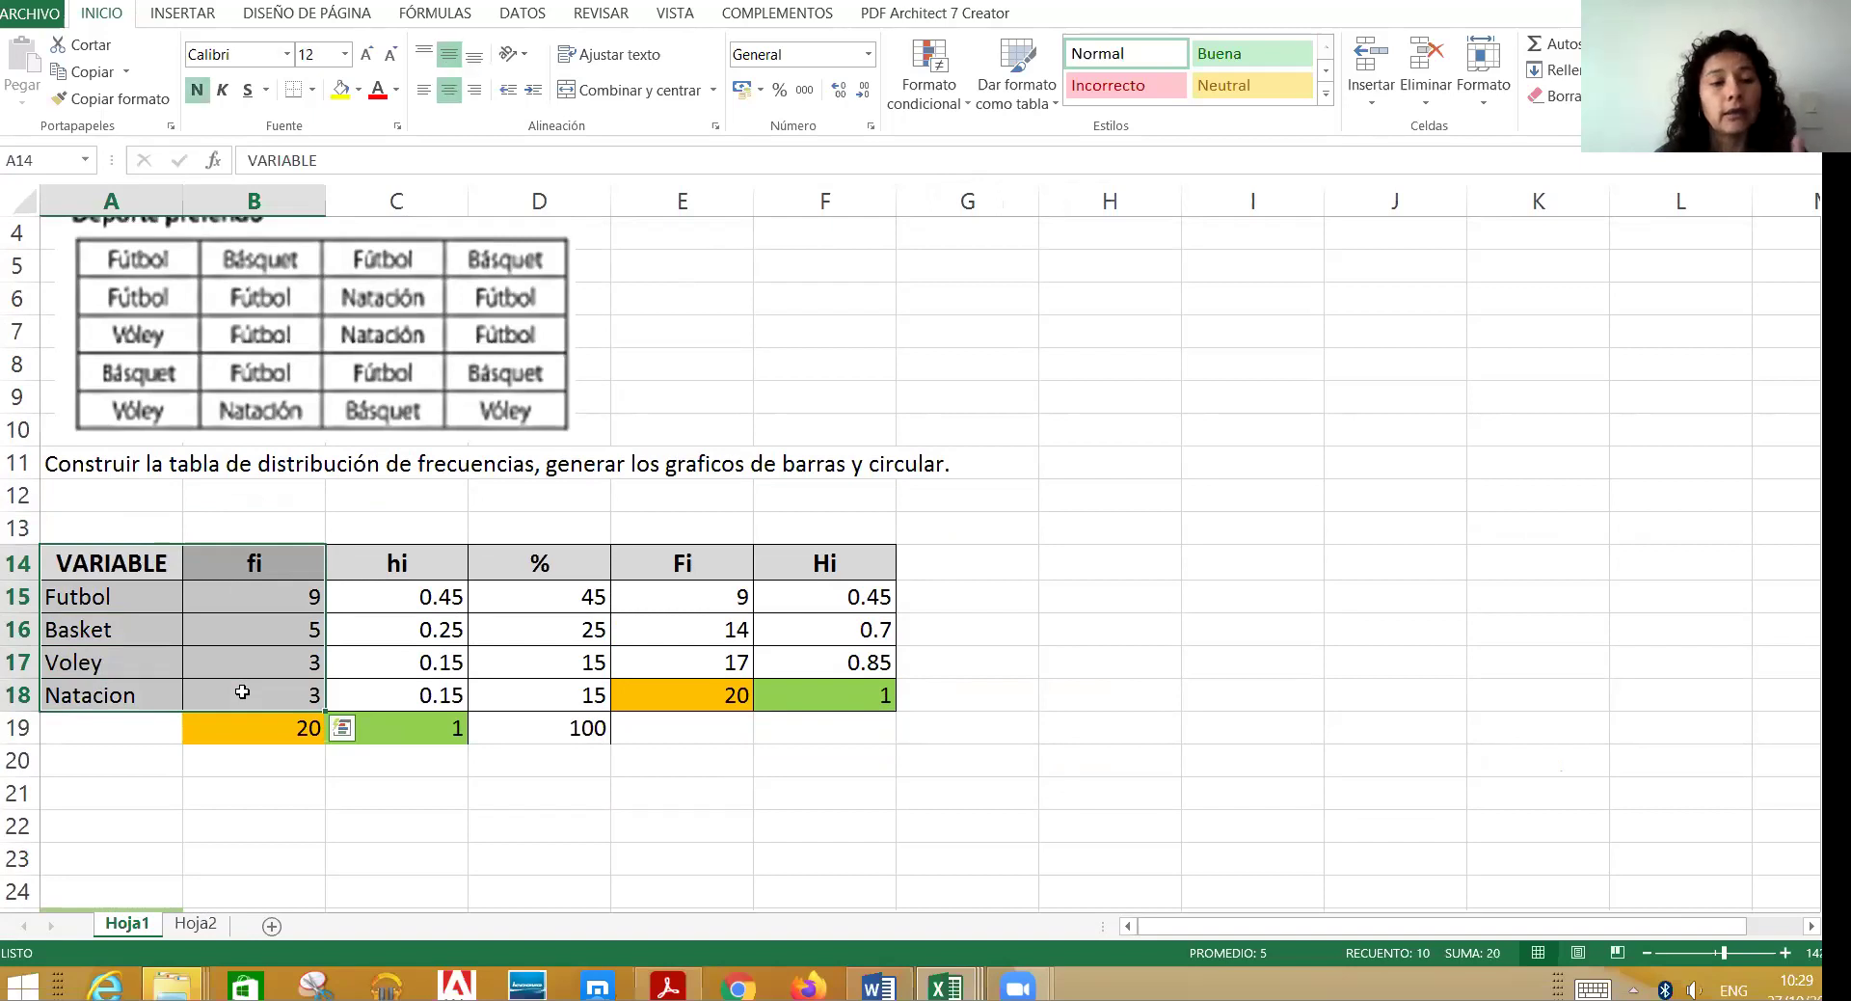
left_click(200, 16)
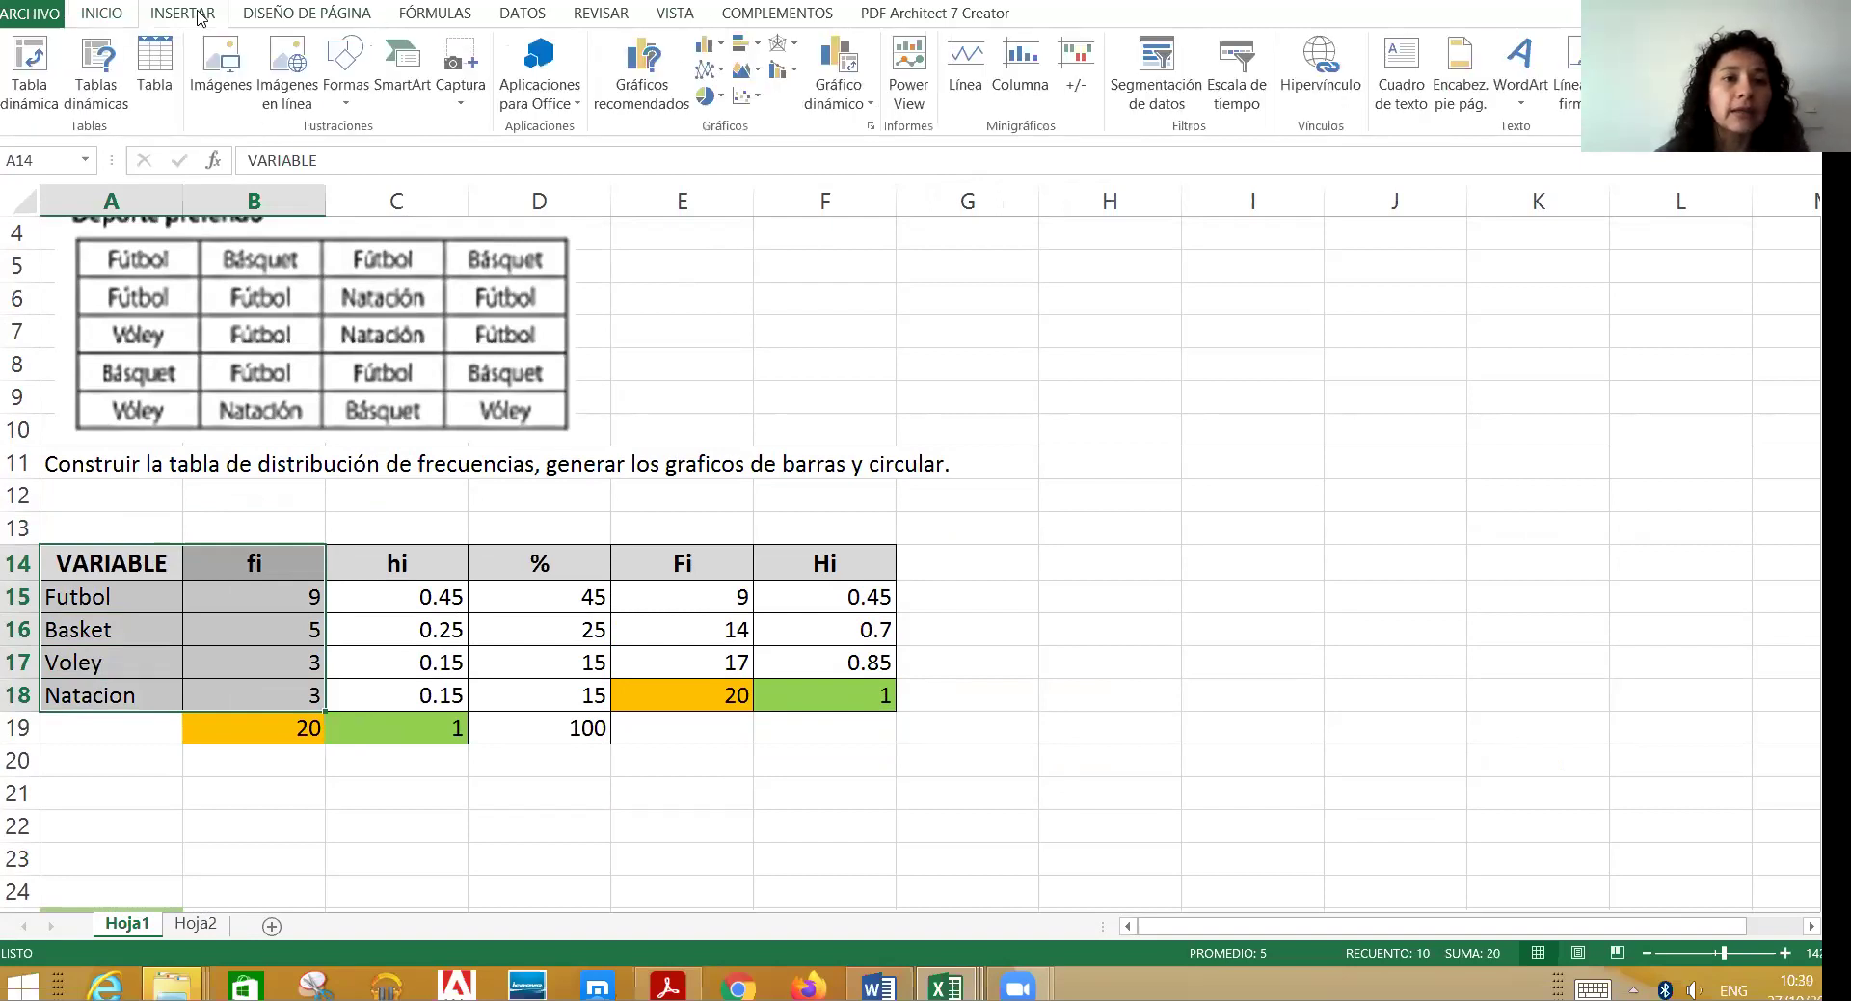
left_click(718, 53)
left_click(725, 114)
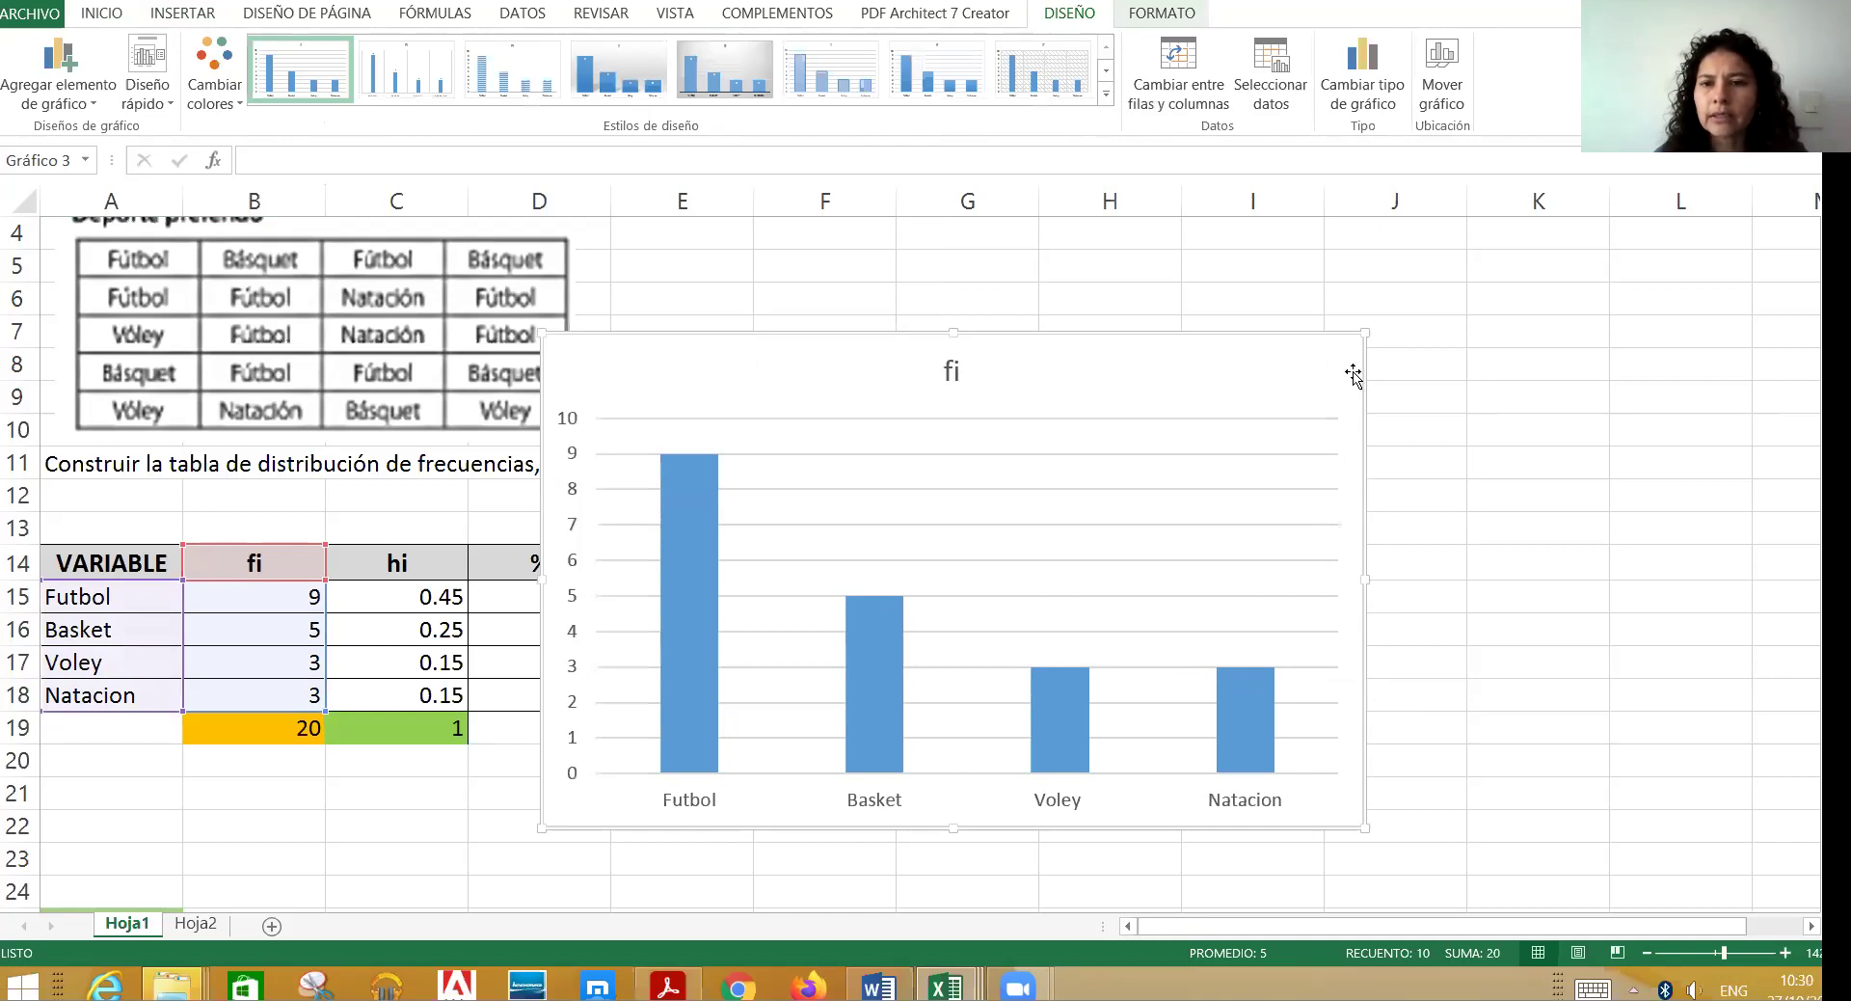
Step: Shrink the column chart and place it in the empty cells beside the table, around columns G to J
left_click_drag(1351, 338, 1478, 292)
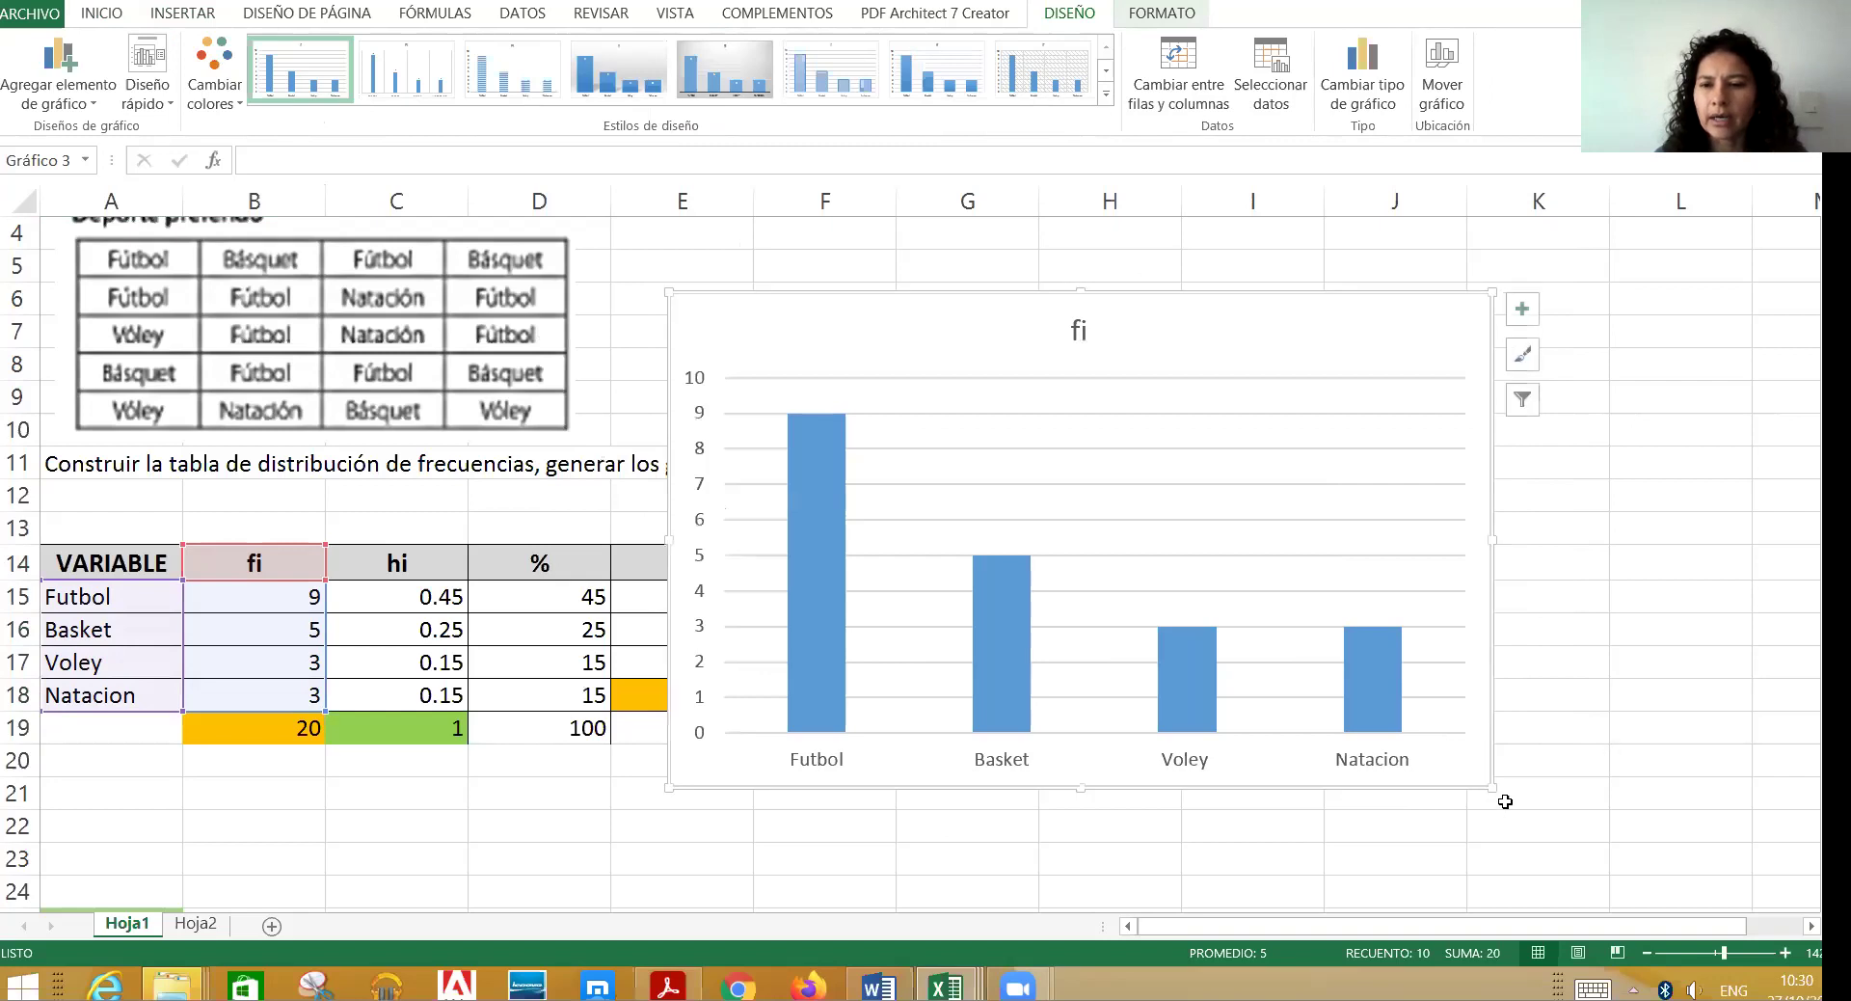
left_click_drag(1494, 787, 1218, 672)
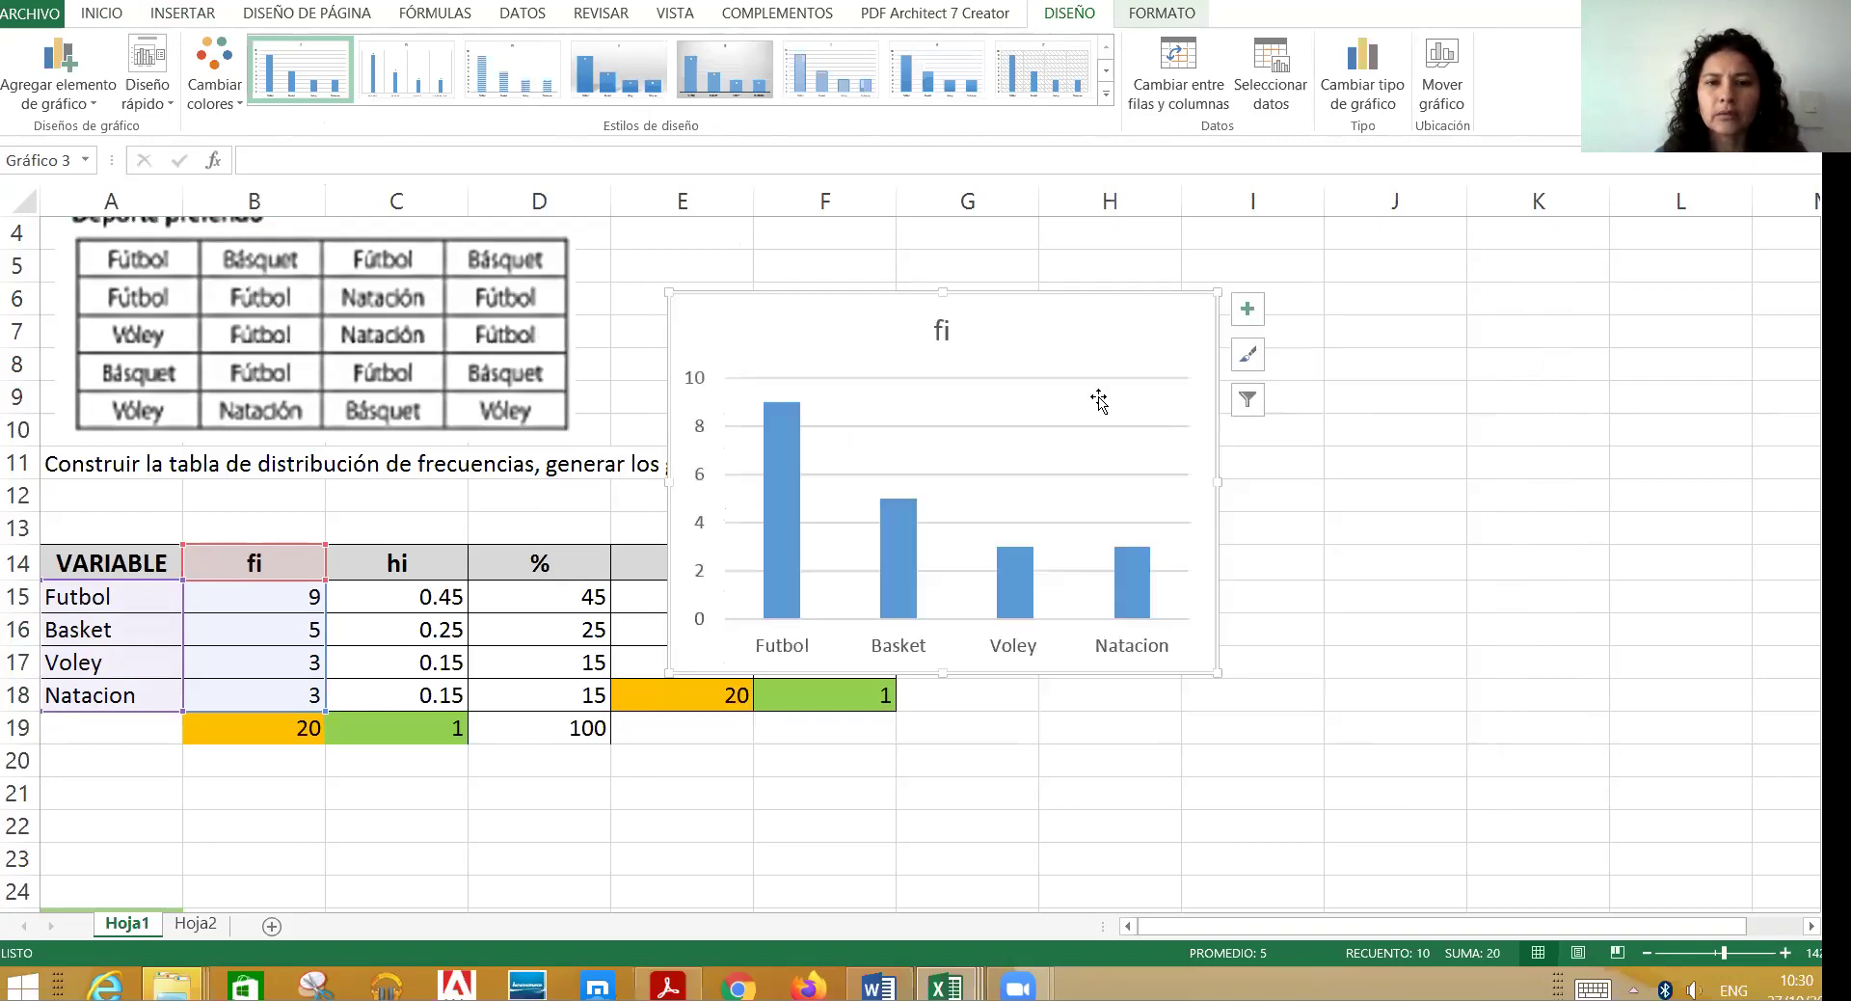
left_click_drag(1048, 324, 1304, 269)
Step: Add data labels to the fi column chart and shift it slightly so the row 11 instruction text is uncovered
left_click(1532, 257)
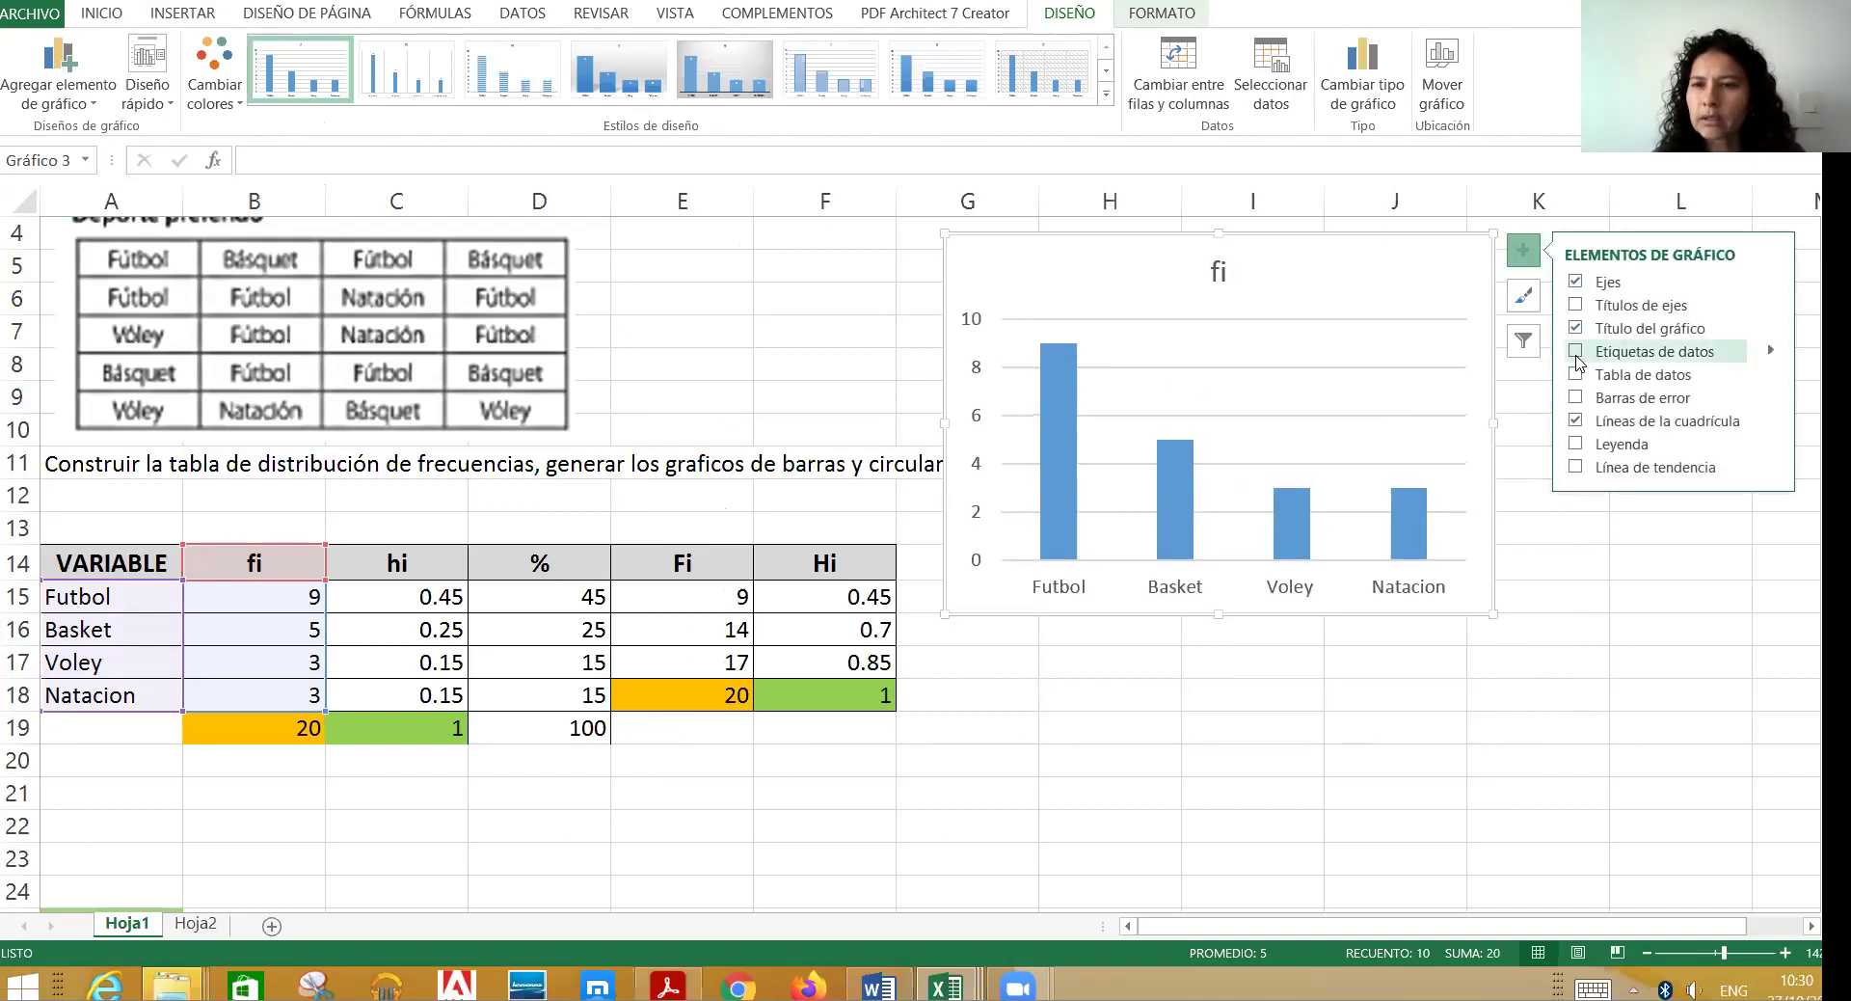
left_click(1578, 359)
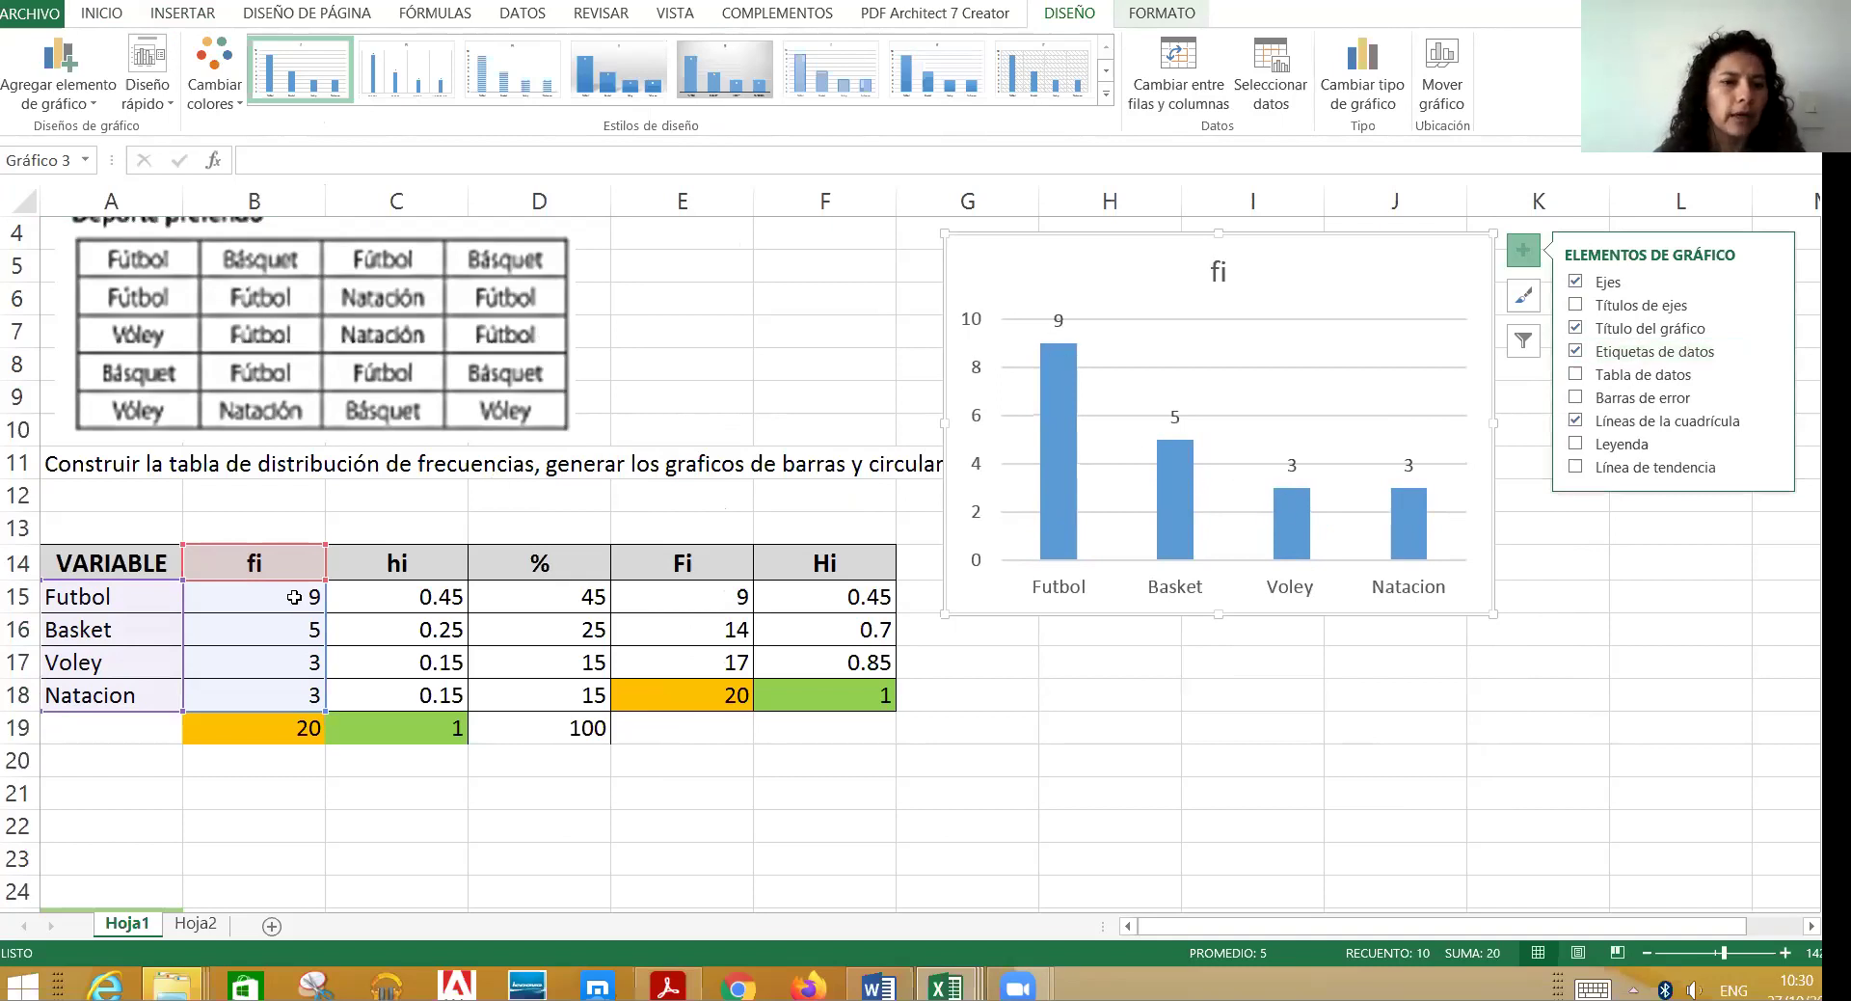
left_click(1050, 663)
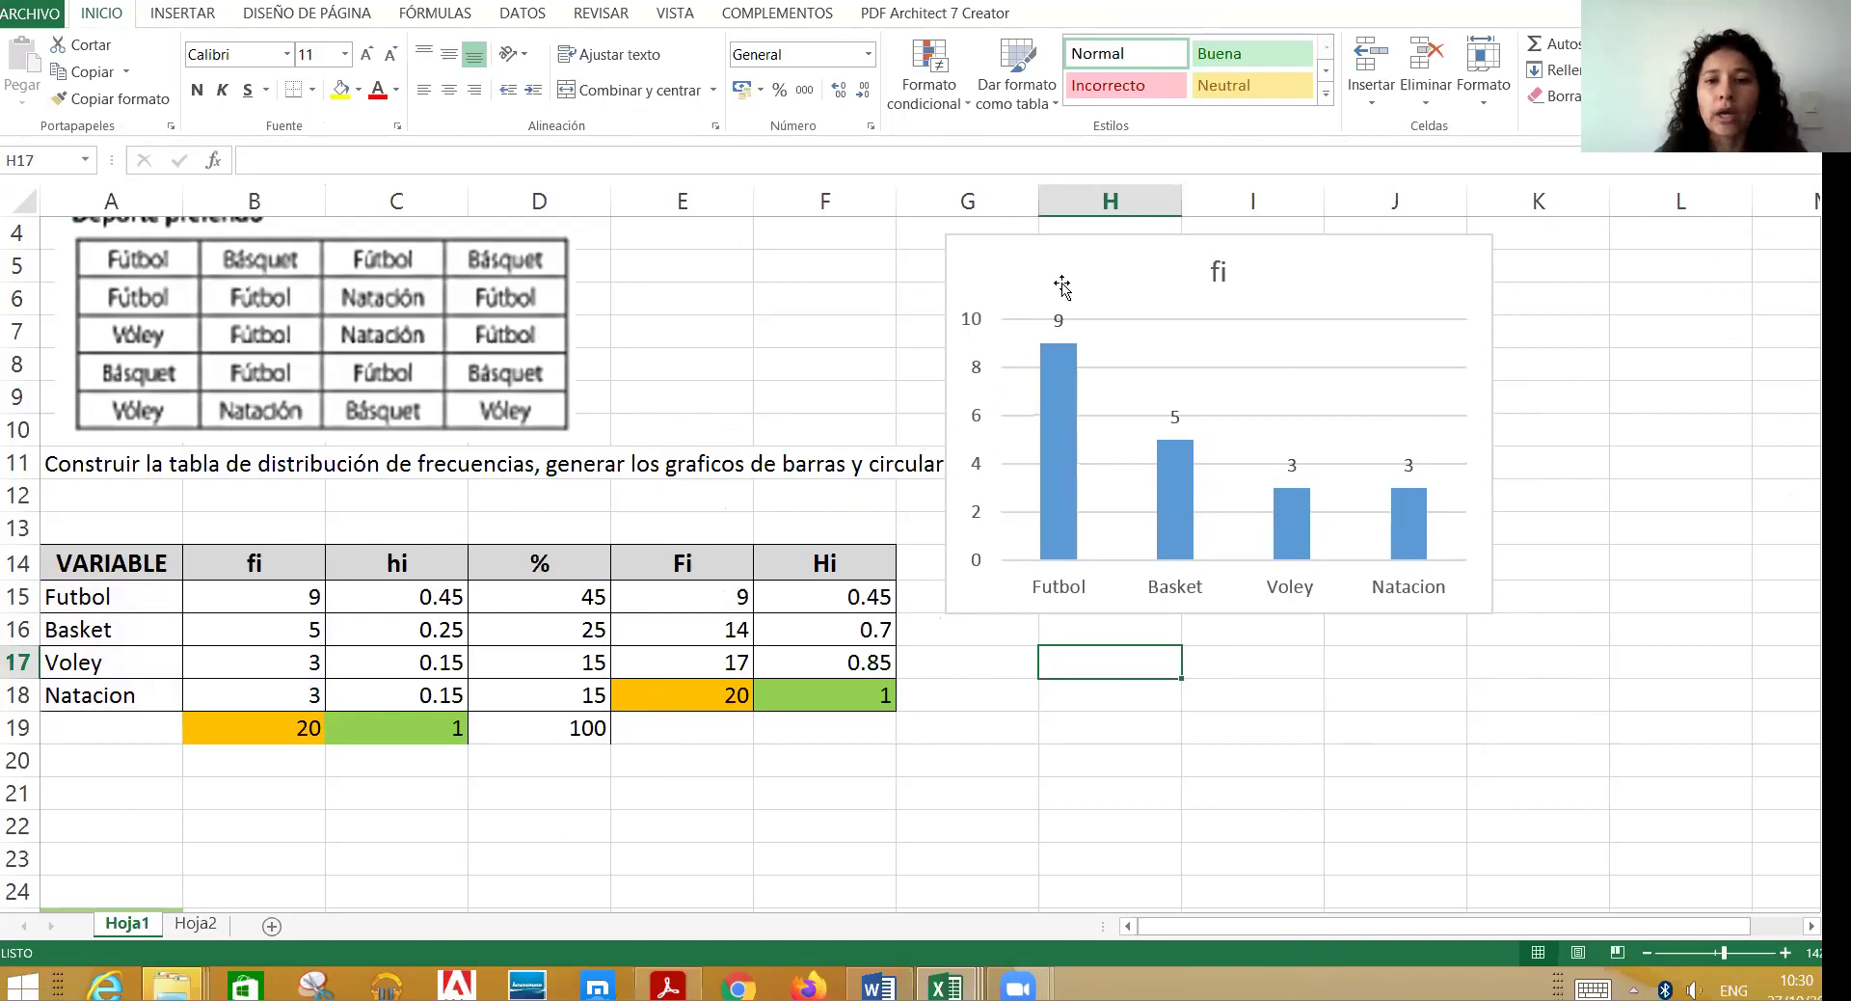
left_click_drag(1035, 269, 1073, 266)
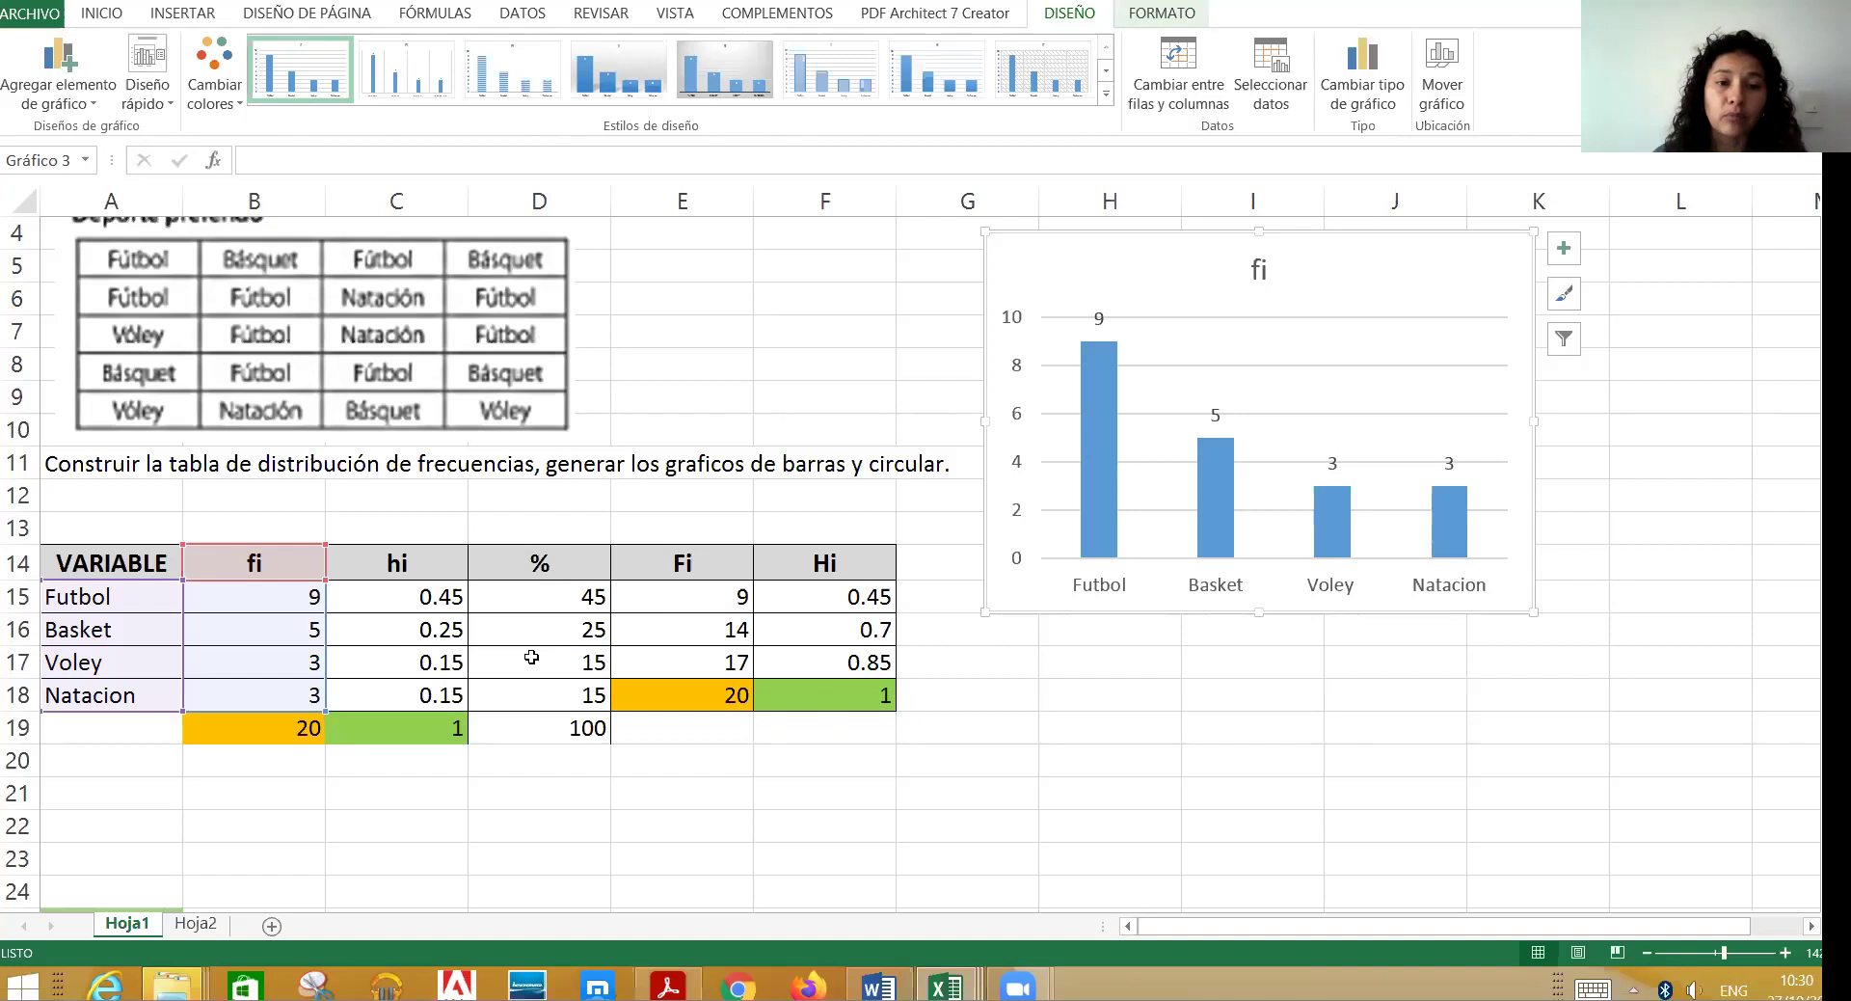
Step: Insert a 2D pie chart of the sports and their percentages from A14:A18 and D14:D18
left_click(281, 781)
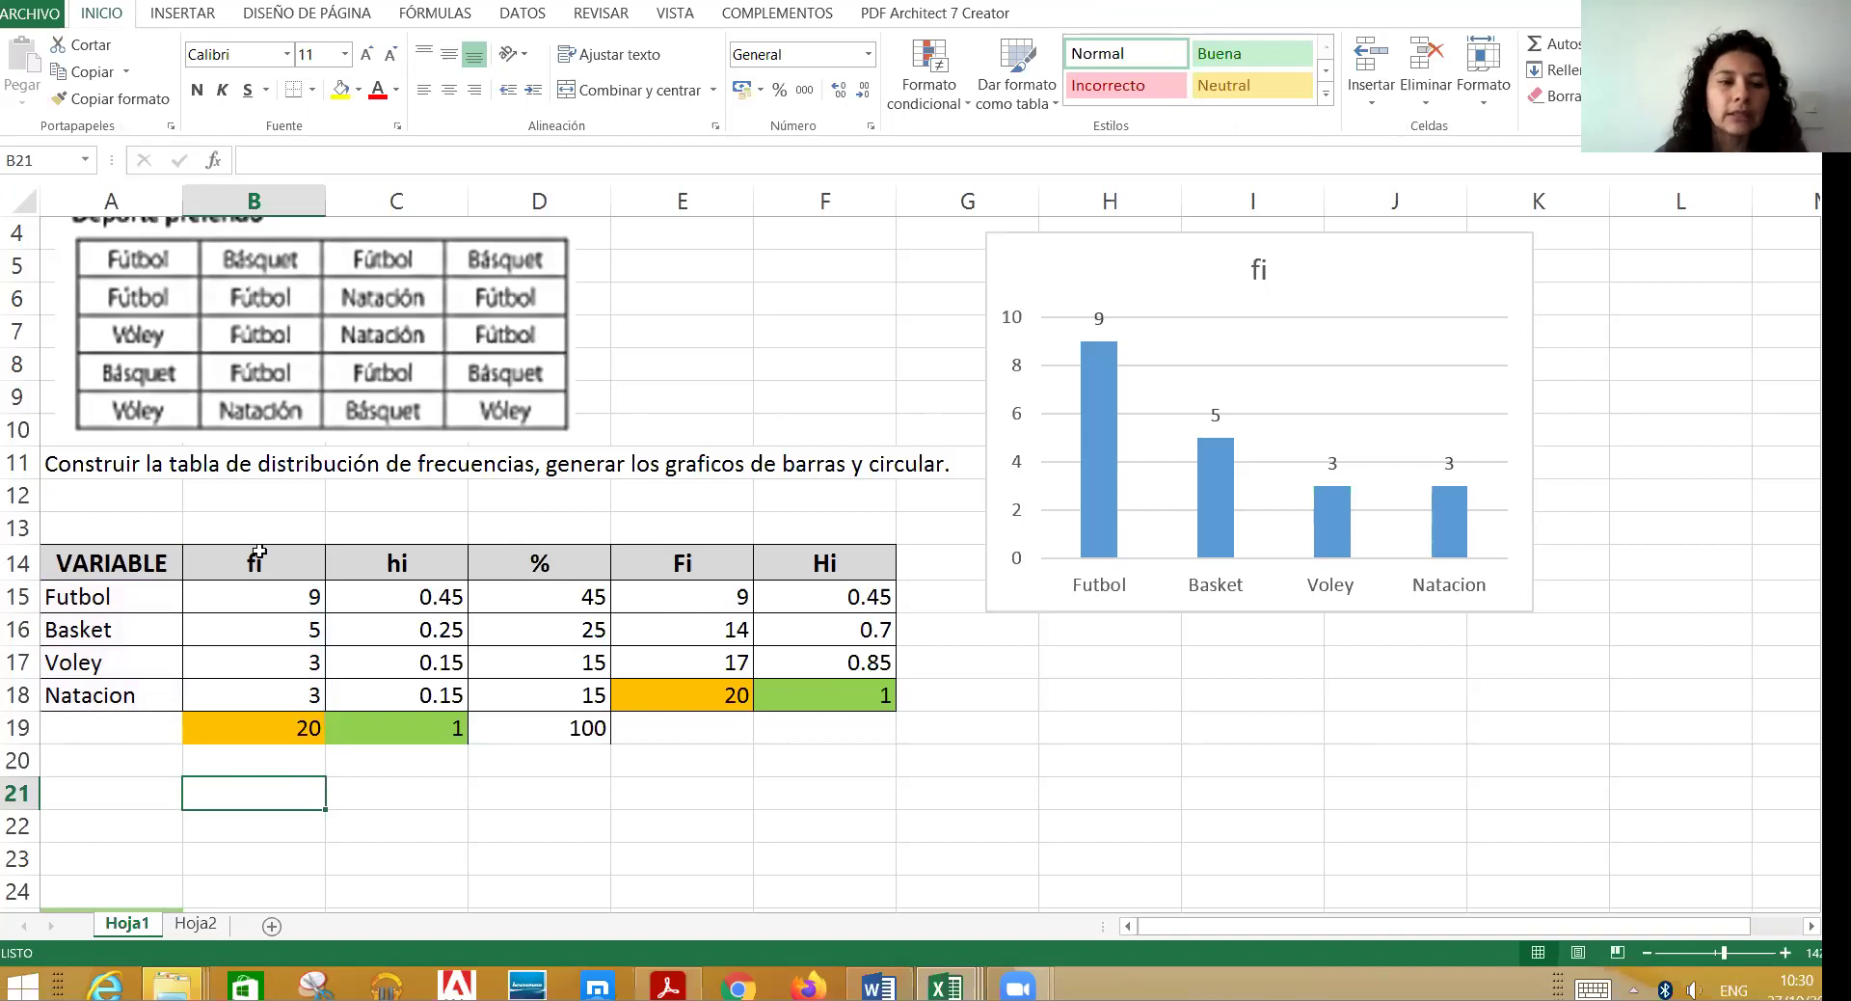
left_click_drag(98, 548, 85, 692)
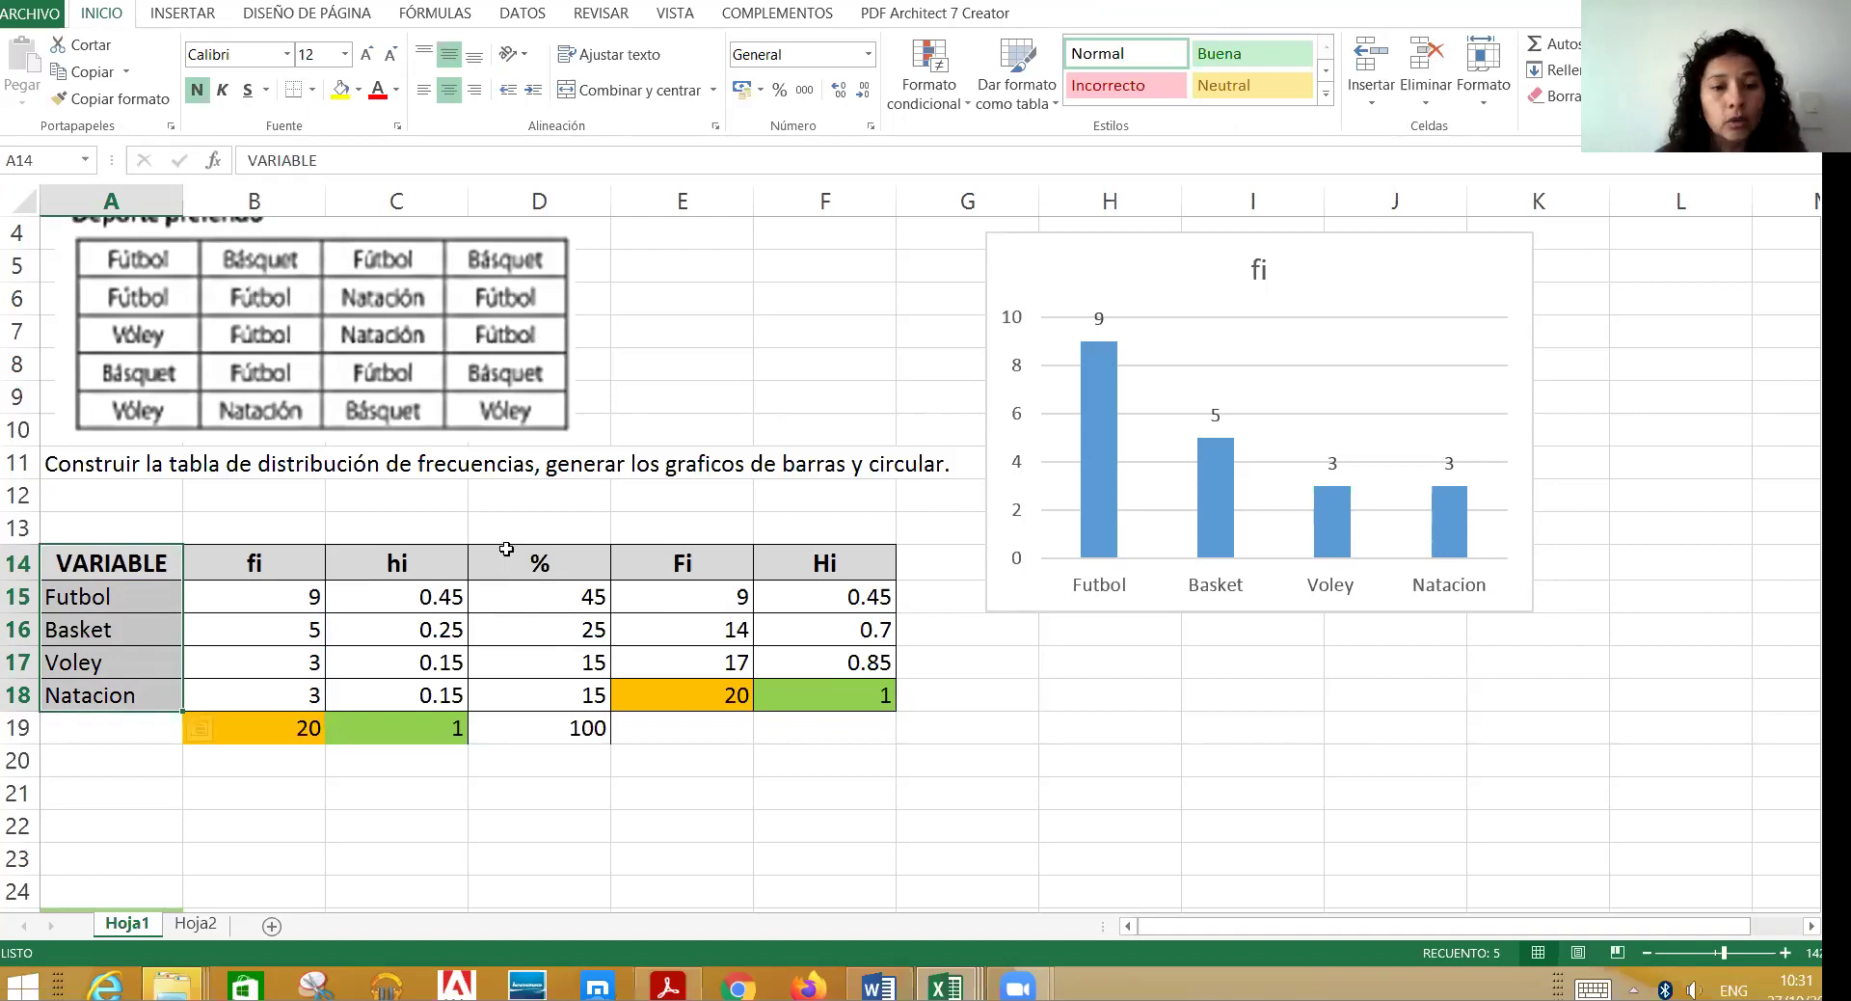
left_click(536, 562, "ctrl")
left_click_drag(534, 563, 533, 689)
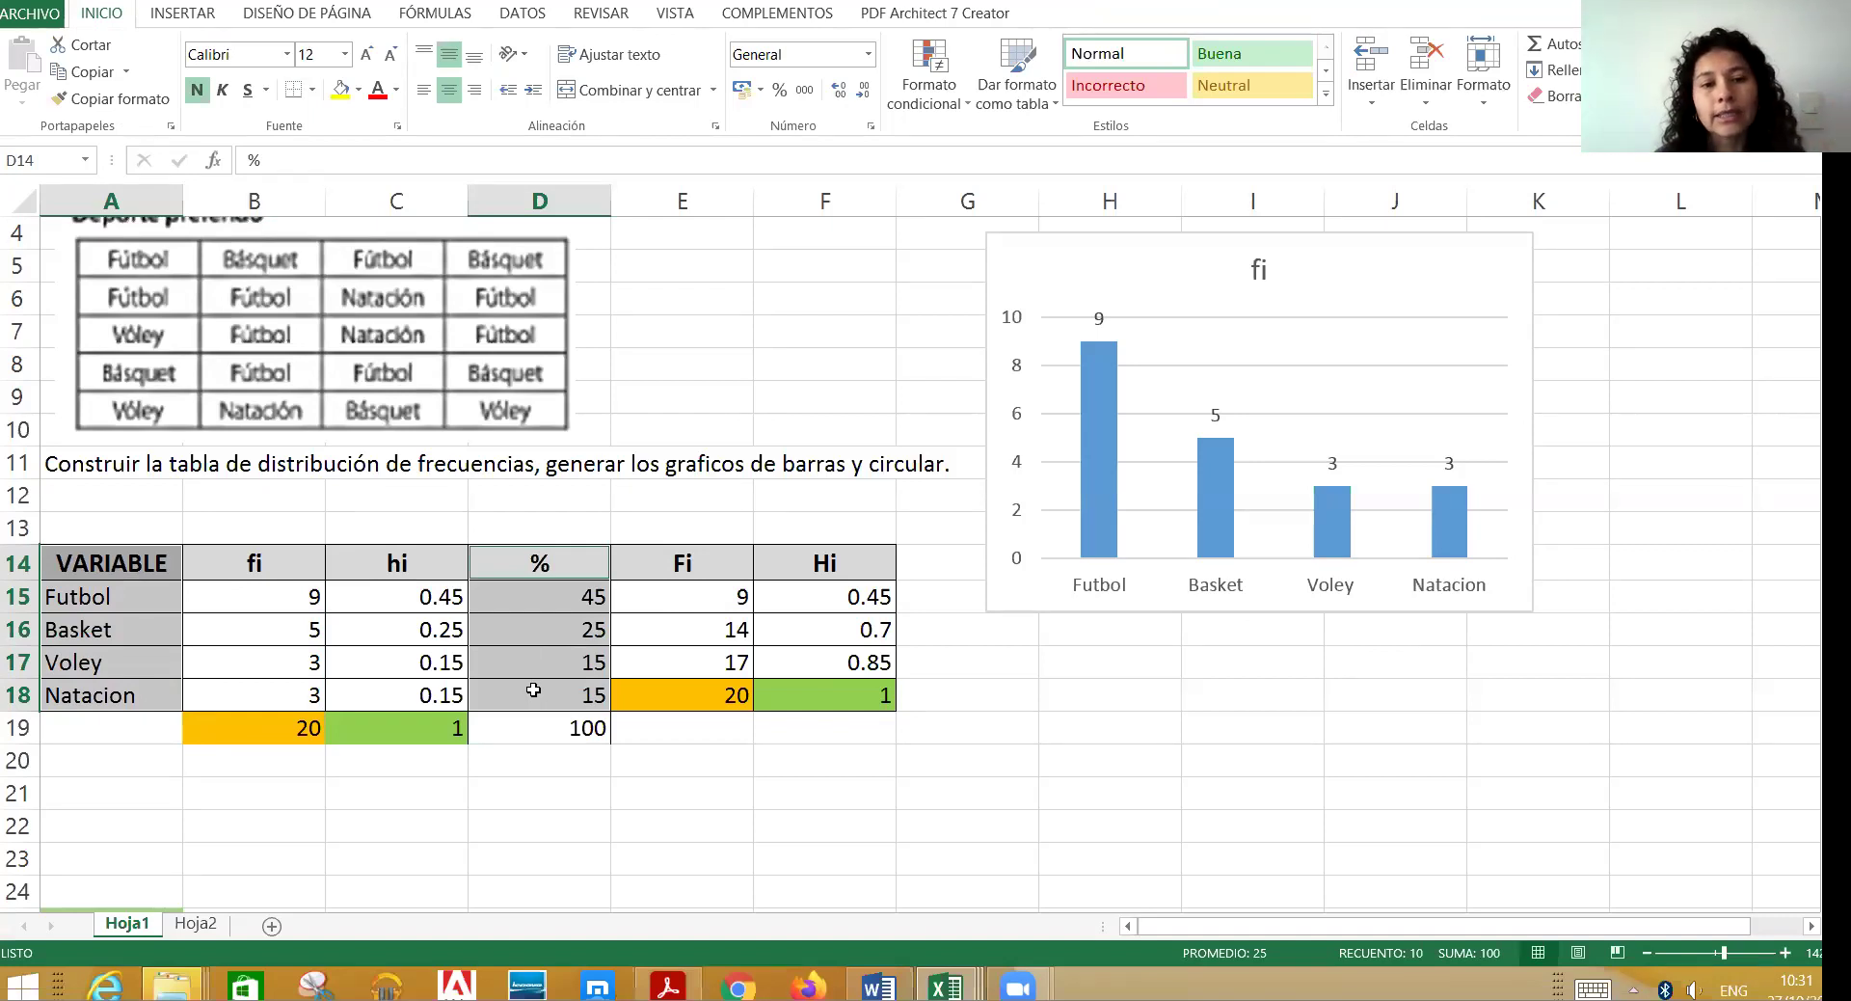
left_click(183, 16)
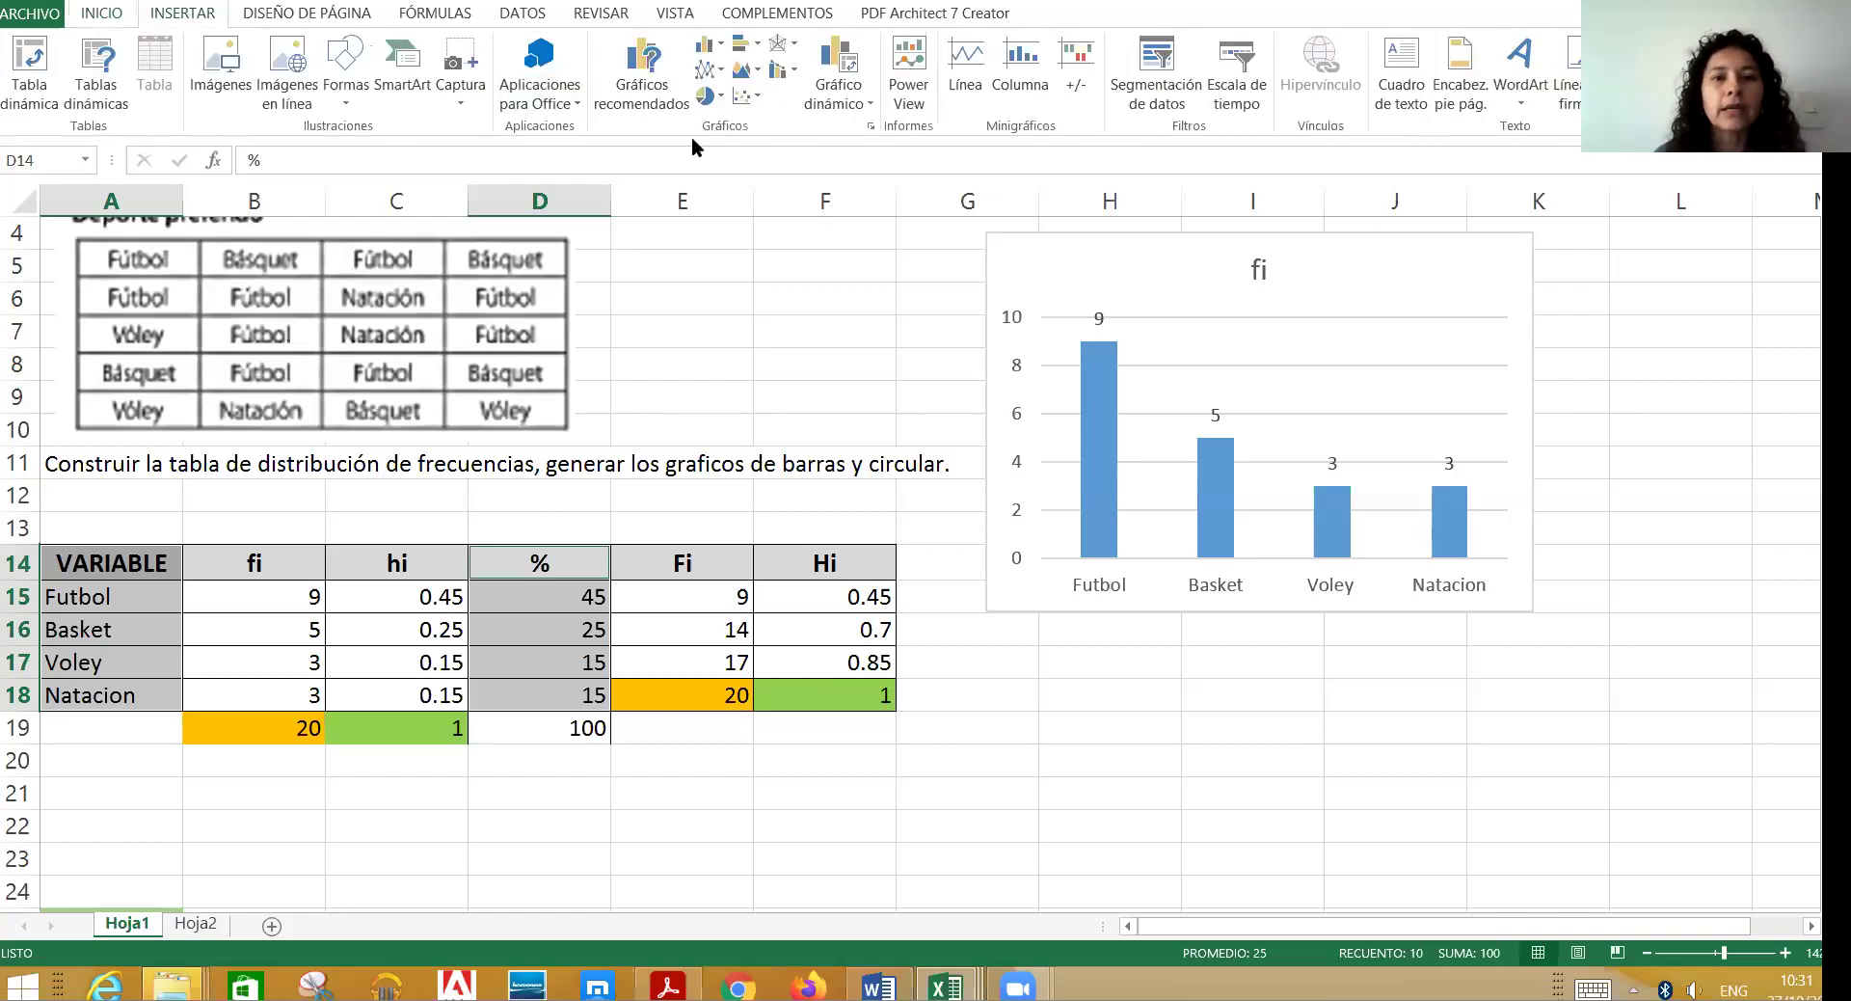
left_click(718, 100)
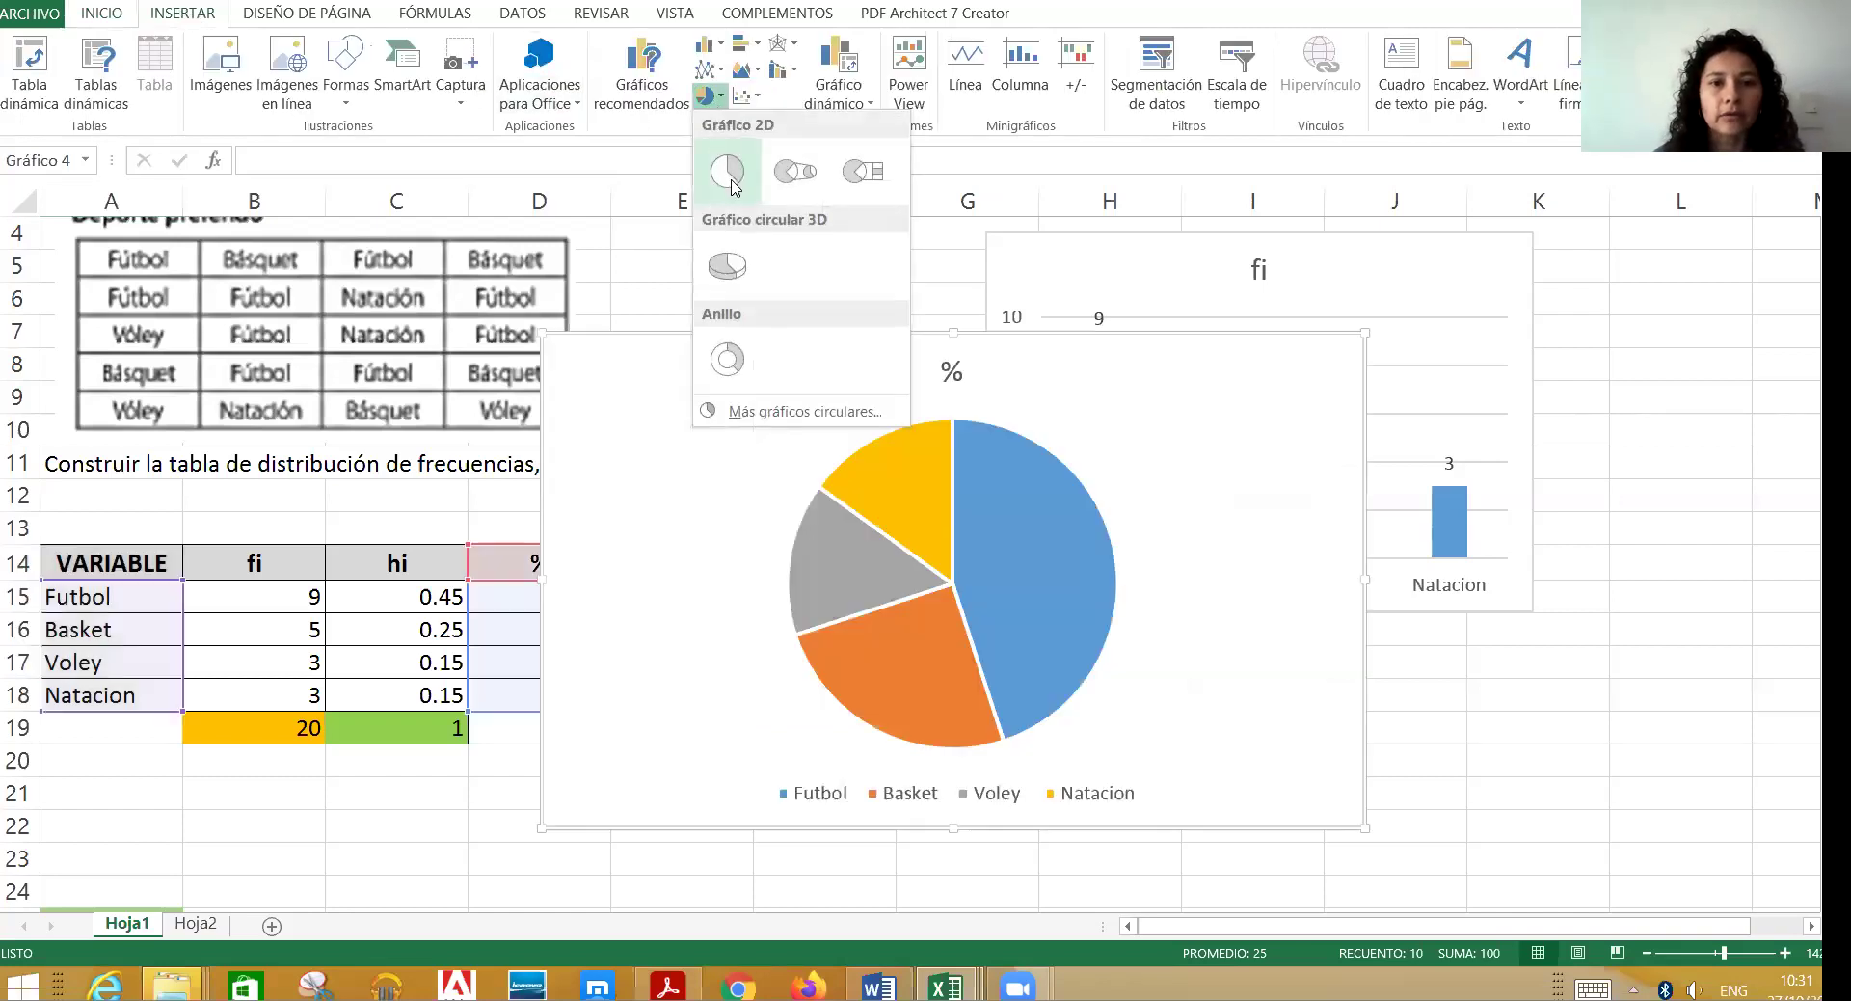
left_click(723, 164)
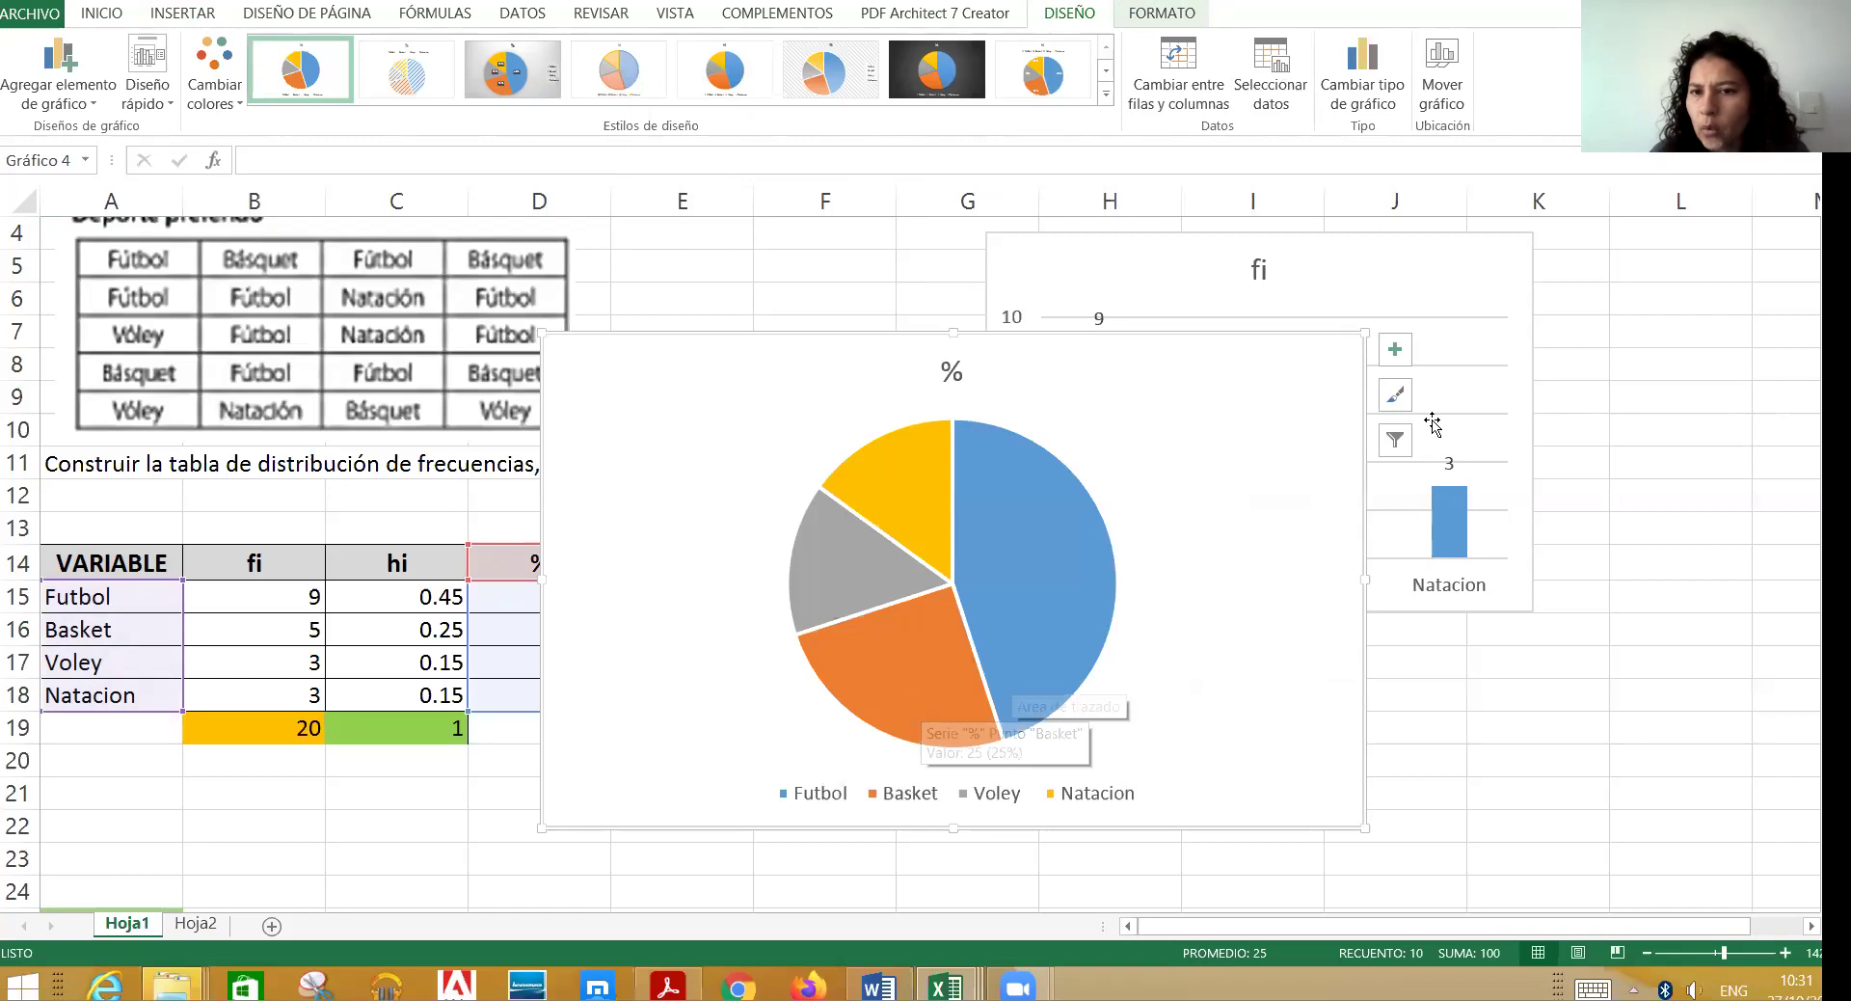
Step: Add data labels to the pie chart and fit it, reduced in size, directly below the fi column chart
left_click(1398, 353)
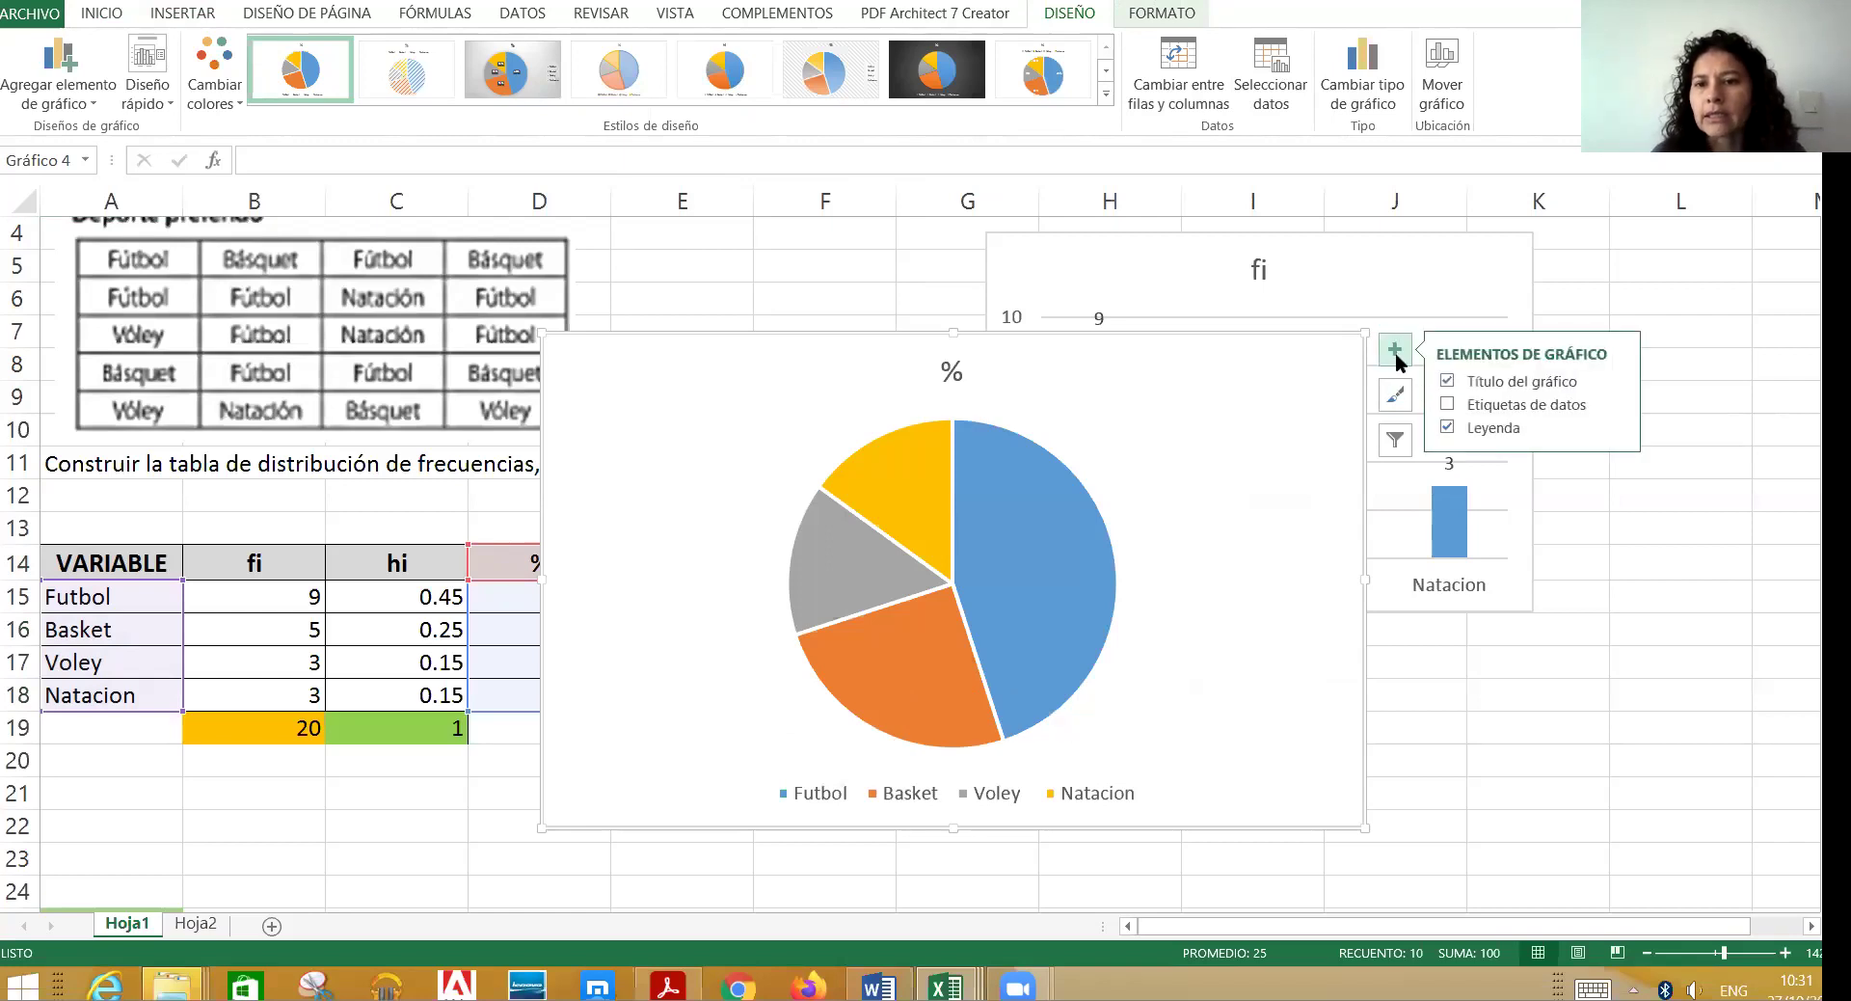
left_click(1480, 409)
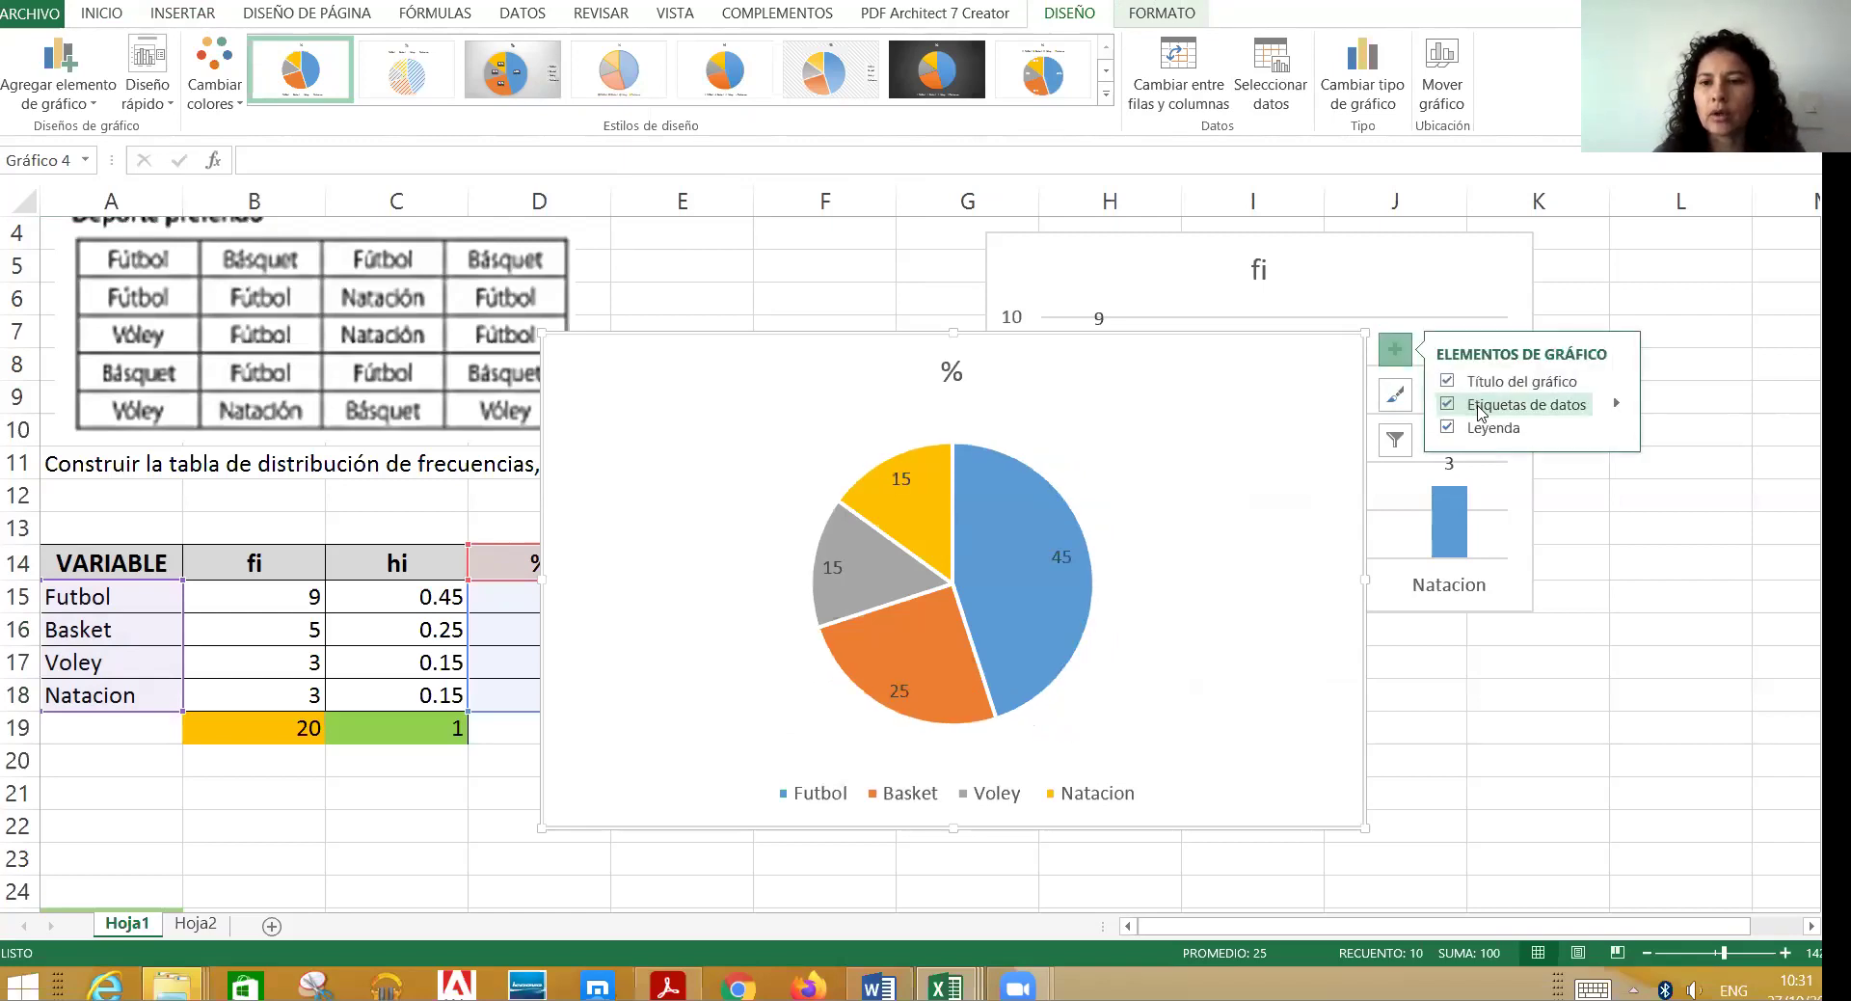
mouse_move(1618, 410)
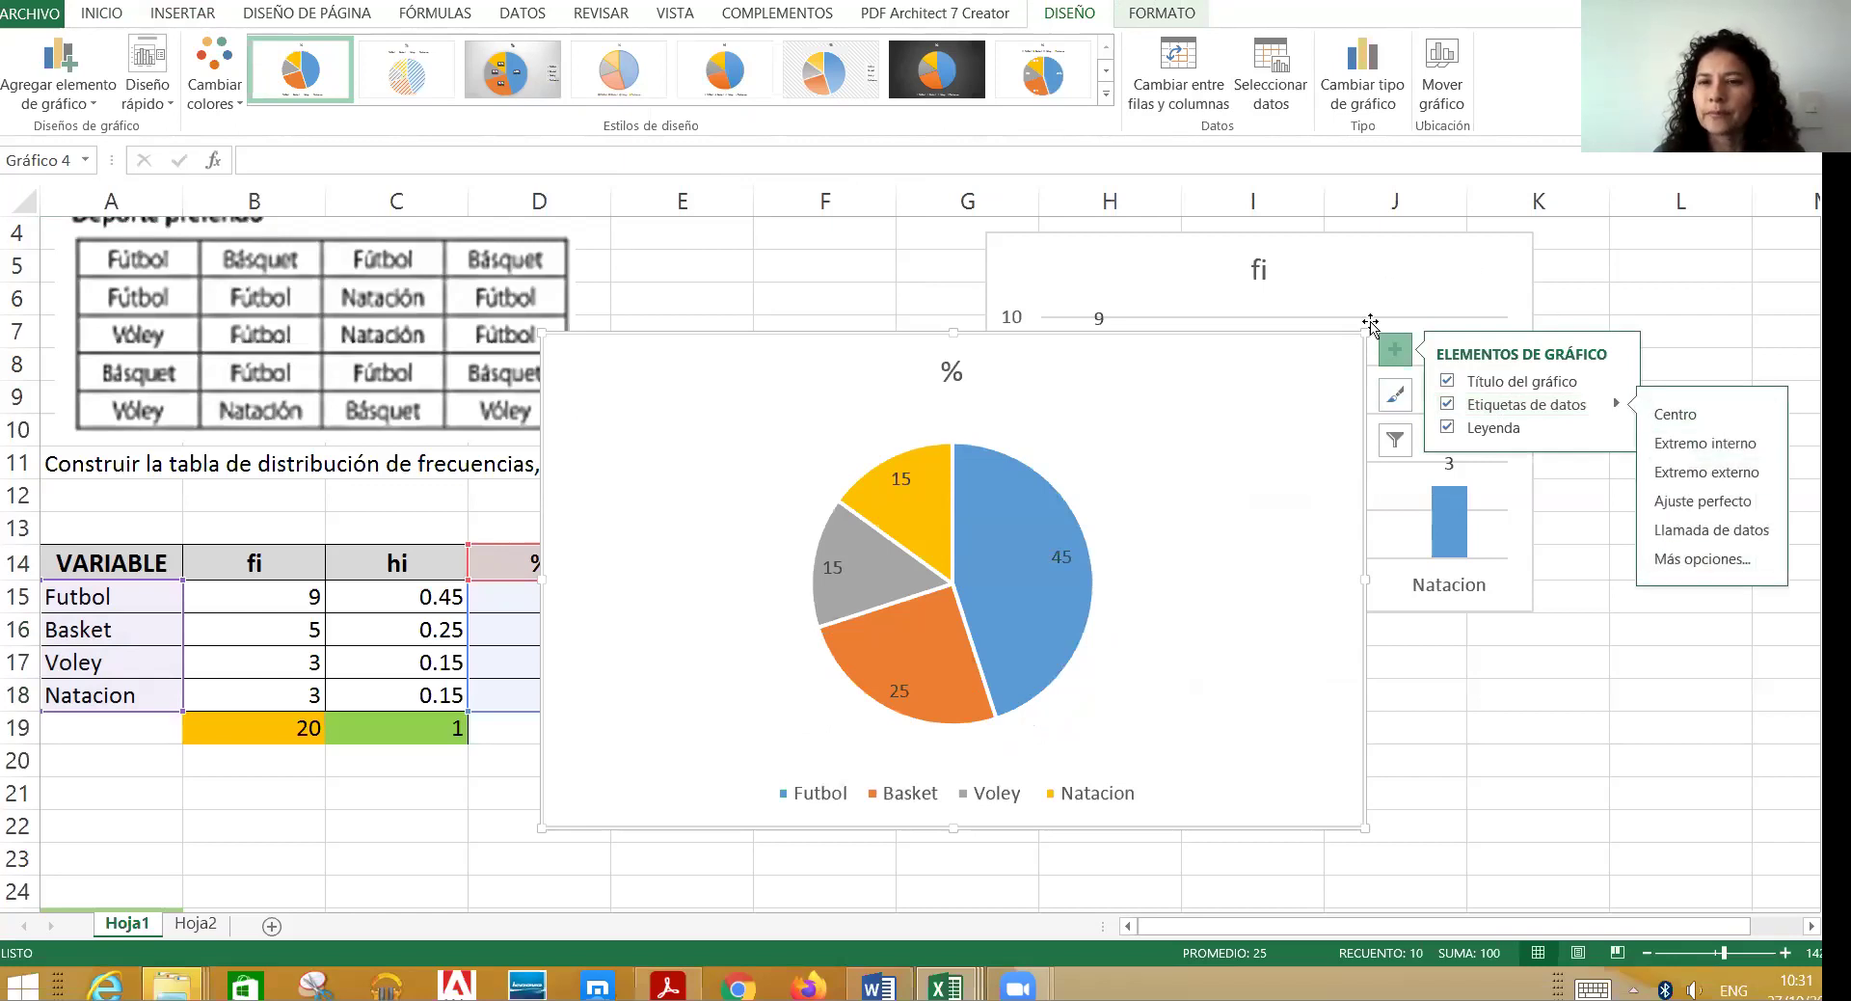
left_click(1395, 349)
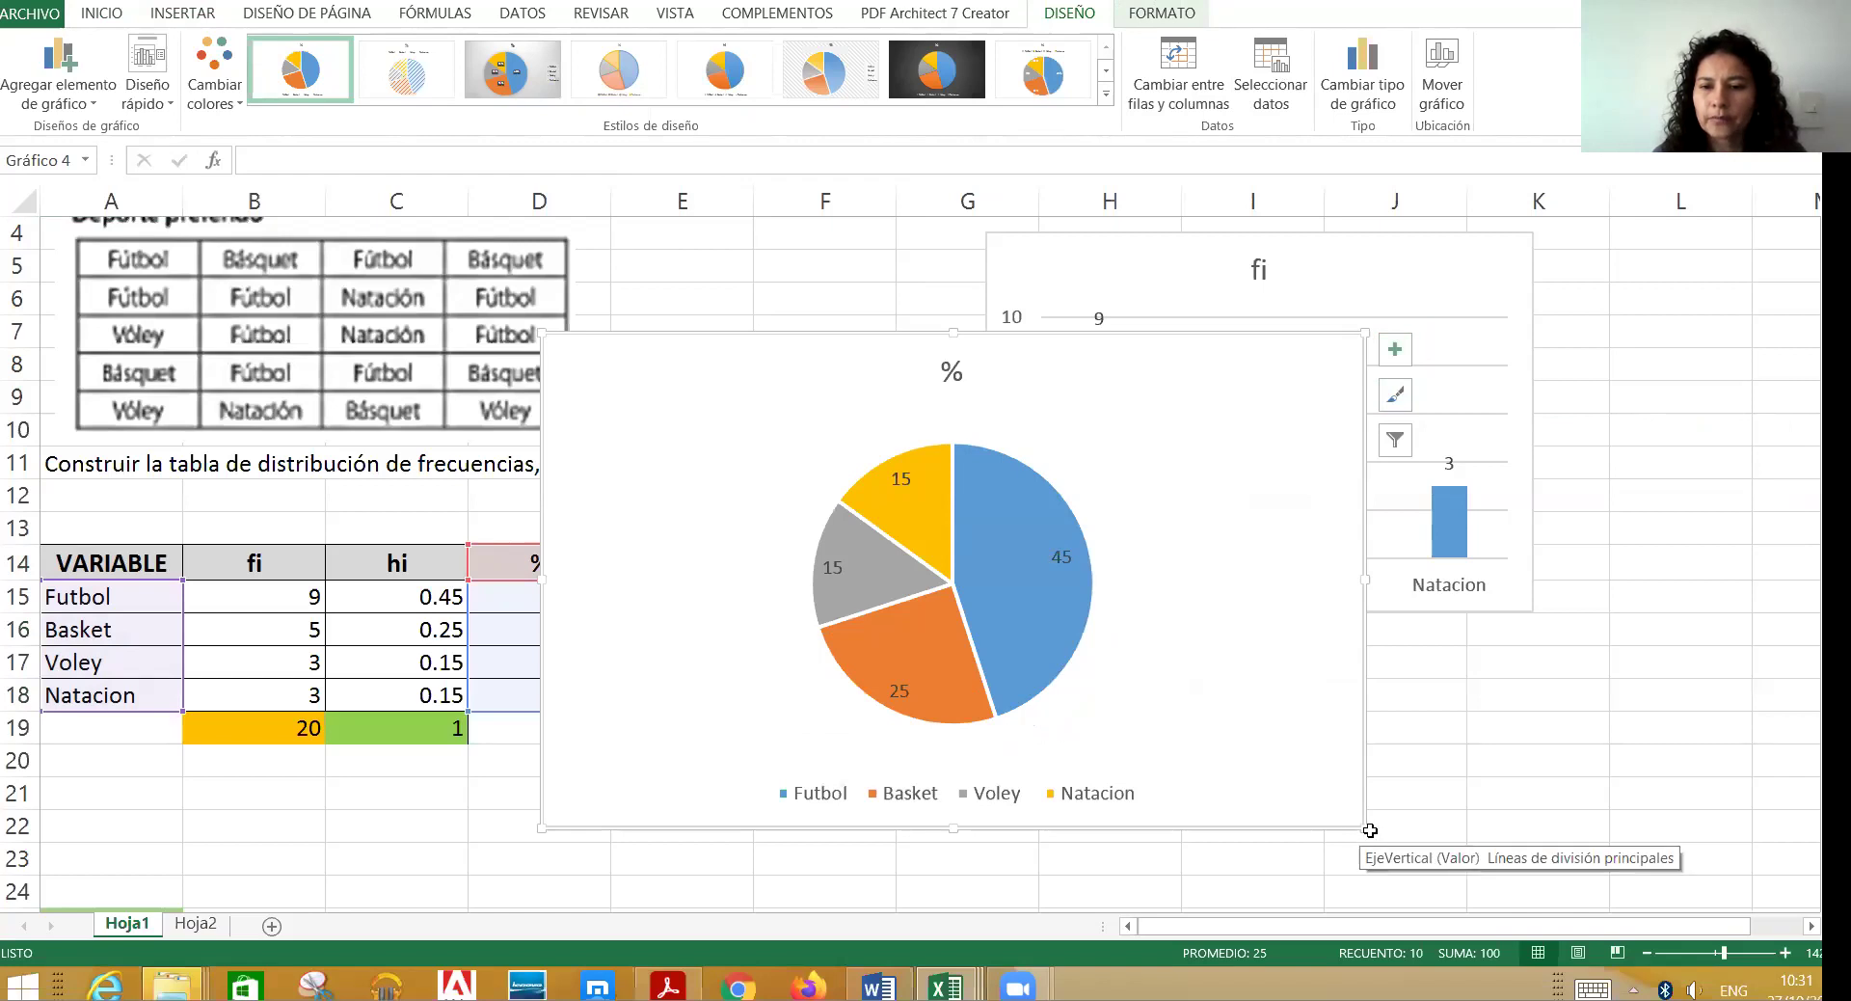
left_click_drag(1360, 829, 1087, 719)
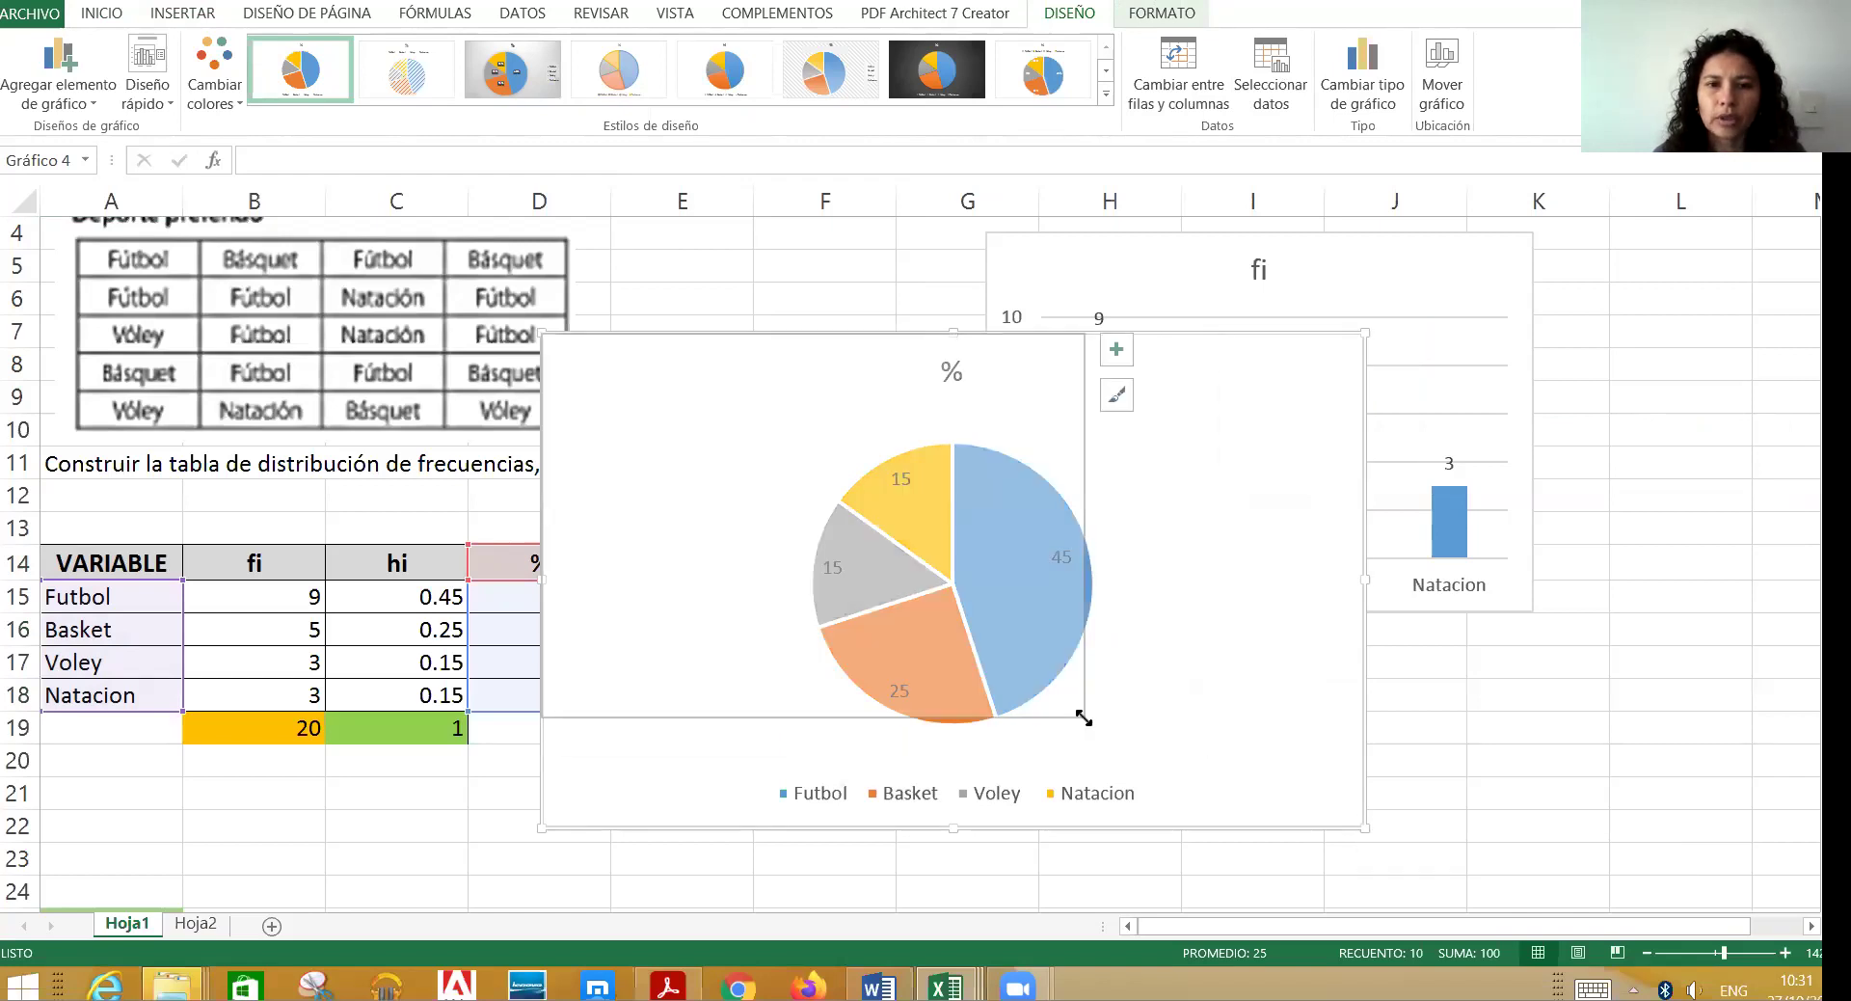
left_click_drag(875, 354, 1309, 643)
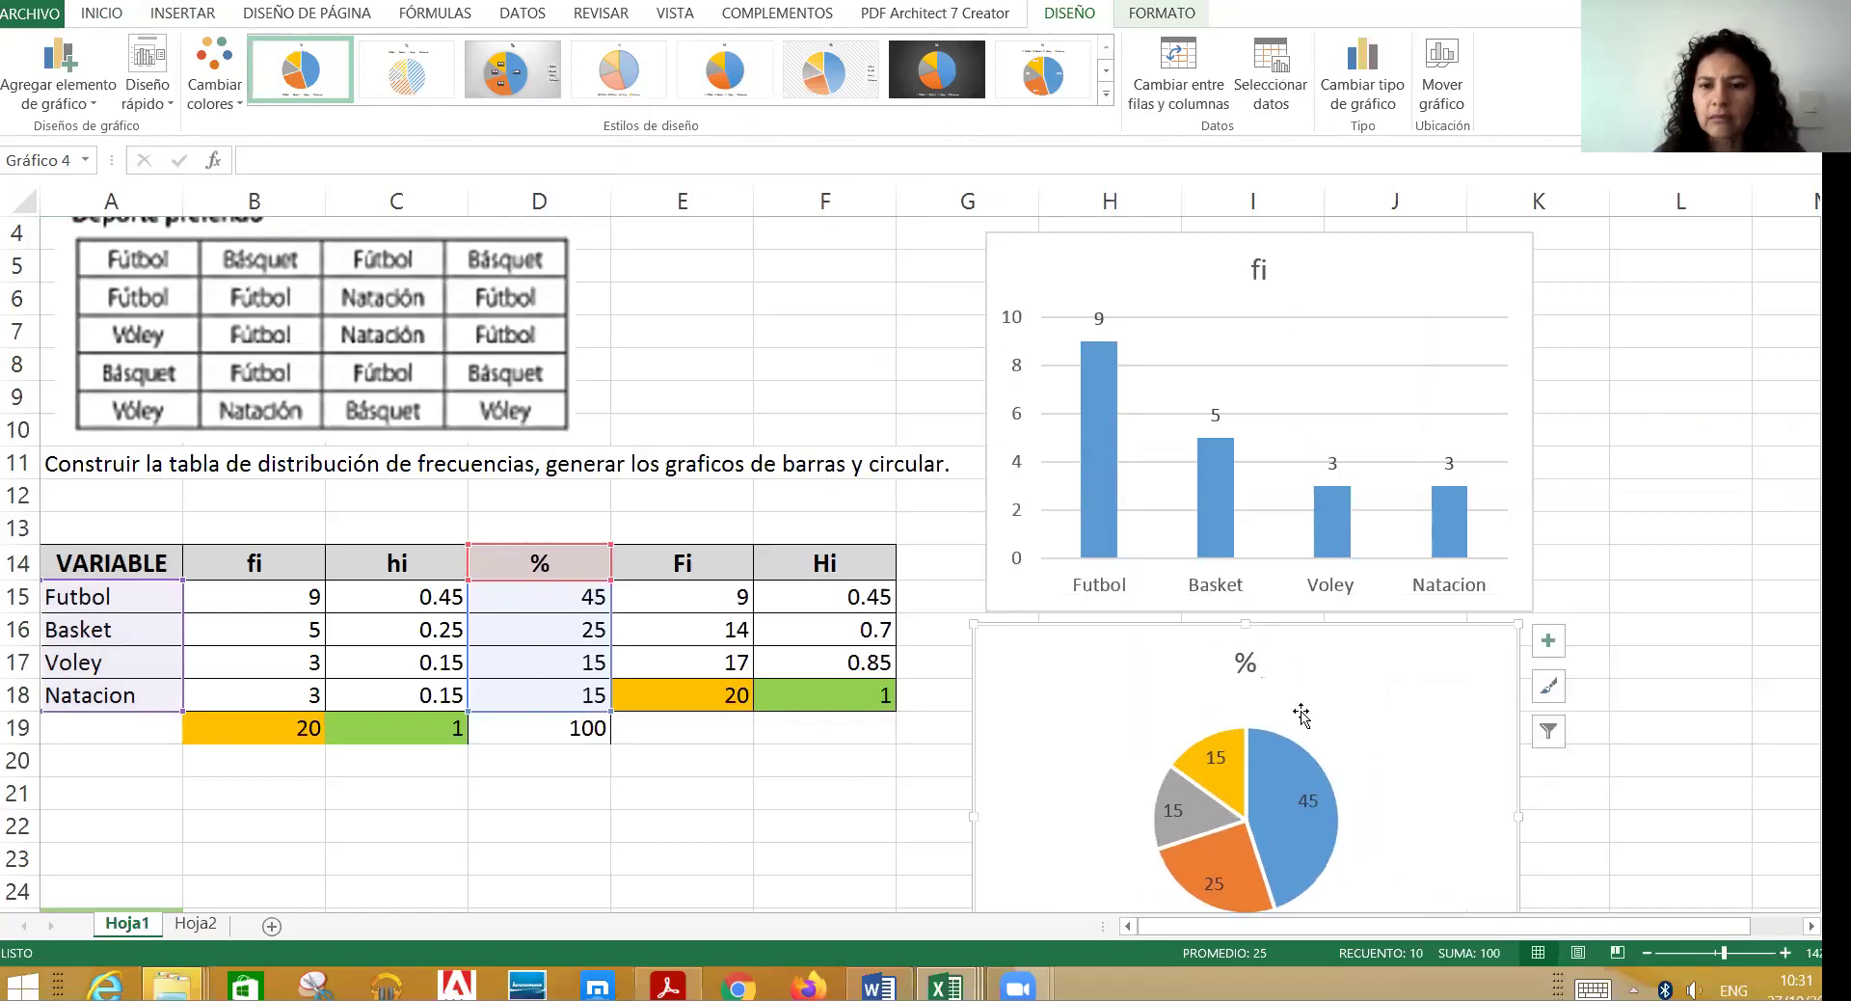
Step: Replace the pie chart's title with "Porcentaje"
left_click(1246, 664)
left_click(1250, 666)
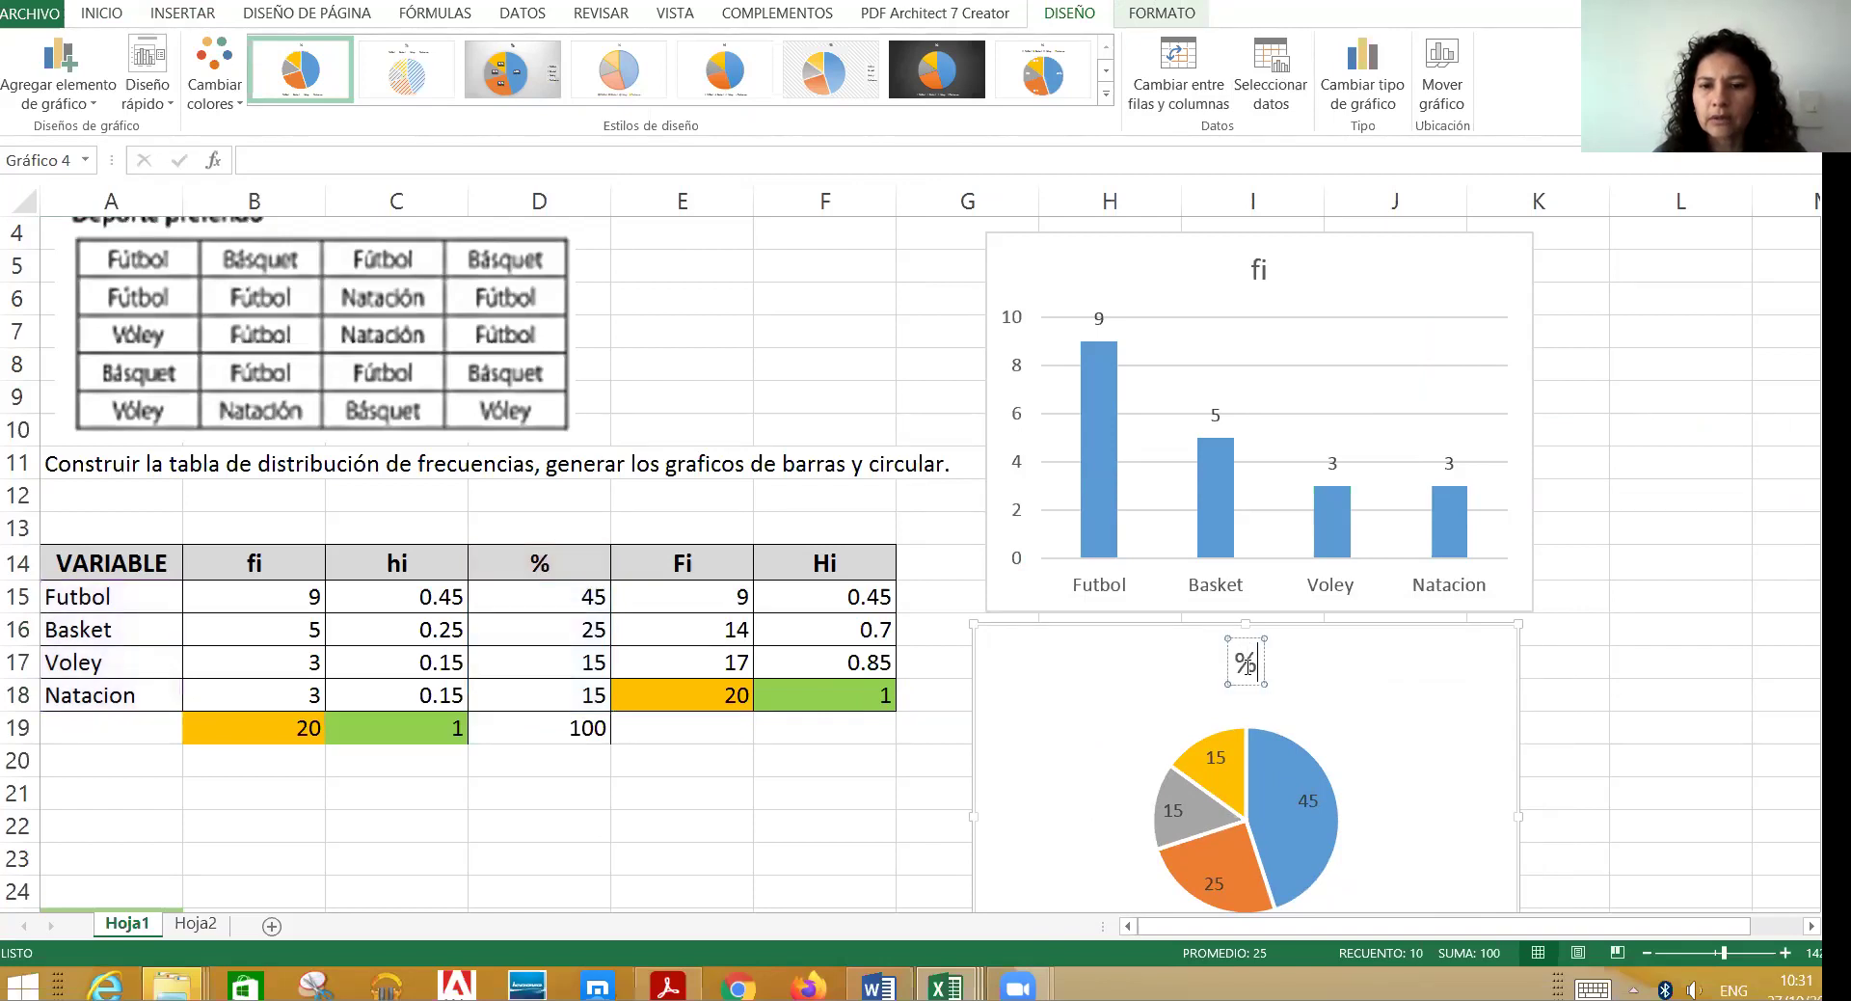
double_click(1248, 665)
key("BackSpace")
type("Porcentaje")
left_click(1329, 329)
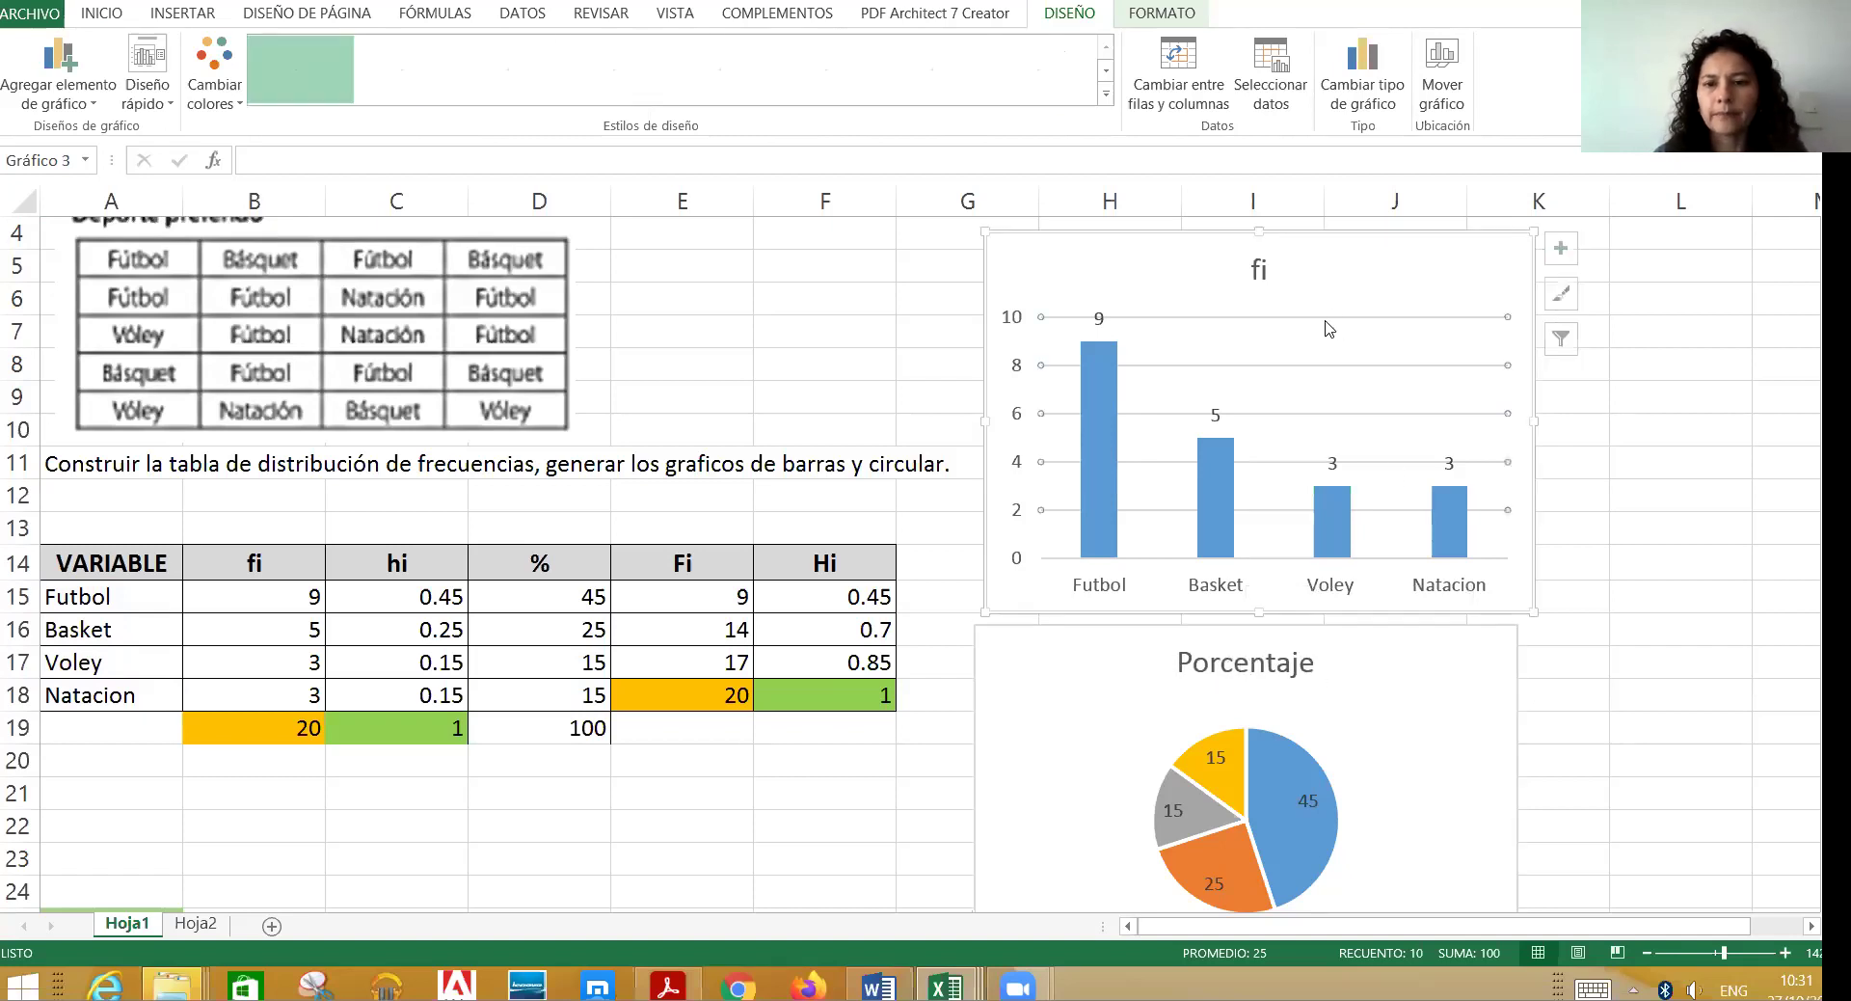
left_click(1698, 597)
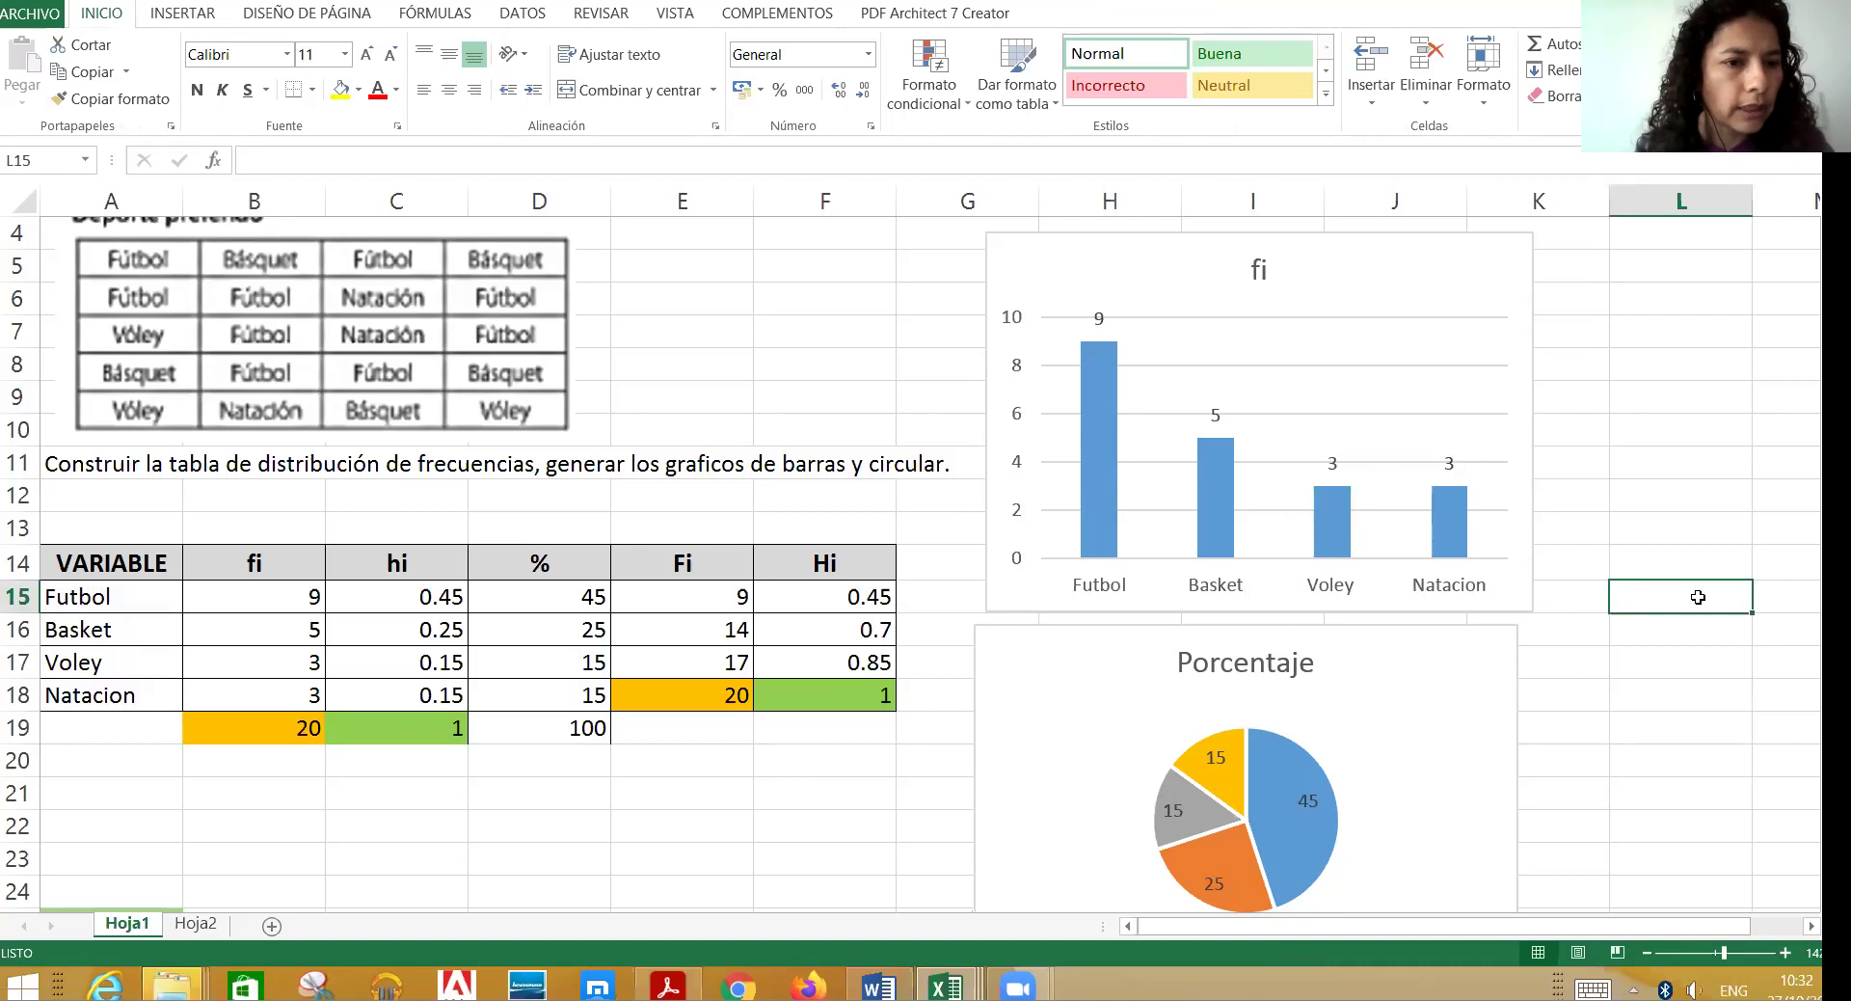
Step: Shrink the Porcentaje pie chart until it no longer covers the EJERCICIO 2 text in row 26
scroll(1698, 596, "down", 1)
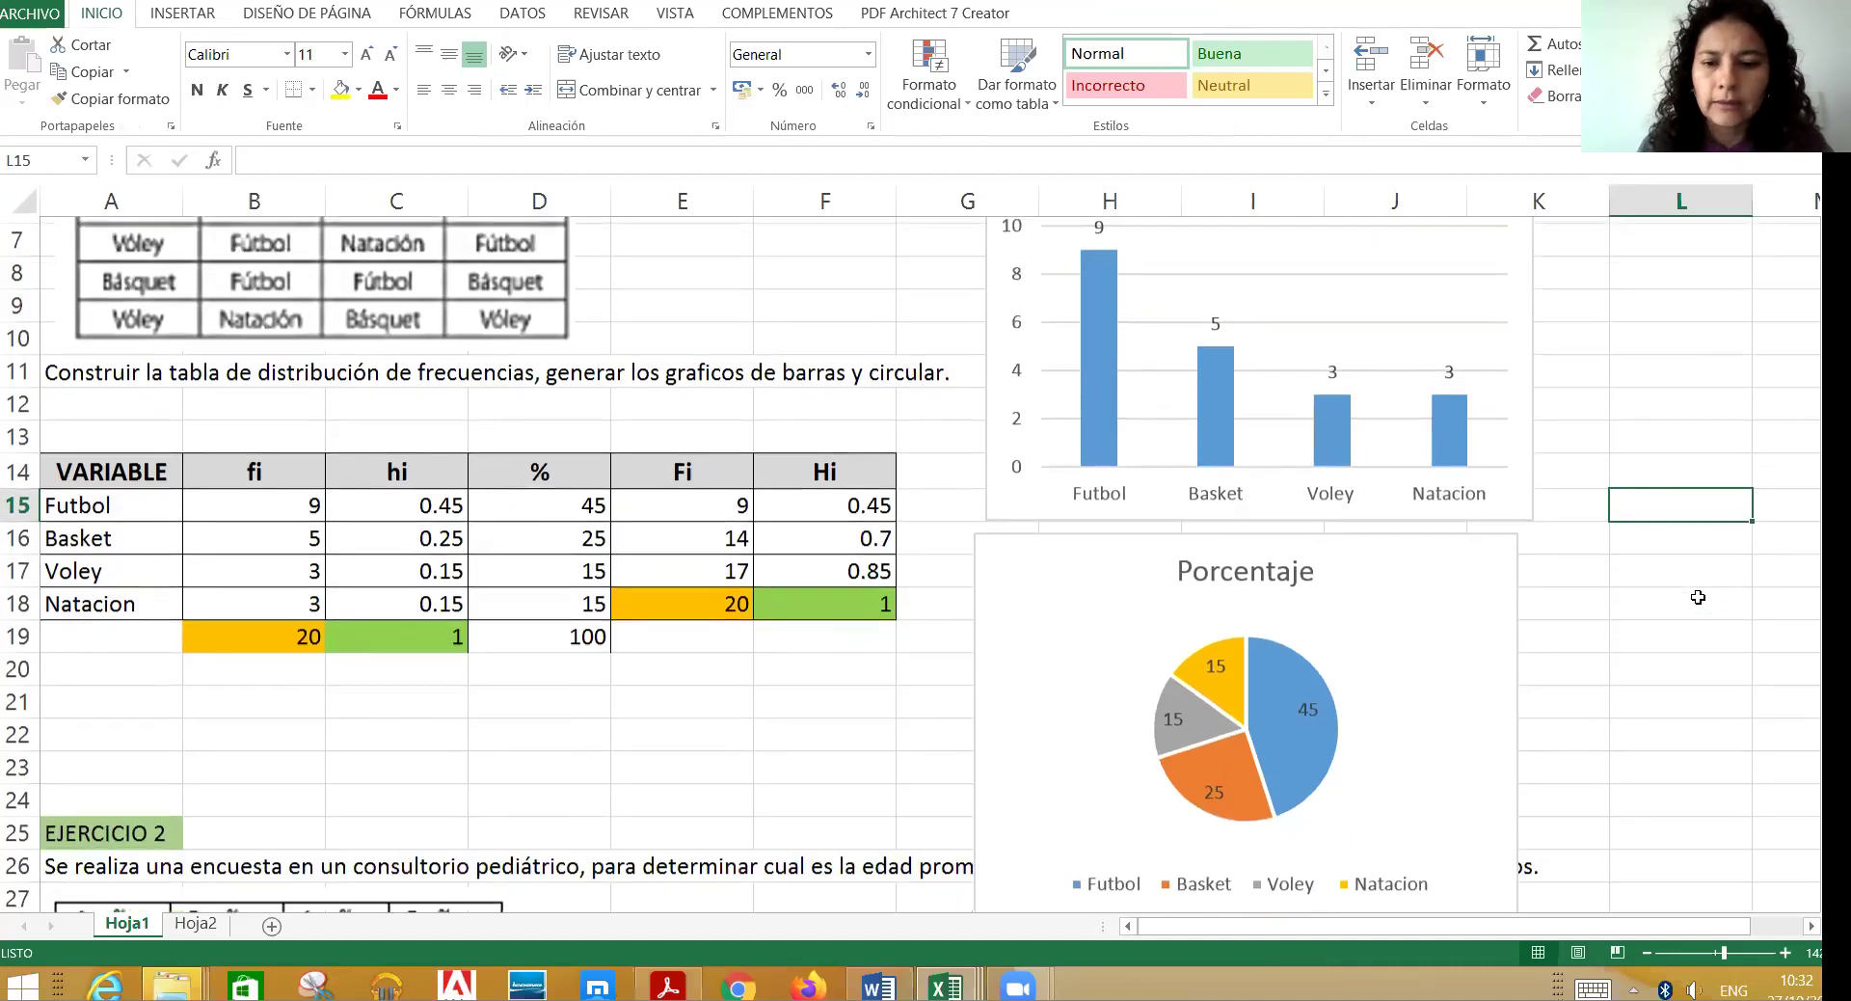
scroll(1698, 596, "down", 2)
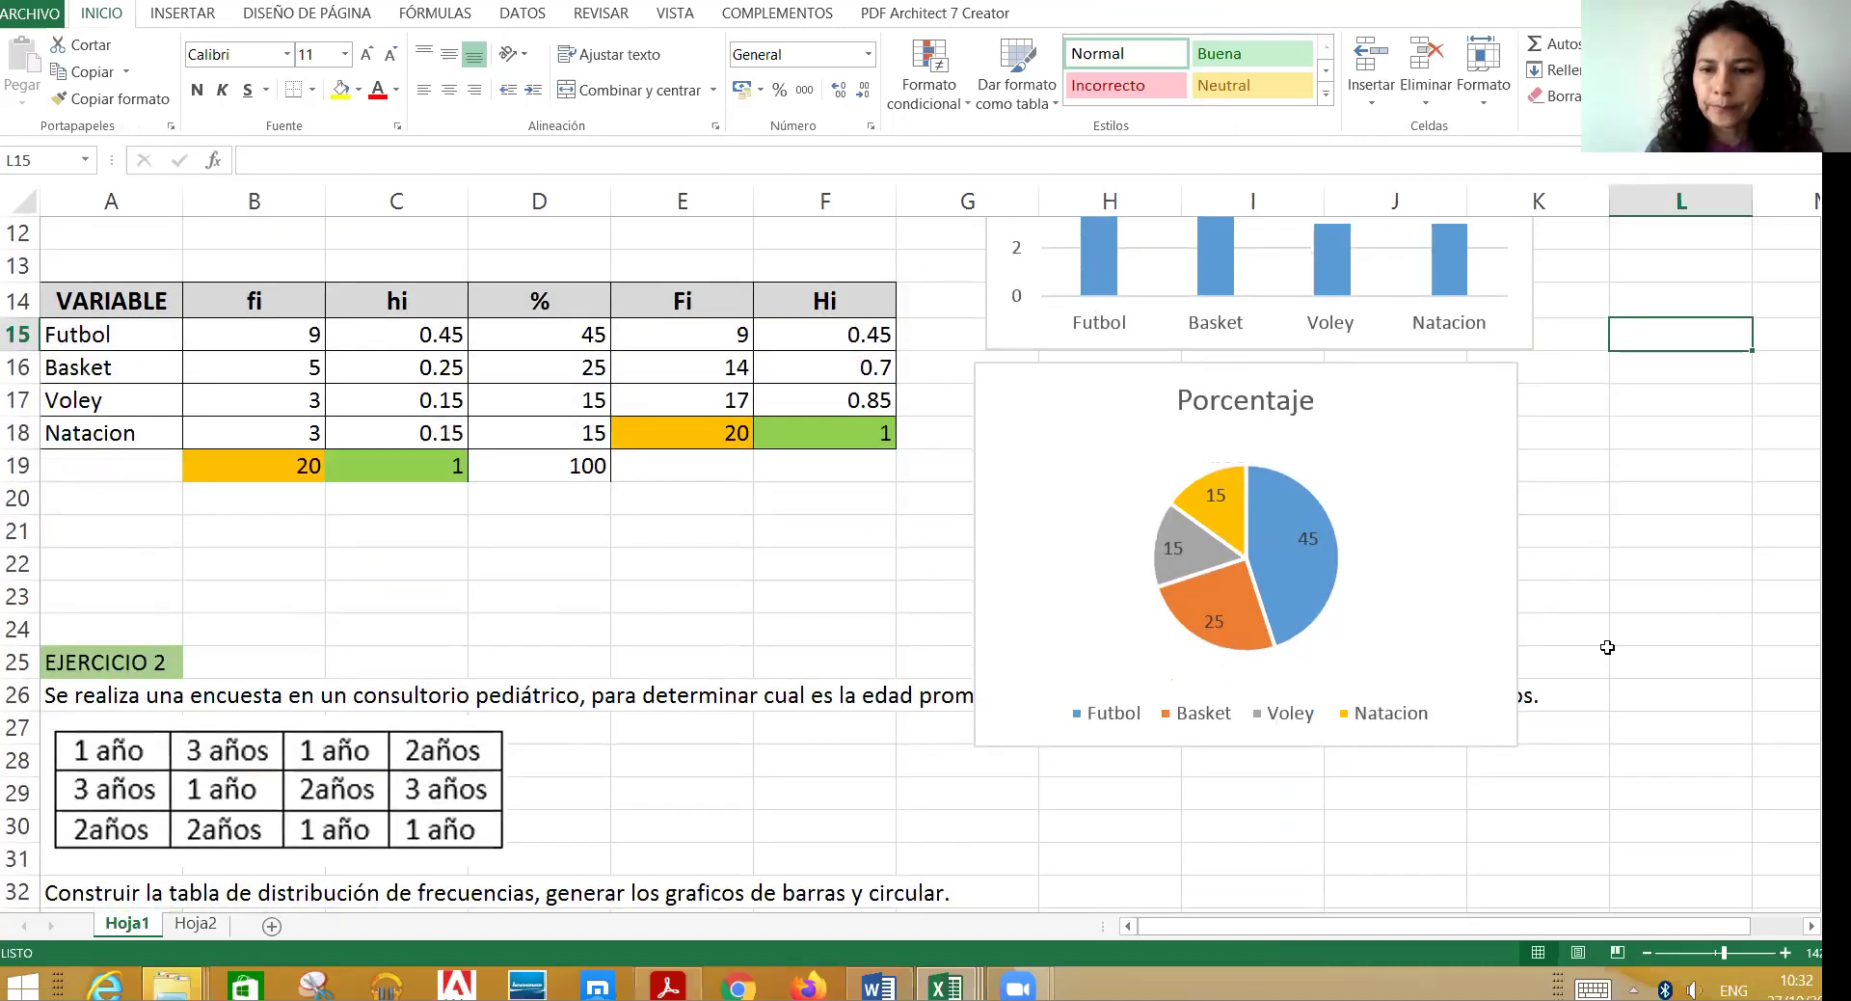
left_click(1400, 631)
mouse_move(1517, 747)
left_mouse_down()
mouse_move(1427, 607)
mouse_move(1460, 661)
left_mouse_up()
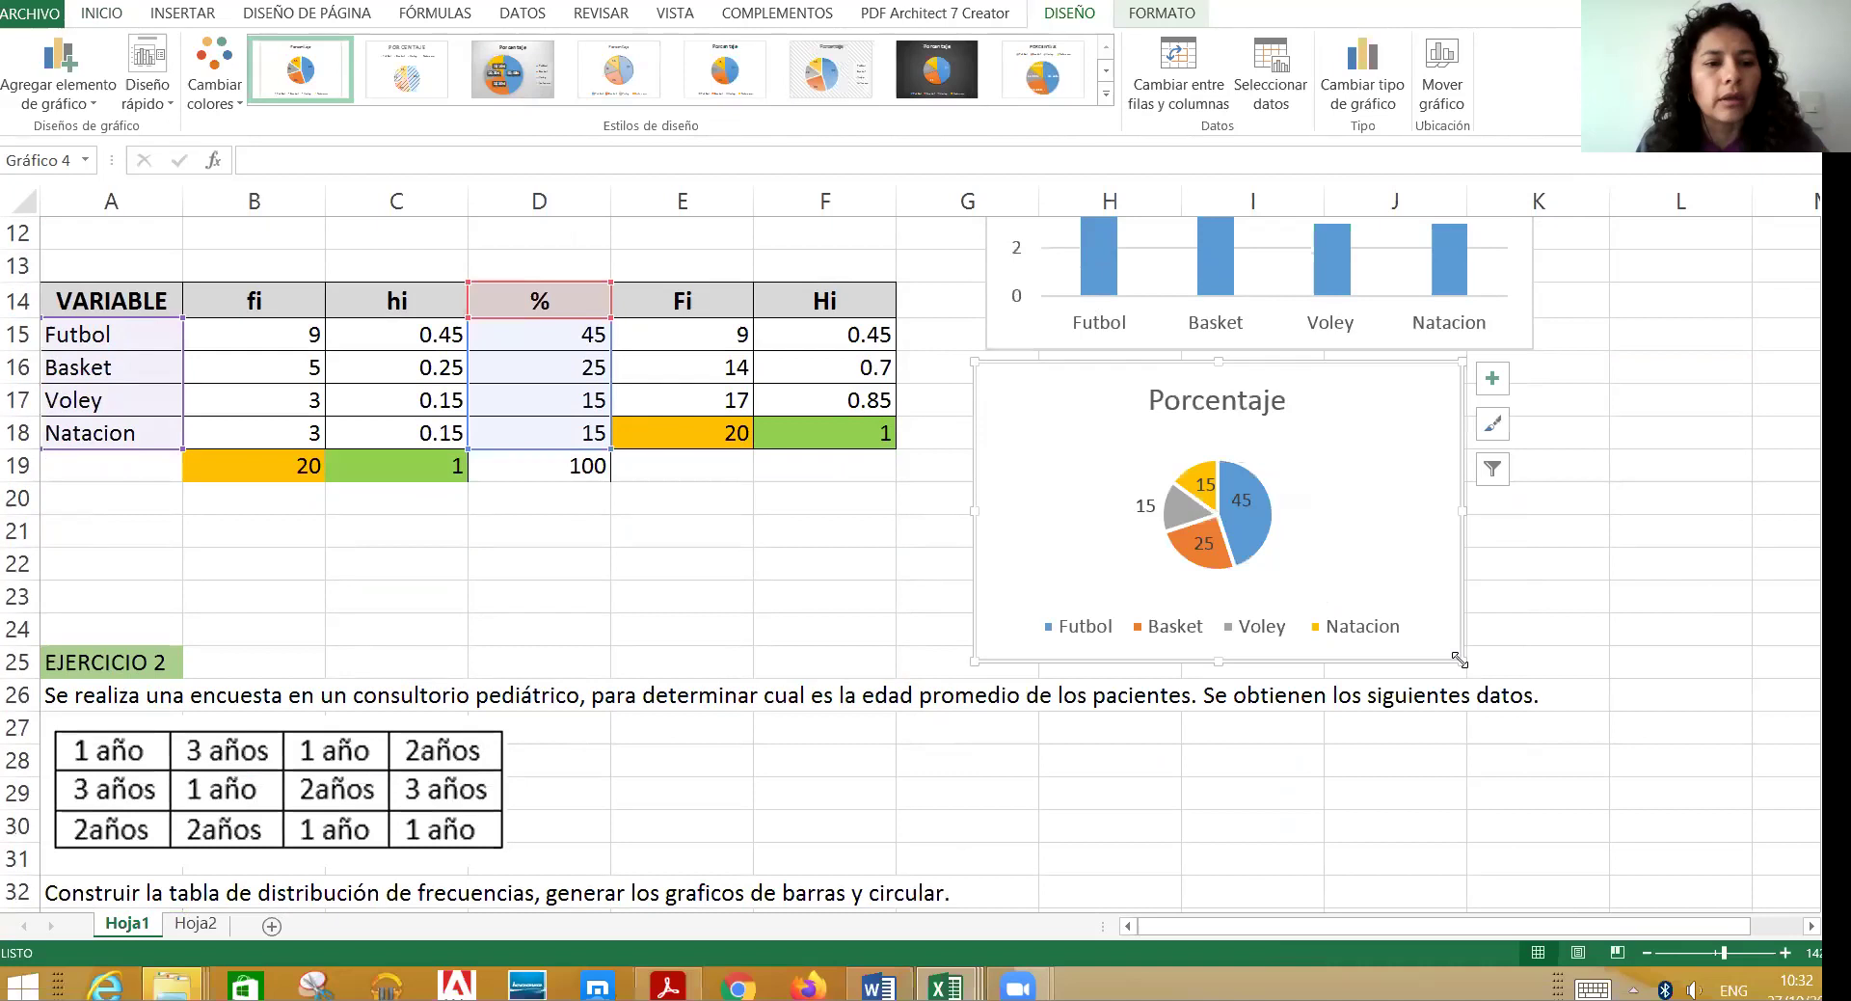
Step: Examine the EJERCICIO 2 statement, the patients' age data and the empty frequency table in rows 25 to 39
scroll(1461, 660, "down", 3)
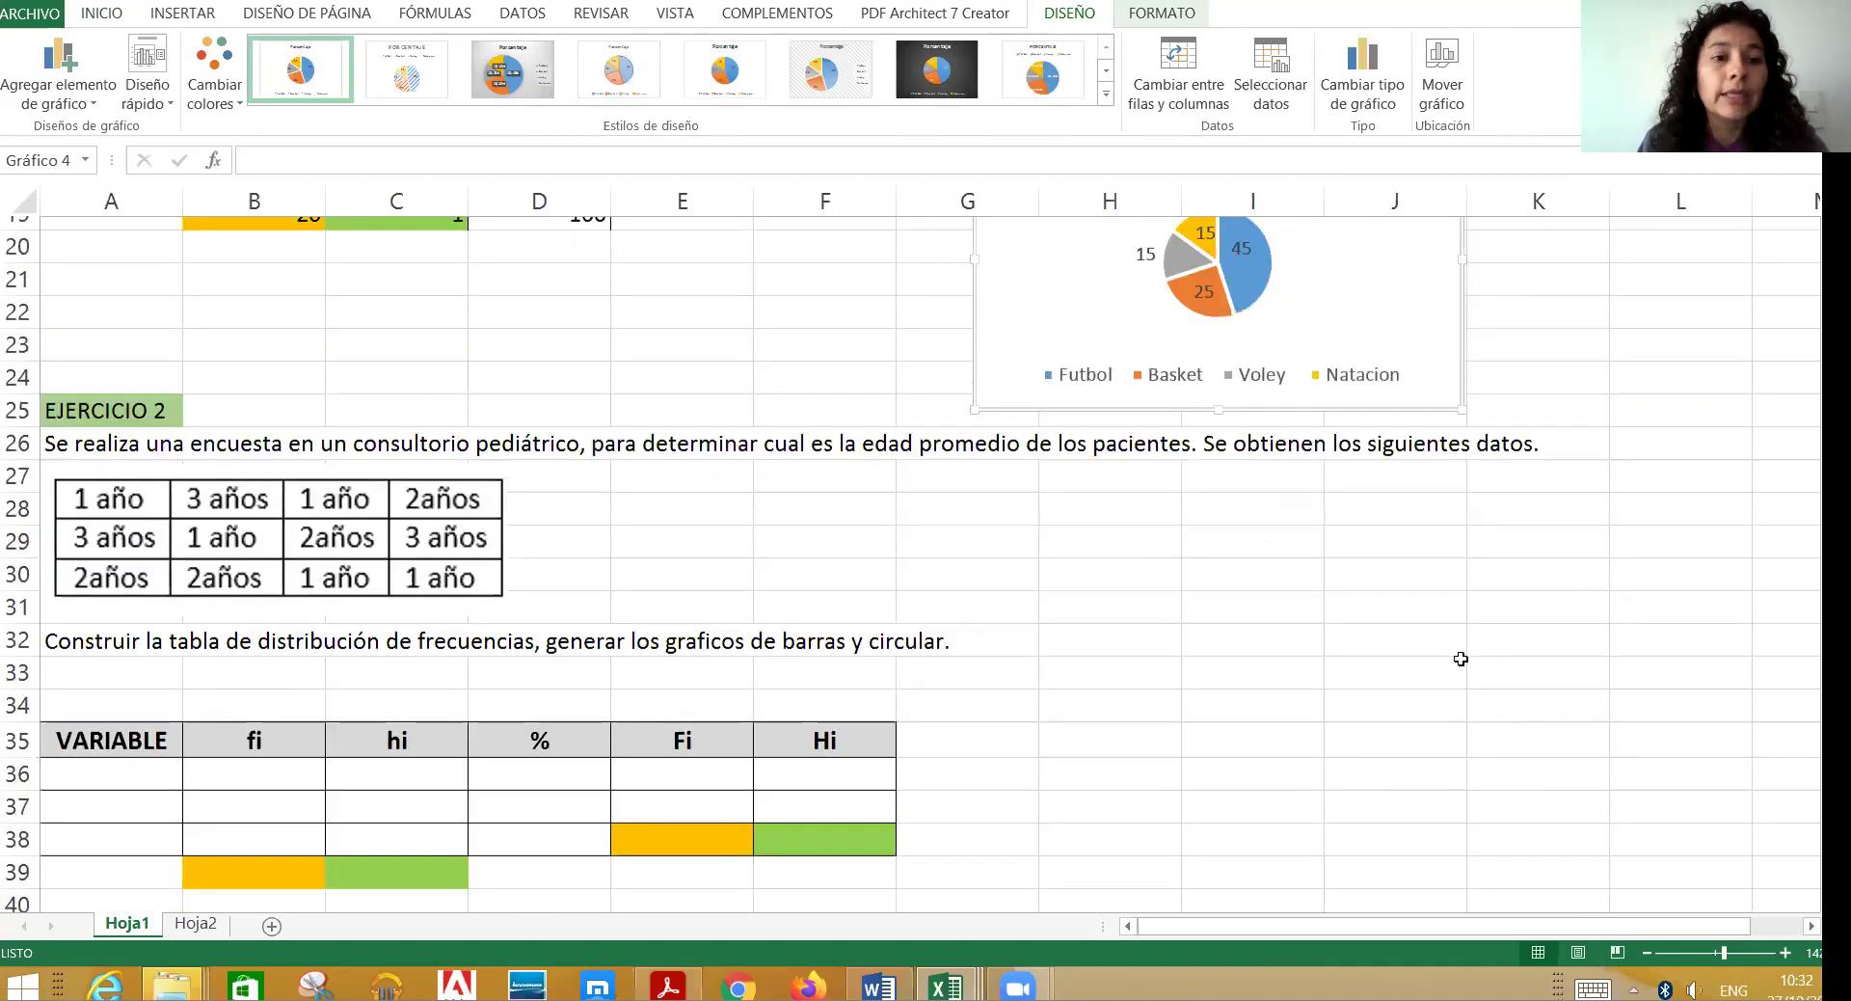
scroll(1461, 659, "down", 1)
scroll(1461, 659, "down", 1)
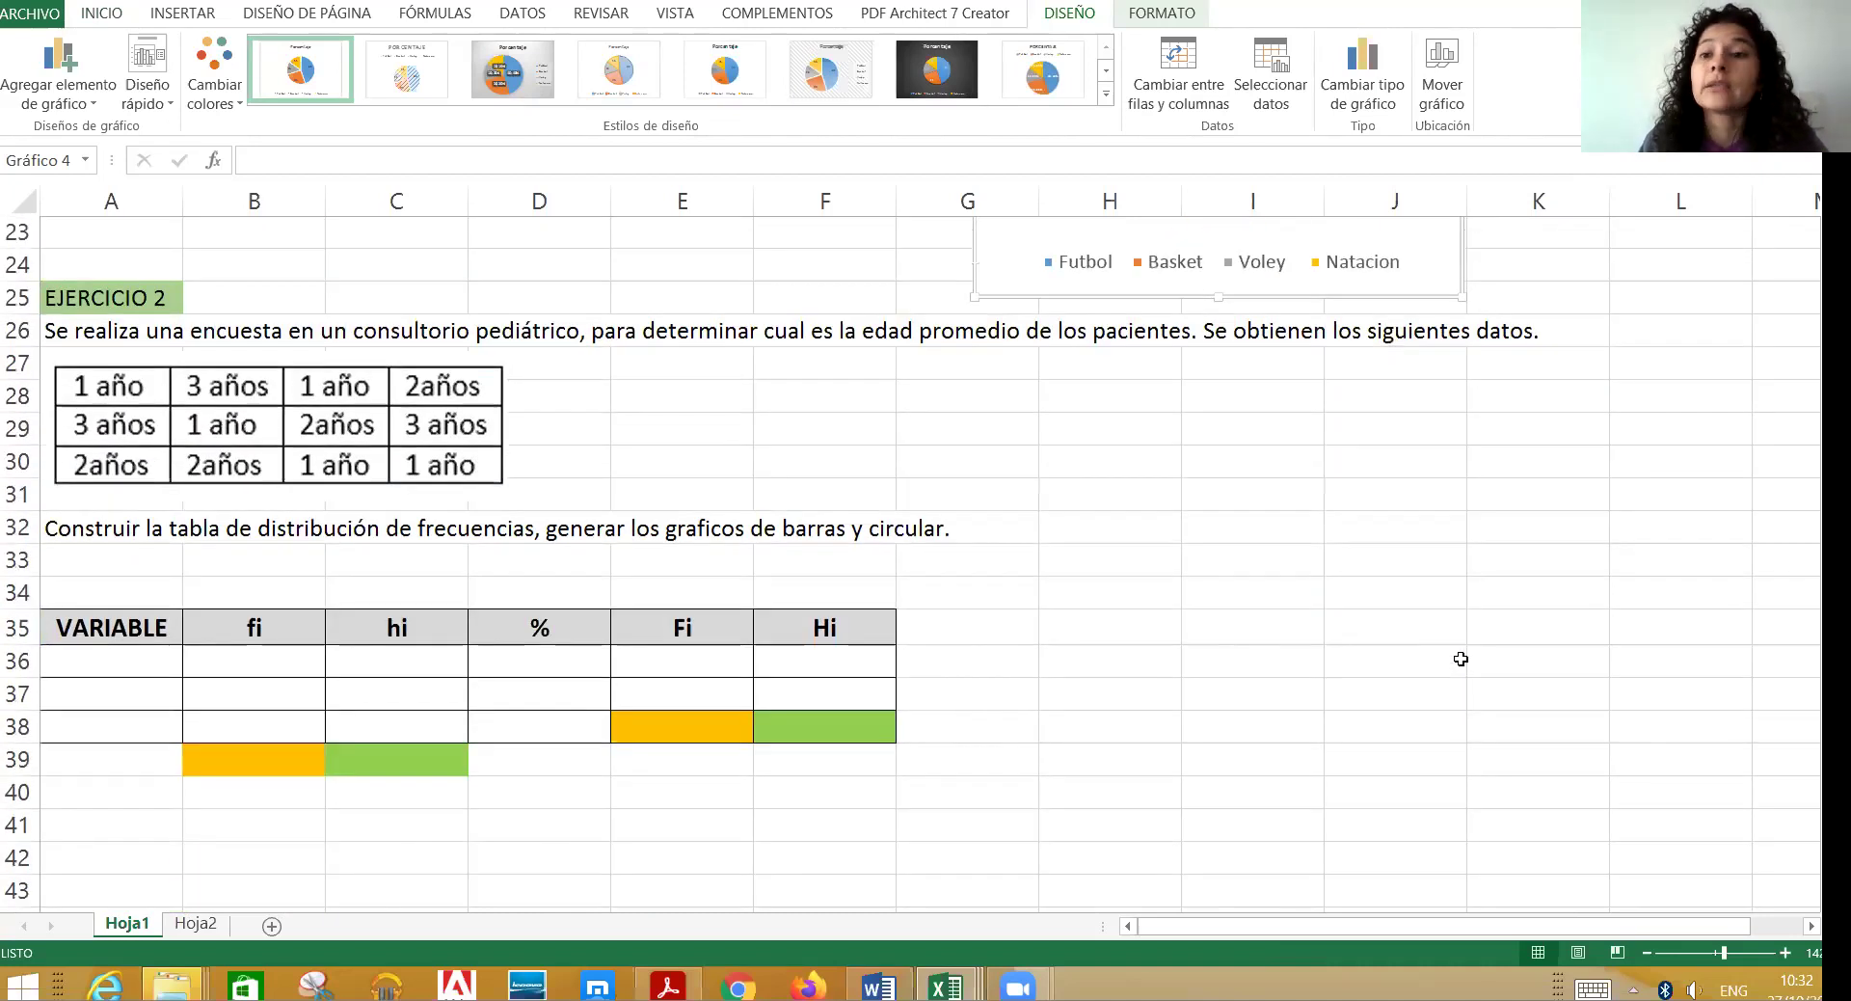
scroll(1460, 659, "down", 1)
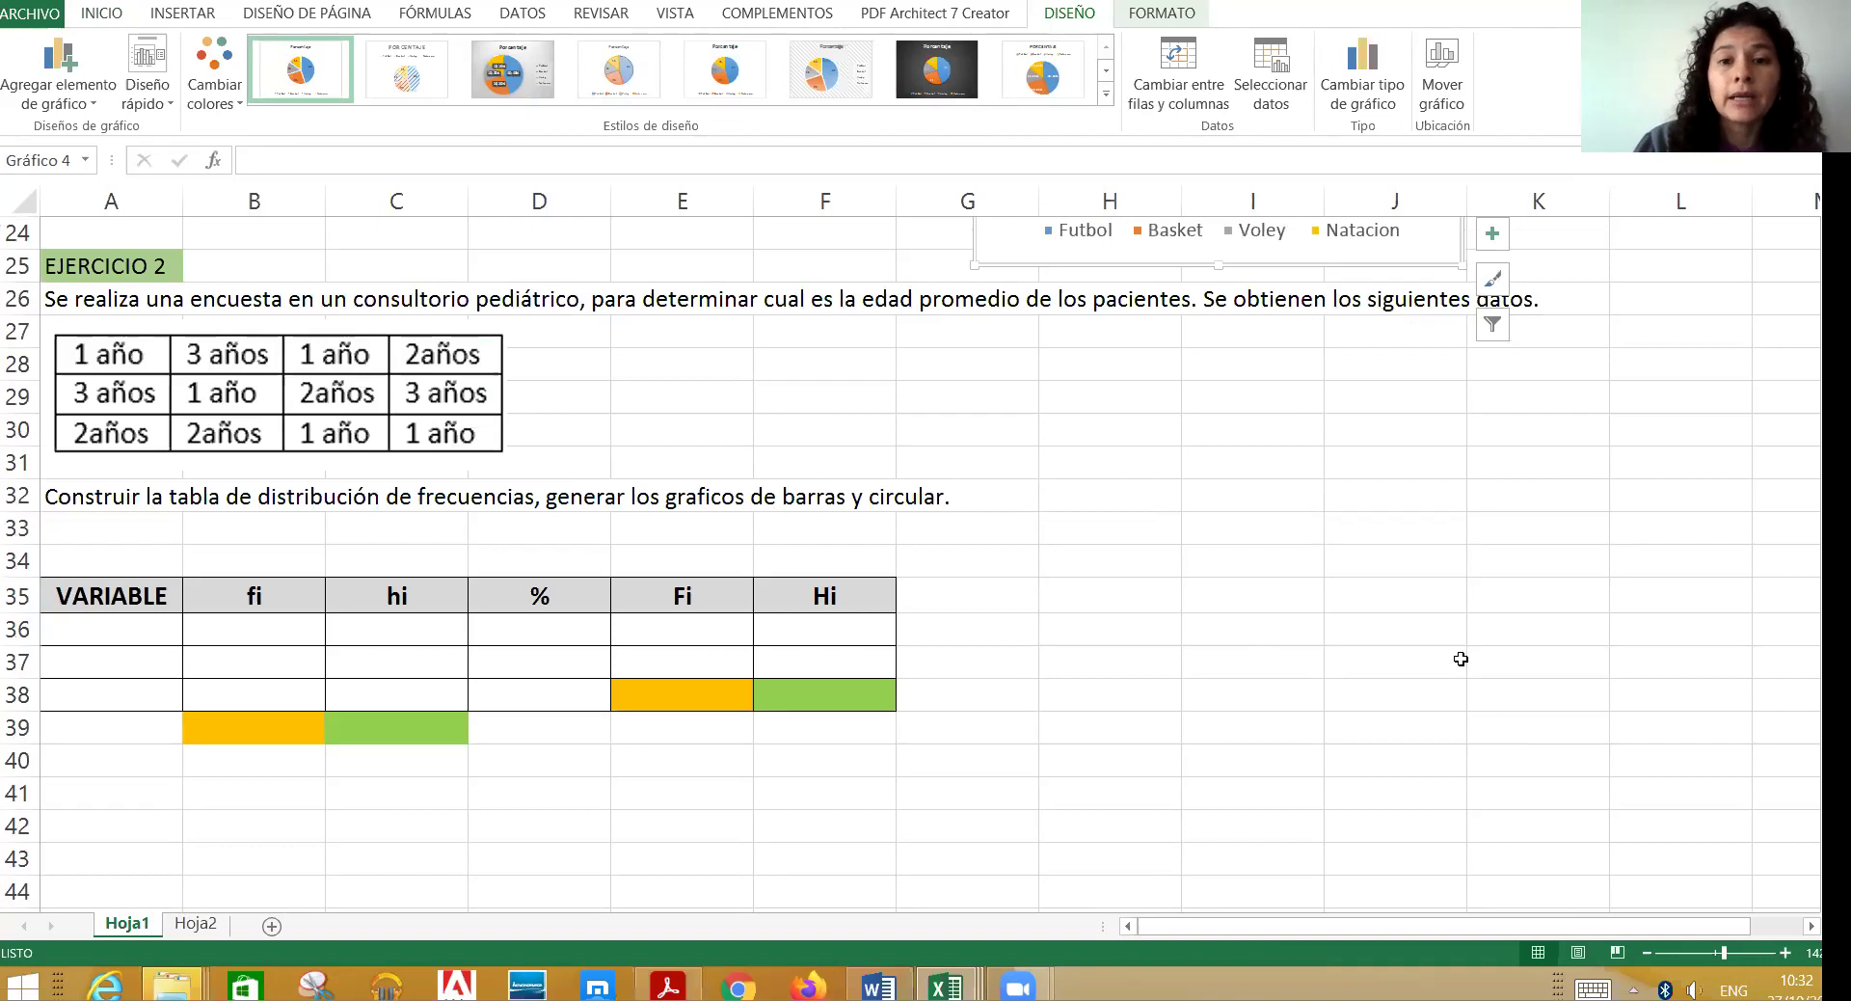
scroll(1461, 659, "down", 1)
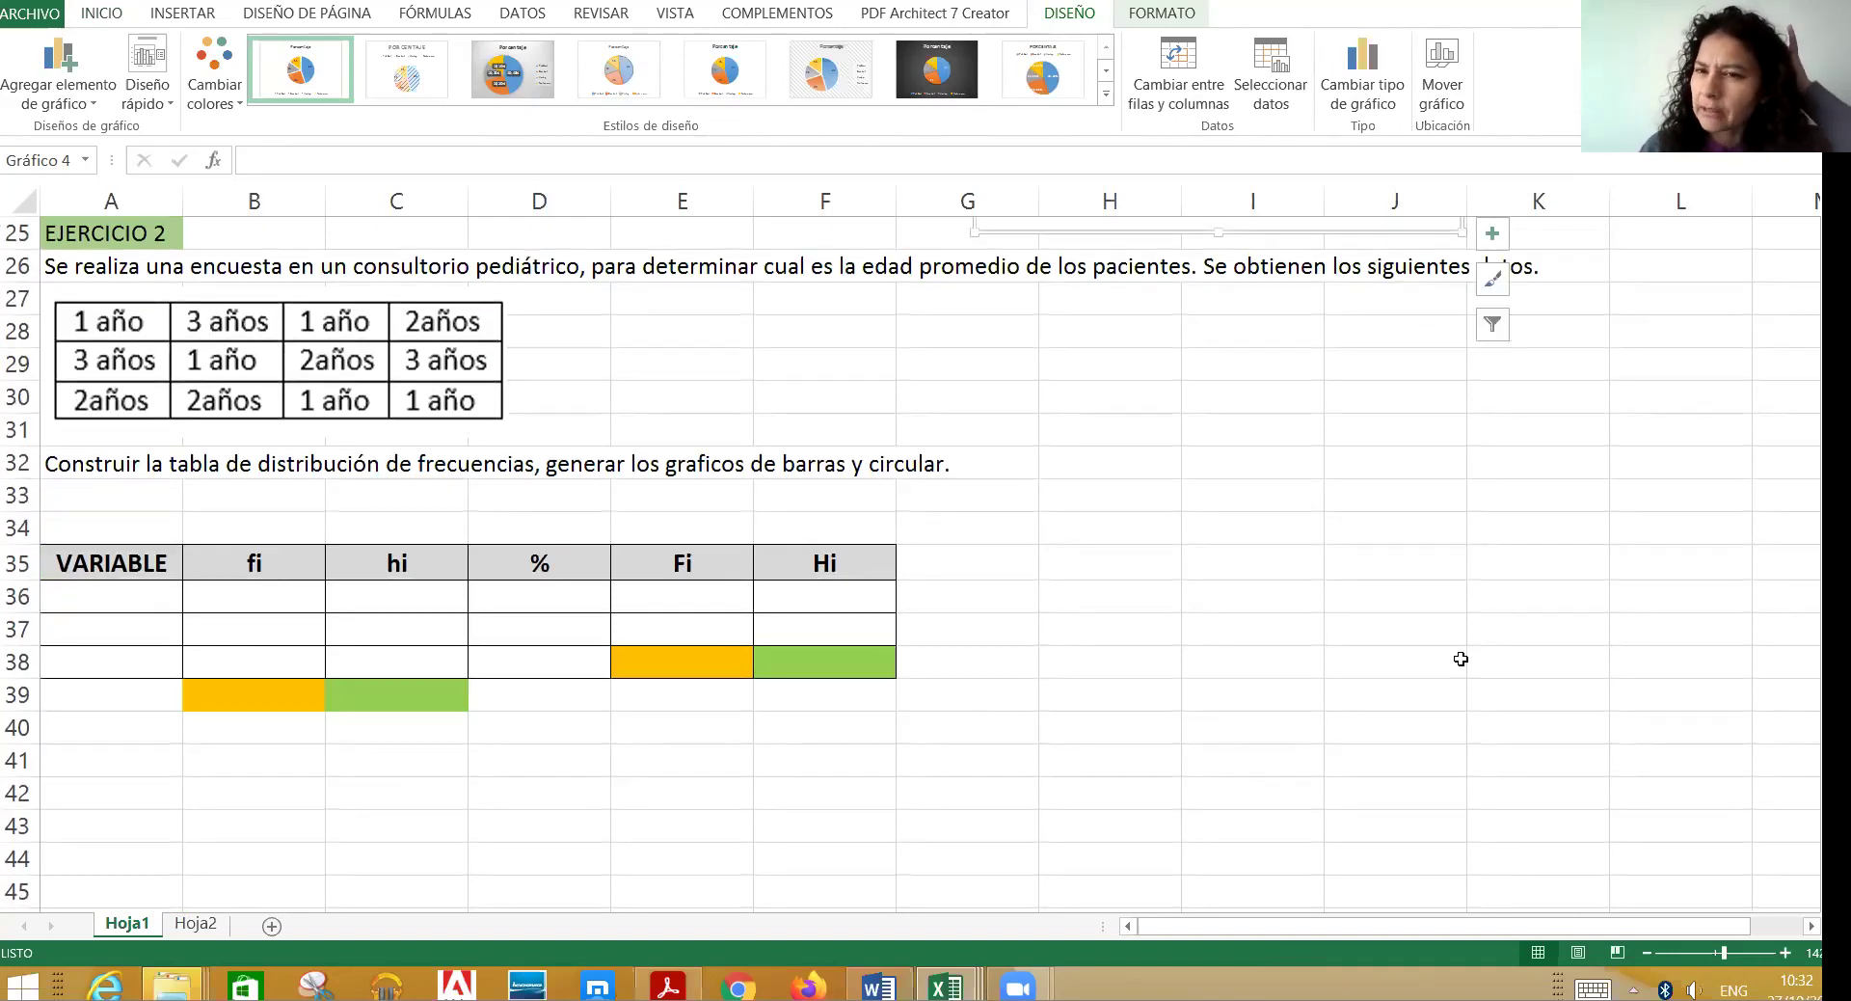
scroll(1461, 659, "up", 3)
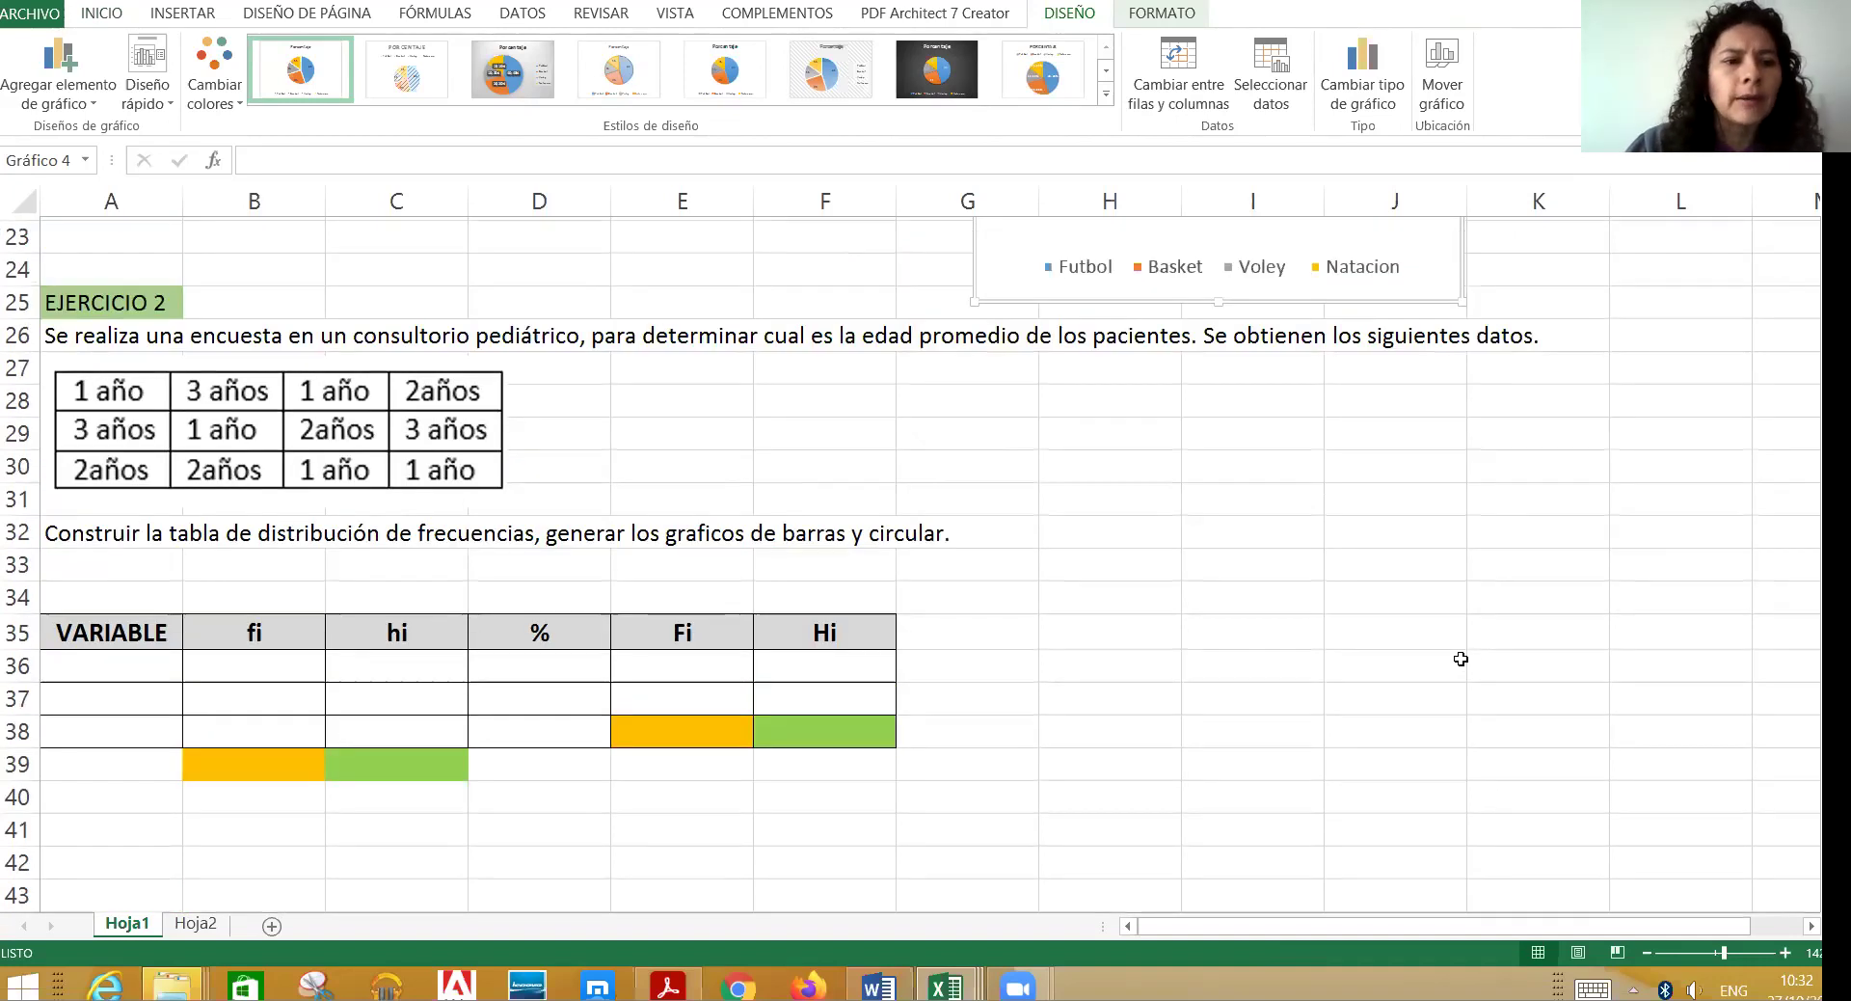
scroll(1461, 658, "up", 2)
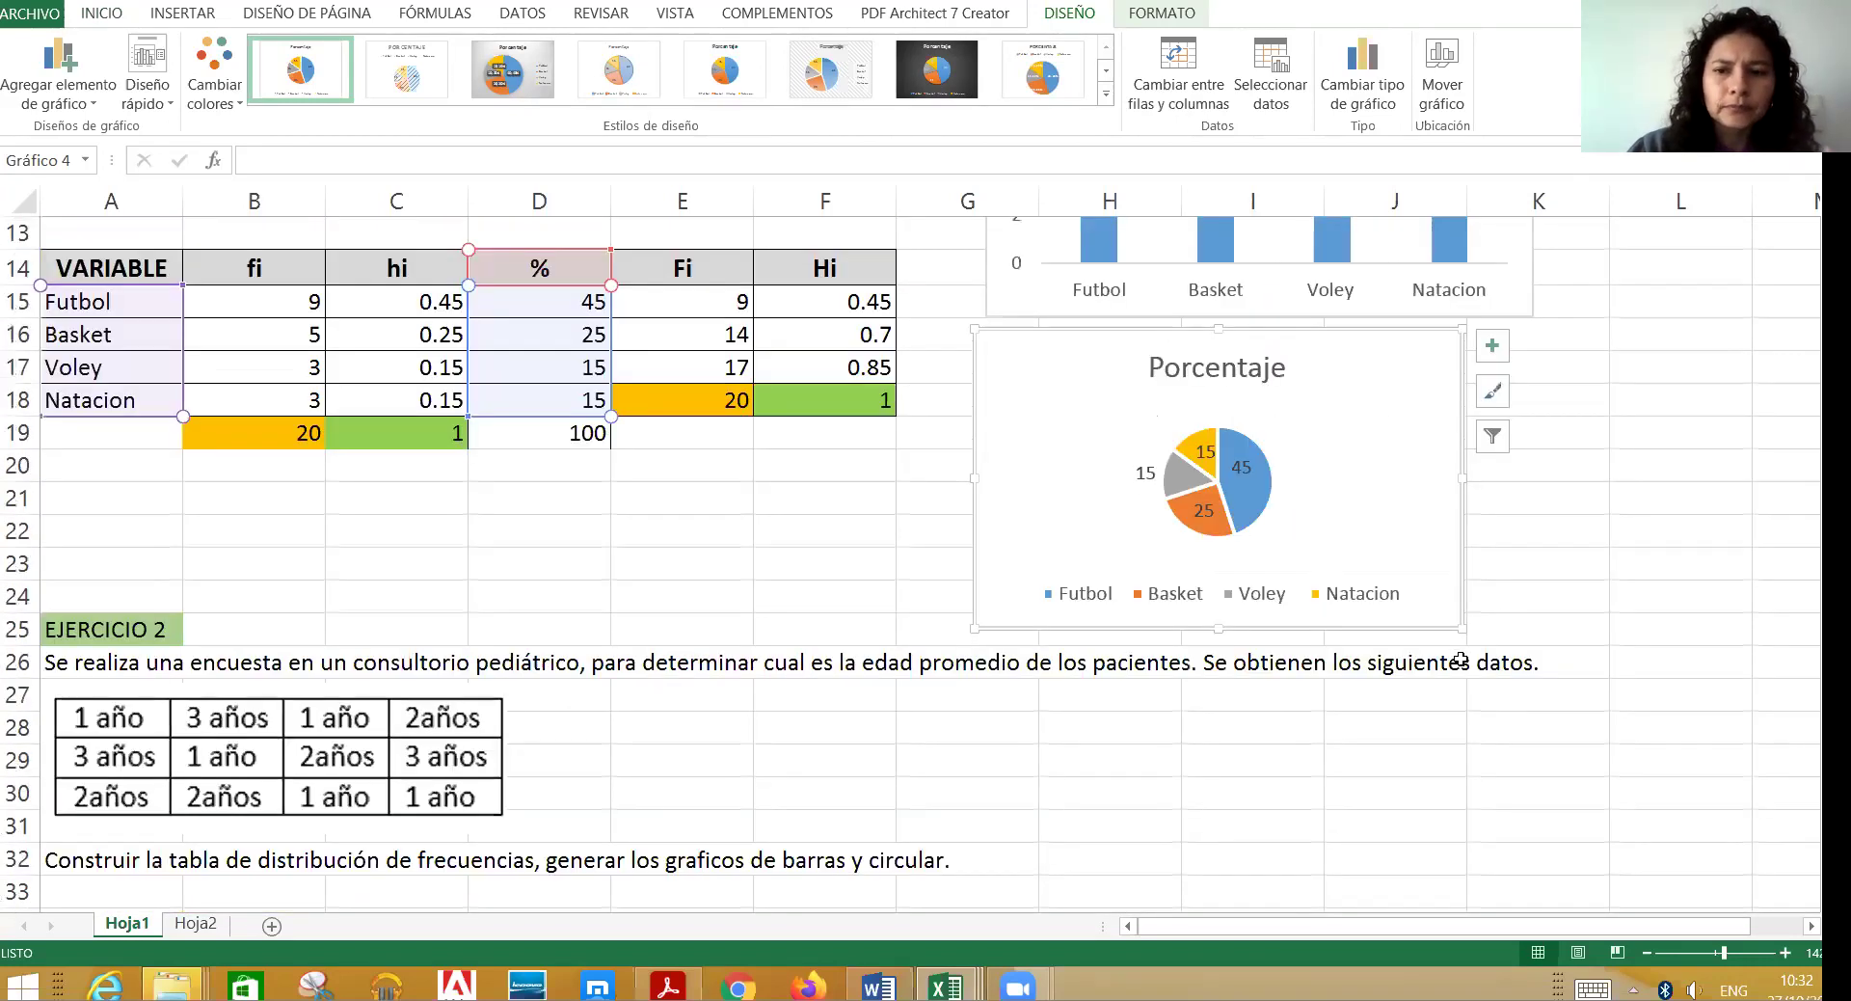
scroll(1461, 659, "down", 2)
scroll(1461, 658, "down", 1)
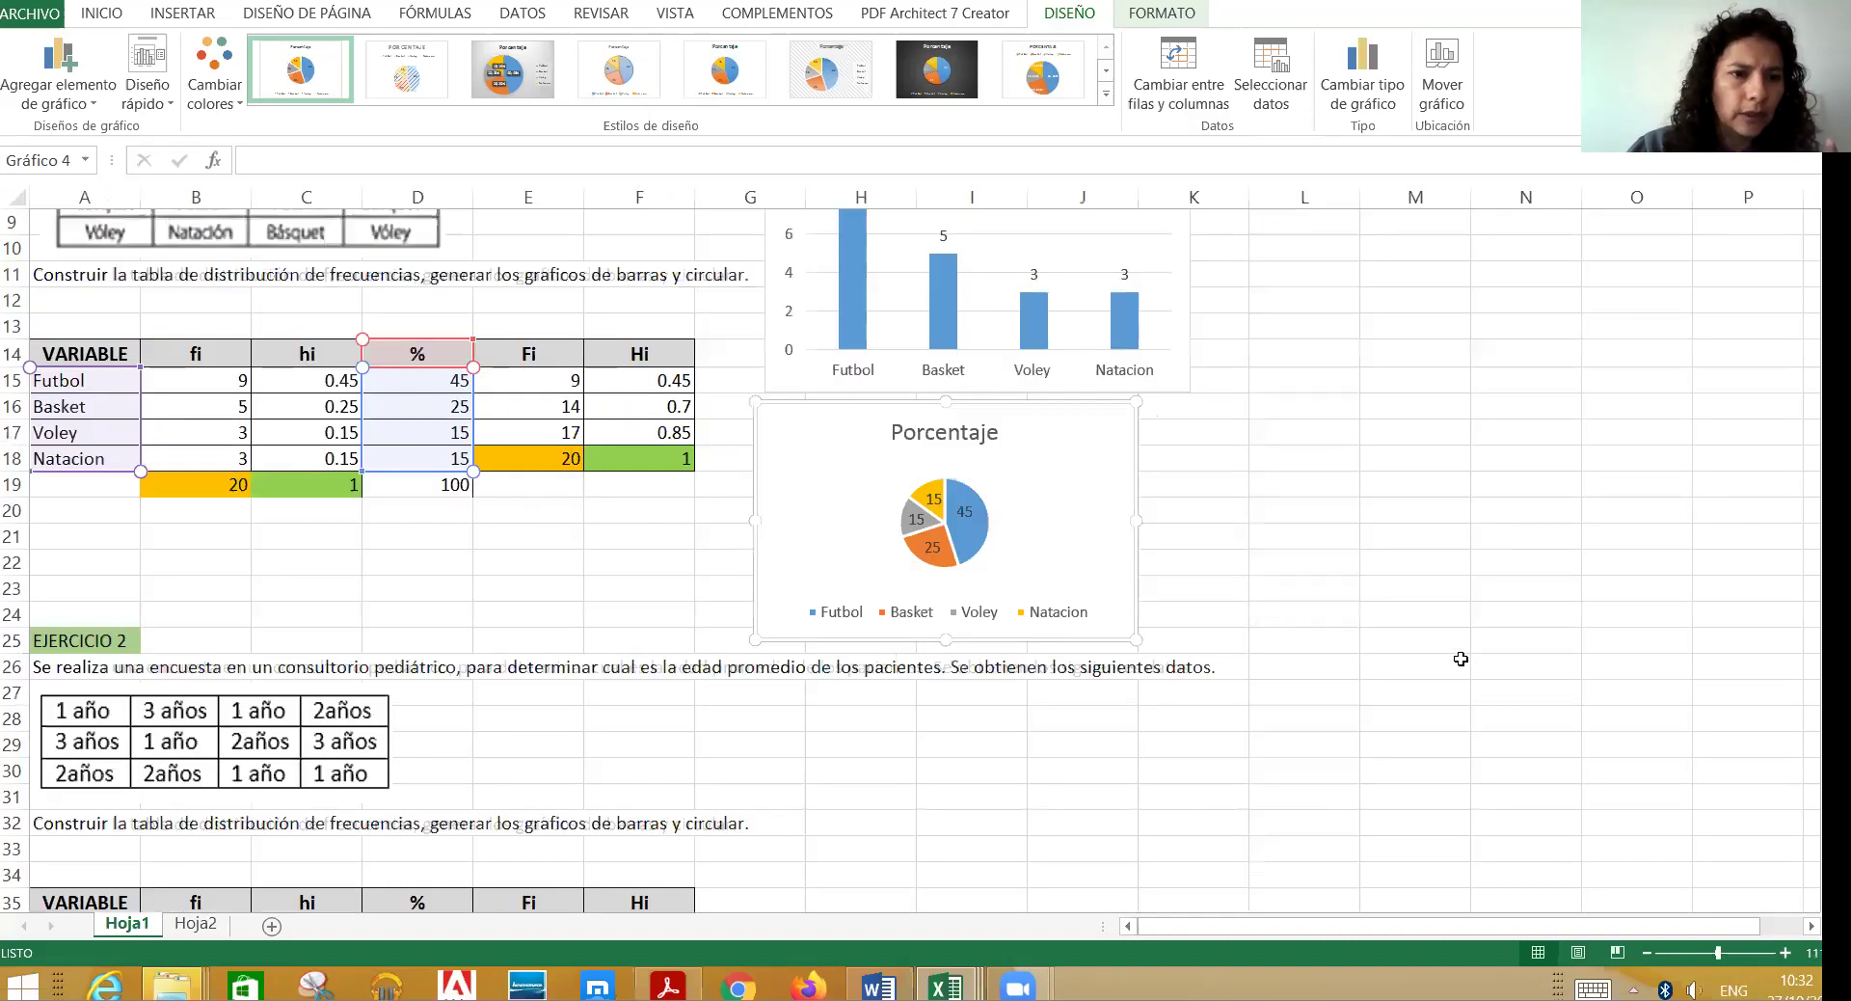
scroll(1461, 659, "down", 1)
scroll(1461, 659, "down", 1)
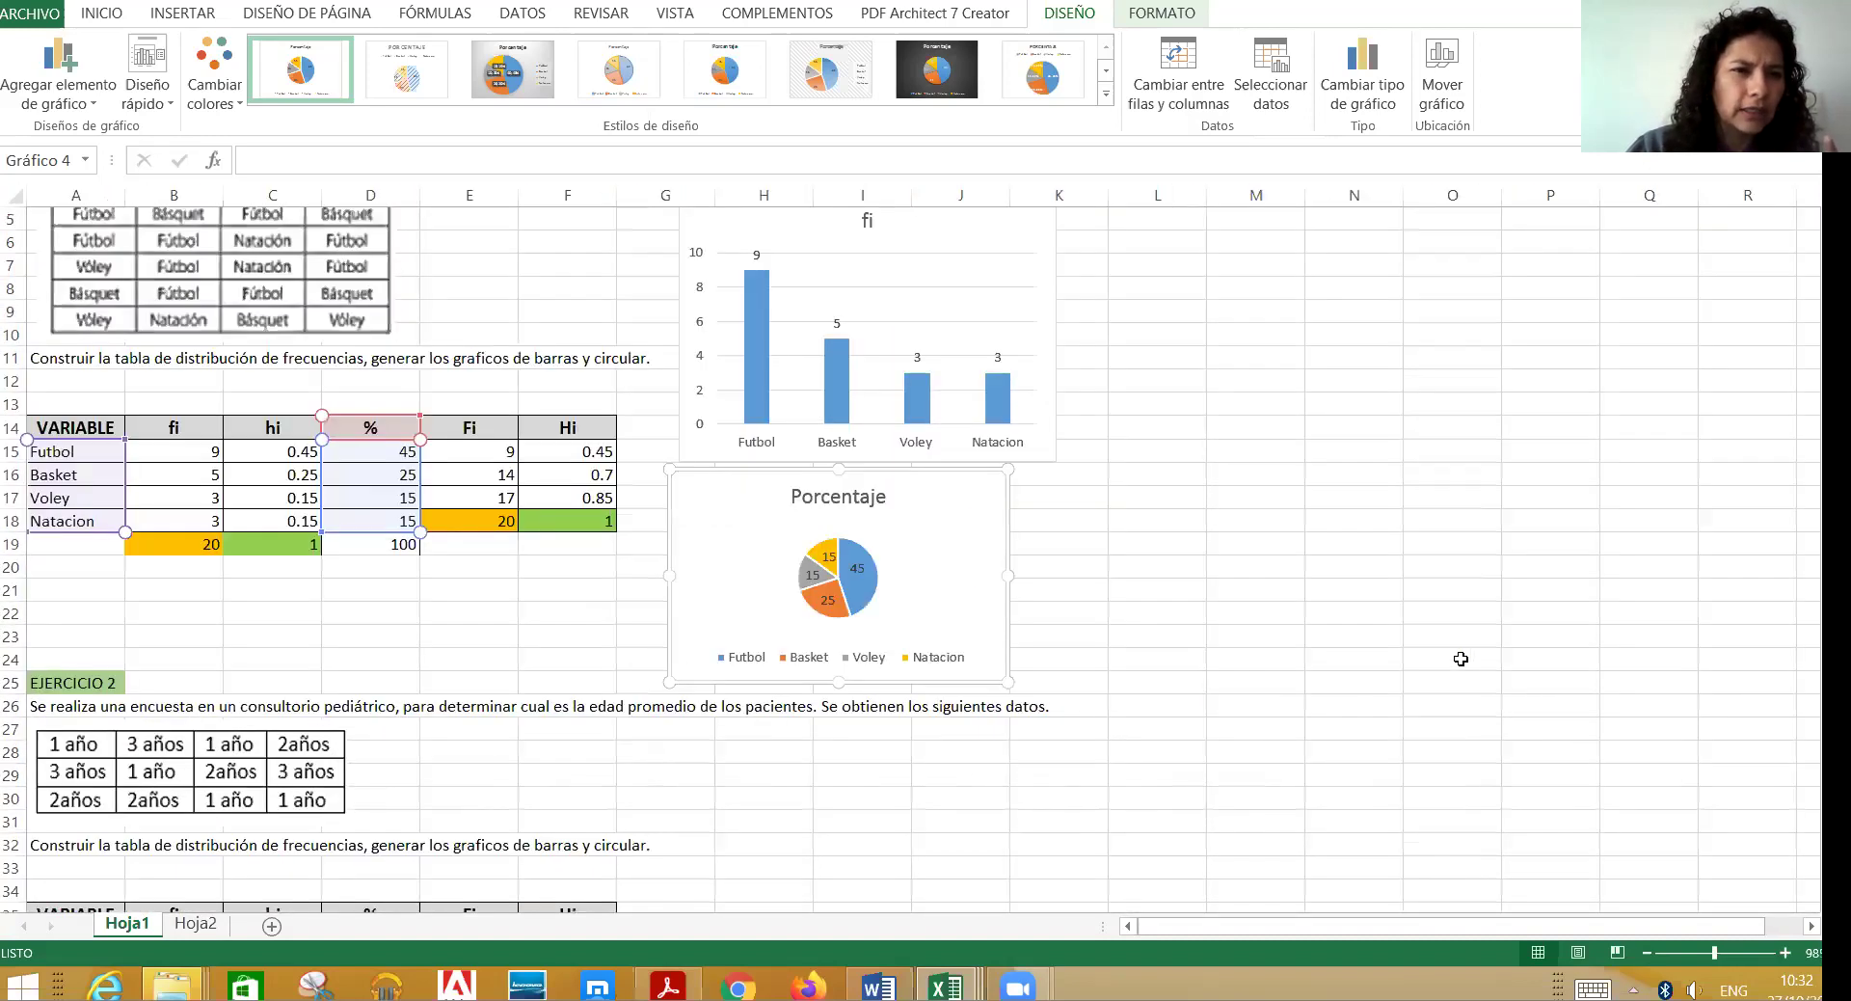
scroll(1461, 659, "down", 1)
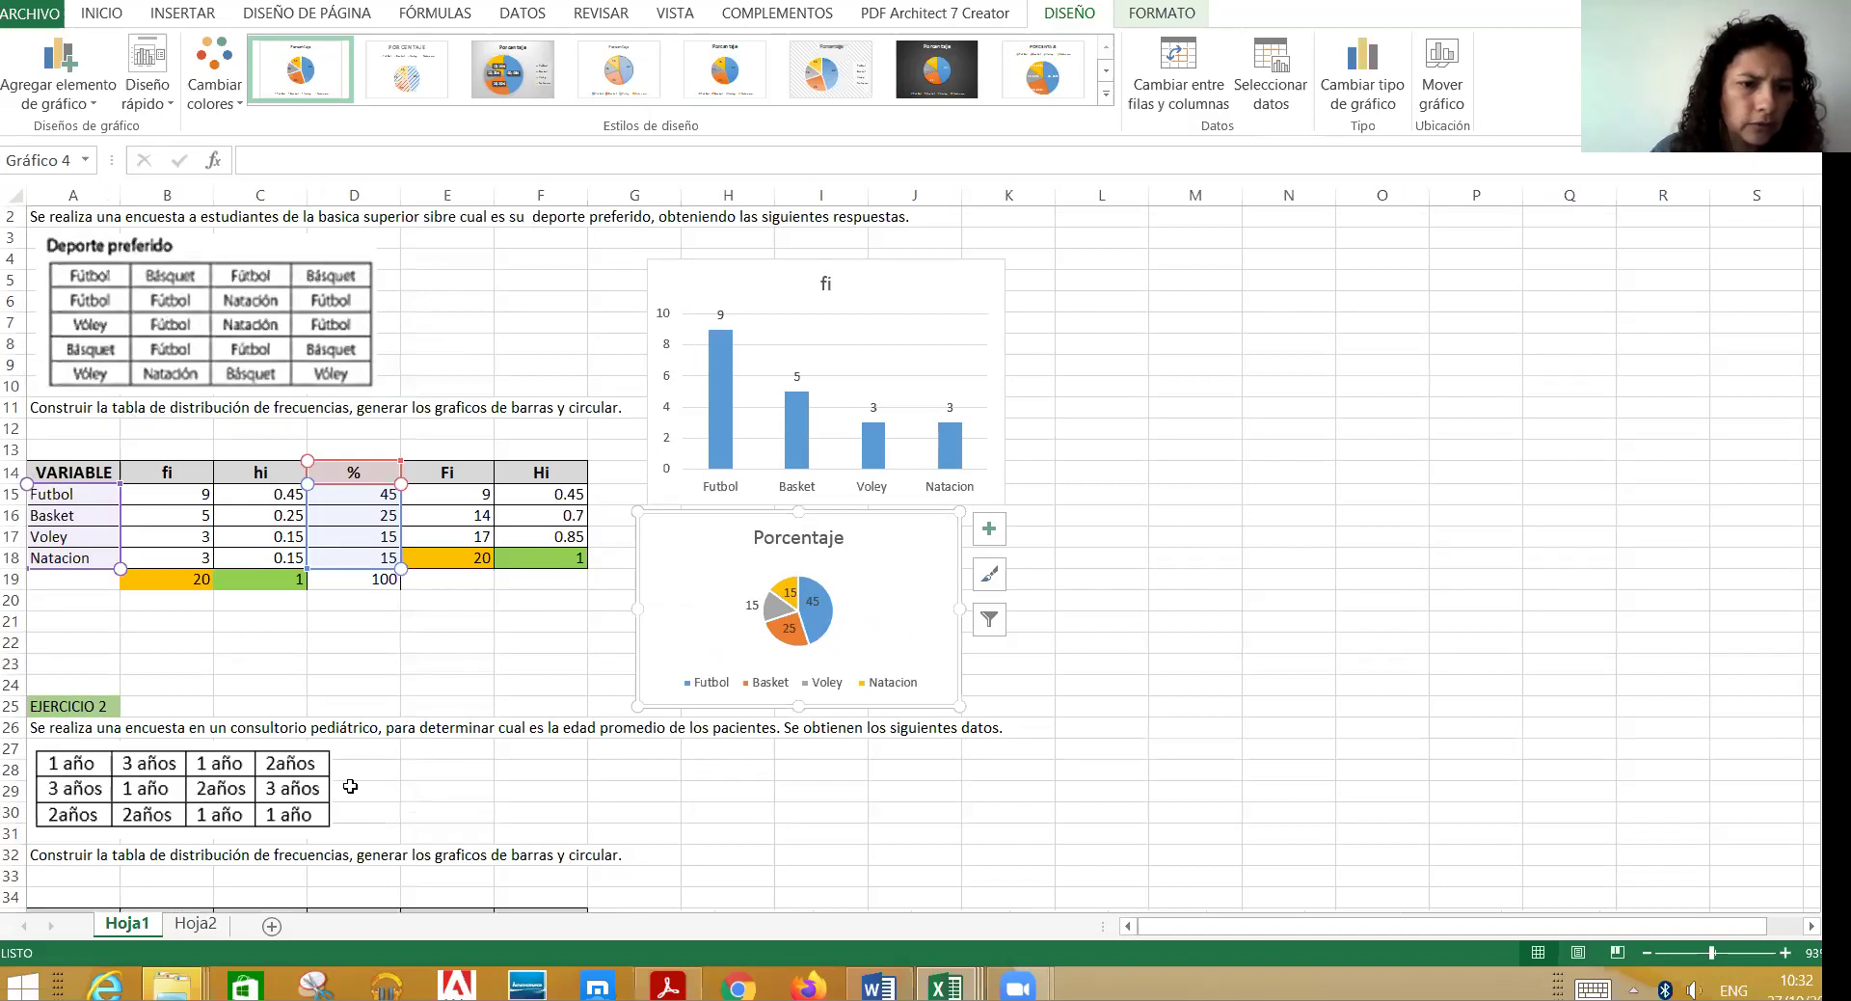
left_click(464, 787)
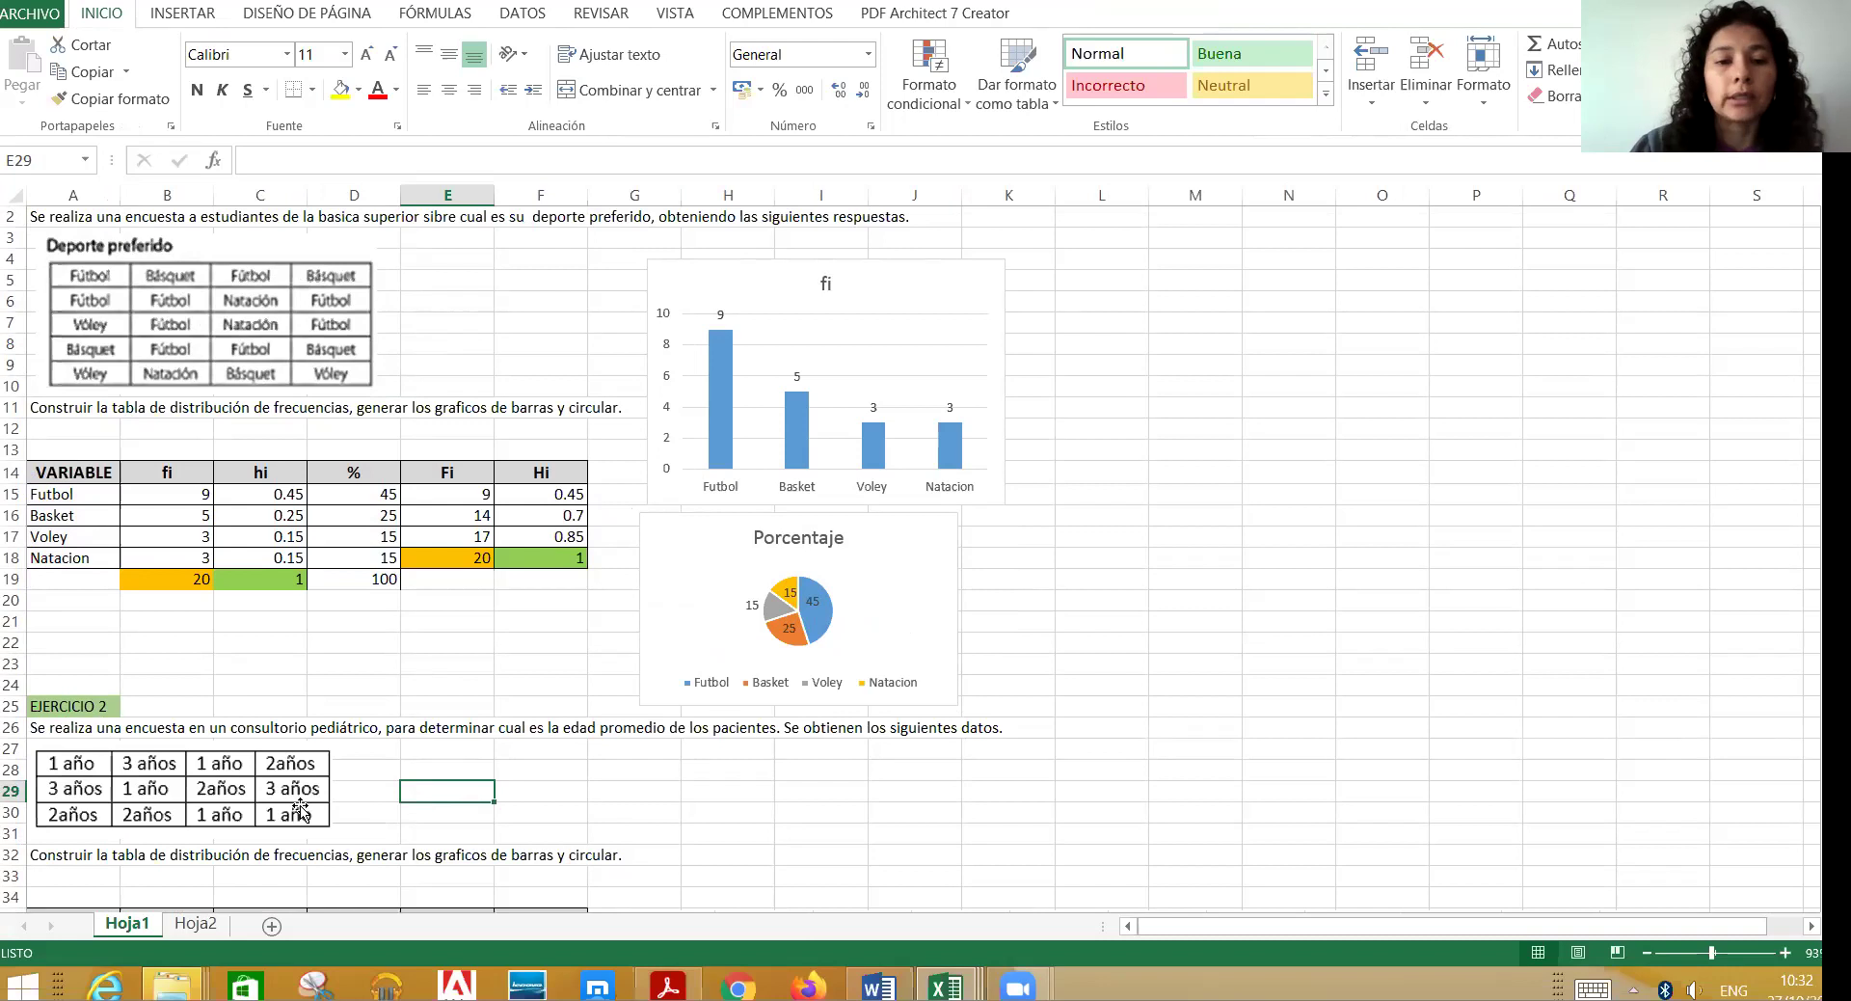
scroll(300, 808, "down", 8)
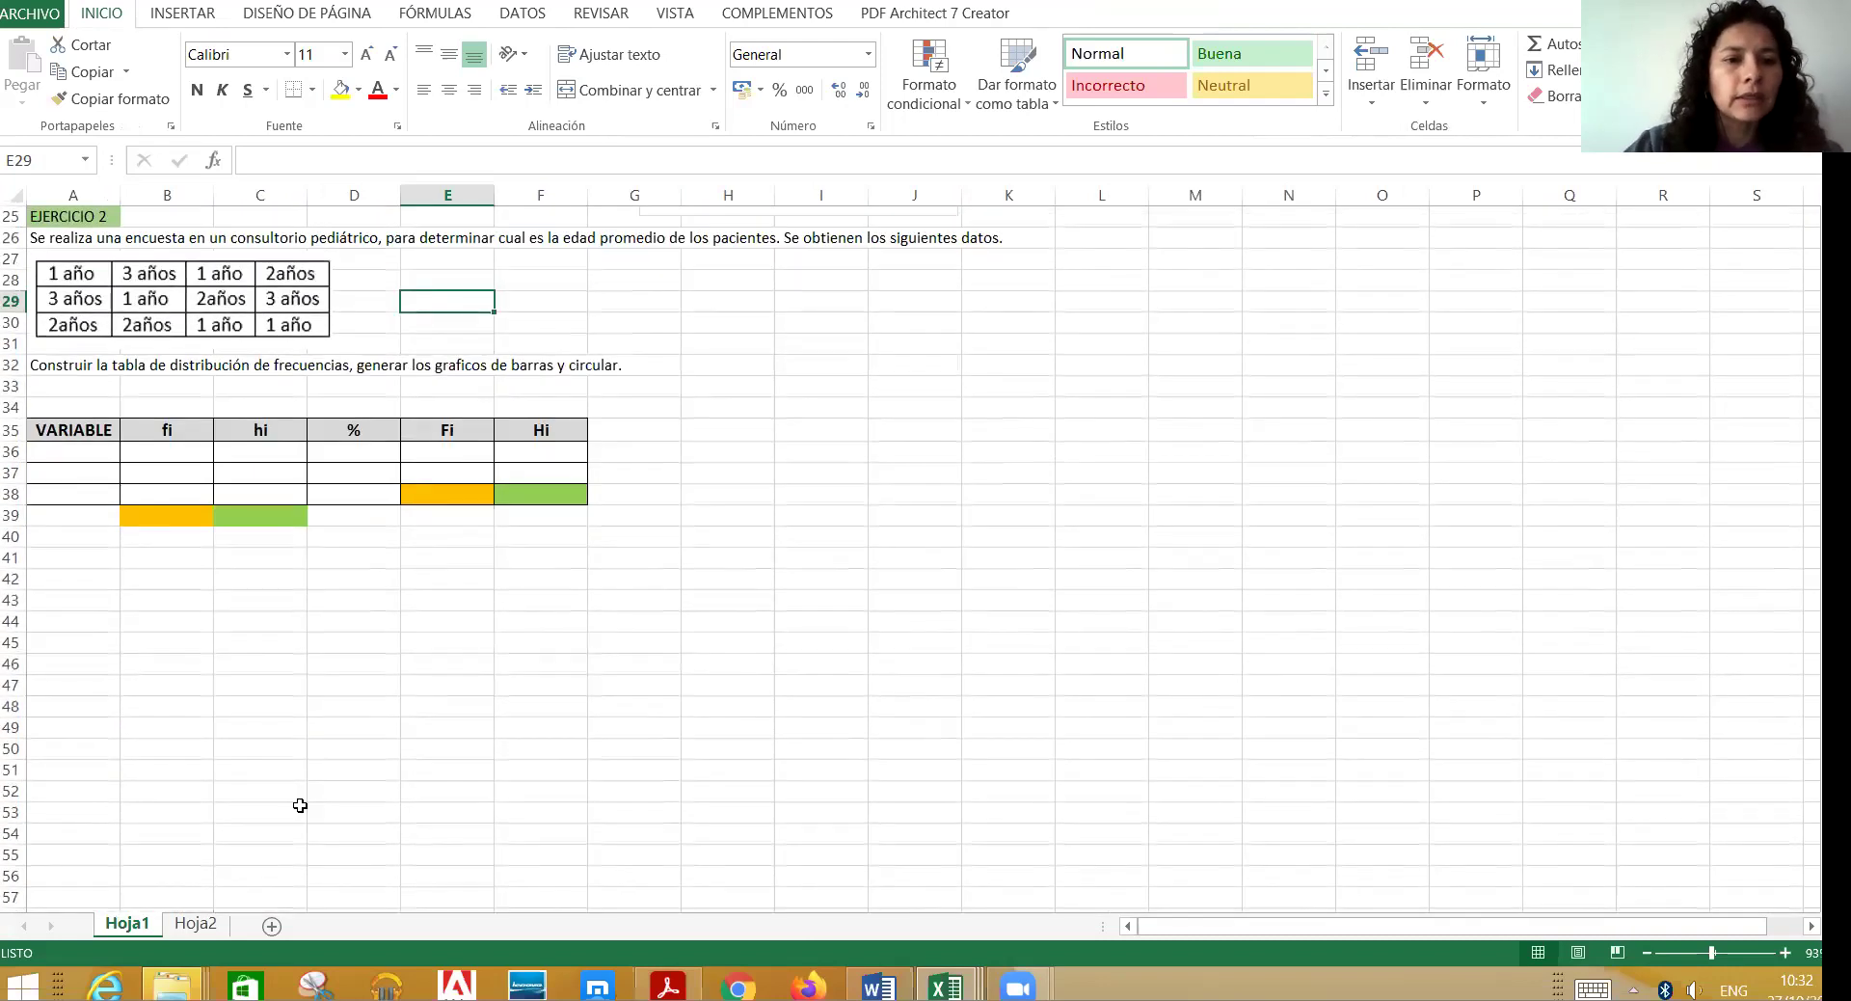
scroll(300, 806, "up", 1)
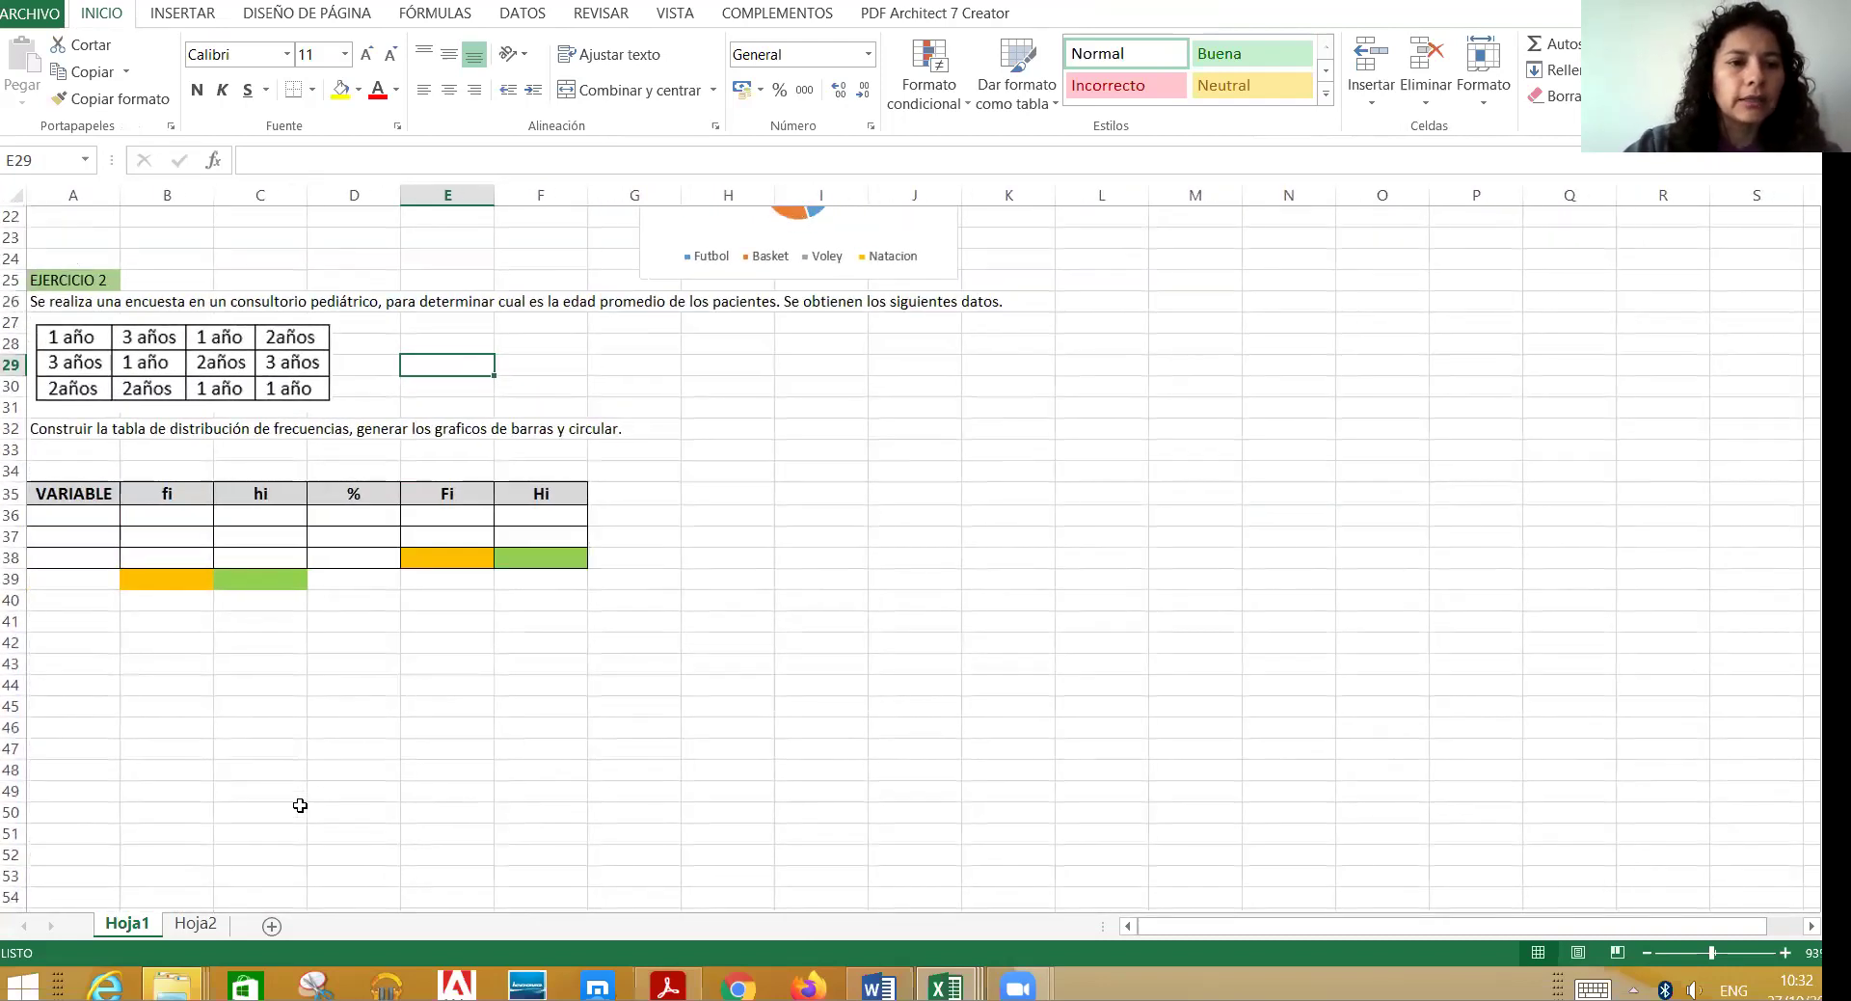
scroll(300, 806, "up", 5, "ctrl")
scroll(300, 805, "up", 4)
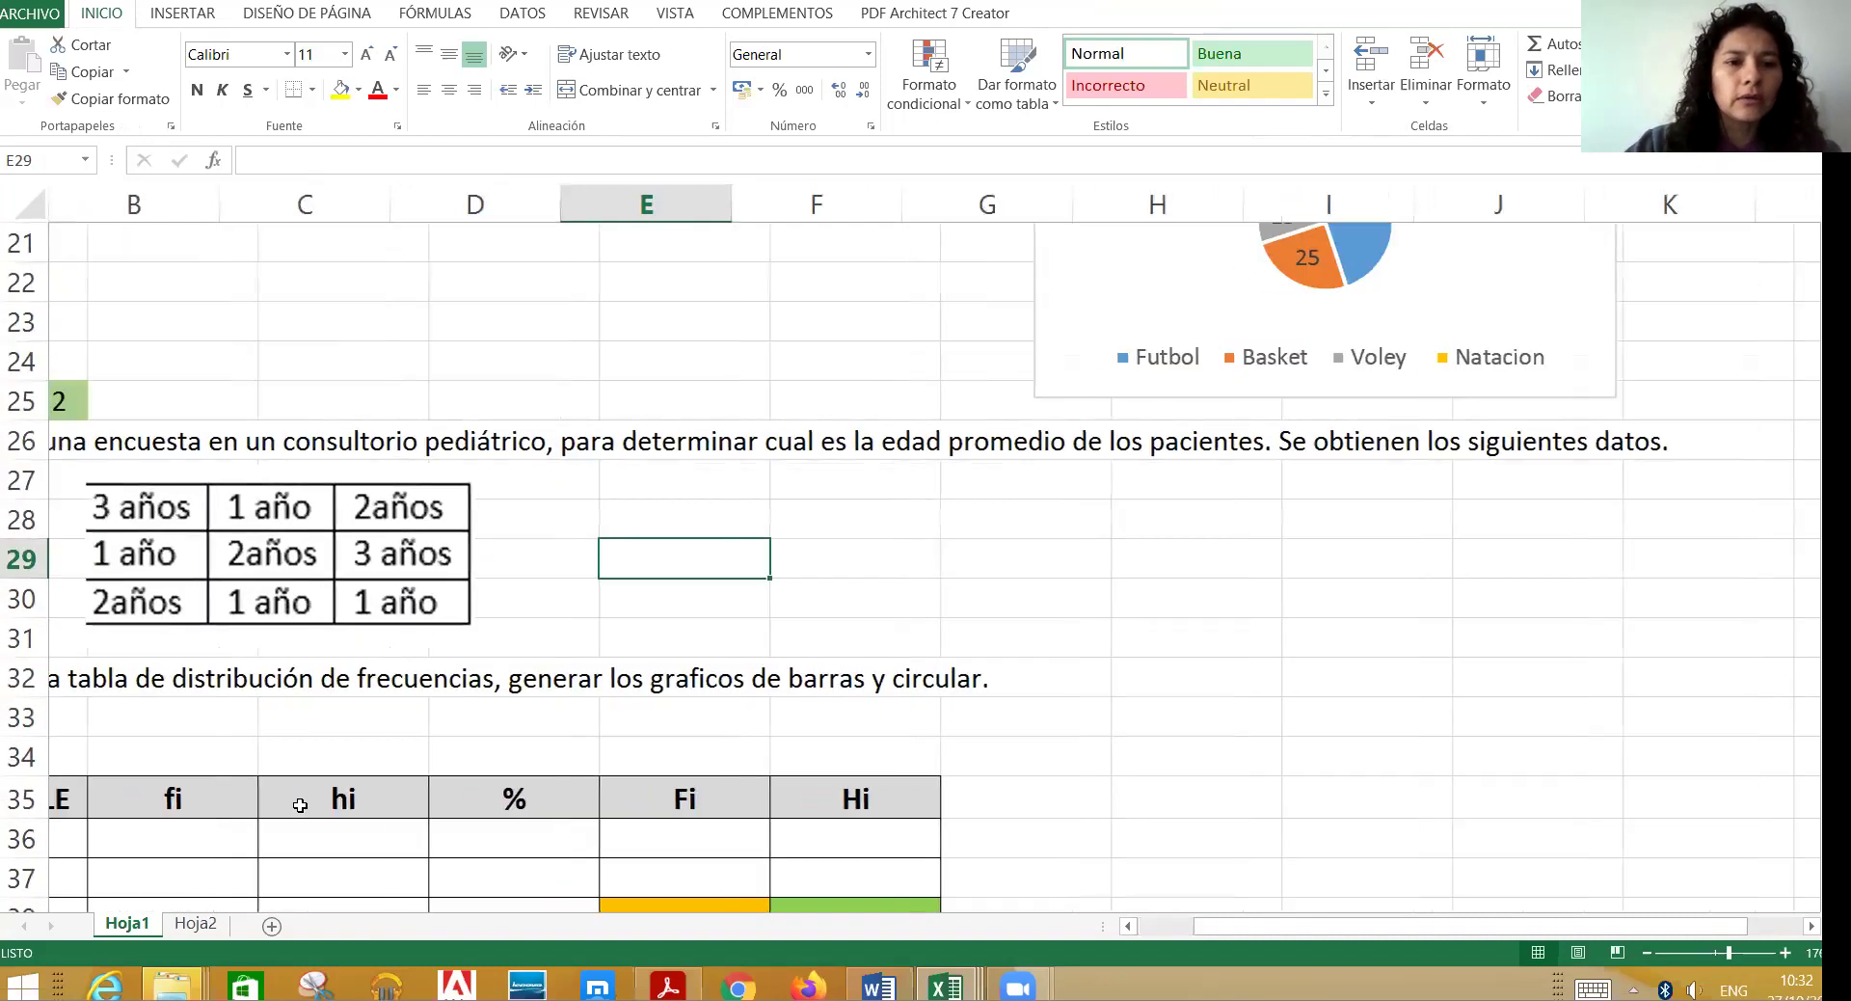
scroll(300, 806, "left", 1)
scroll(300, 805, "down", 1)
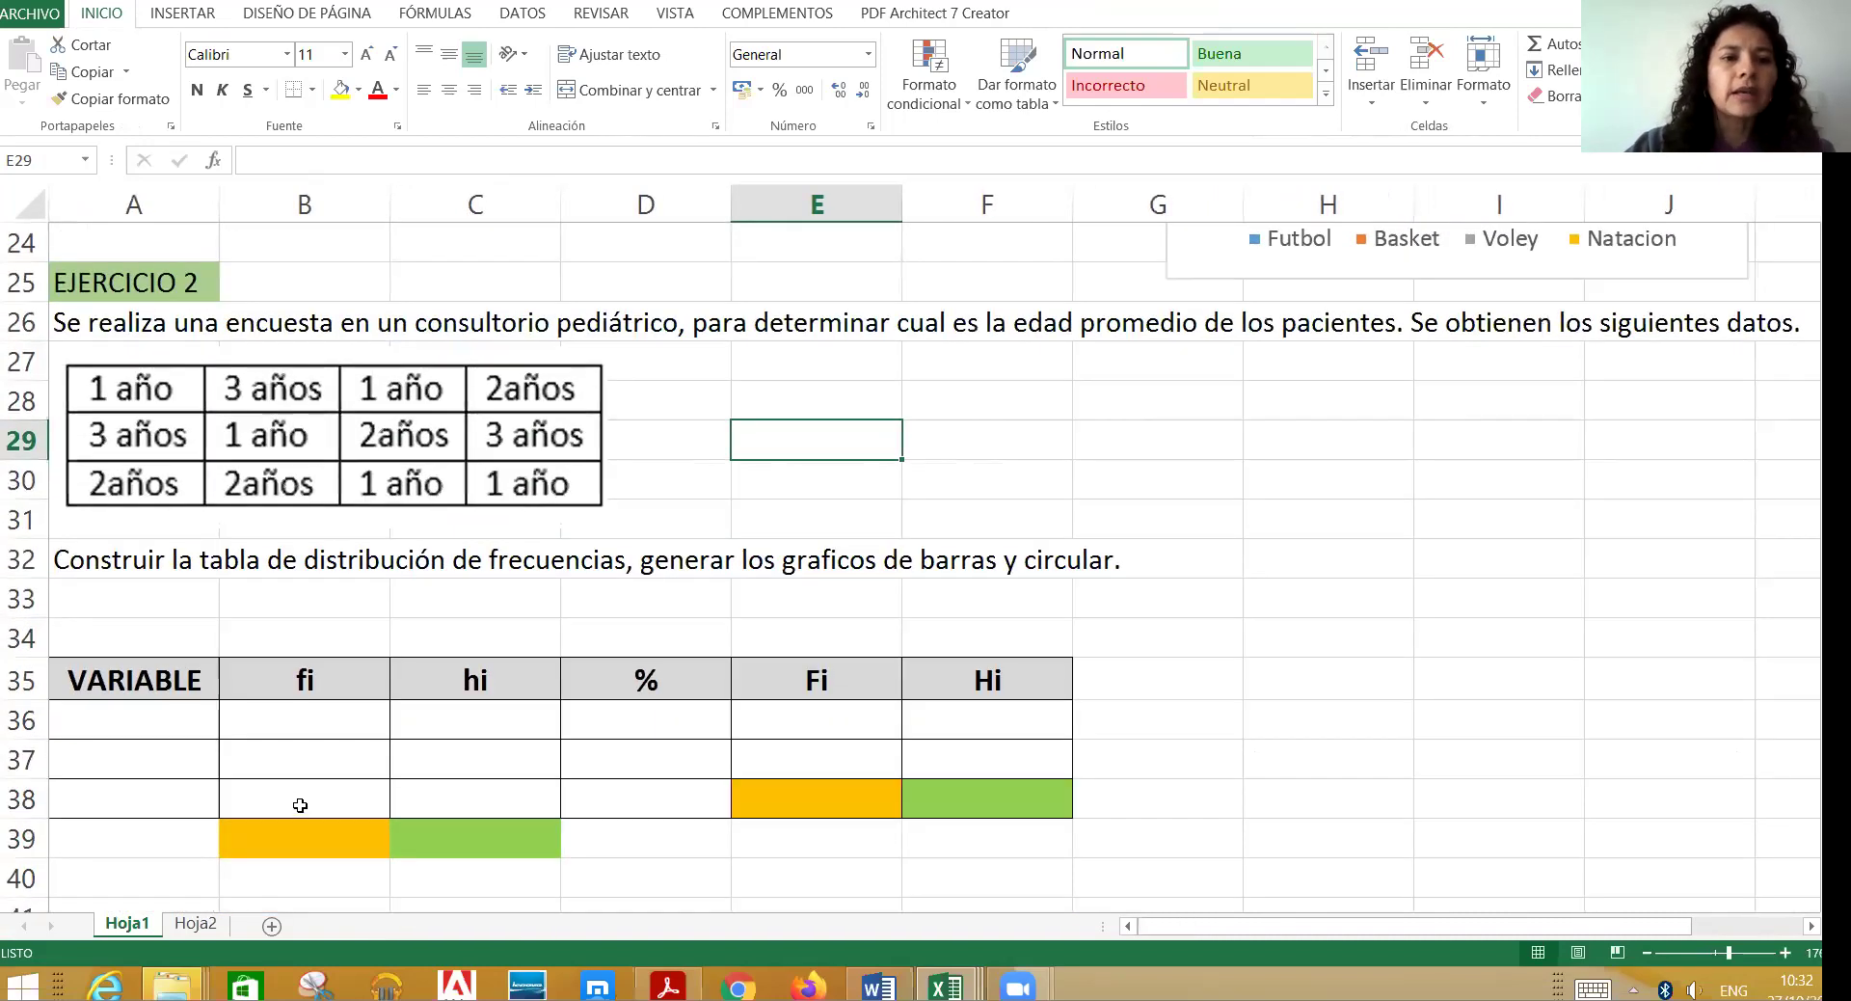
scroll(300, 805, "down", 3, "ctrl")
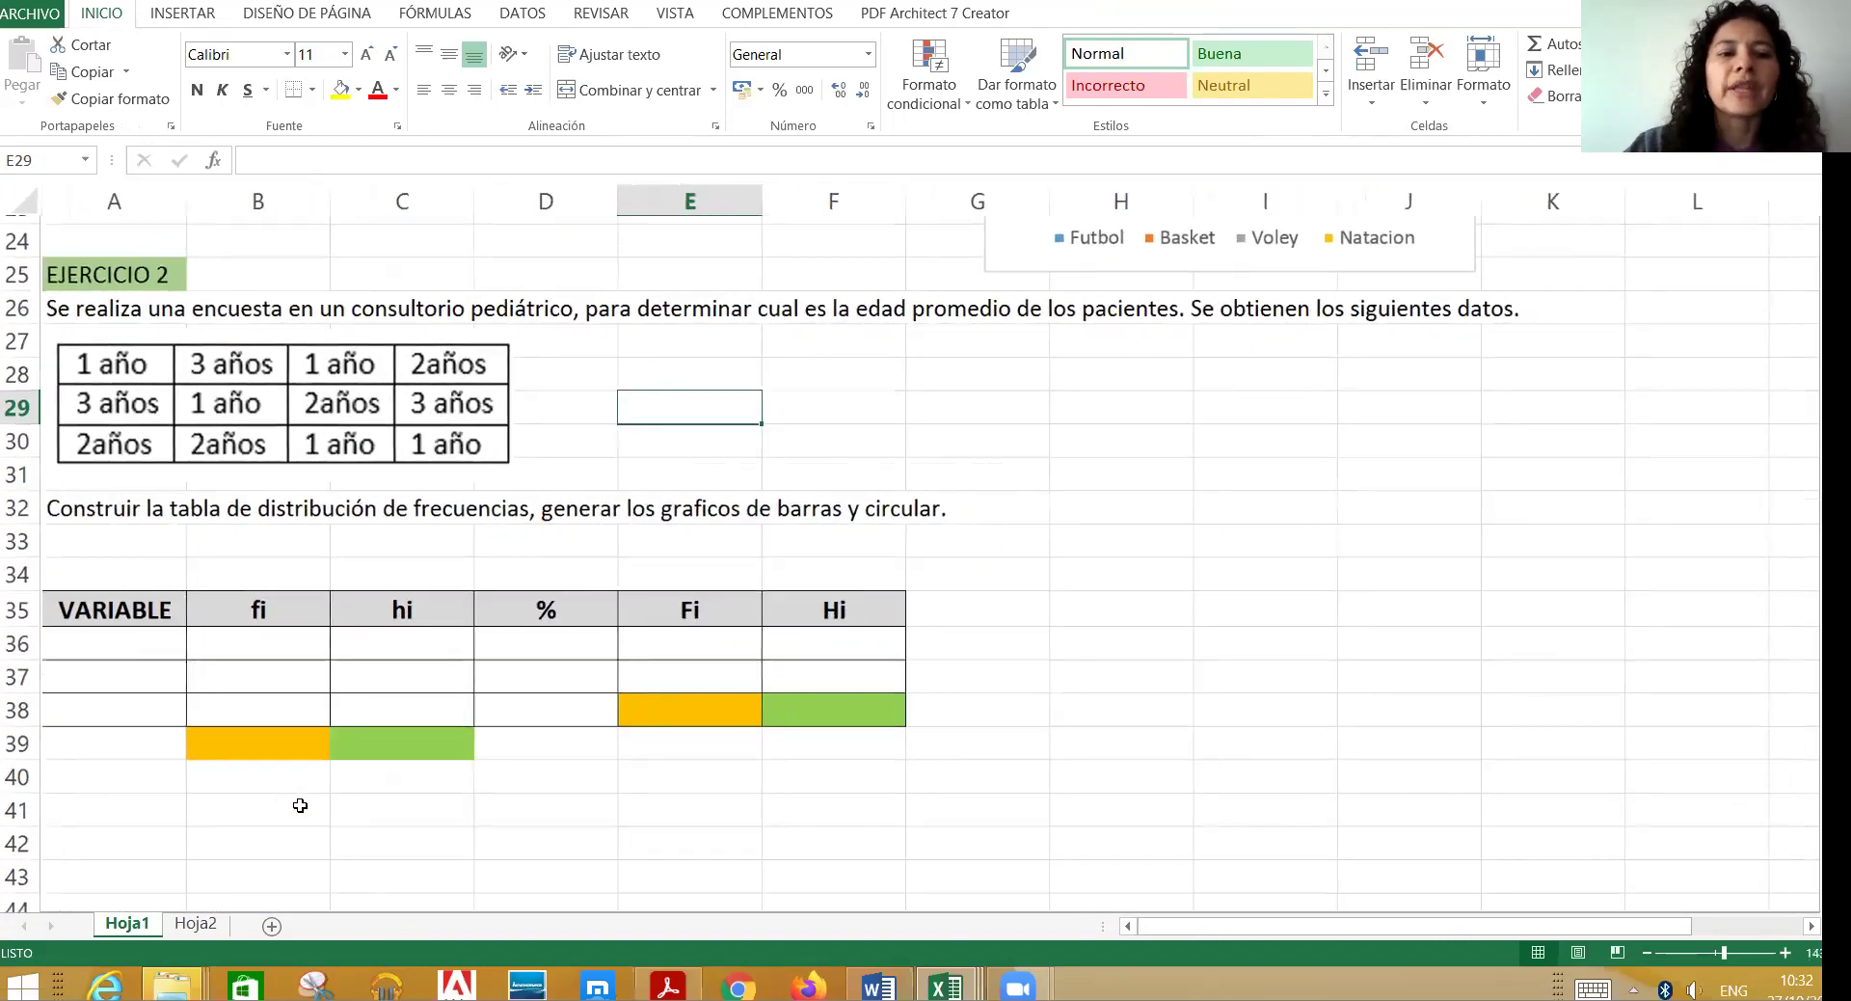
scroll(300, 805, "down", 2)
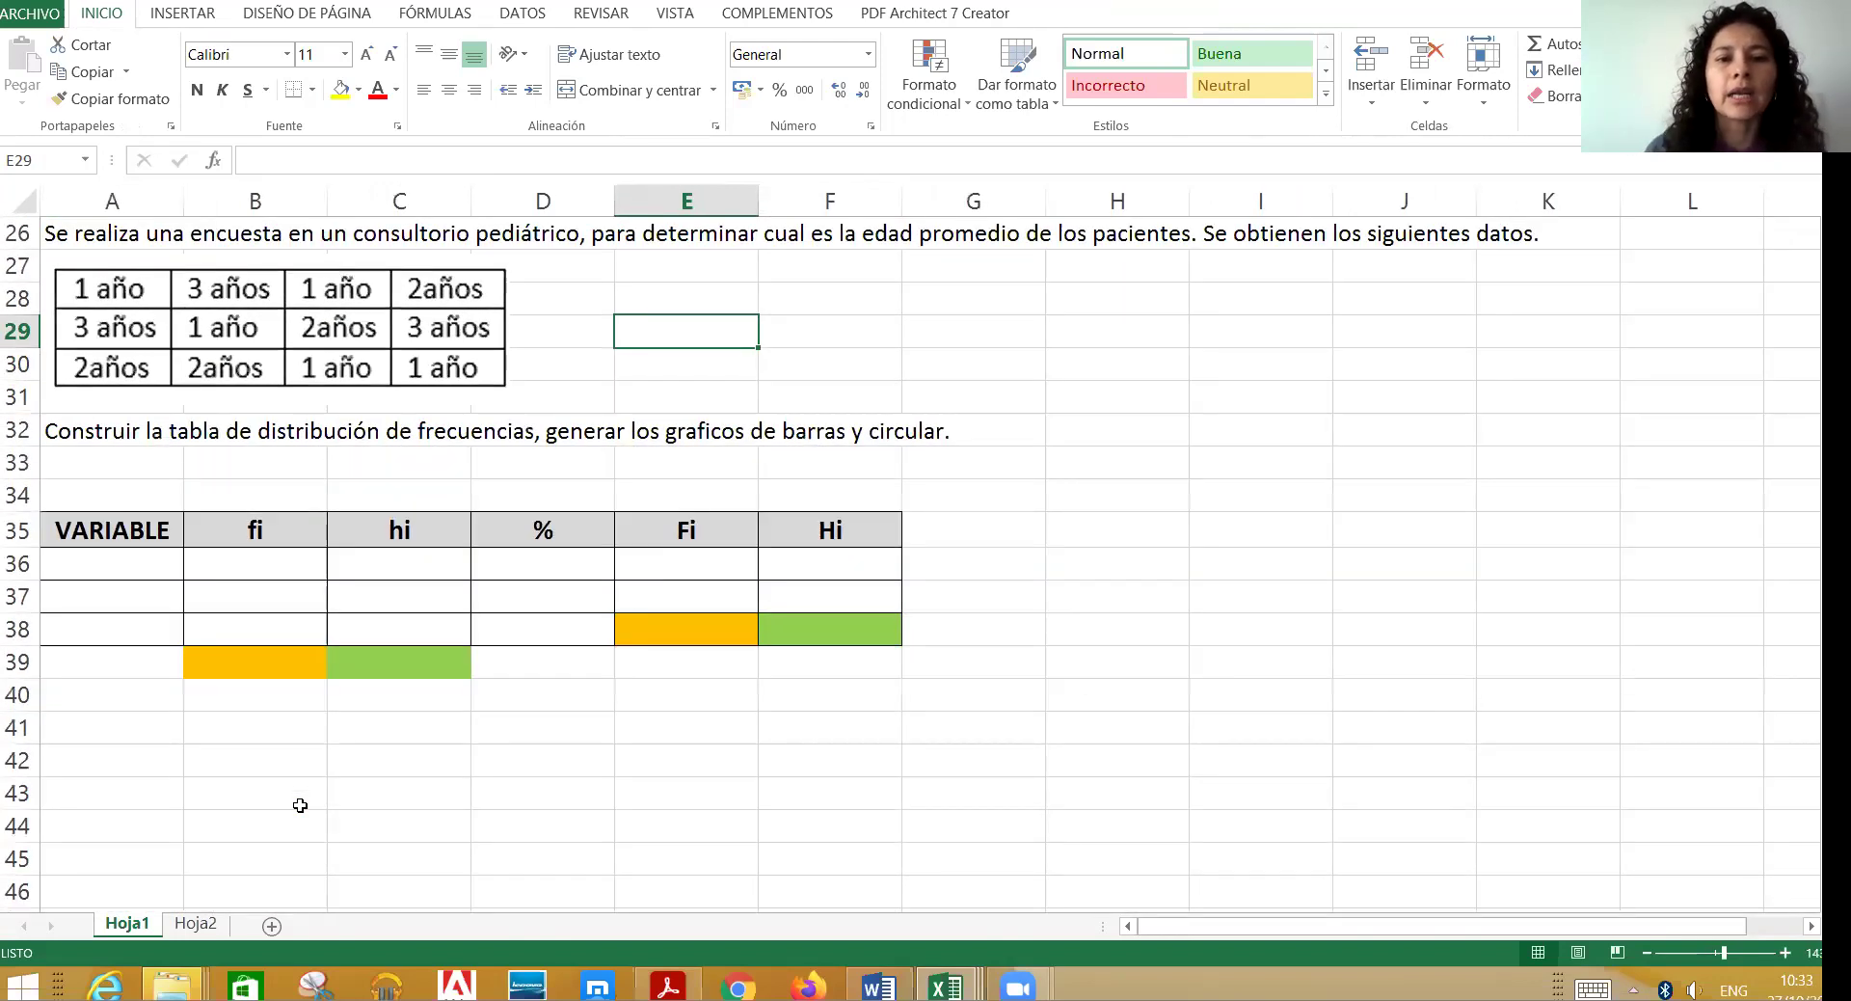
left_click(1261, 694)
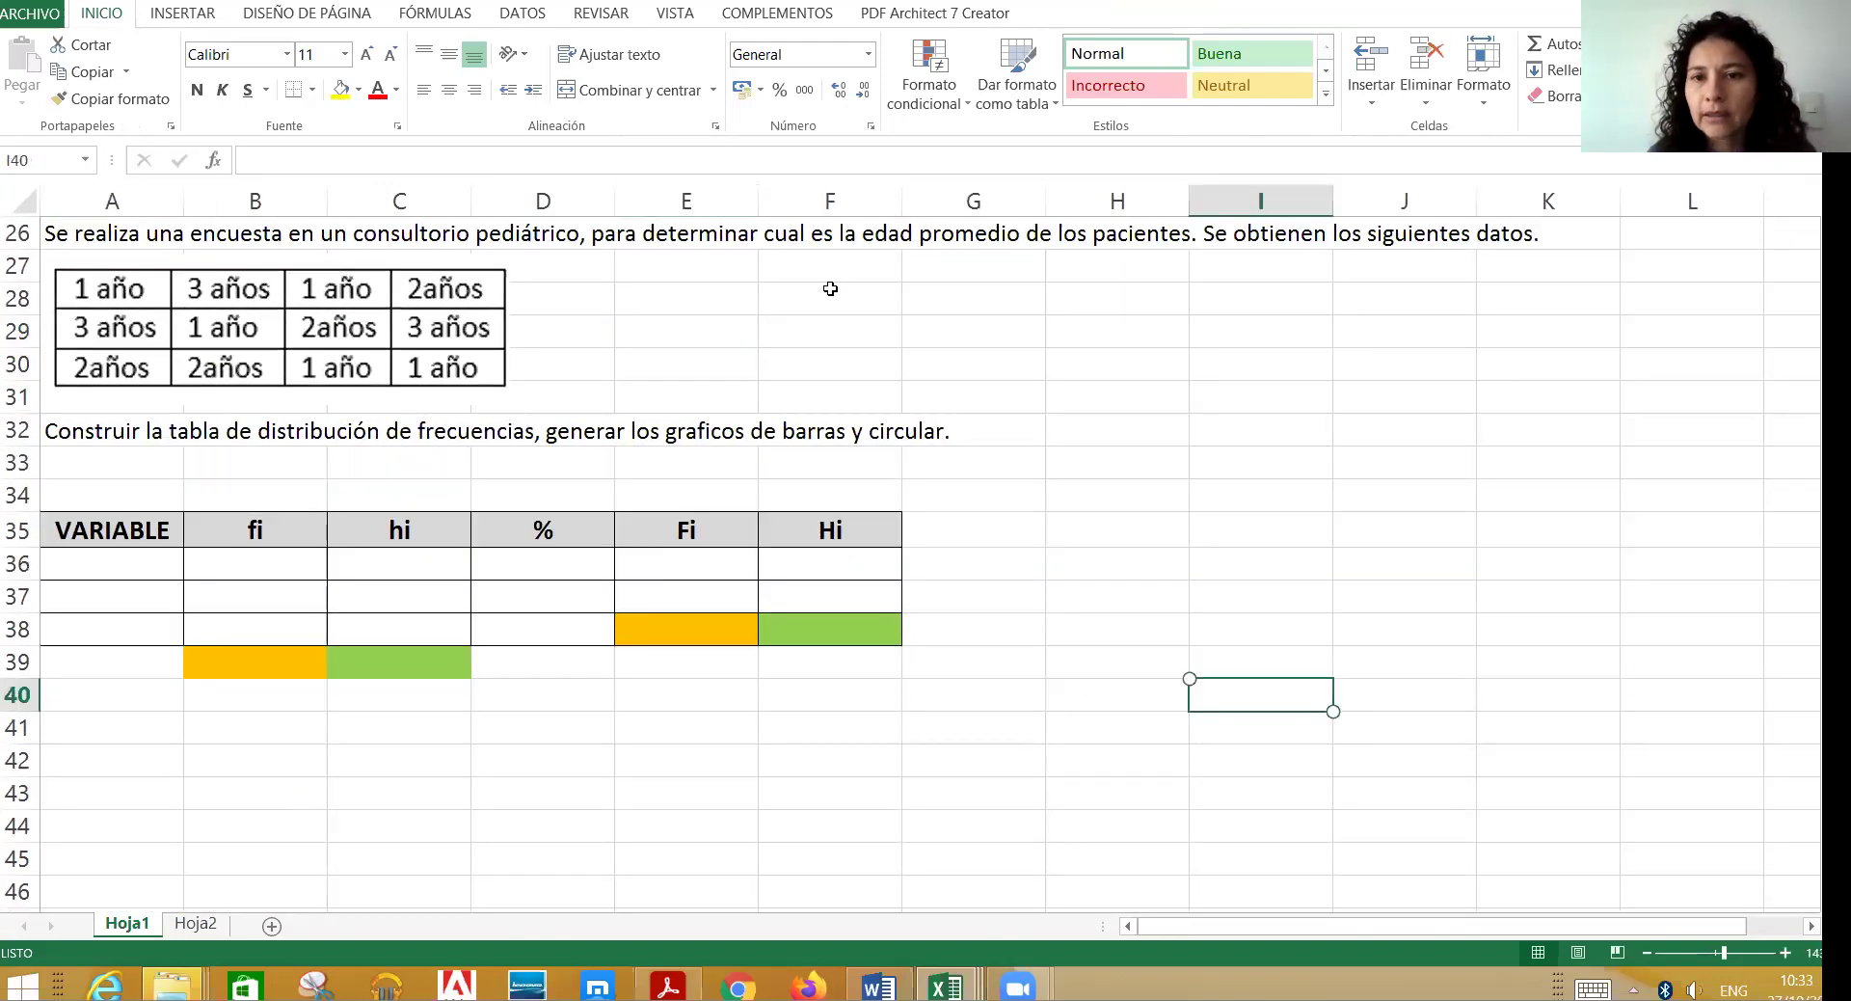
left_click(681, 296)
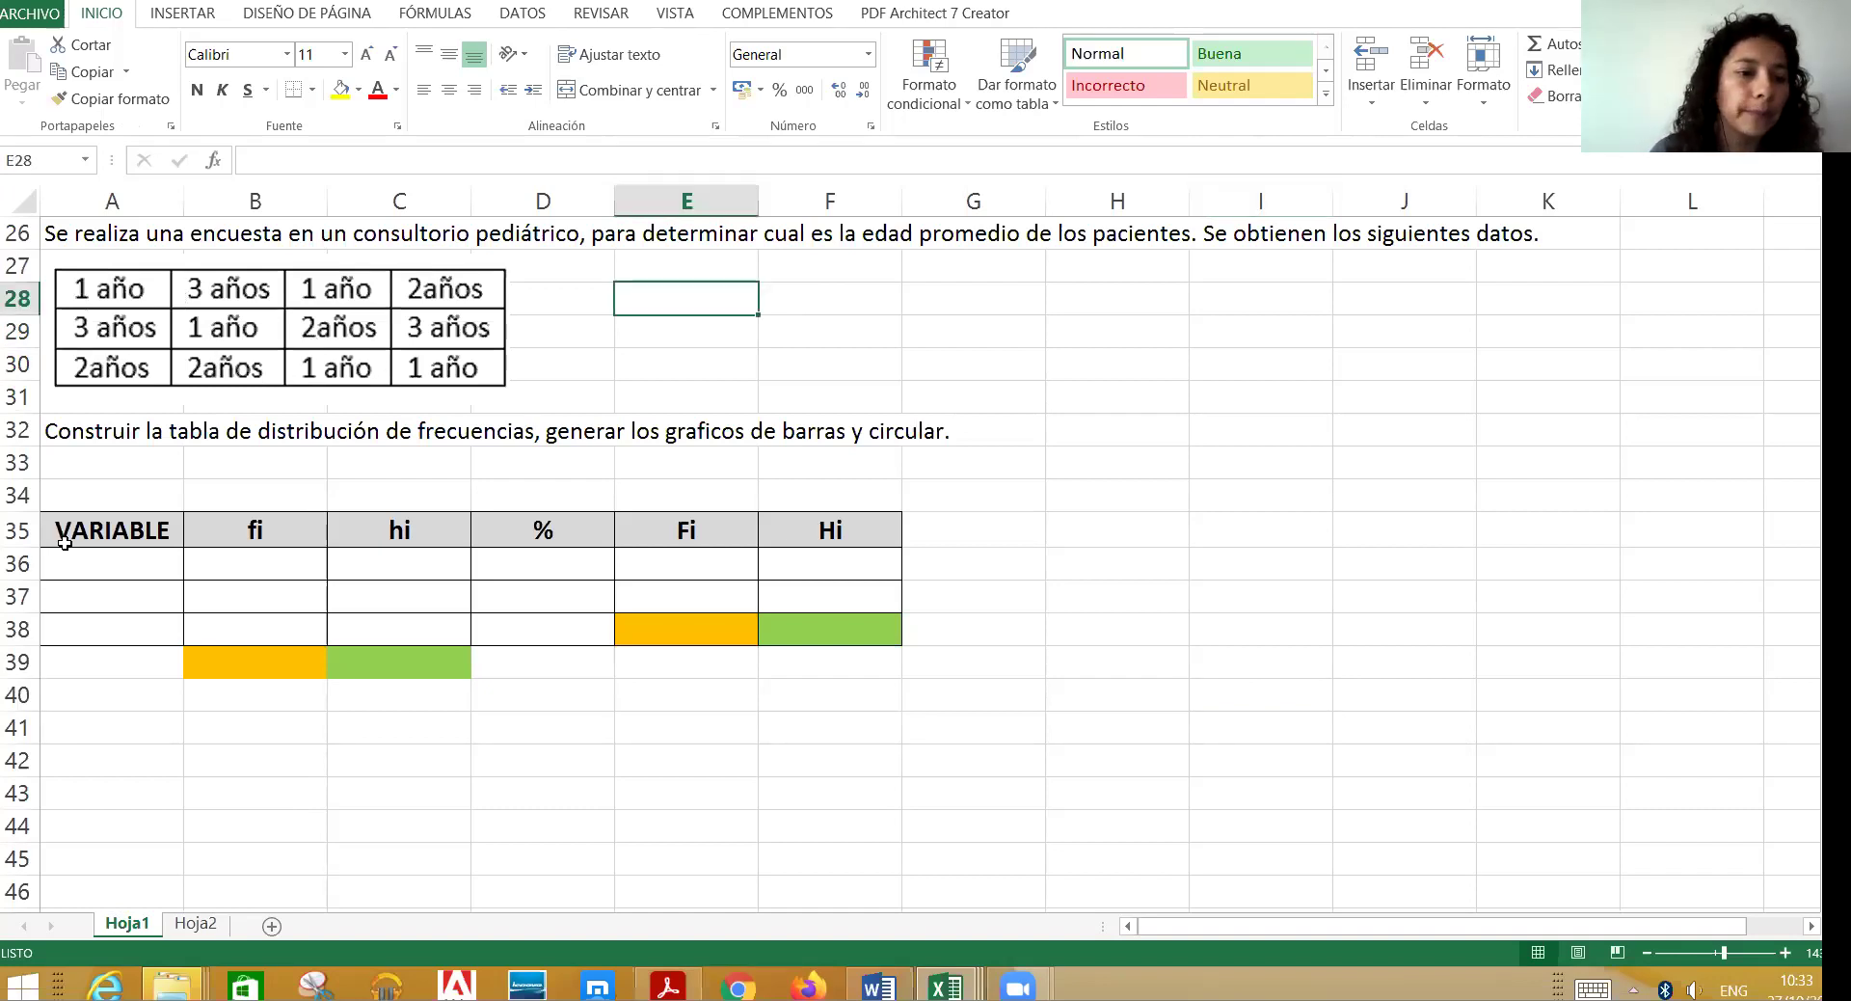
Step: Enter the ages 1, 2 and 3 as plain numbers in the VARIABLE column, cells A36 to A38
left_click(126, 566)
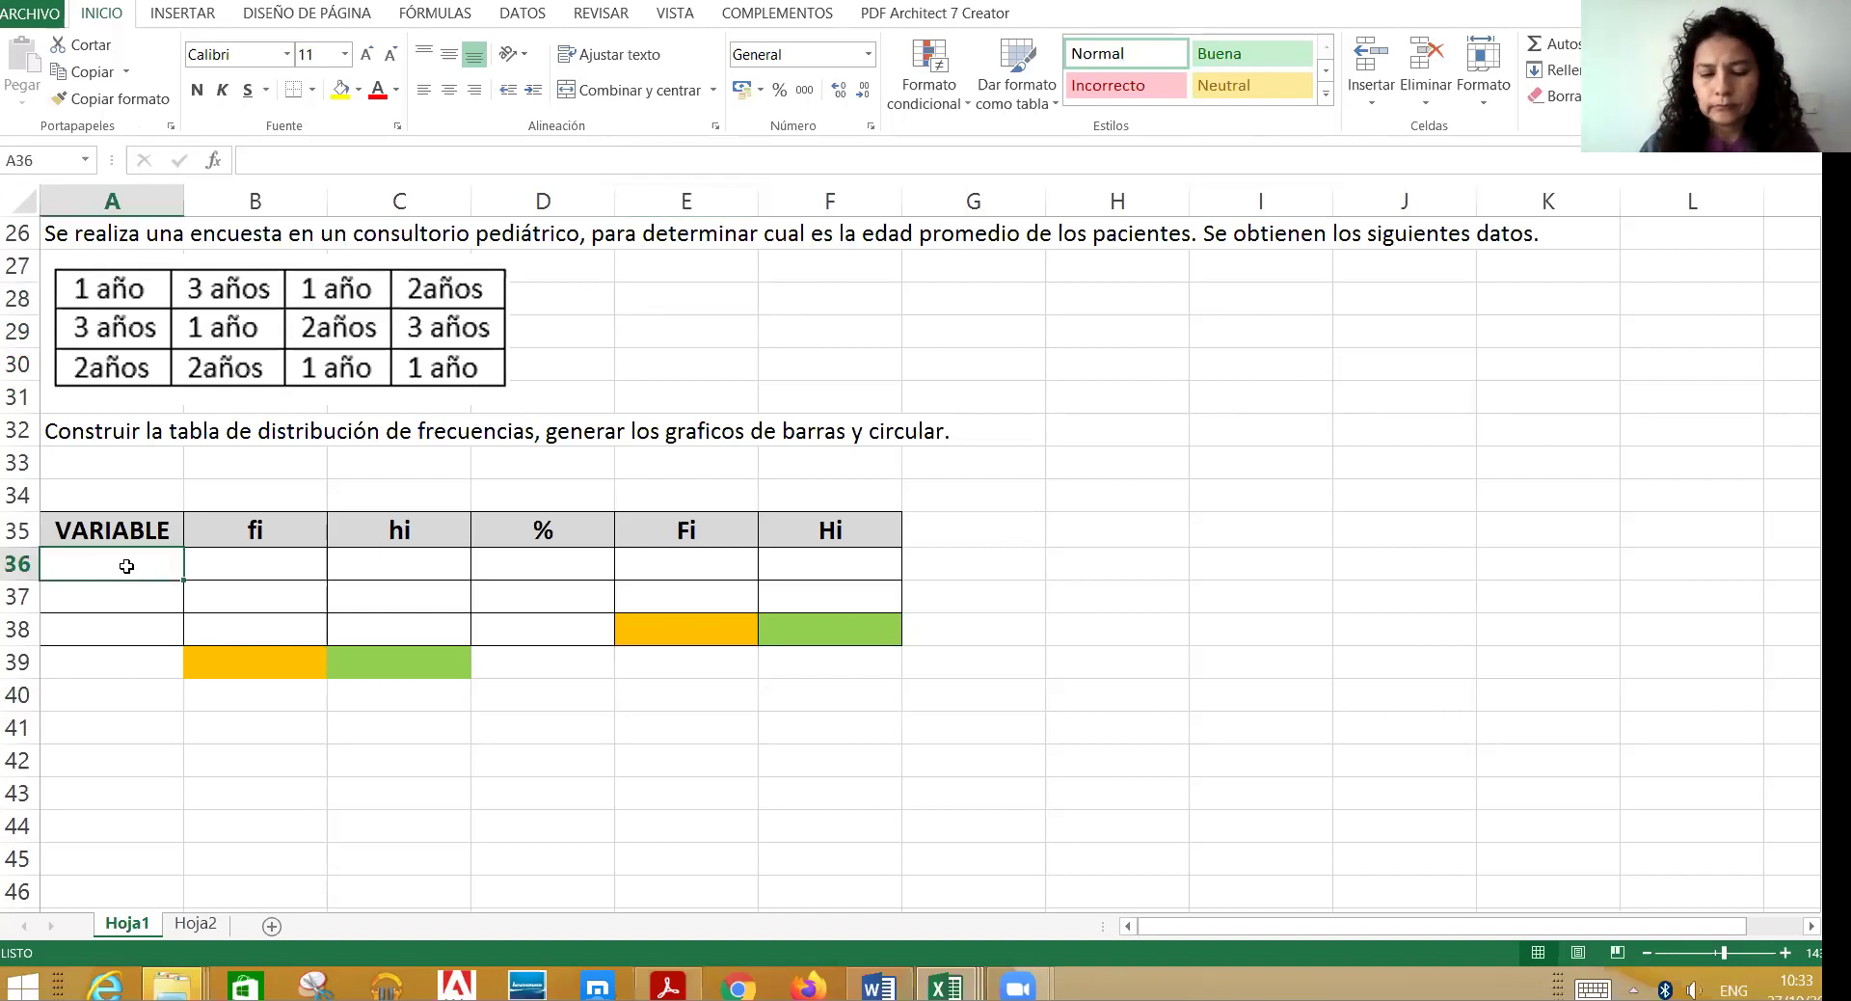
type("1 a;o")
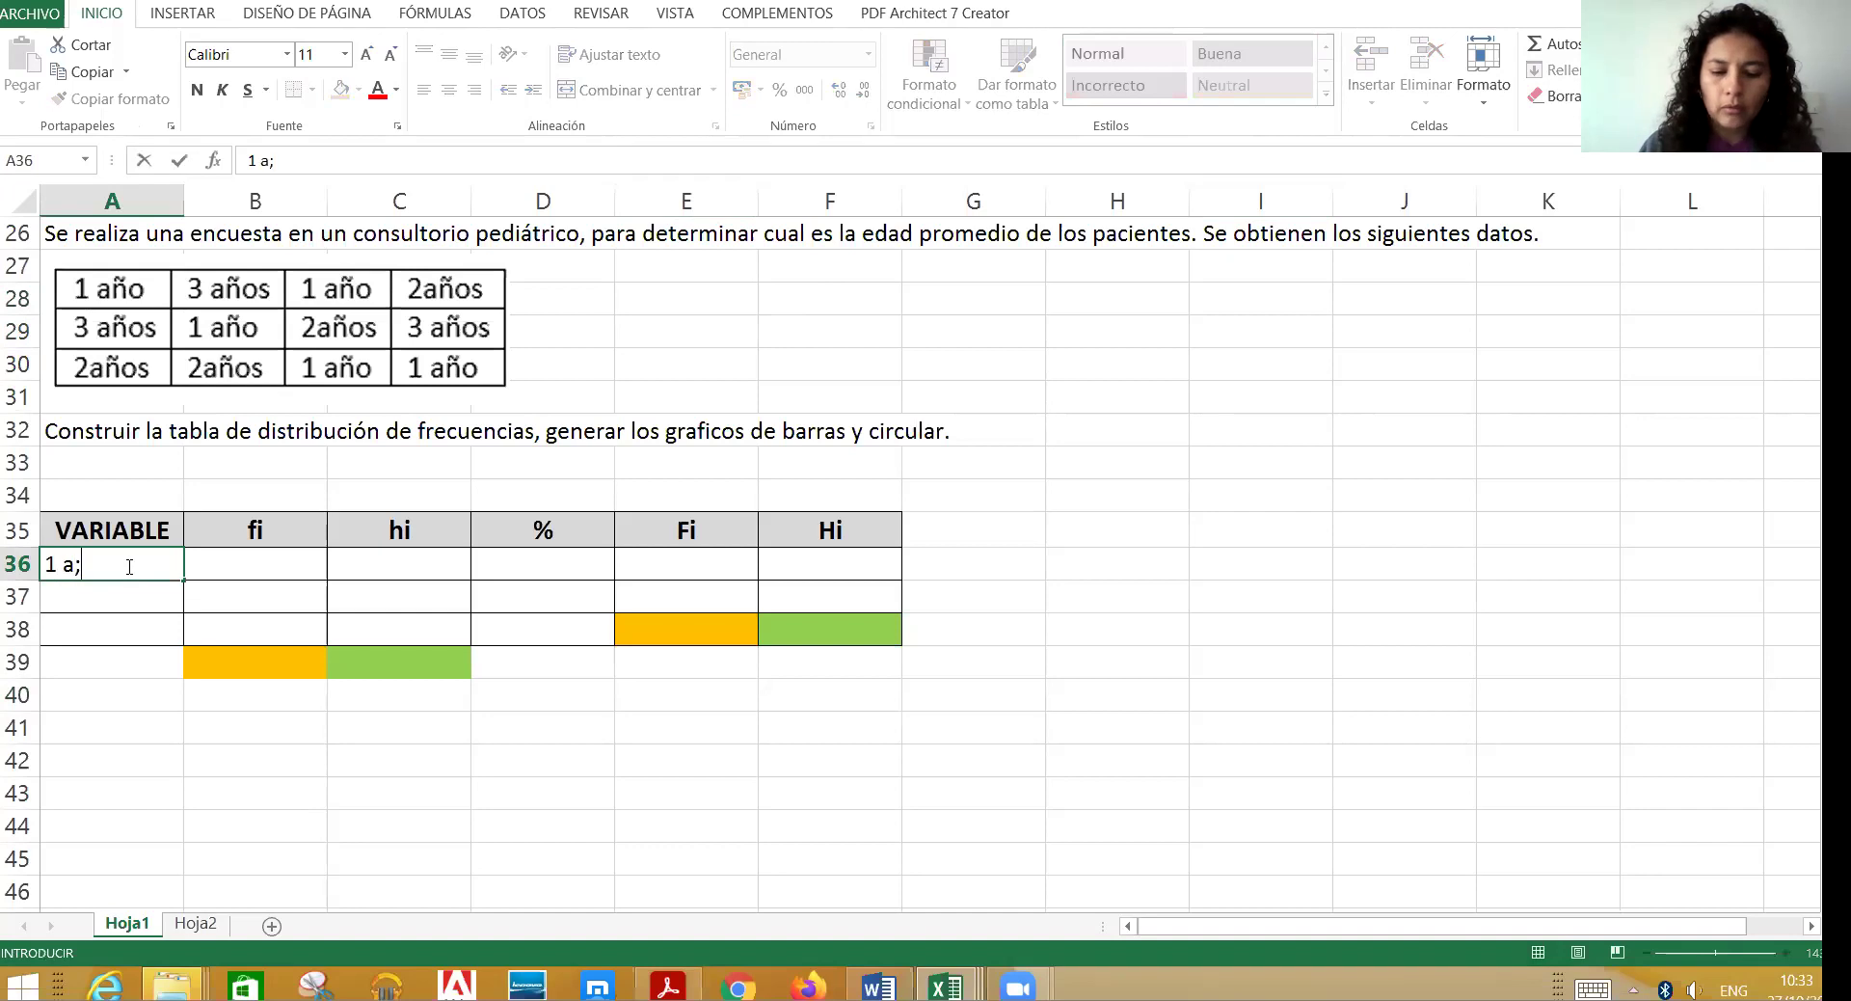
key("BackSpace")
key("BackSpace")
key("BackSpace")
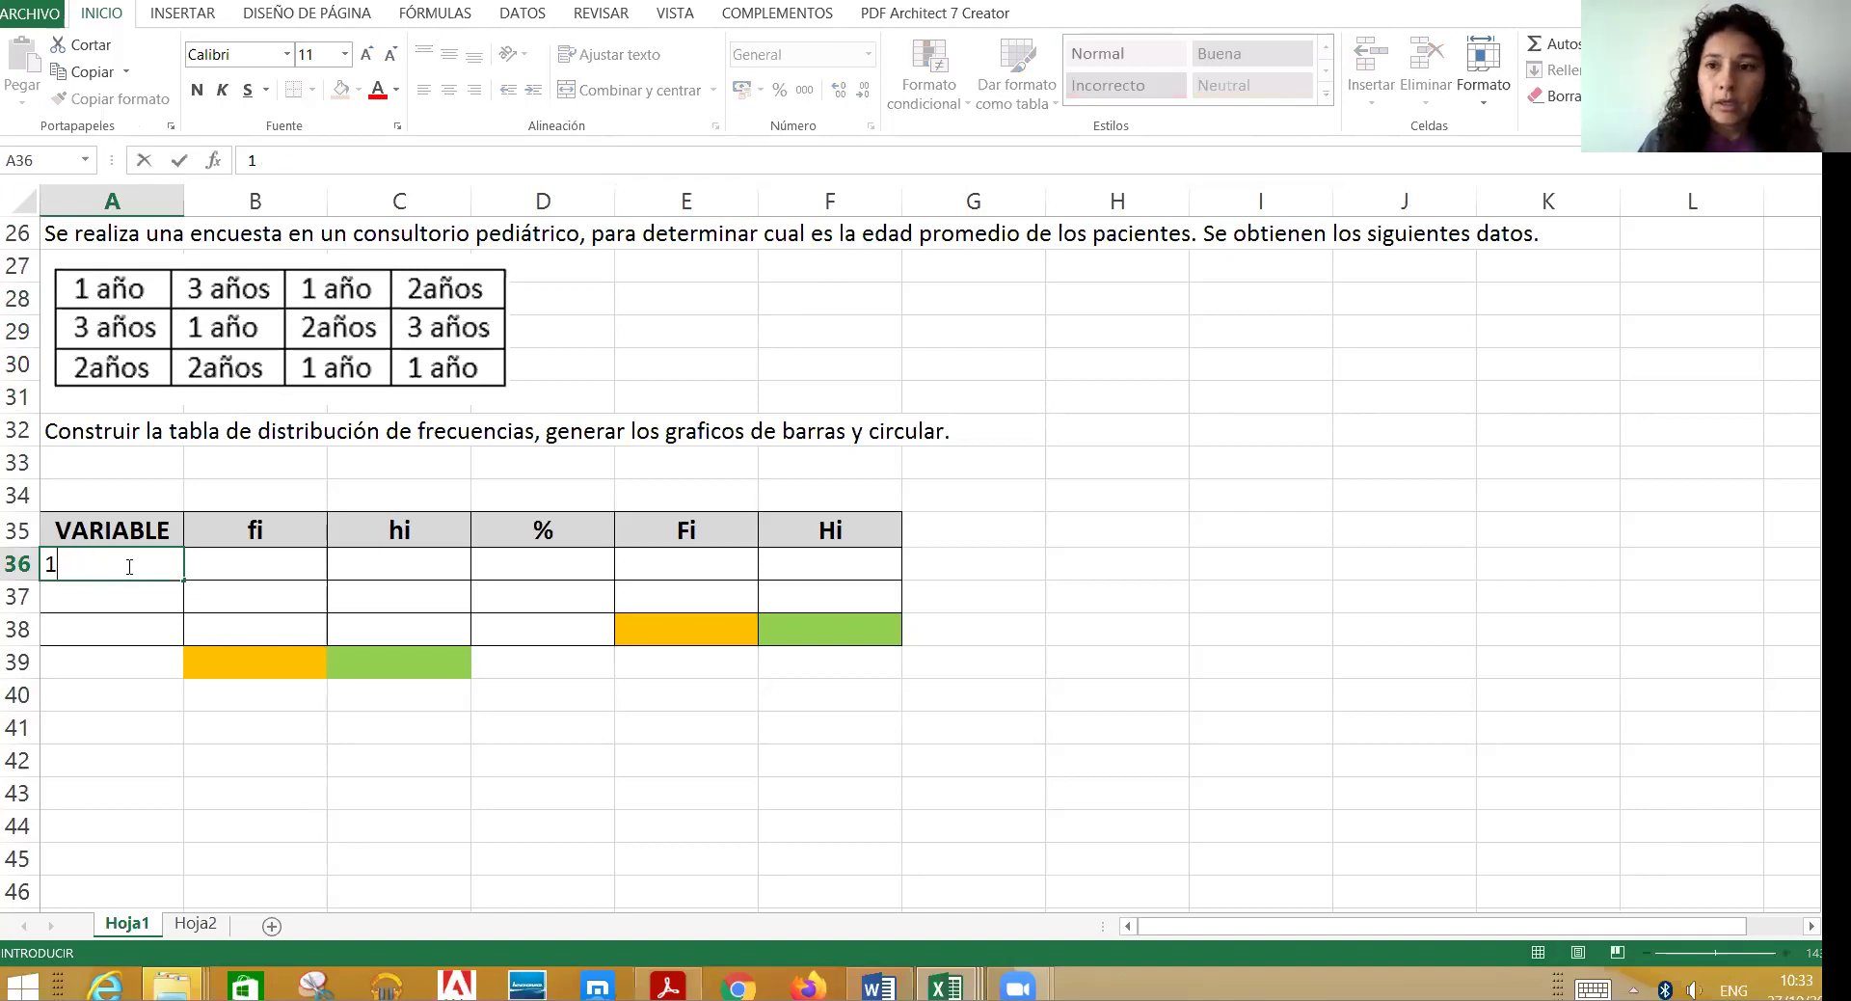
key("Return")
type("2")
key("Return")
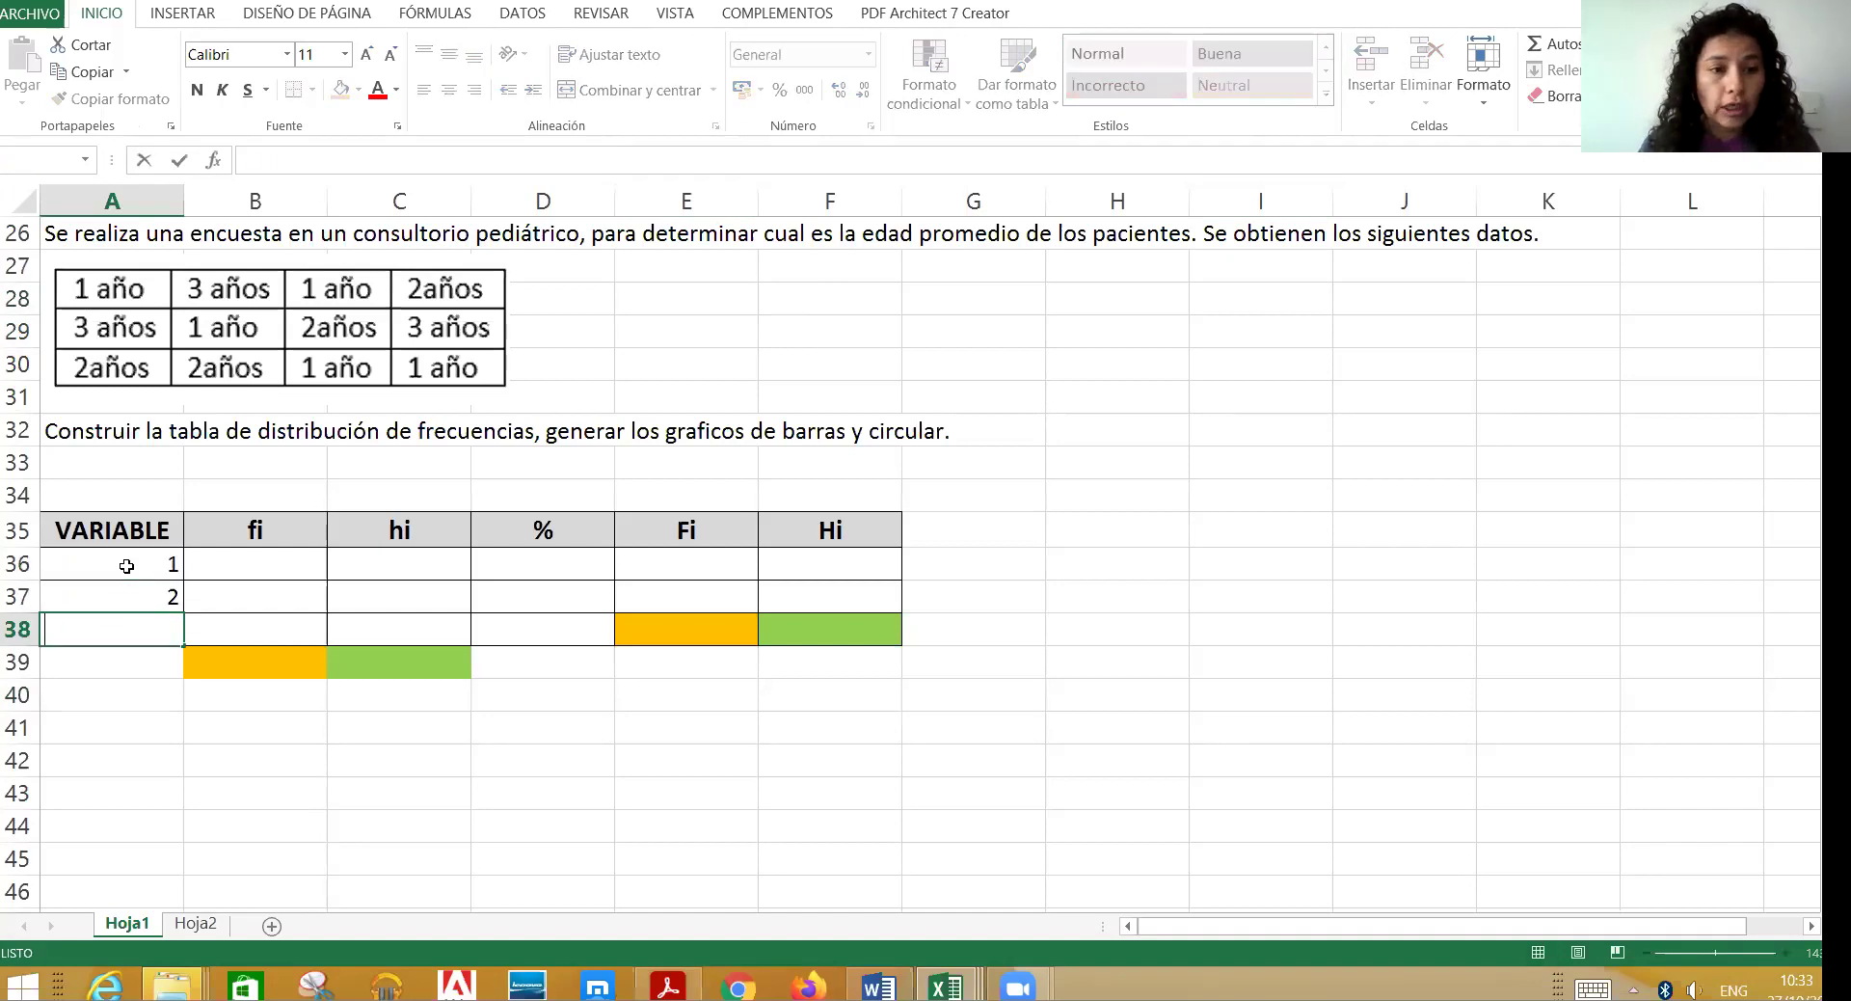
type("3")
key("Return")
Step: Enter the absolute frequencies 5, 4 and 3 in the fi column, cells B36 to B38
key("Up")
key("Up")
key("Up")
key("Right")
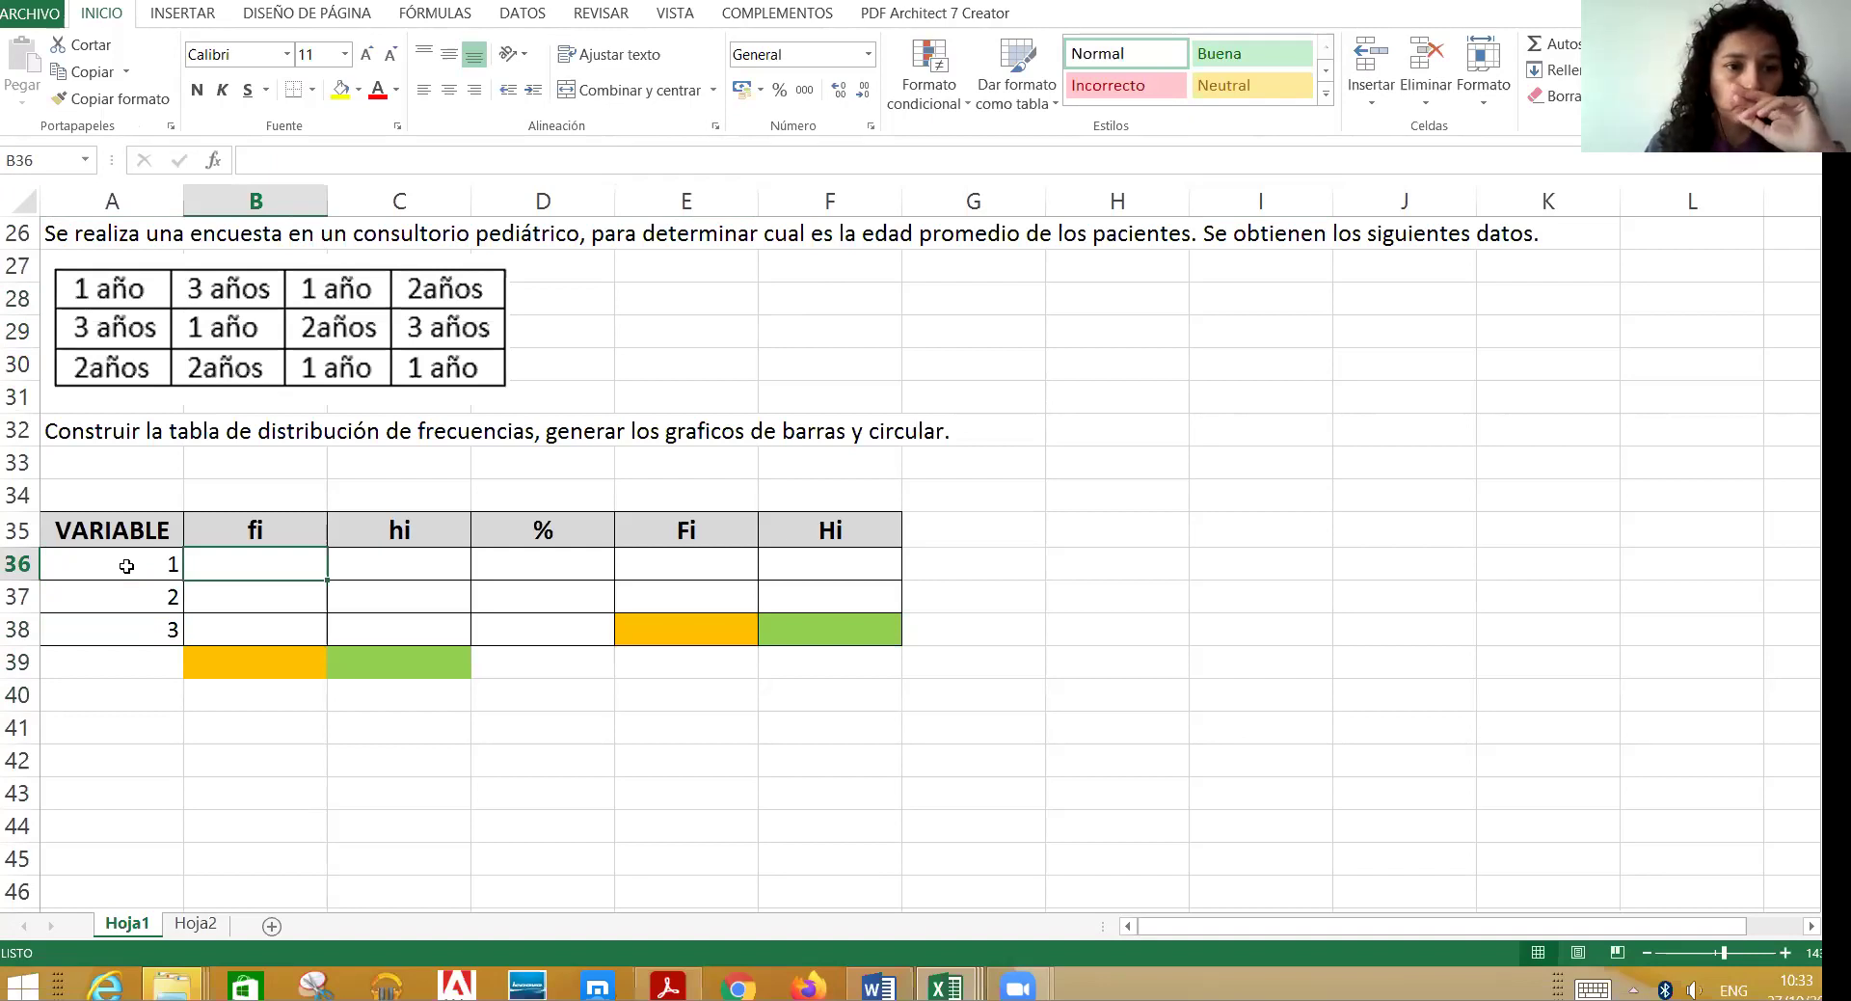
type("5")
key("Return")
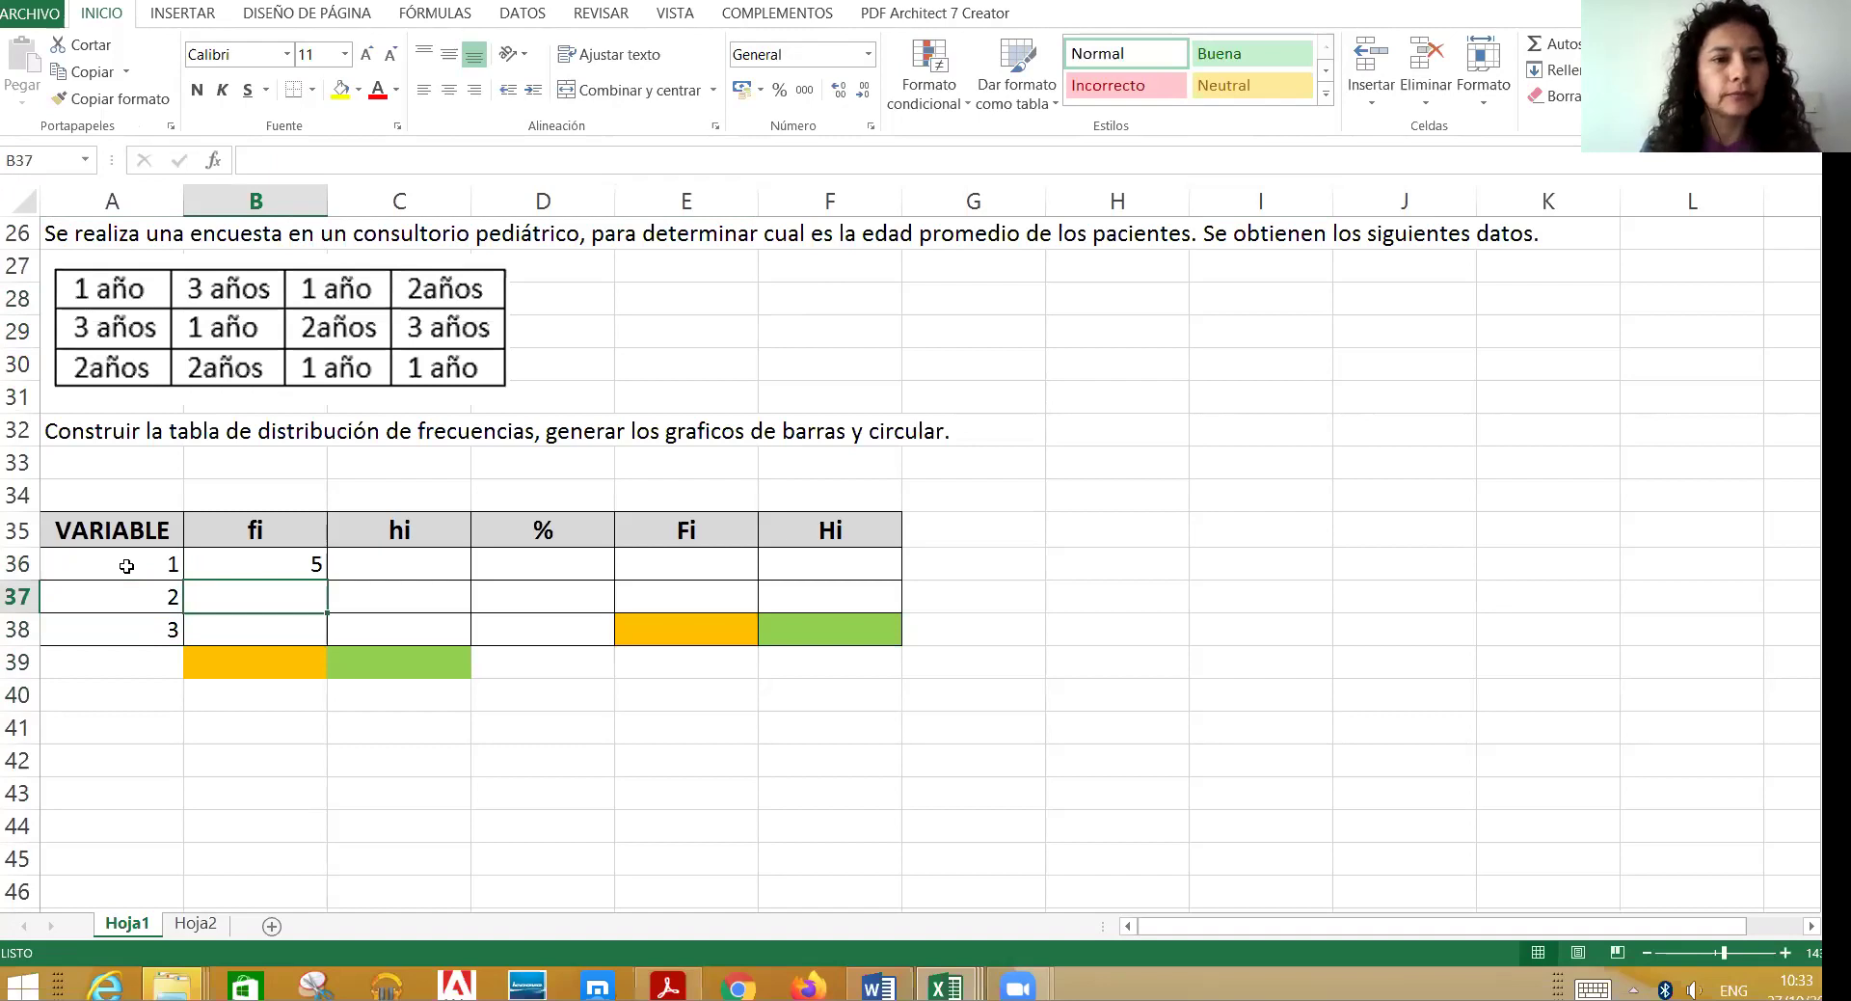
type("4")
key("Return")
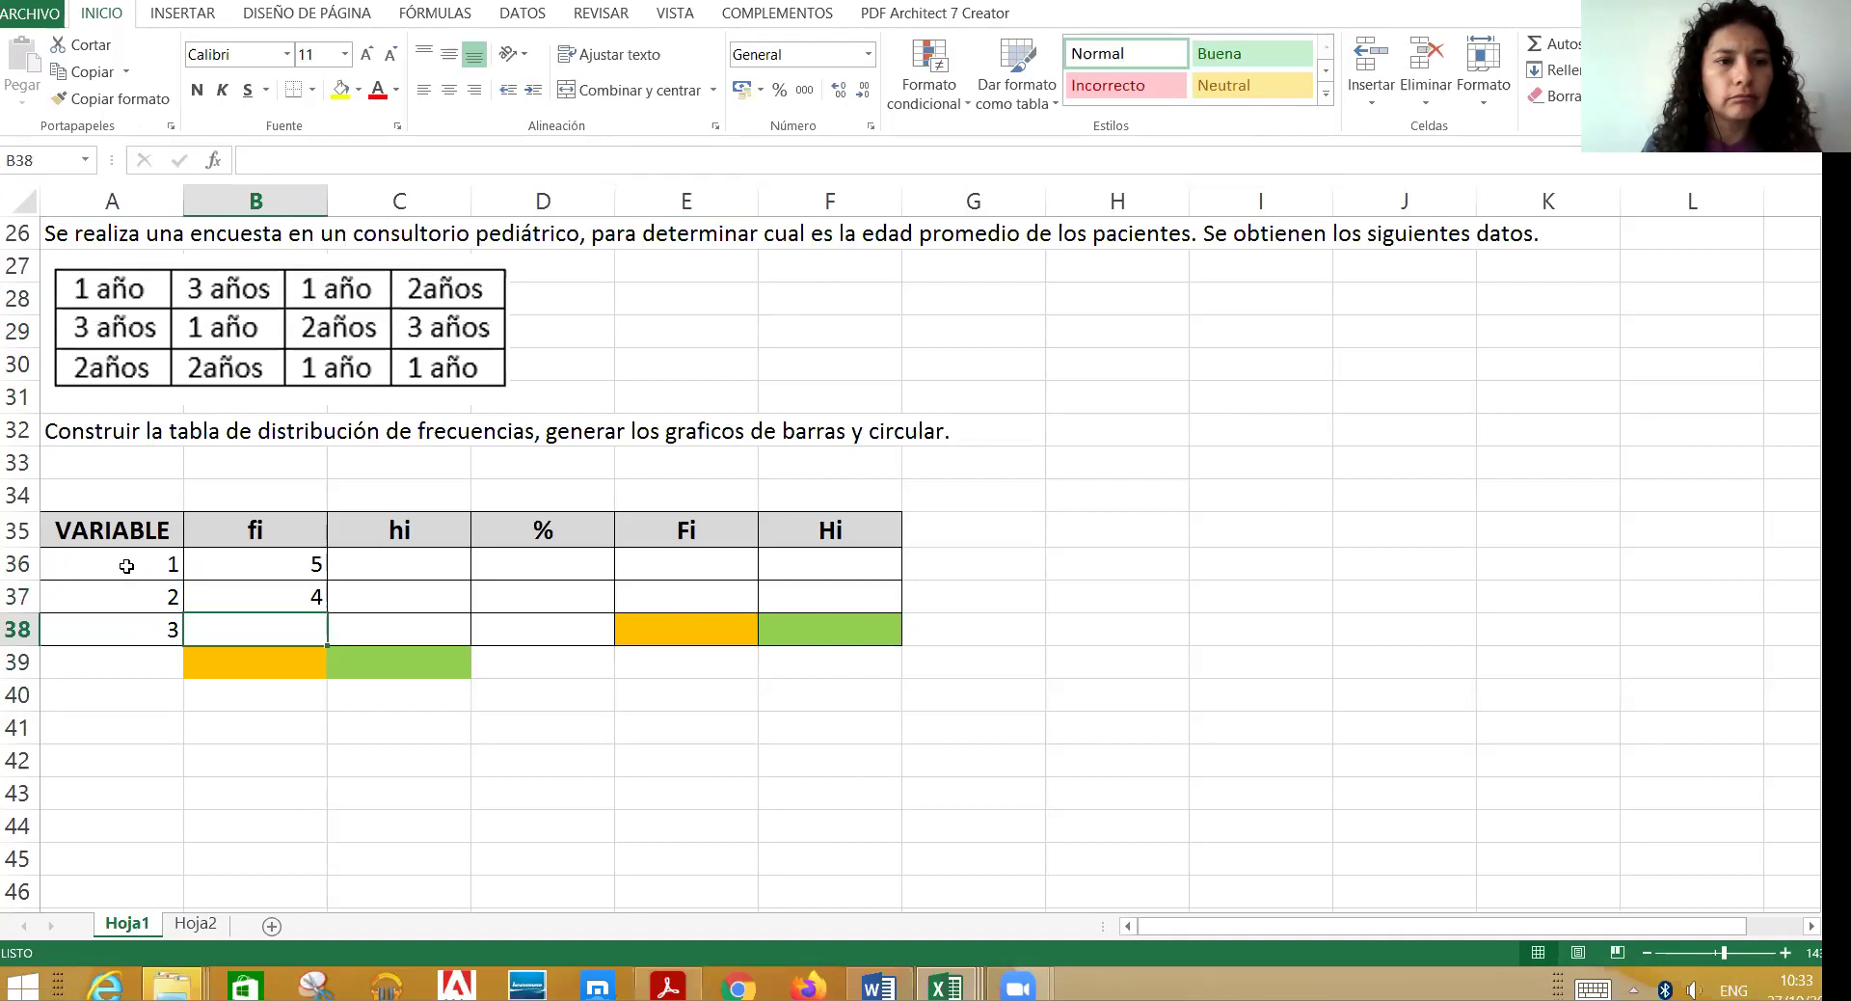
type("3")
key("Return")
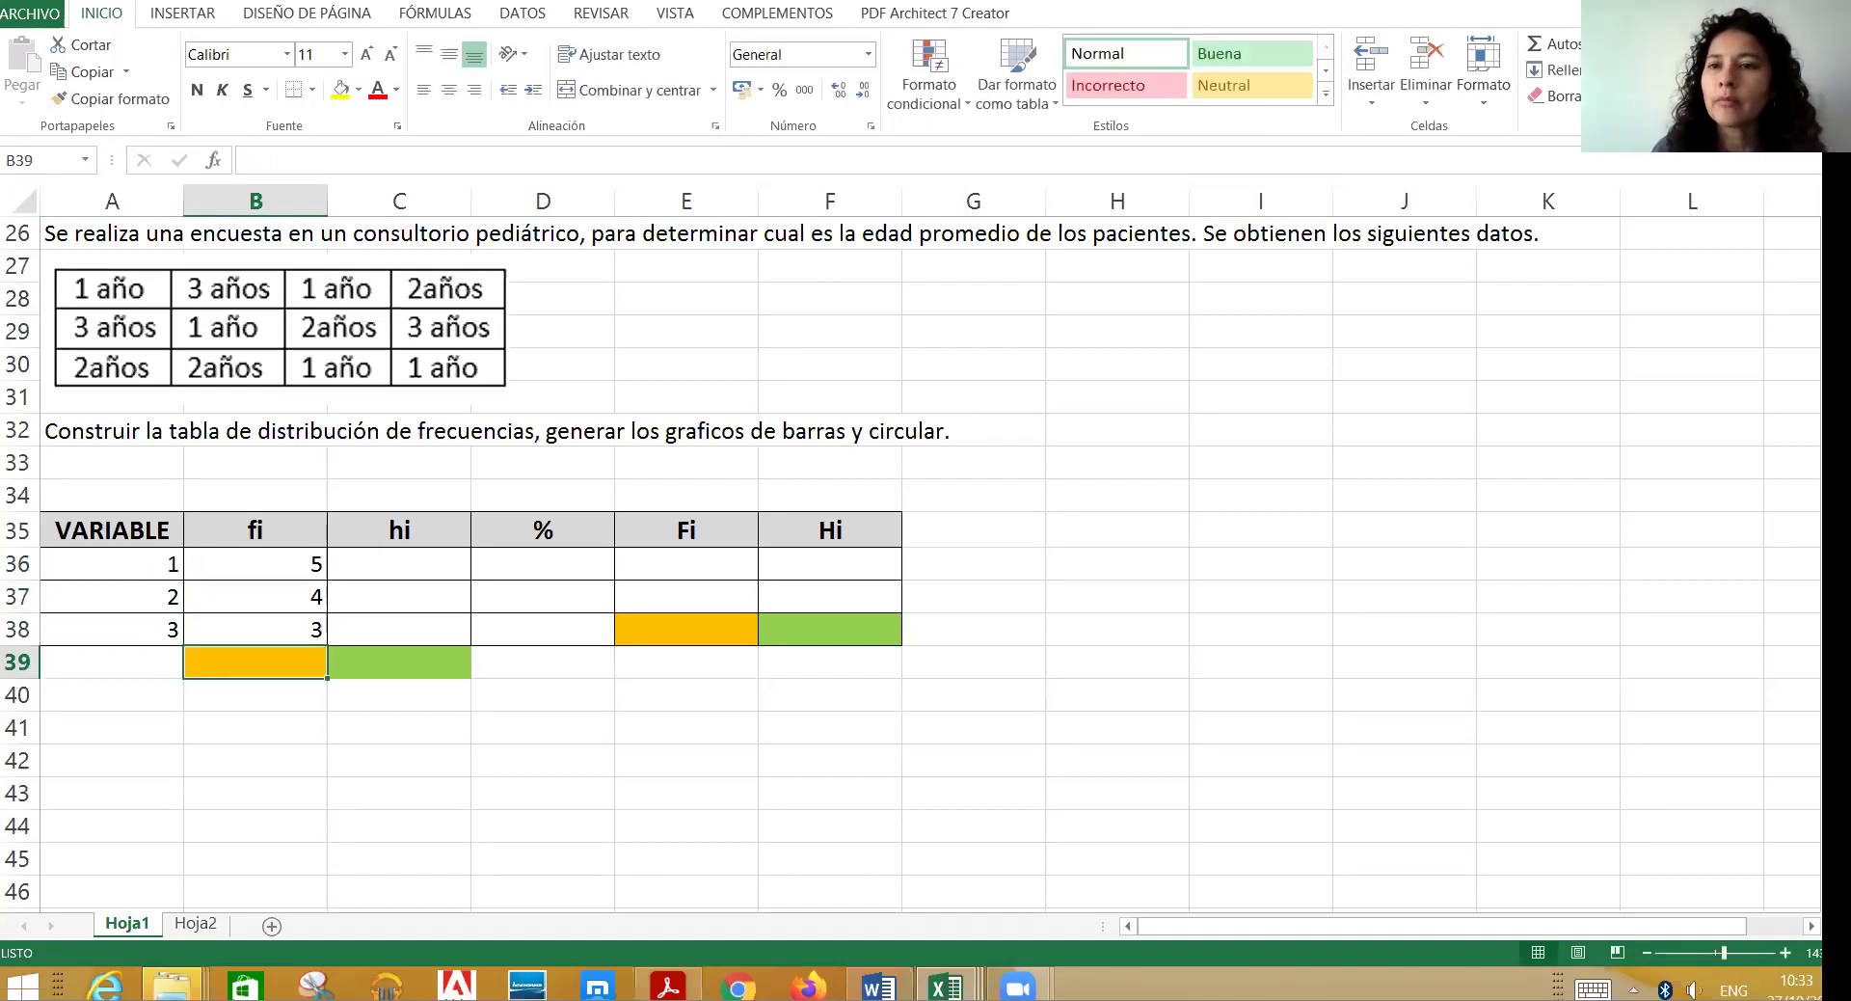
Step: Total the fi column in B39 with an automatic sum of B36:B38
left_click(1550, 43)
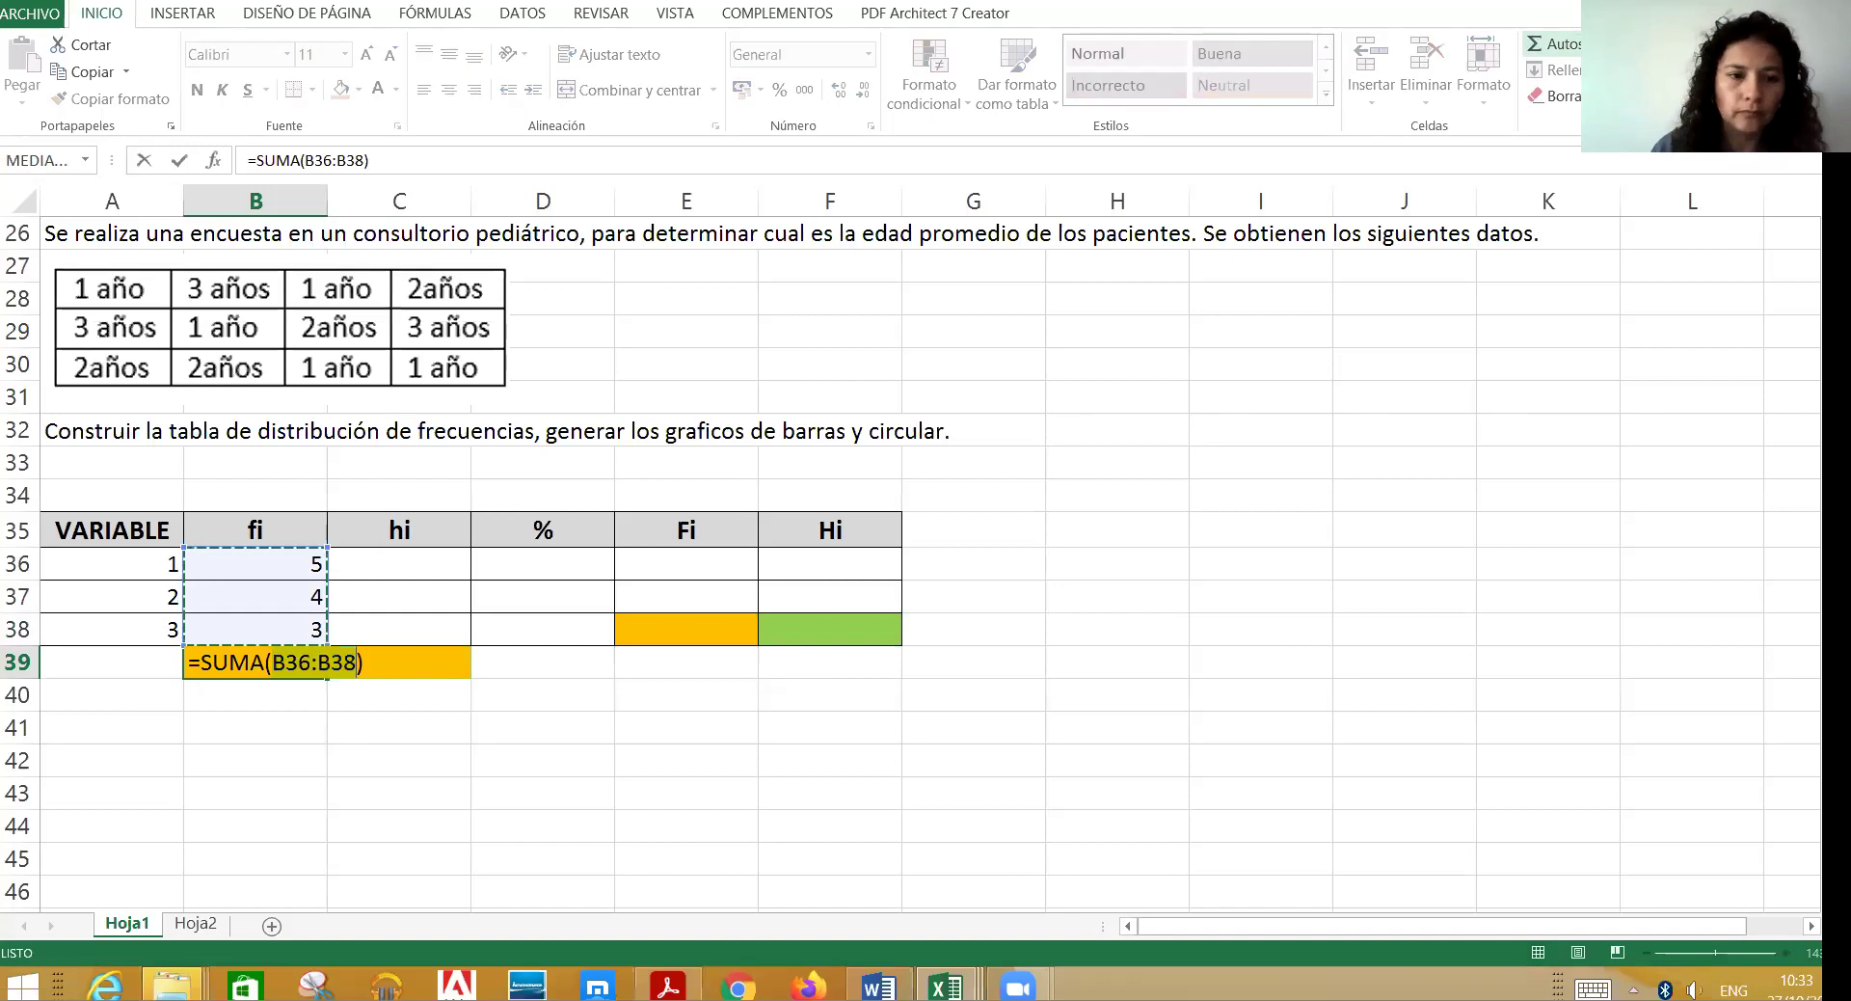
key("Return")
key("Up")
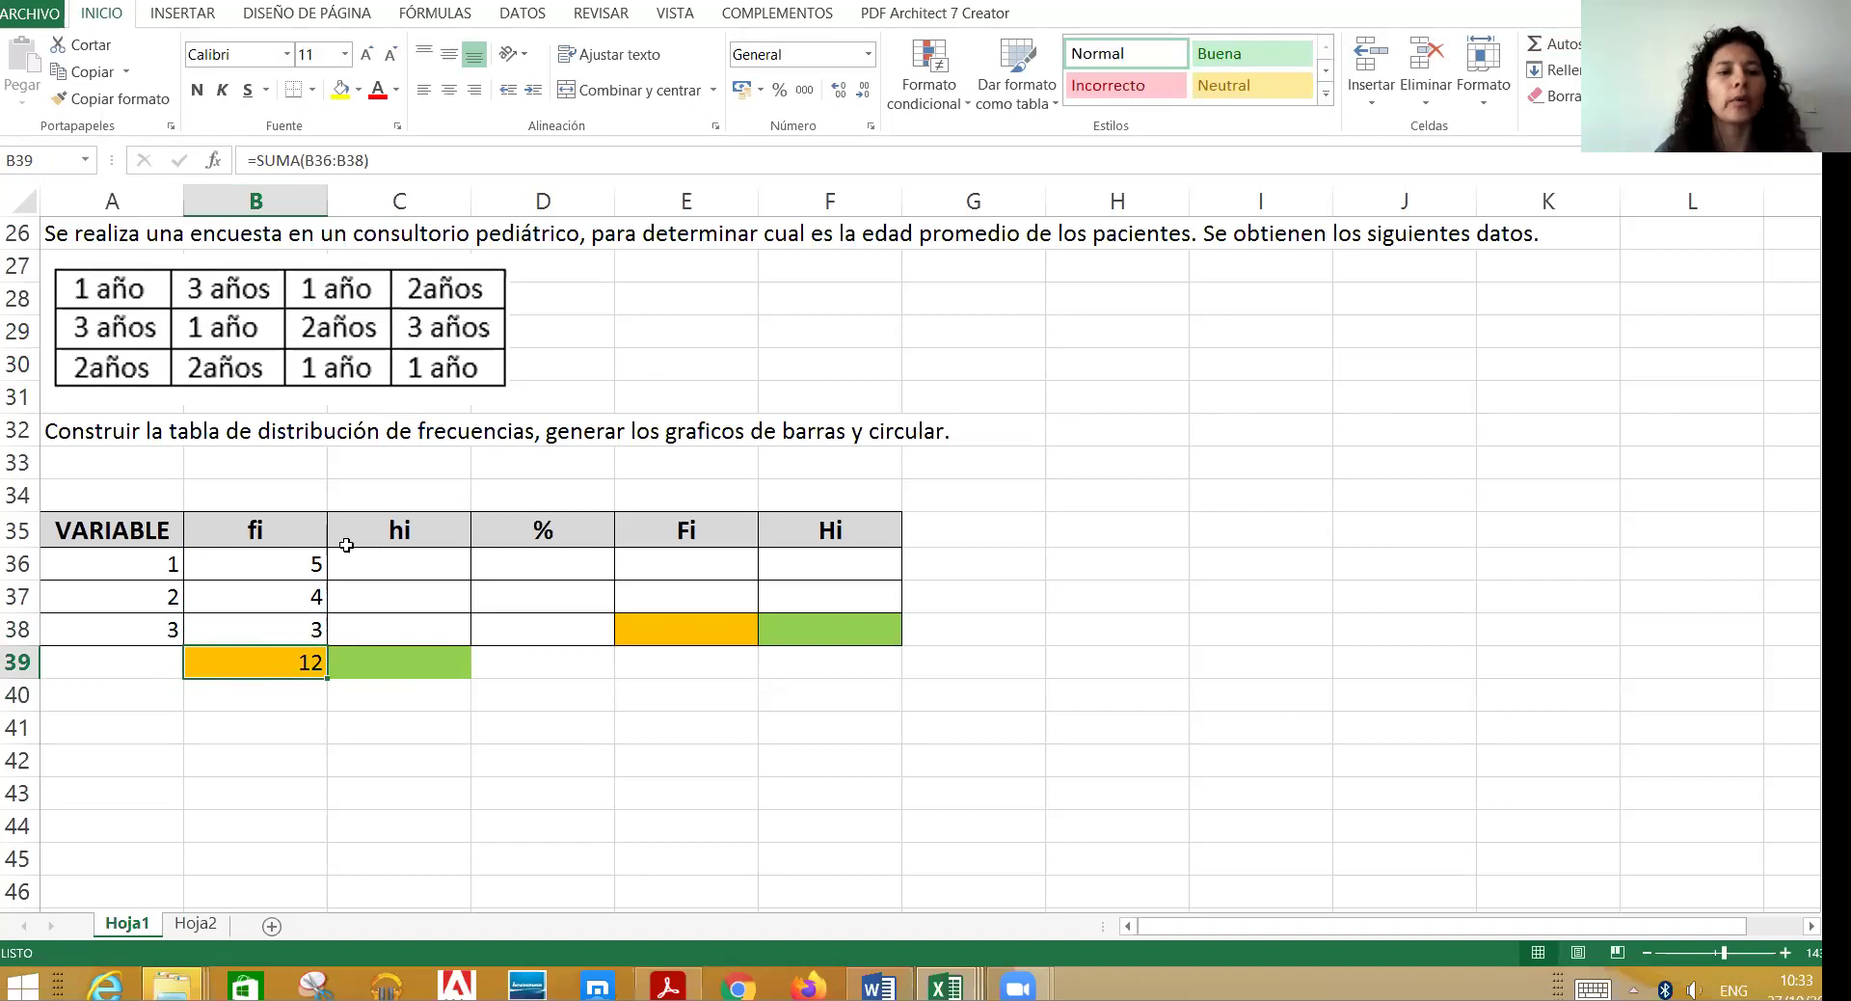
Step: Calculate the relative frequency for age 1 in C36 with the formula =B36/B39
left_click(396, 559)
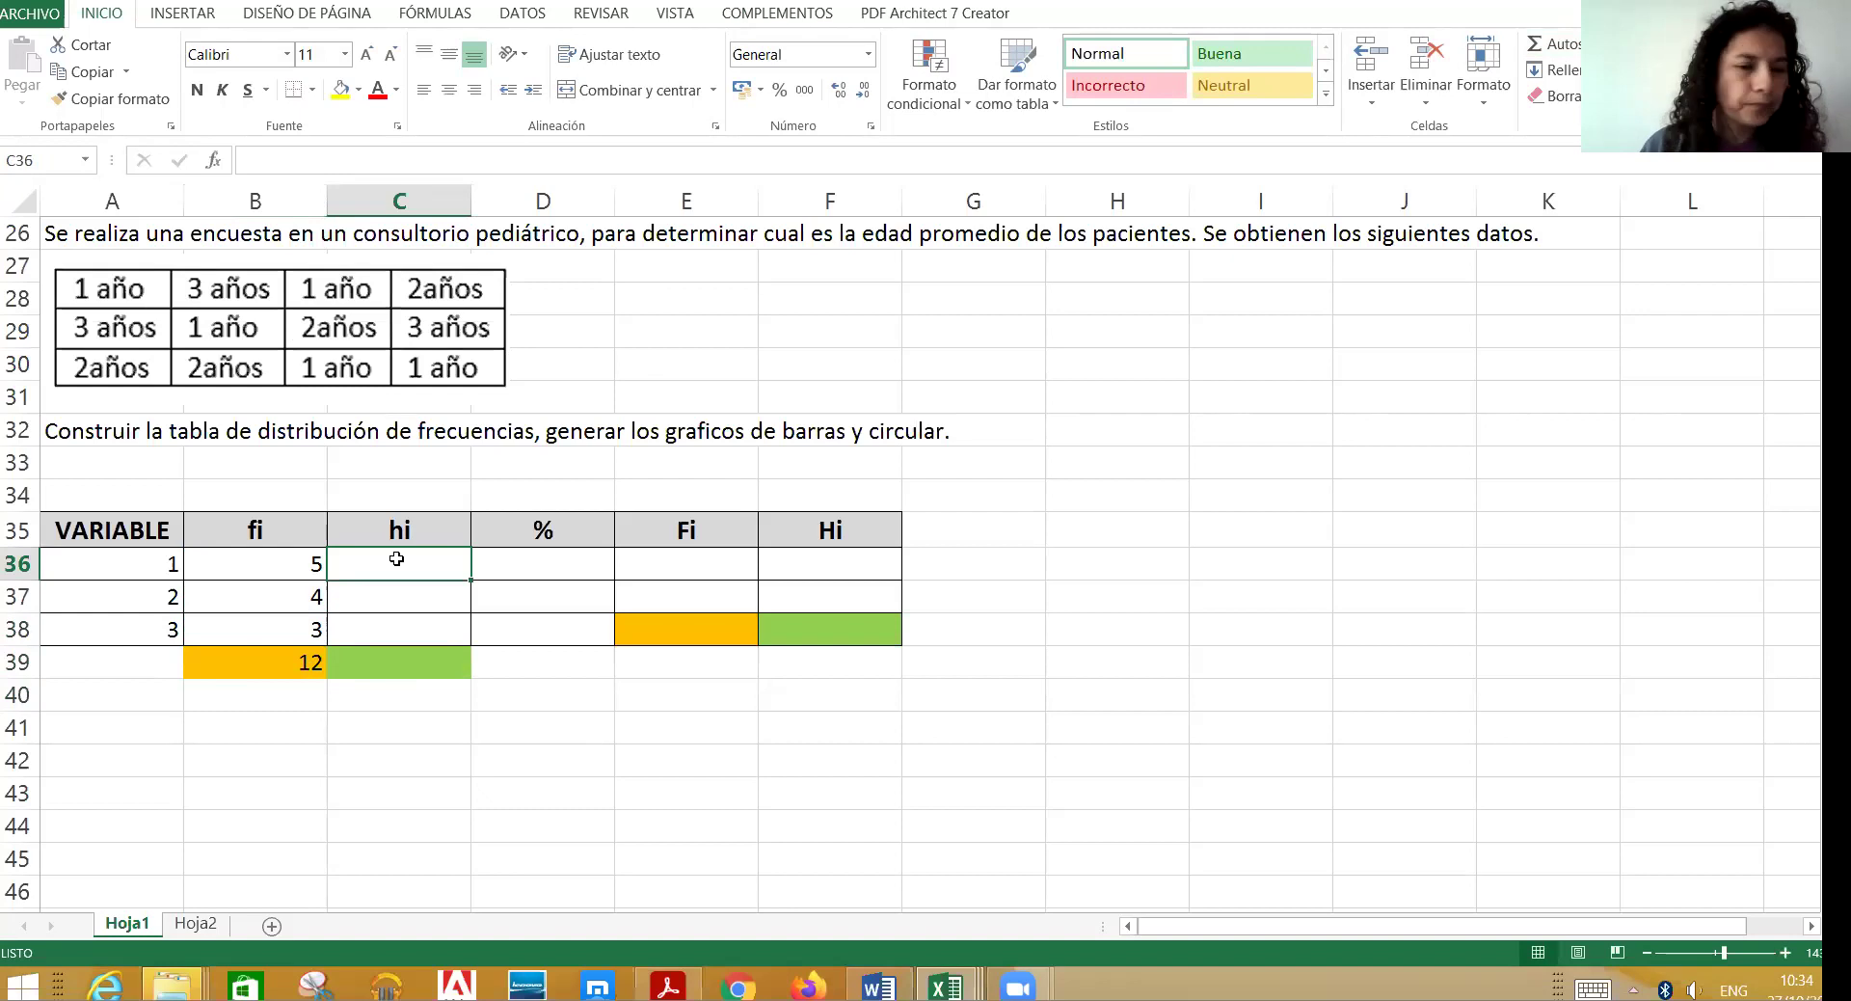
type("=")
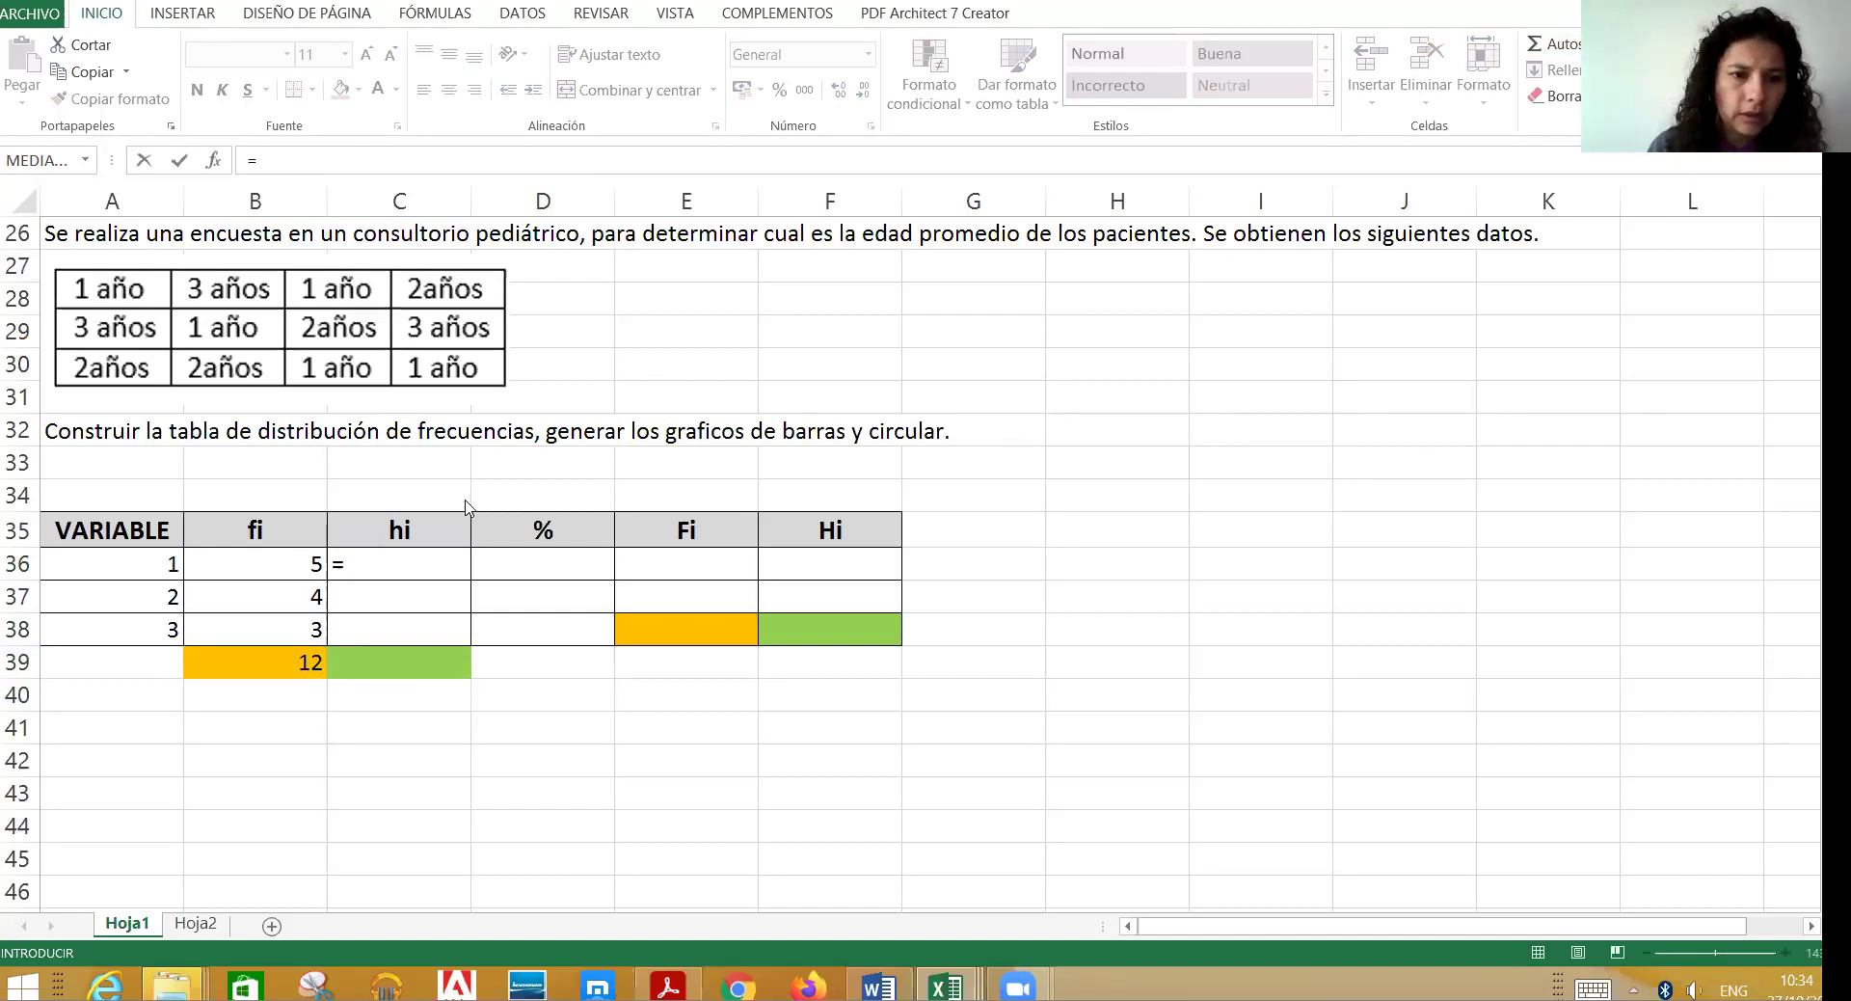
left_click(417, 557)
key("Escape")
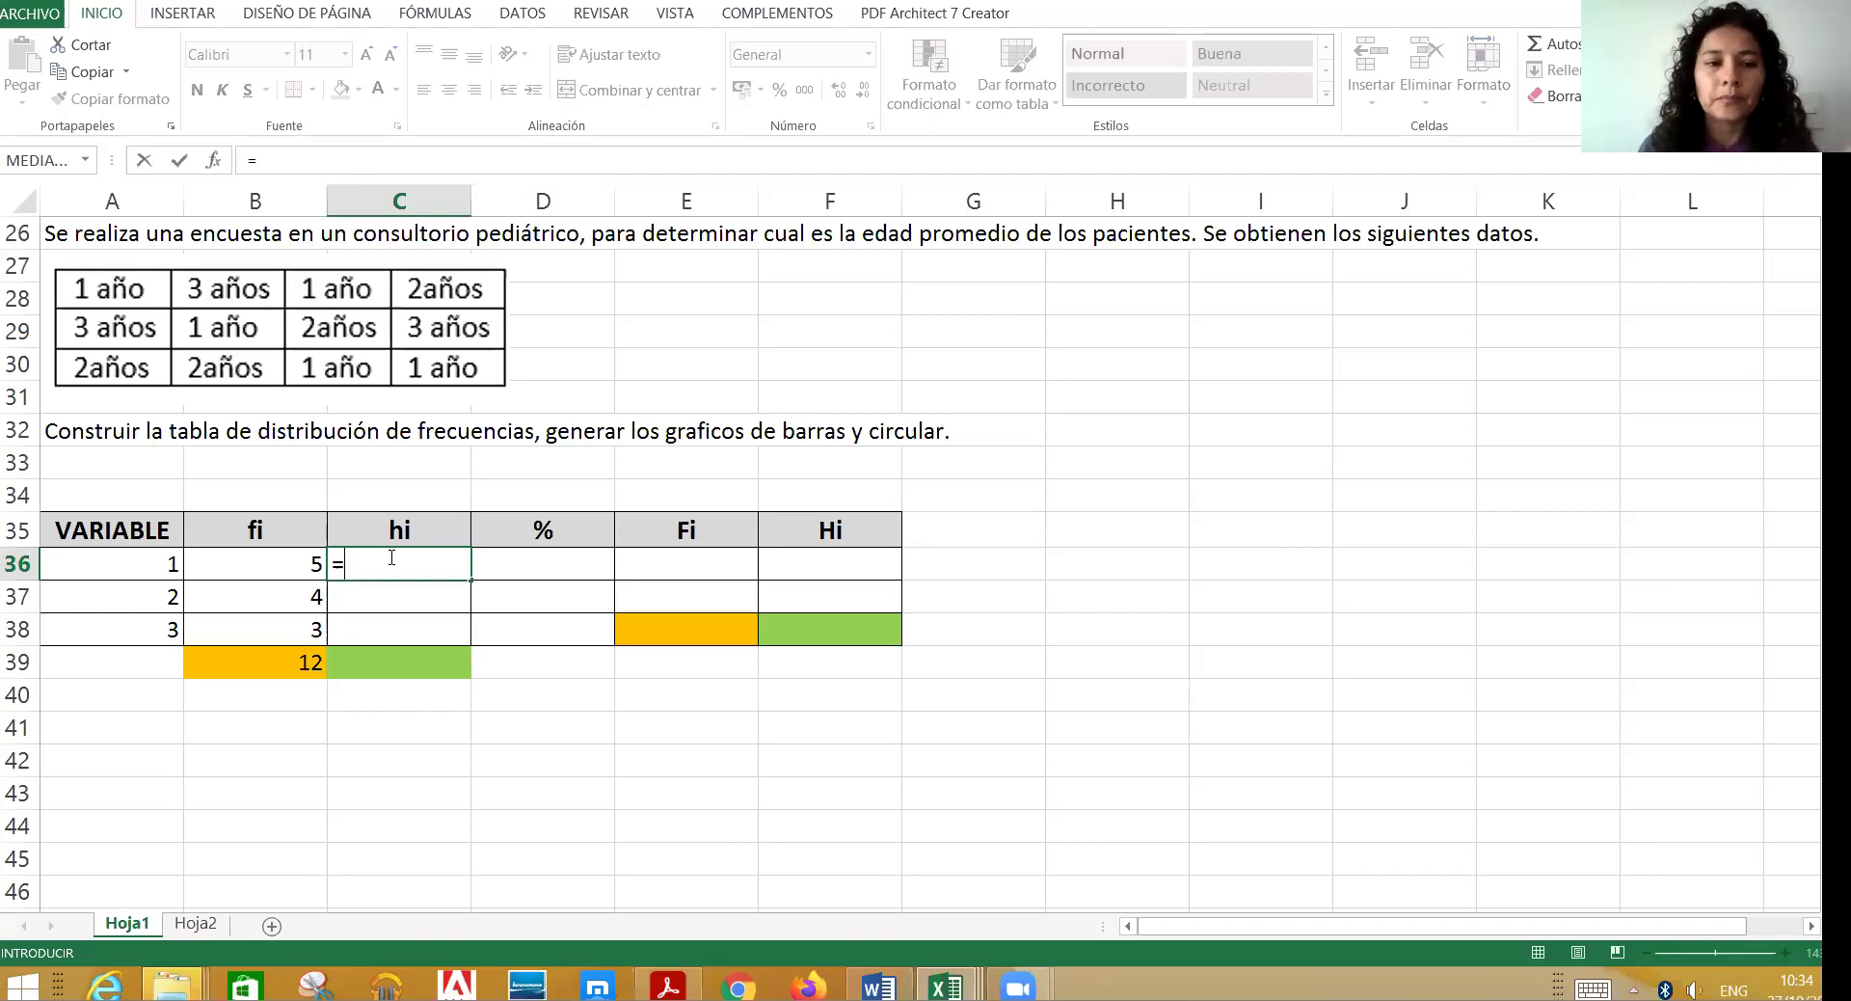
left_click(295, 561)
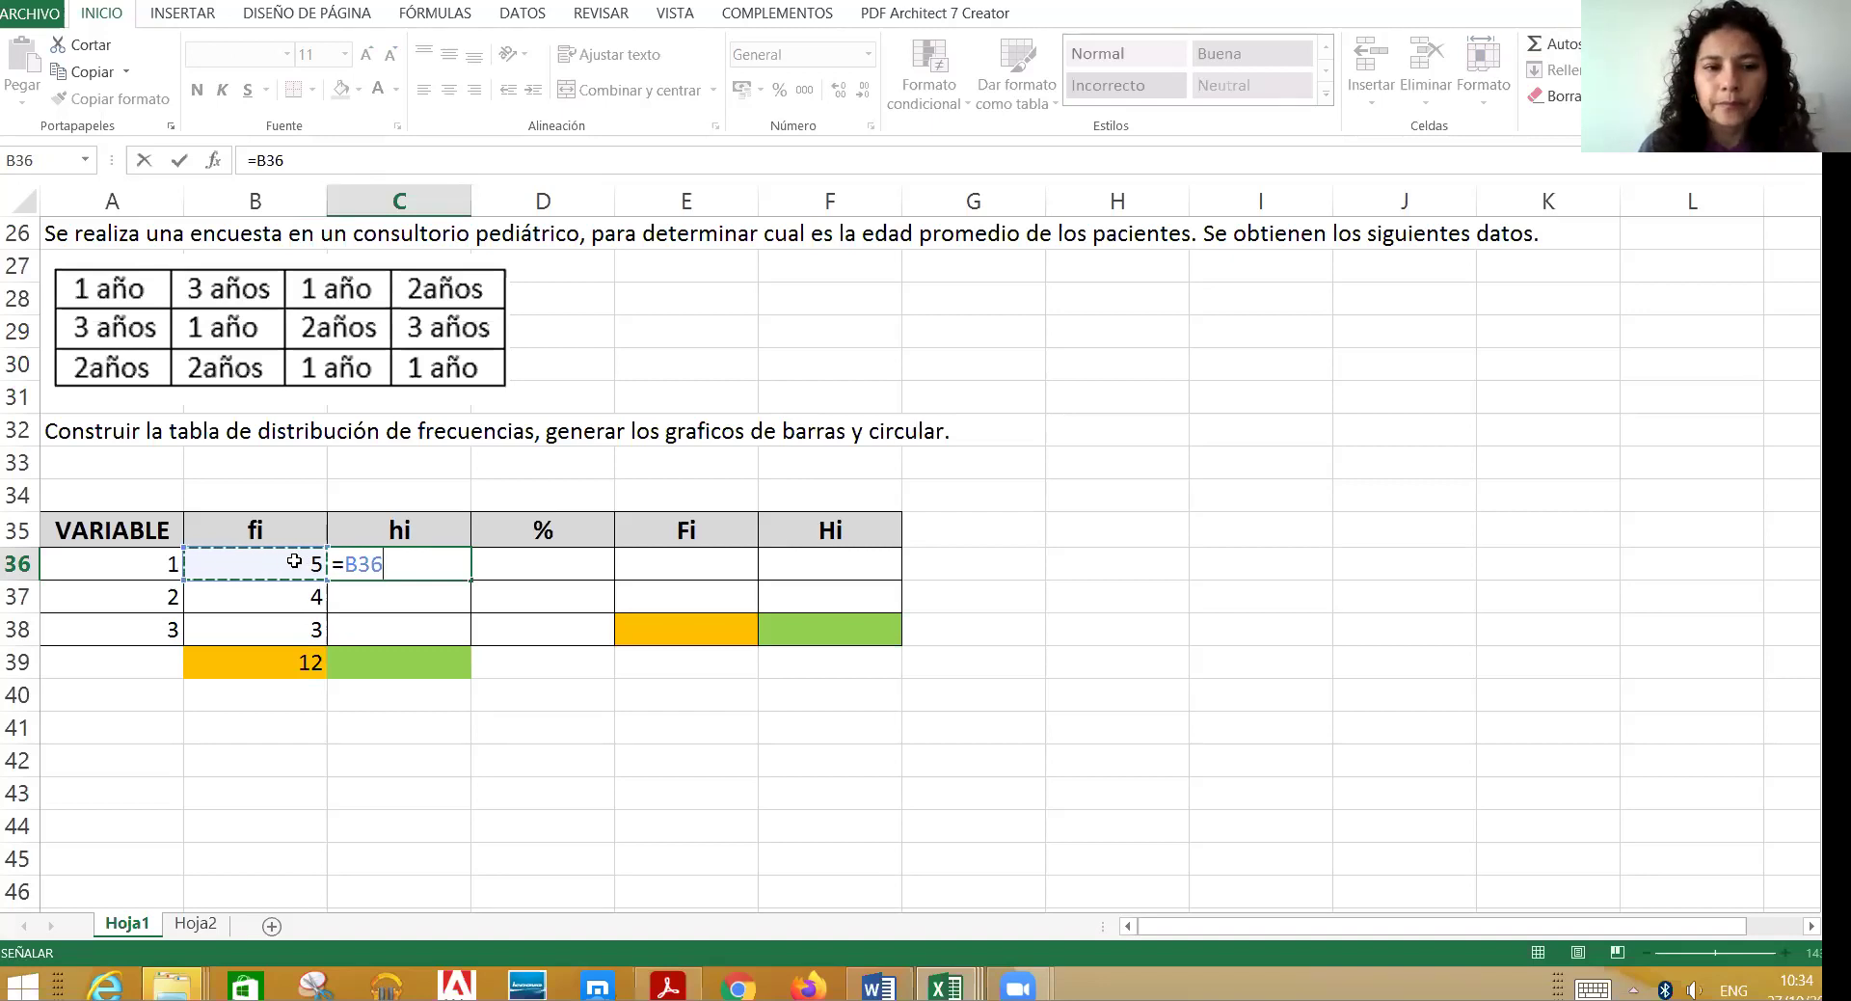
type("/")
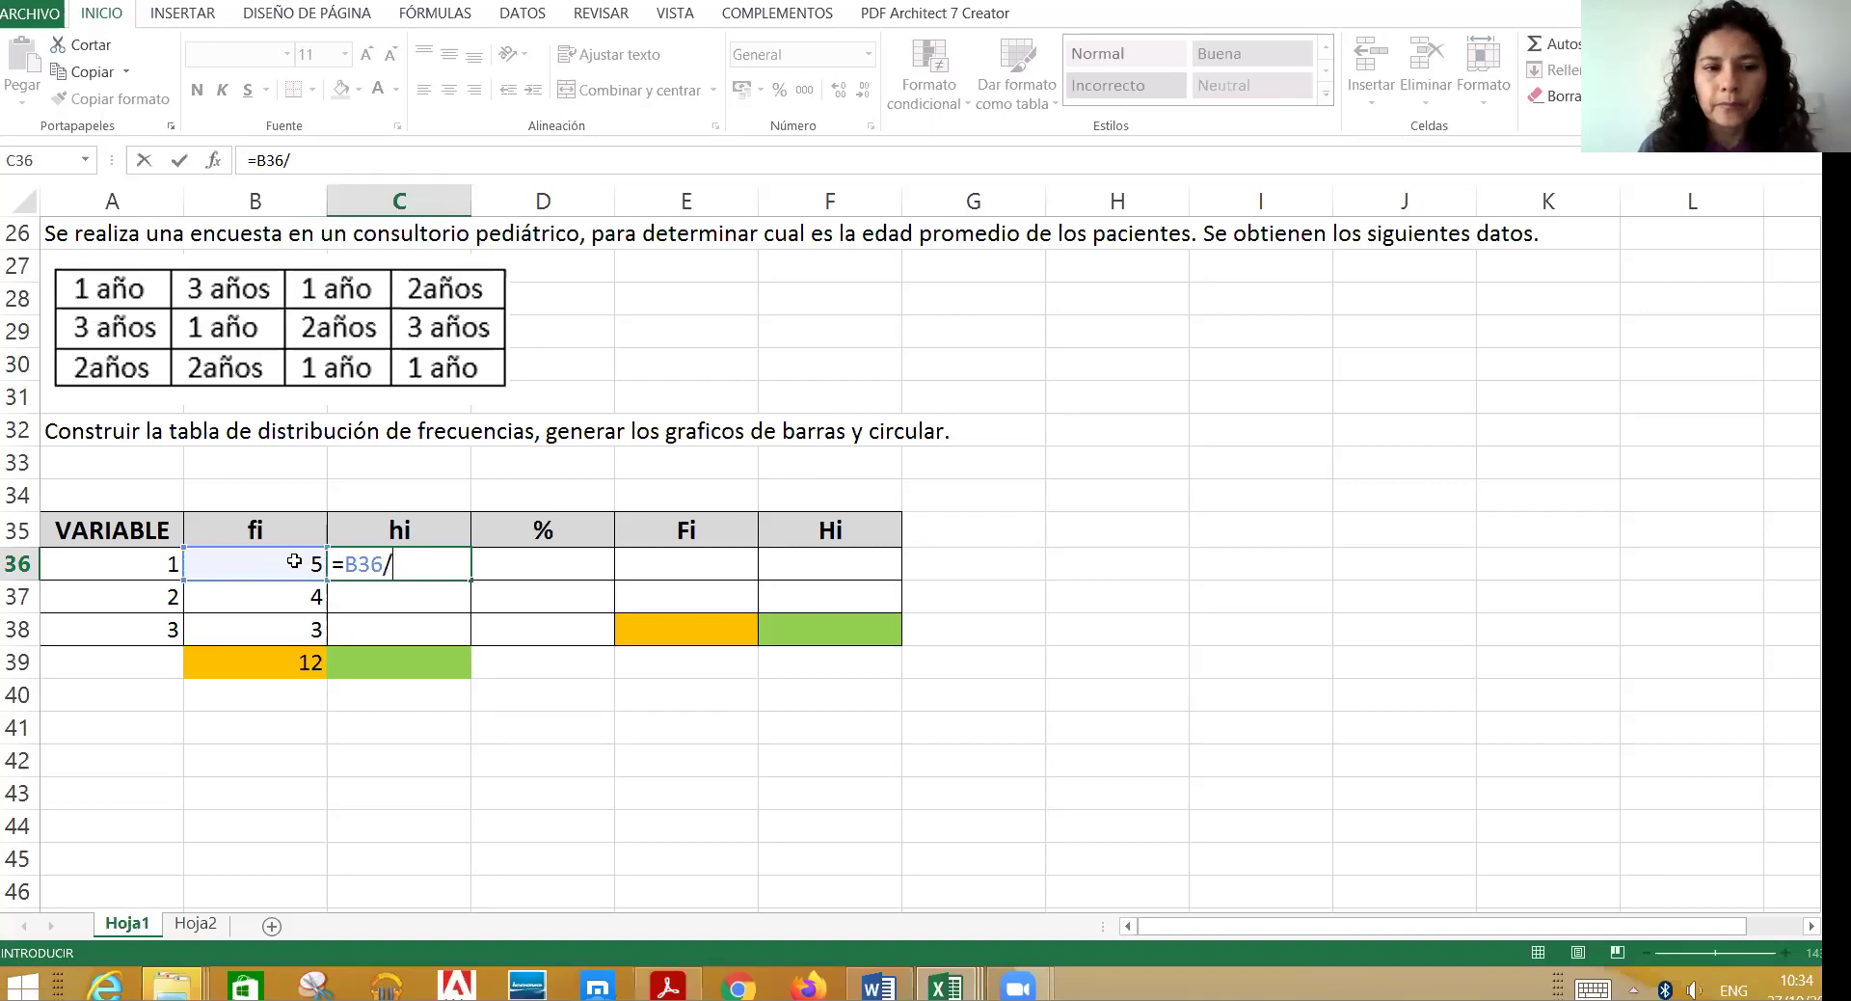
left_click(265, 661)
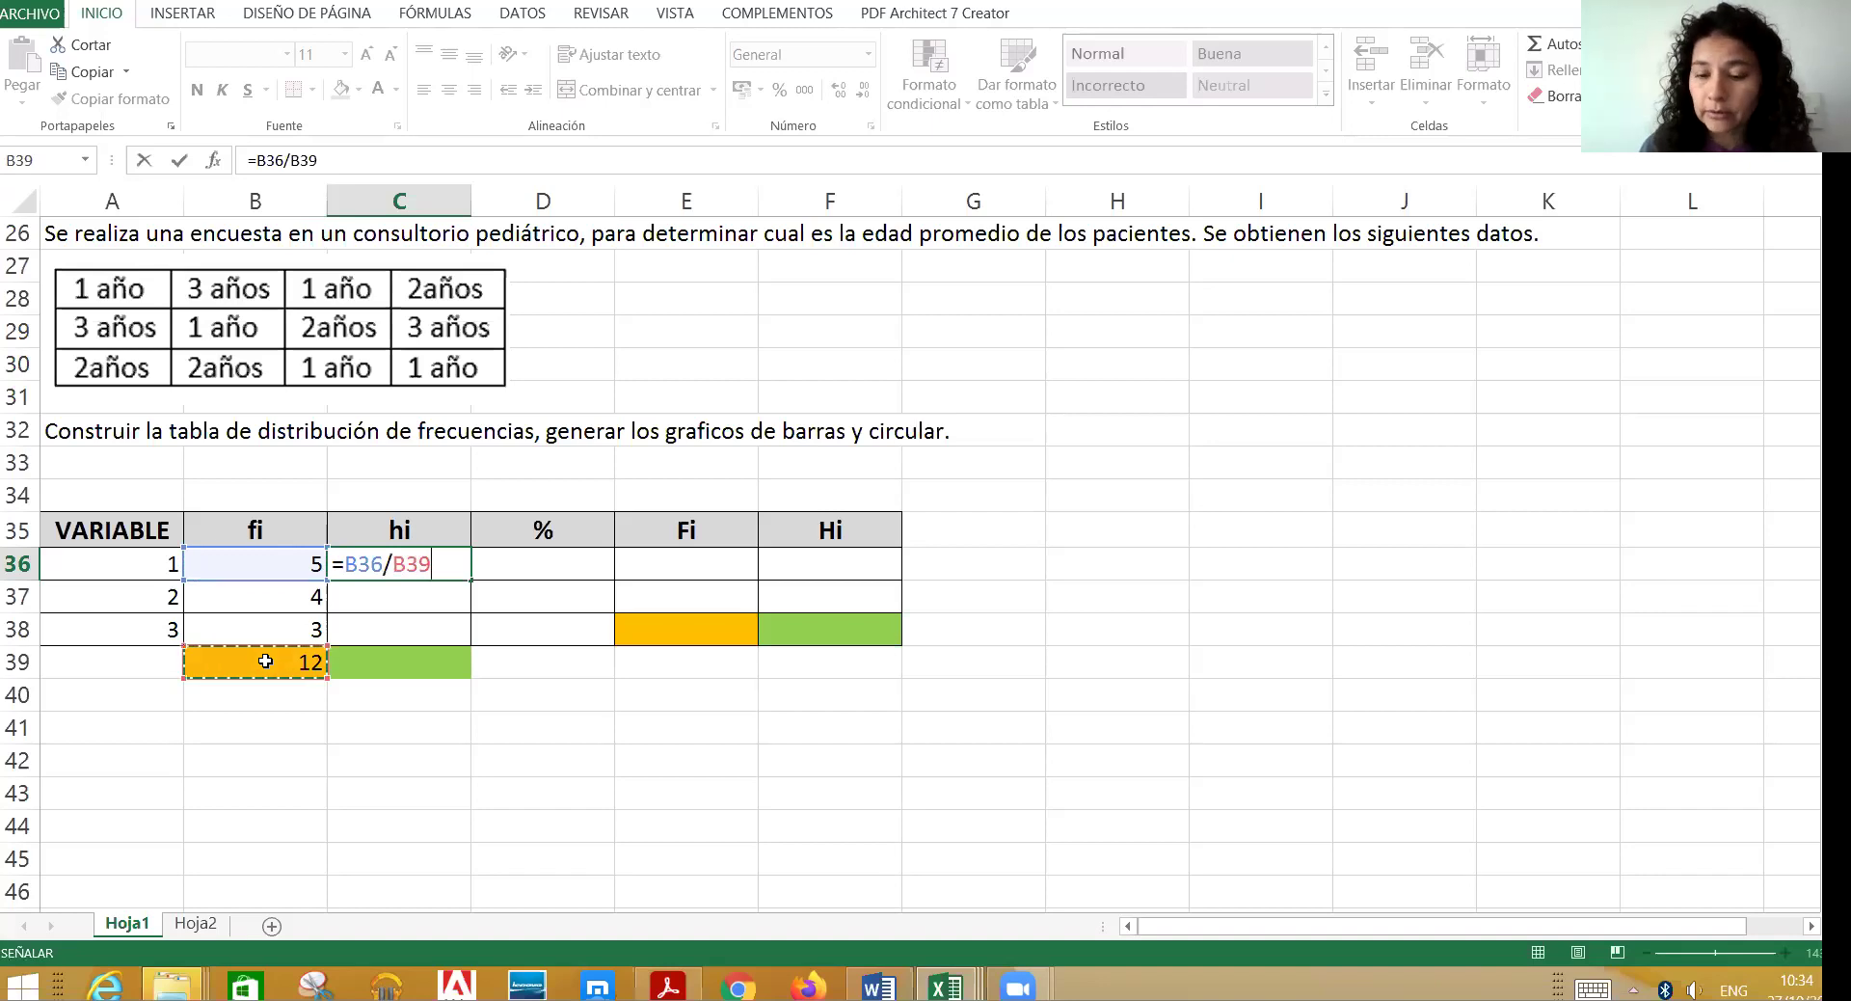
key("Return")
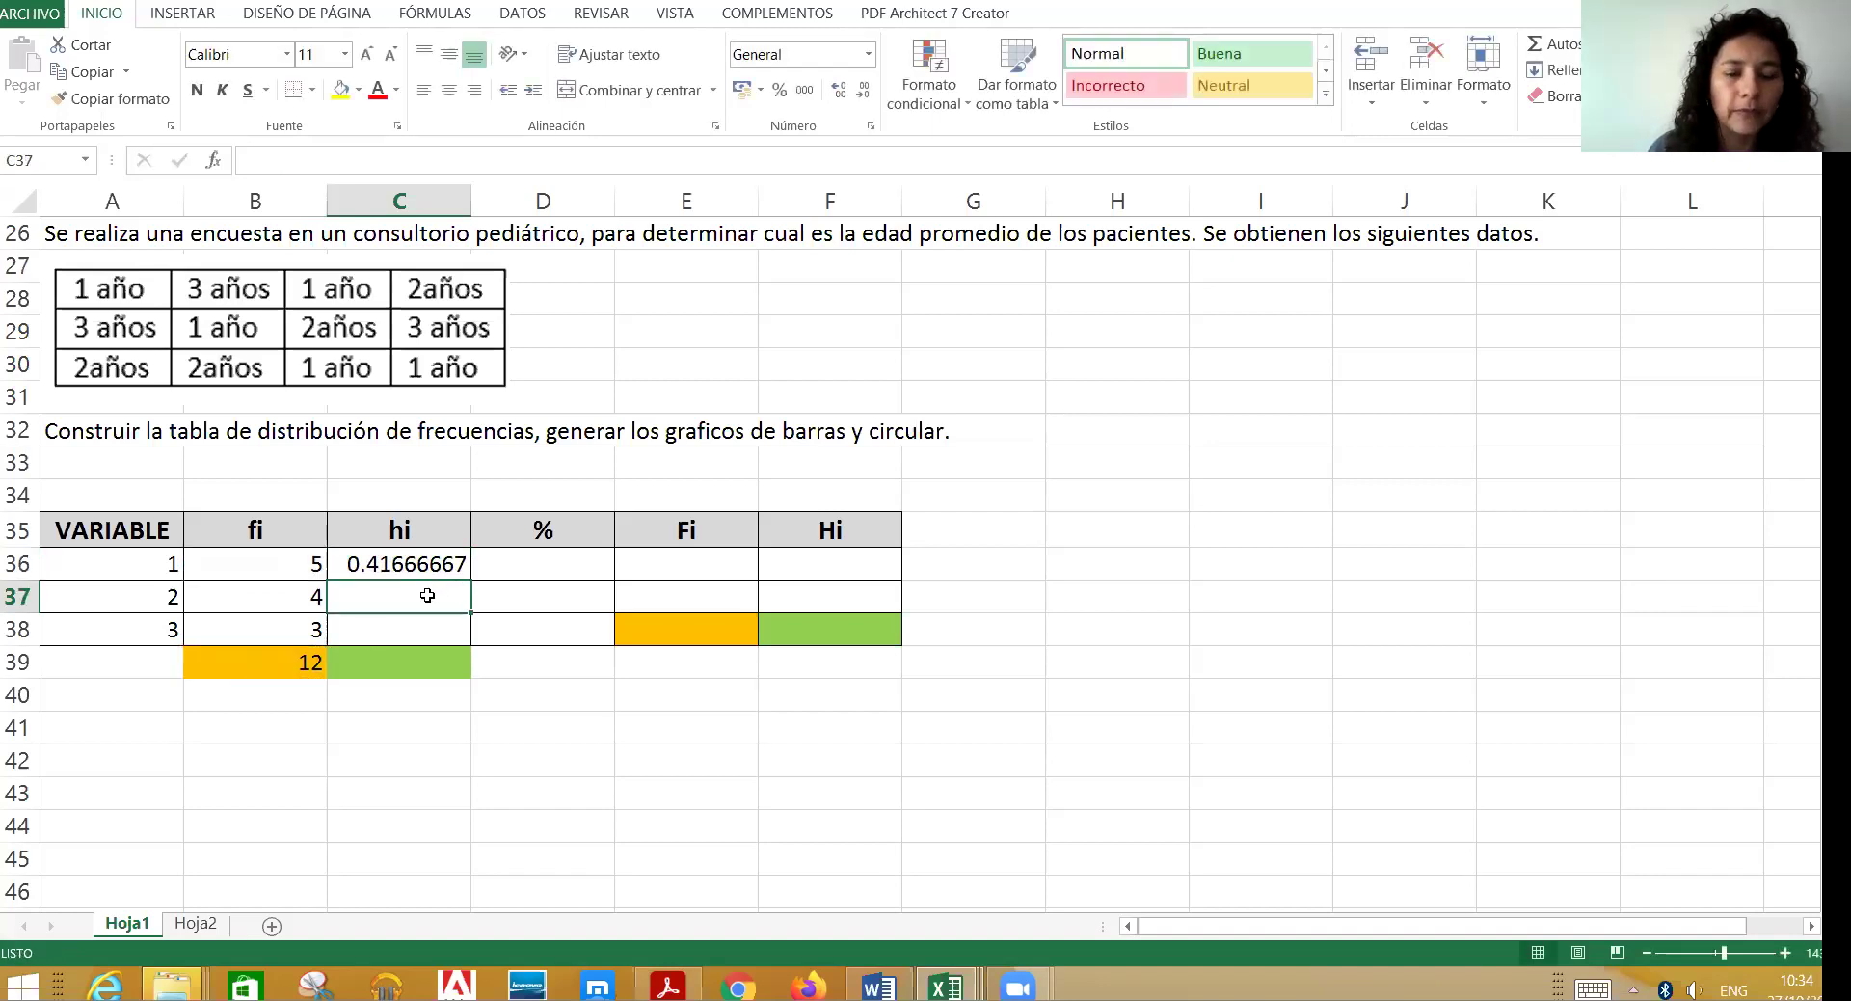
Step: Calculate the relative frequency for age 2 in C37 with the formula =B37/B39
type("=")
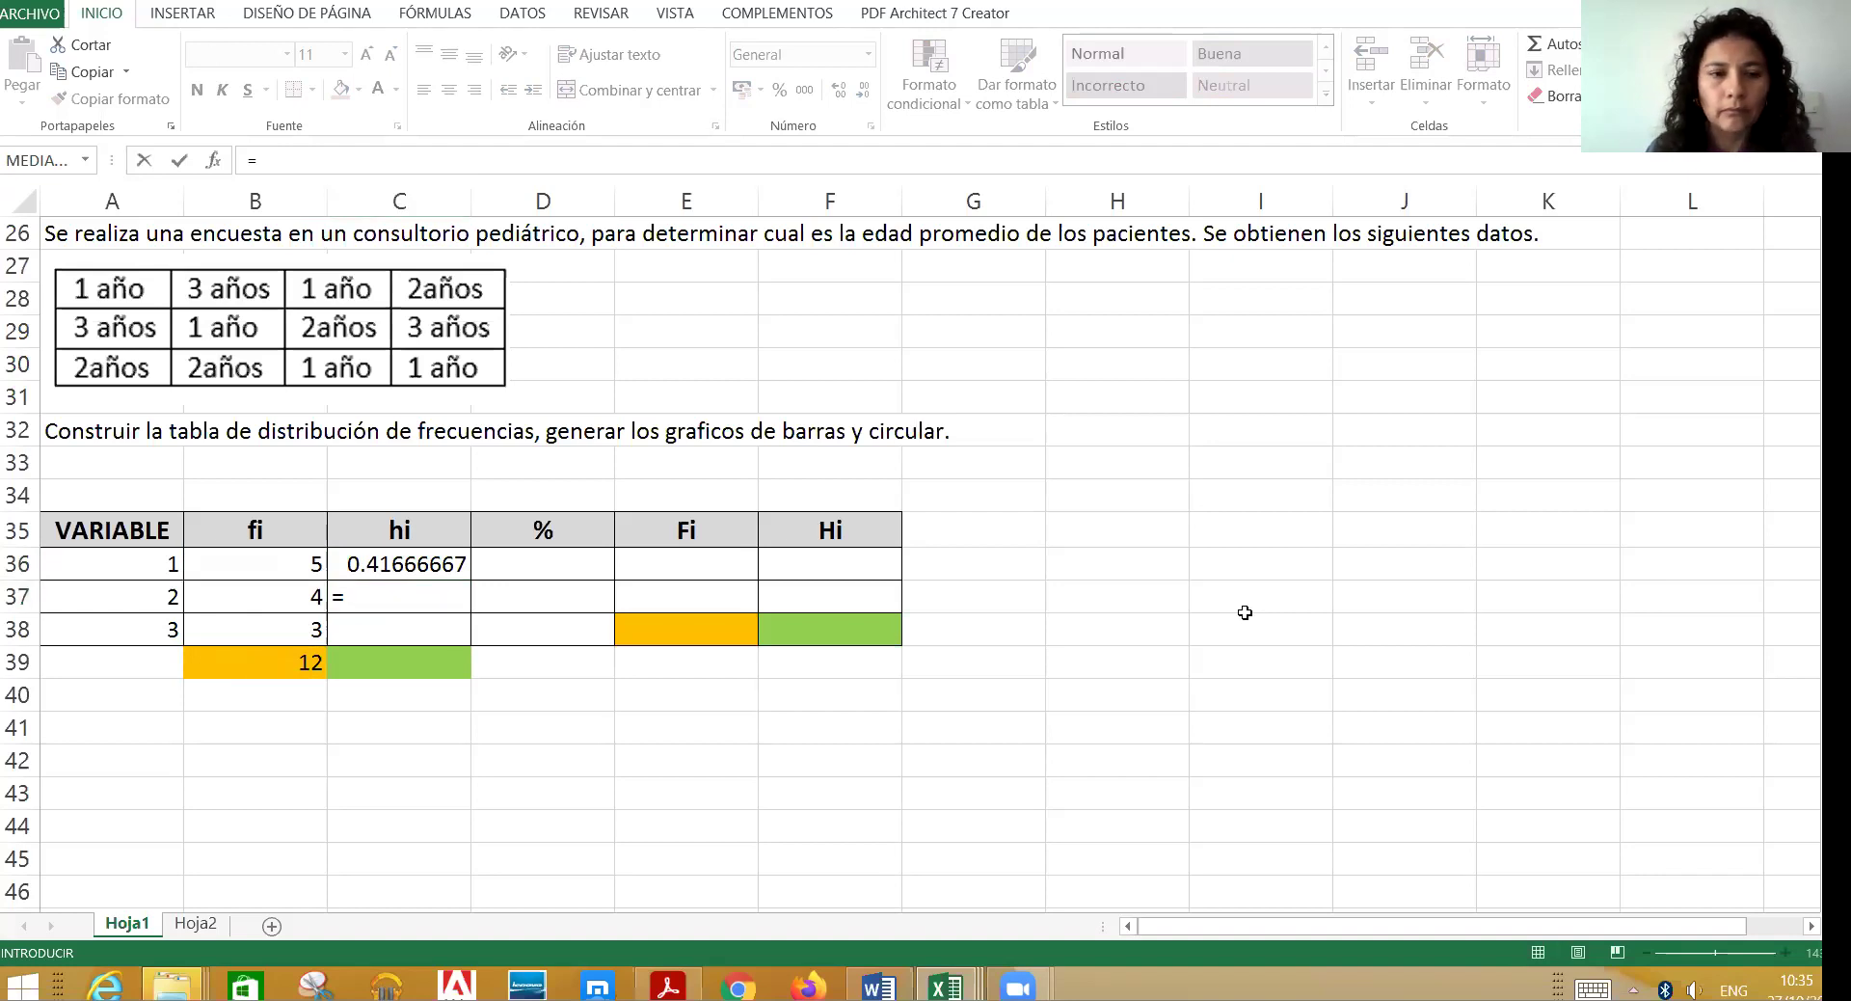
left_click(407, 597)
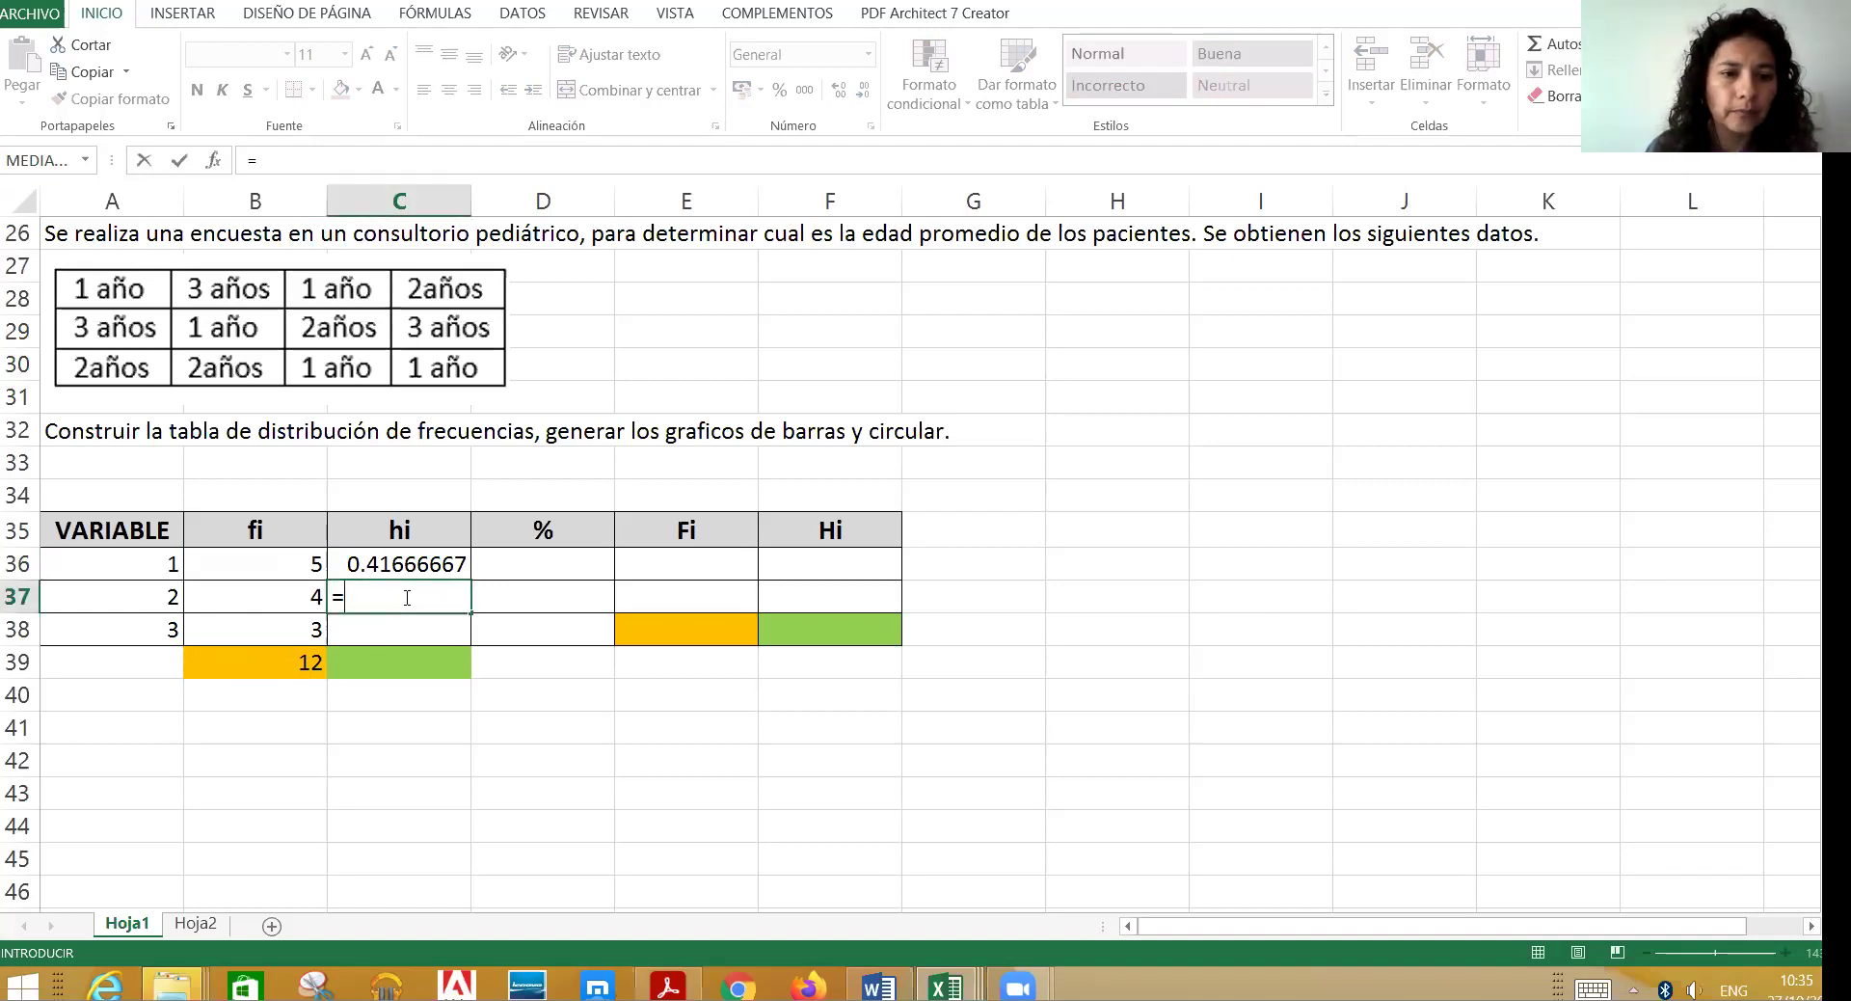
left_click(266, 598)
type("/")
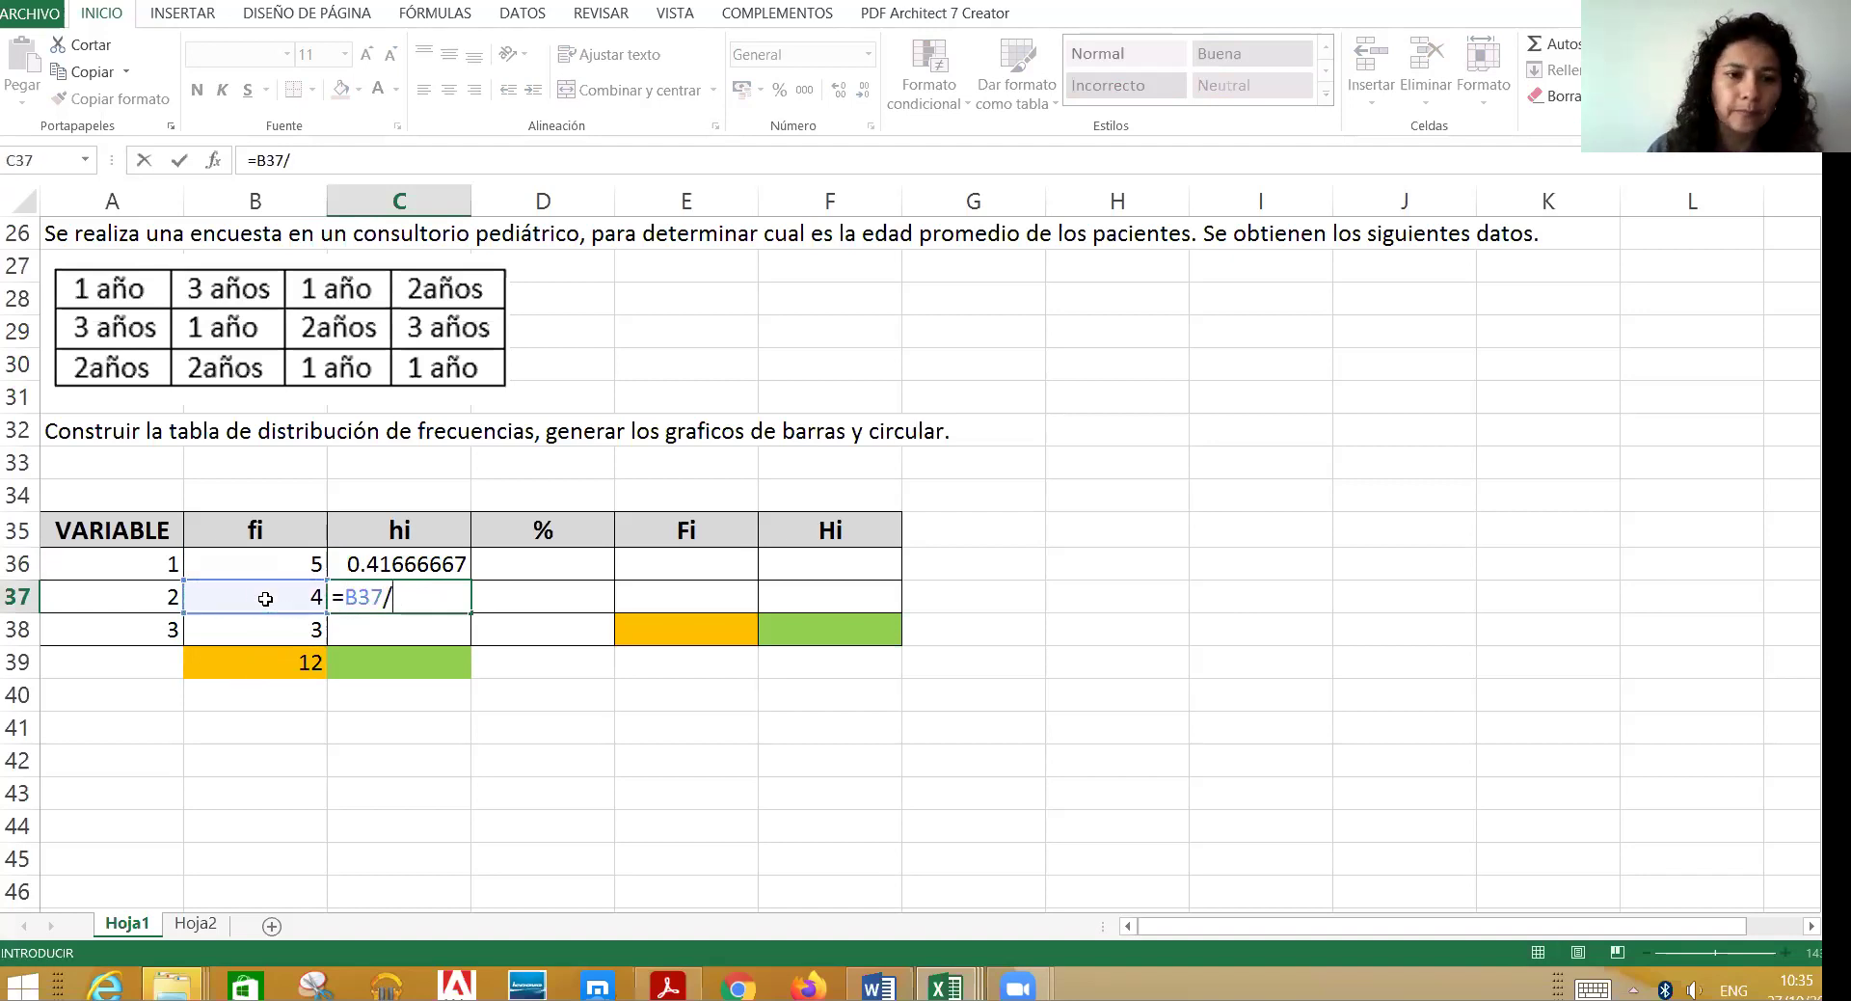
left_click(271, 674)
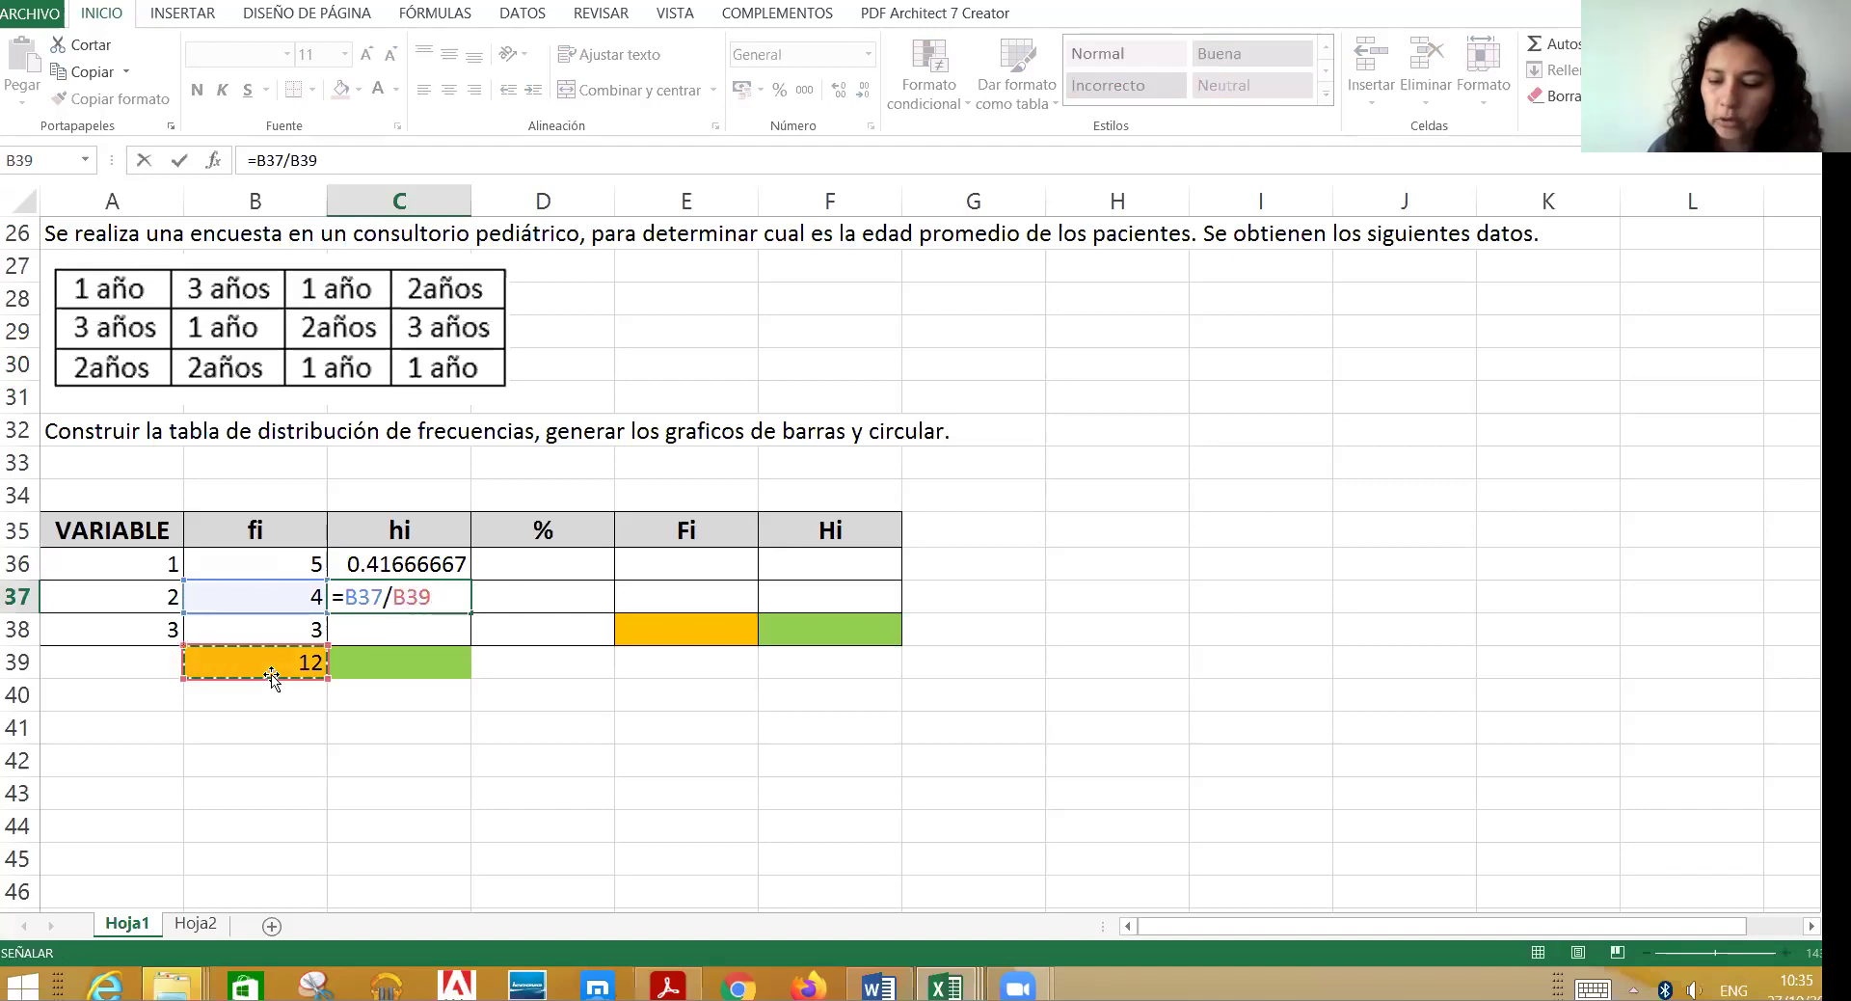
key("Return")
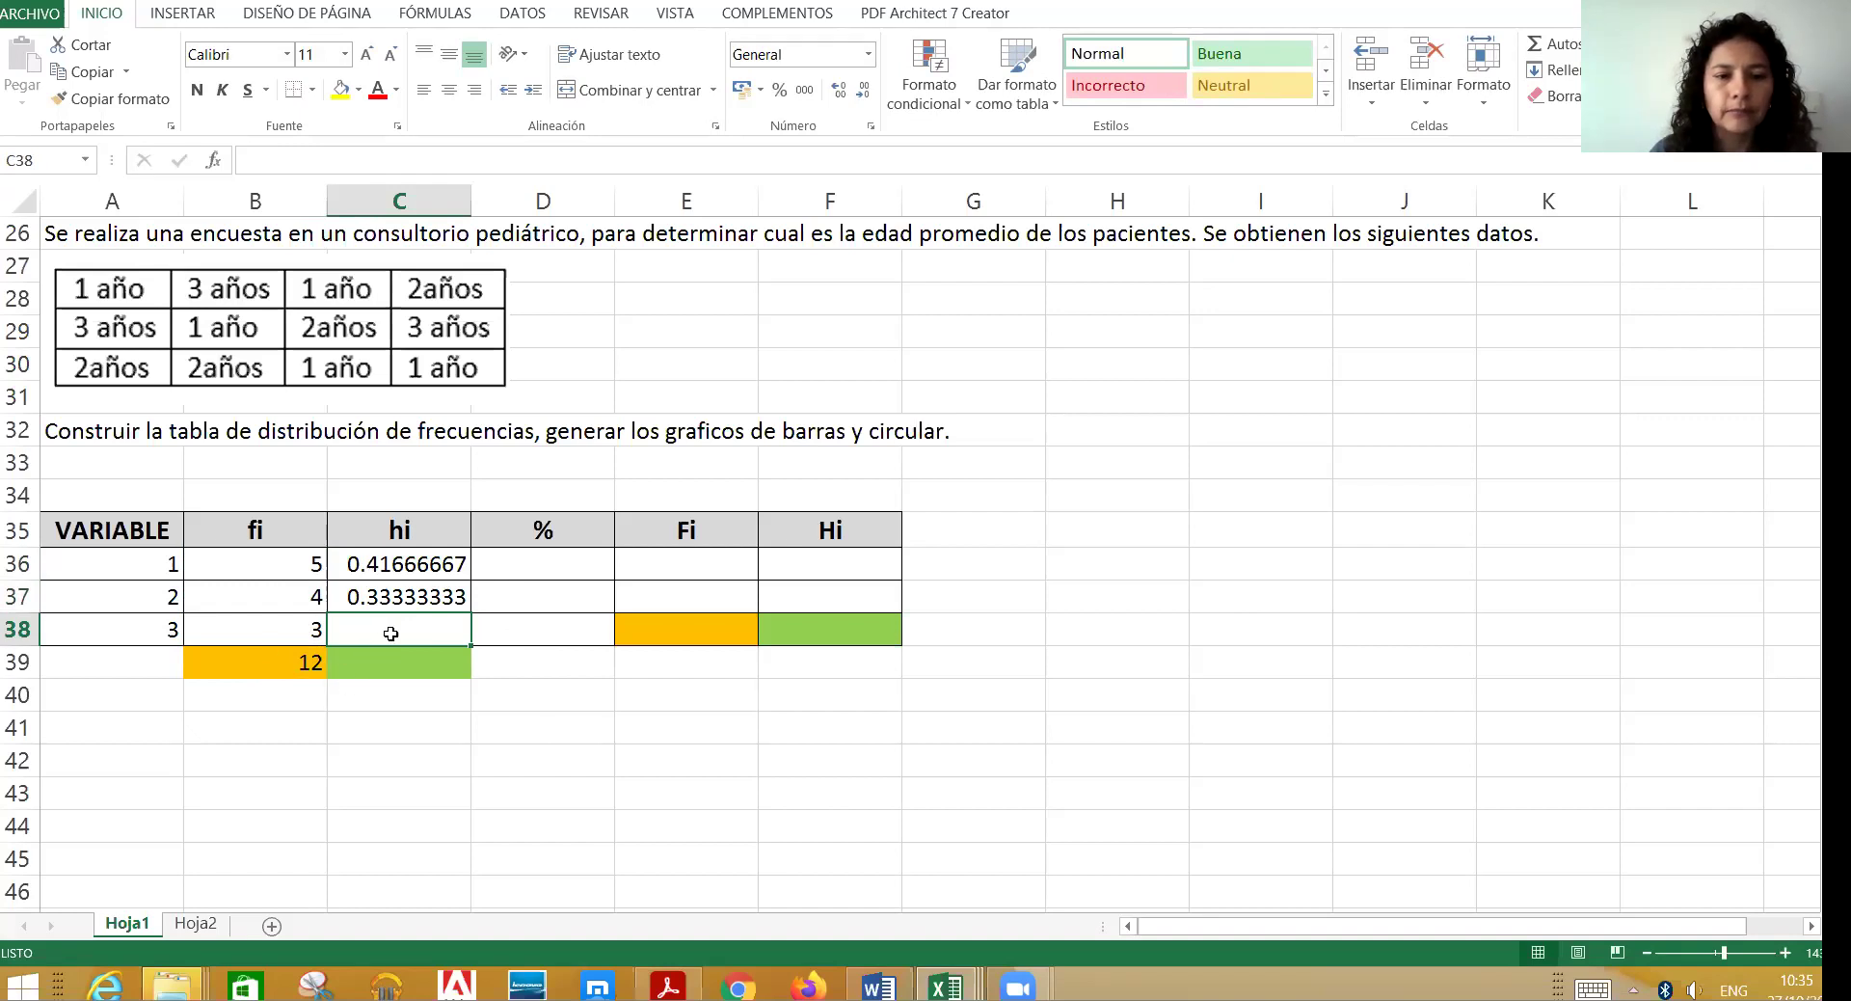
Step: Calculate the relative frequency for age 3 in C38 as =B38/B39, and total the hi column in C39 with an automatic sum of C36:C38
left_click(404, 599)
left_click(403, 628)
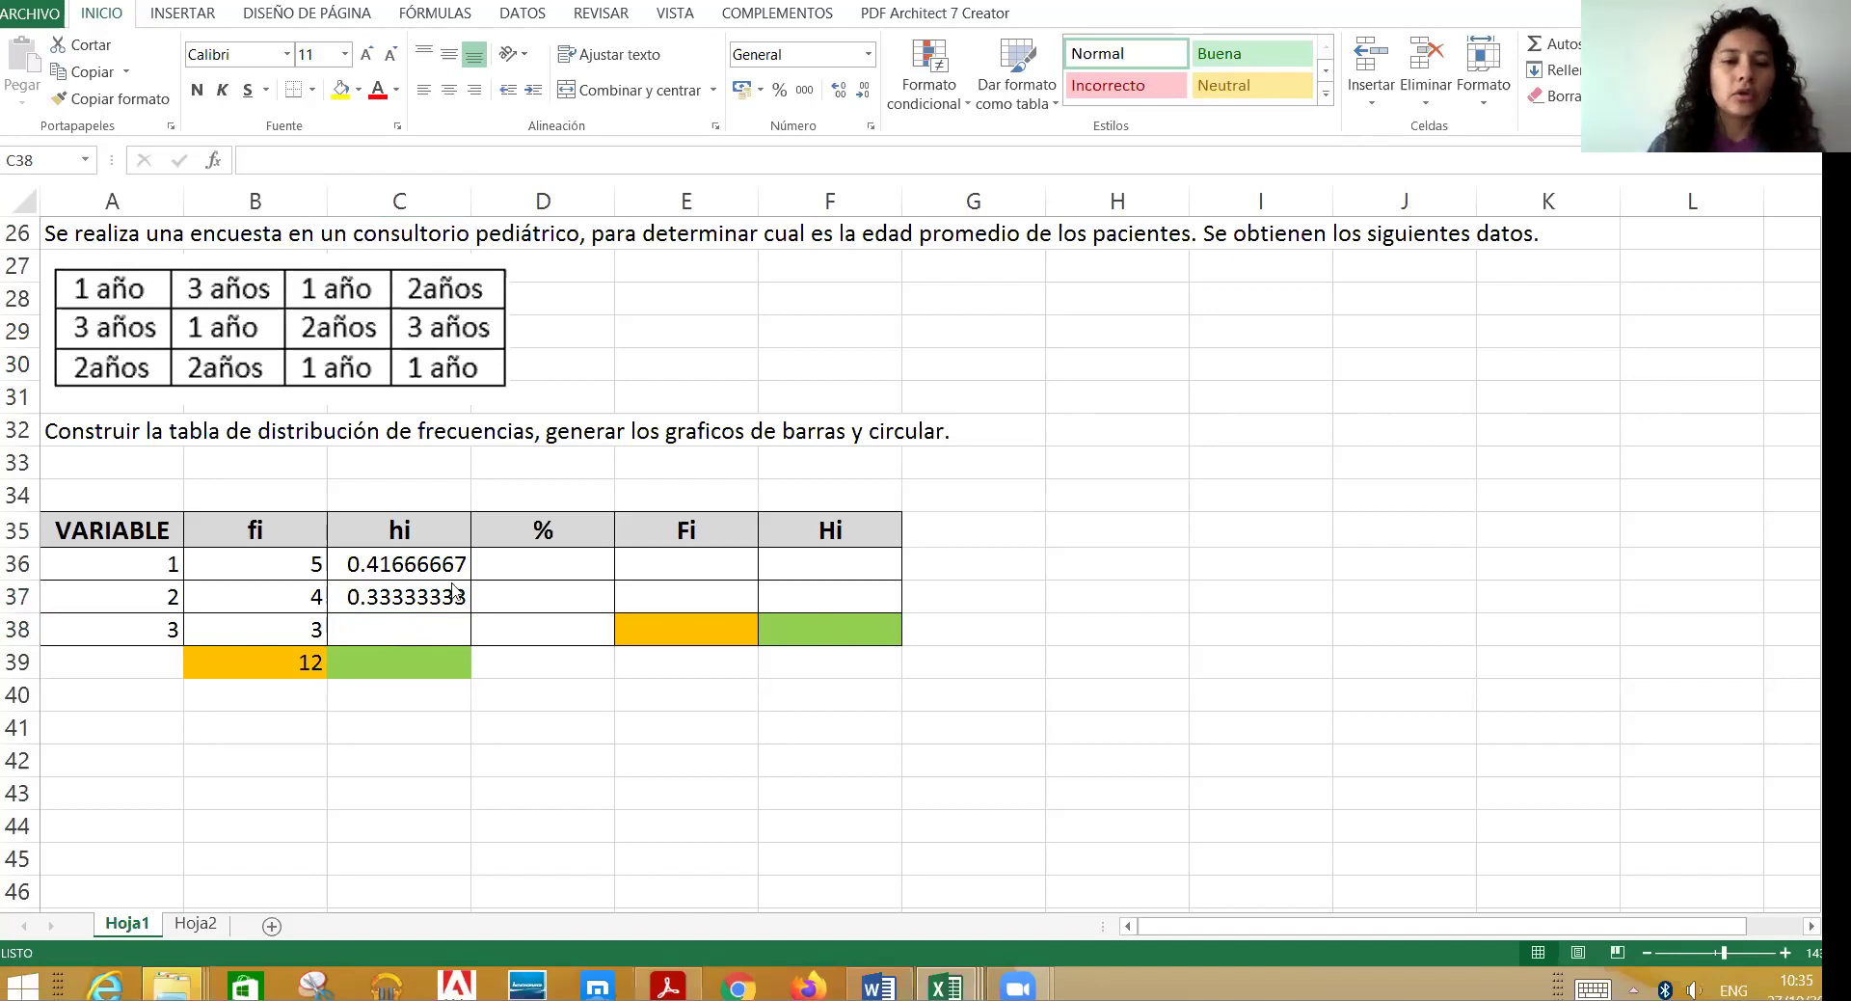
left_click(406, 628)
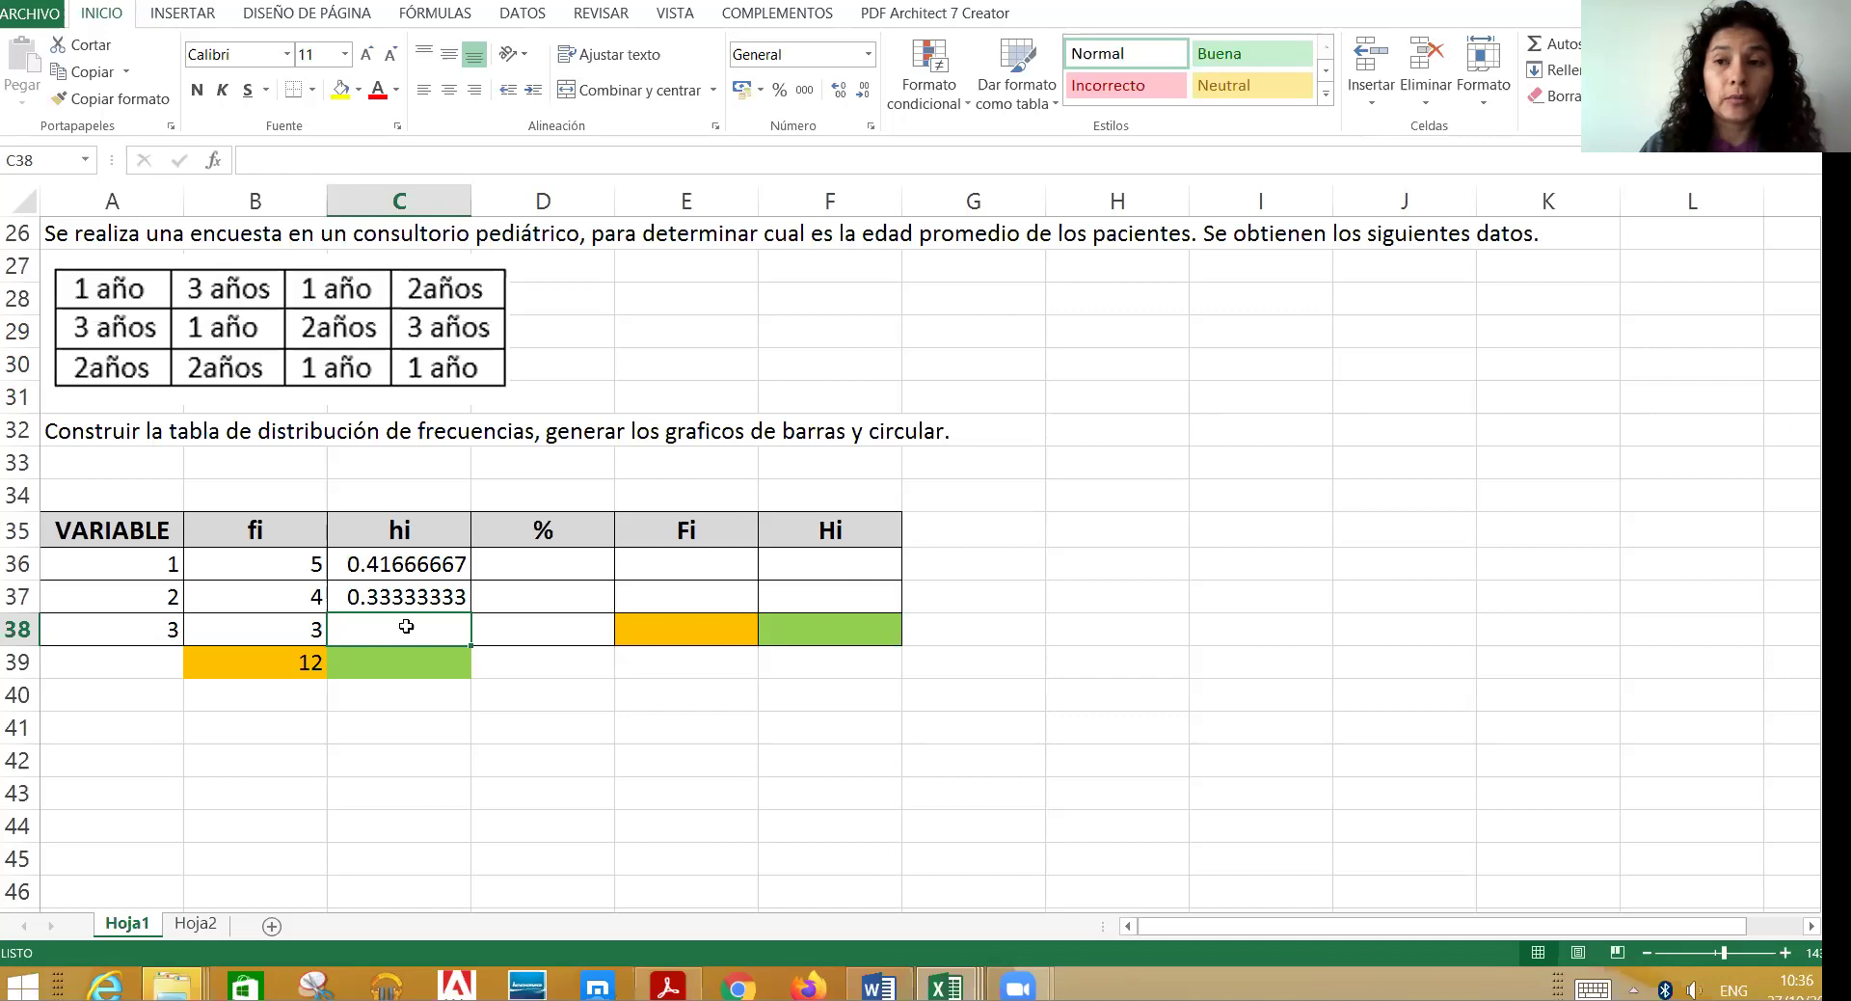
type("=")
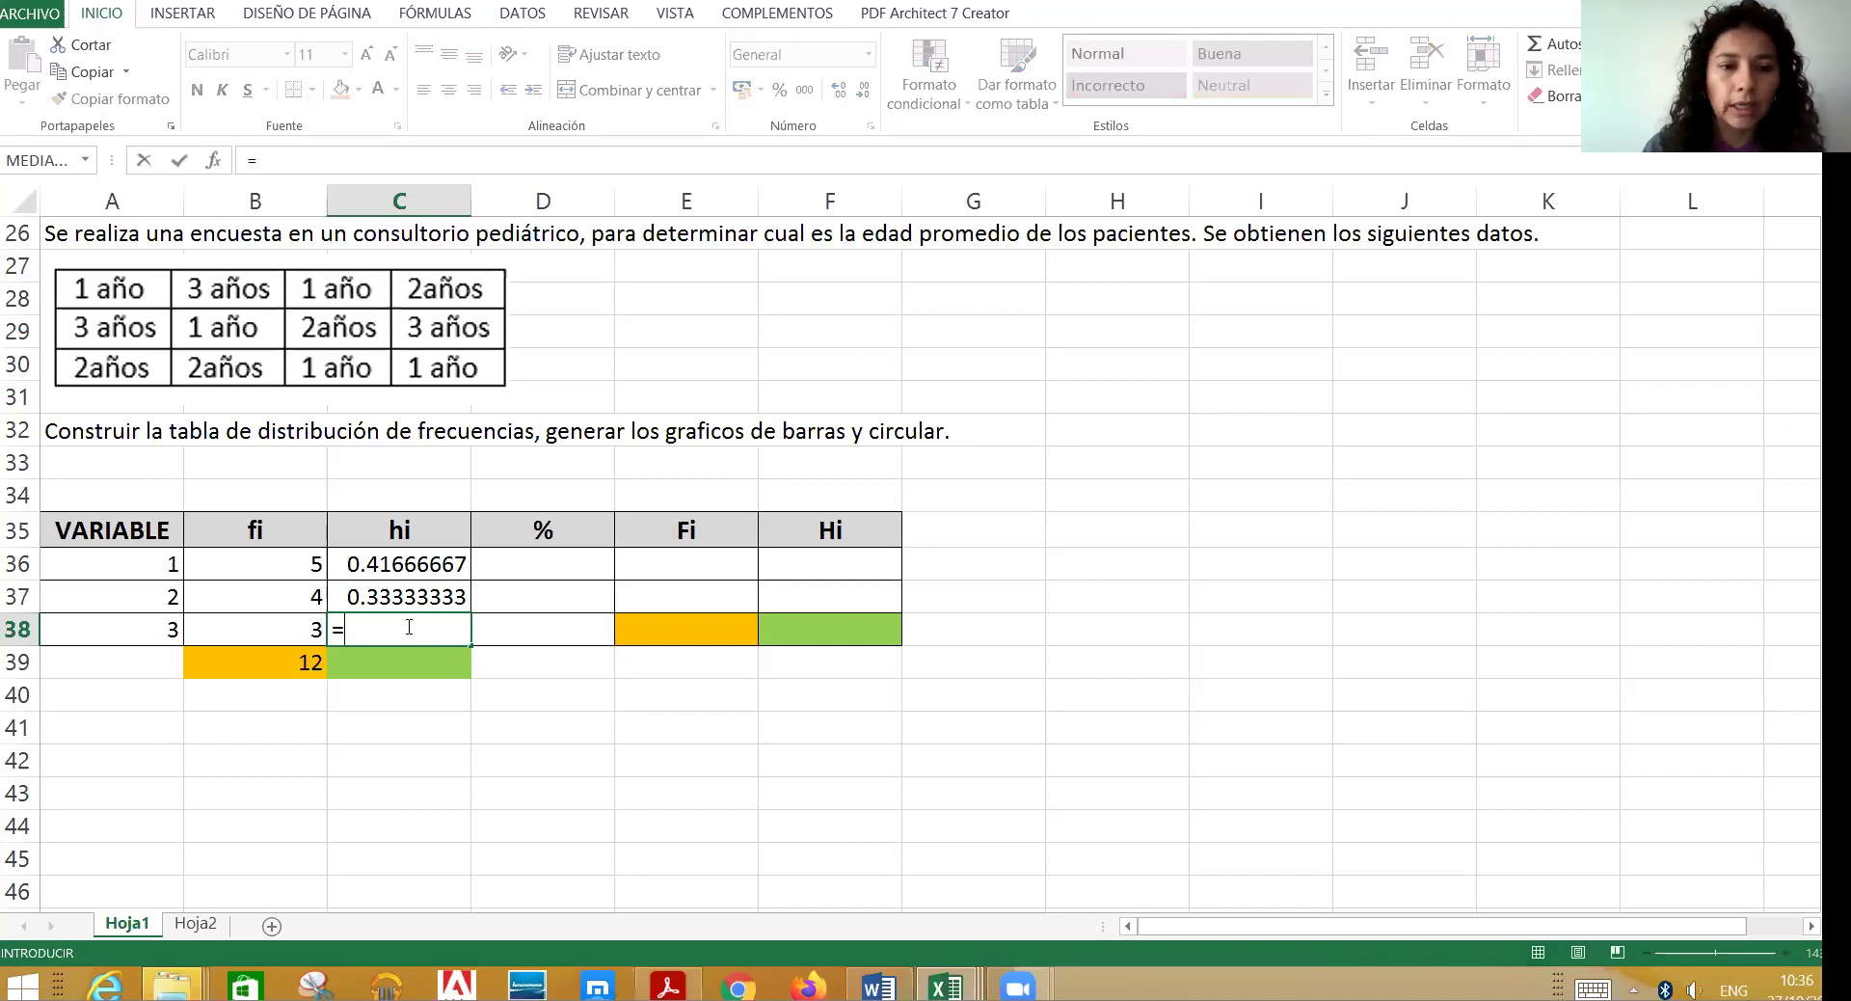
left_click(278, 623)
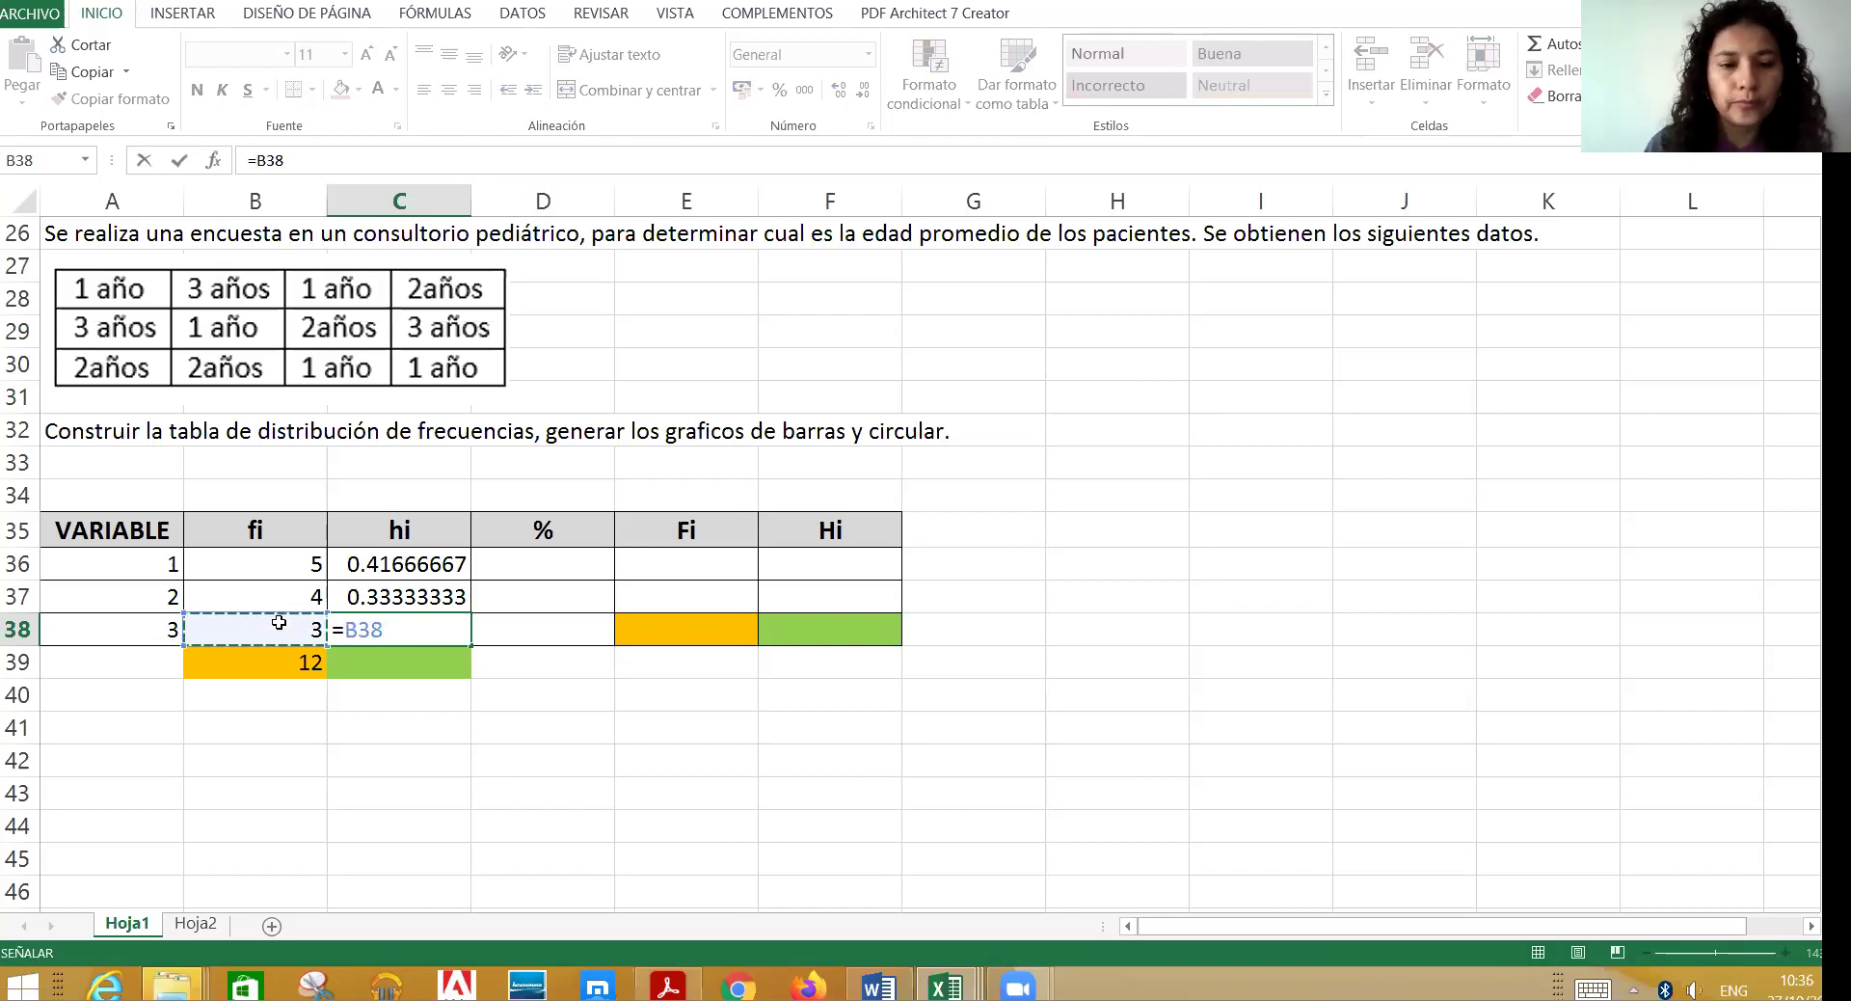
type("/")
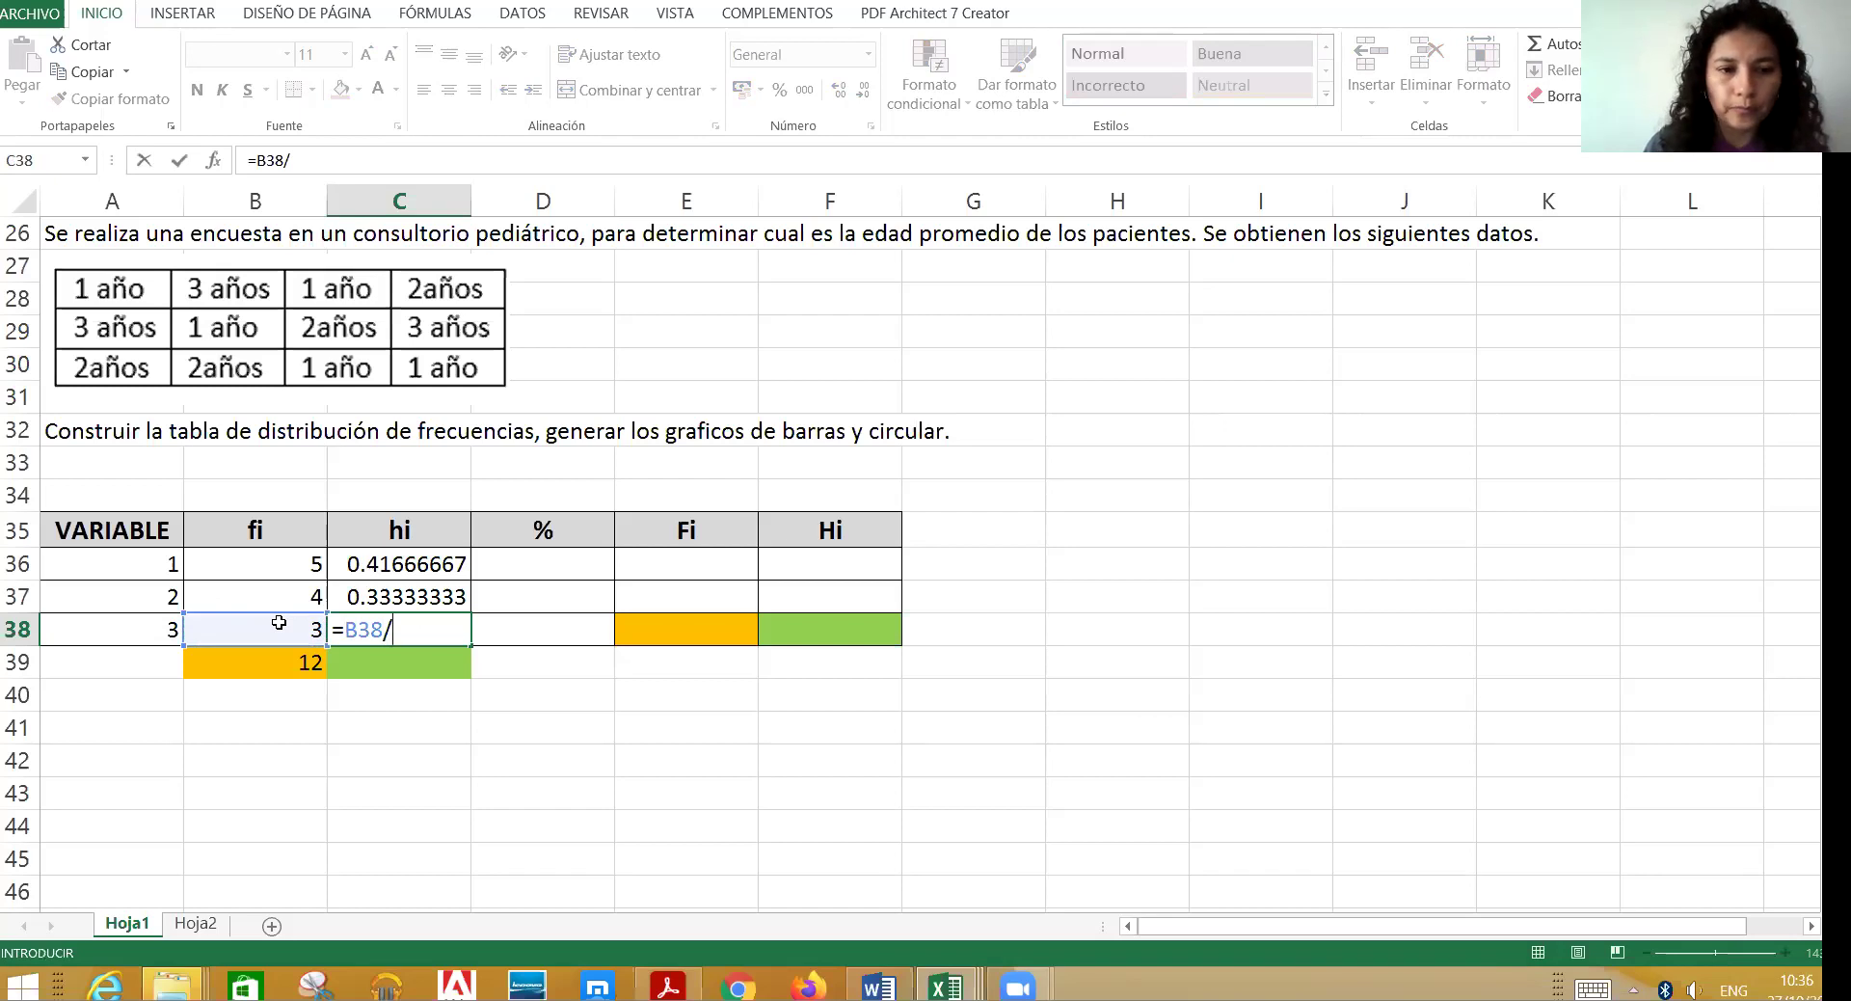
left_click(288, 666)
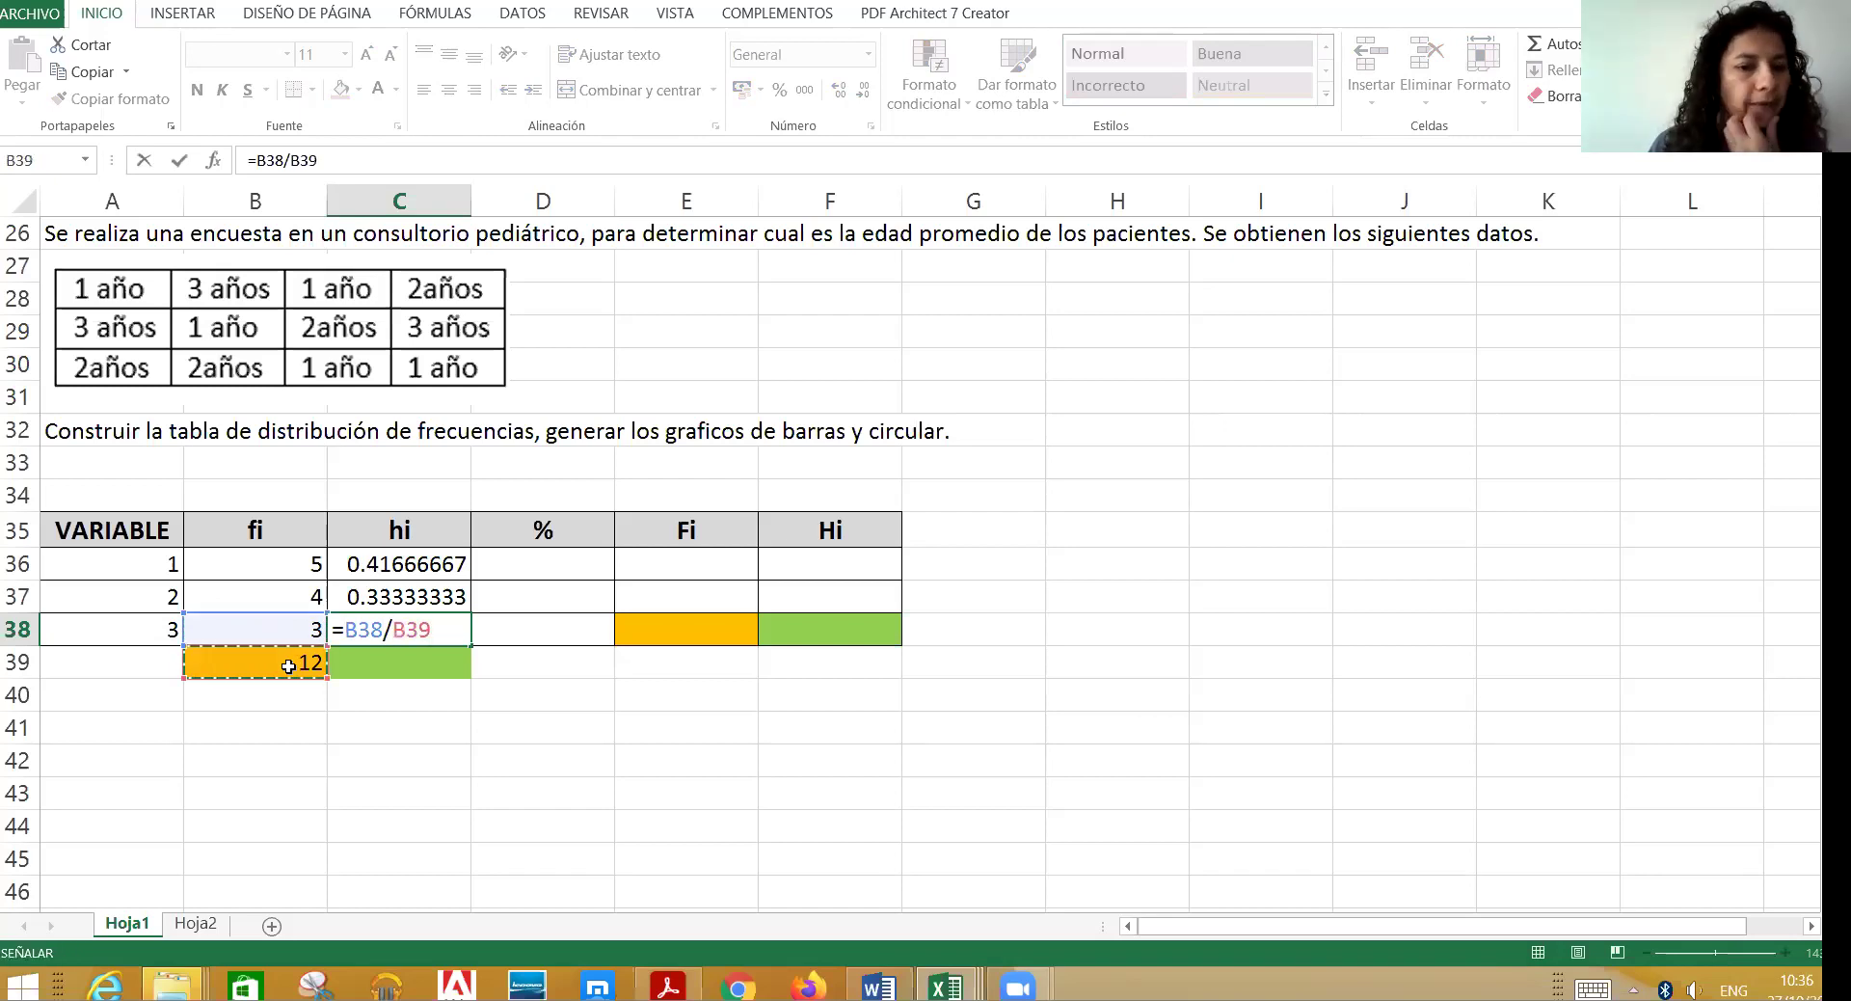
key("Return")
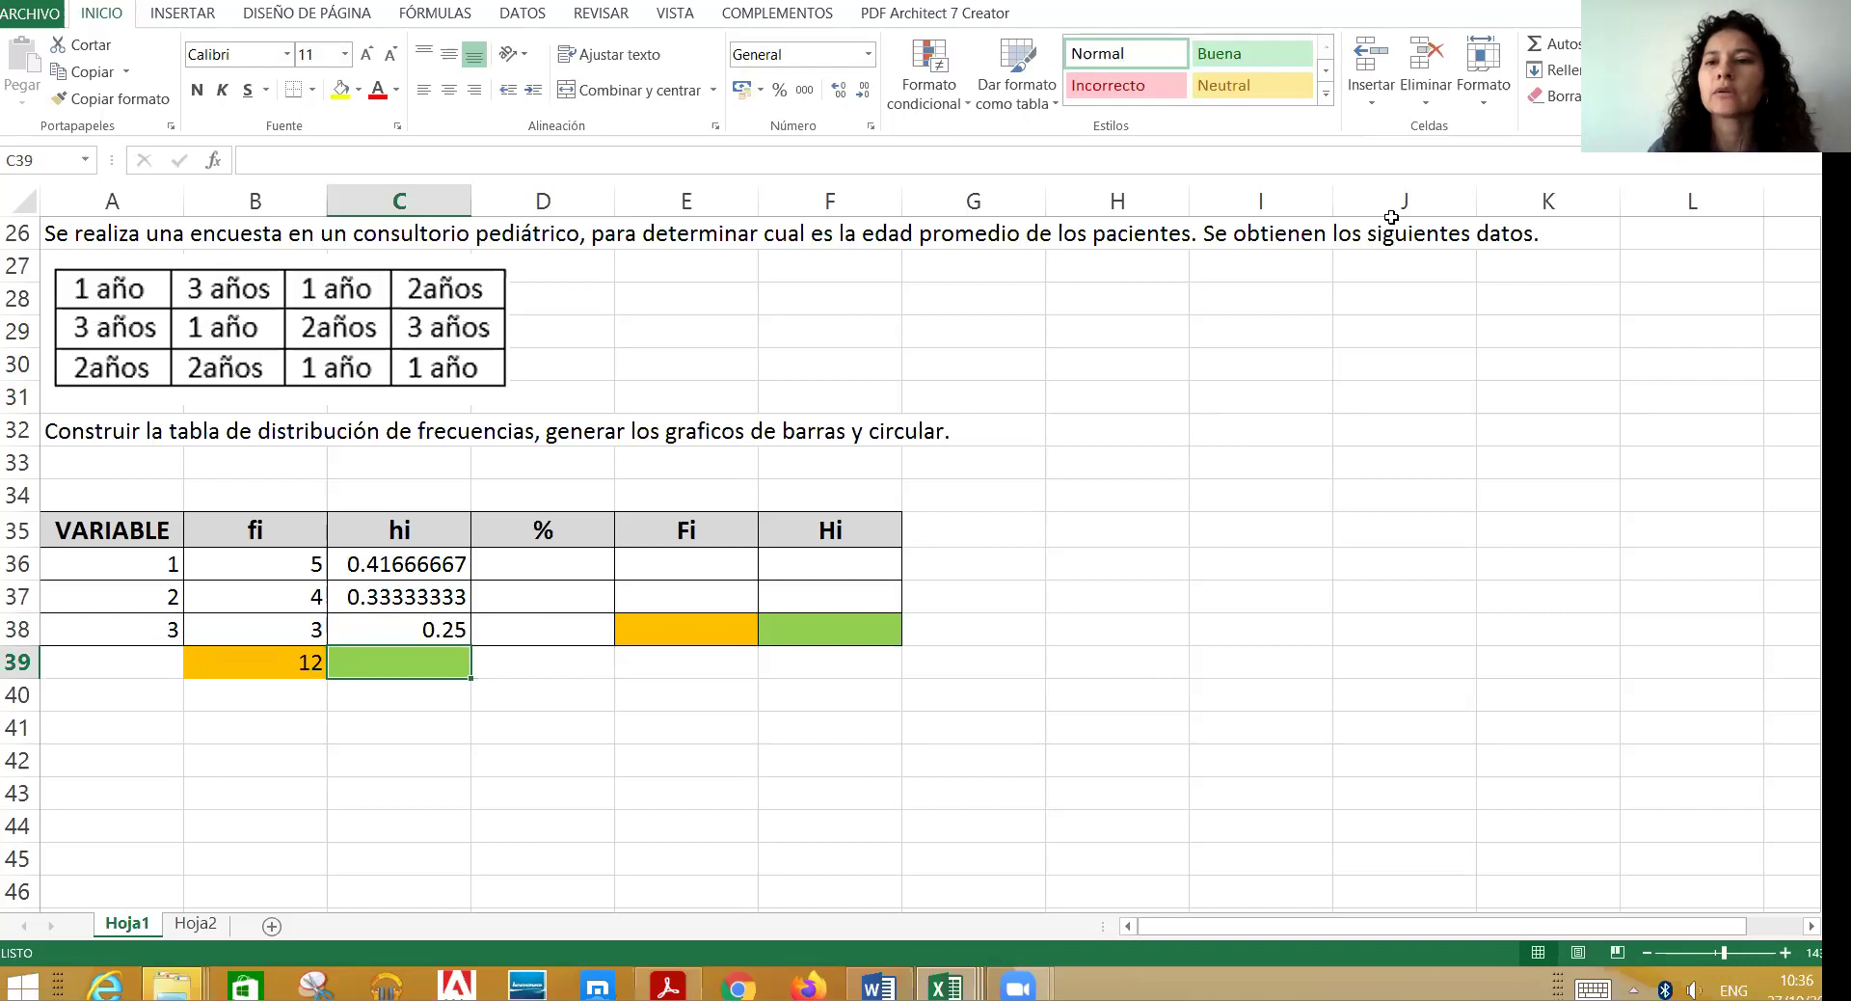
left_click(1543, 43)
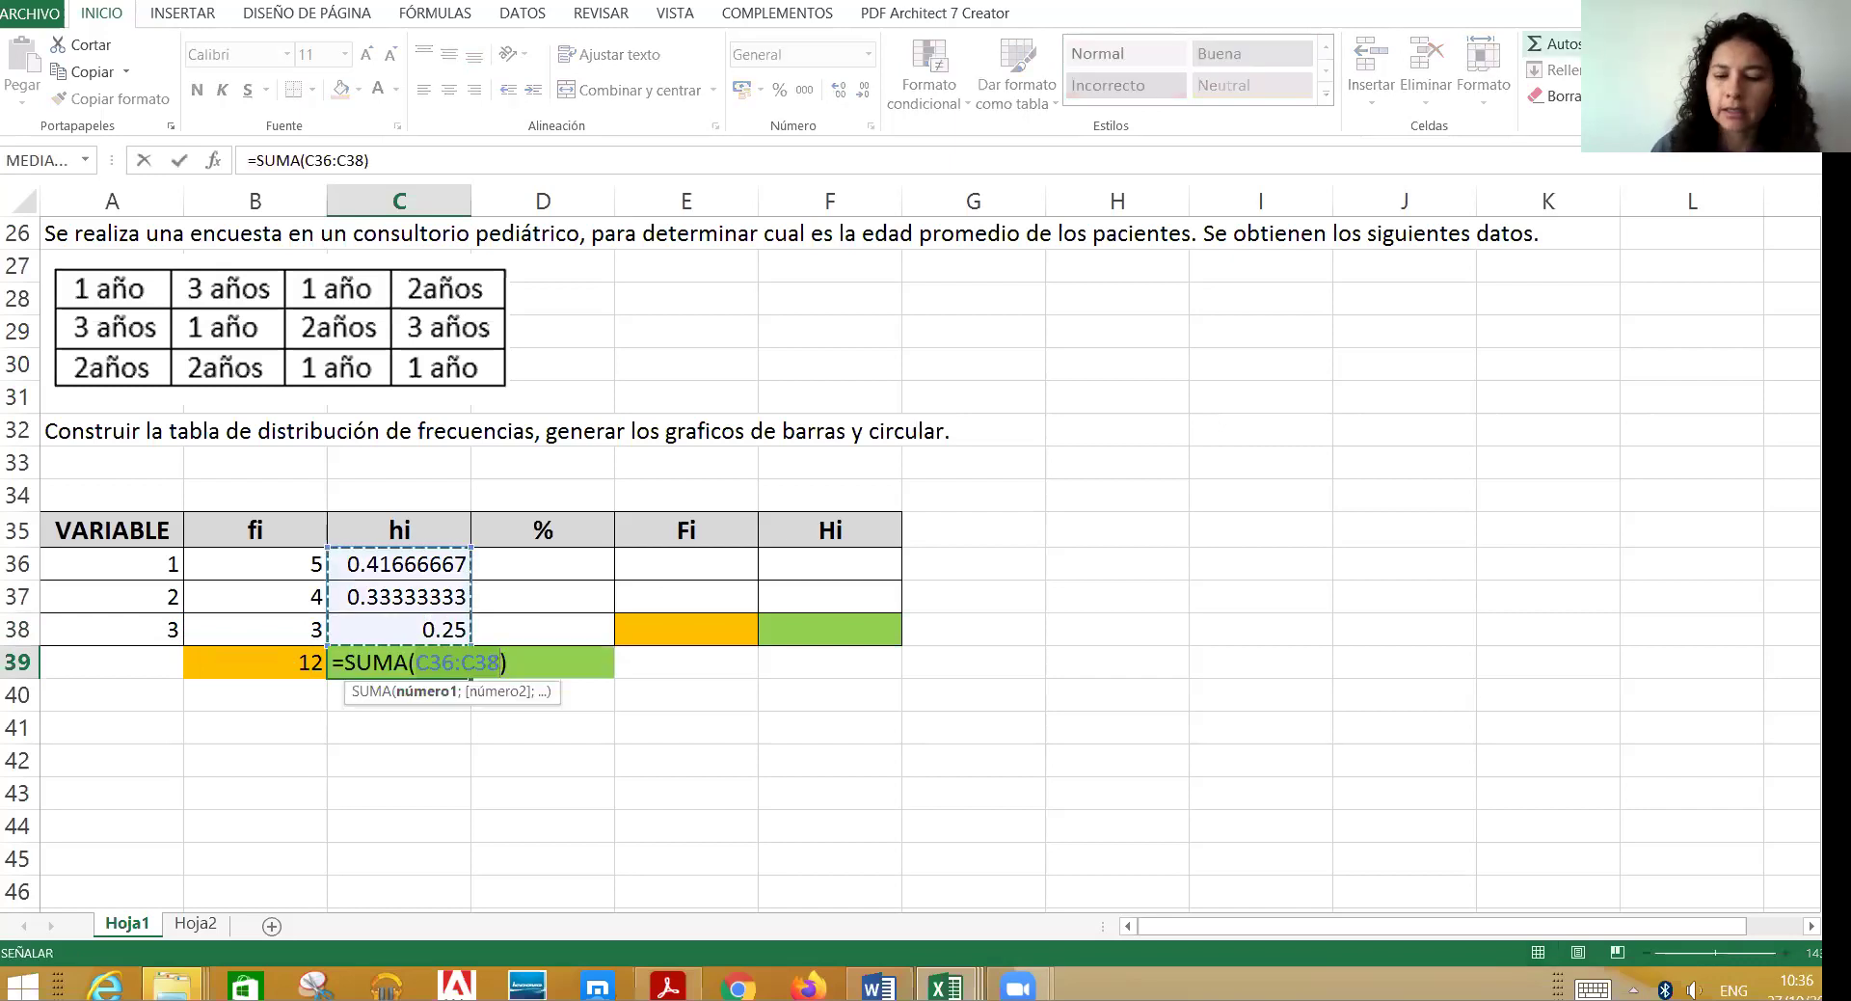
key("Return")
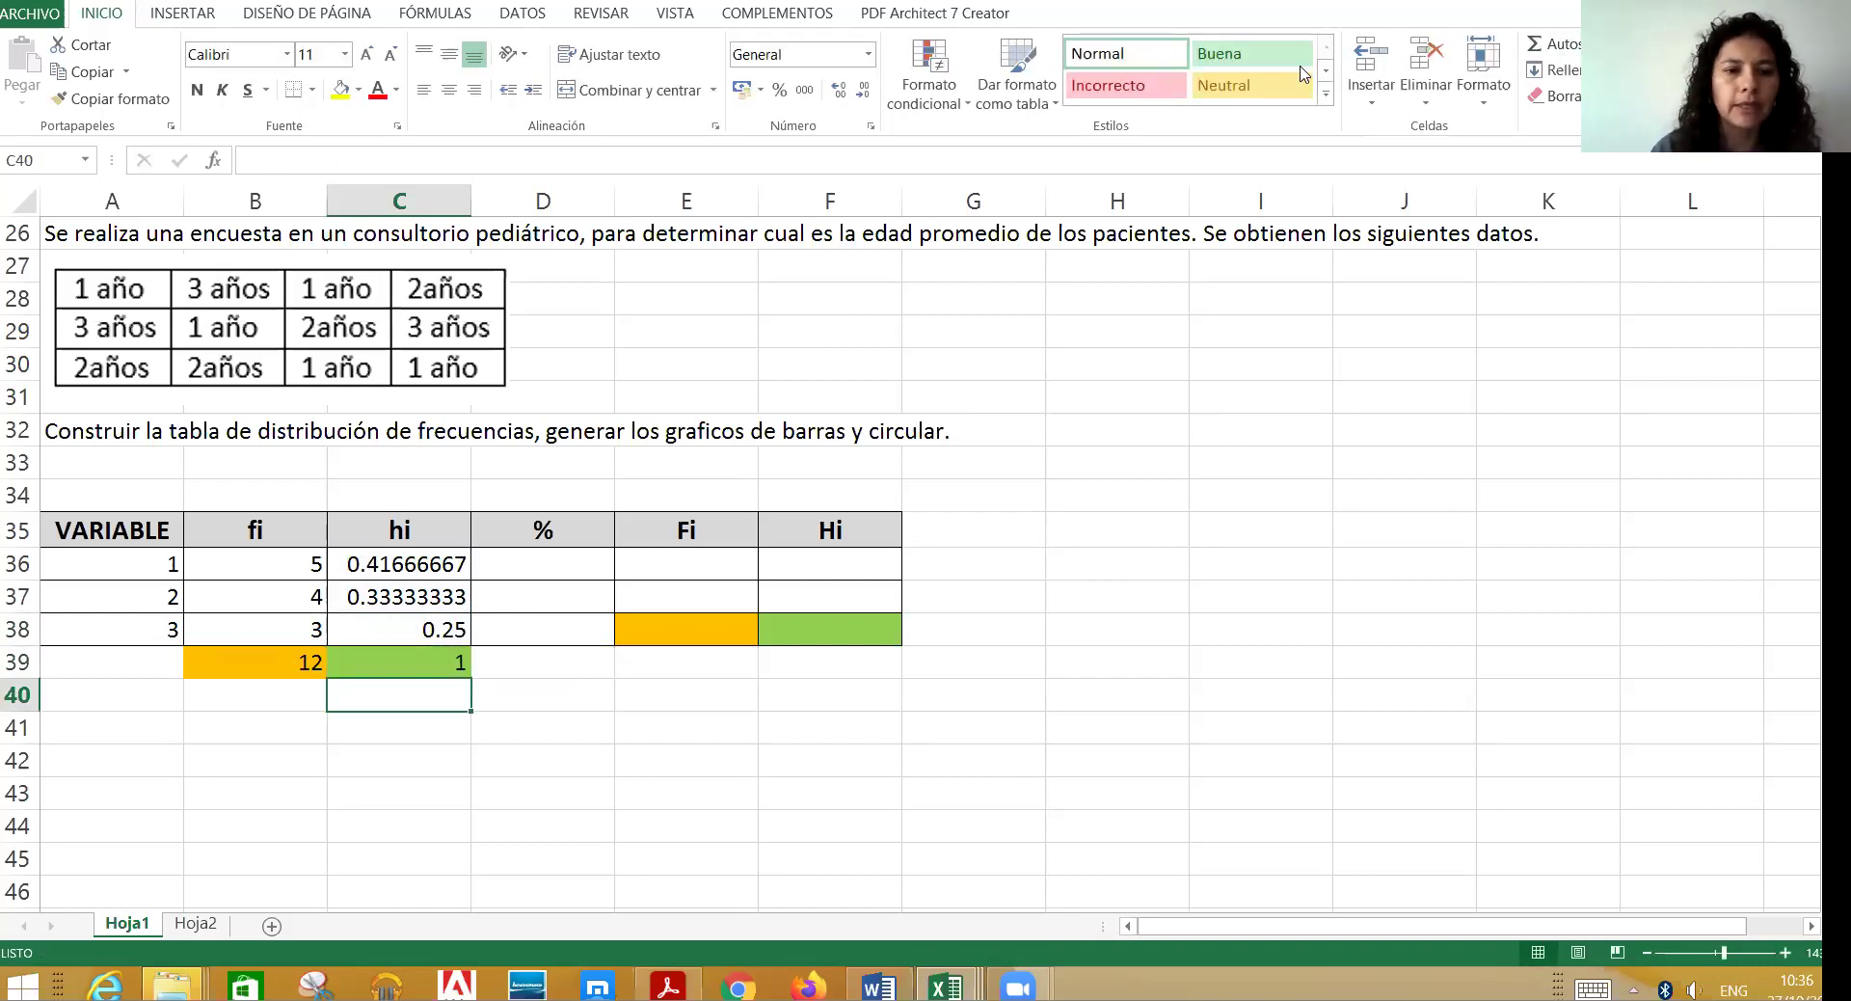
left_click(529, 564)
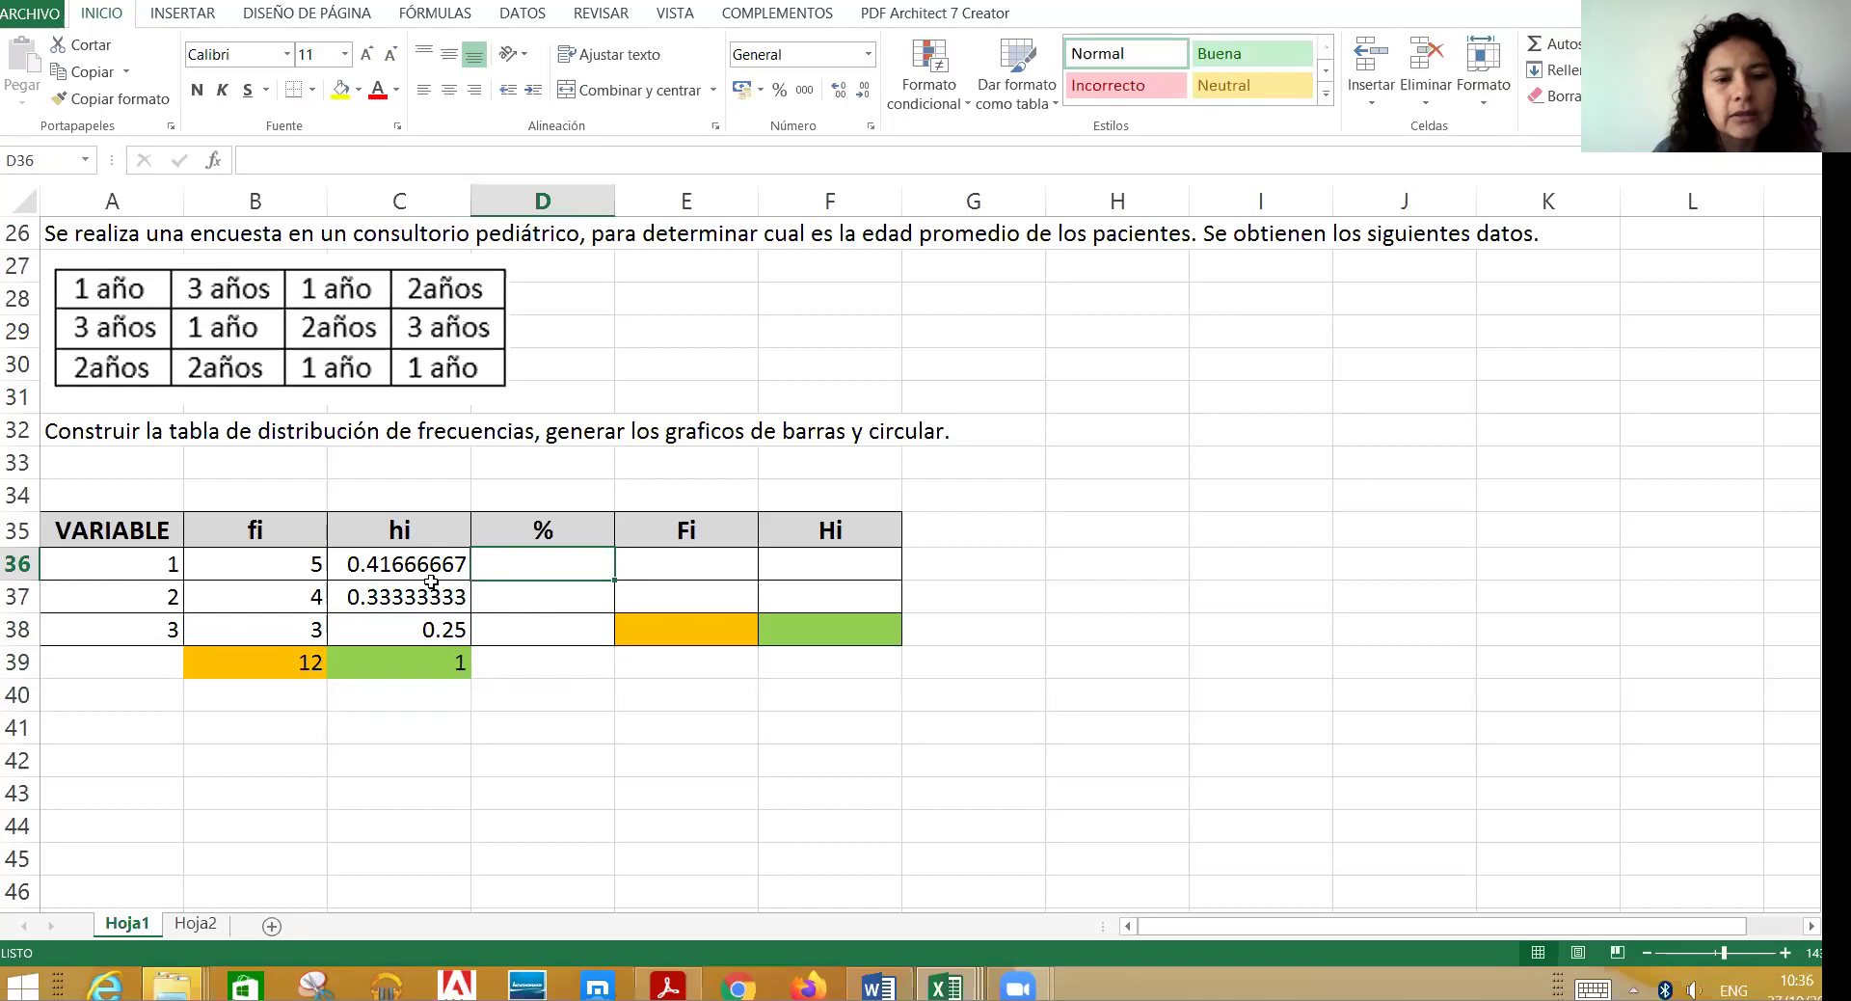
left_click_drag(425, 561, 890, 626)
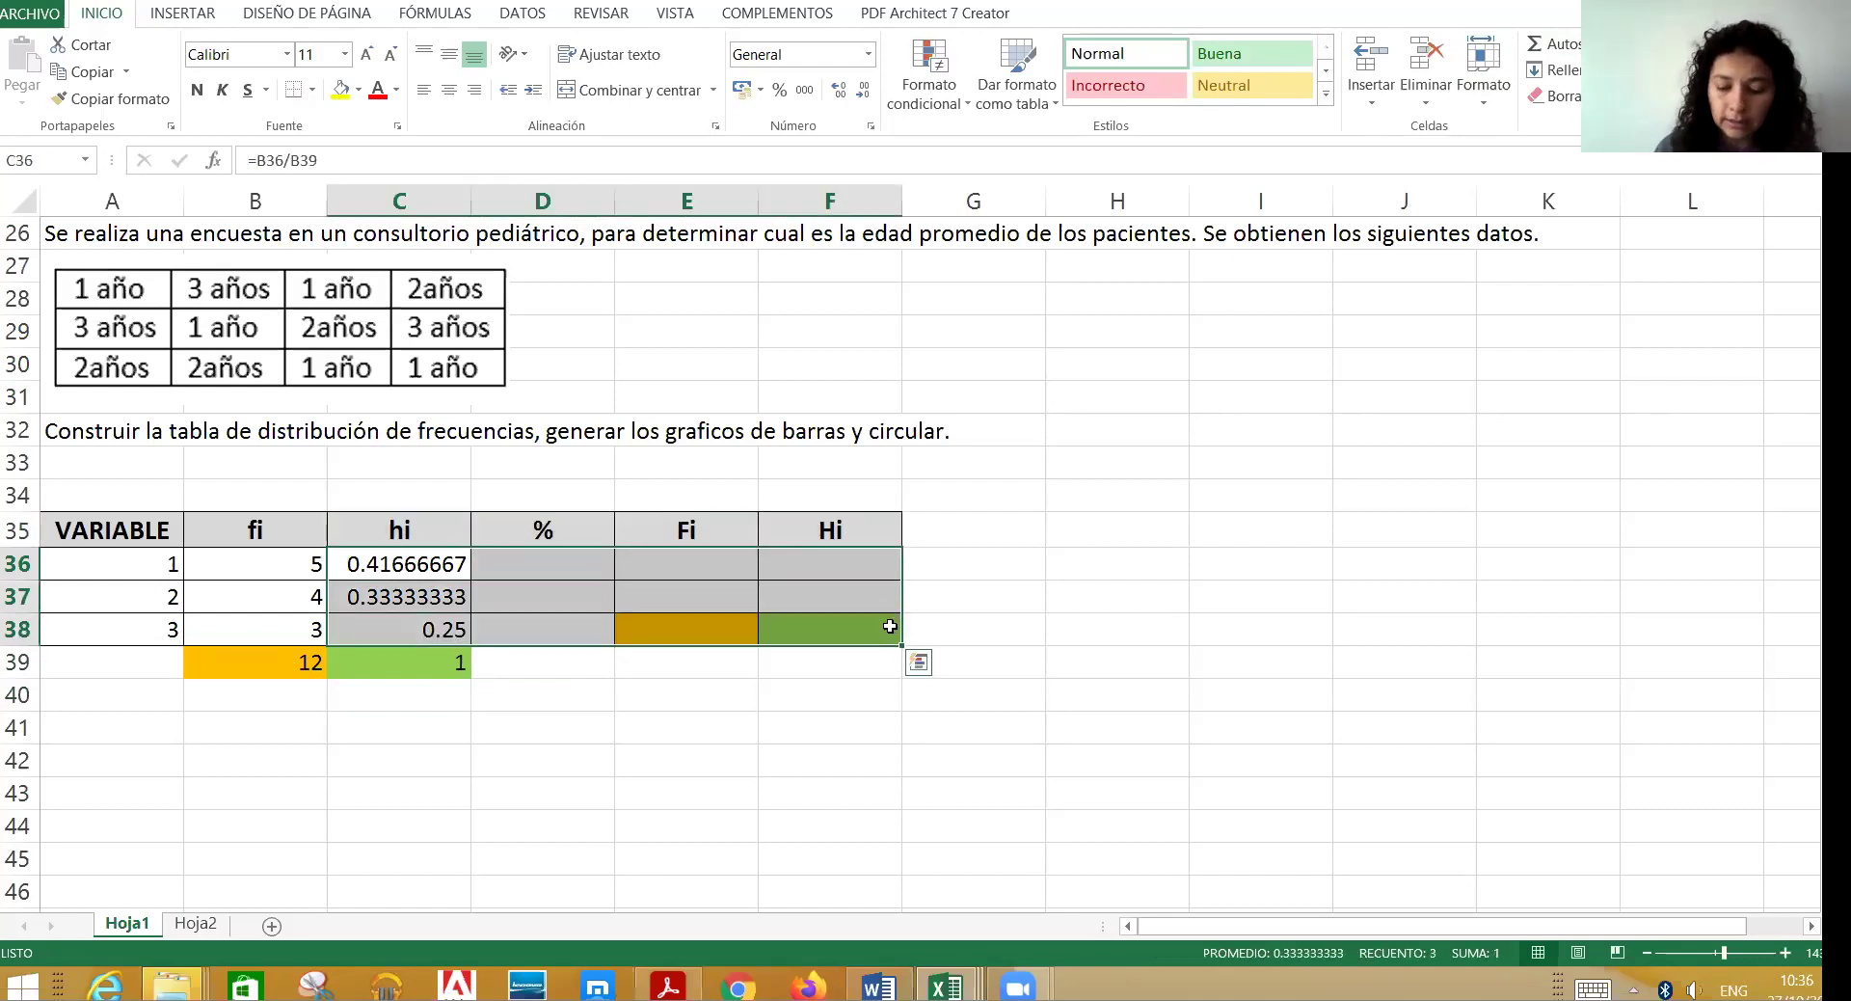
right_click(891, 629)
mouse_move(1003, 433)
left_click(808, 738)
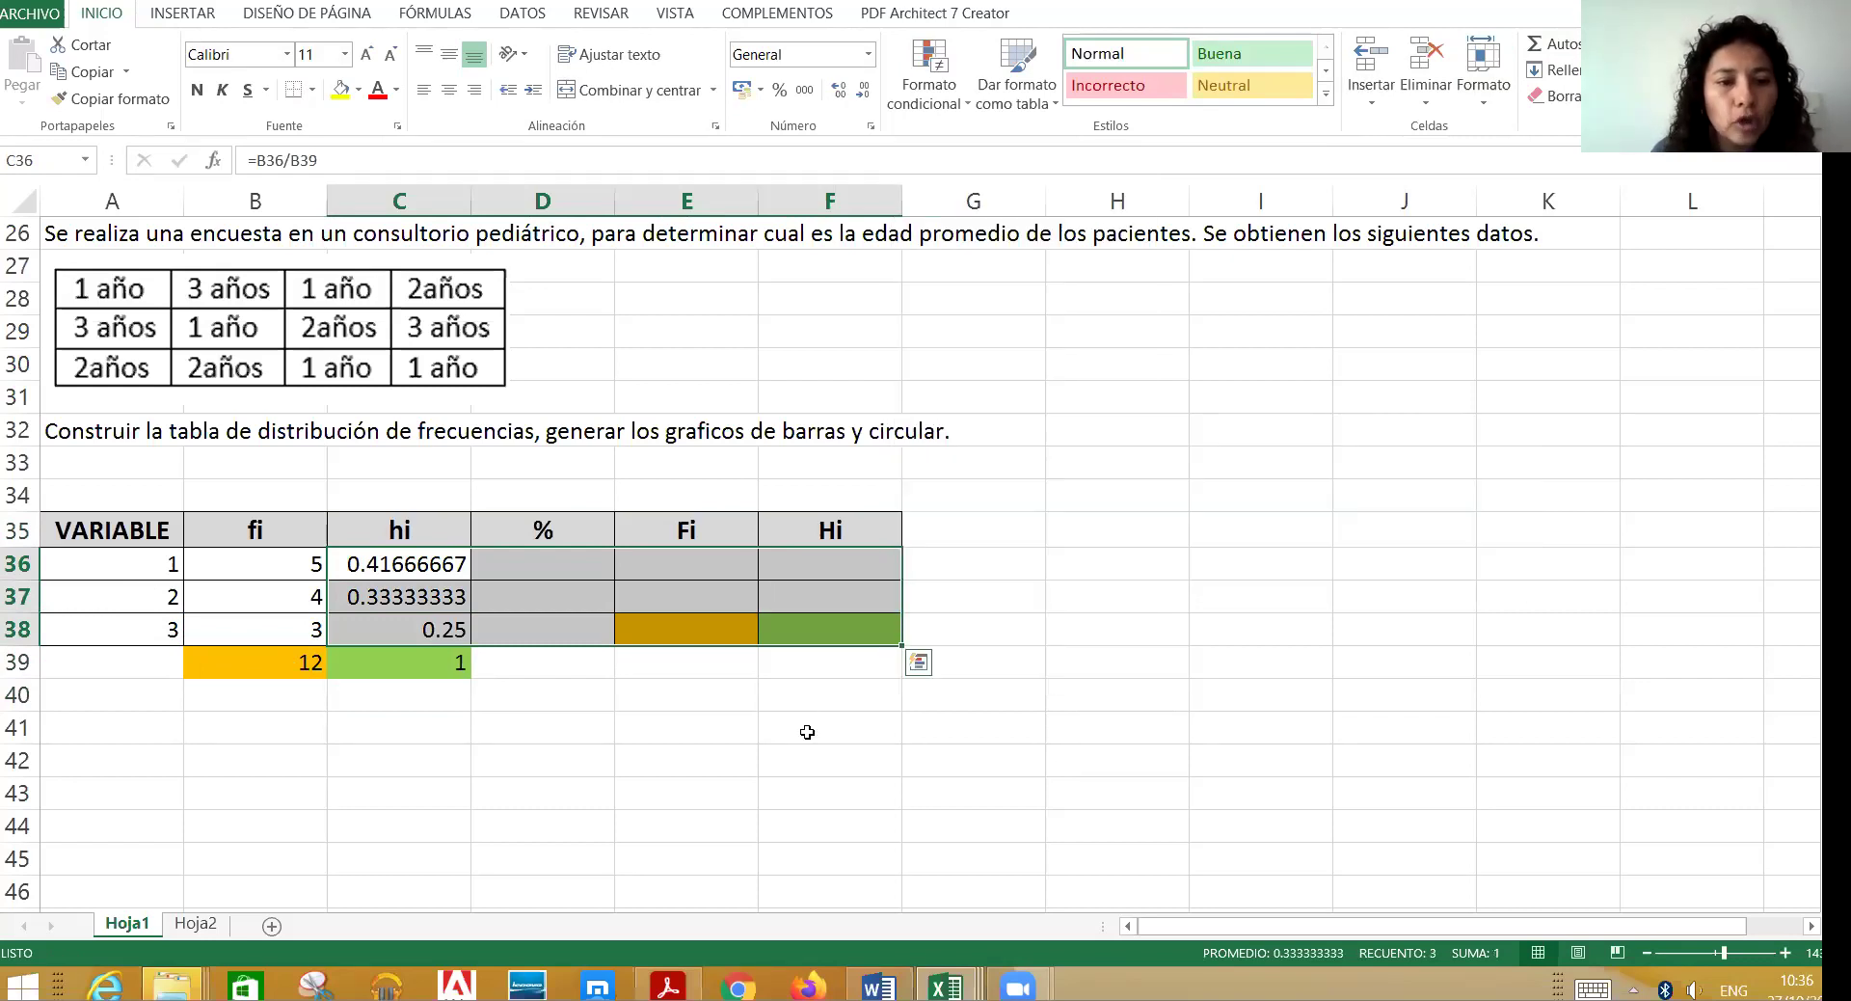
left_click(602, 758)
Step: Format cells C36 to F38 with the Número category and 2 decimal places
left_click_drag(362, 564, 825, 623)
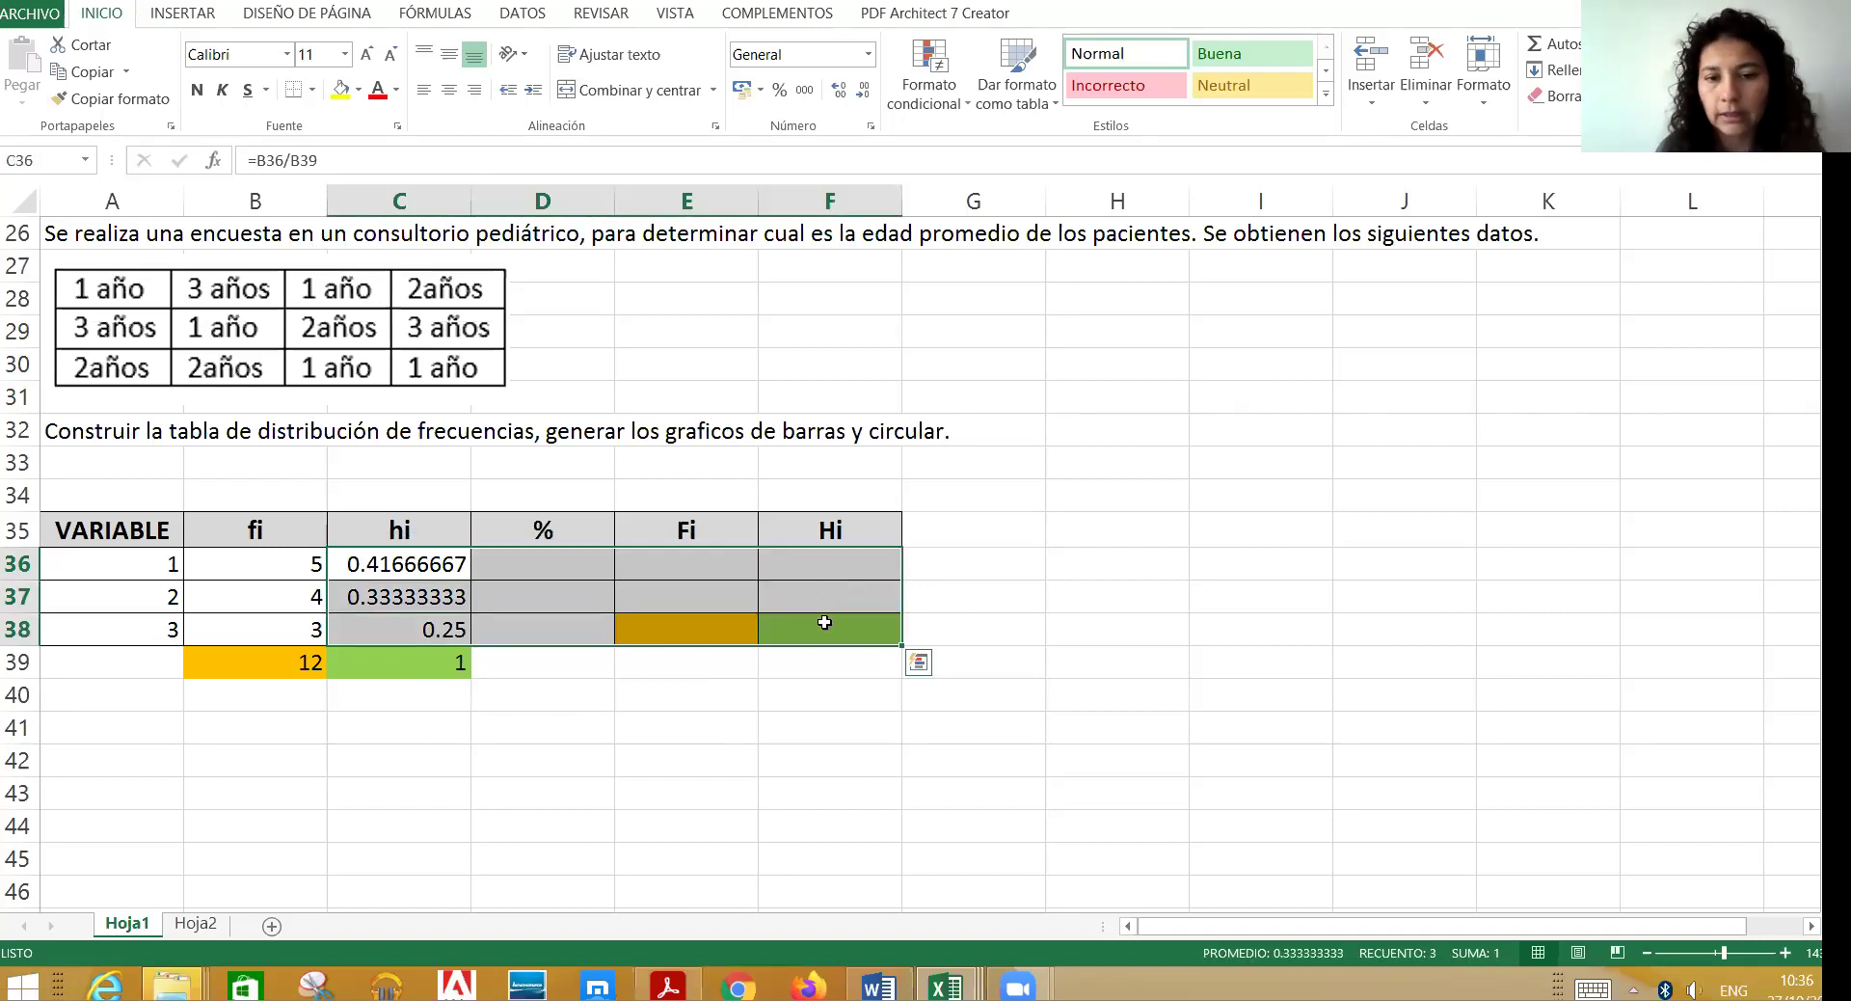
right_click(825, 625)
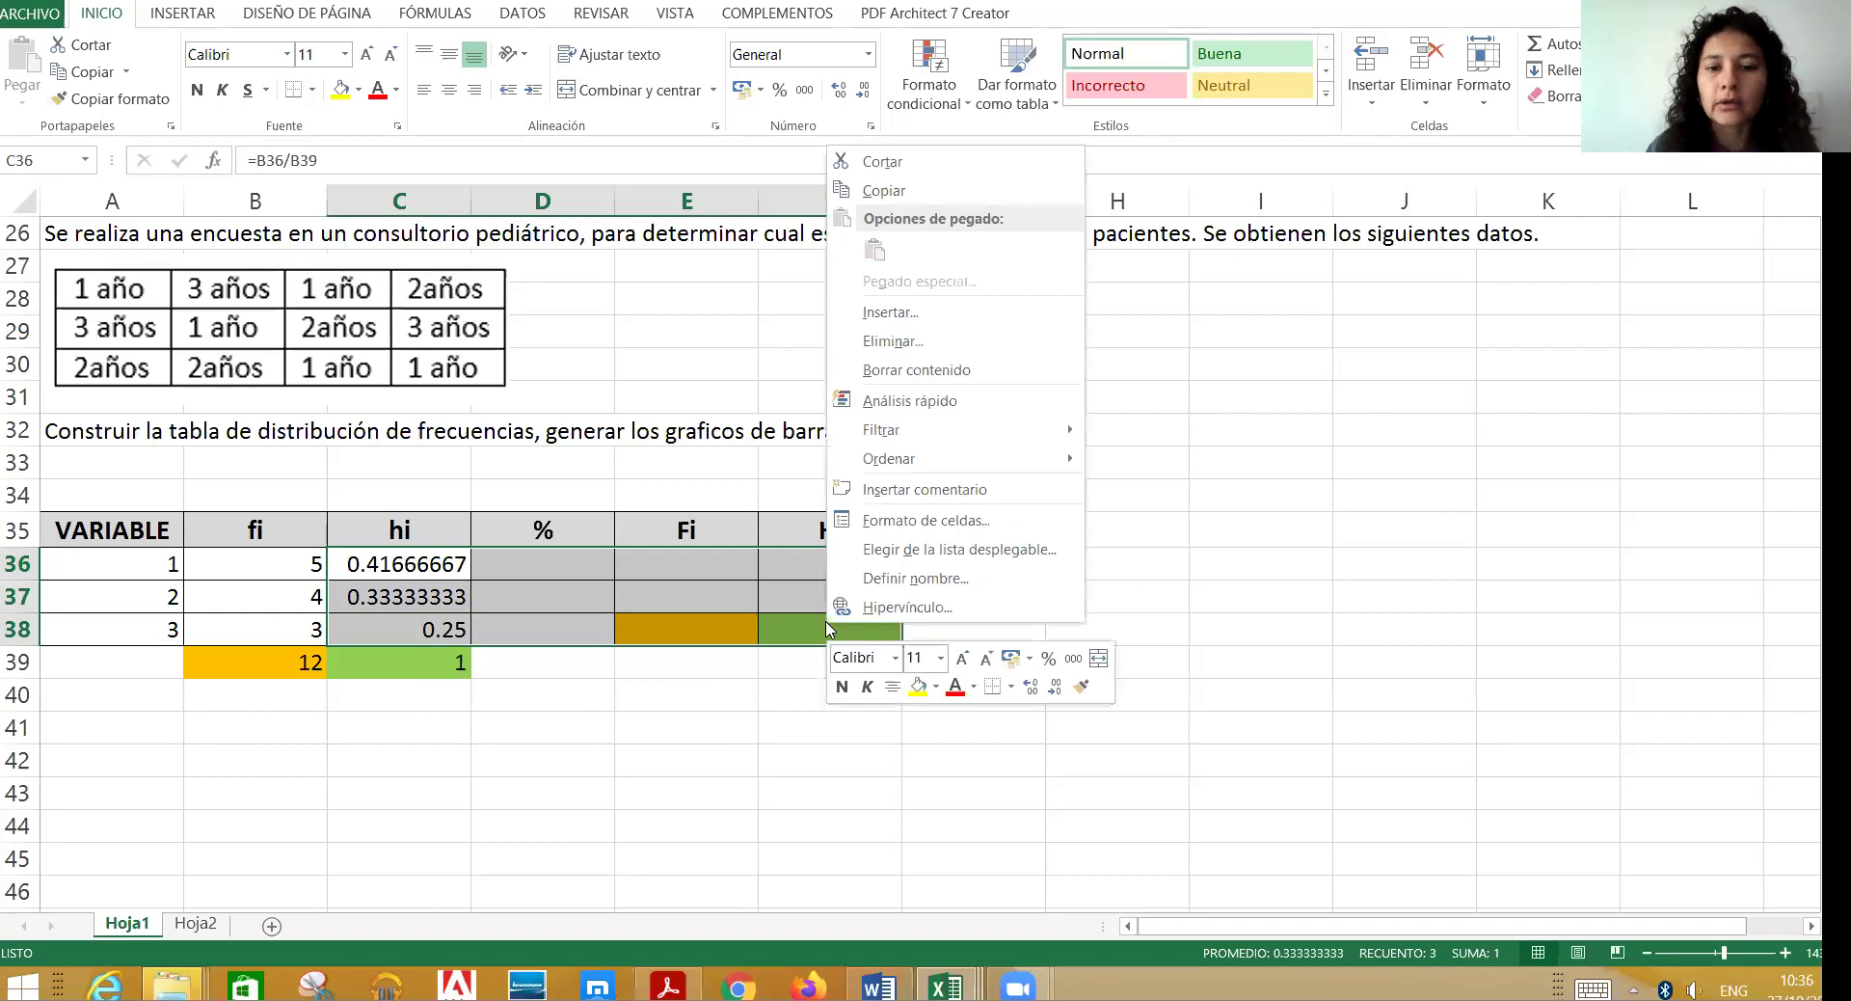
left_click(953, 522)
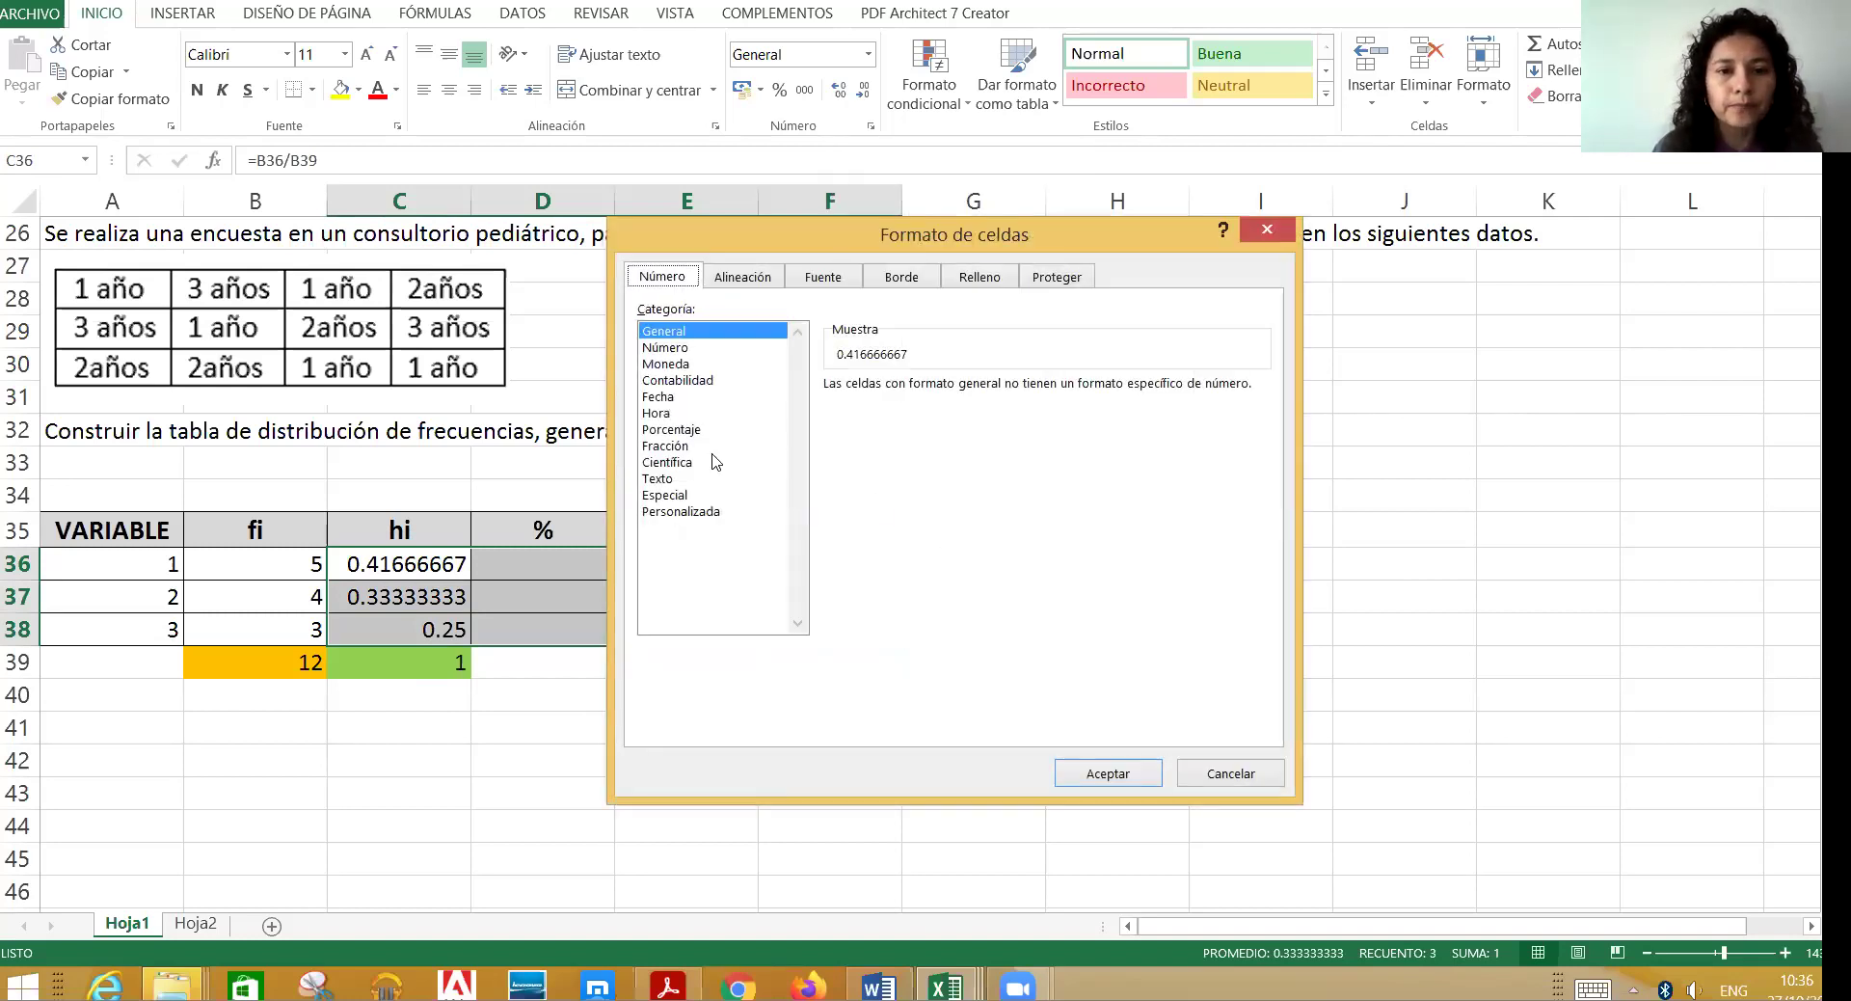
left_click(674, 349)
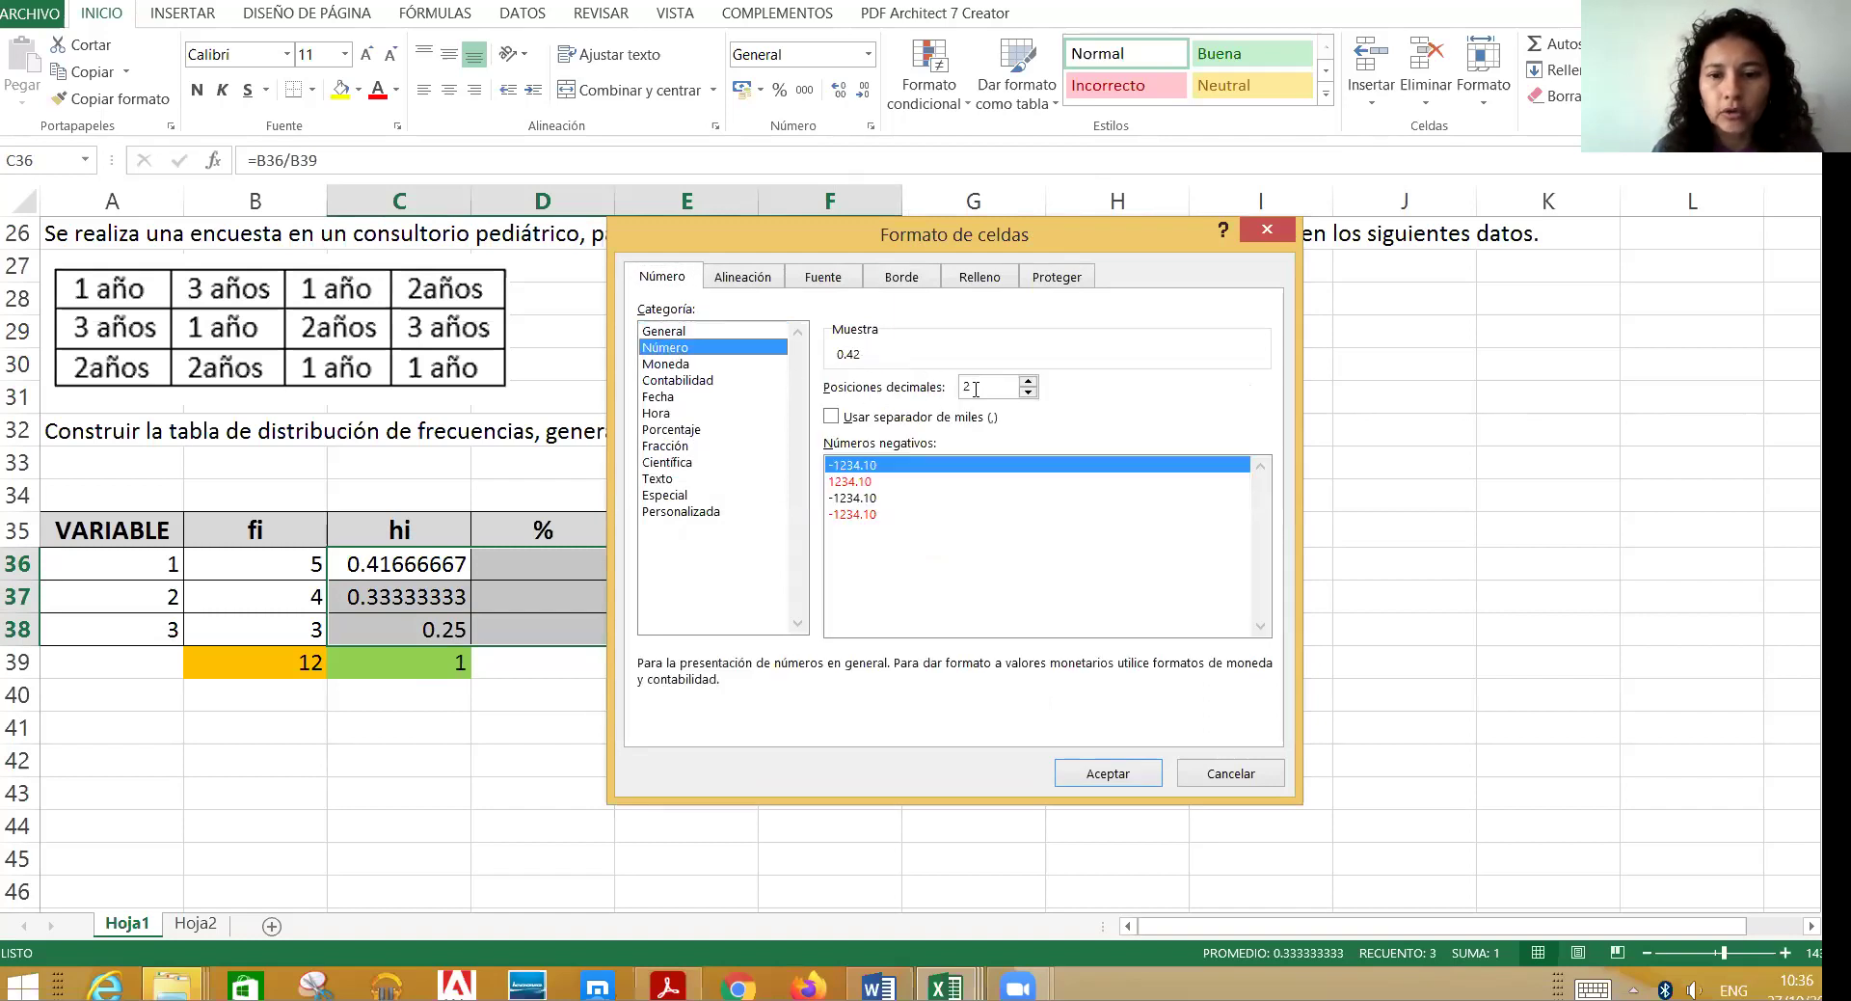
left_click(1117, 768)
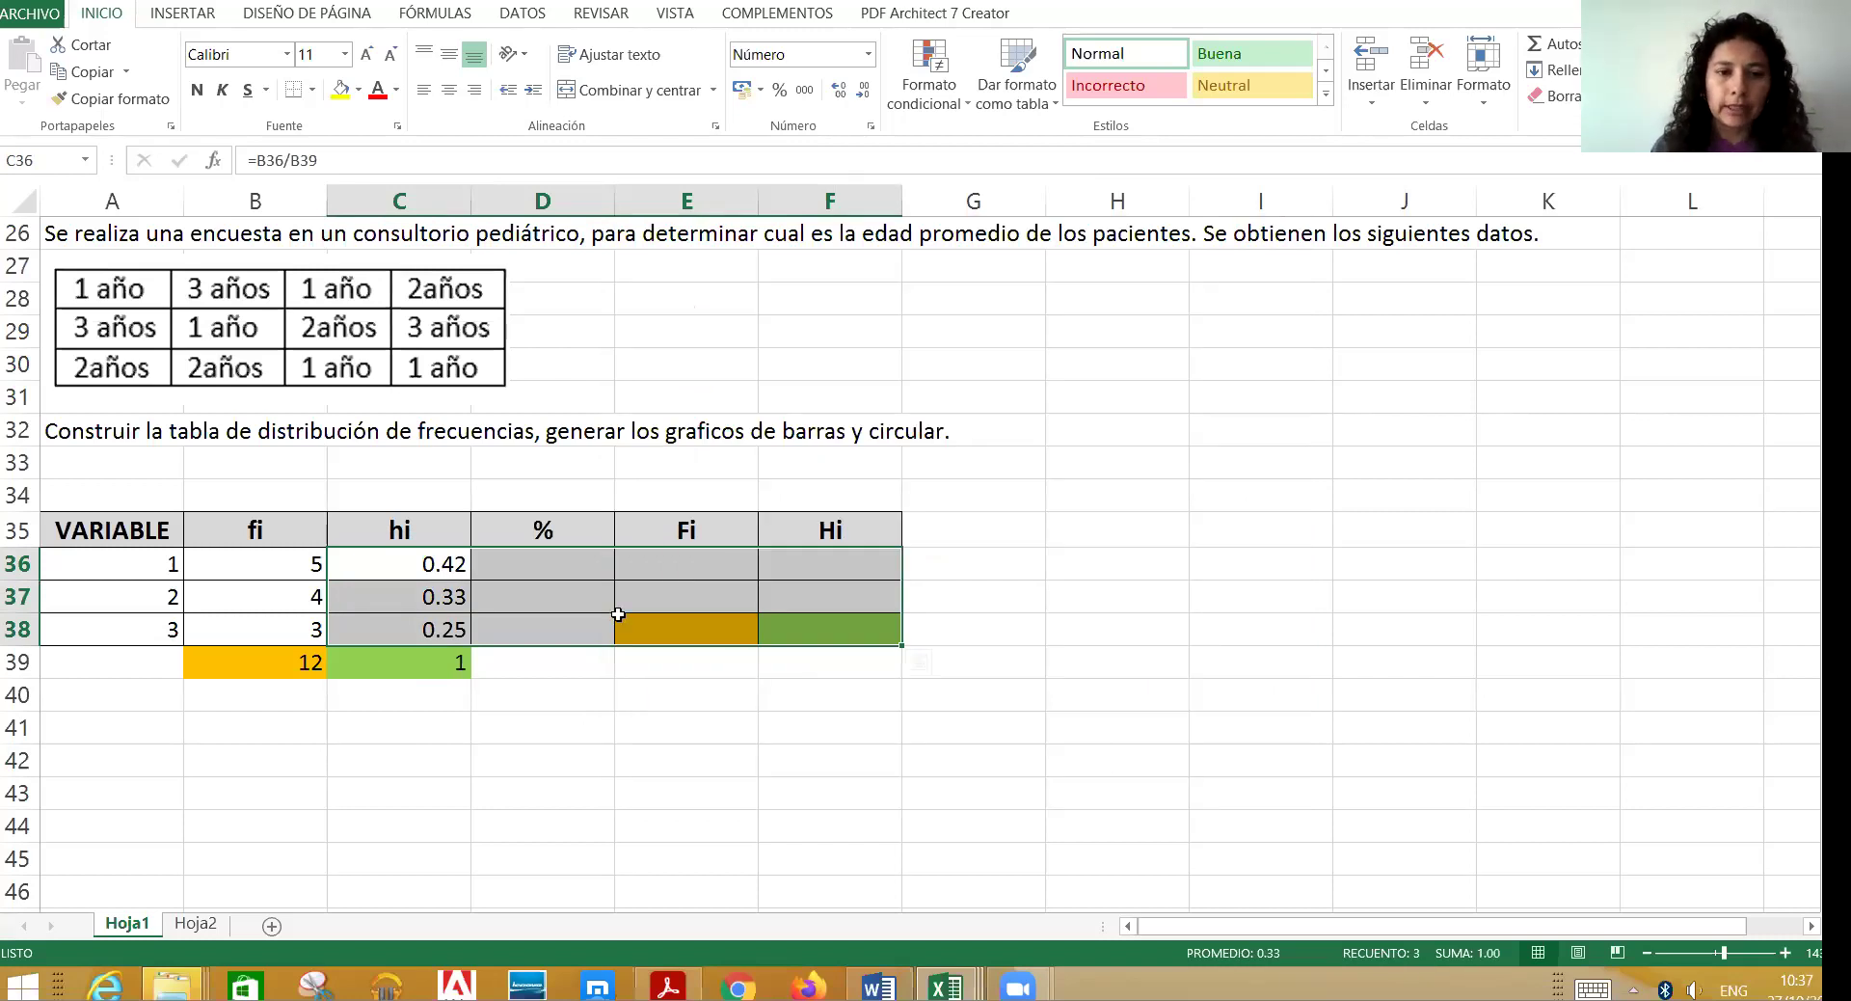
Step: Calculate the percentage for age 1 in D36 with the formula =C36*100
left_click(566, 570)
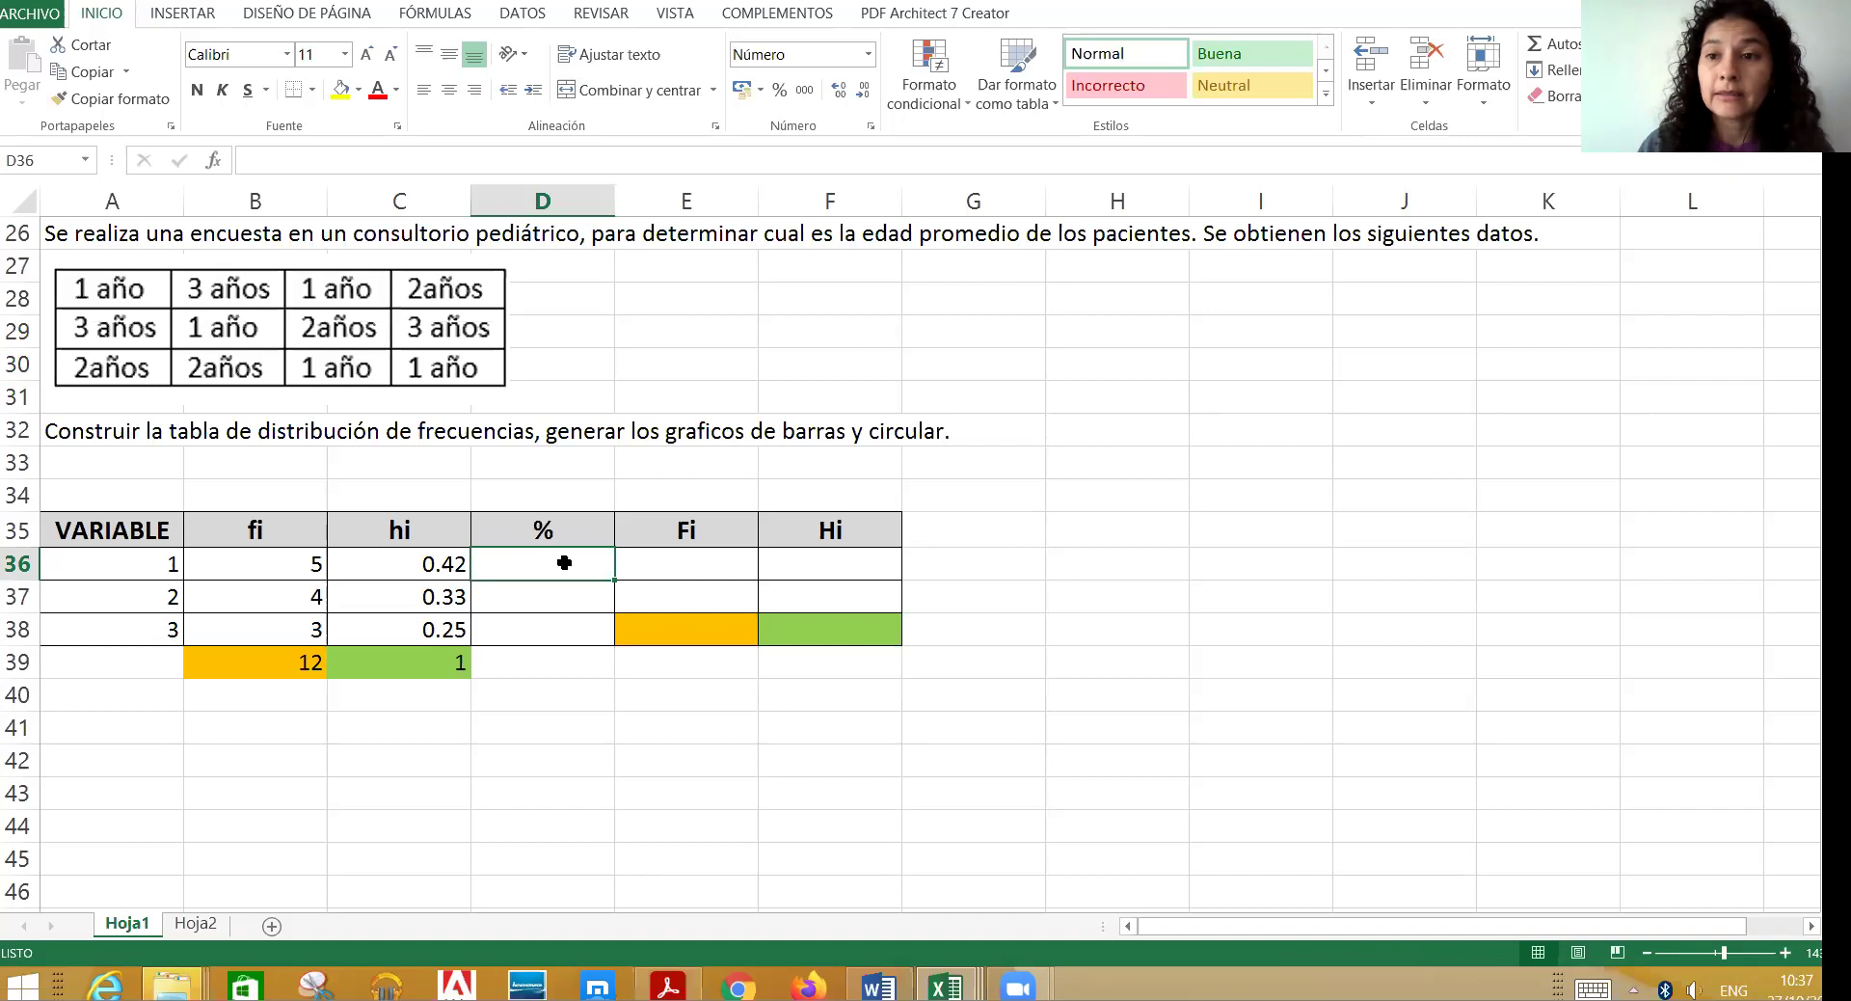
type("=")
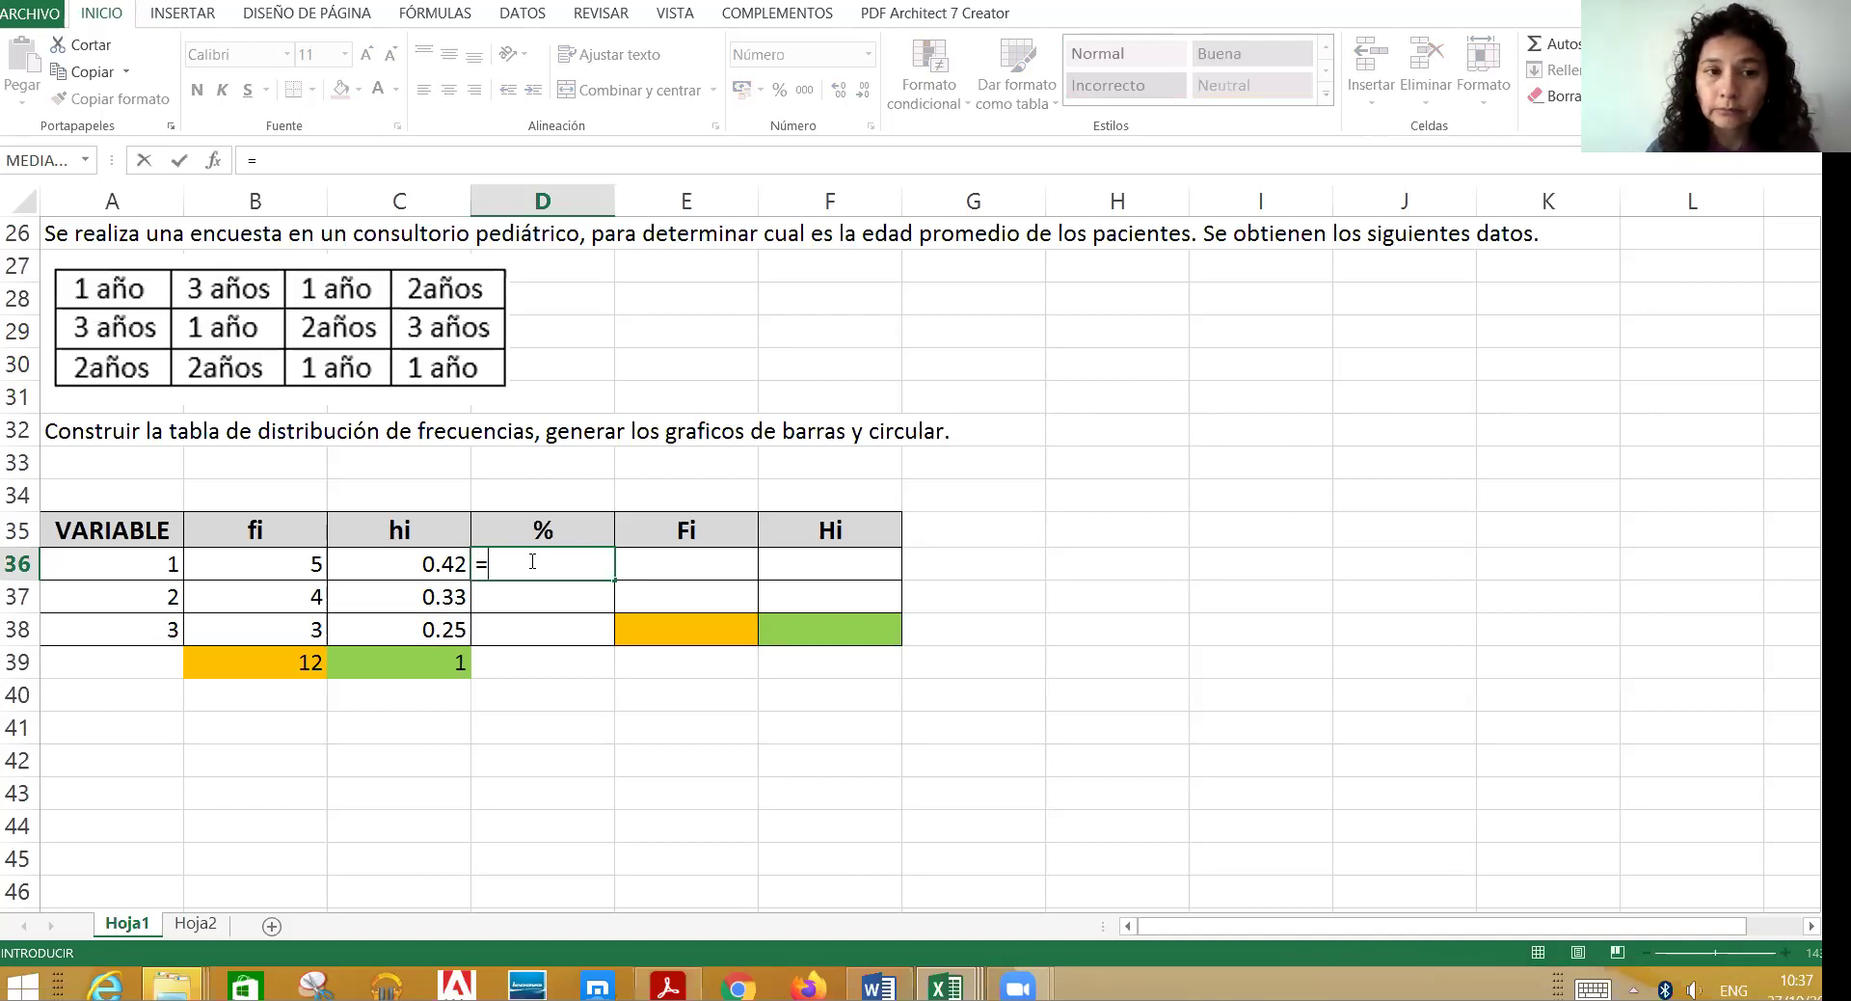
type("c36")
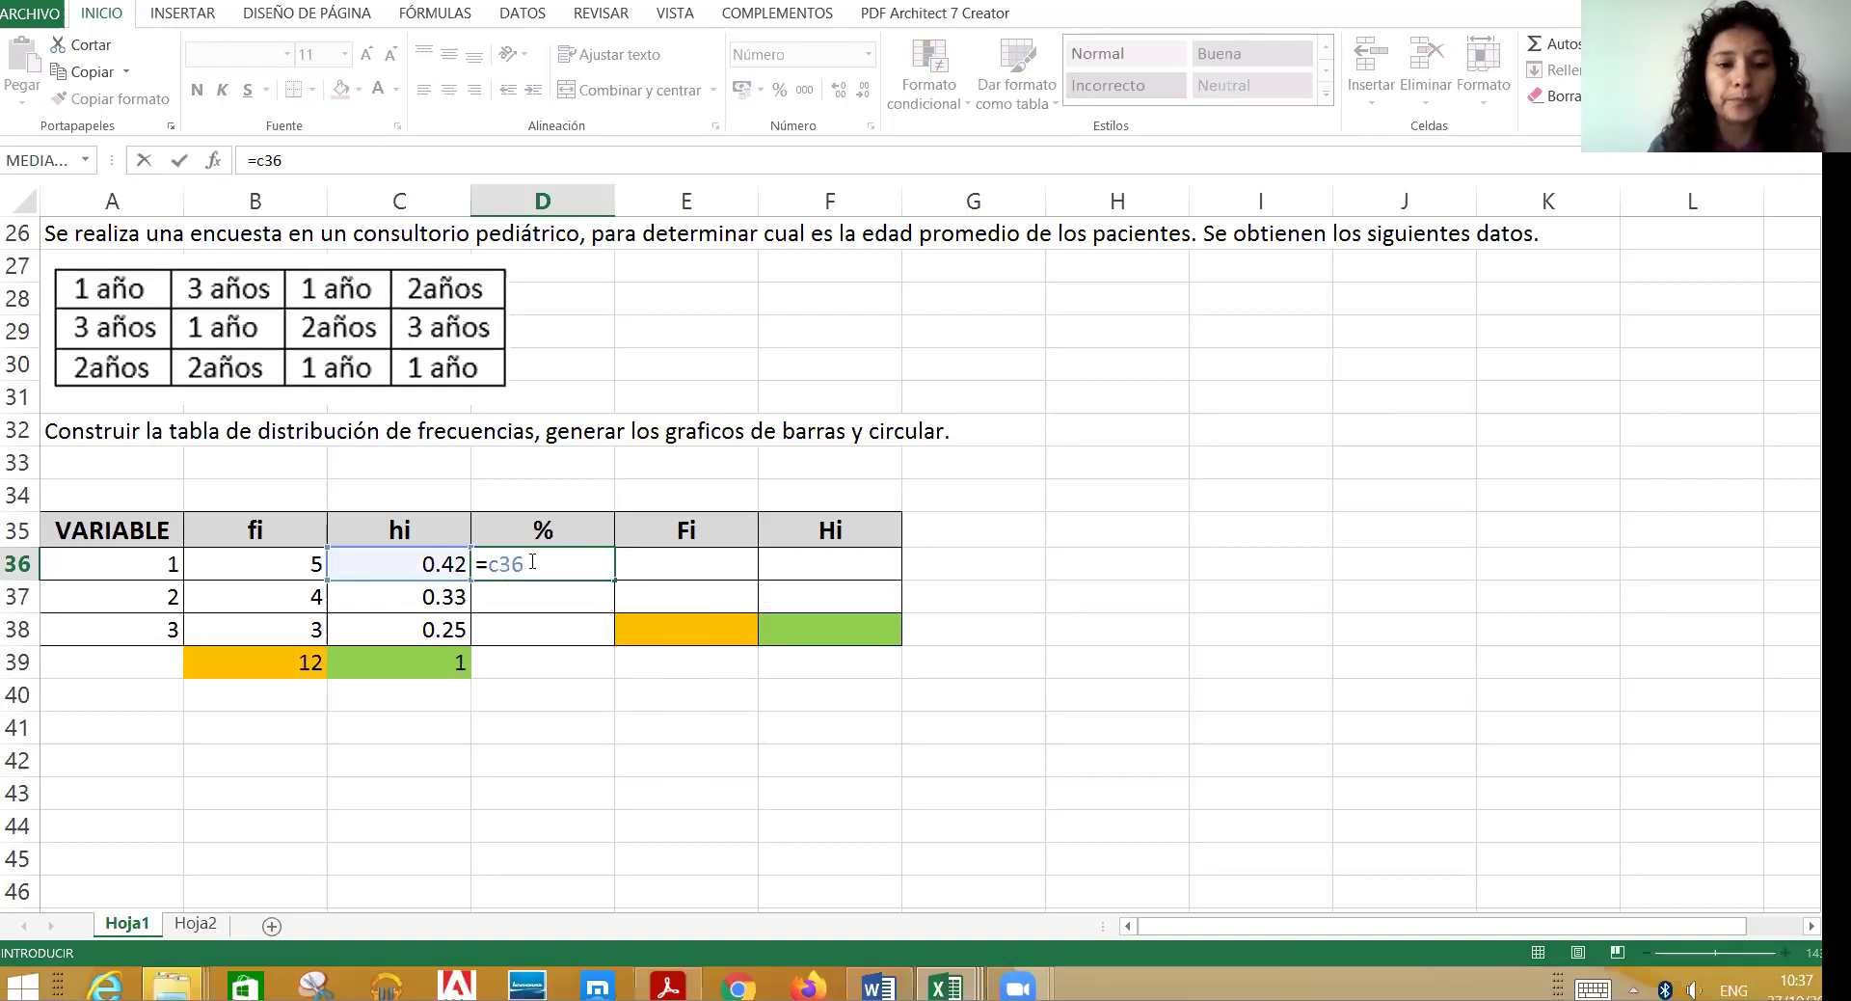
type("*")
type("00")
key("Return")
Step: Copy the percentage formula from D36 down to D38, and total the % column in D39 with an automatic sum of D36:D38
left_click(600, 566)
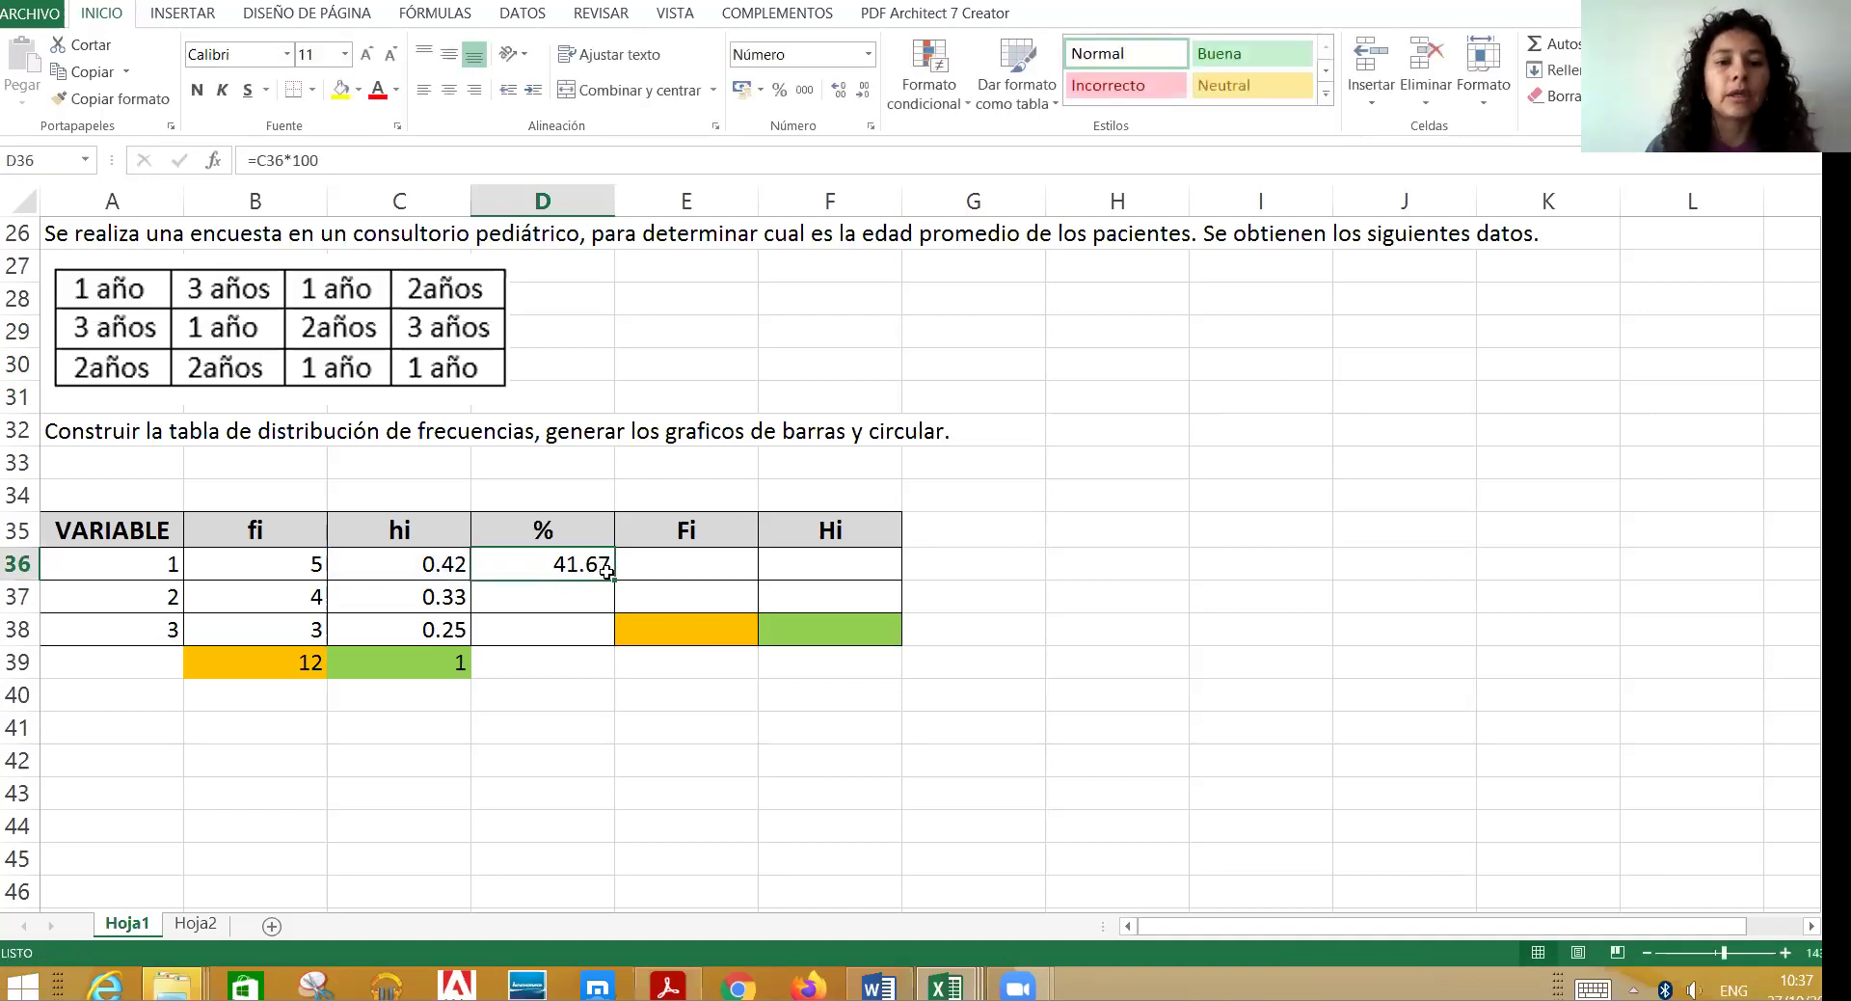
left_click_drag(615, 581, 612, 636)
left_click(578, 658)
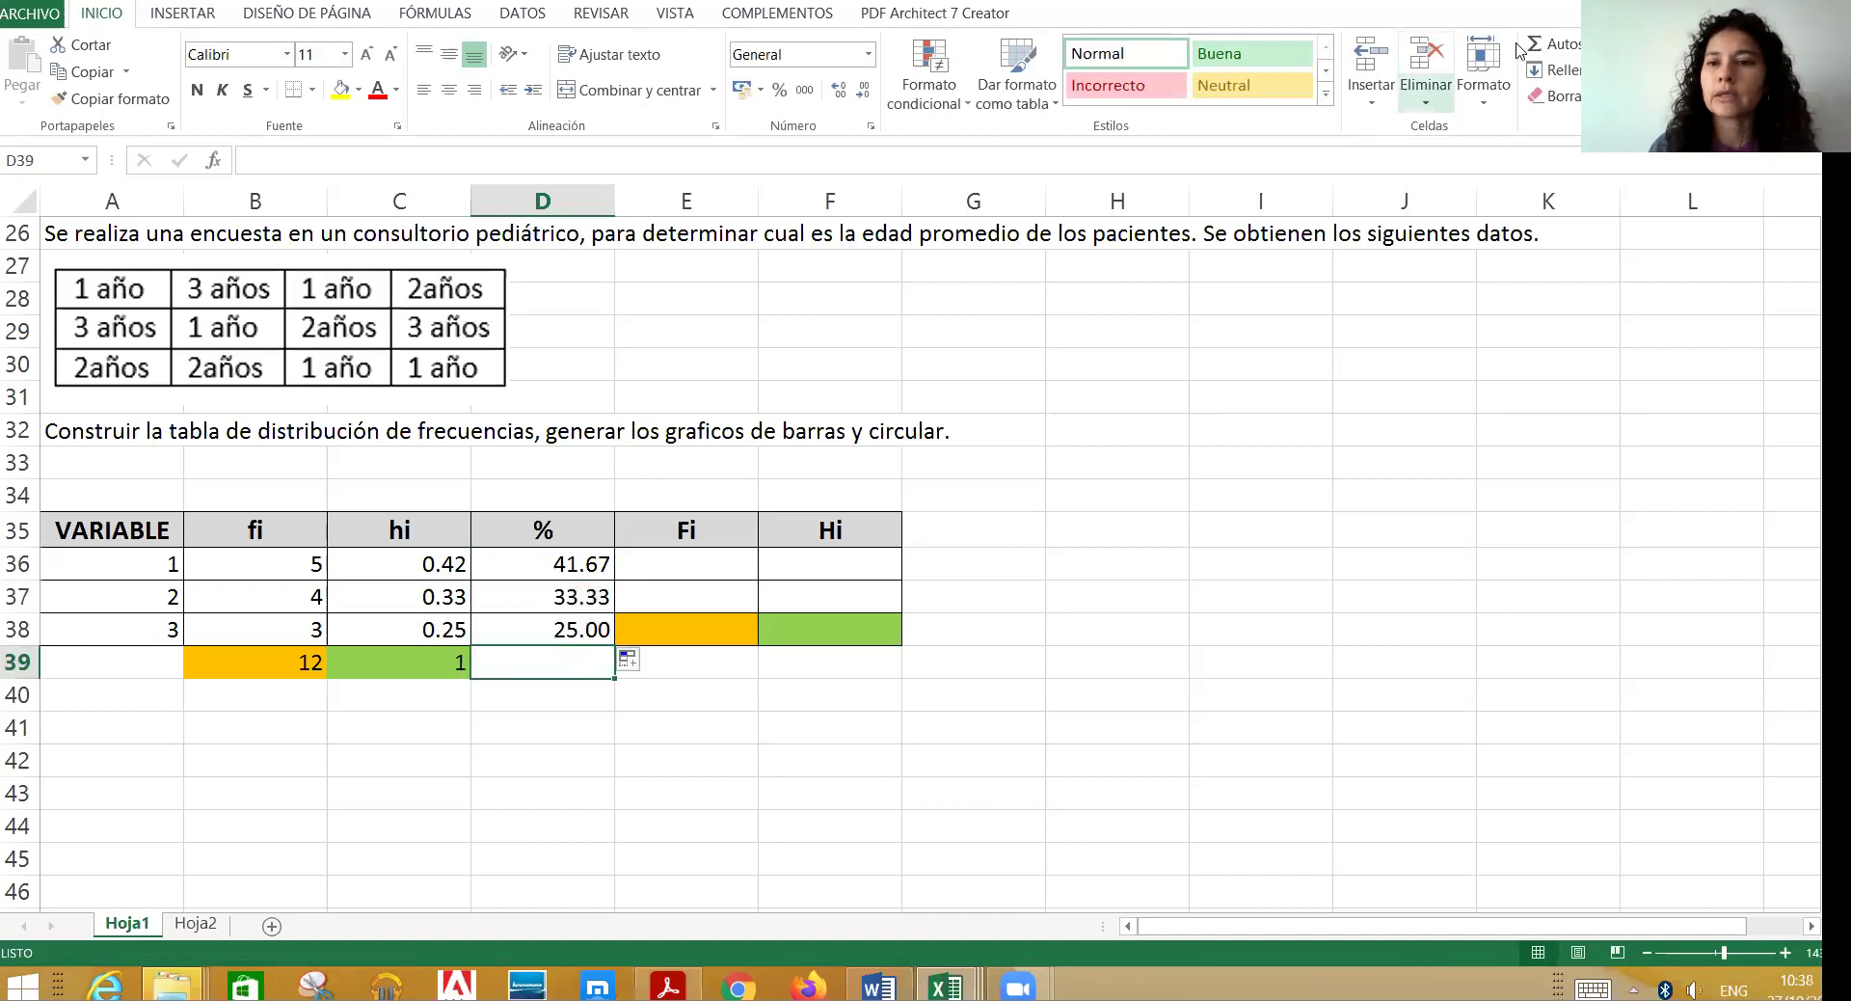
left_click(1549, 41)
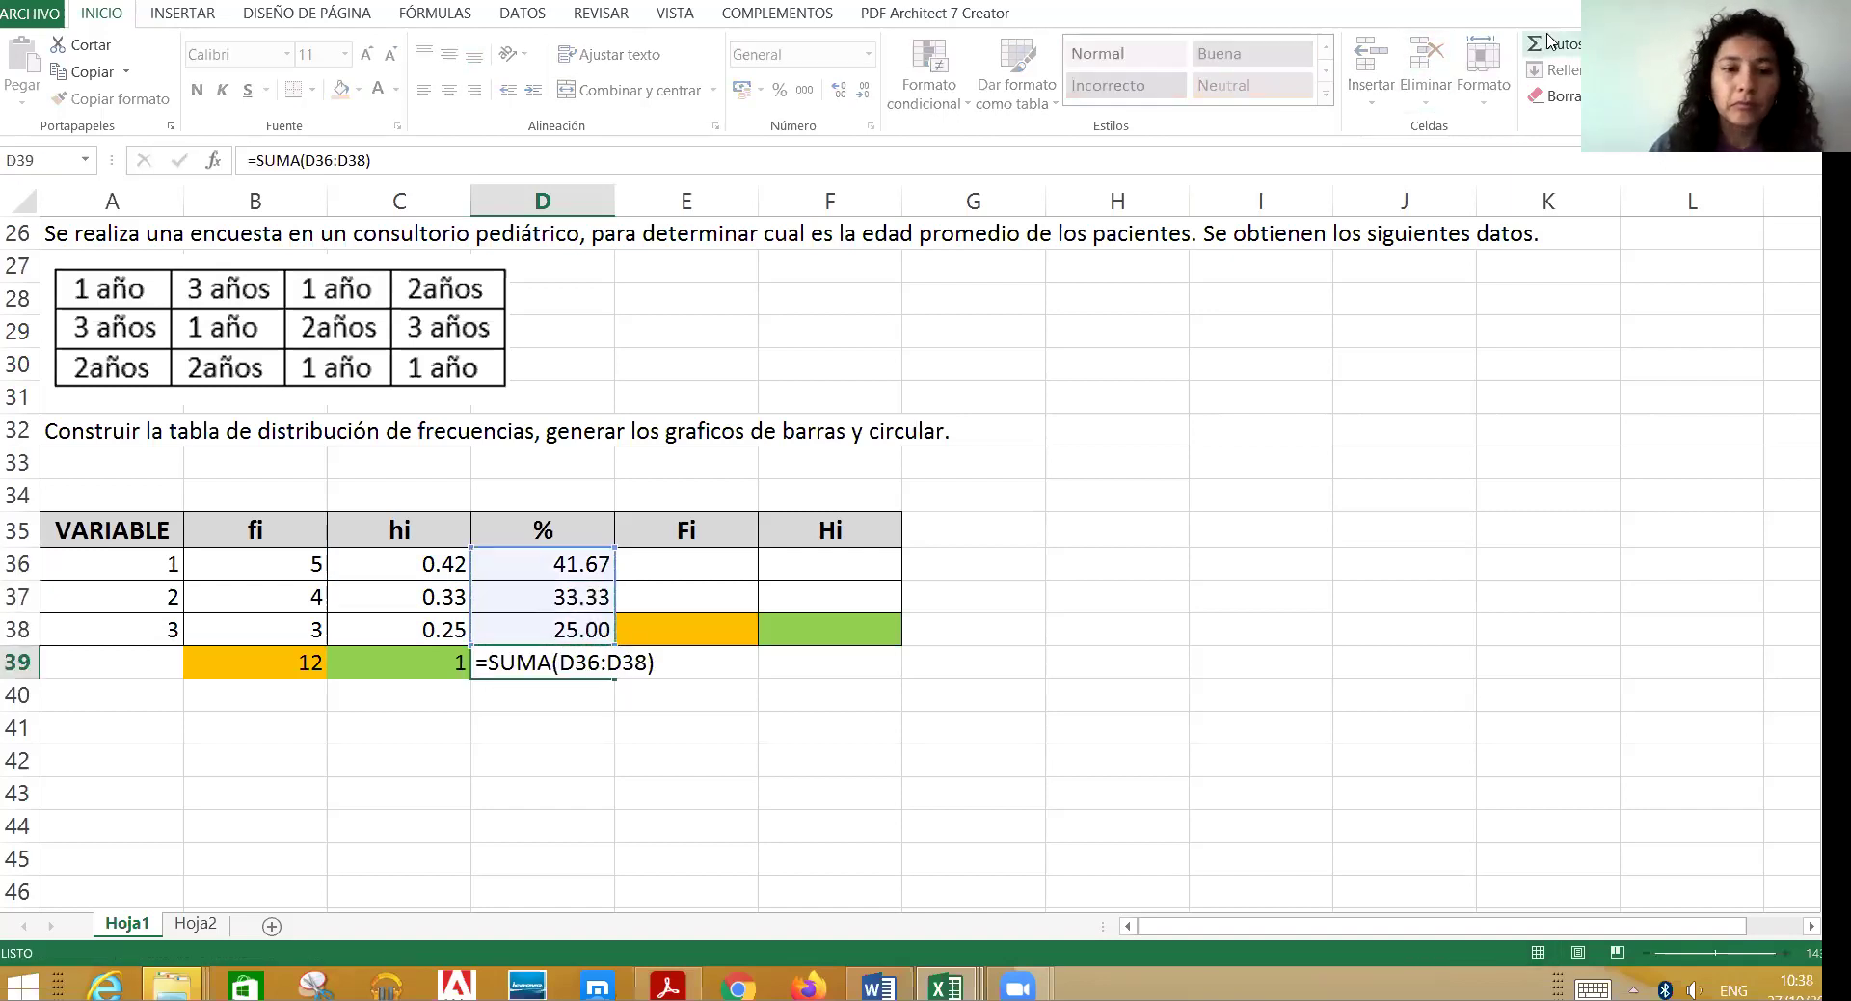
Step: Complete the % total in D39, and enter the cumulative frequency for age 1 in E36 as =B36
key("Return")
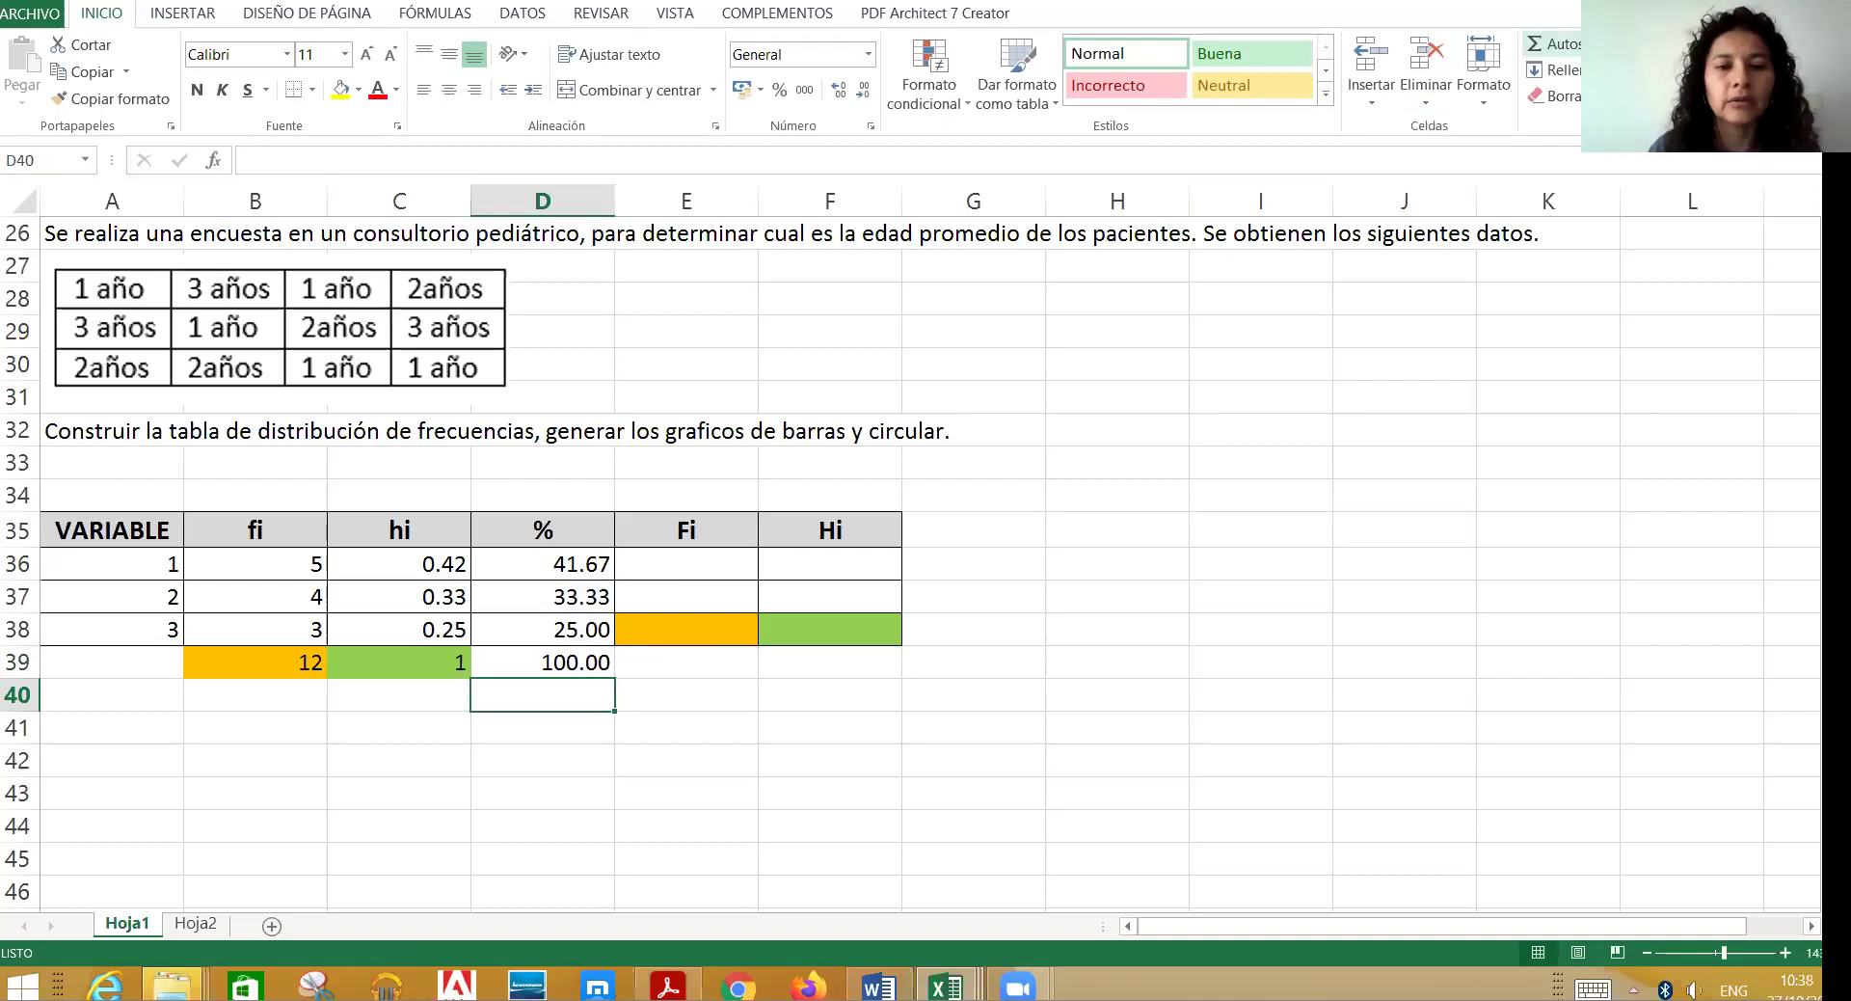
left_click(695, 568)
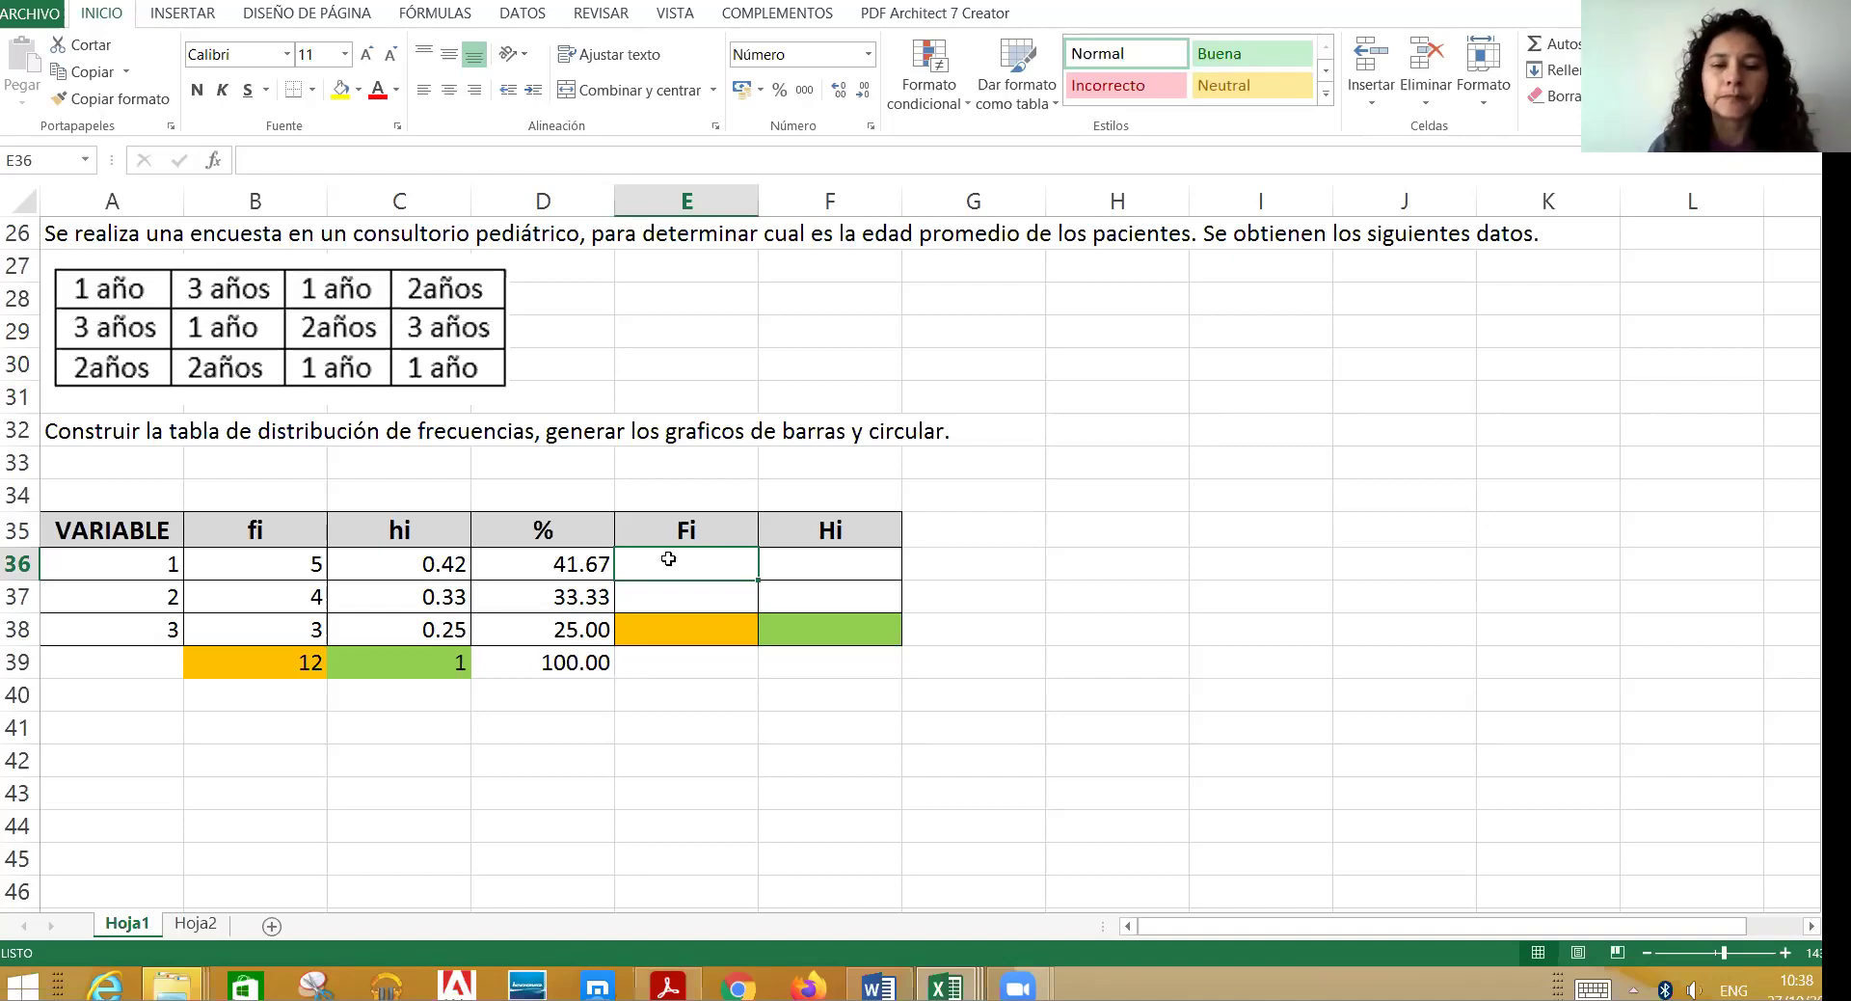
type("=")
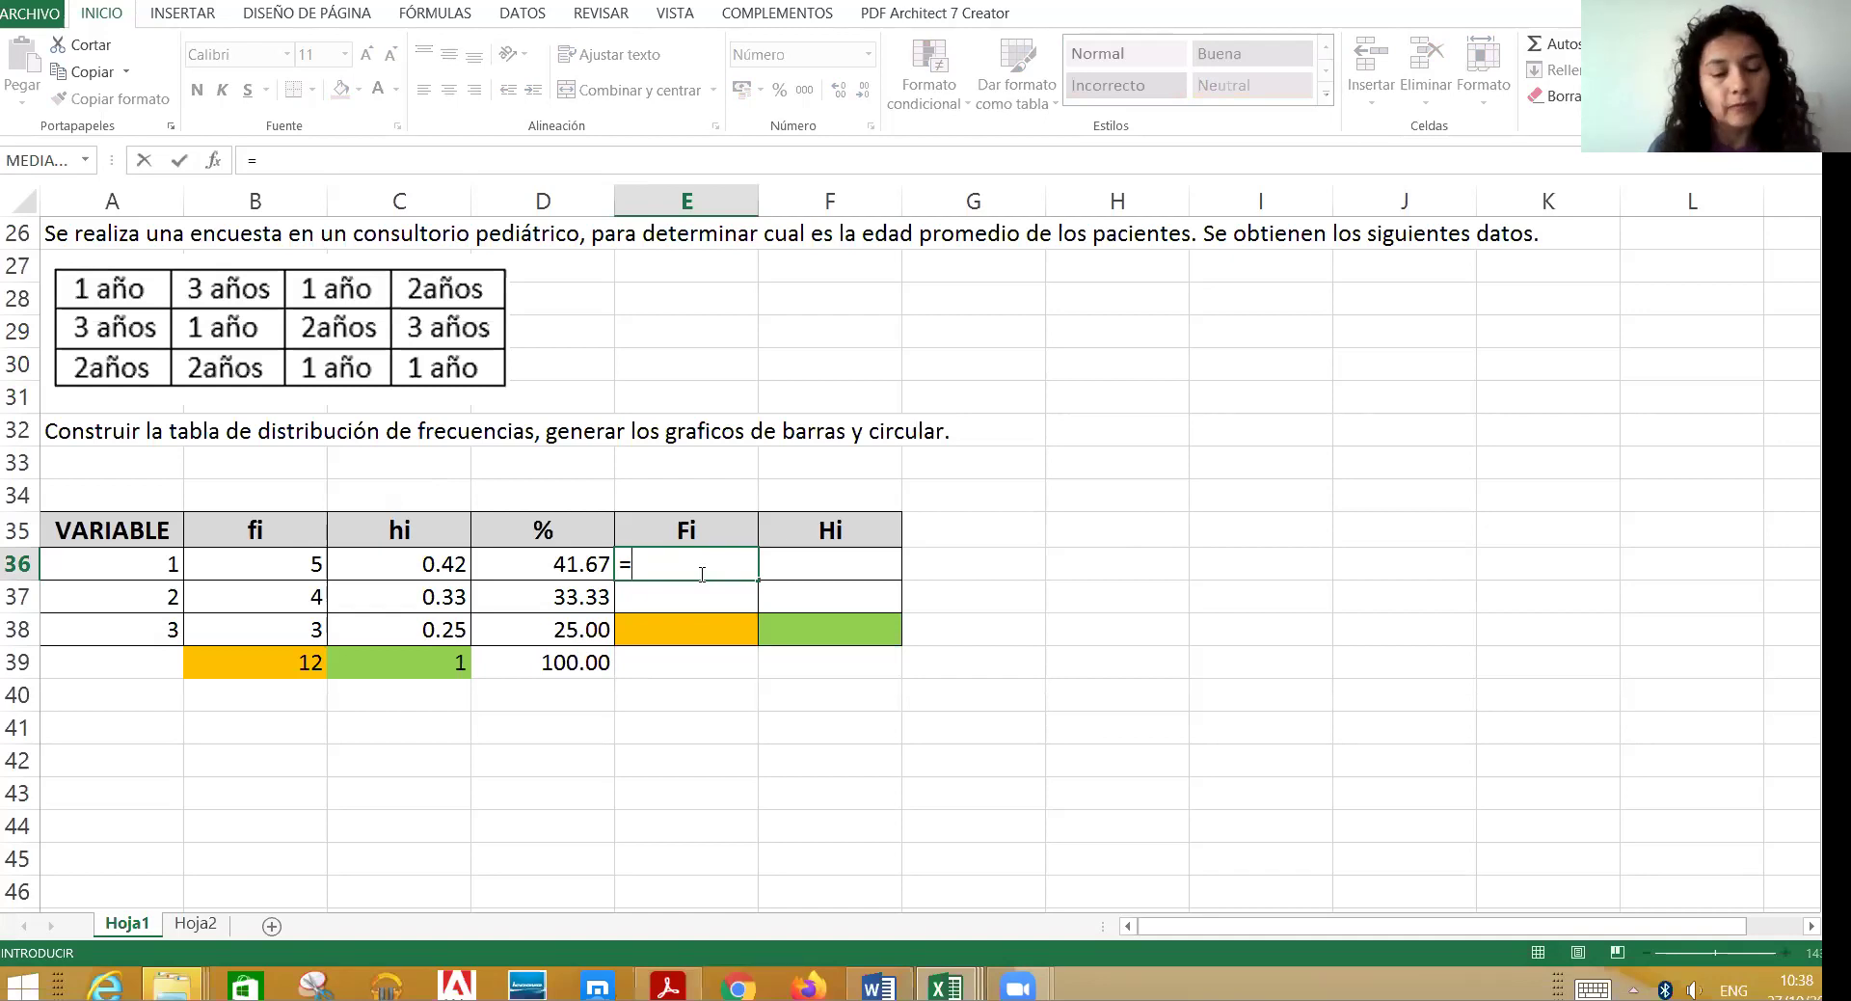
left_click(279, 568)
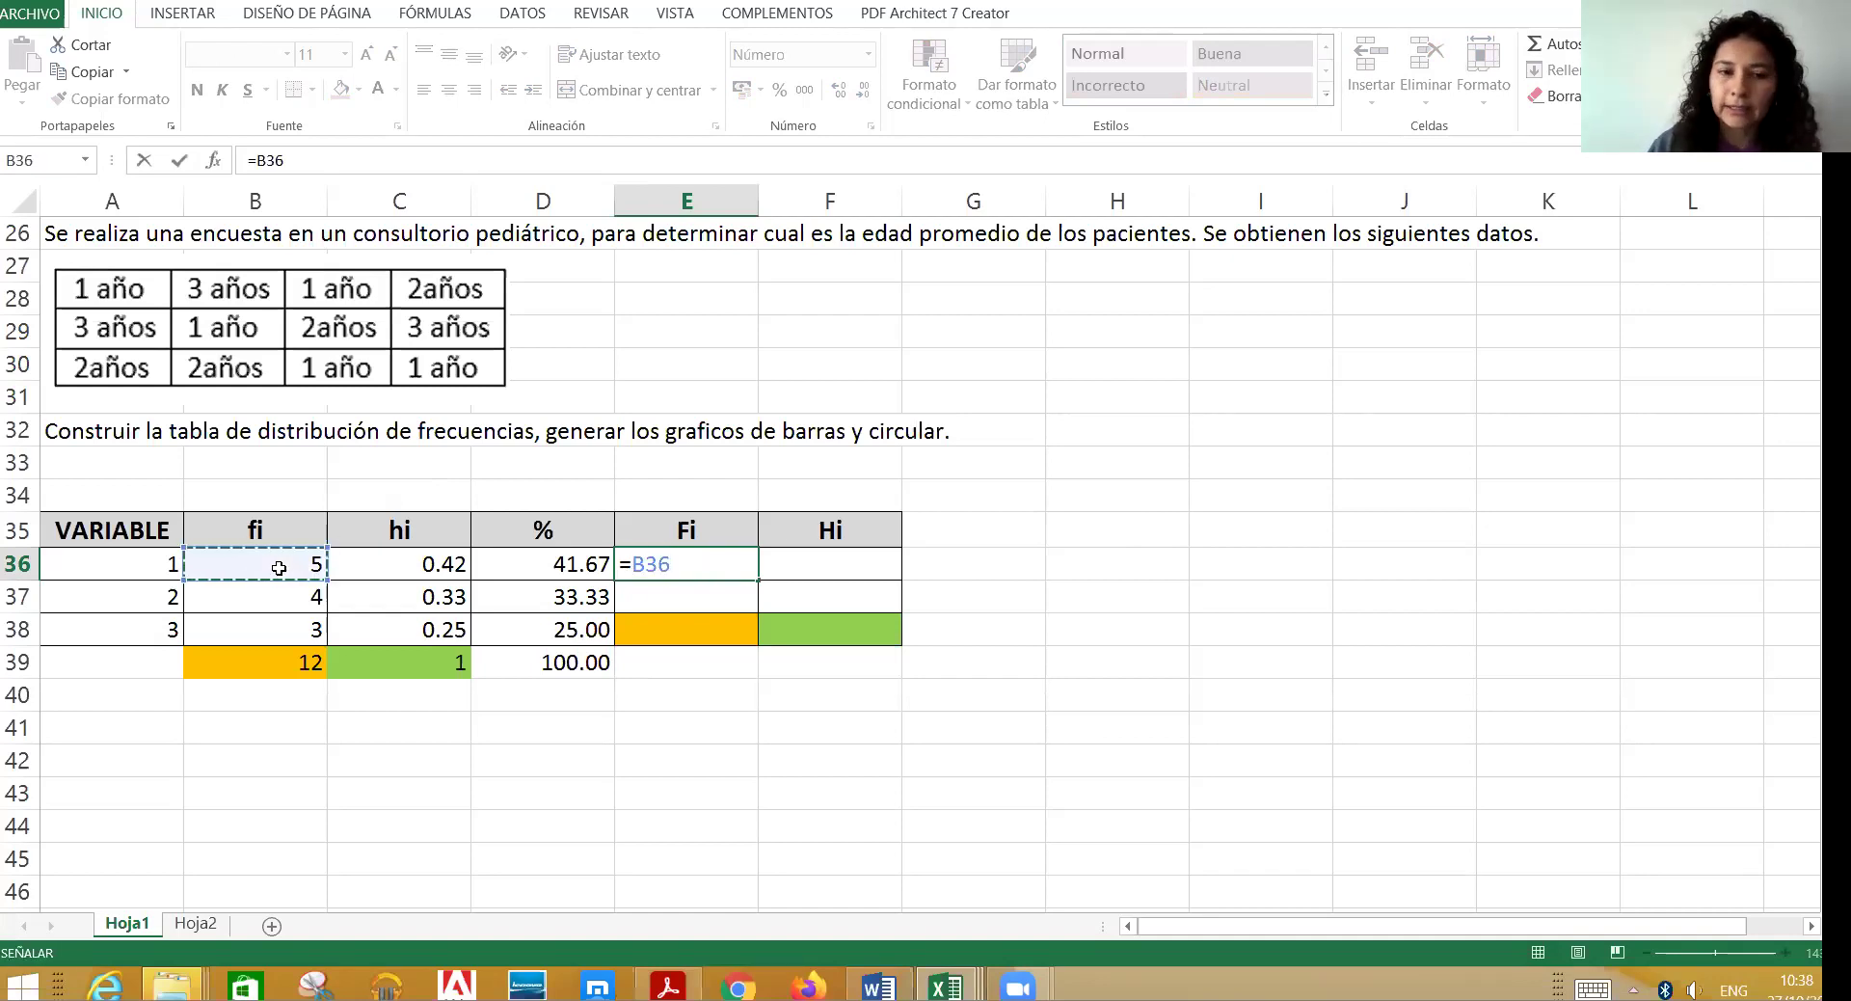
key("Return")
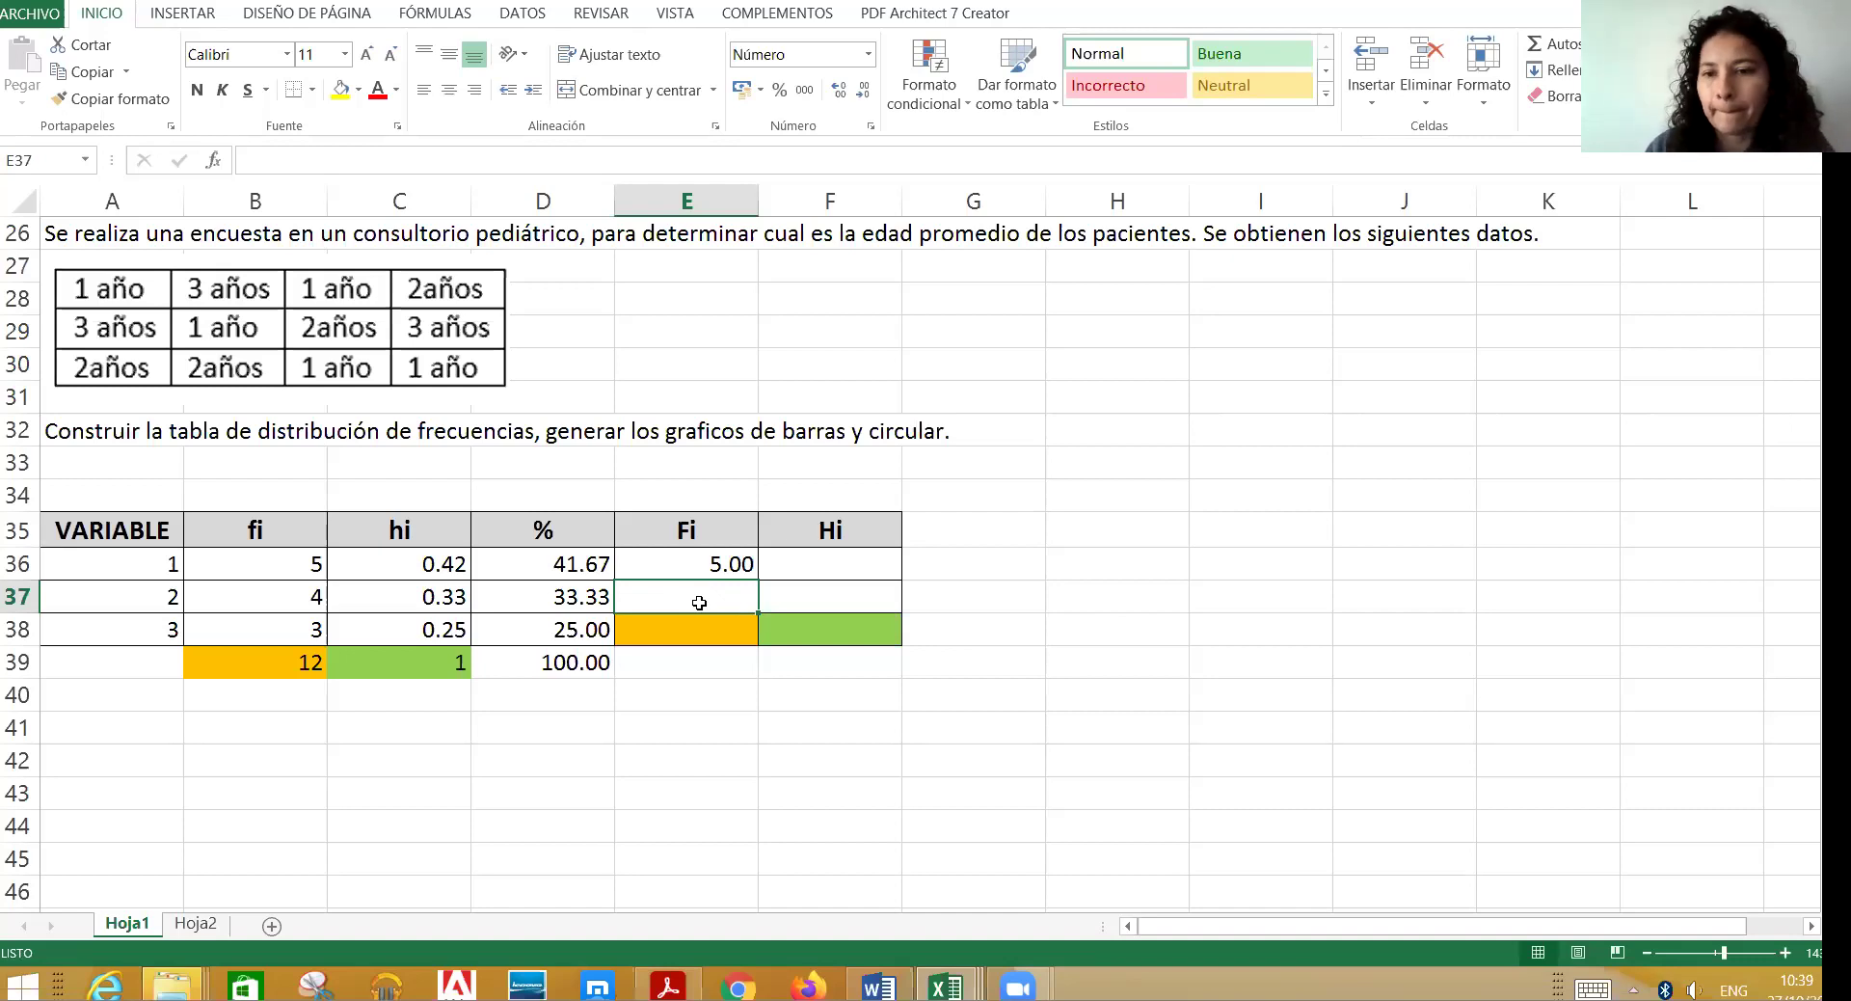
Step: Calculate the cumulative frequency Fi for age 2 in E37 with the formula =B37+E36
type("=")
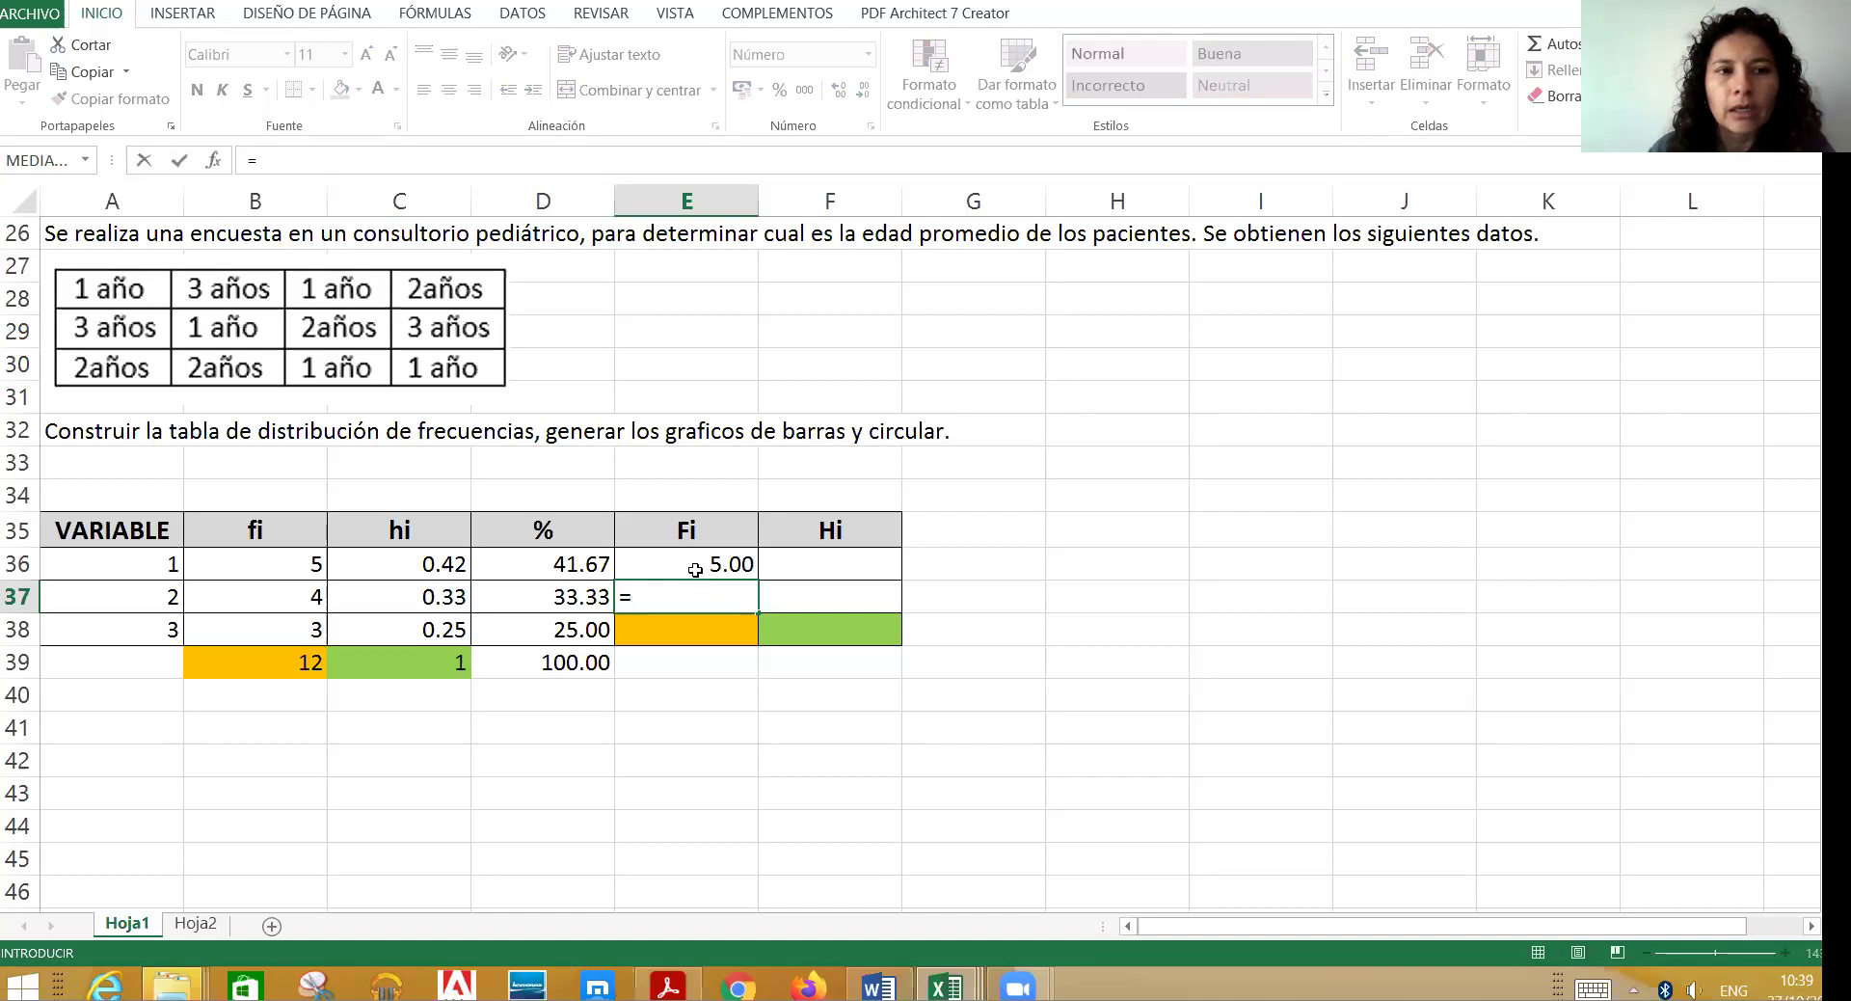
left_click(254, 599)
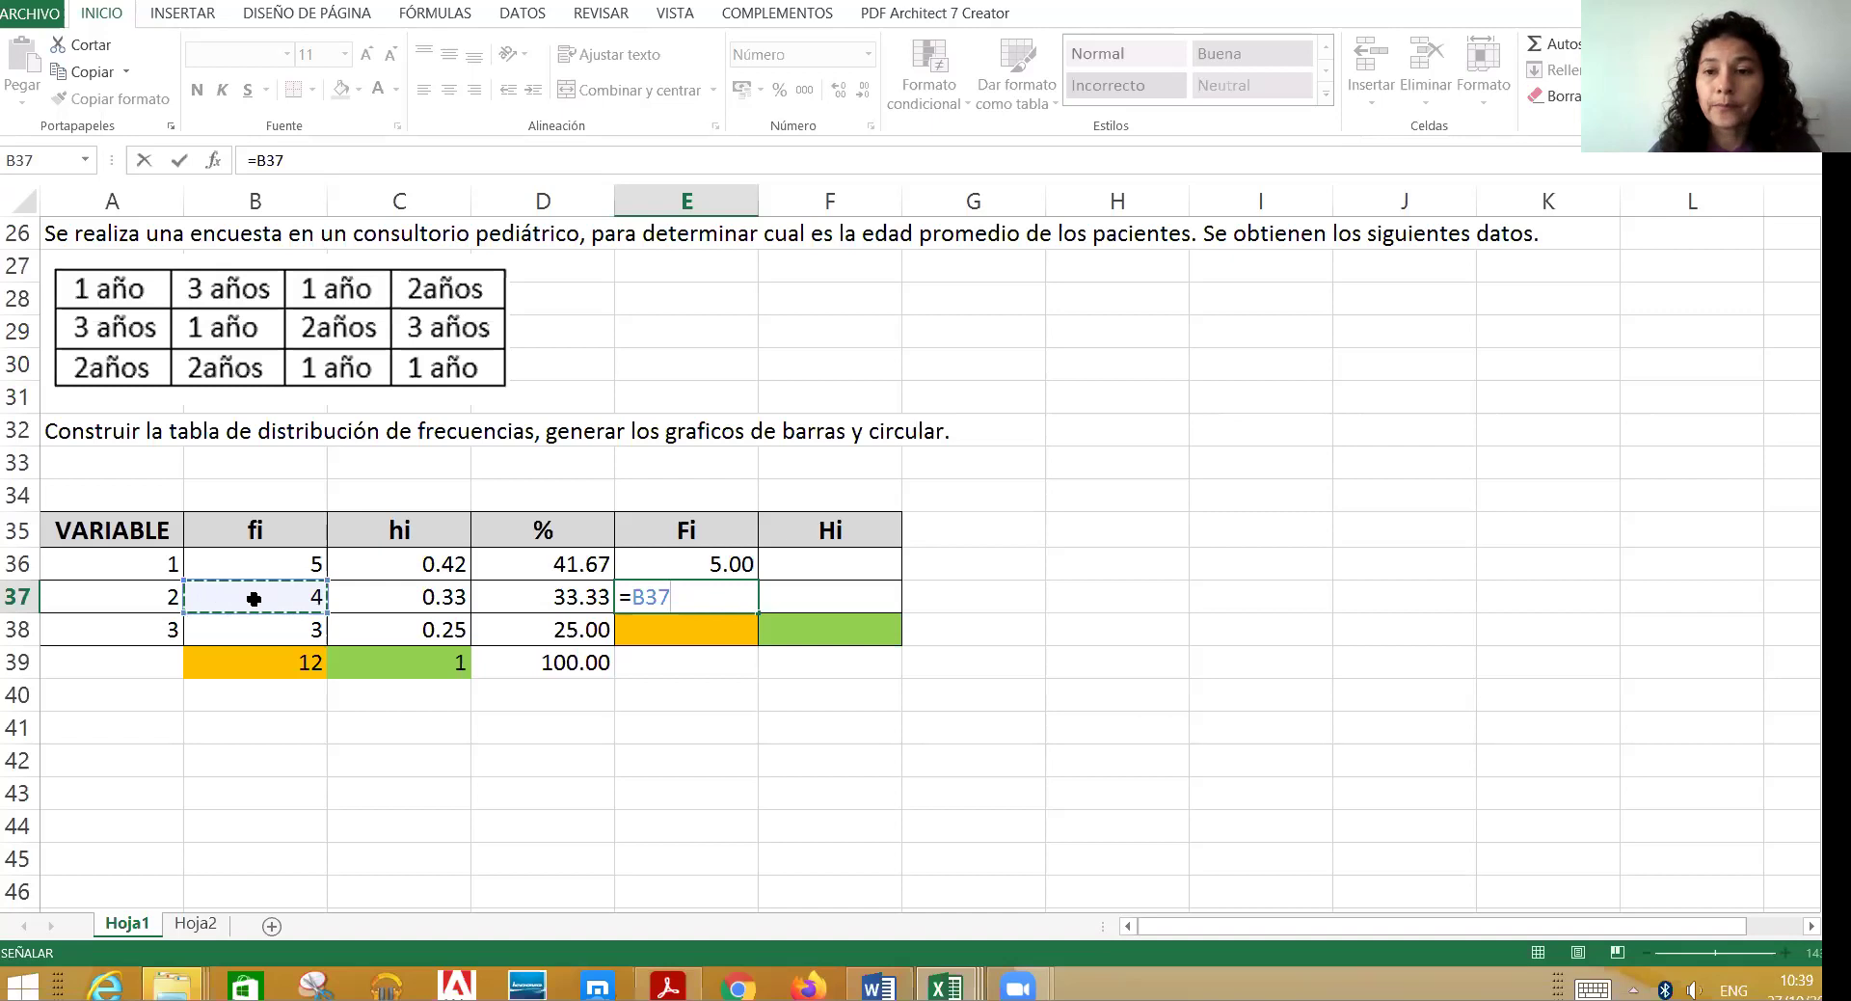
type("+")
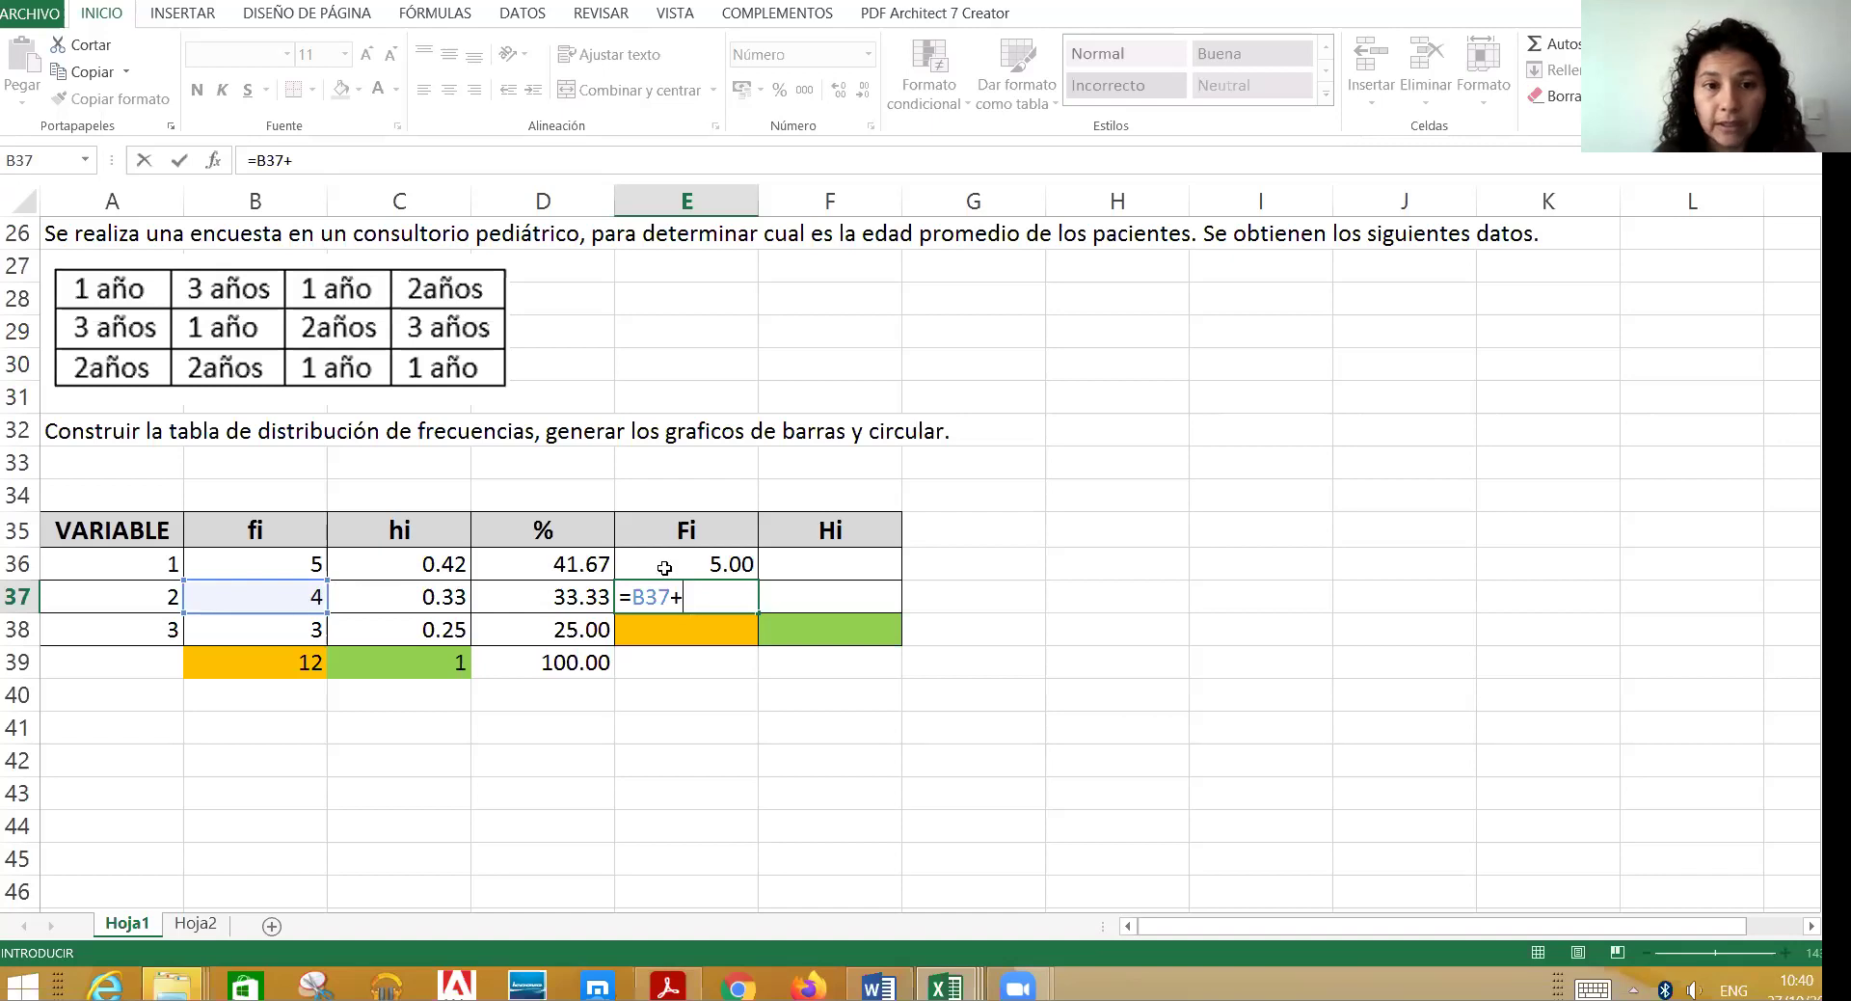
left_click(693, 566)
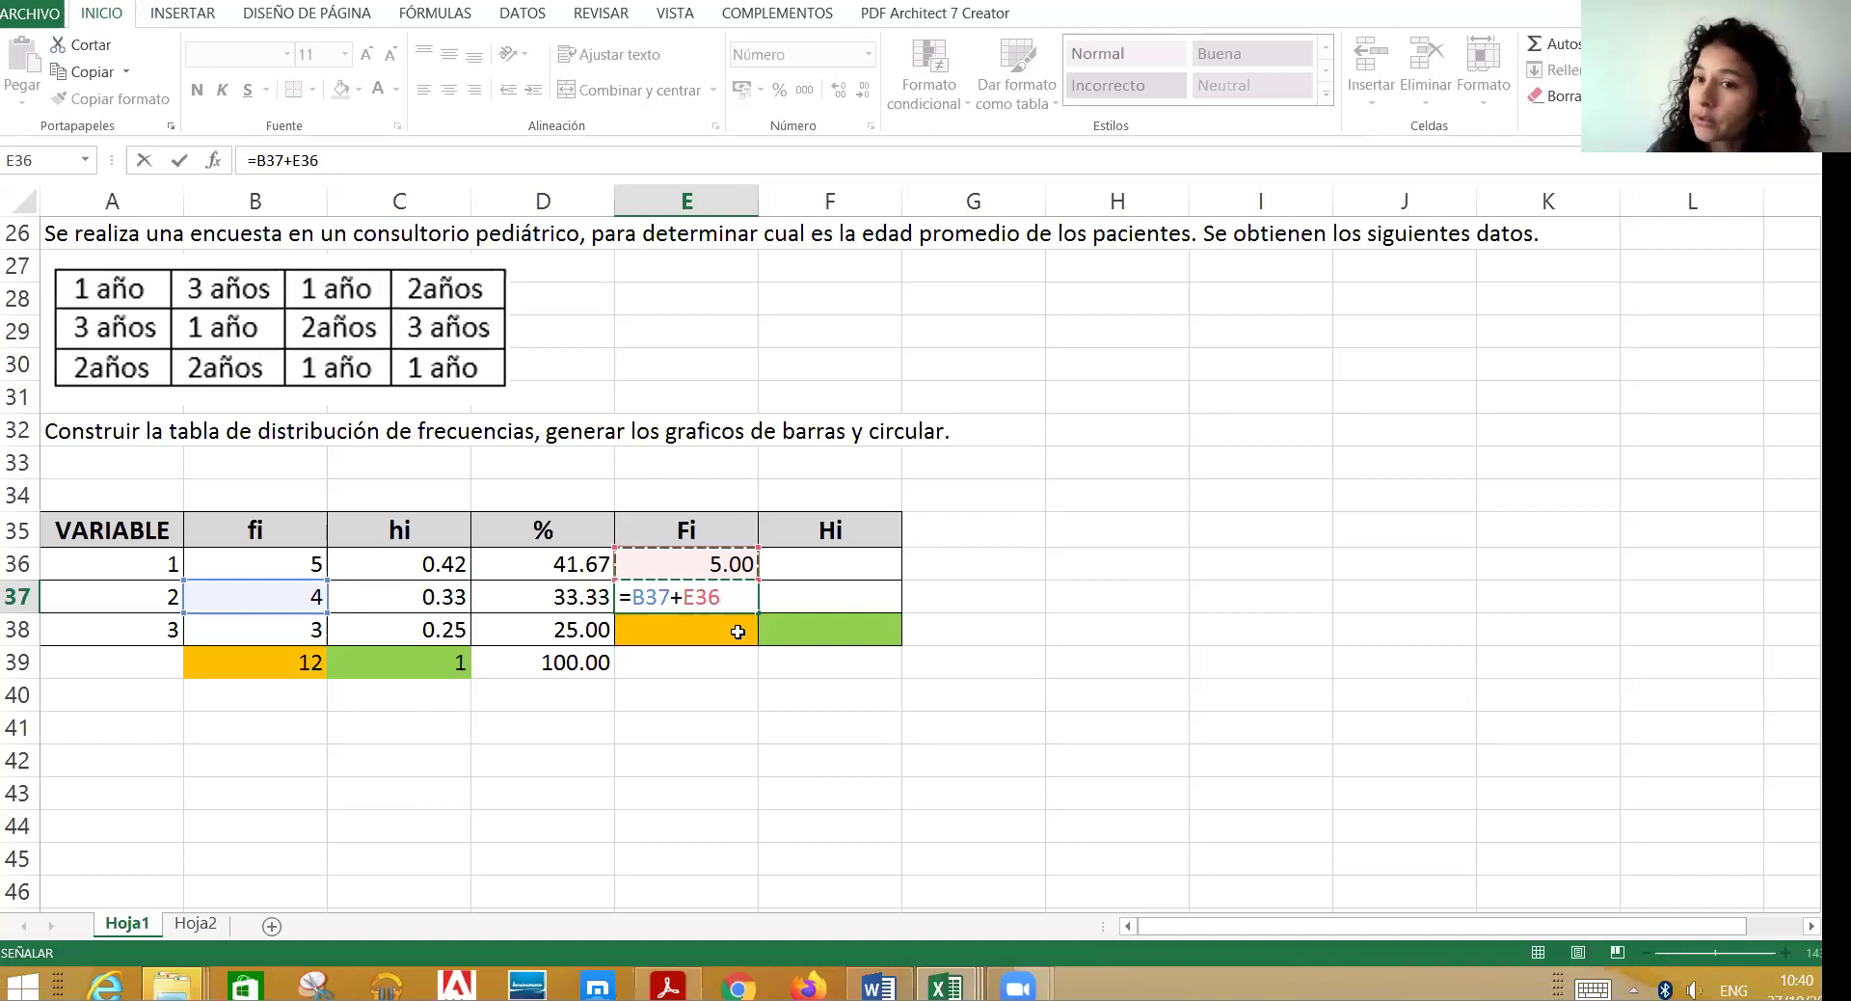
key("Return")
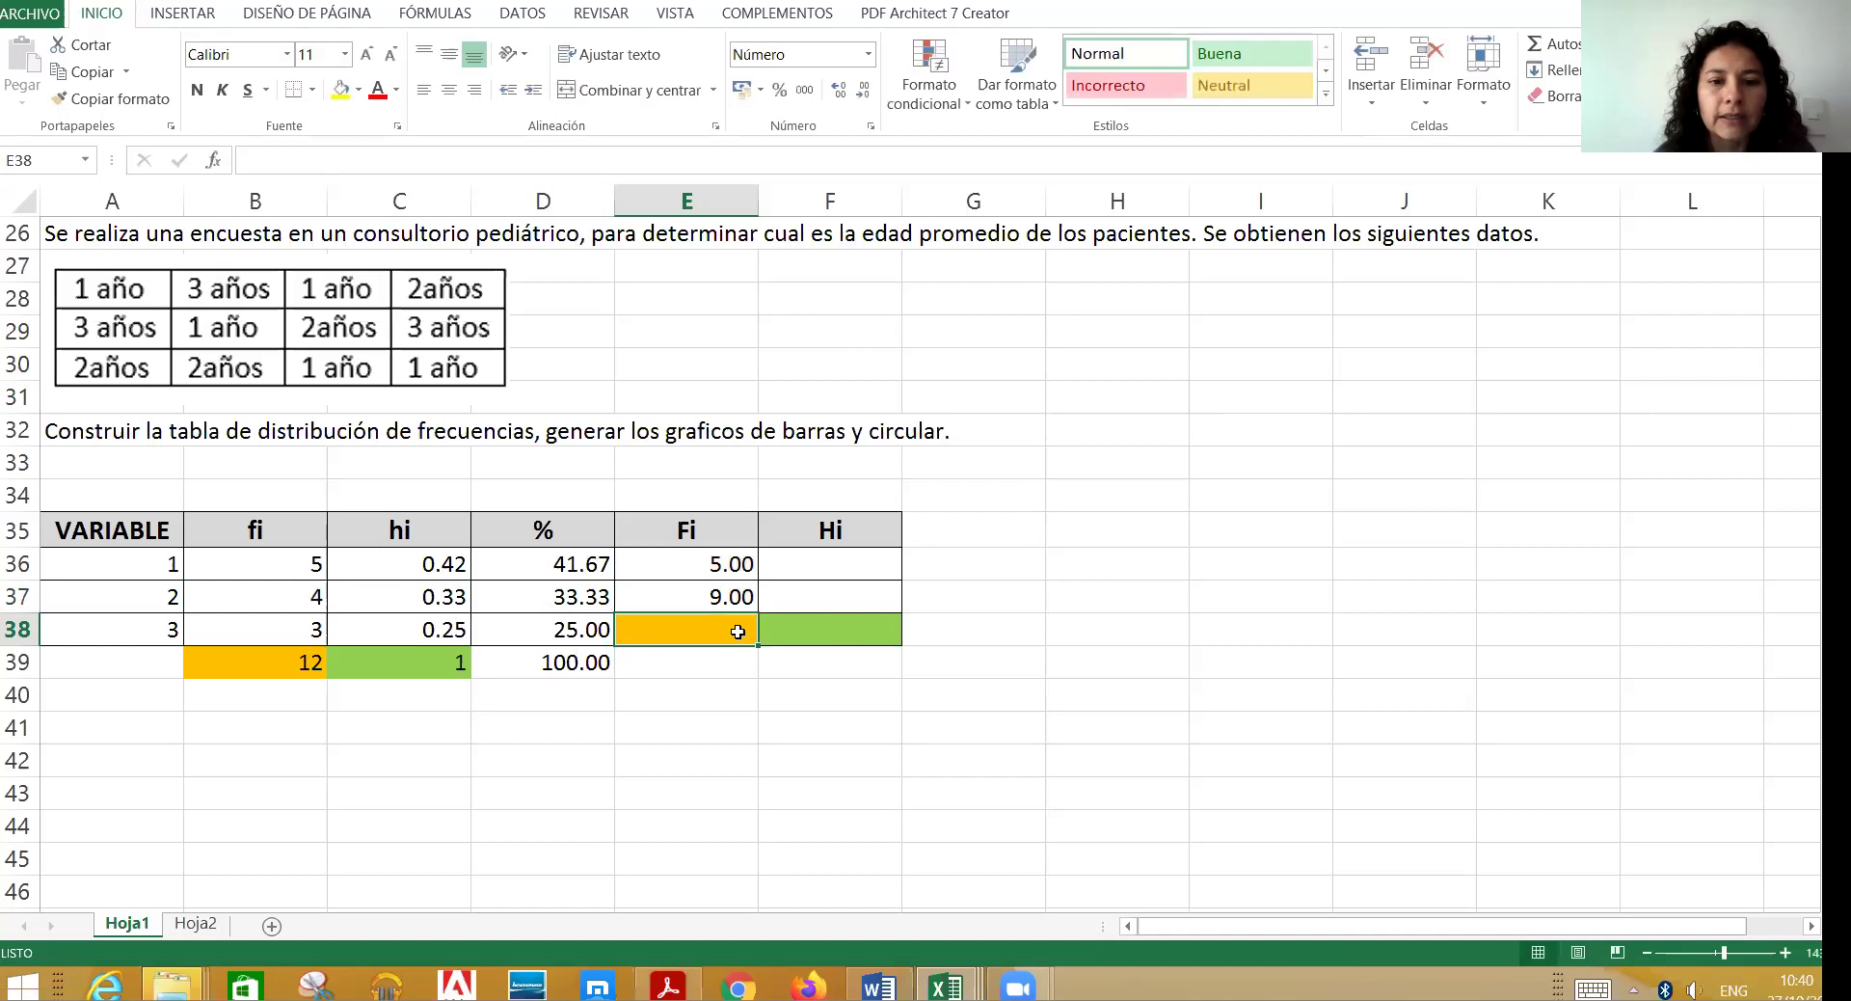
Step: Calculate the cumulative frequency Fi for age 3 in E38 with the formula =E37+B38
type("=")
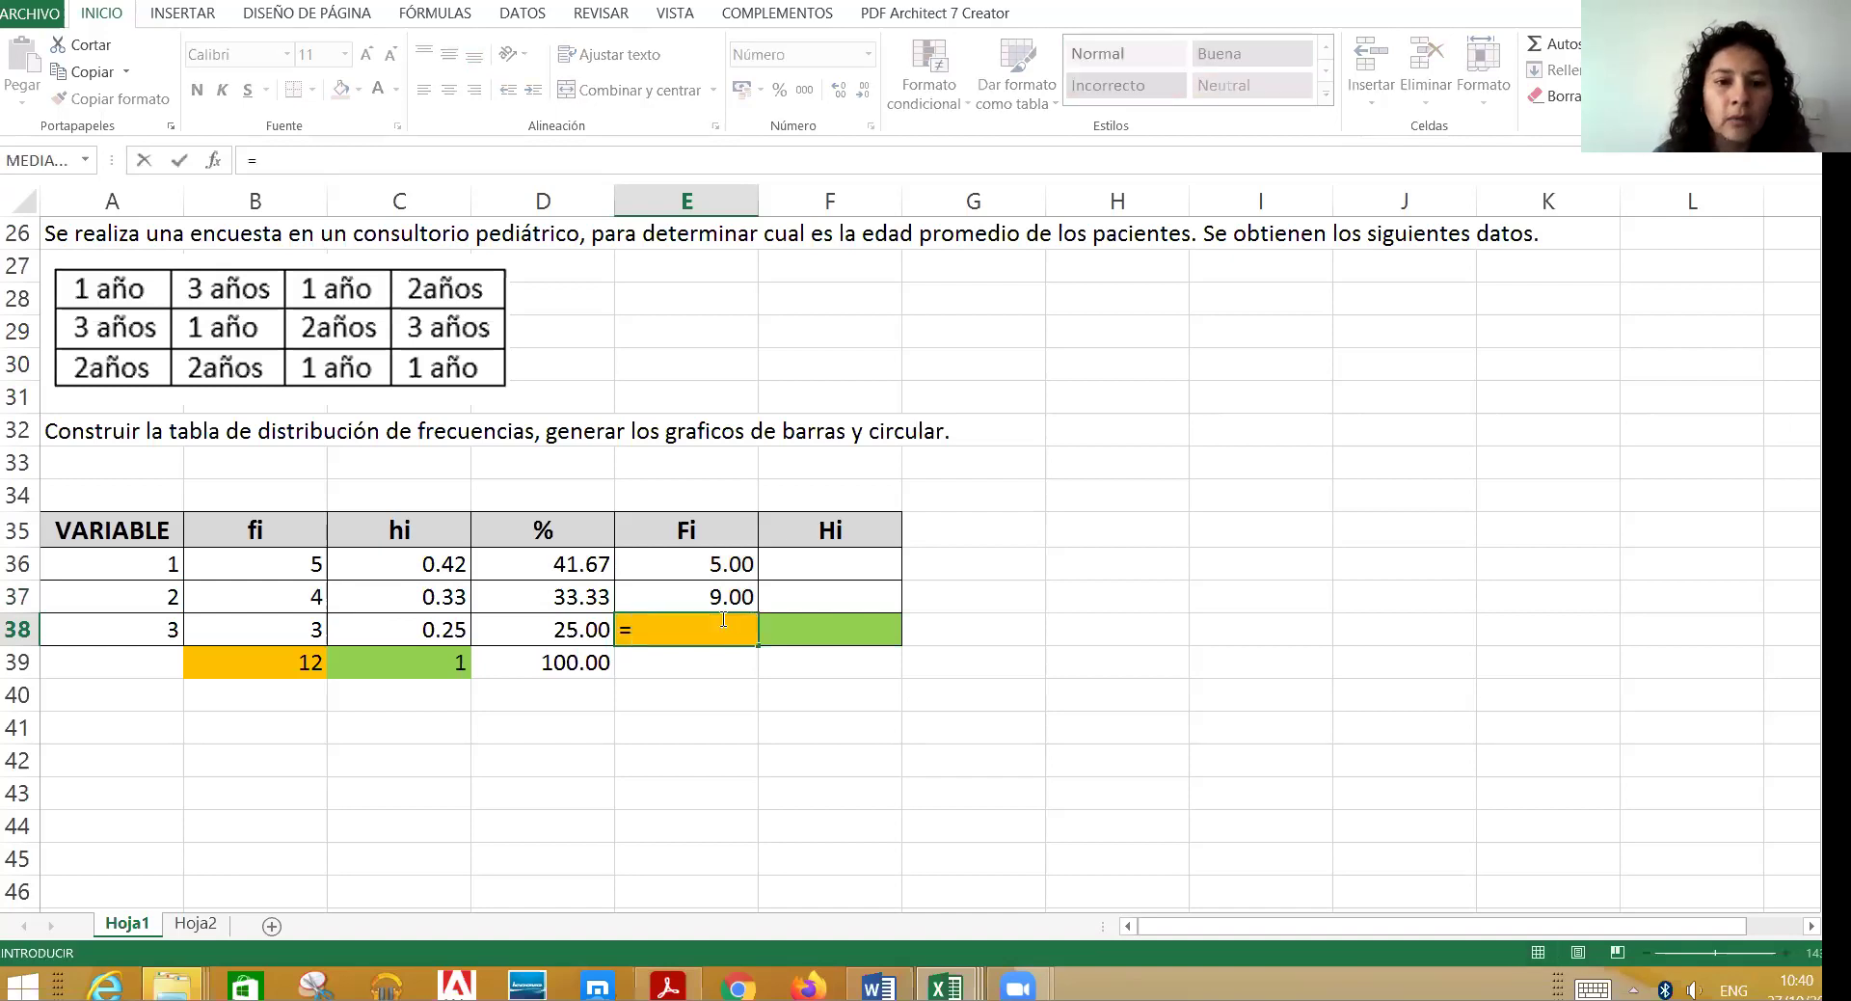
left_click(711, 600)
type("+")
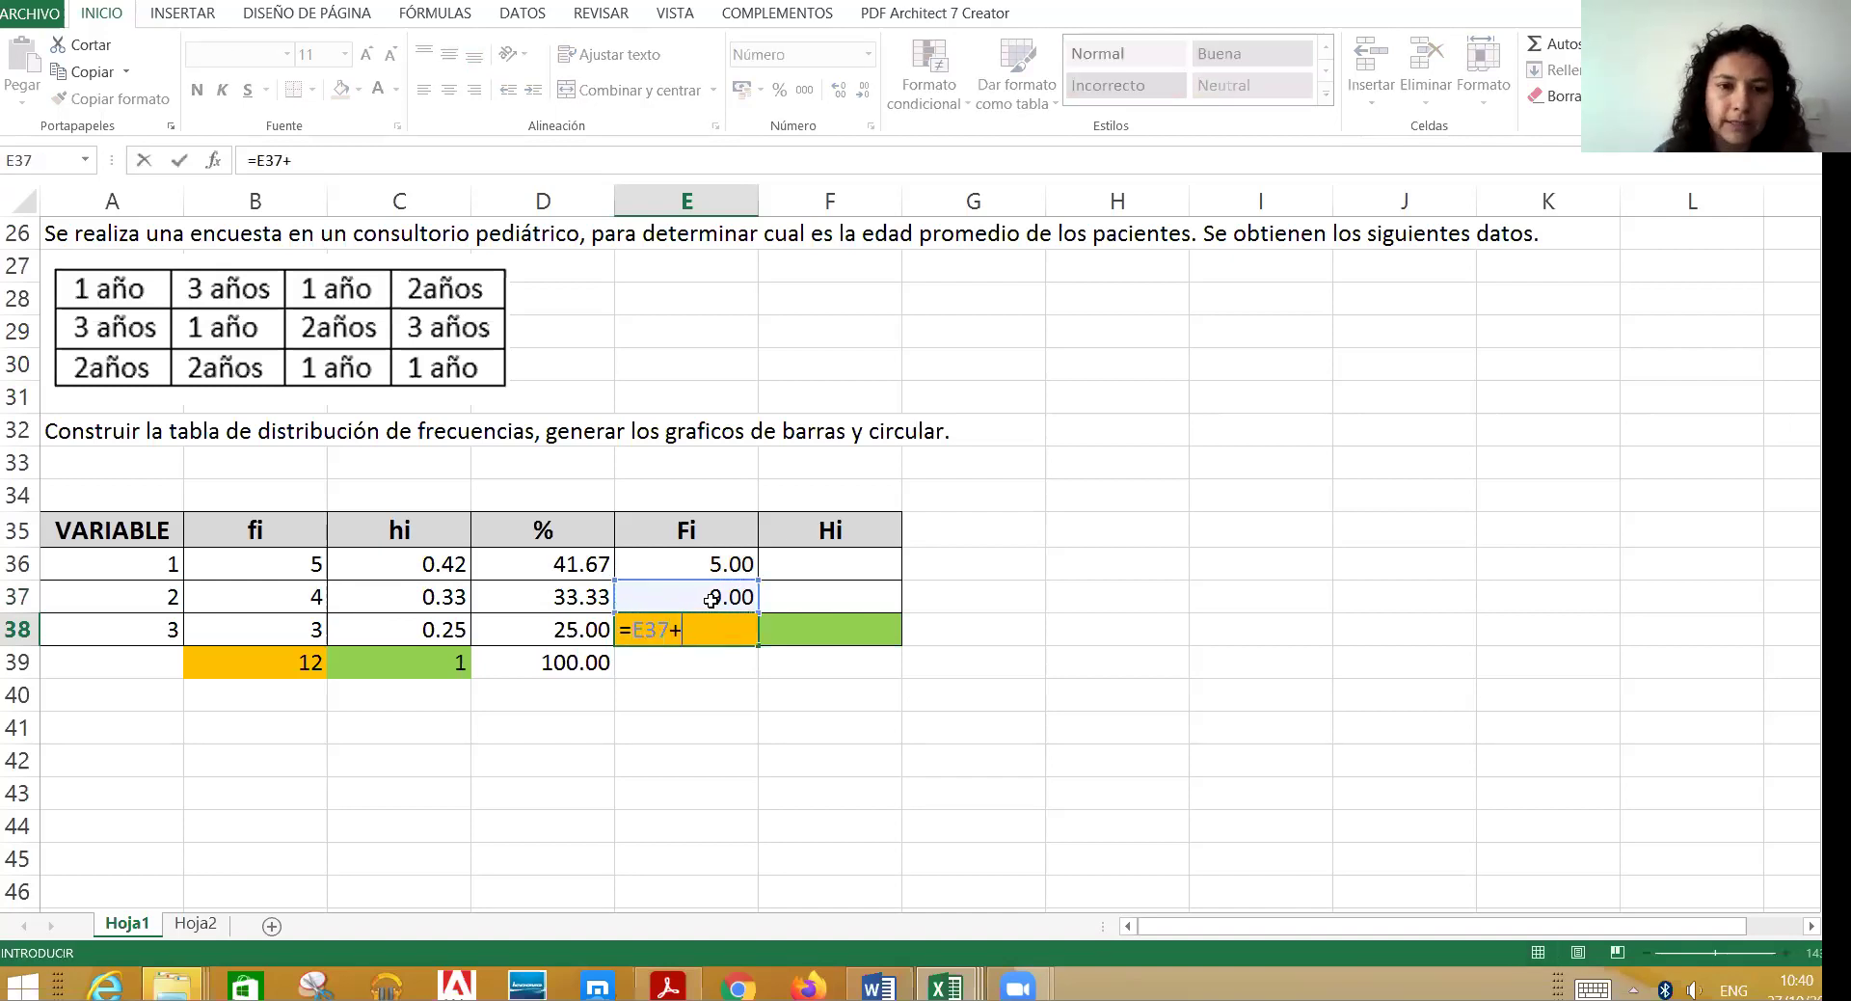
left_click(273, 635)
key("Return")
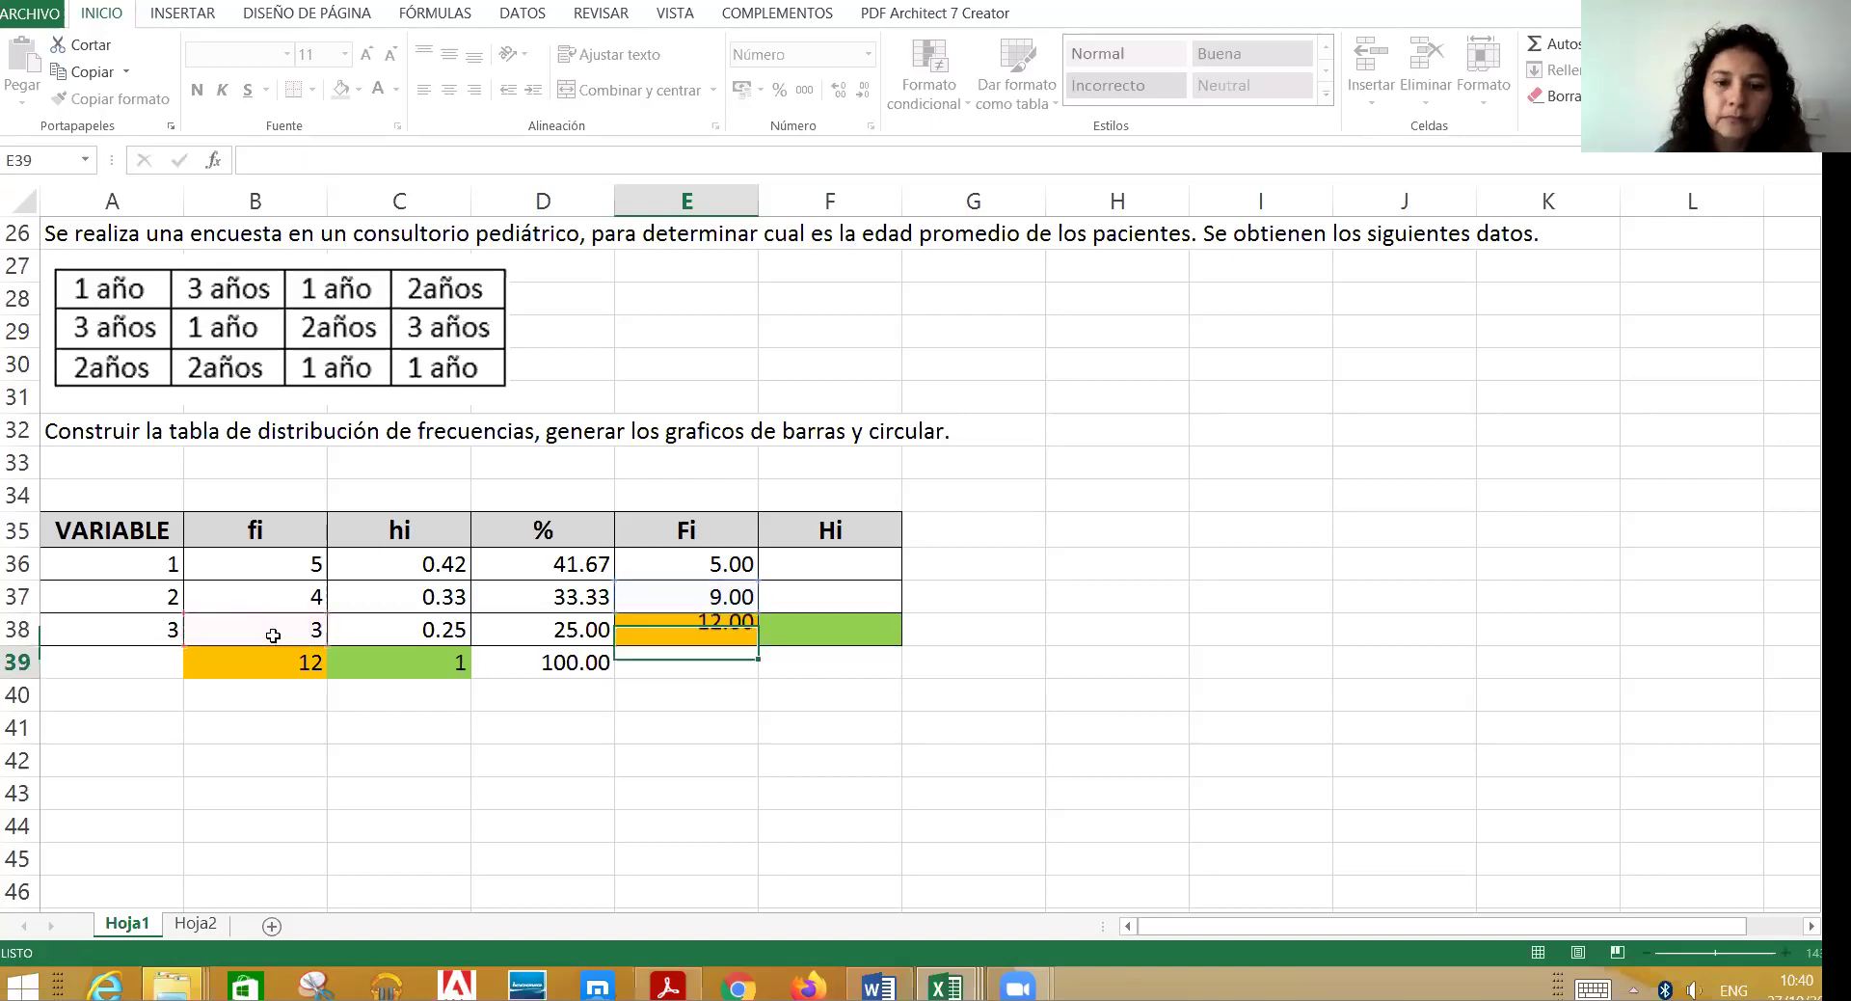
Step: Enter the cumulative relative frequency Hi for age 1 in F36 as =C36
left_click(809, 557)
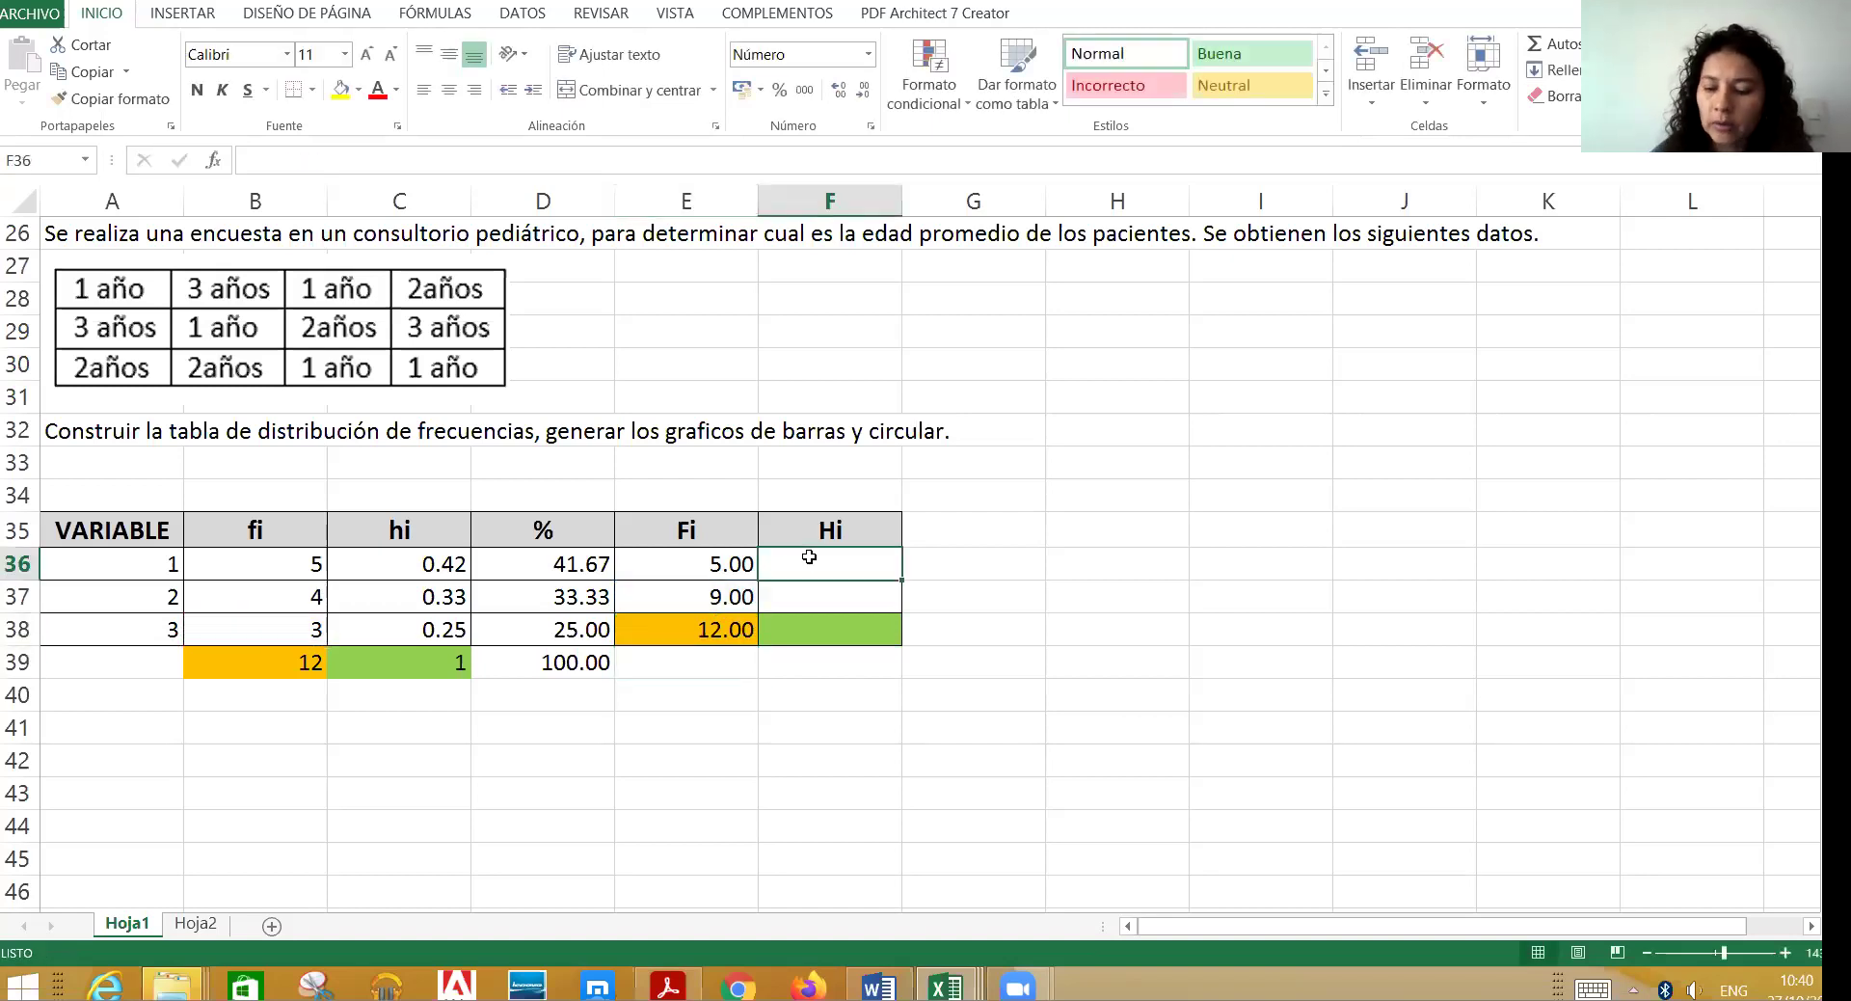
type("=")
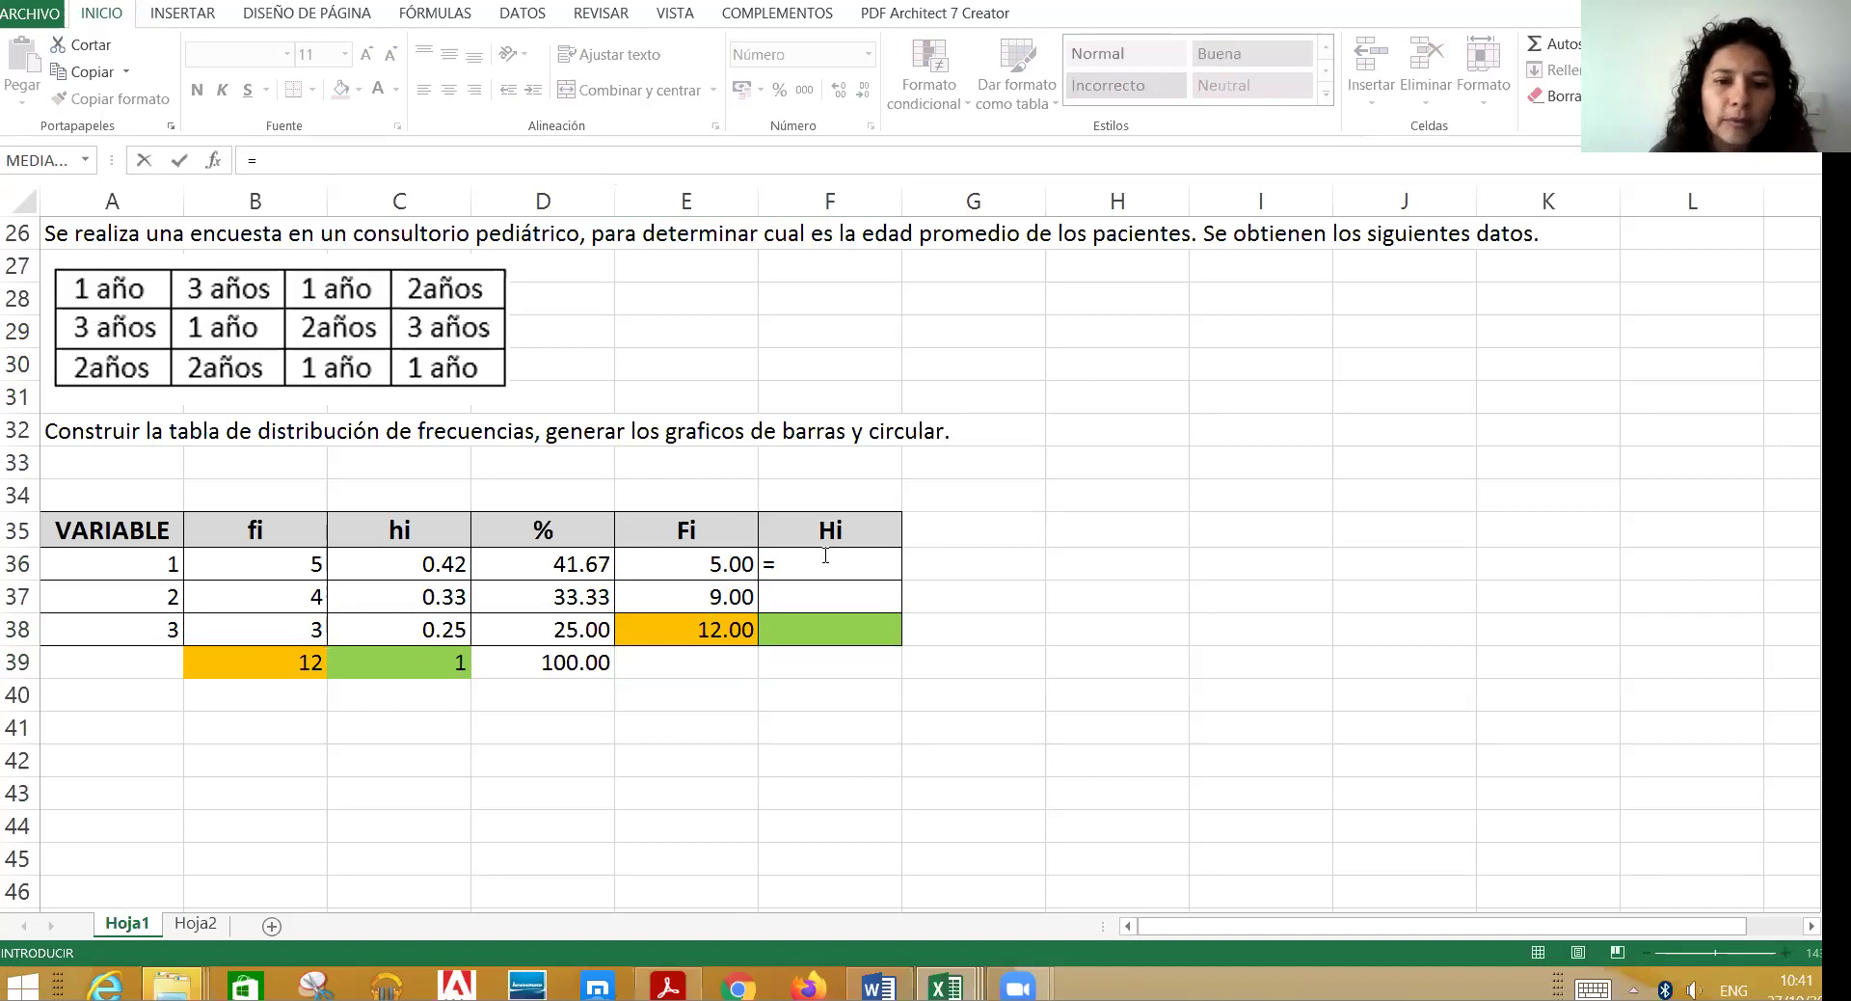
left_click(385, 561)
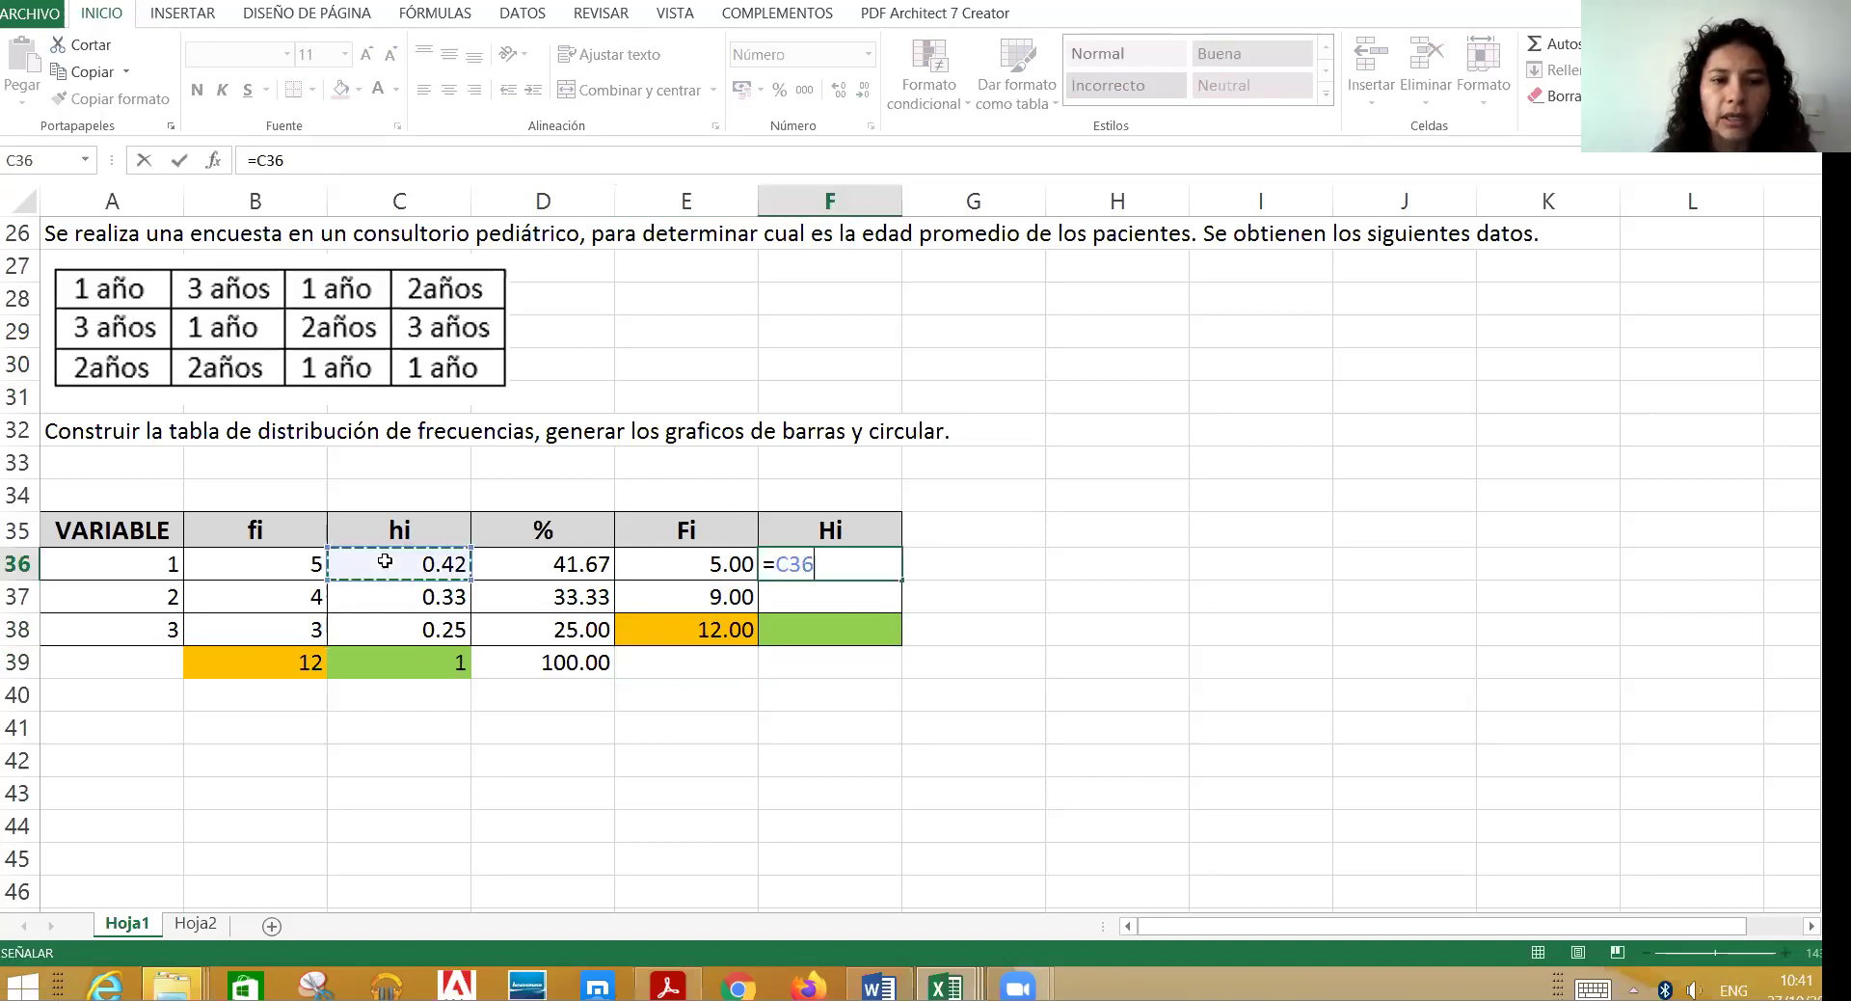
key("Return")
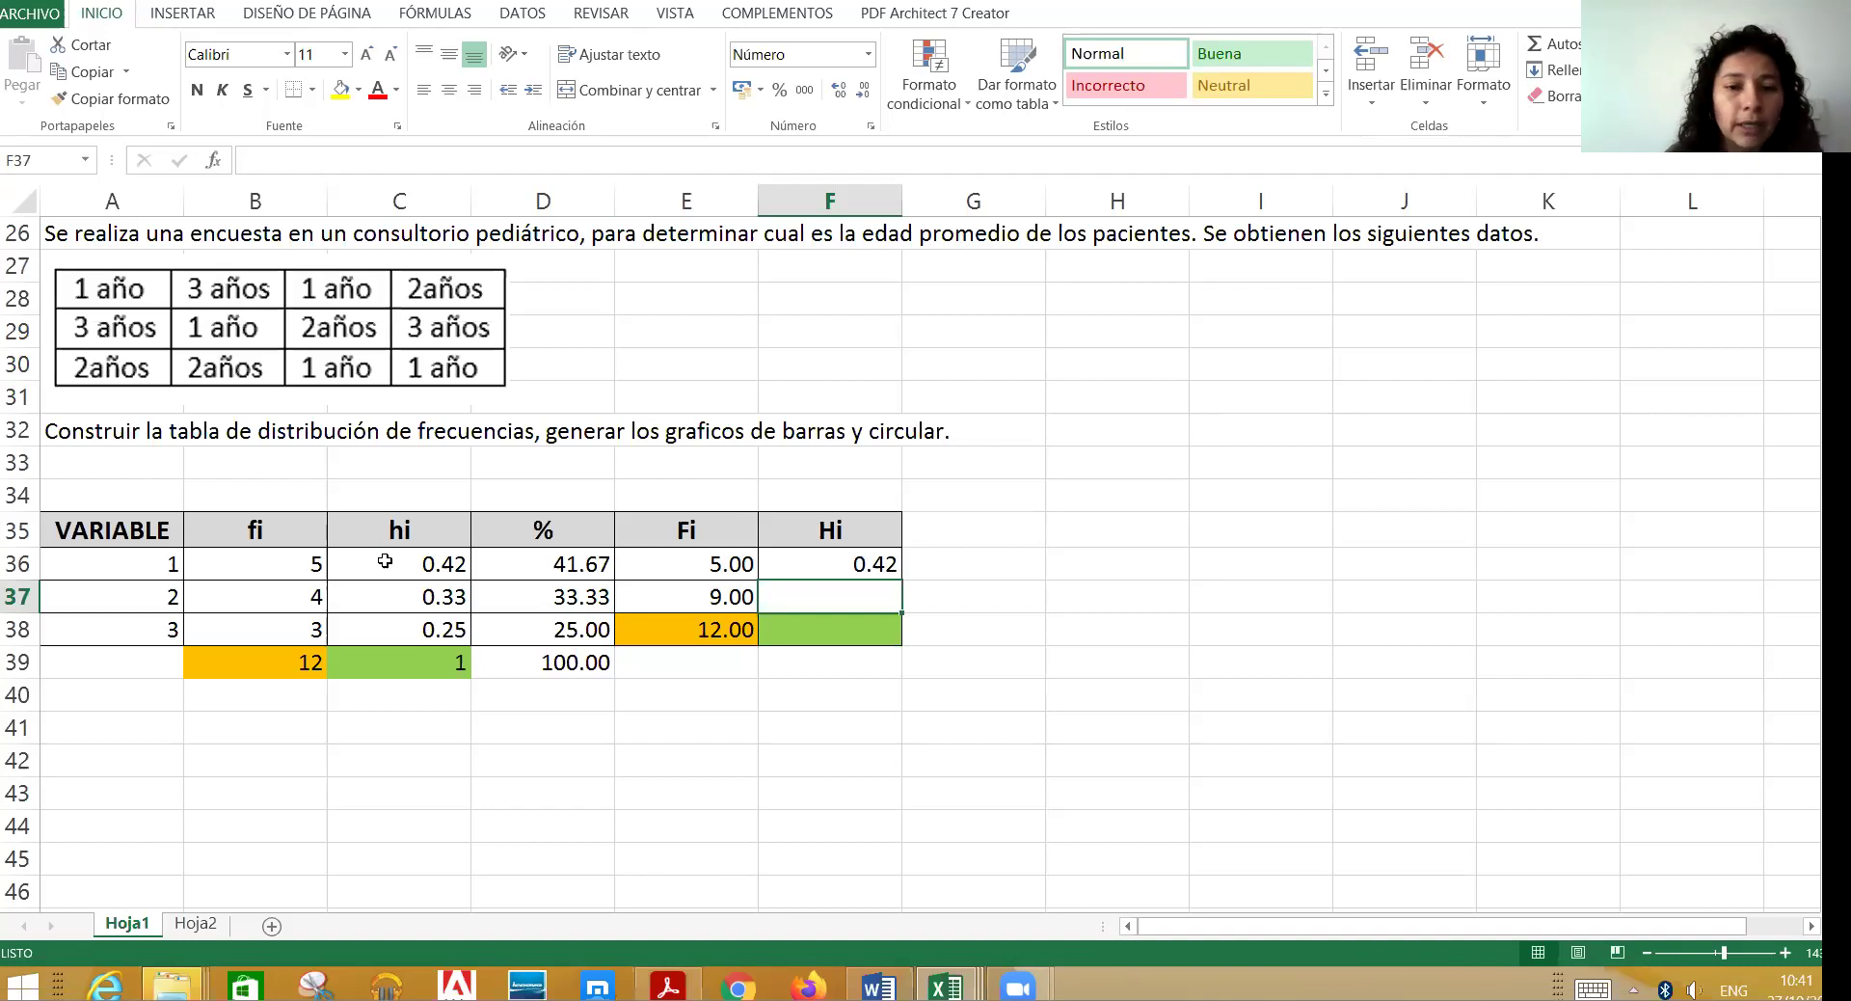
Step: Calculate the cumulative relative frequency Hi for age 2 in F37 with the formula =F36+C37
type("=")
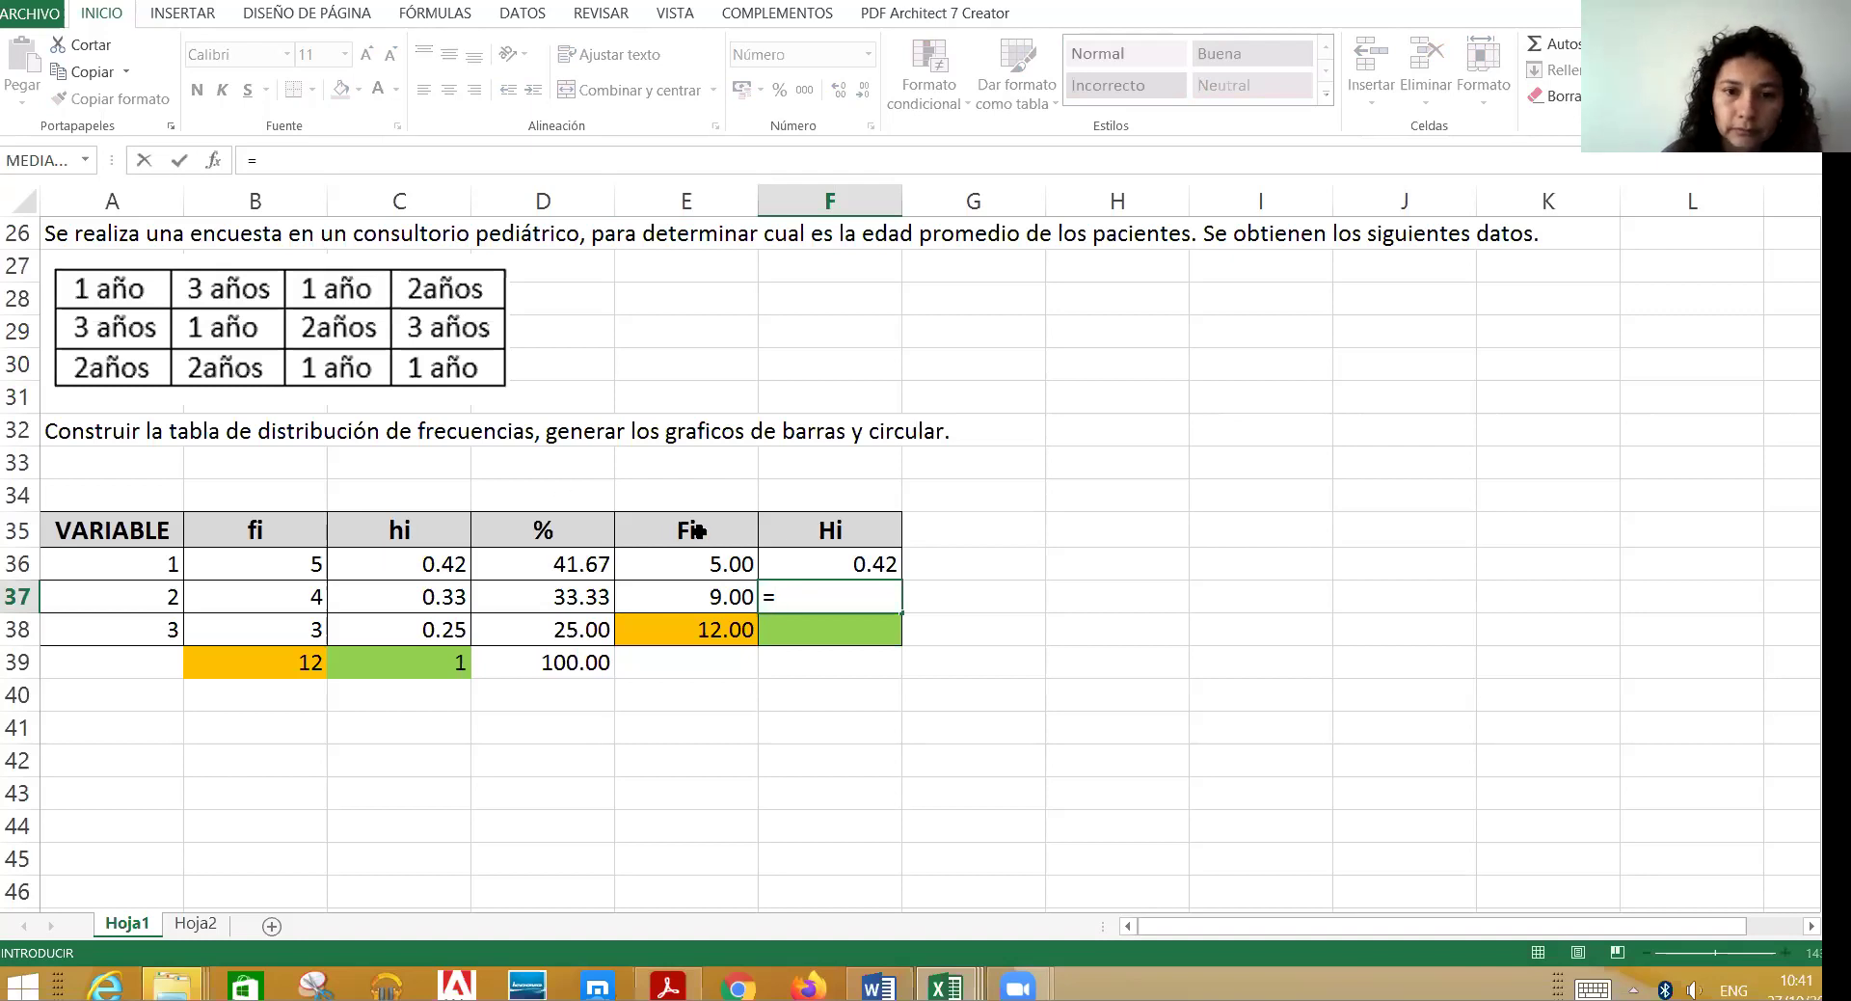
left_click(789, 566)
type("+")
left_click(379, 597)
key("Return")
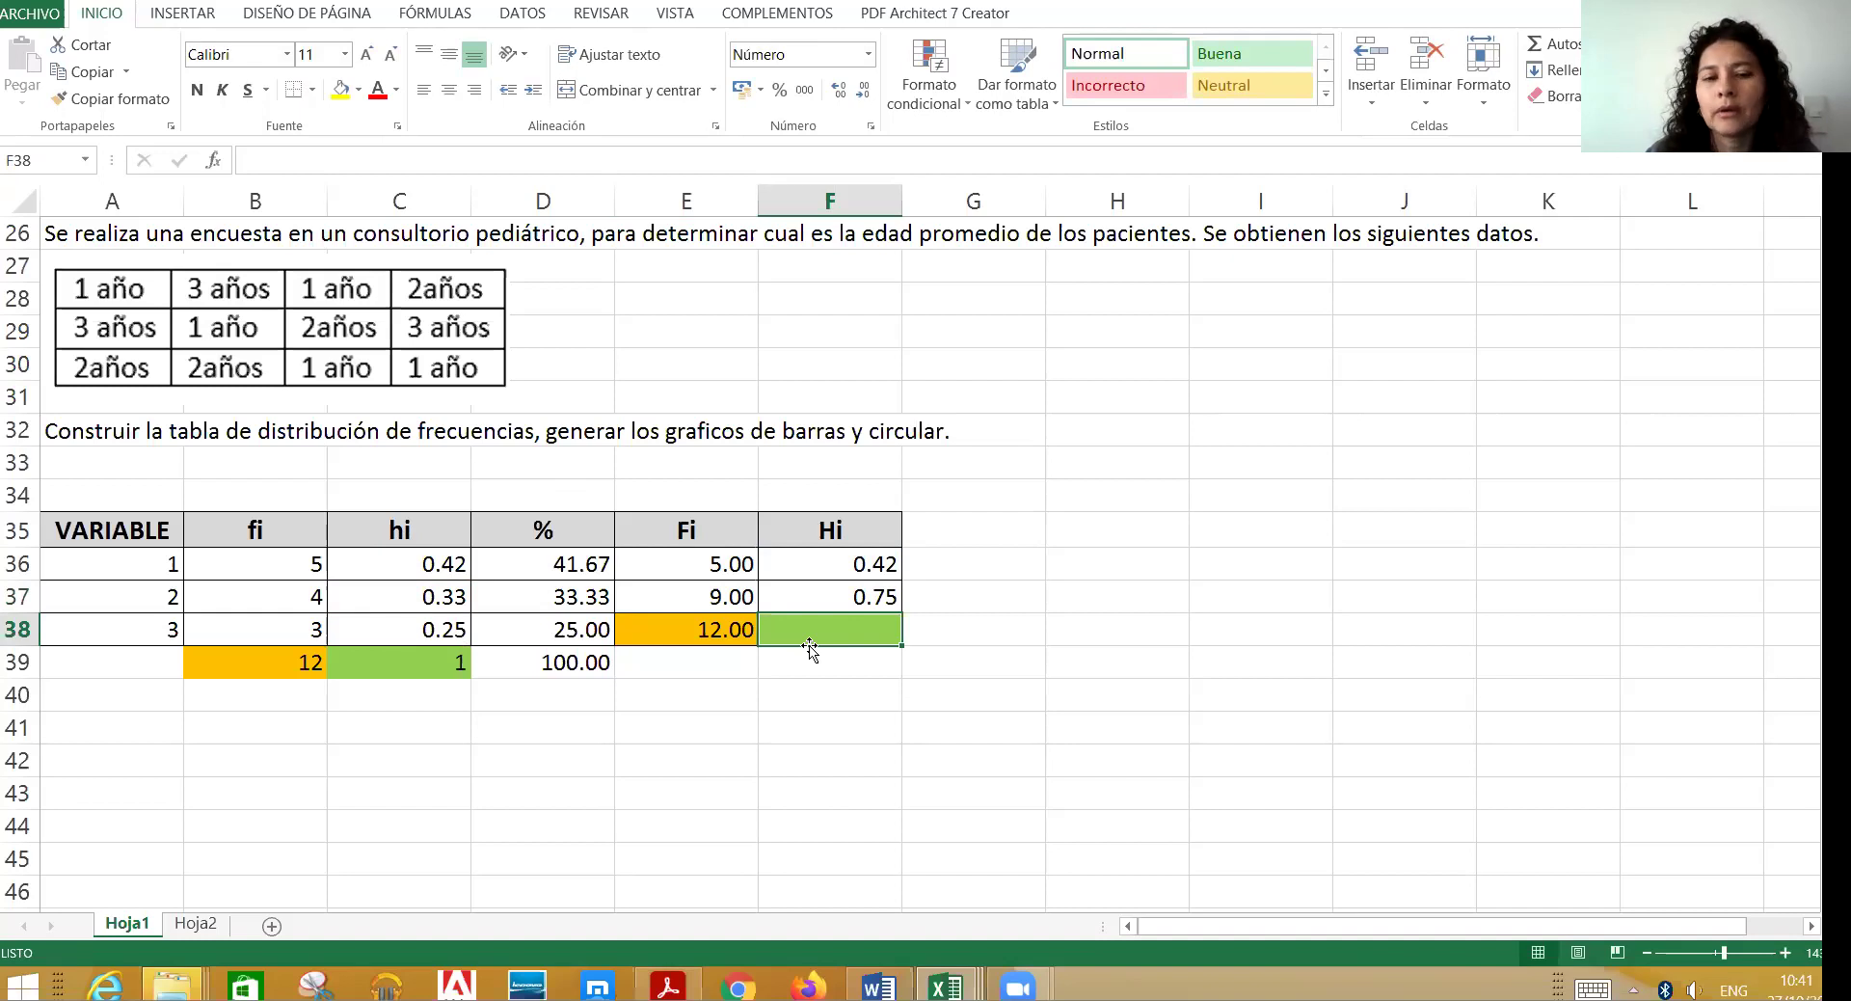
Step: Calculate the cumulative relative frequency Hi for age 3 in F38 with the formula =F37+C38
type("=")
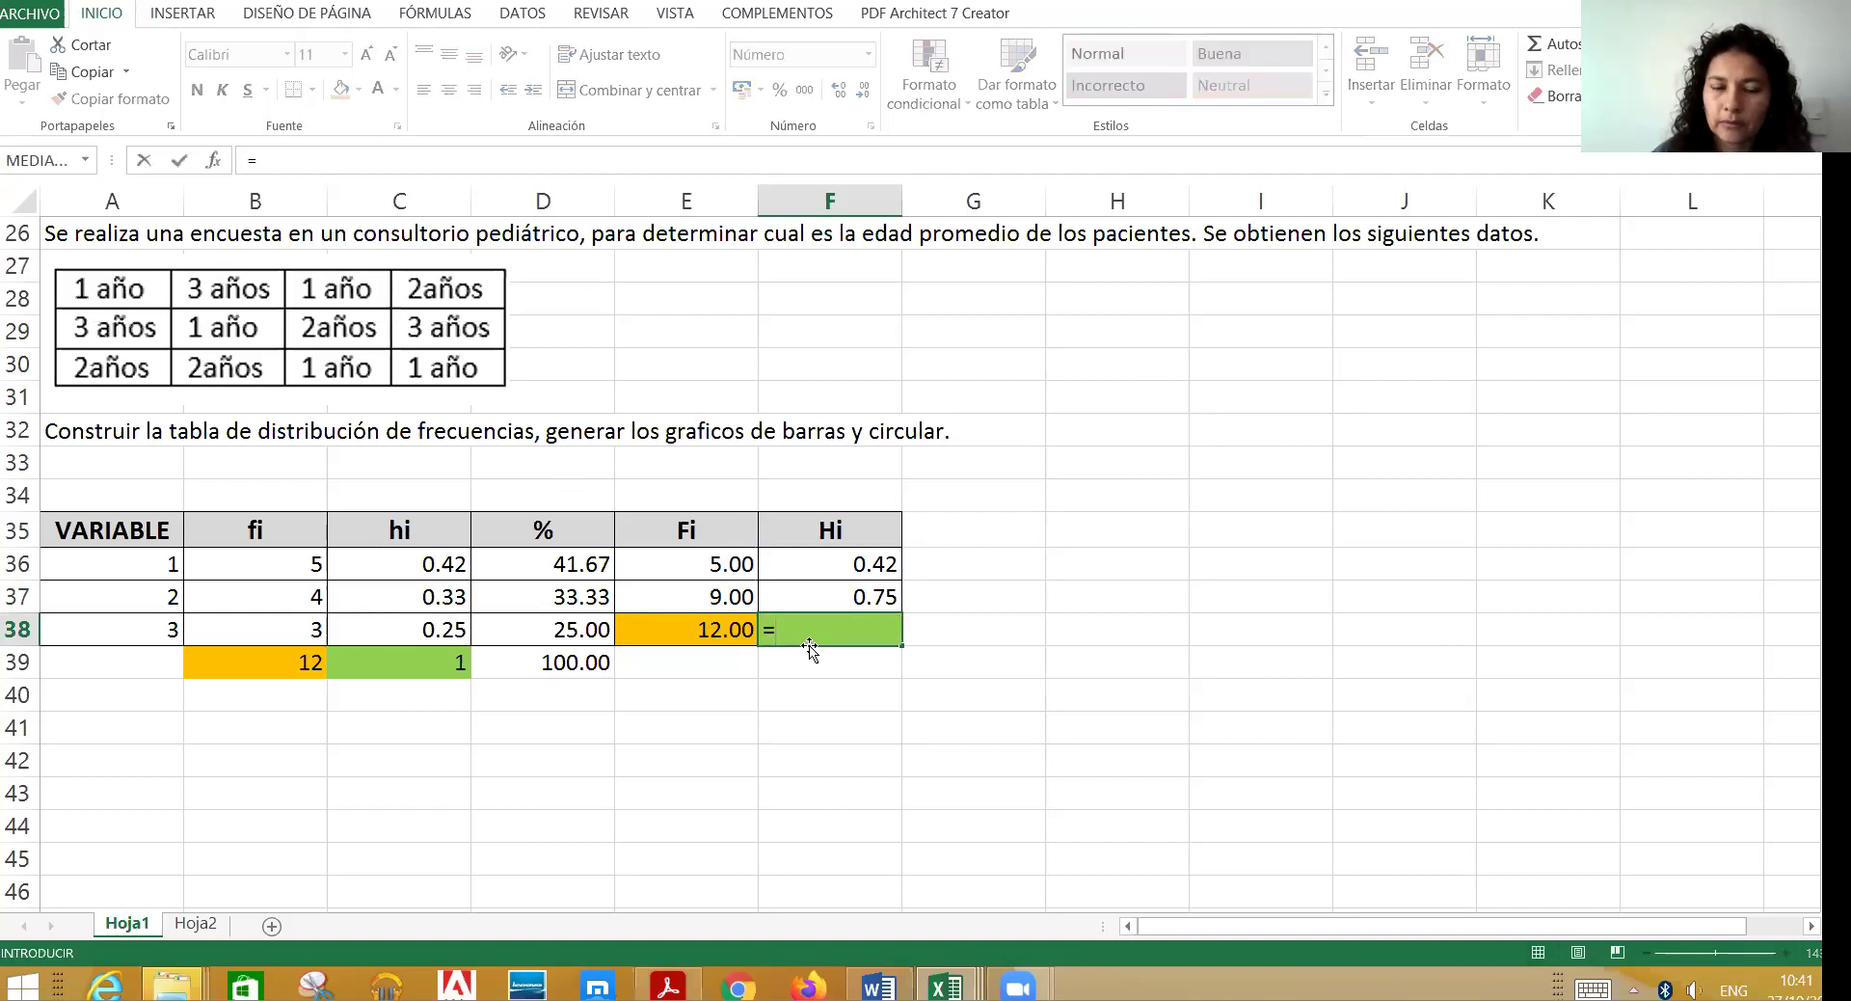
left_click(840, 599)
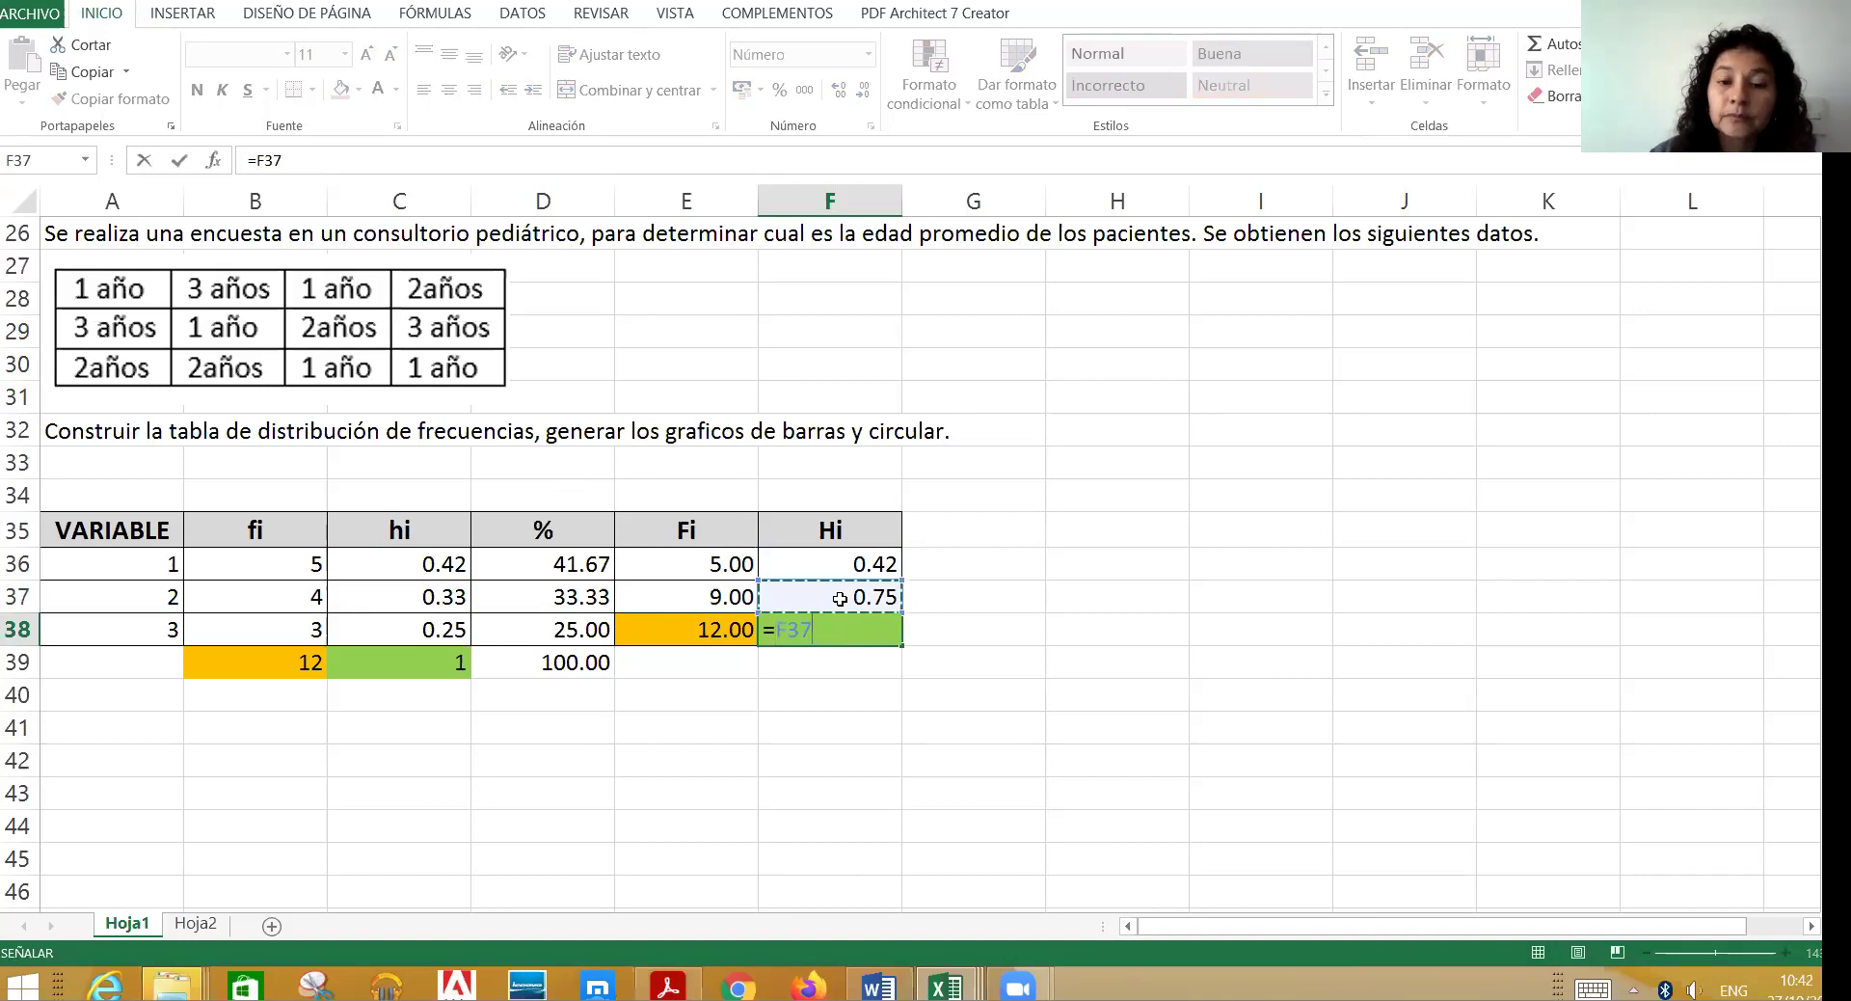
type("+")
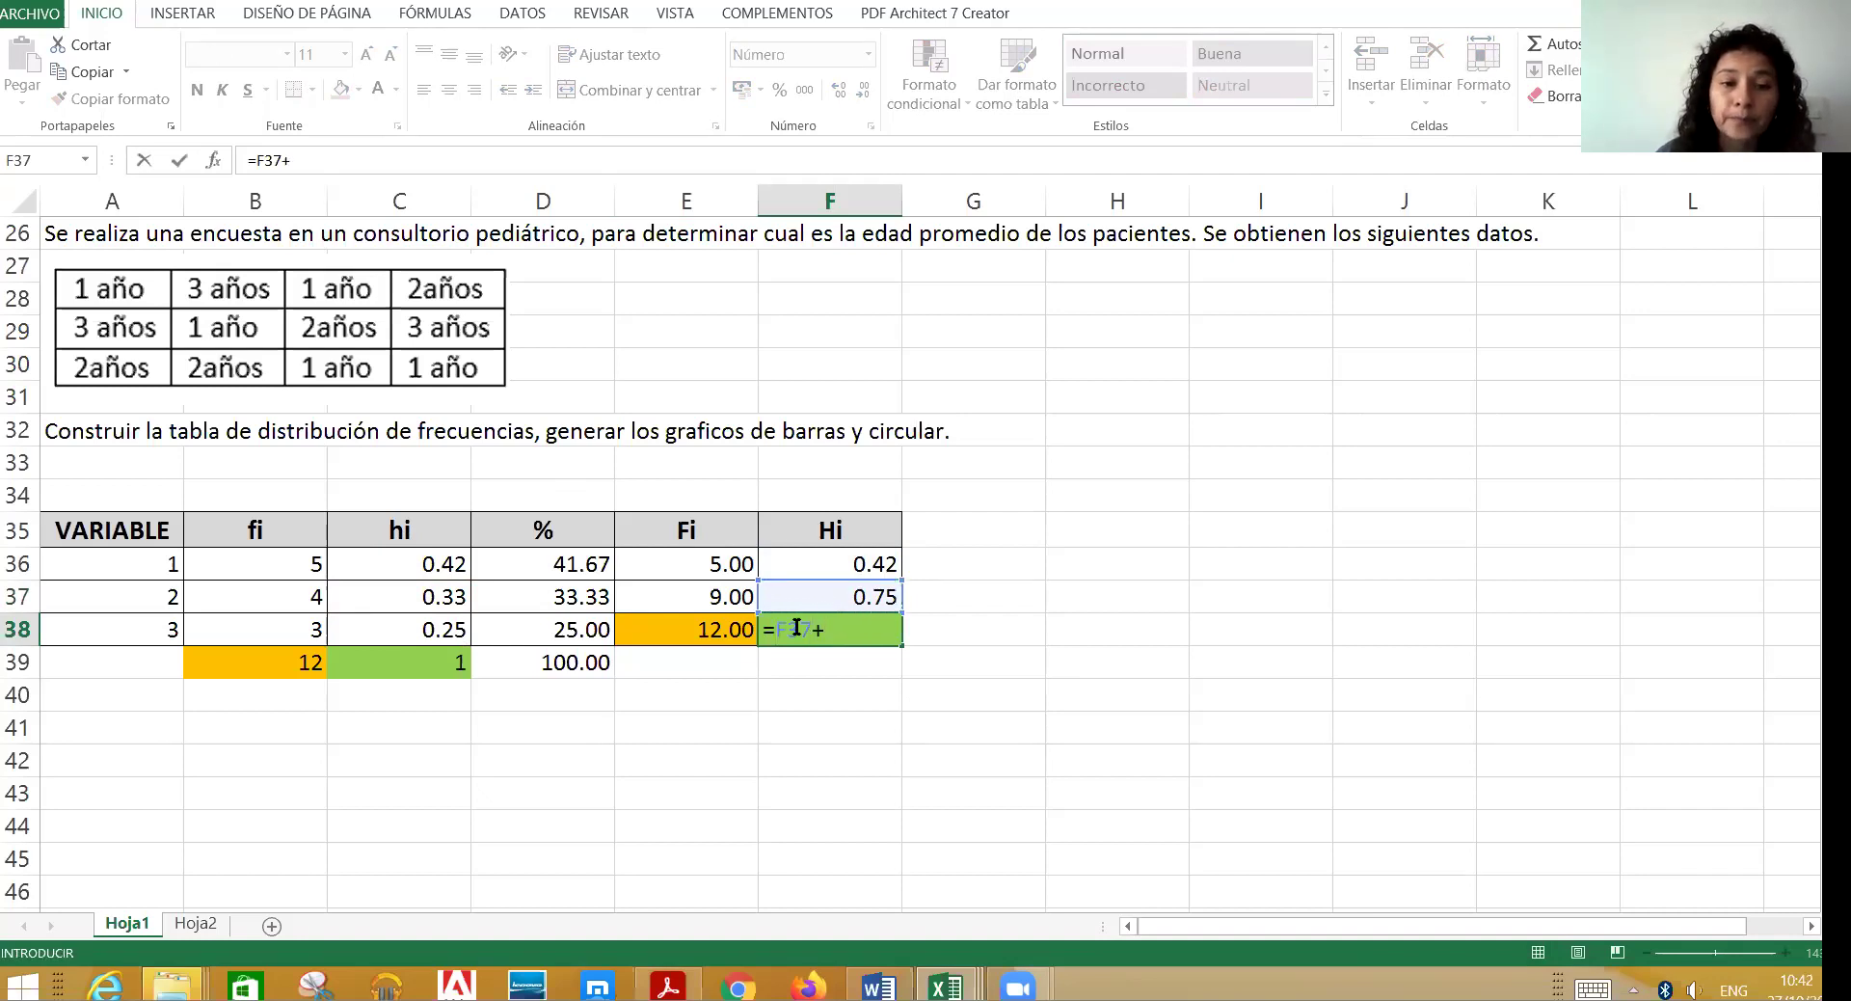
left_click(431, 630)
key("Return")
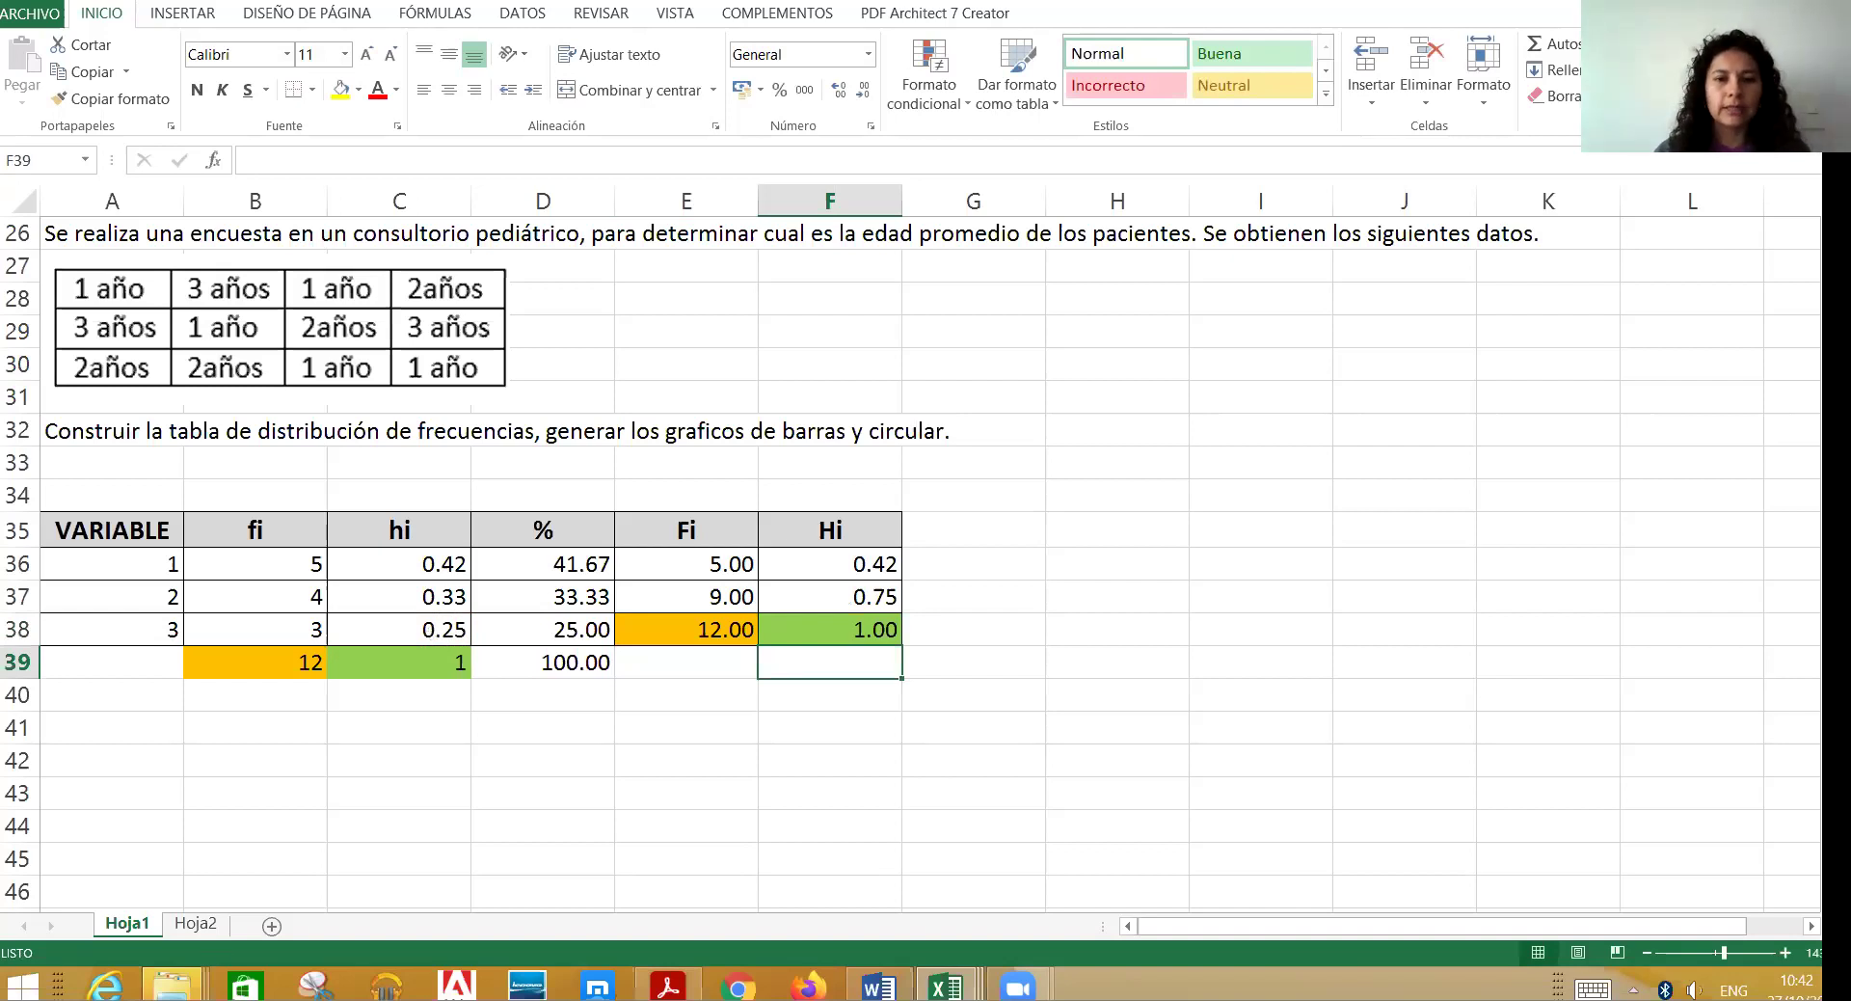
left_click(821, 857)
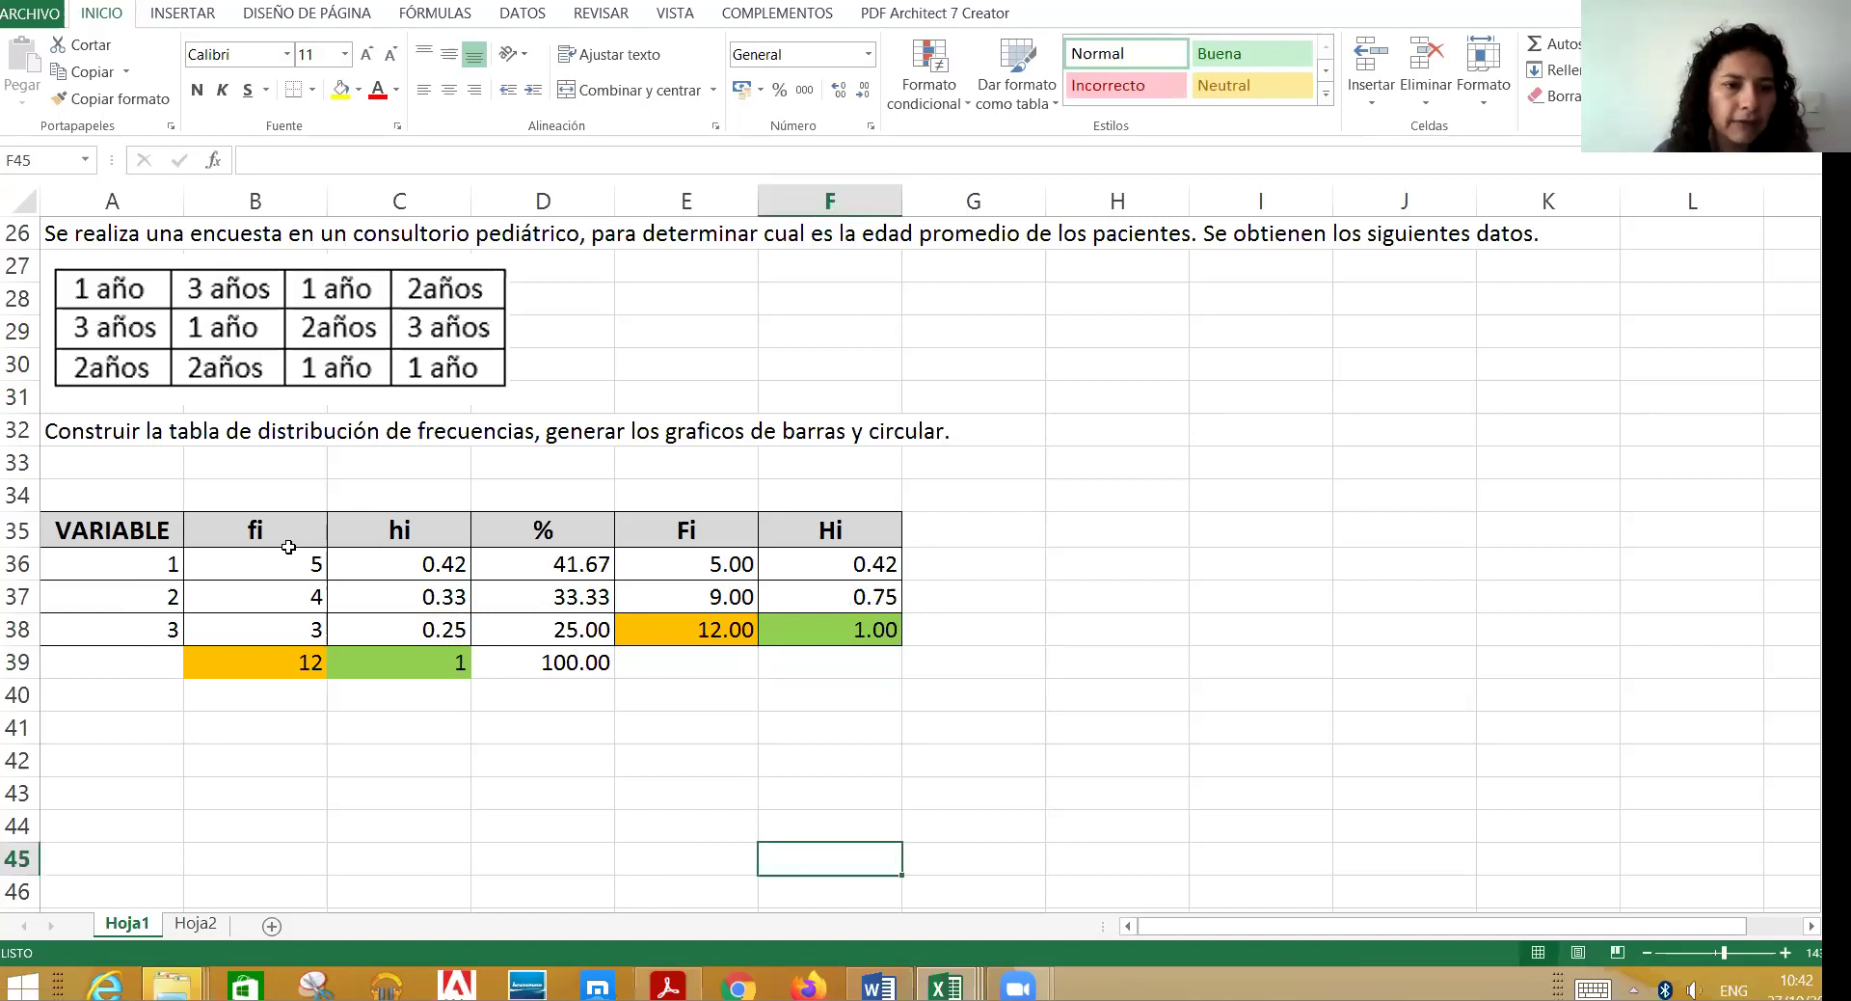
left_click_drag(112, 529, 253, 629)
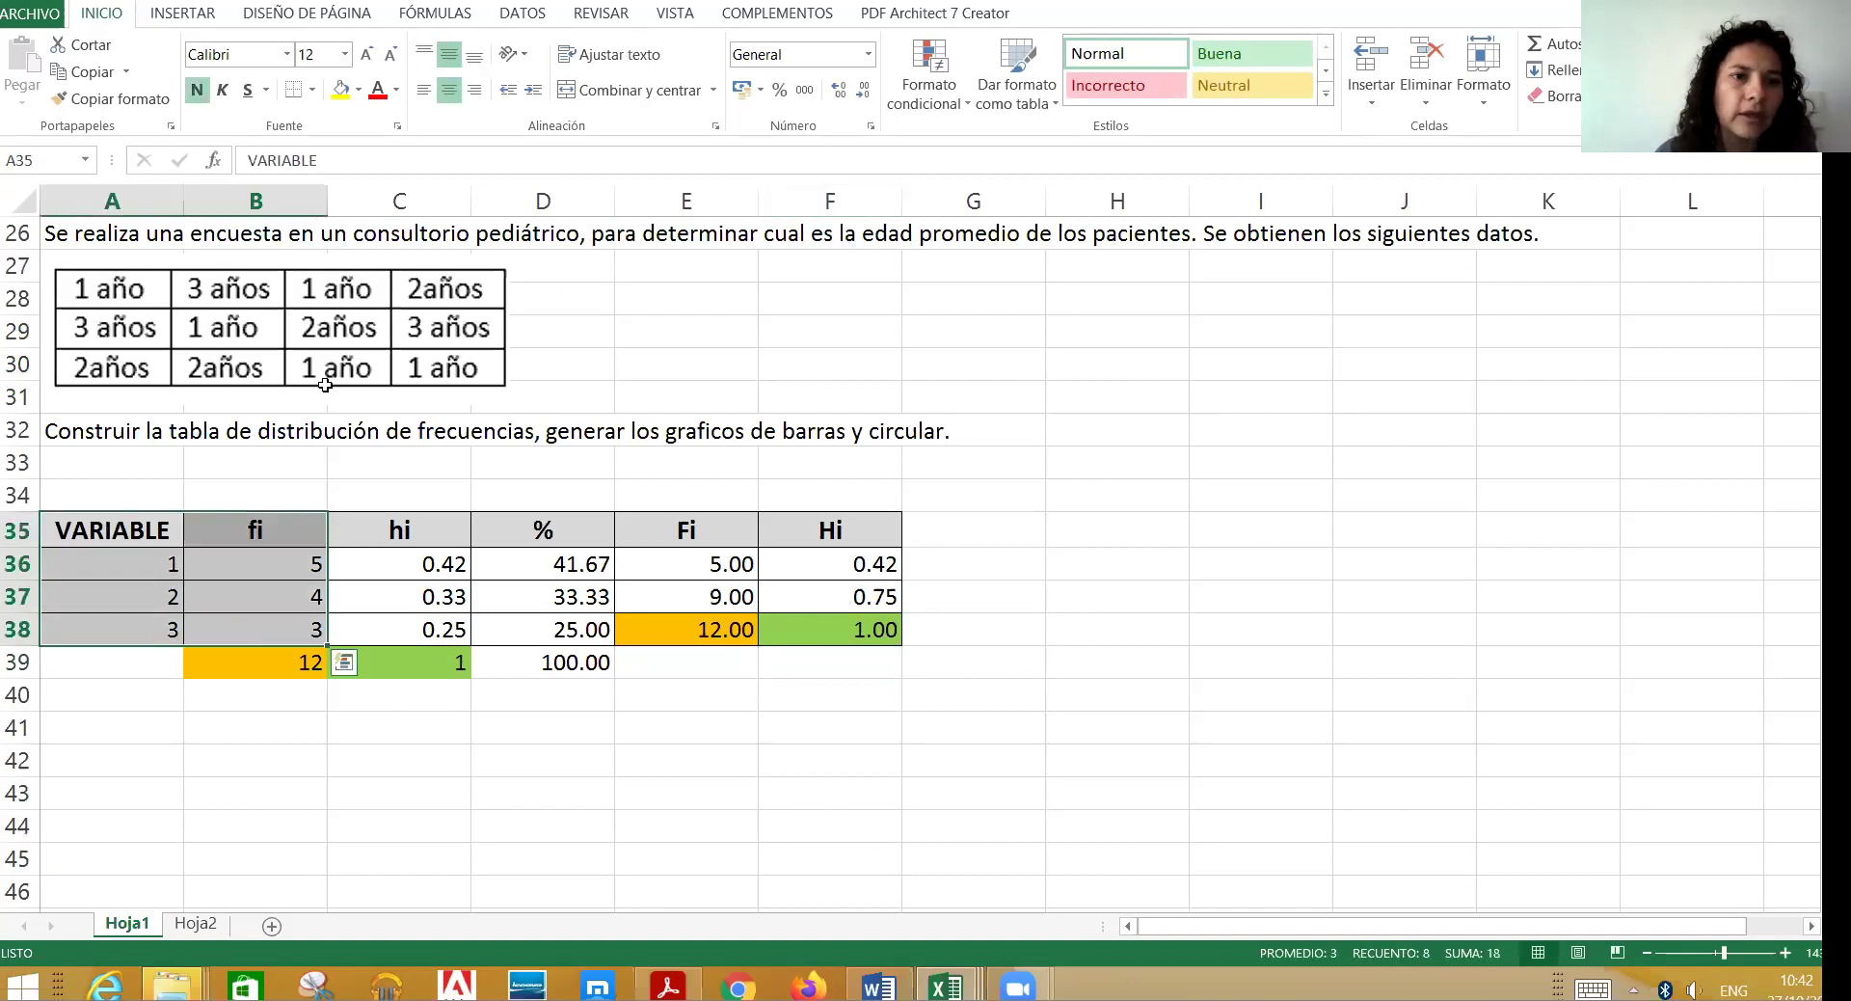
left_click(180, 16)
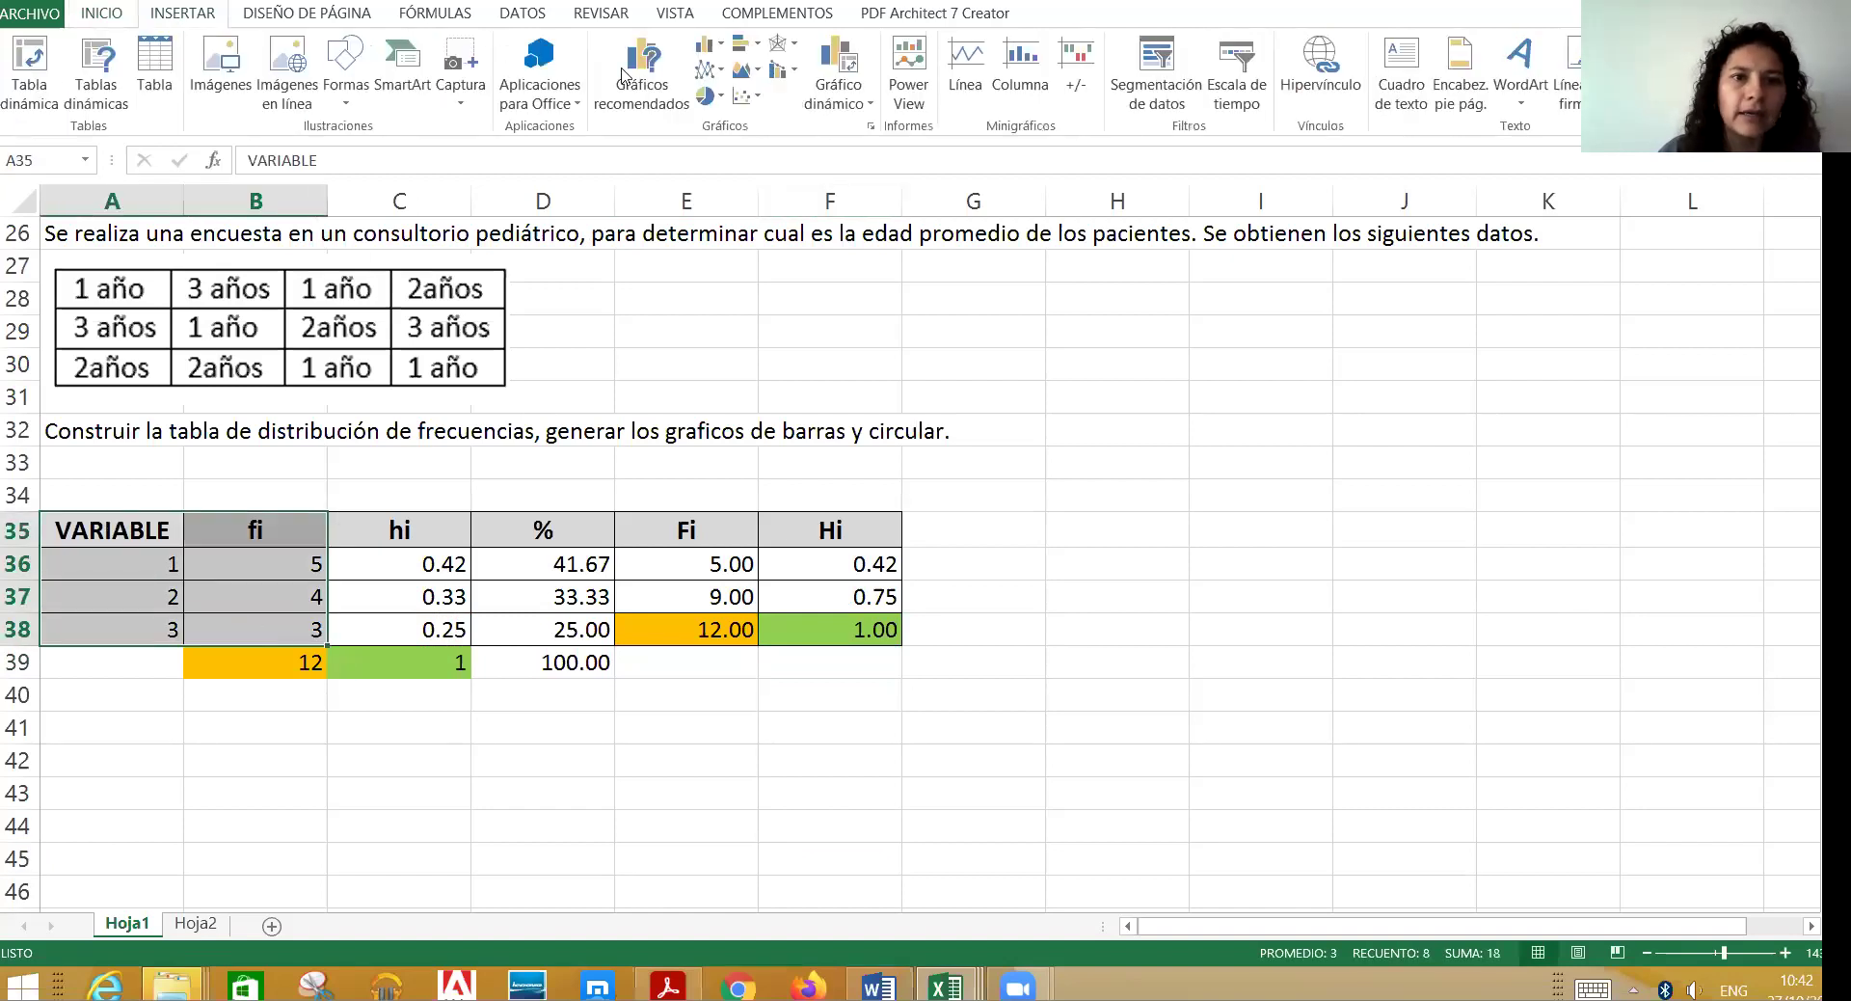
left_click(707, 44)
left_click(724, 123)
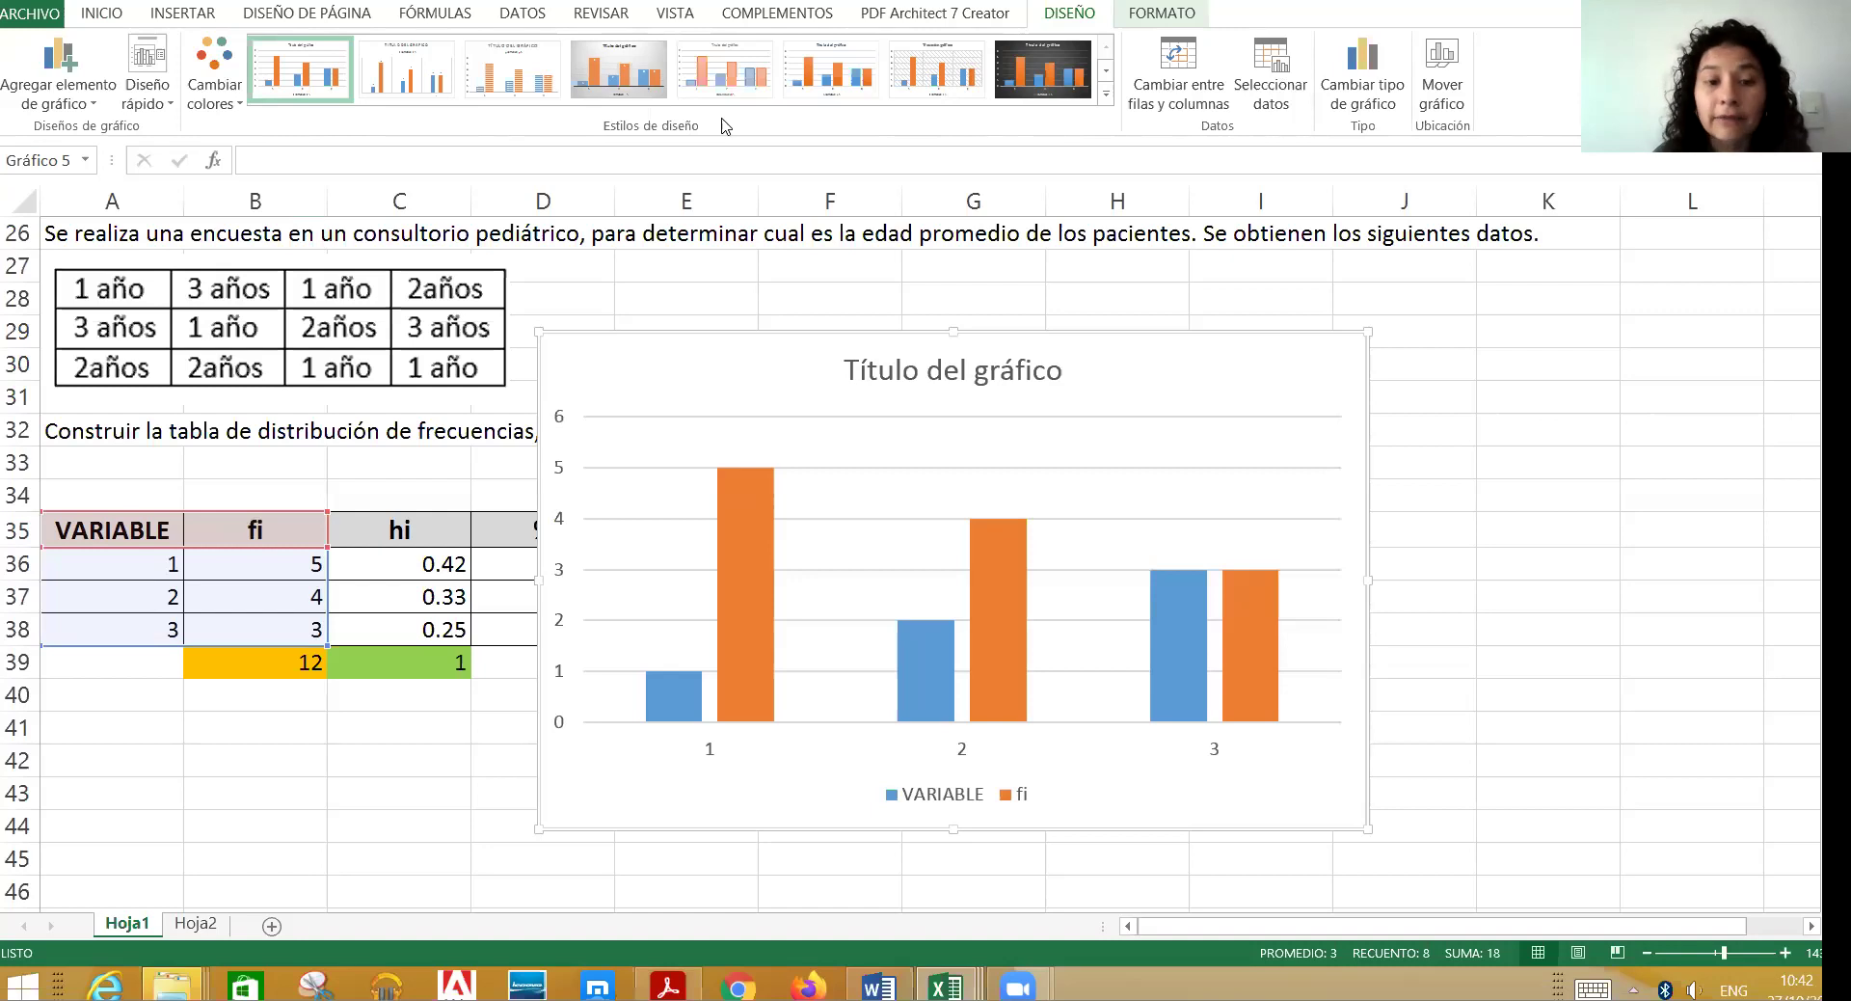
key("Escape")
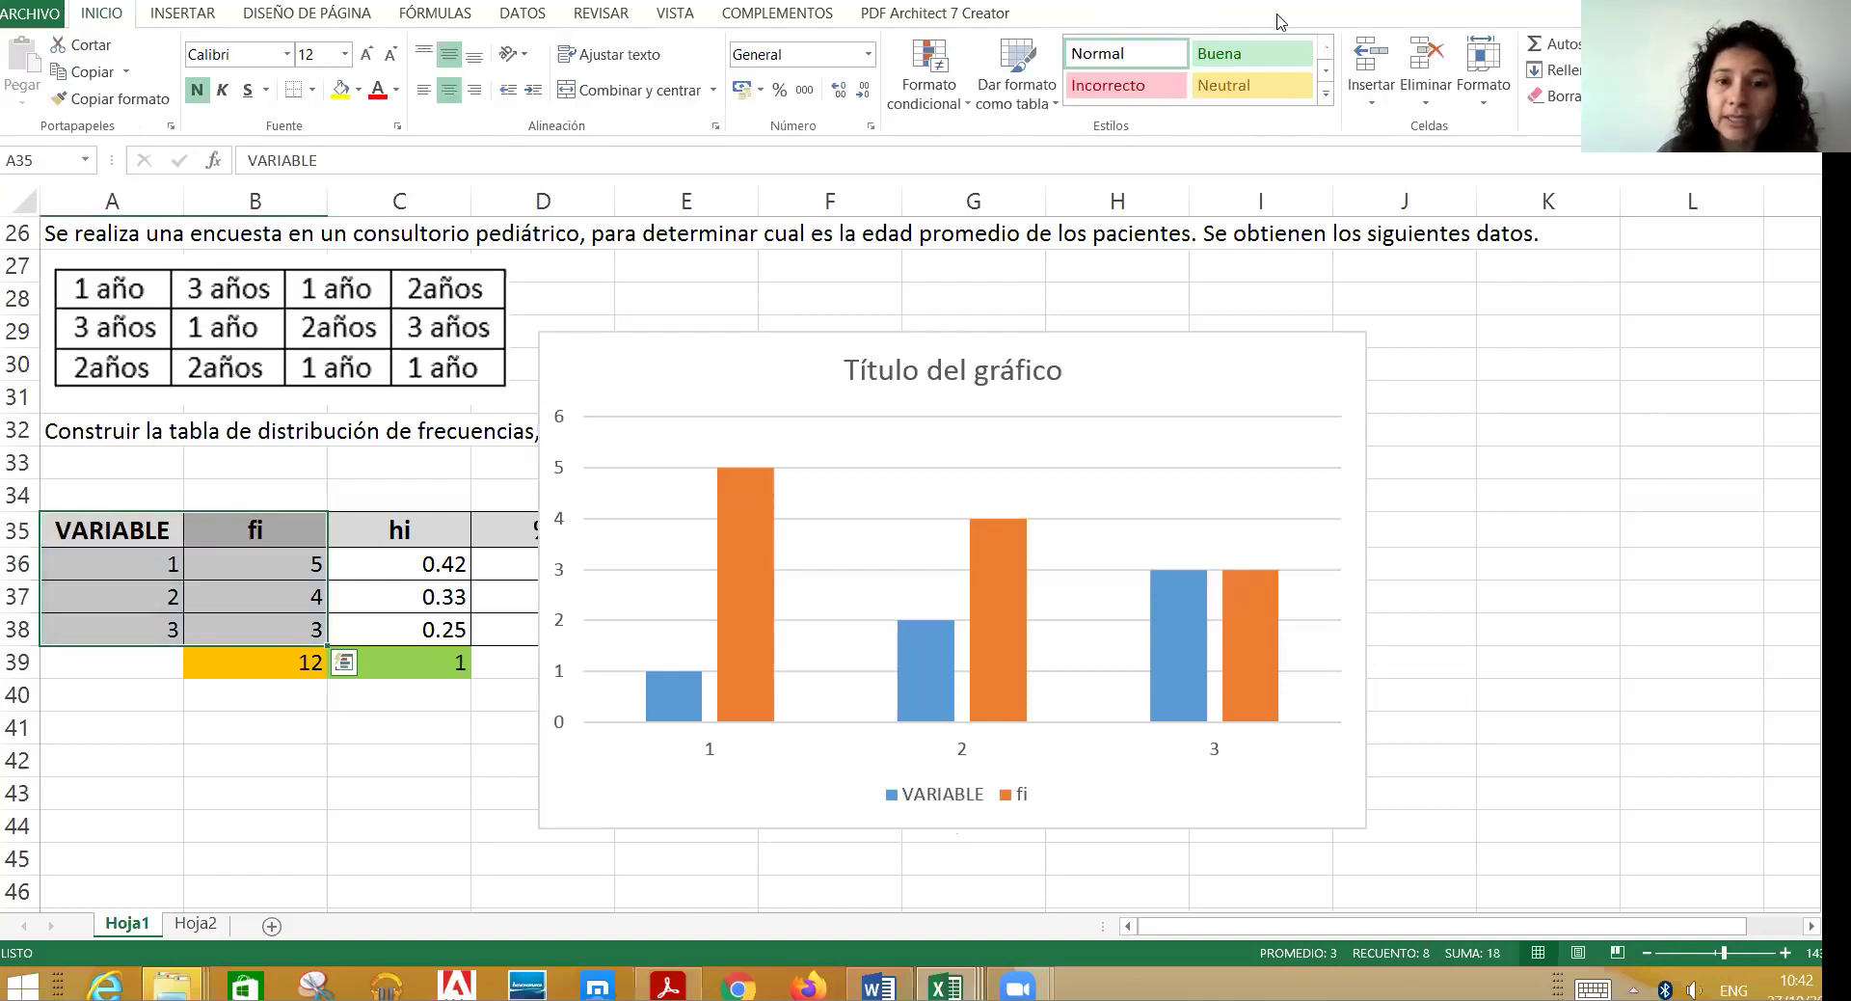
left_click(1289, 357)
key("Delete")
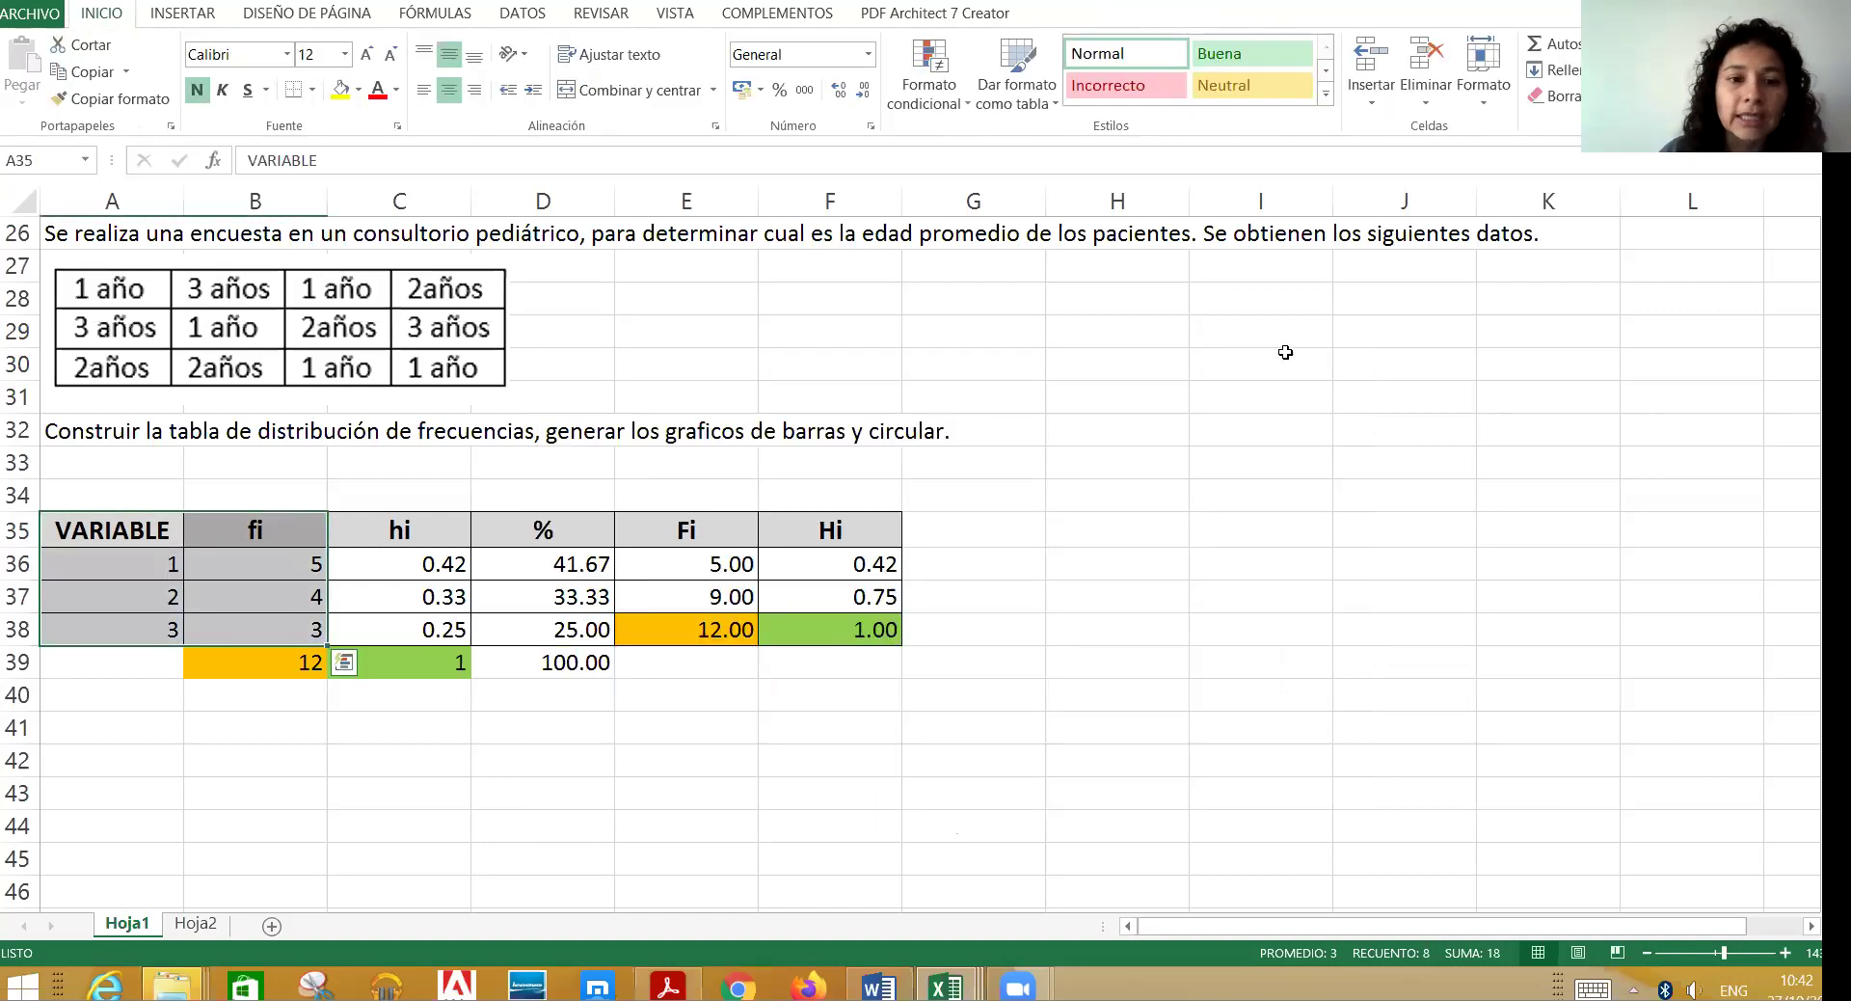
Step: Relabel the three ages in A36:A38 as 1año, 2años and 3años
left_click(172, 560)
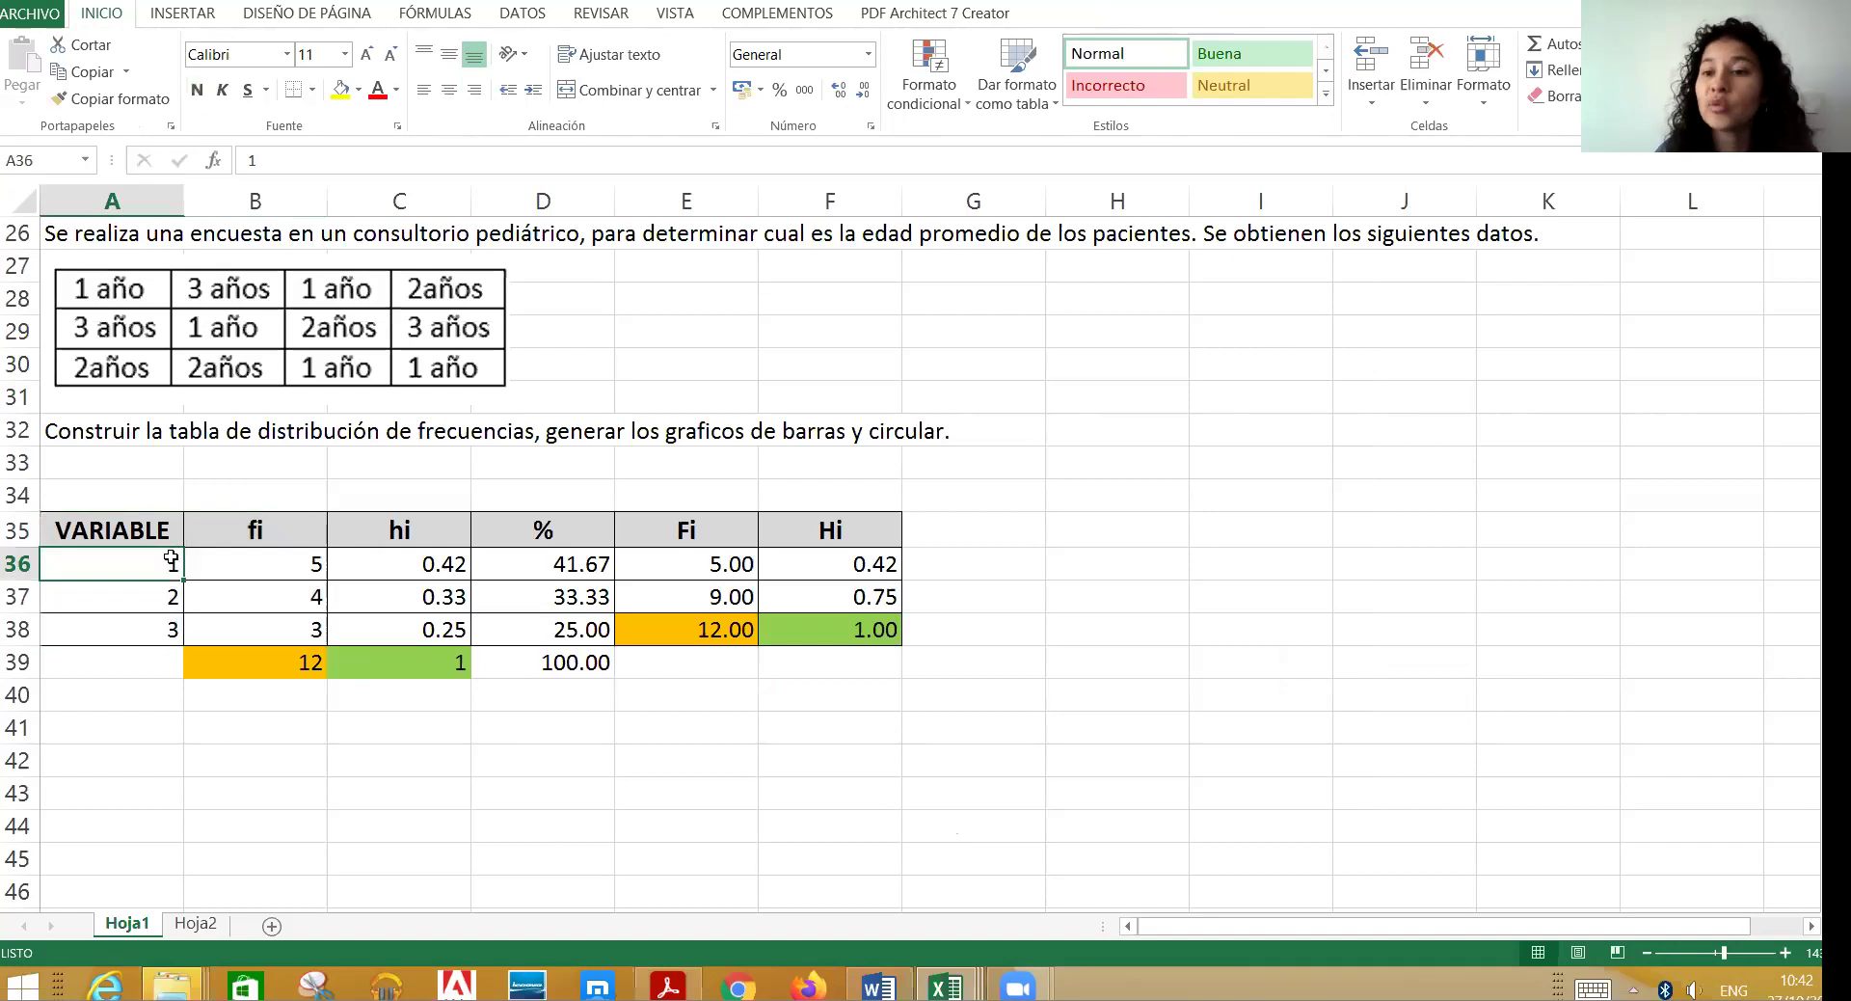
type("1")
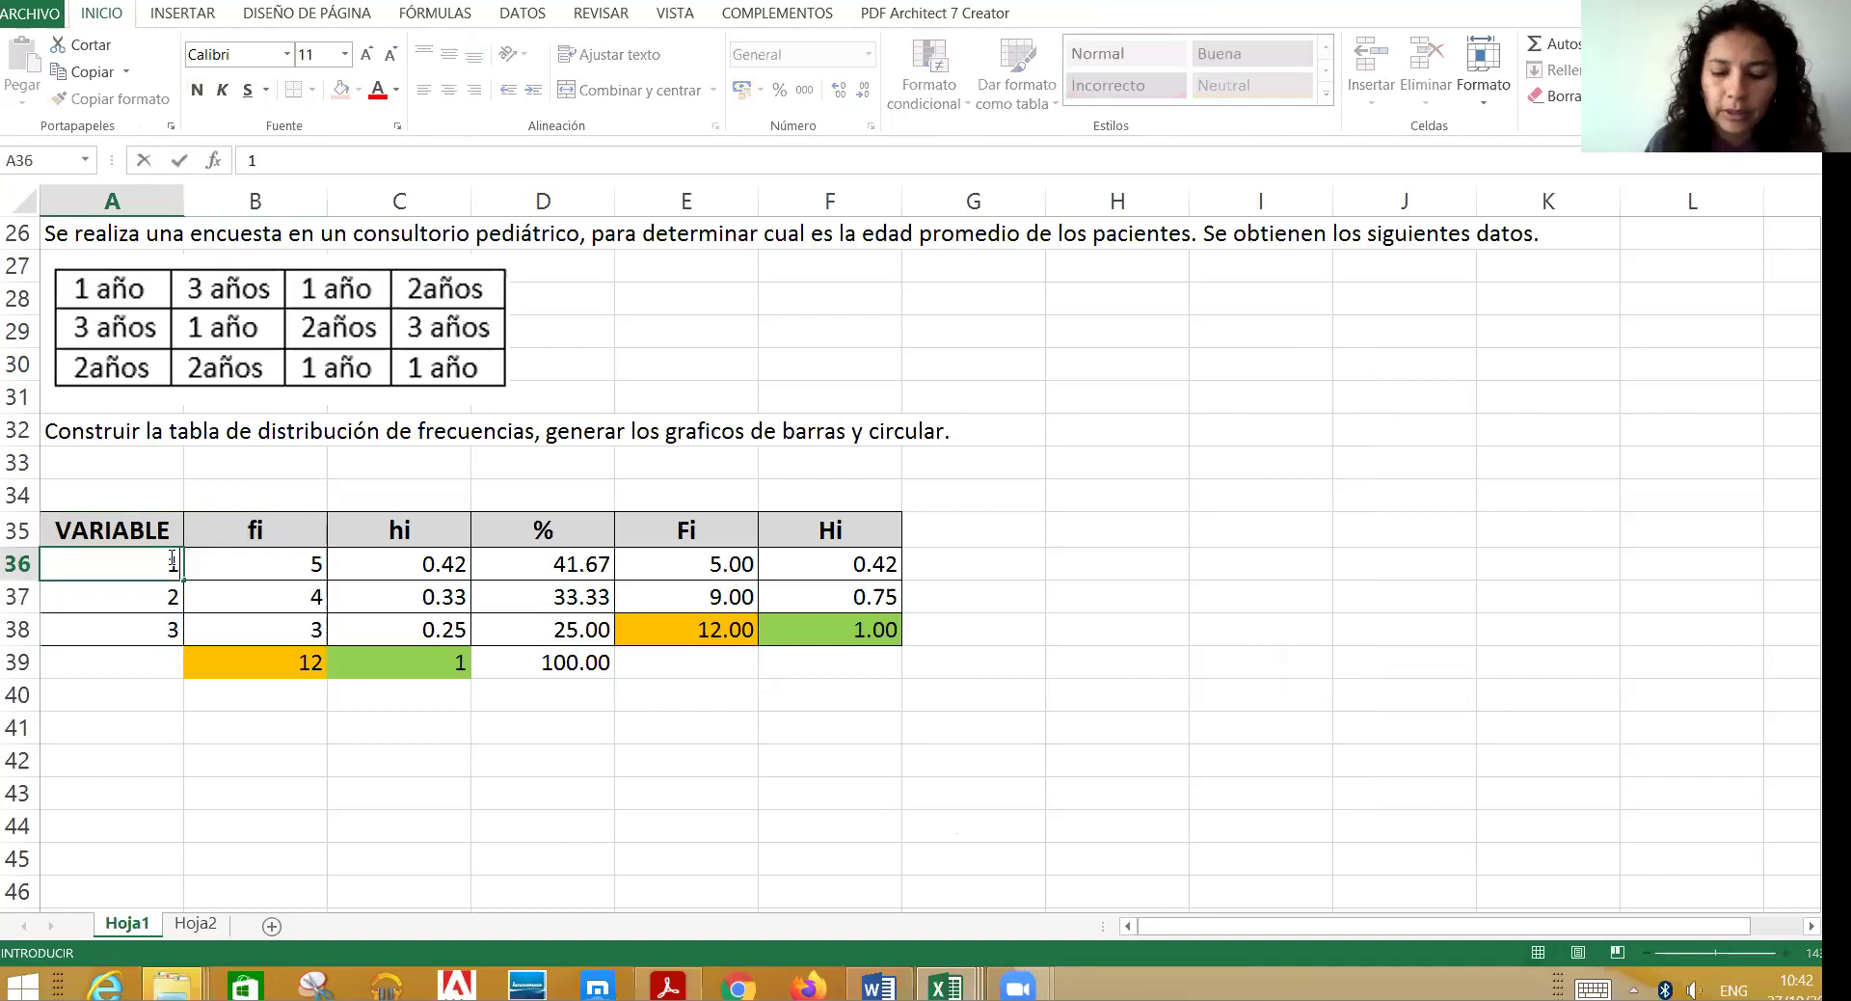
key("super+space")
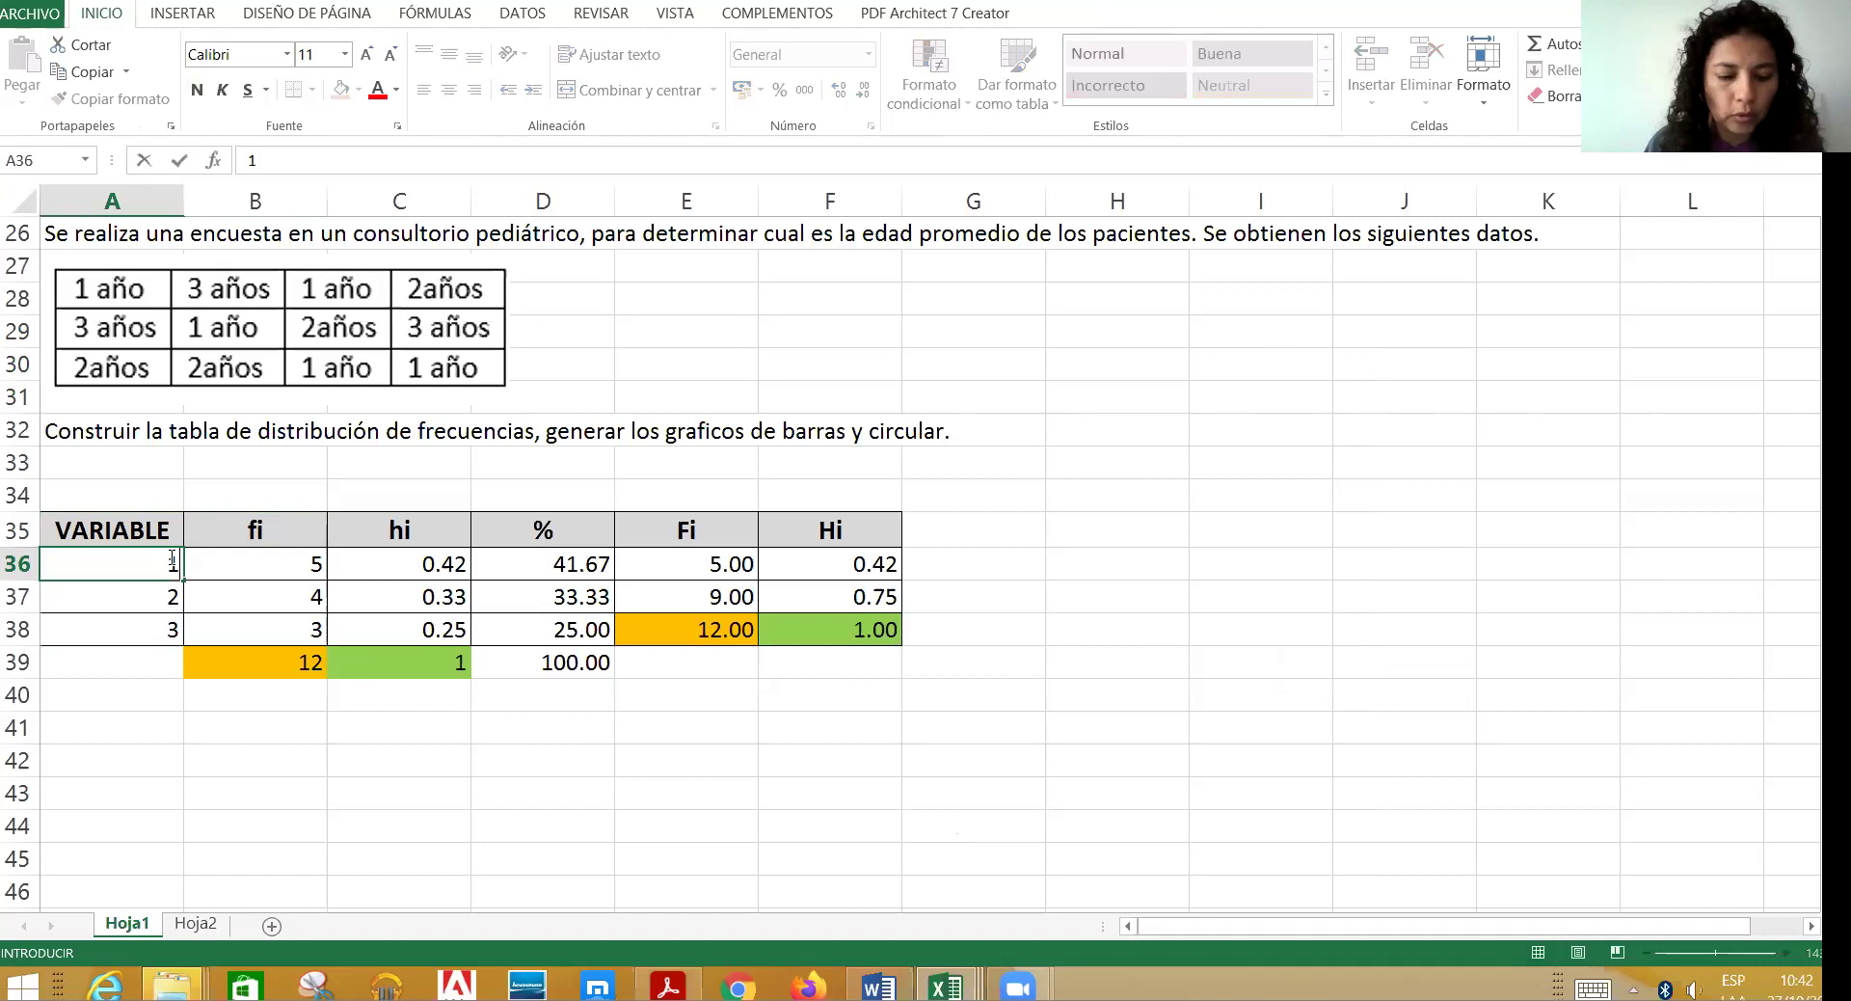
type("año")
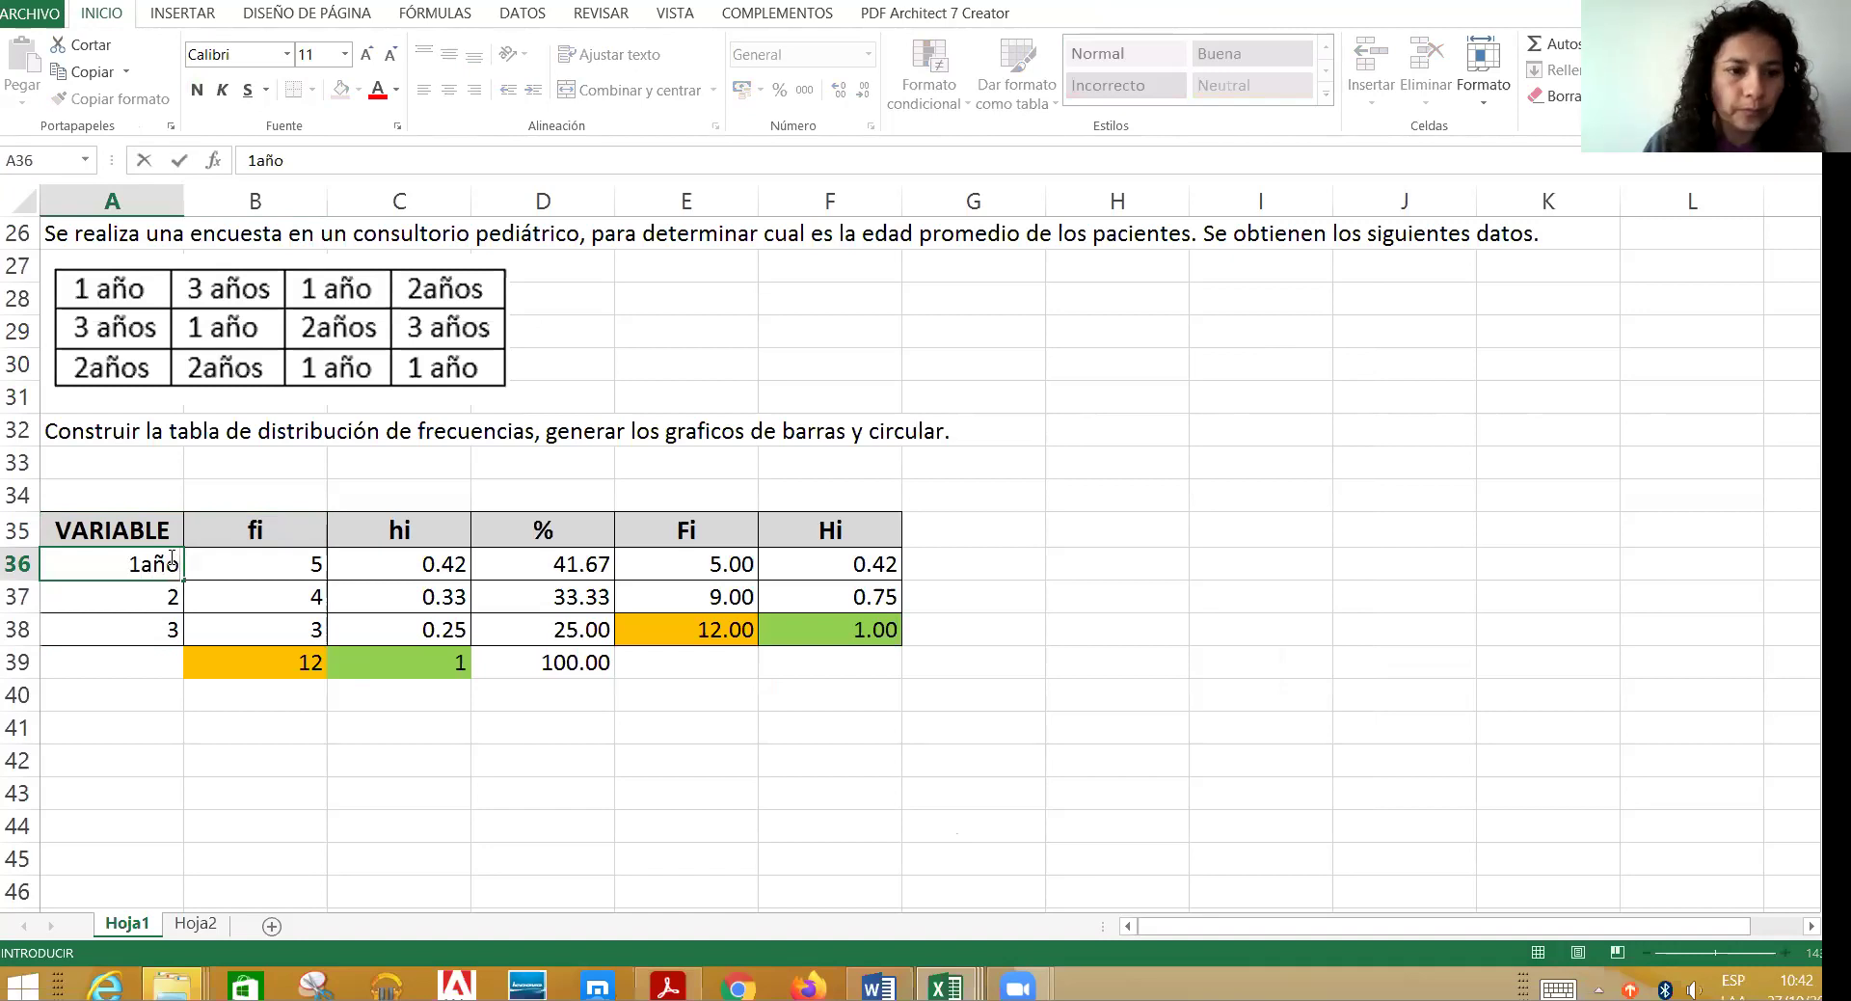
key("Return")
type("2añ")
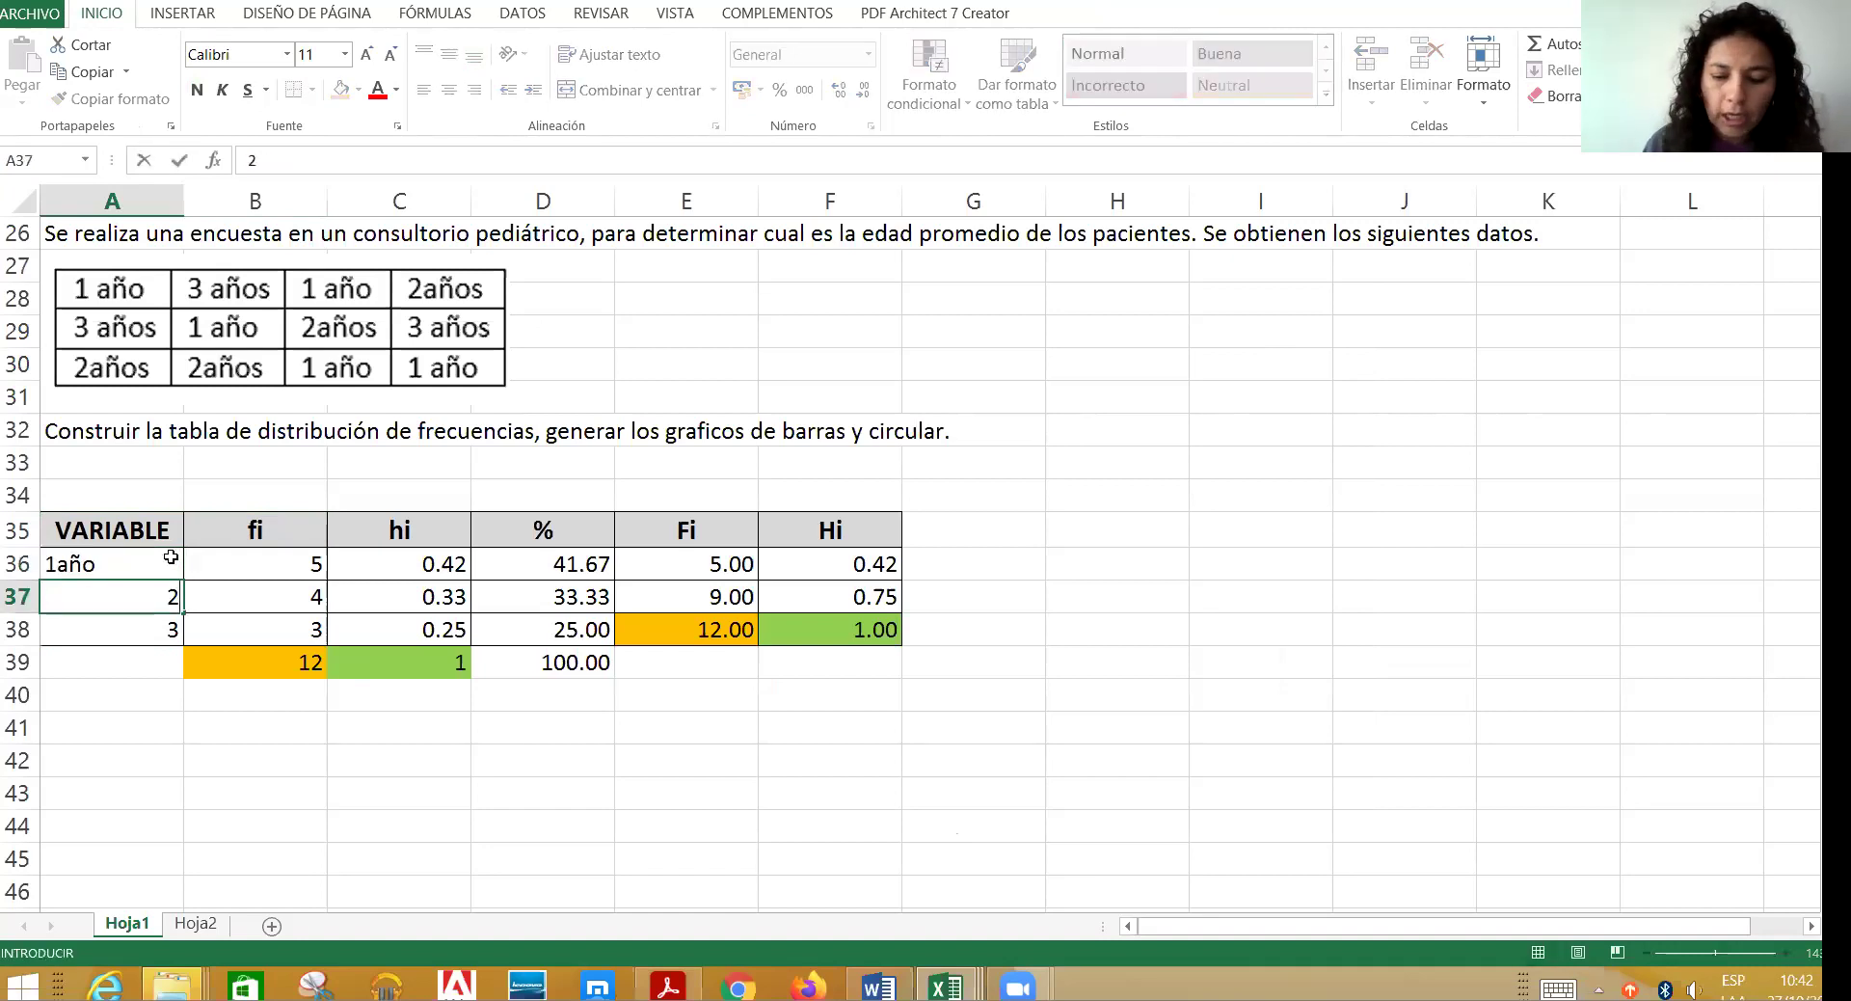
type("os")
key("Return")
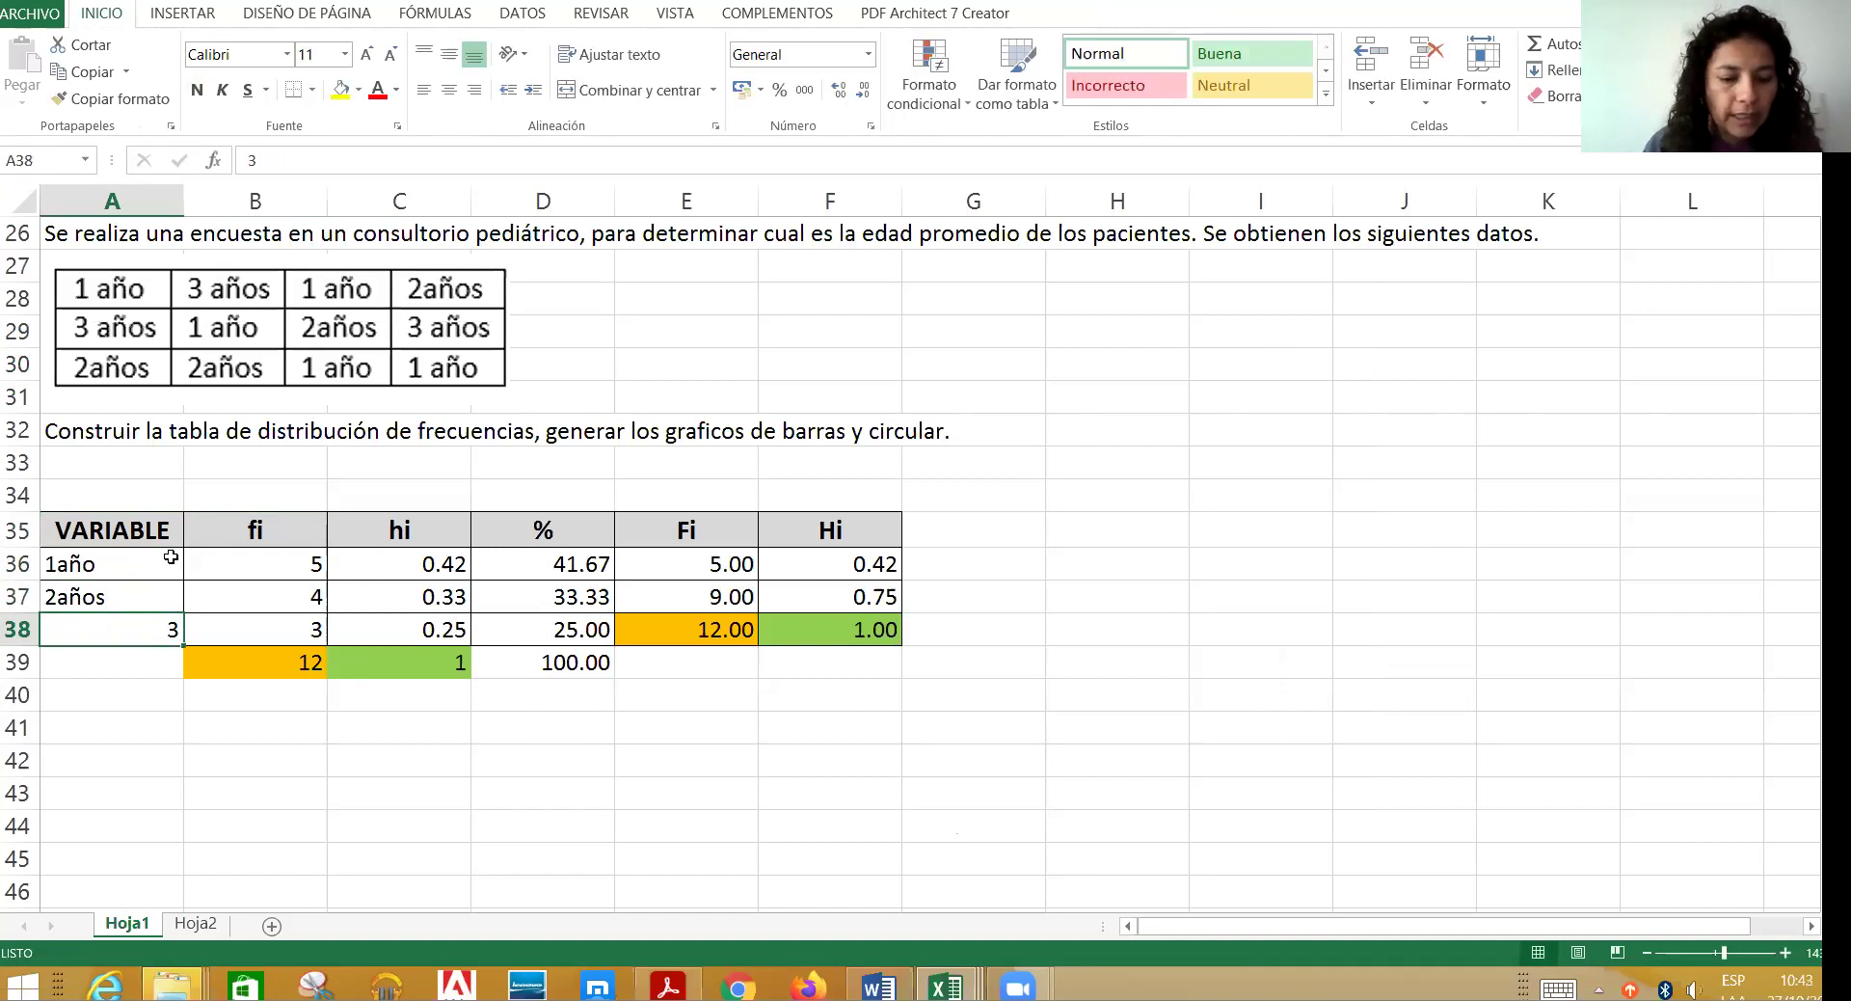
type("3años")
key("Return")
Step: Insert a 2-D clustered column chart from the VARIABLE and fi data in A35:B38
left_click_drag(125, 545, 265, 628)
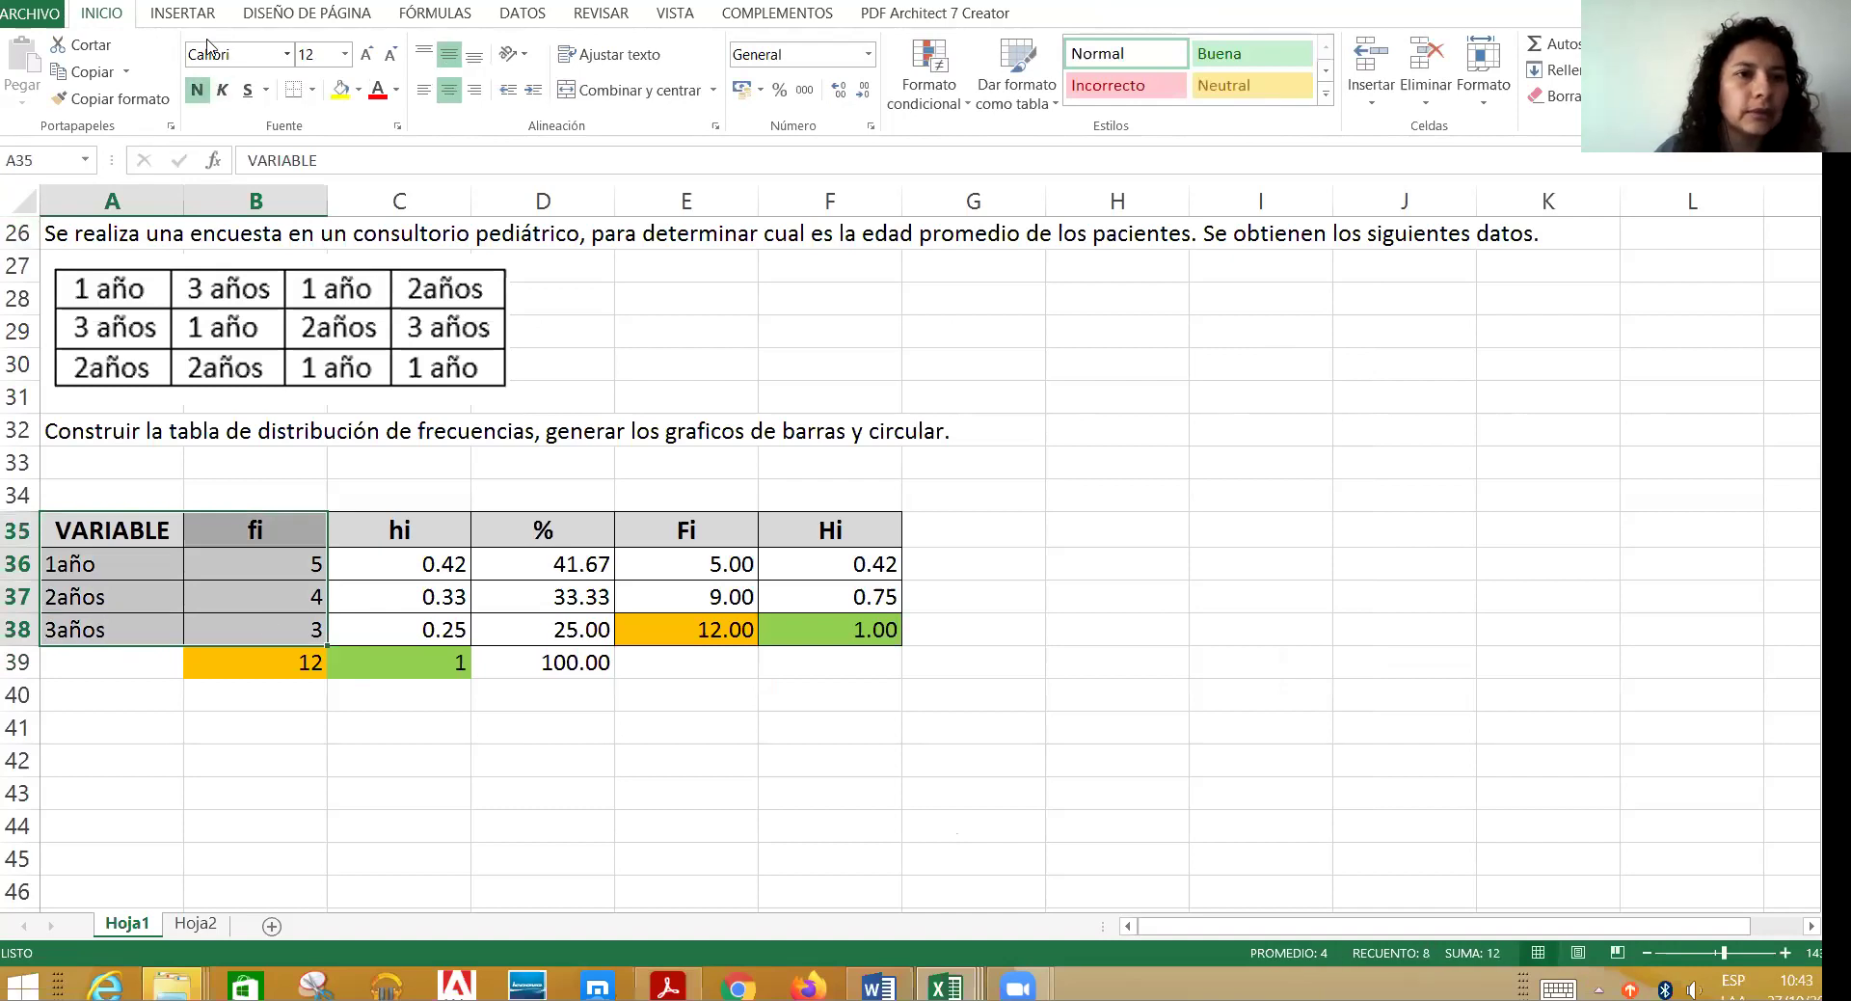
left_click(190, 14)
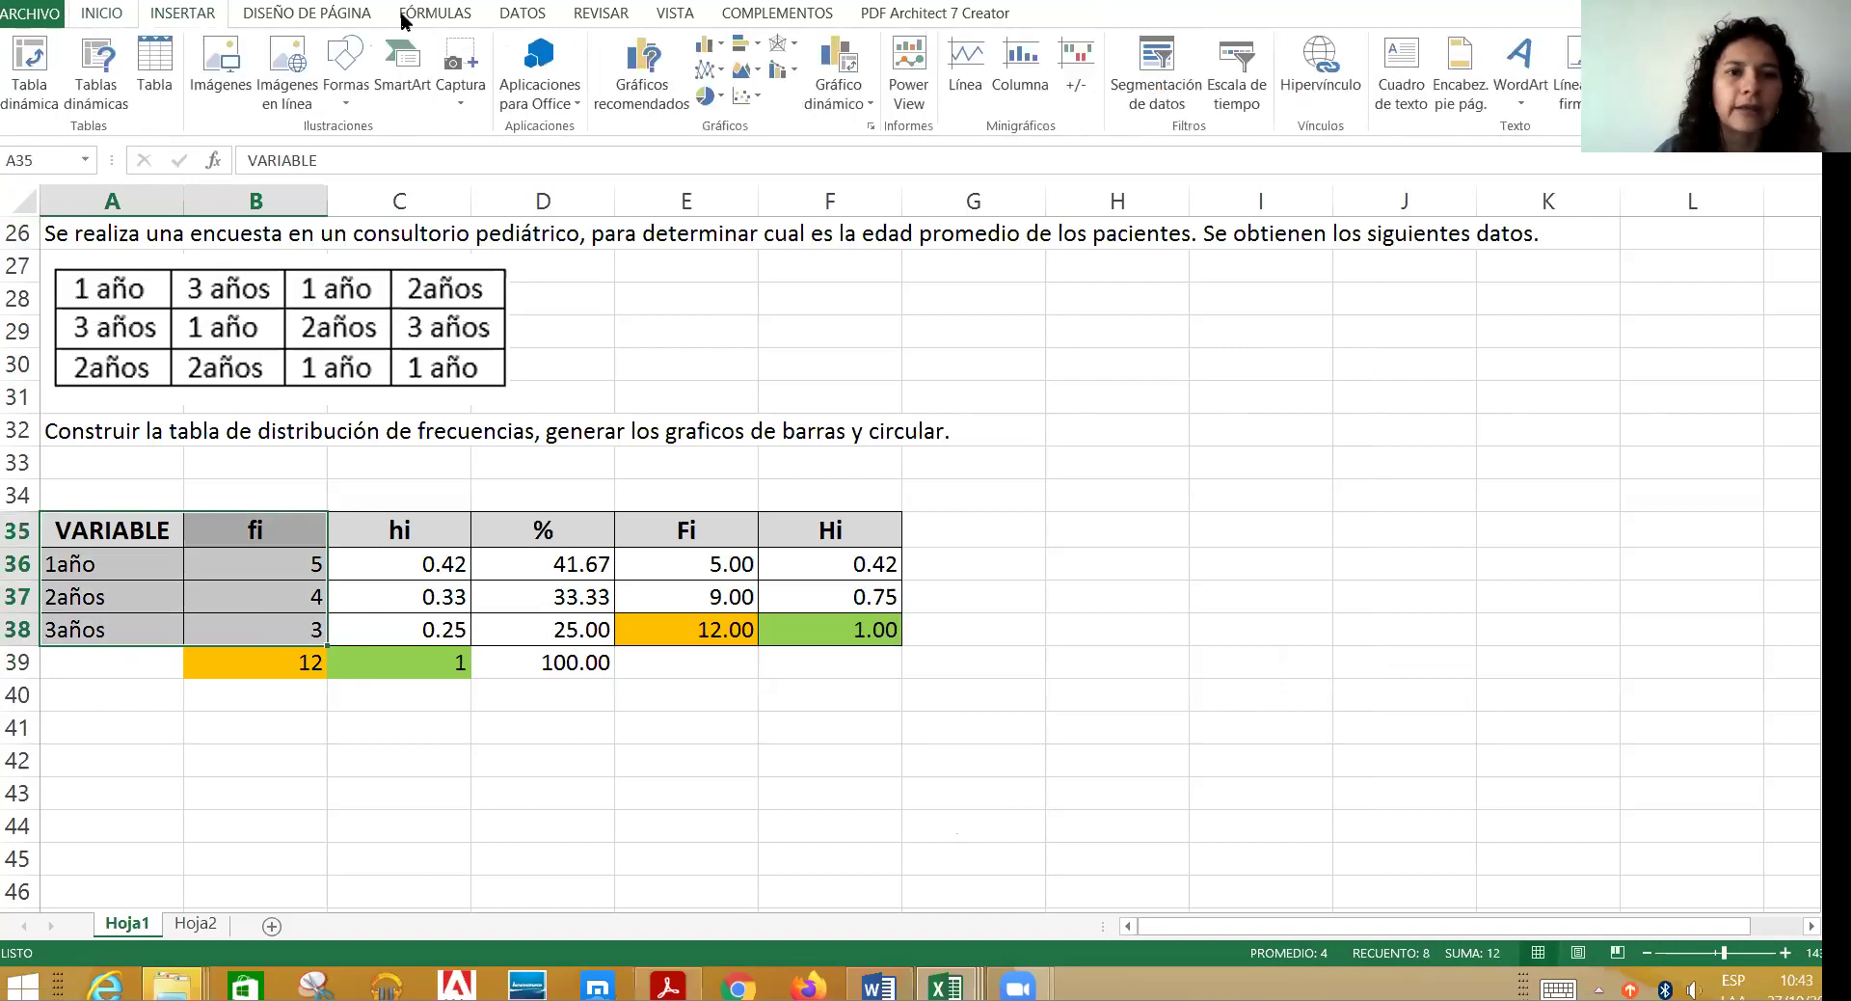
left_click(722, 51)
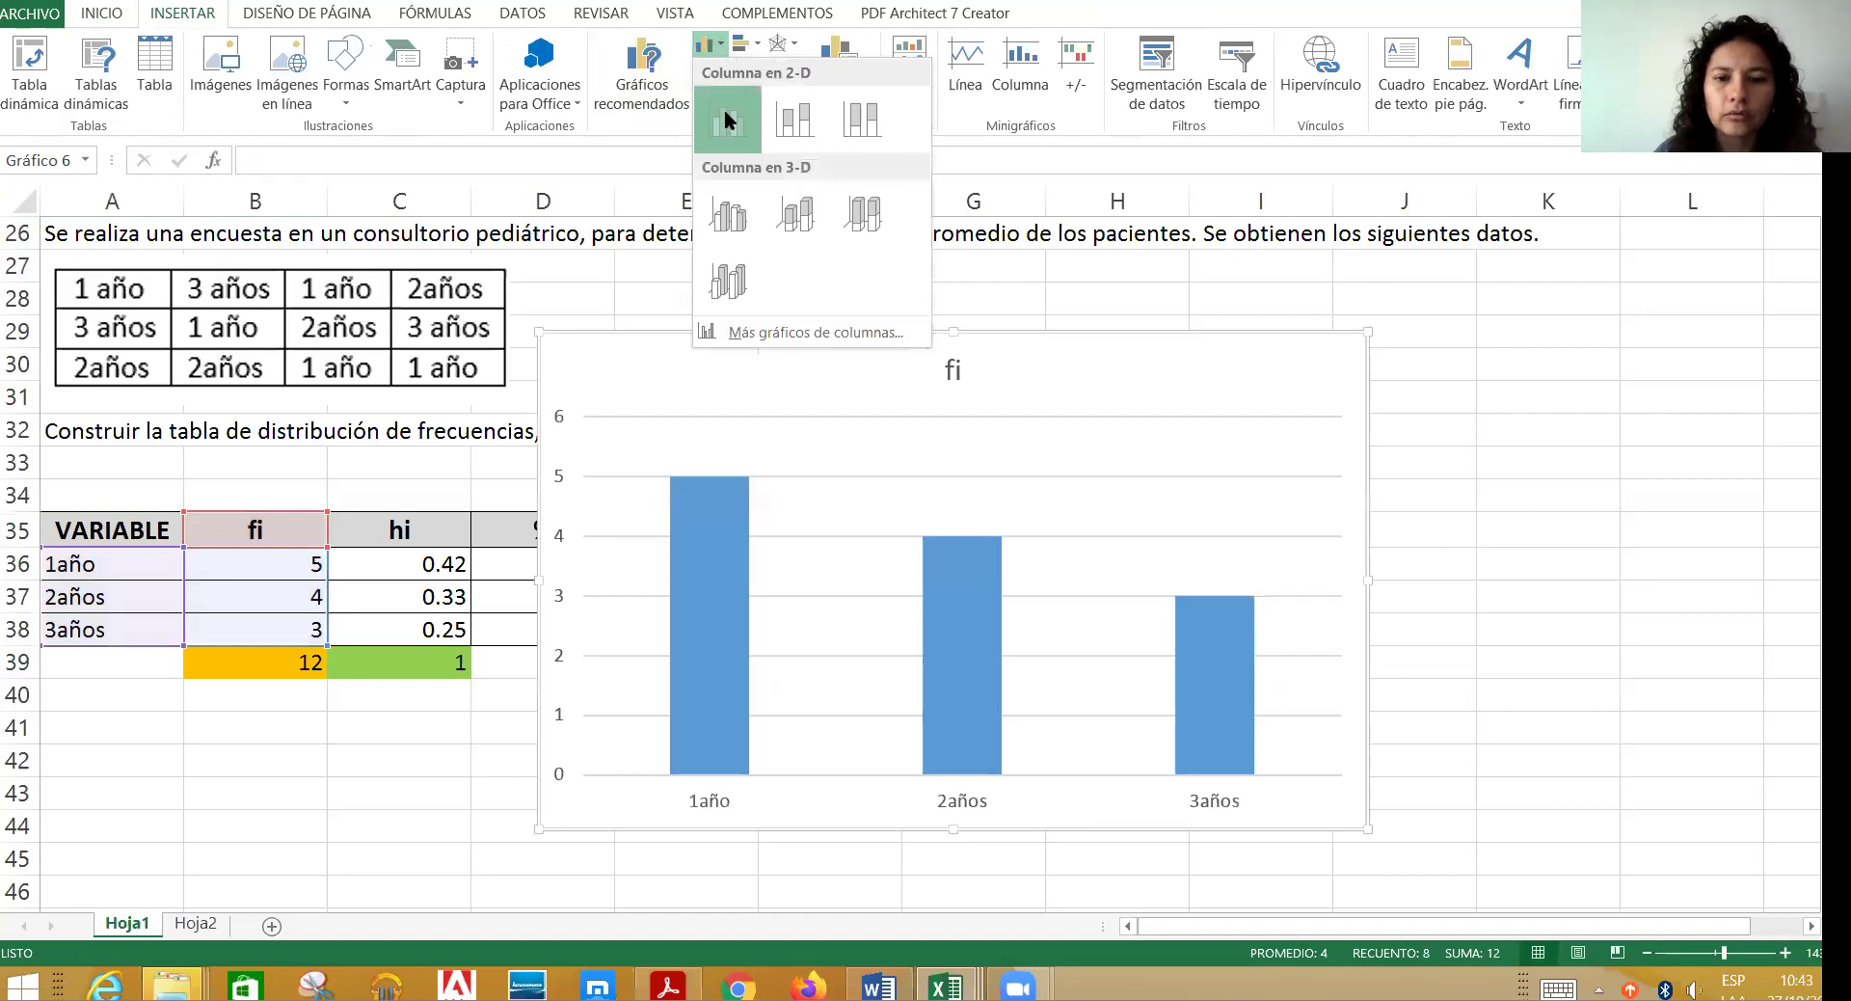
left_click(727, 117)
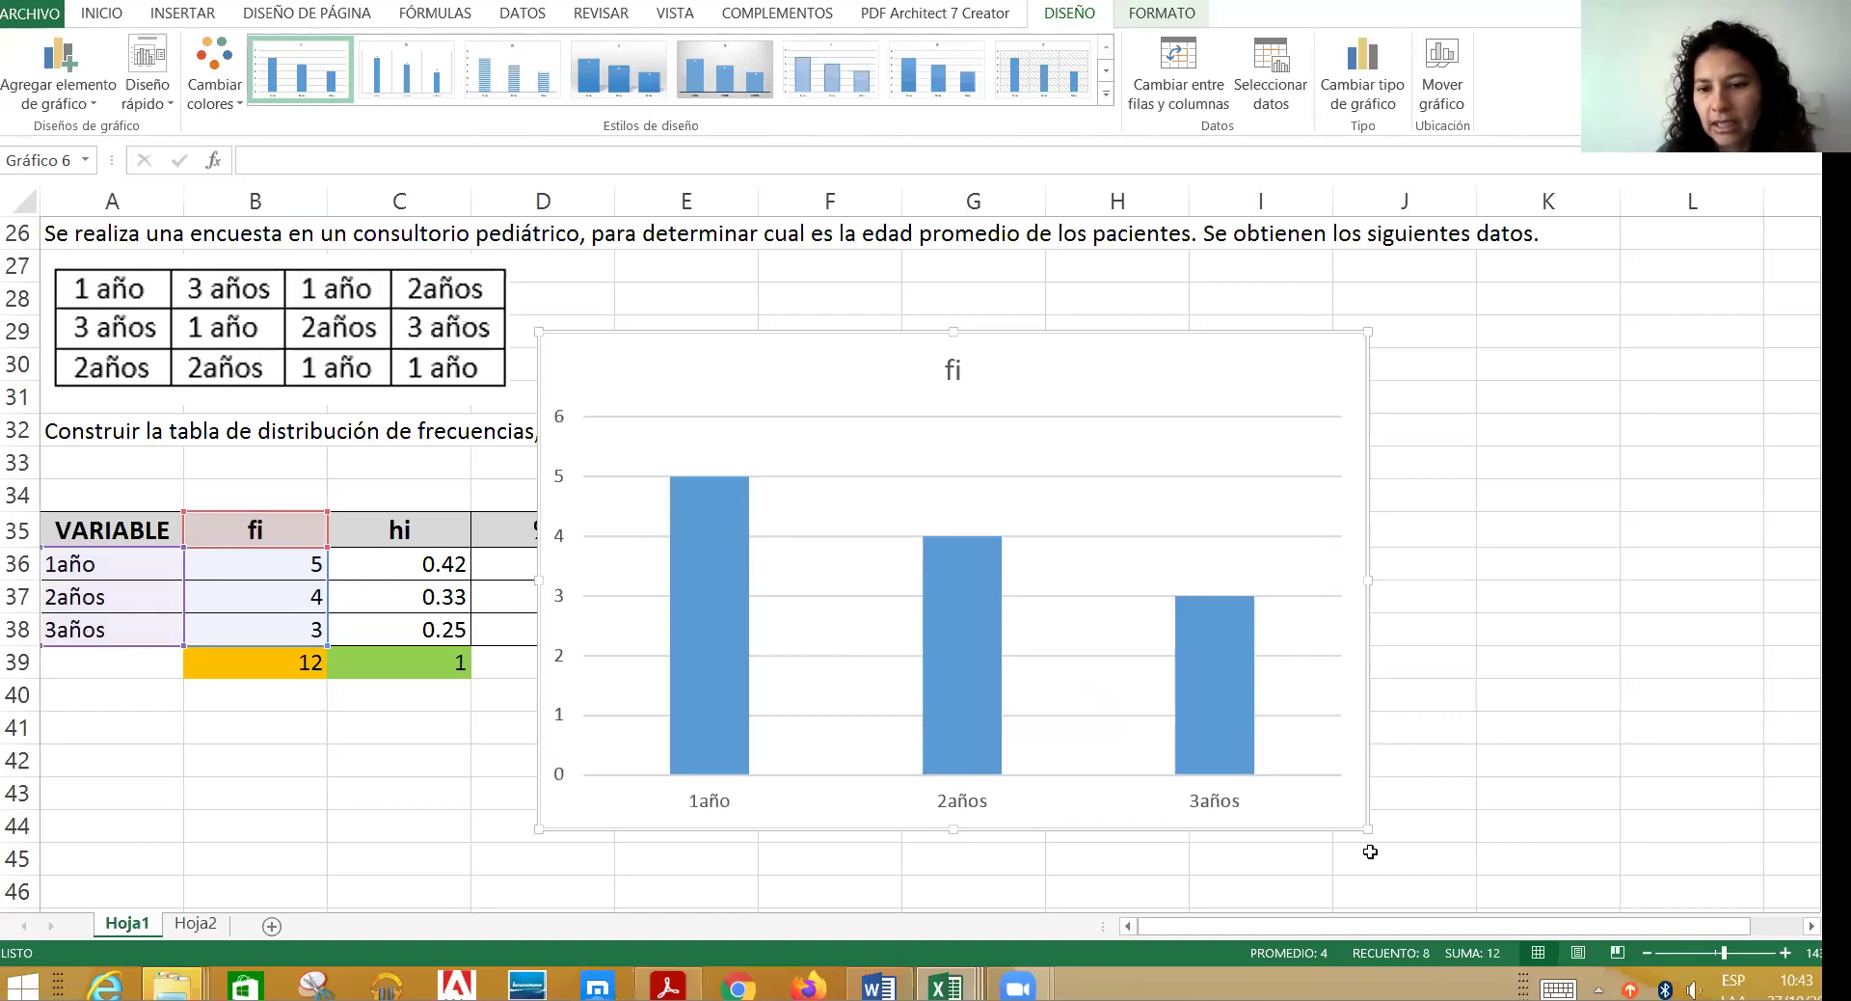
Step: Shrink the fi column chart and place it beside the table, over about G27:K36
left_click_drag(1370, 834, 1070, 641)
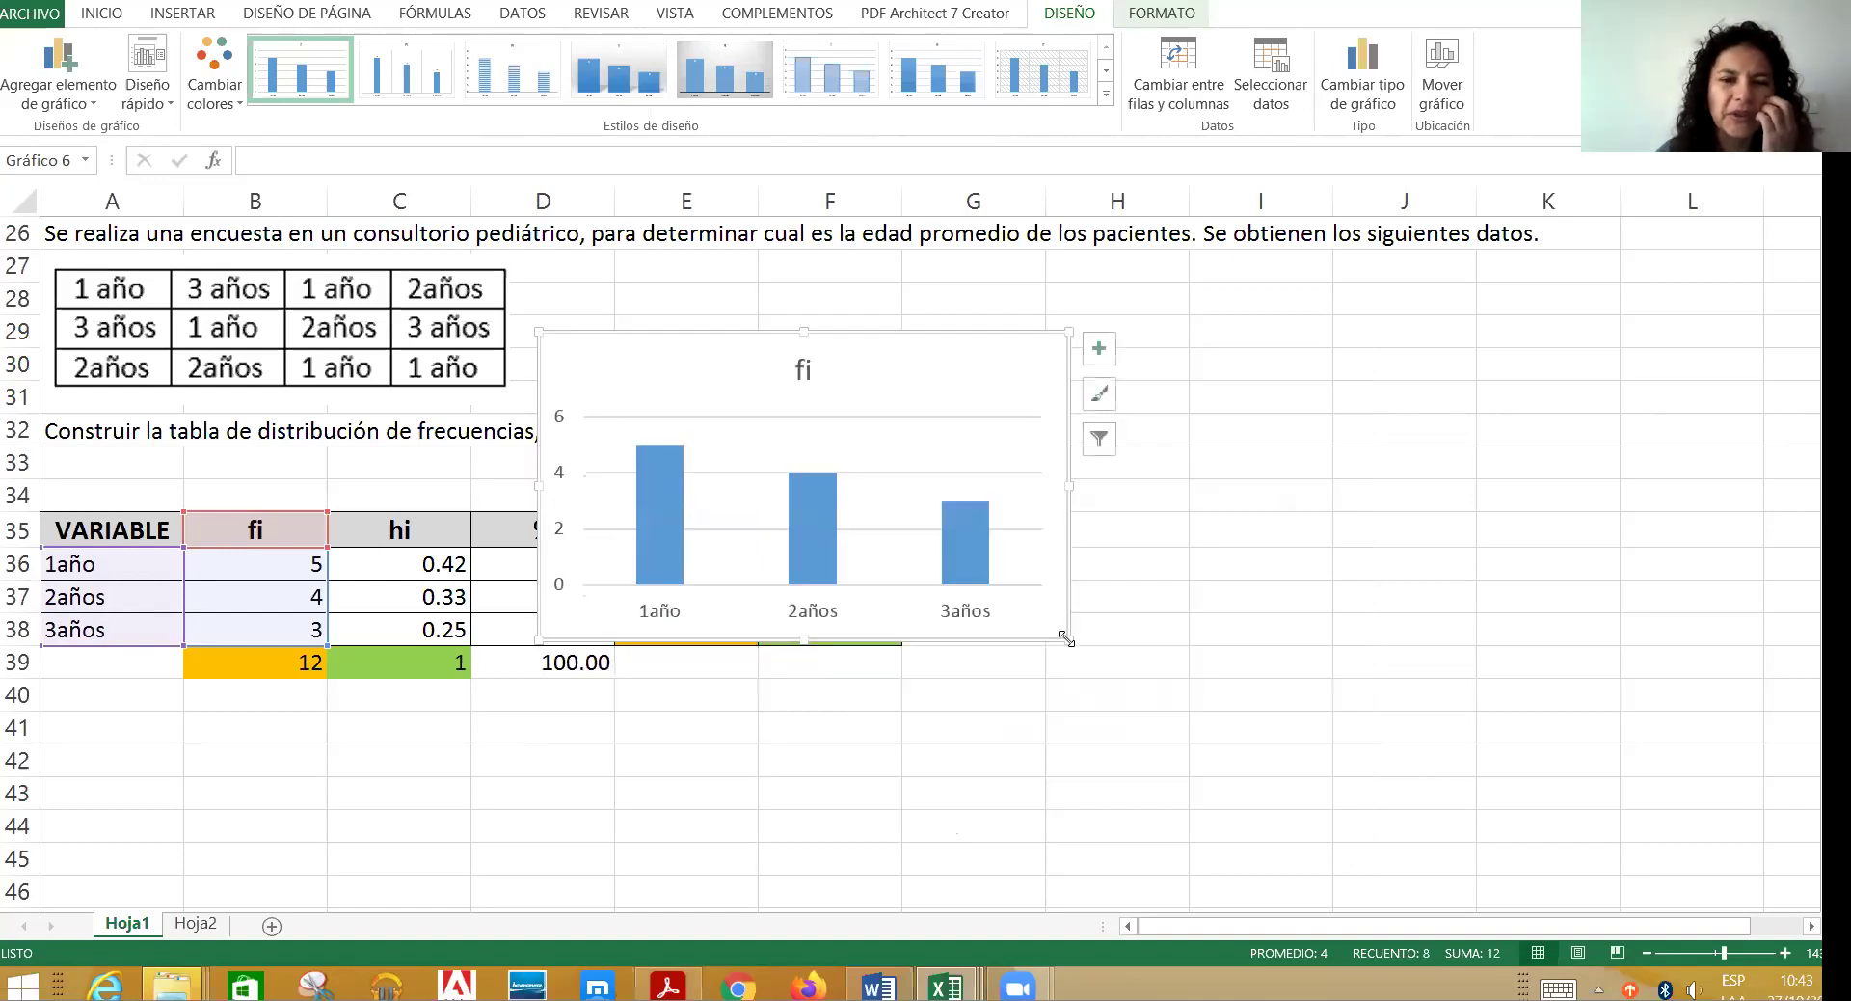
left_click_drag(921, 337, 1388, 274)
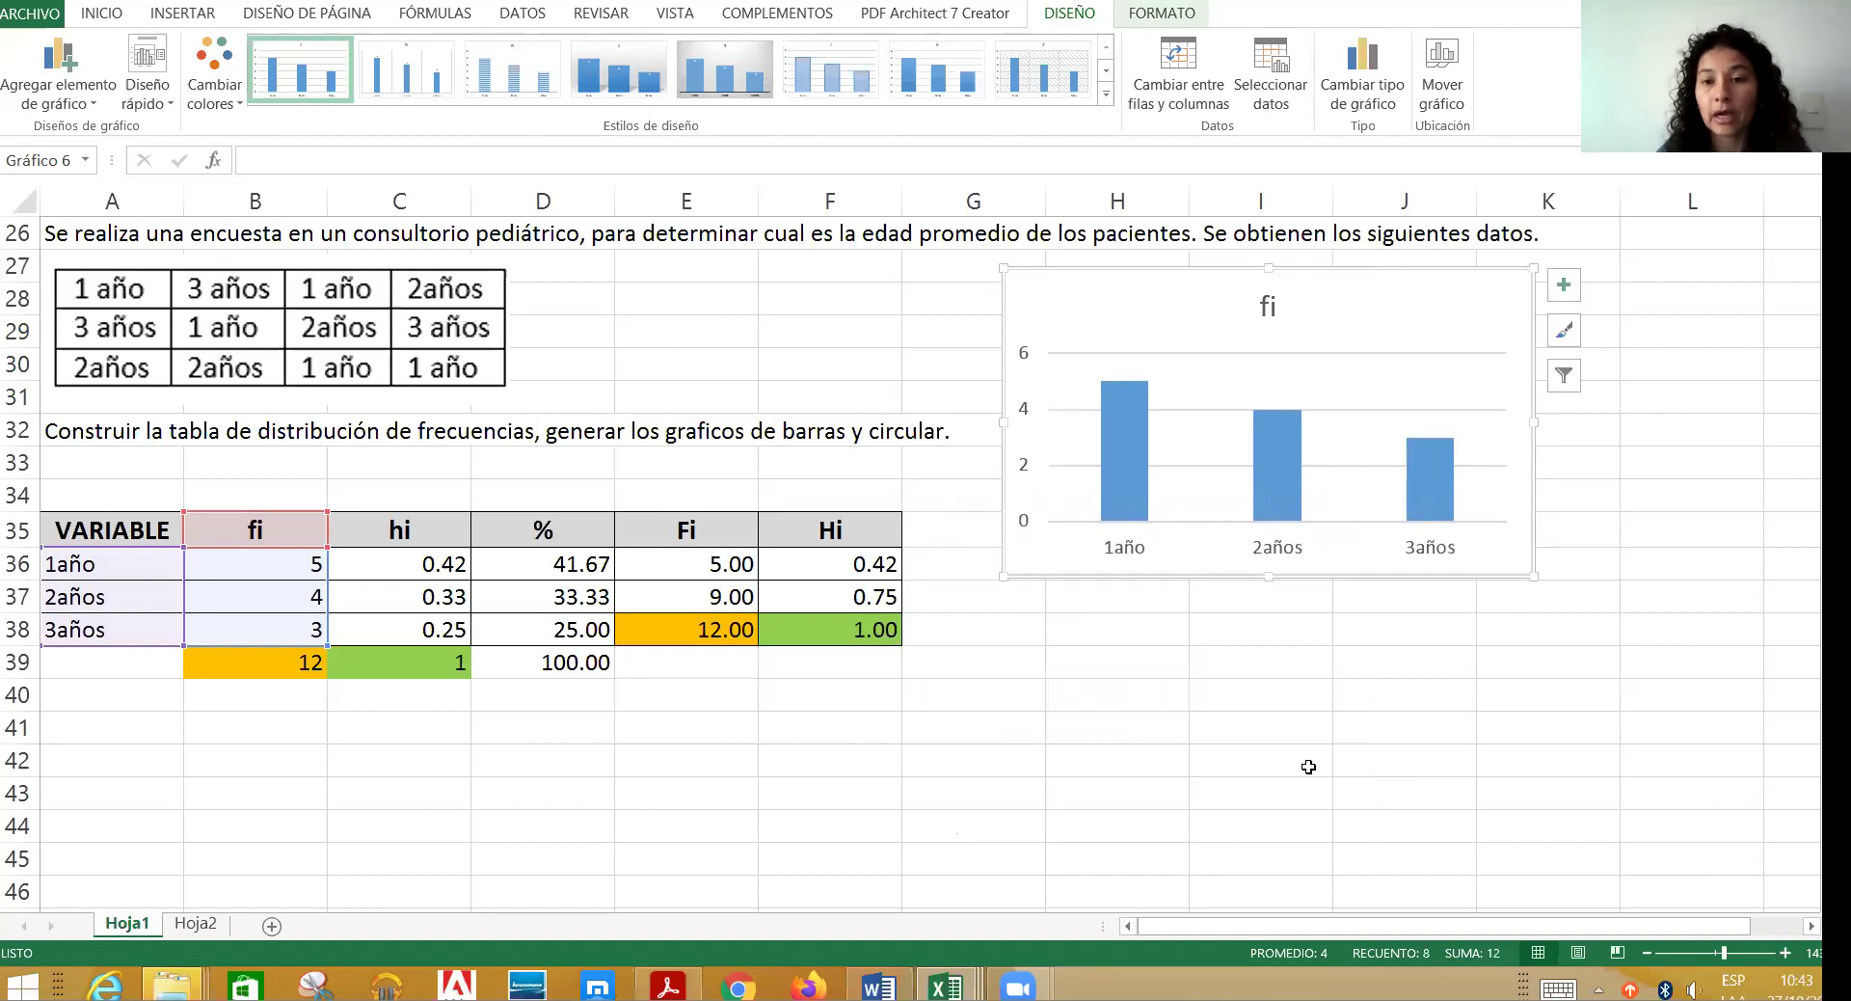
left_click(1308, 766)
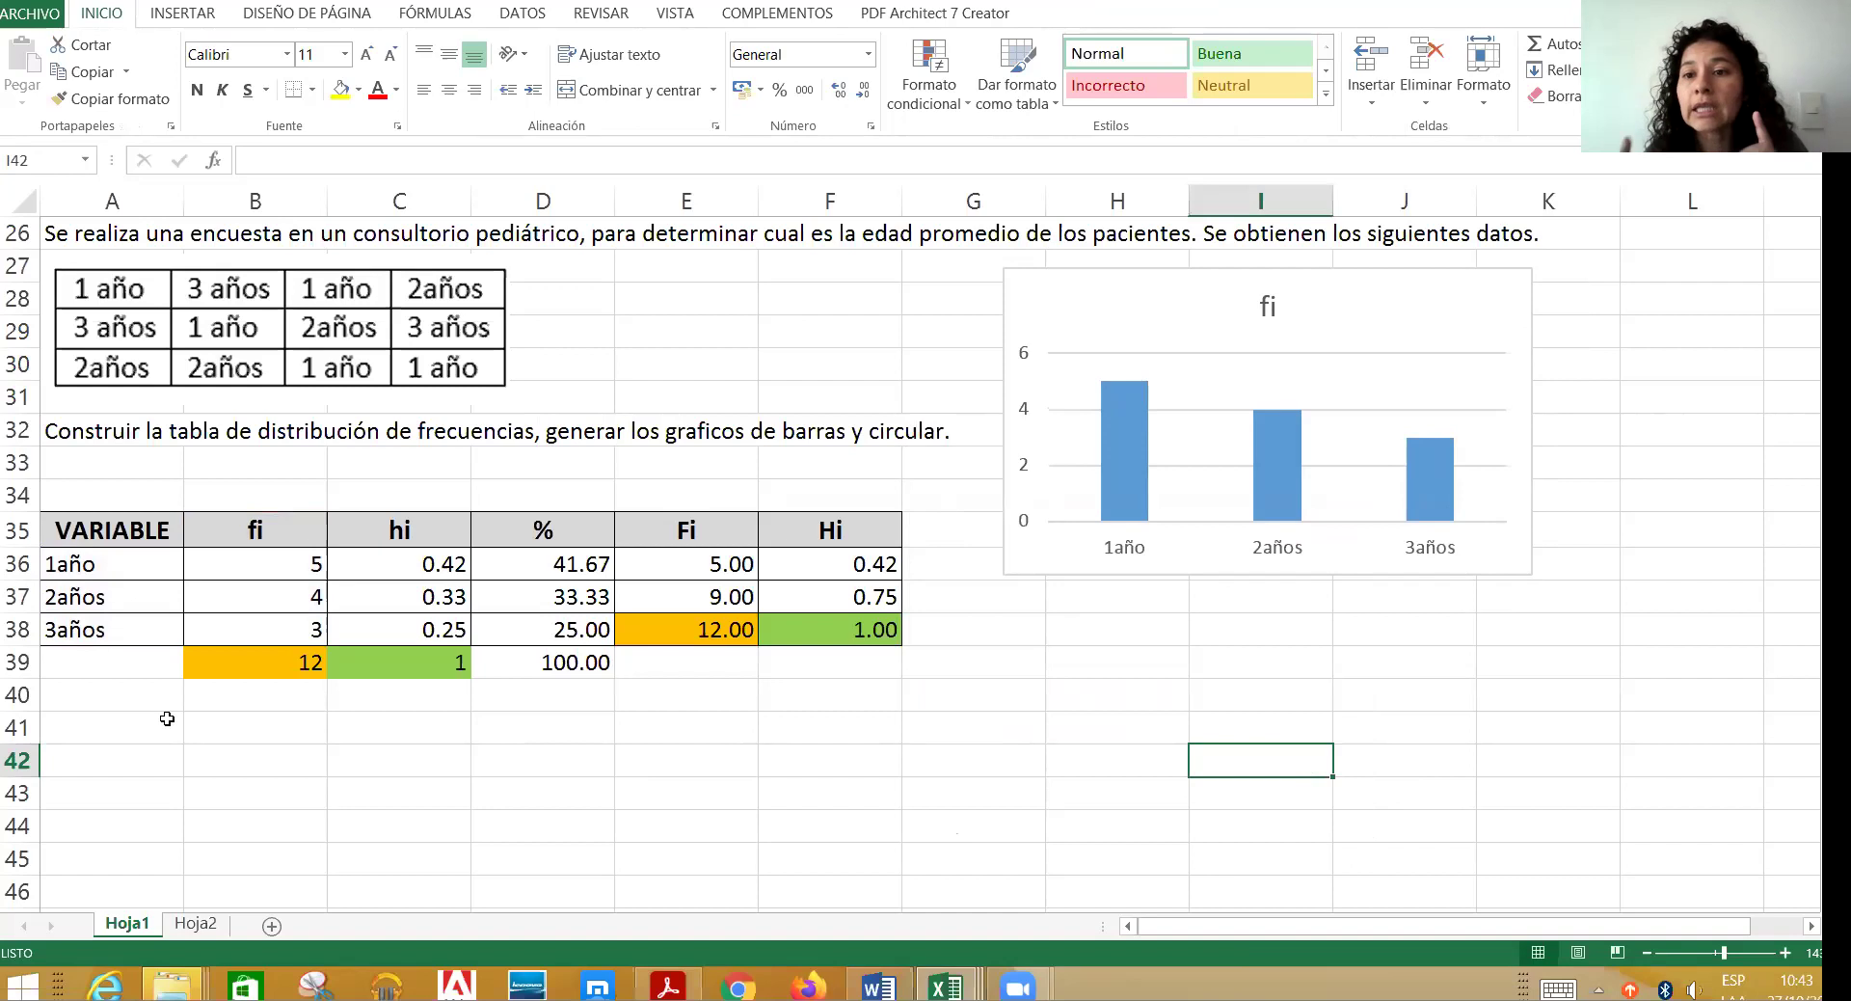
Step: Try the labels 1kg, 2m and 3cm in A36:A38 in place of the ages
left_click(105, 562)
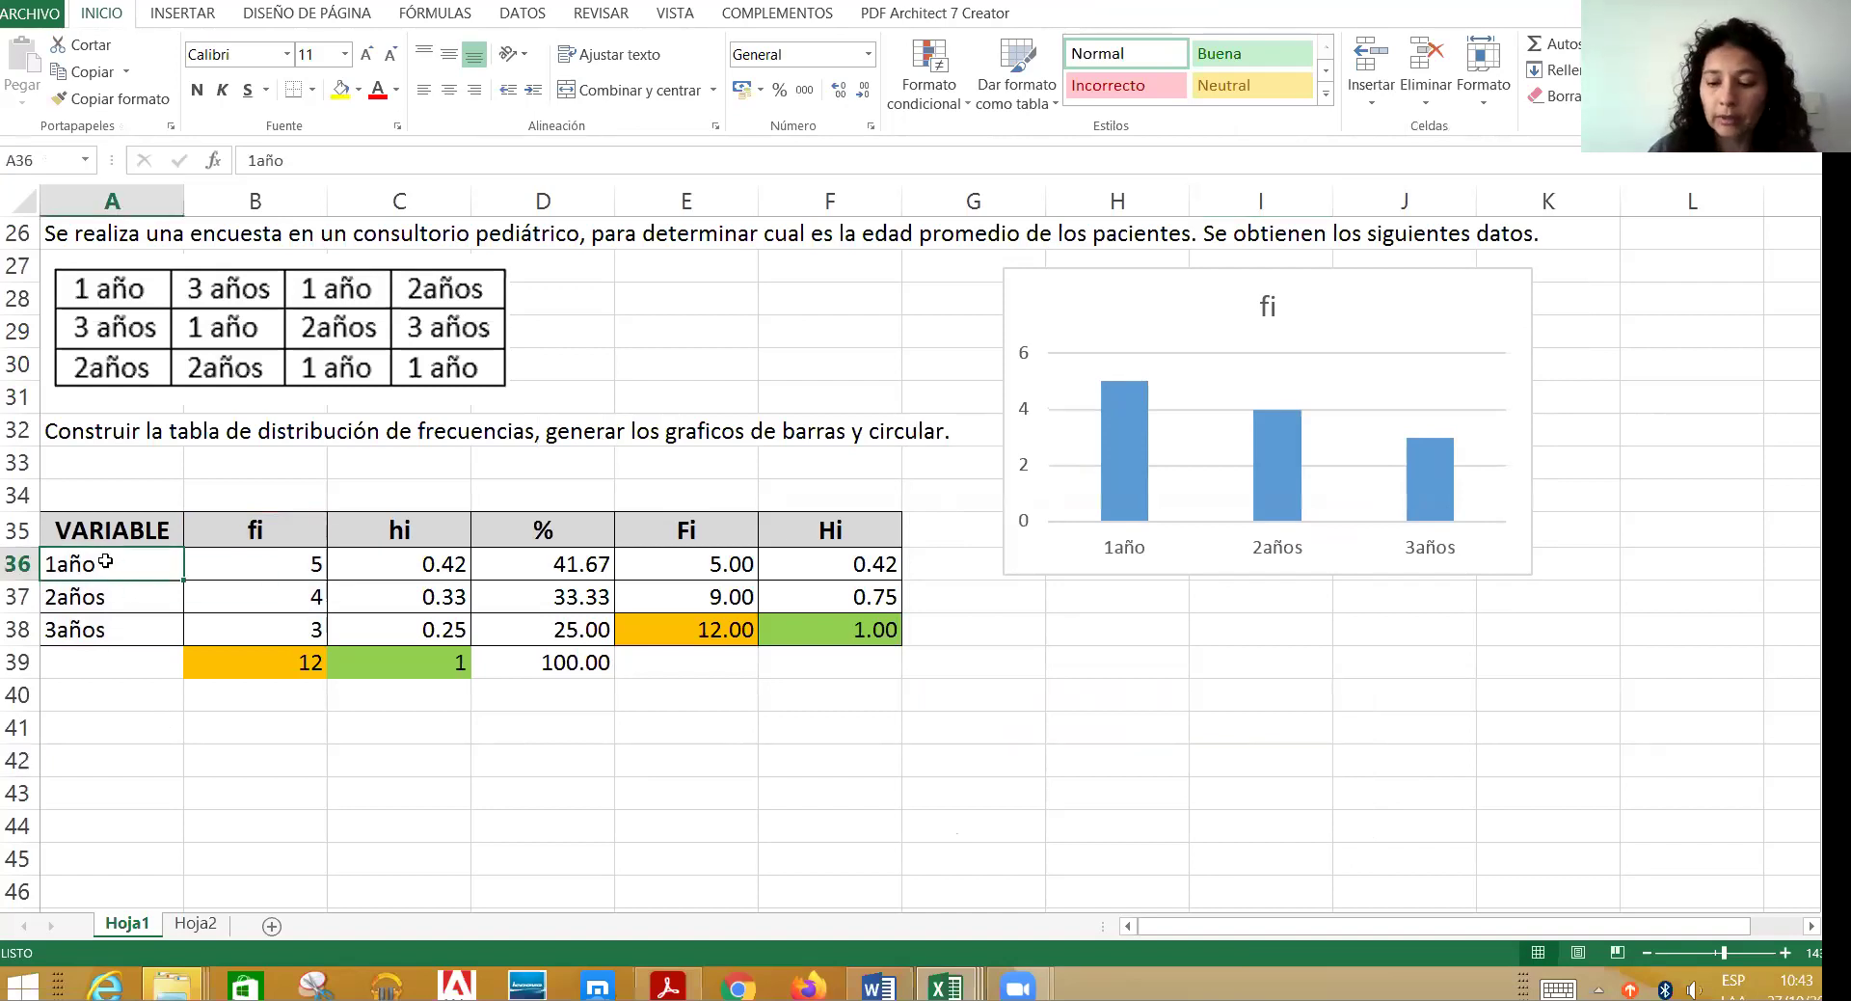
type("1kg")
key("Return")
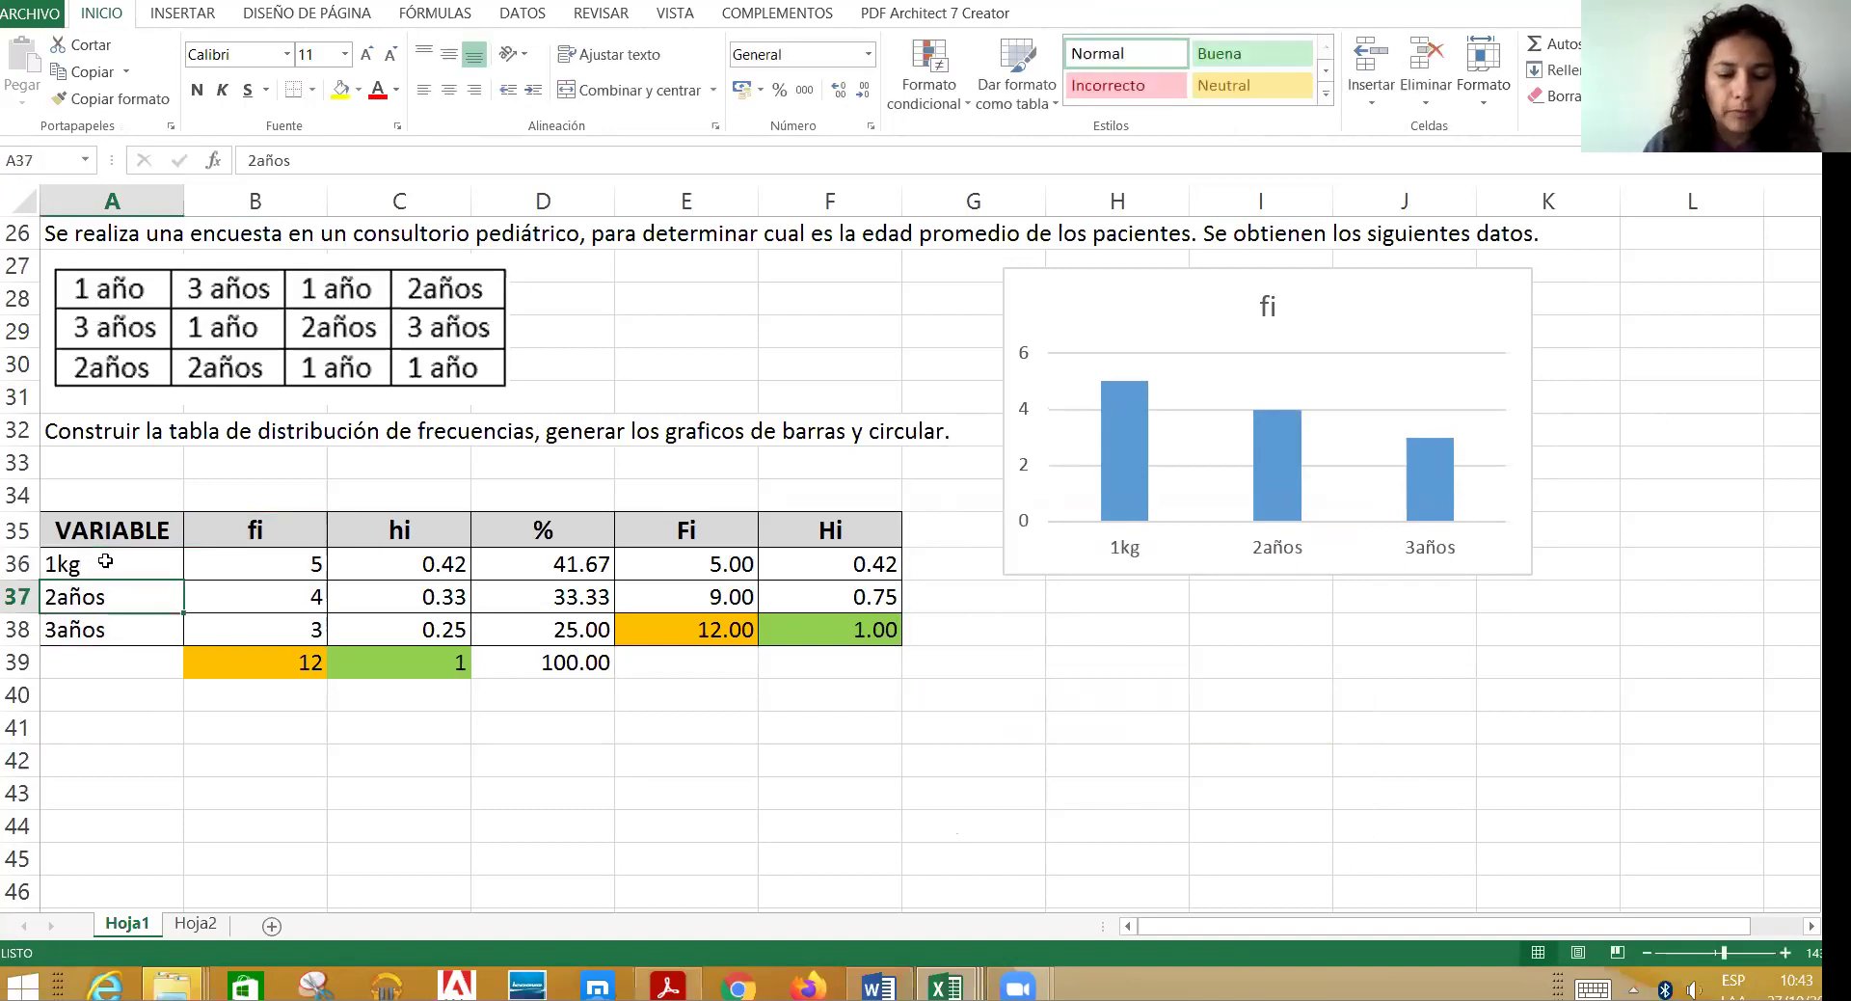
type("2m")
key("Return")
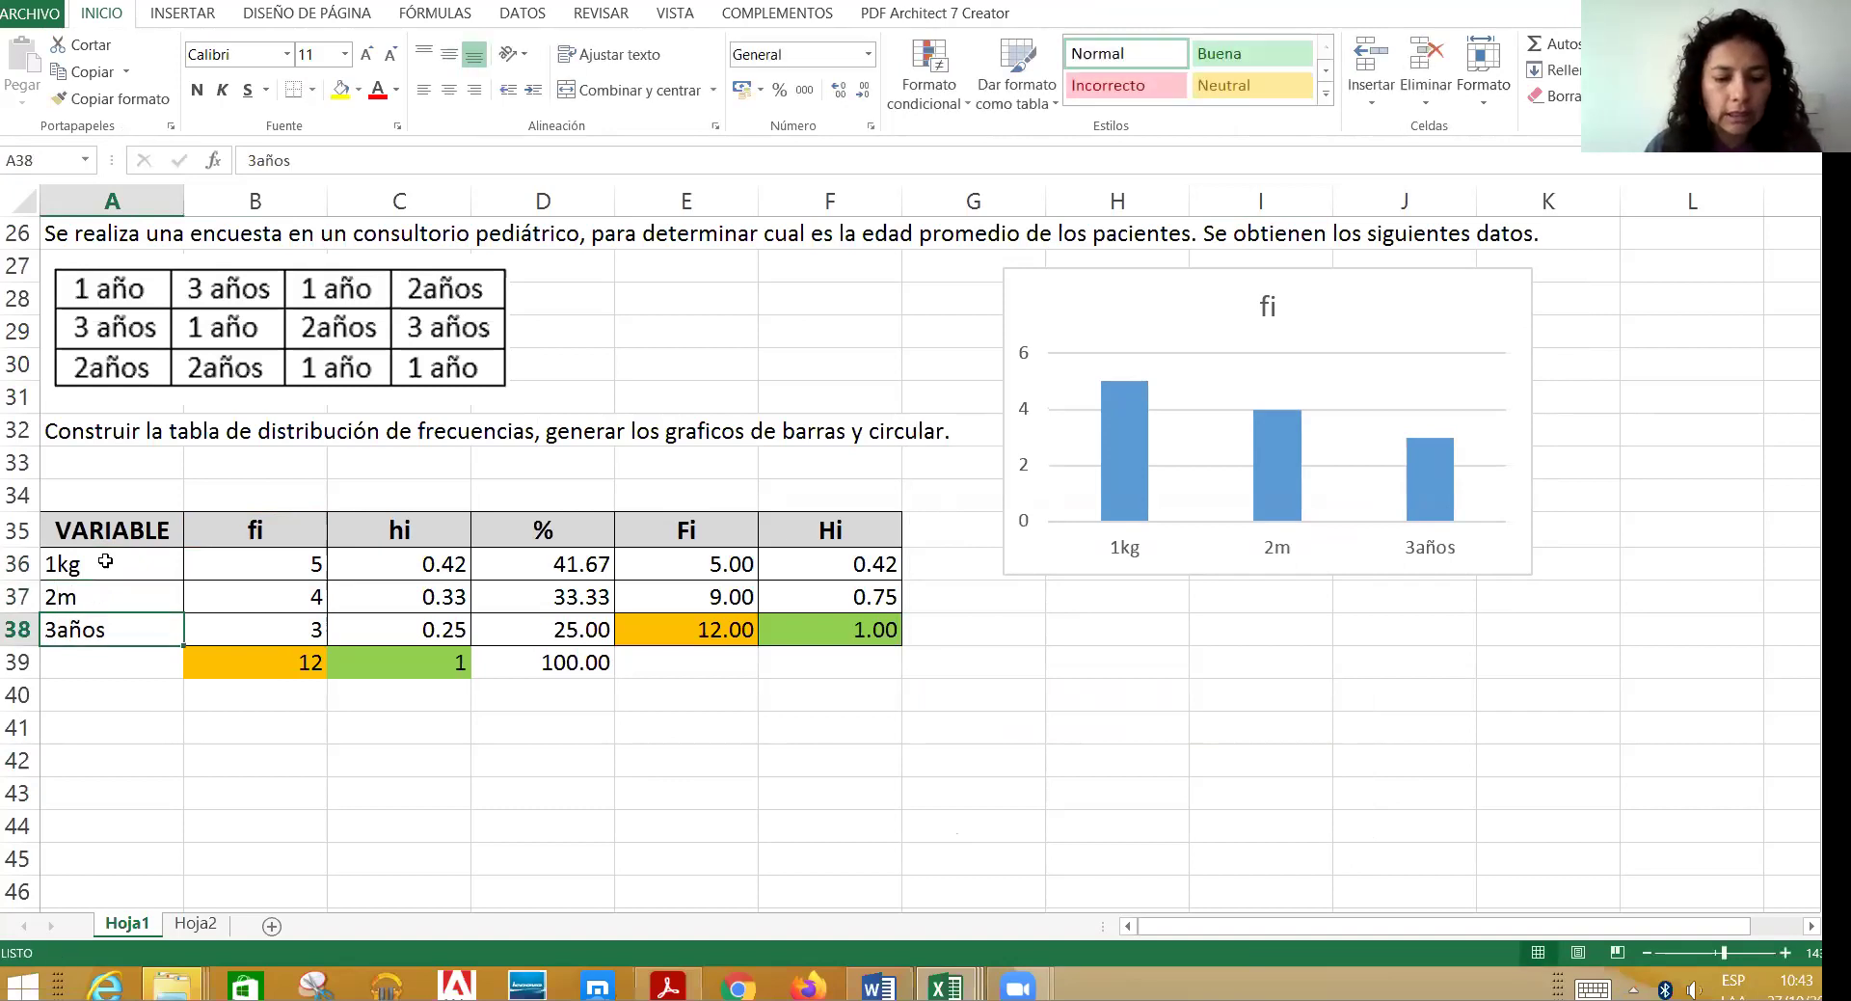
type("3cm")
key("Return")
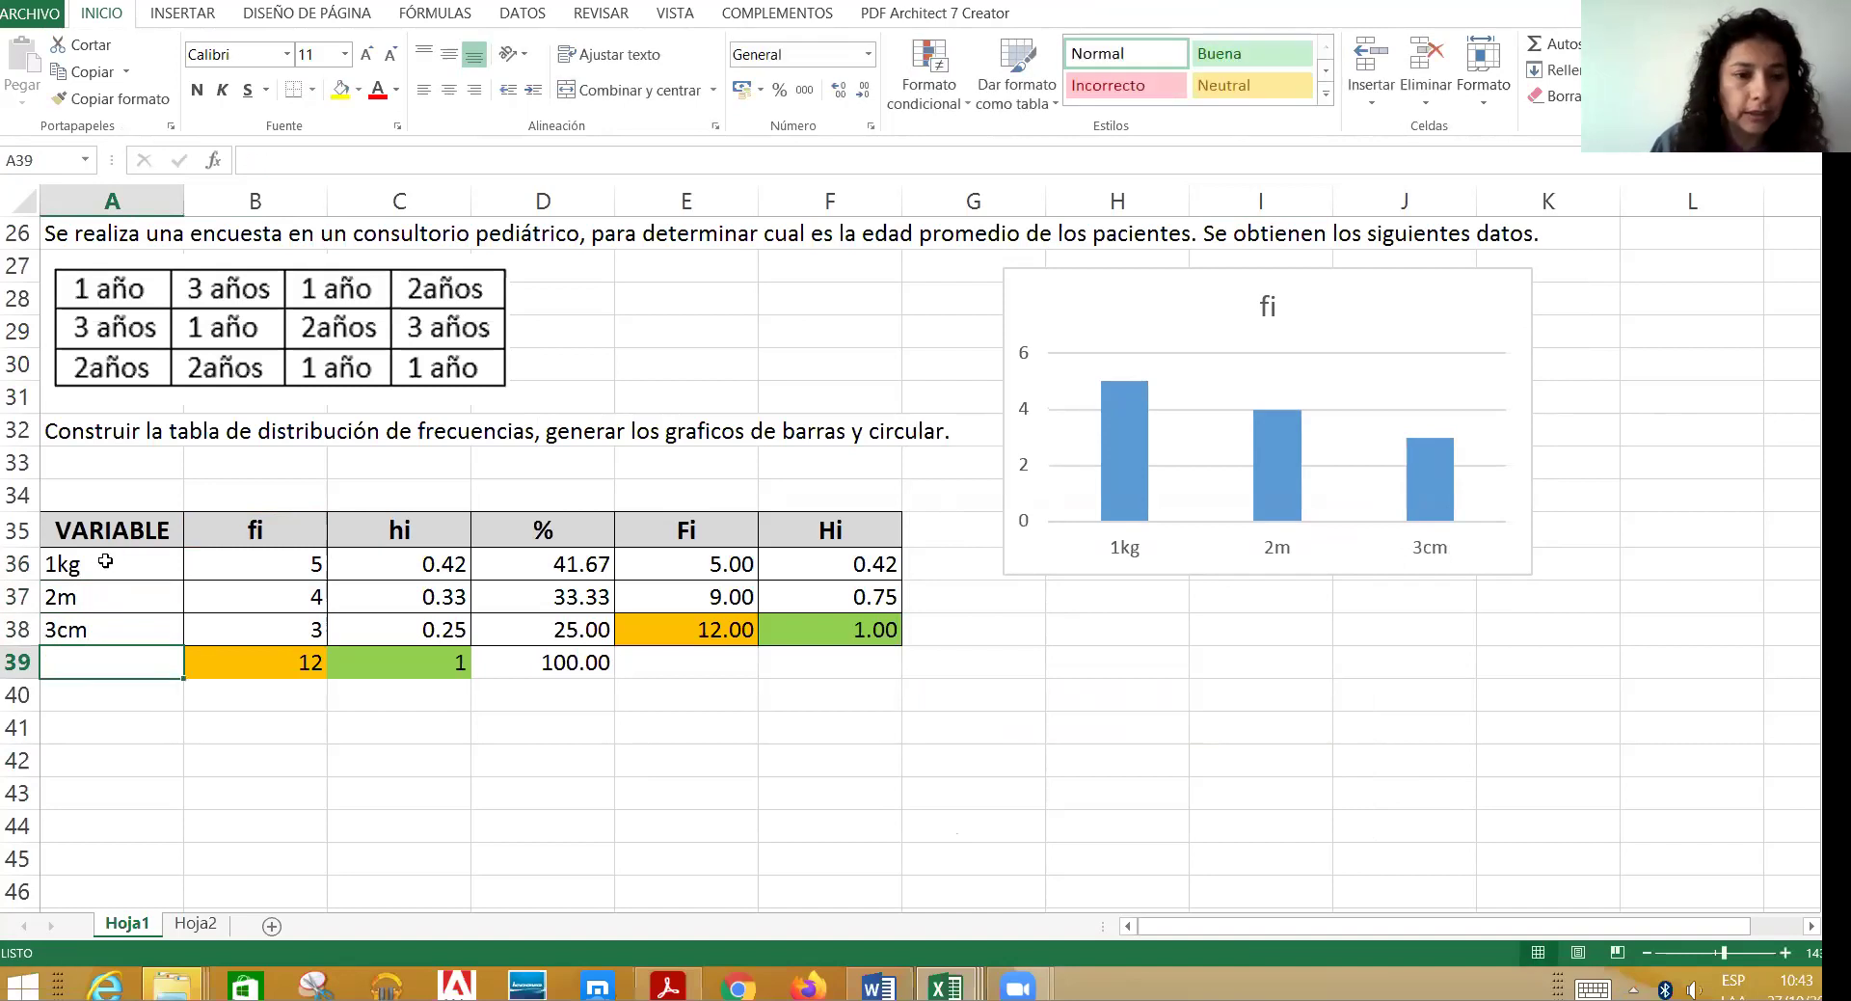
Step: Undo the three unit label changes in A36:A38
key("ctrl+z")
key("ctrl+z")
key("ctrl+z")
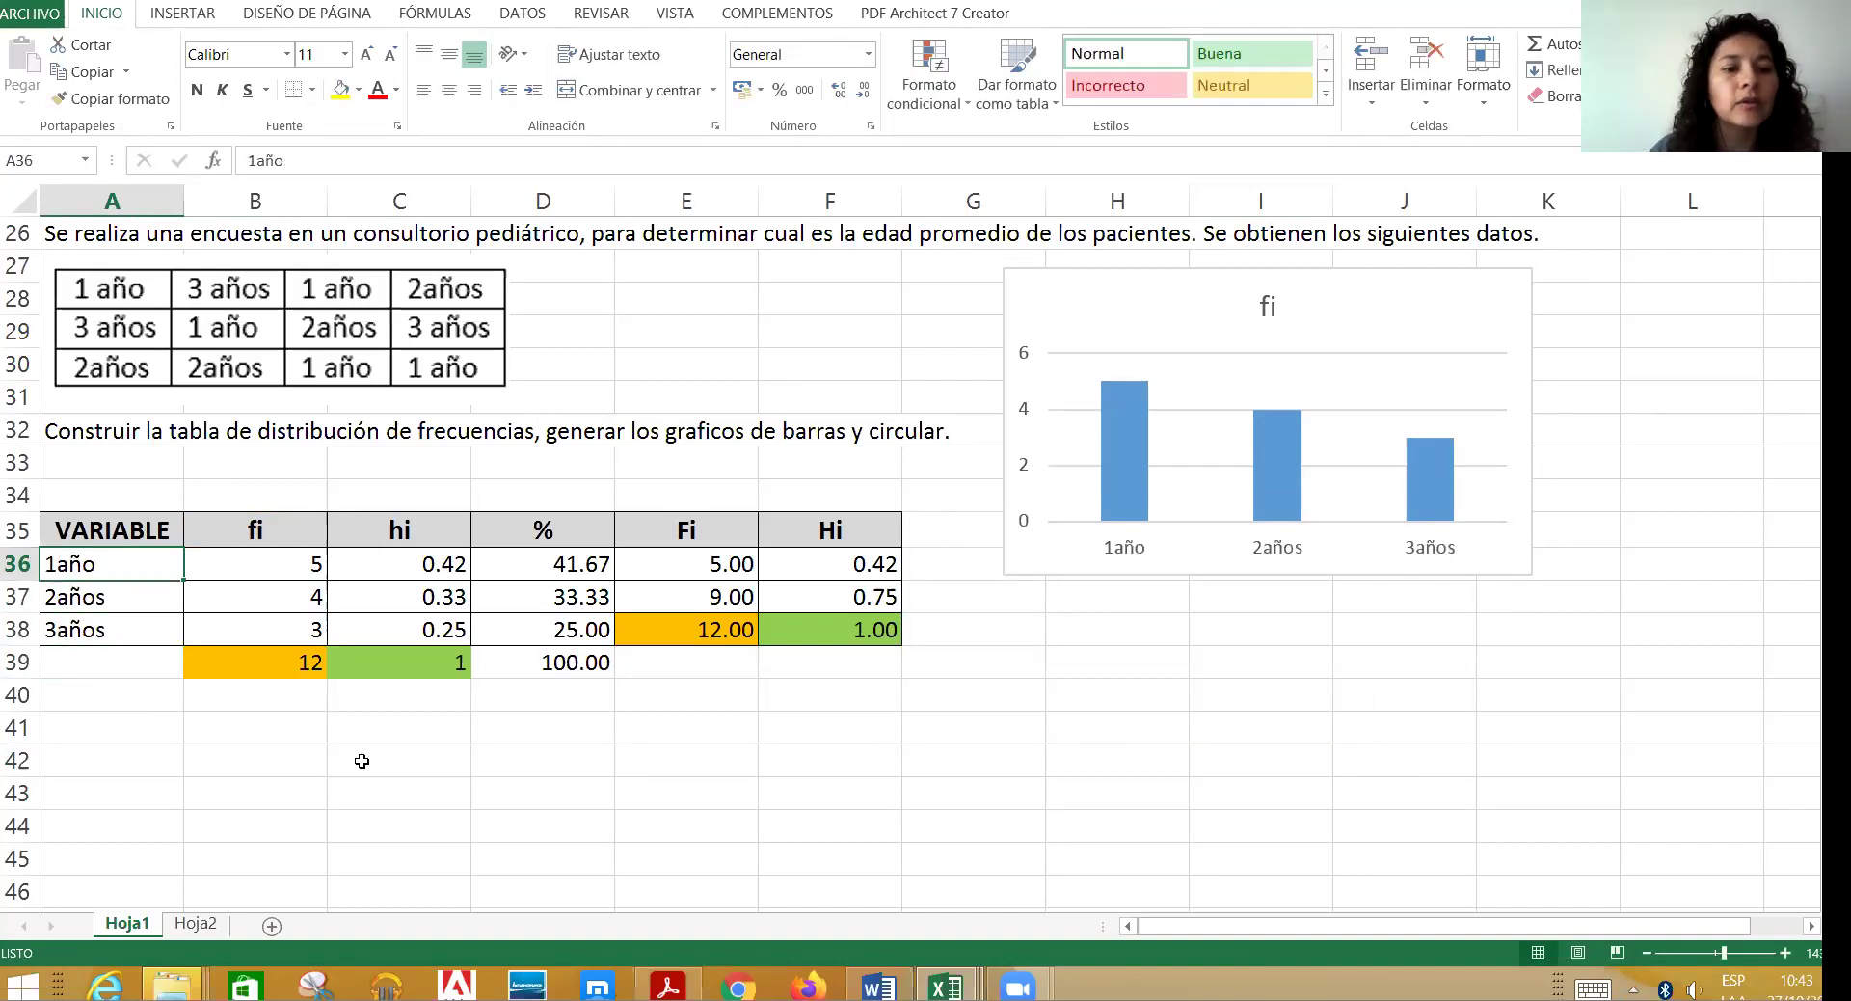
left_click(362, 762)
Step: Insert a 2-D pie chart from VARIABLE in A35:A38 and % in D35:D38, and add data labels to it
left_click_drag(125, 532, 103, 630)
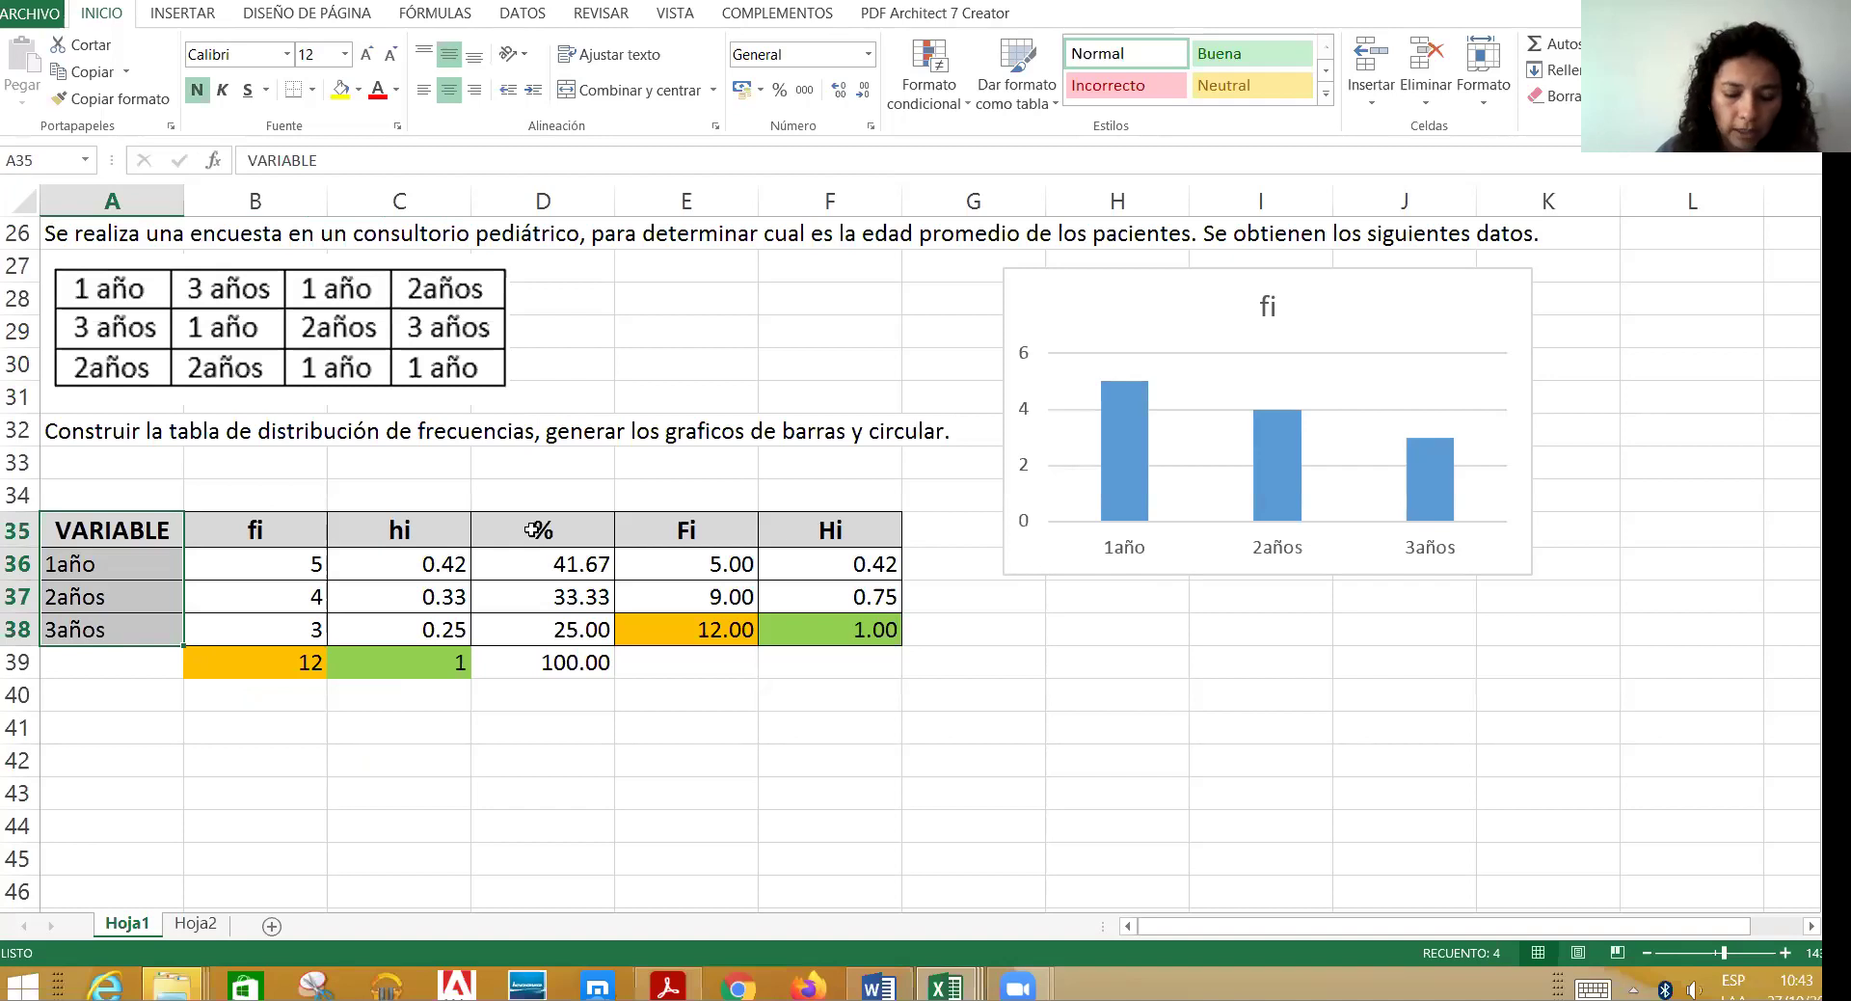
left_click(520, 532, "ctrl")
left_click_drag(528, 577, 523, 623)
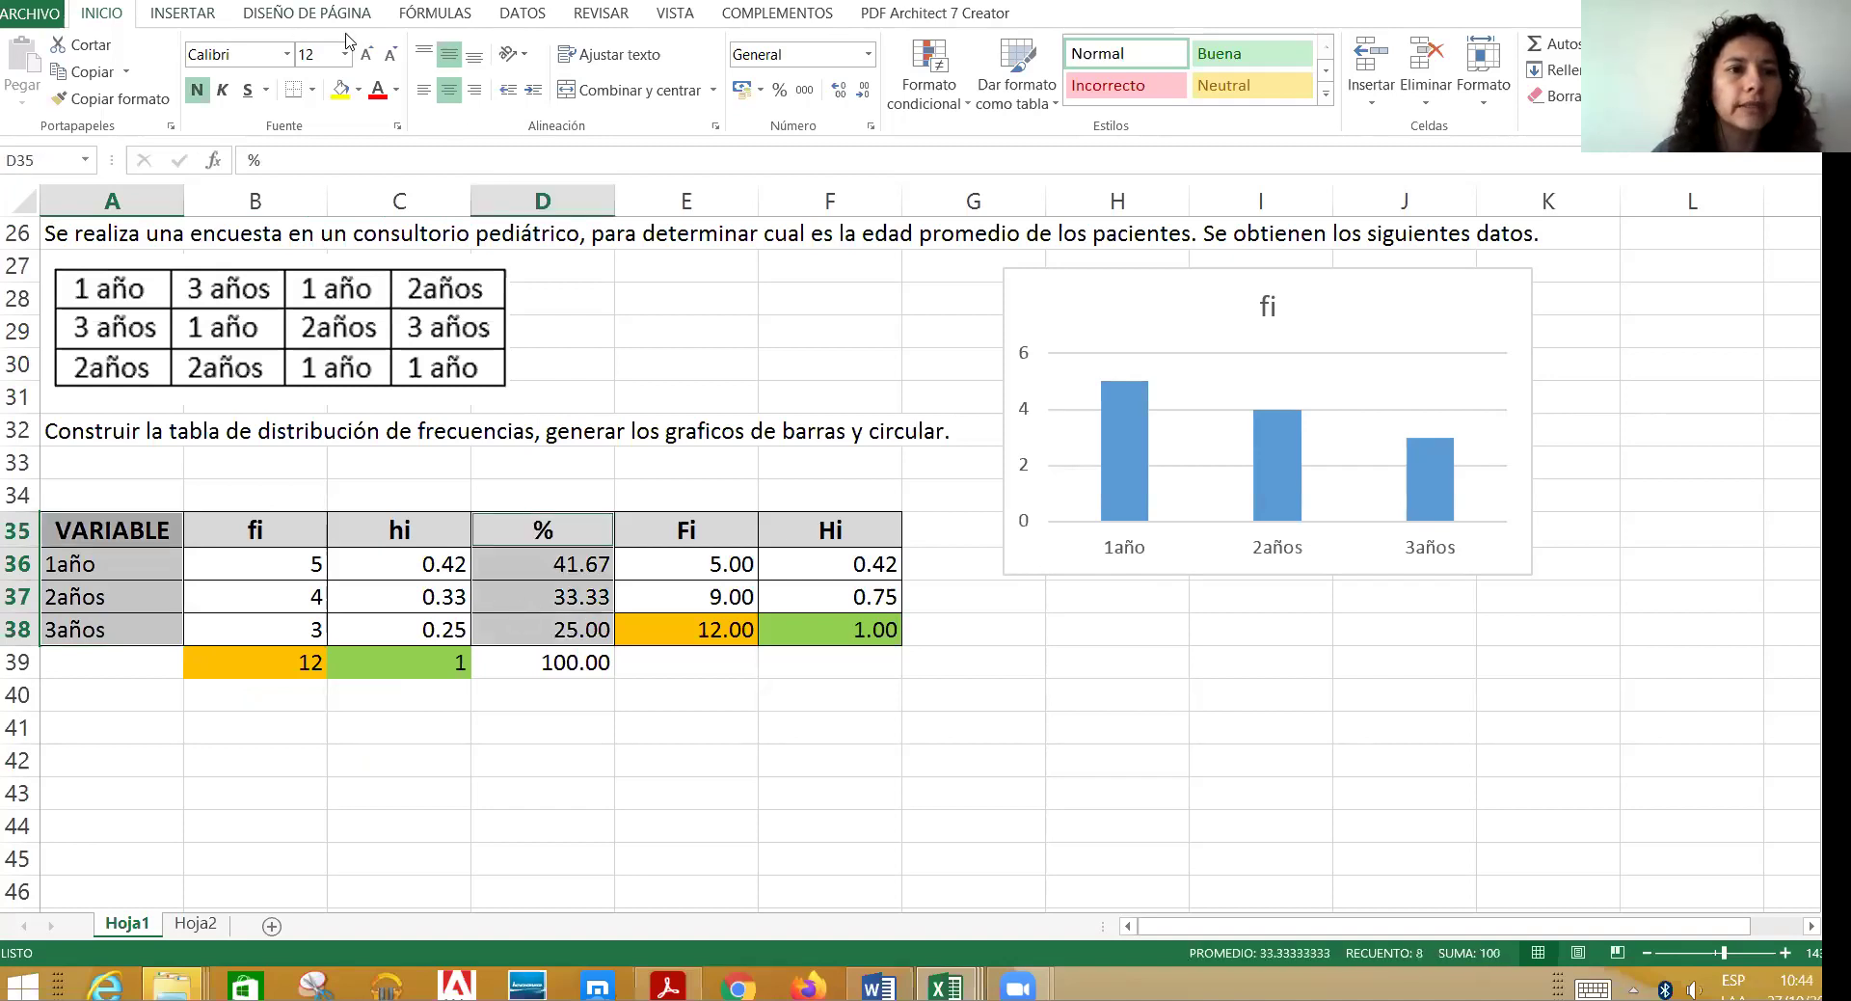
scroll(347, 40, "down", 1)
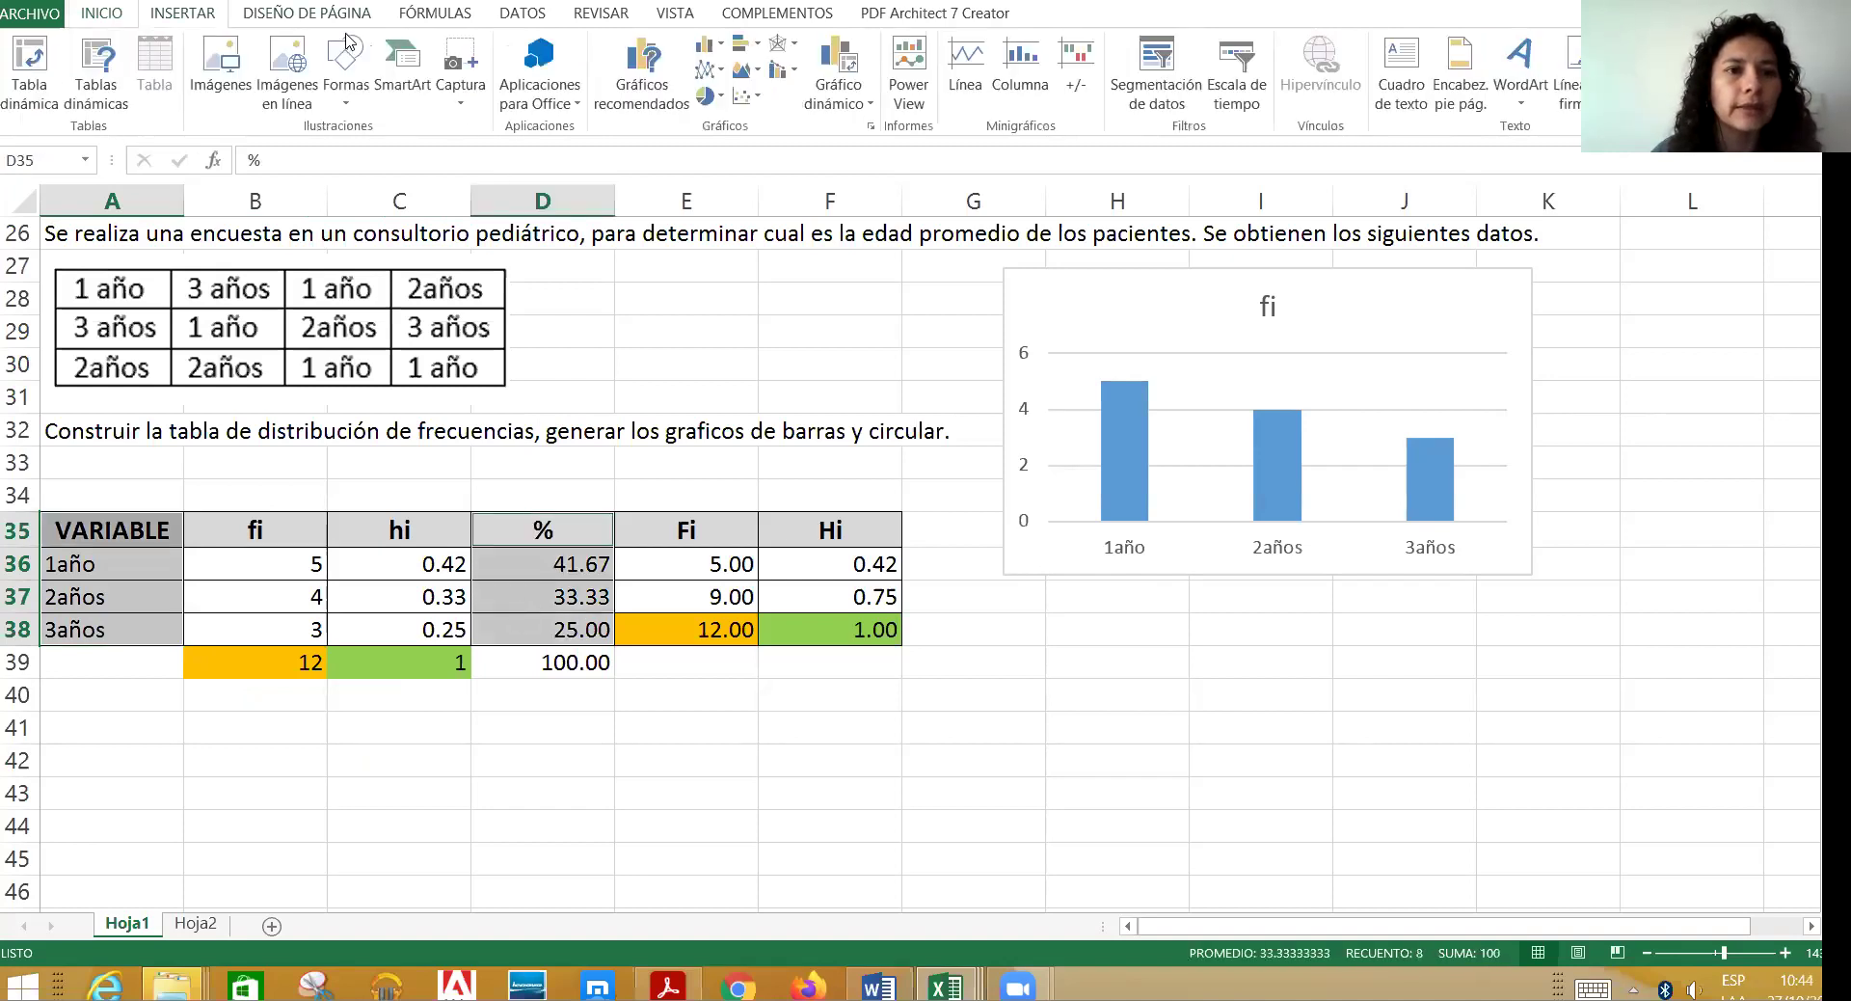
left_click(718, 103)
left_click(721, 166)
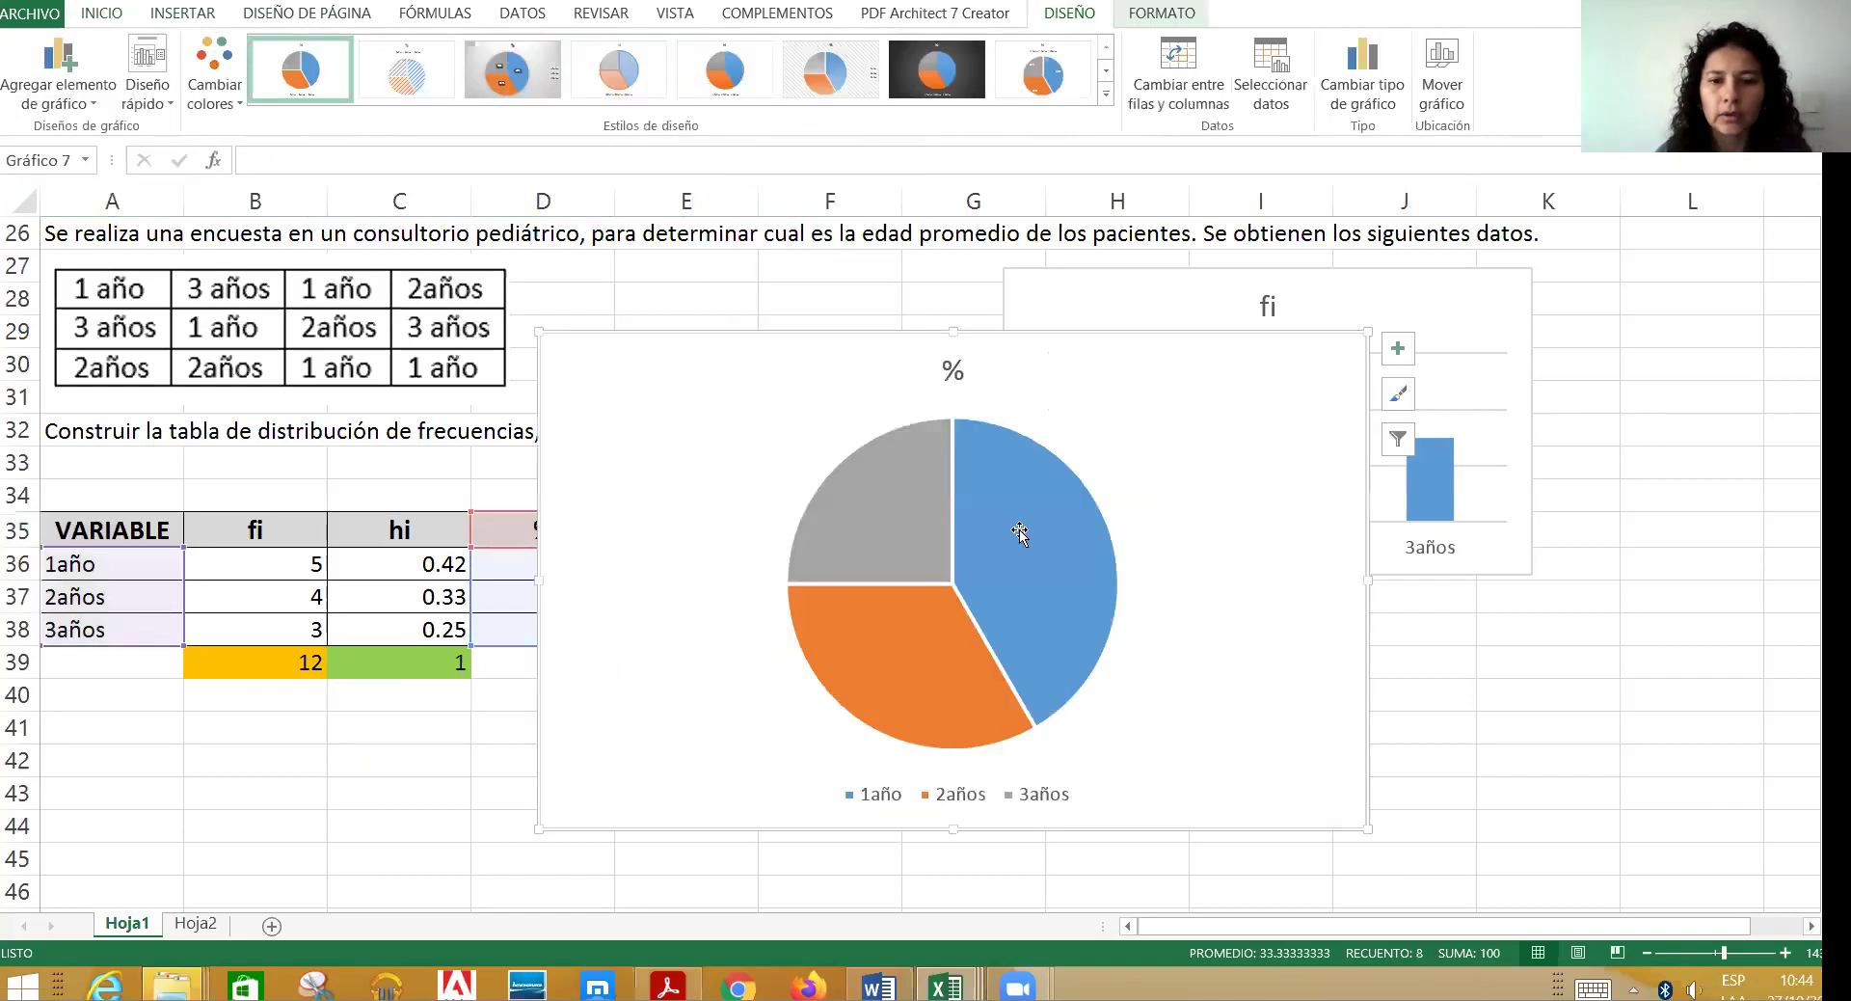
left_click(1397, 348)
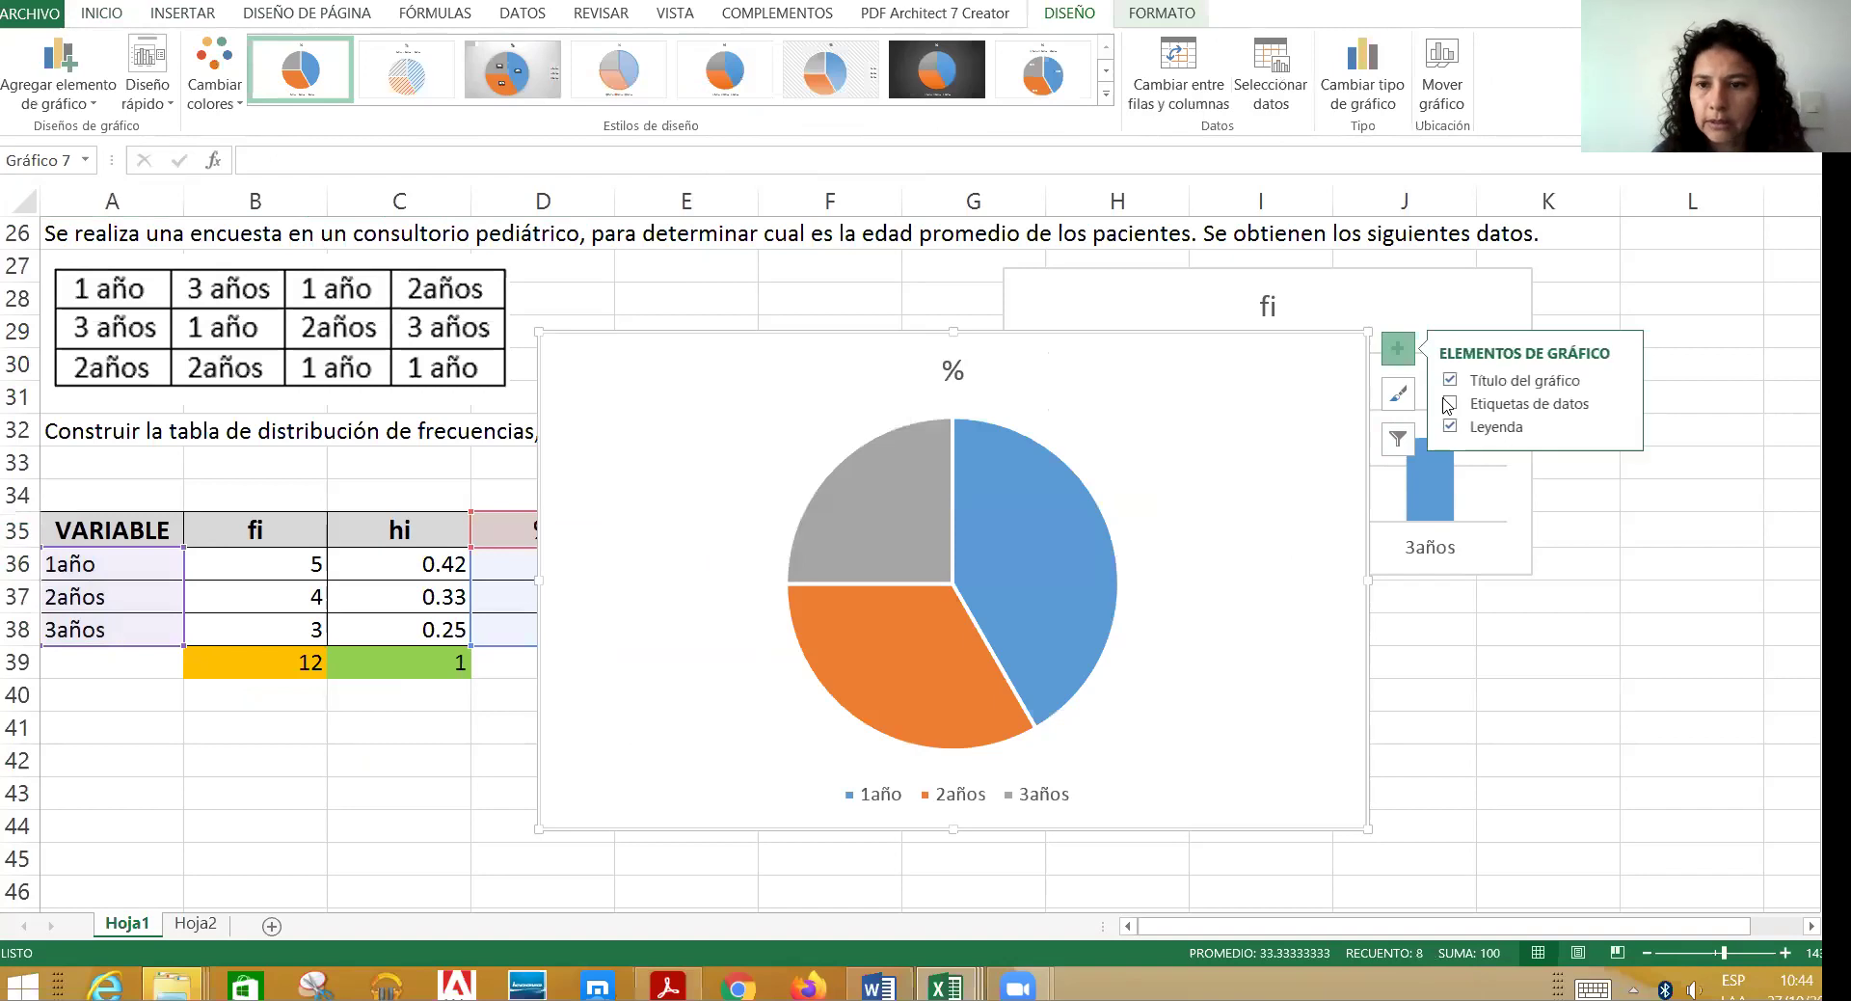
left_click(1479, 406)
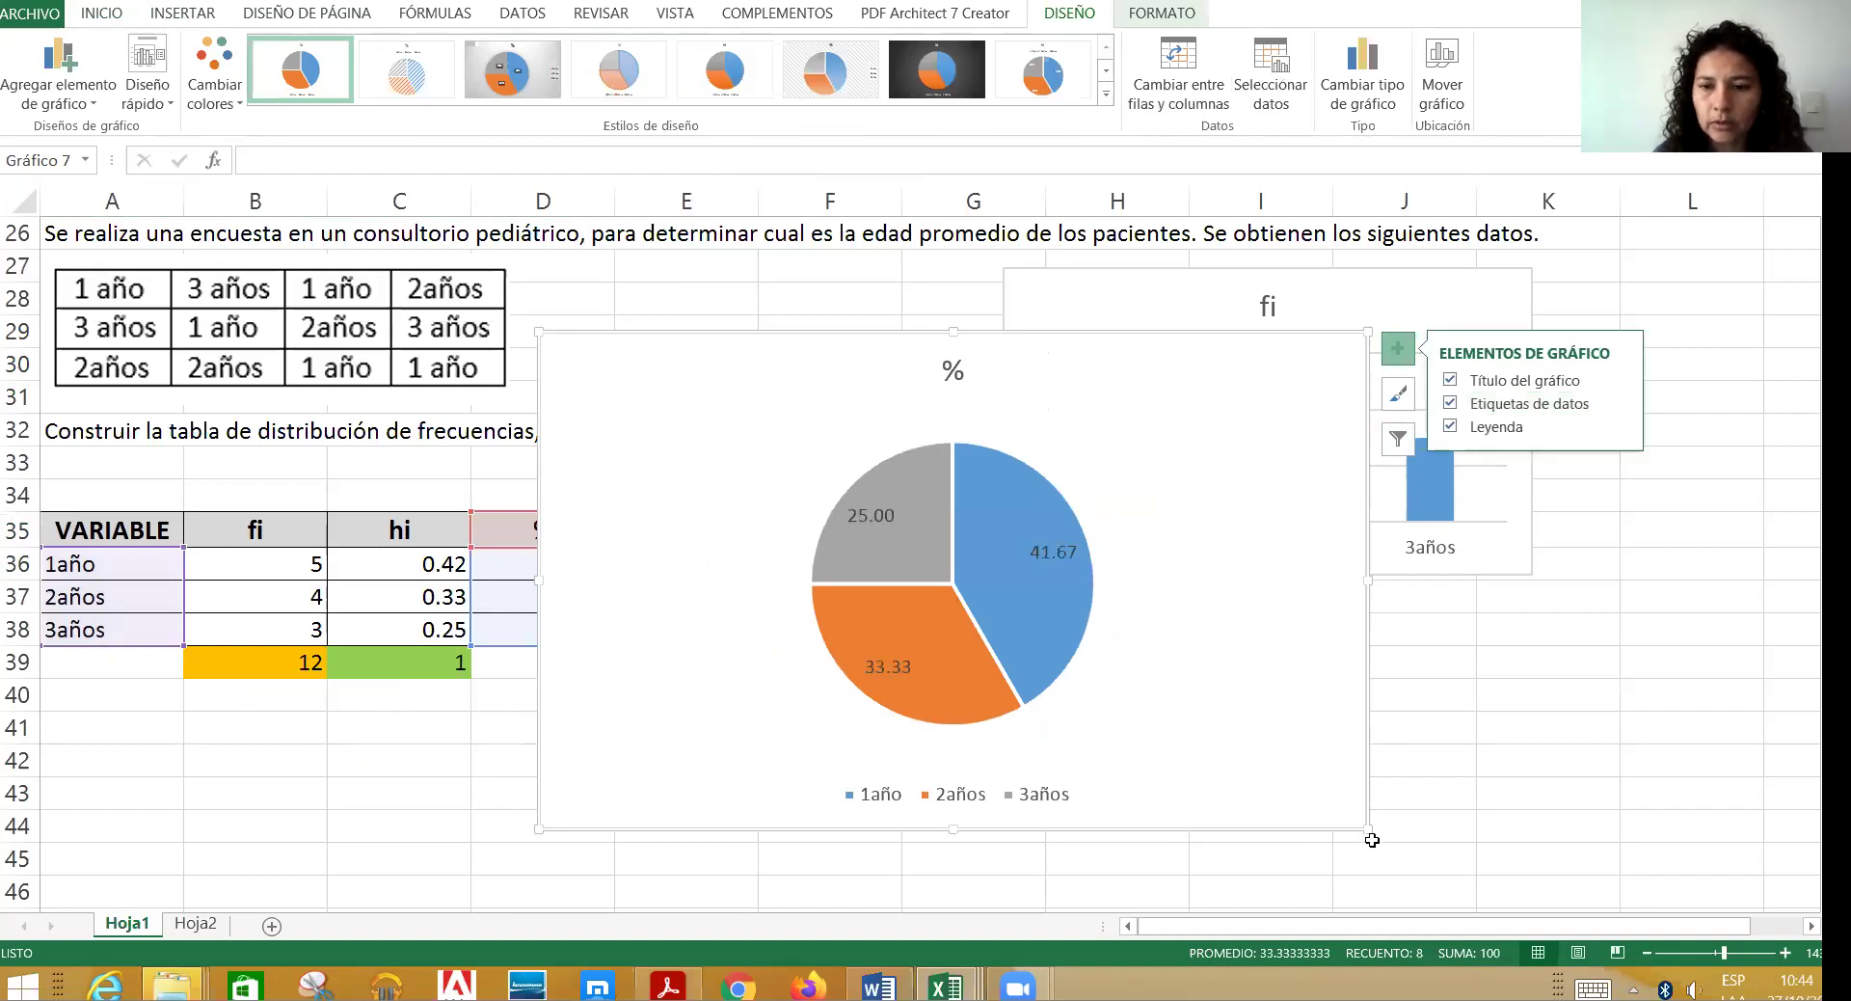
Step: Shrink the % pie chart and place it directly below the fi column chart
left_click_drag(1368, 828, 1041, 730)
mouse_move(855, 364)
left_mouse_down()
mouse_move(971, 500)
mouse_move(1287, 572)
mouse_move(1292, 629)
left_mouse_up()
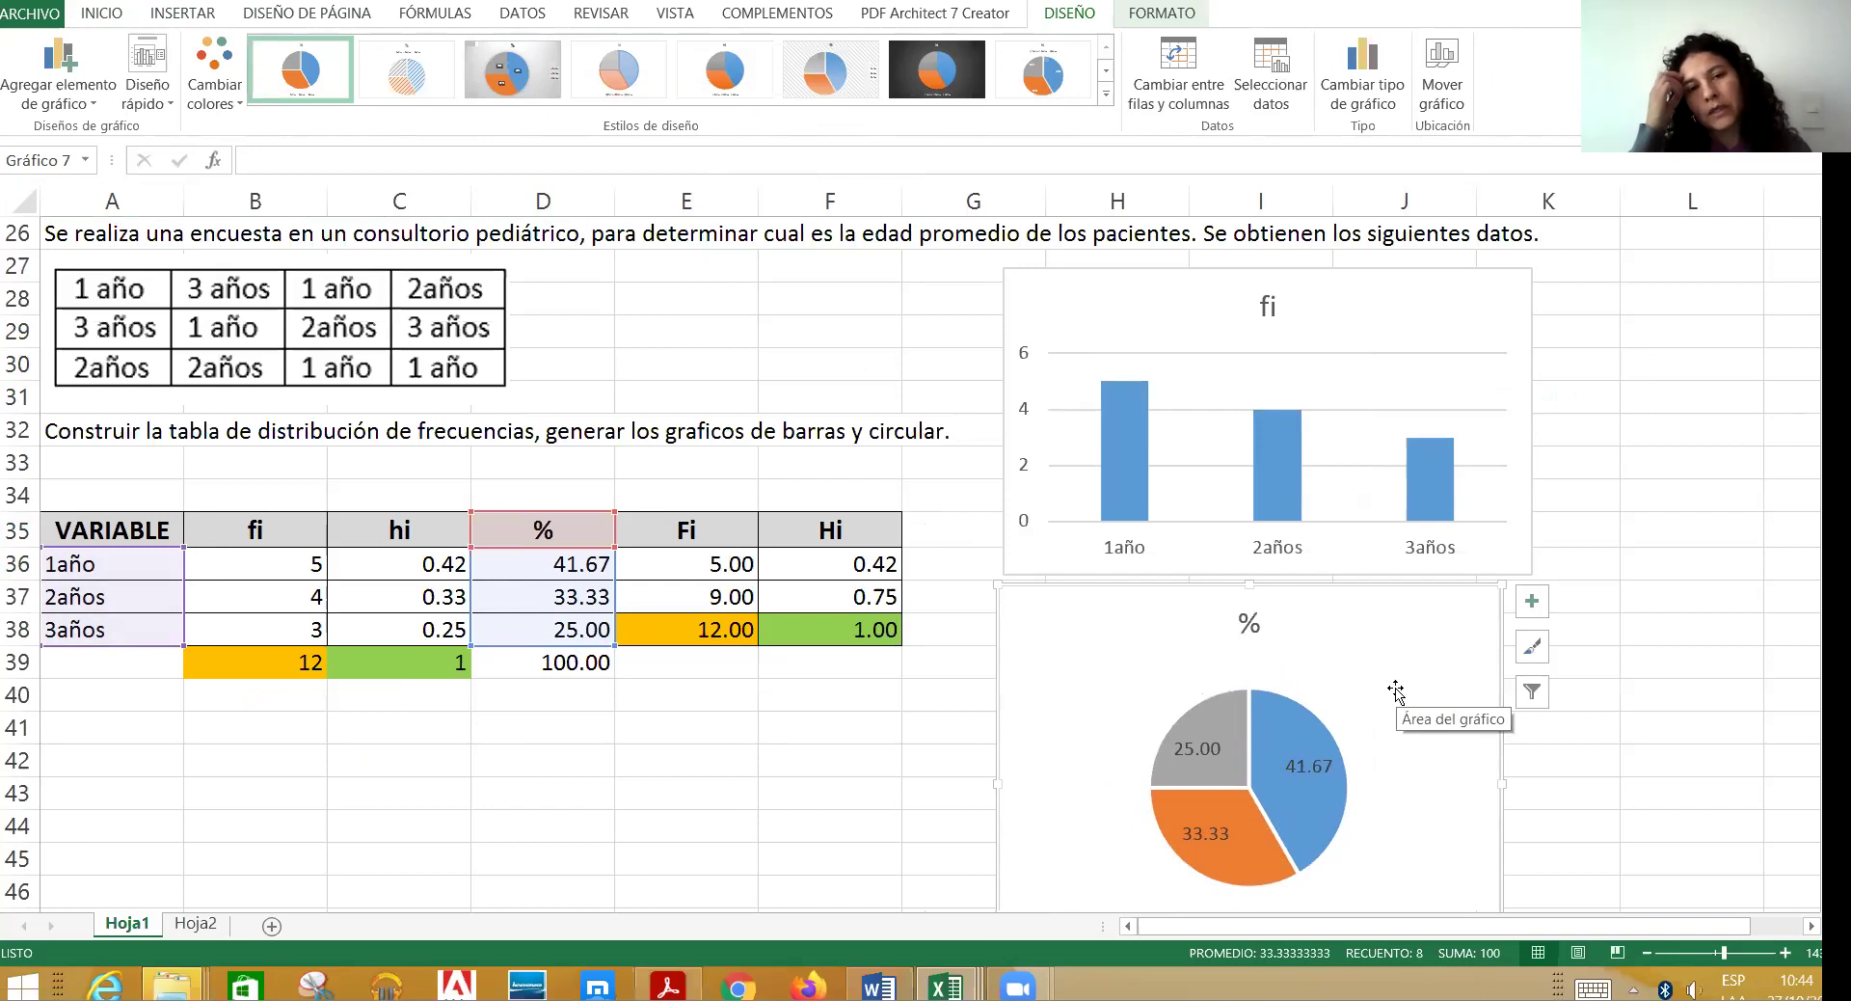
left_click(782, 831)
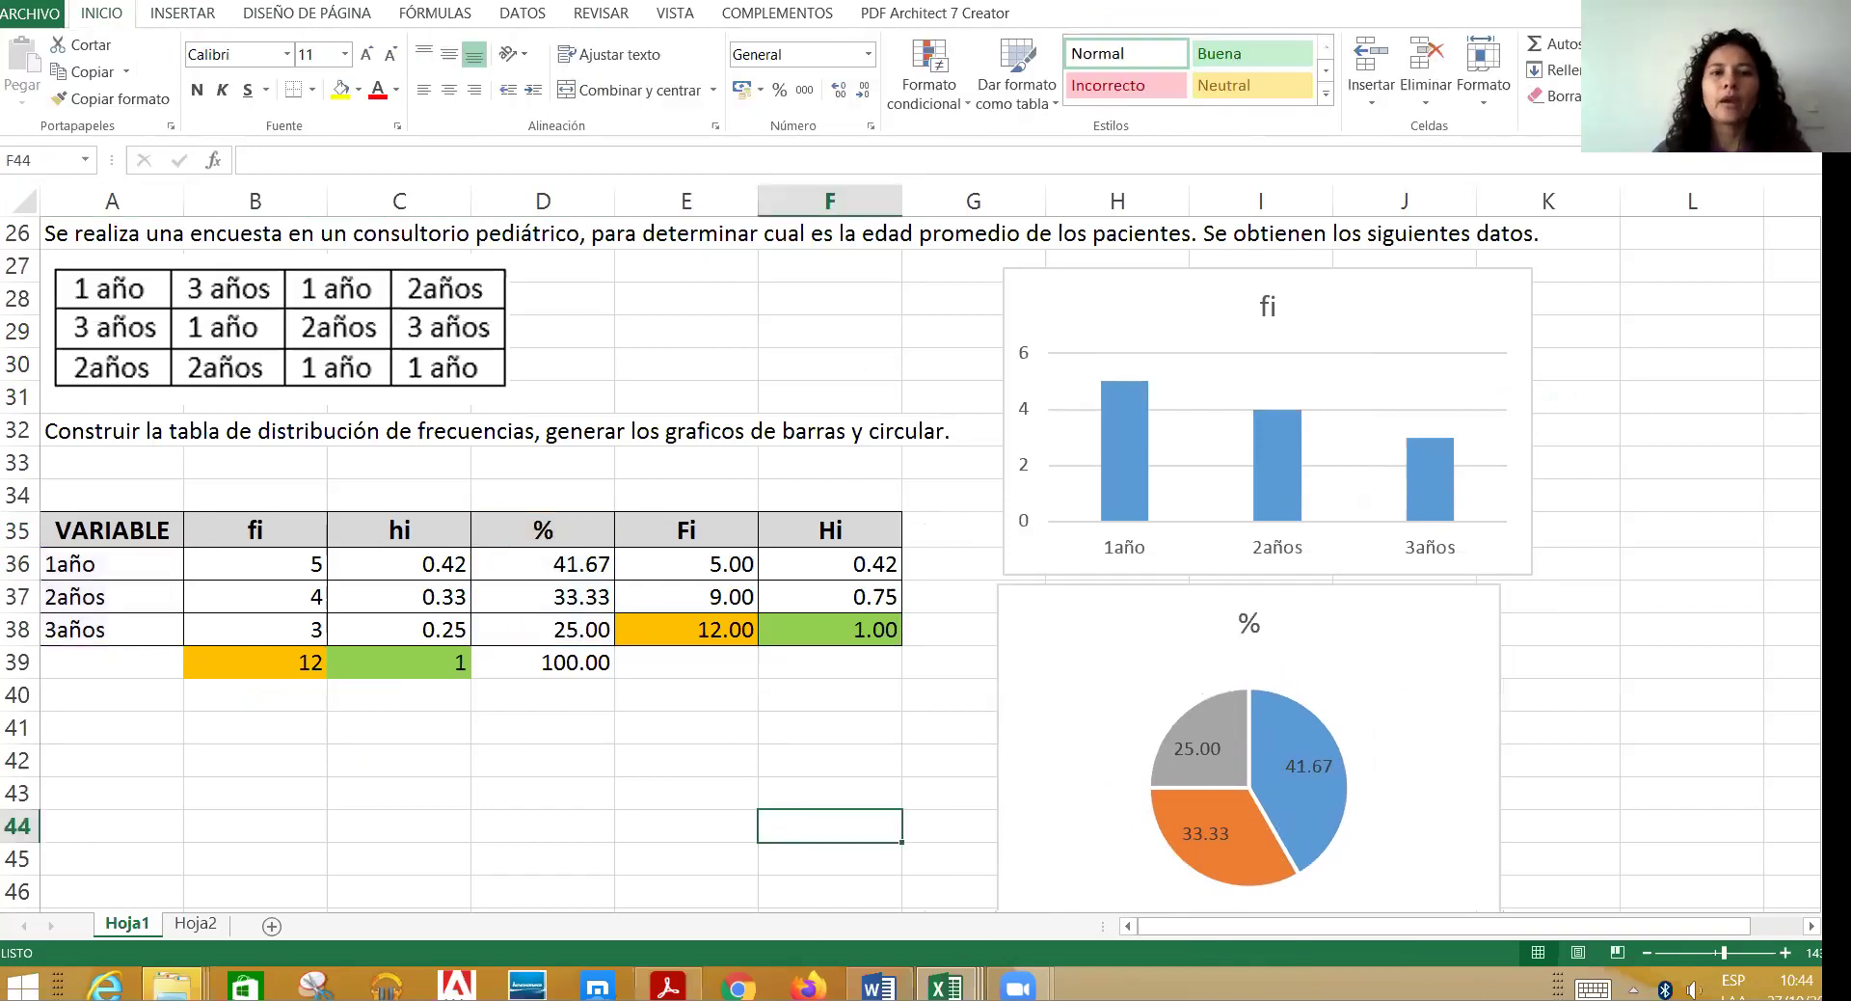